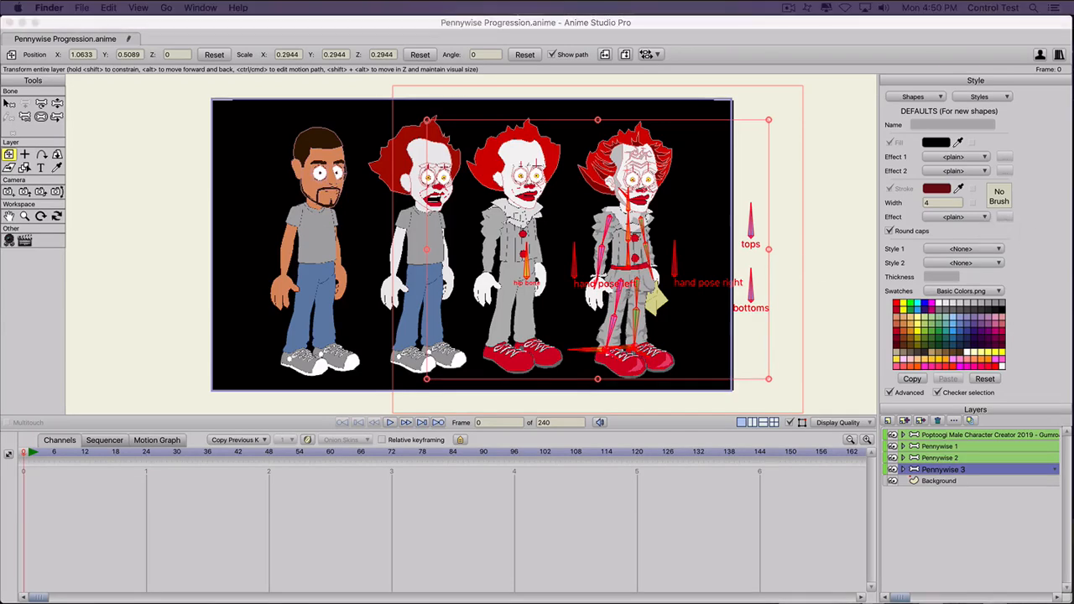
Step: View the exported Pennywise Progression frame image in Preview and the Poptoogi Simple Base Model document, closing each after viewing
key(super+Tab)
drag(125, 25, 175, 52)
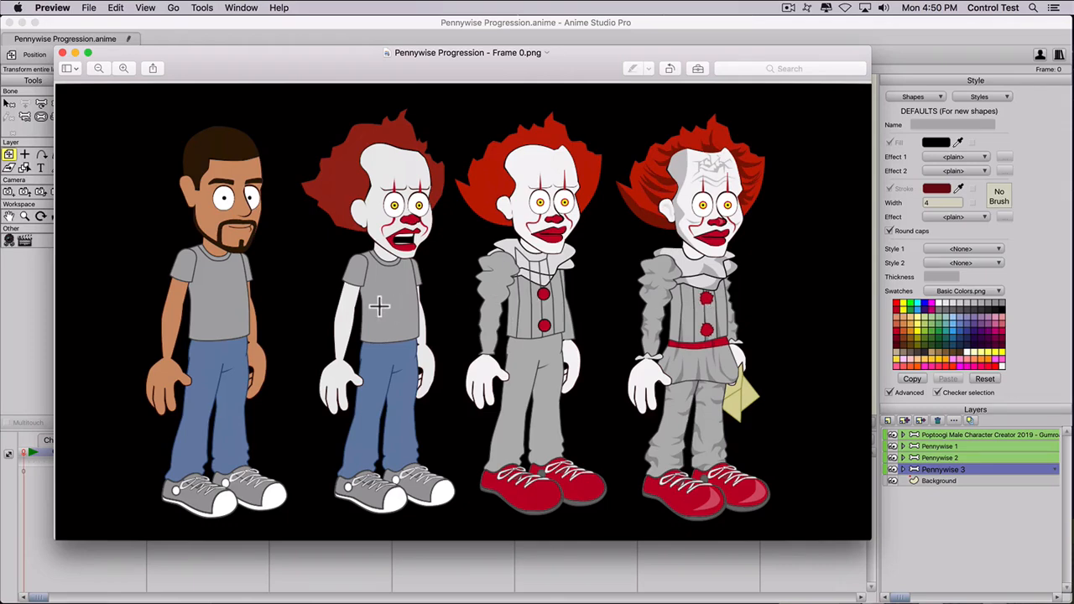
click(63, 52)
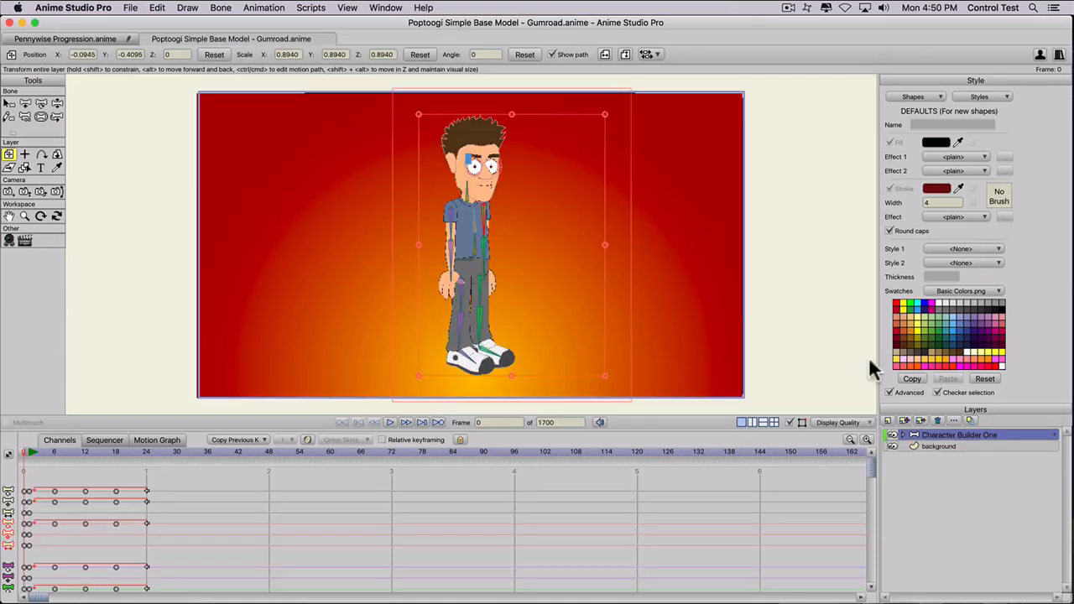
mouse_move(31, 452)
mouse_down()
mouse_move(139, 450)
mouse_move(14, 445)
mouse_up()
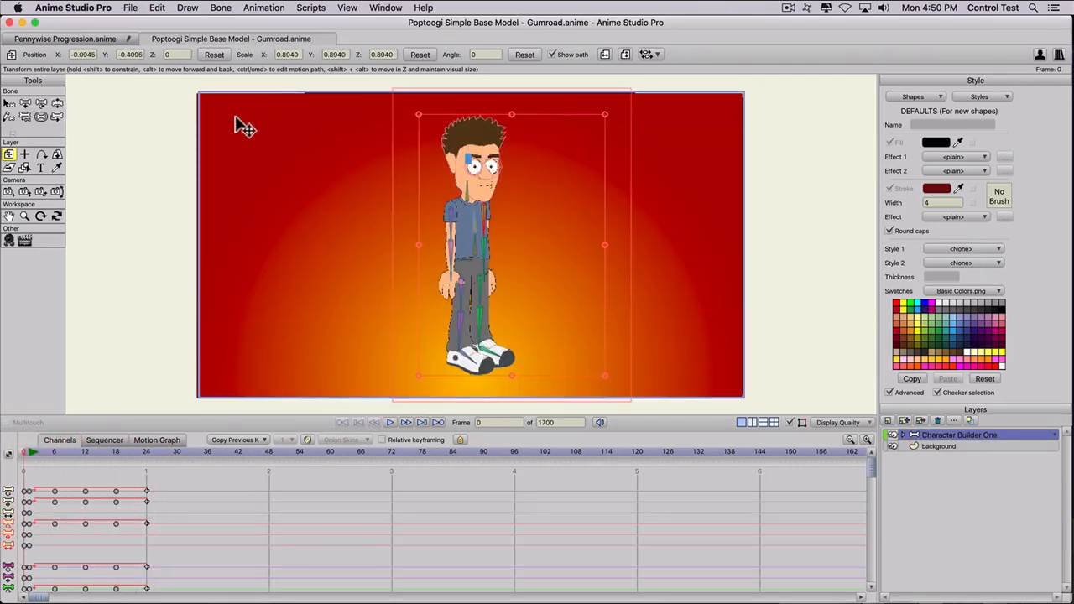
click(146, 40)
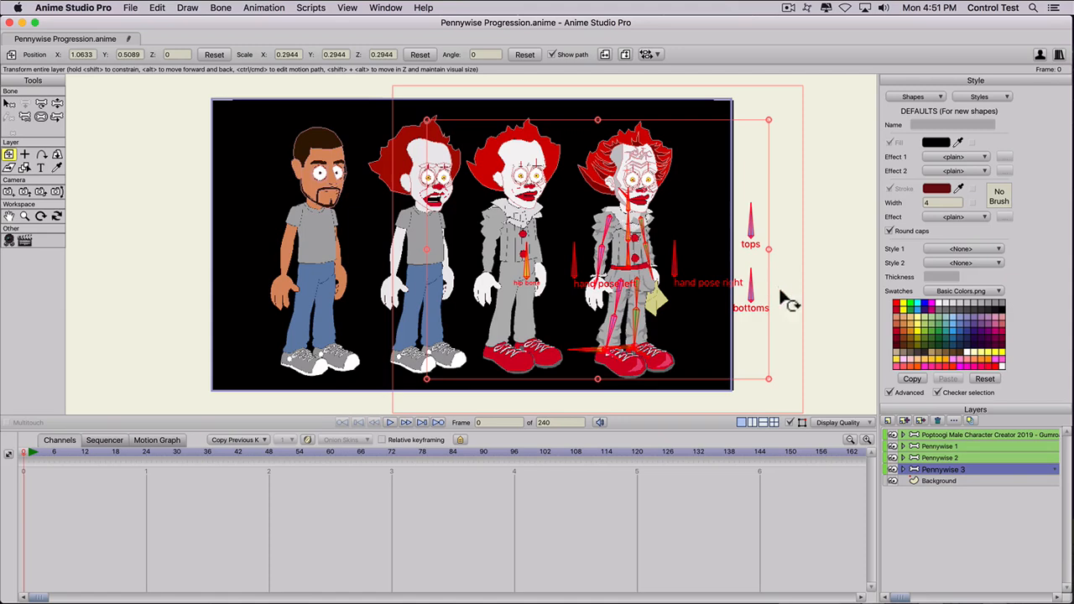
Step: Insert the walk action into the Pennywise 3 layer's timeline starting at frame 1, and close the list of actions
click(929, 470)
click(29, 458)
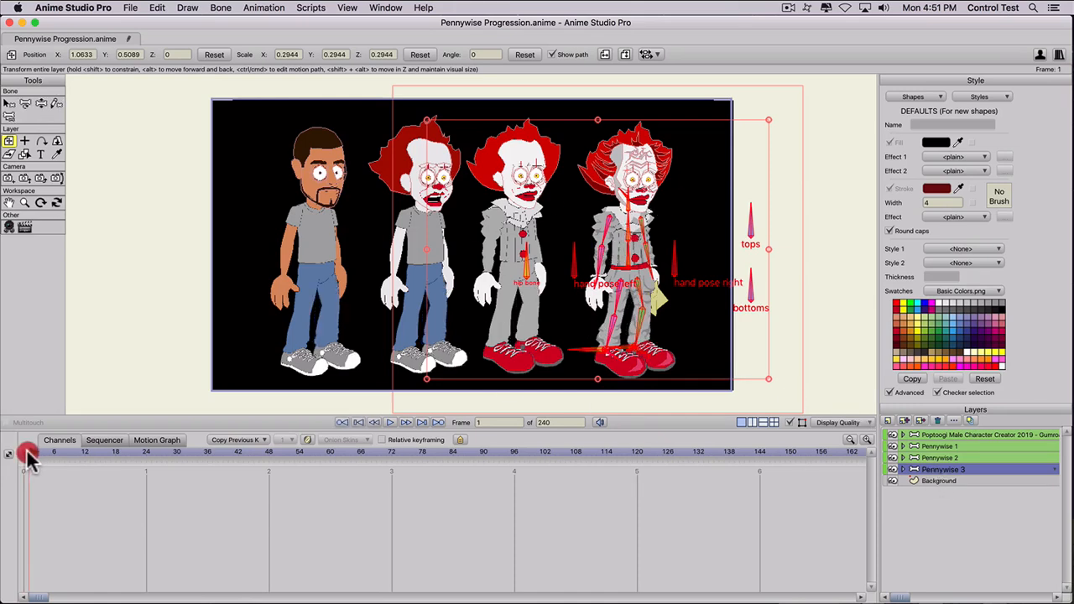
click(311, 7)
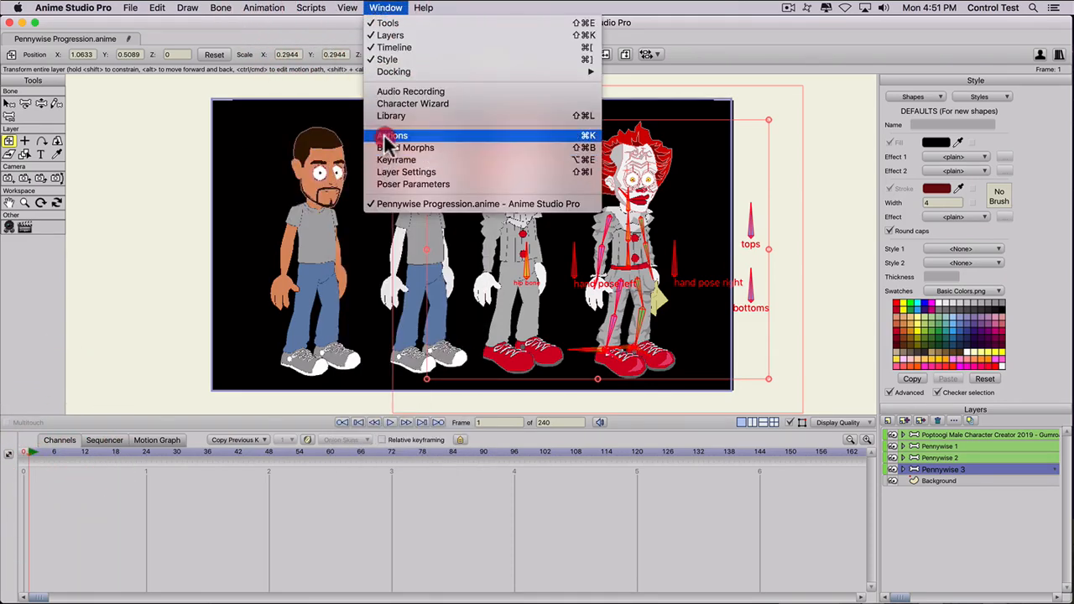
click(391, 135)
click(692, 159)
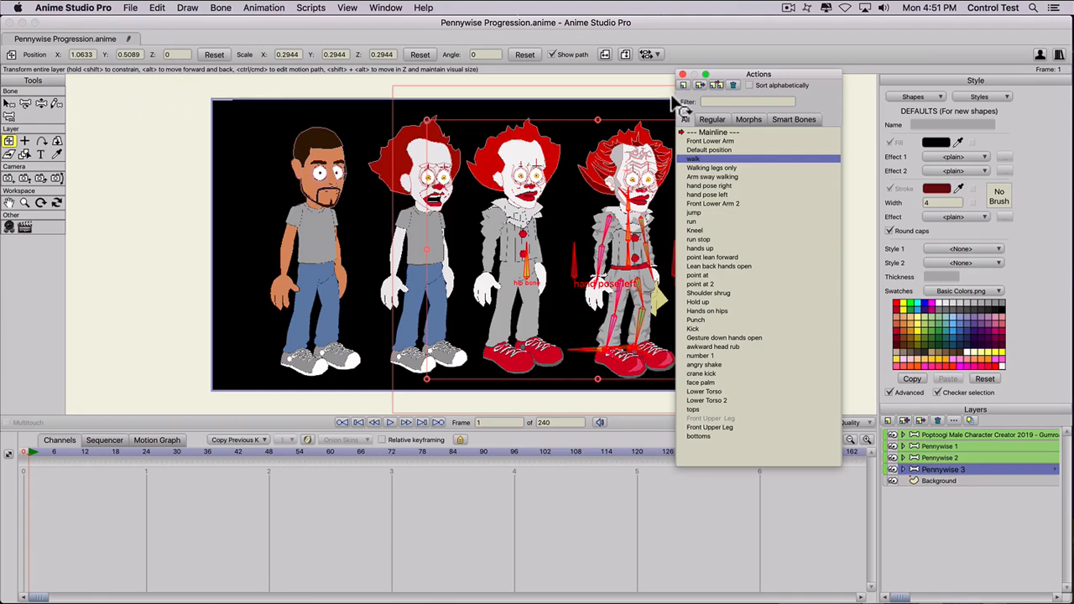
click(716, 86)
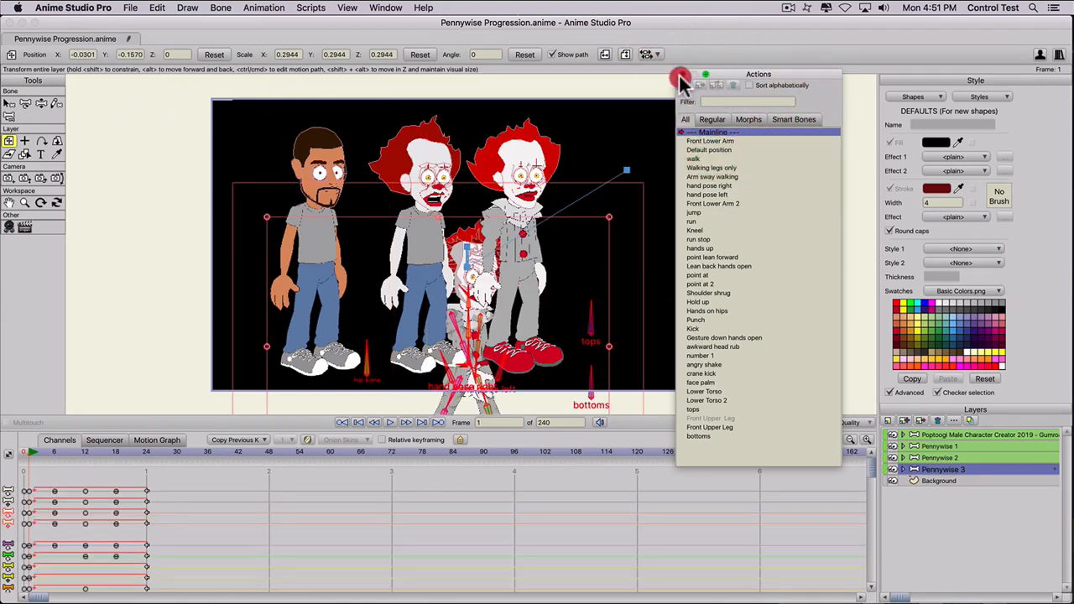
click(678, 75)
Step: Hide the Poptoogi Male Character Creator, Pennywise 1 and Pennywise 2 layers, and scrub through the Pennywise 3 walk
drag(44, 456, 25, 472)
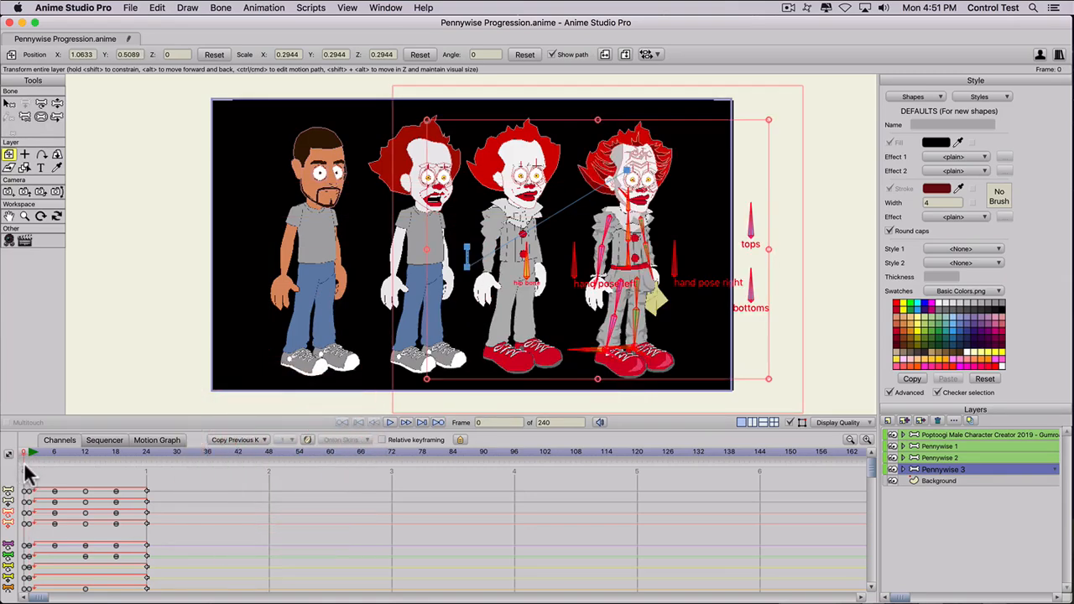
drag(26, 453, 192, 467)
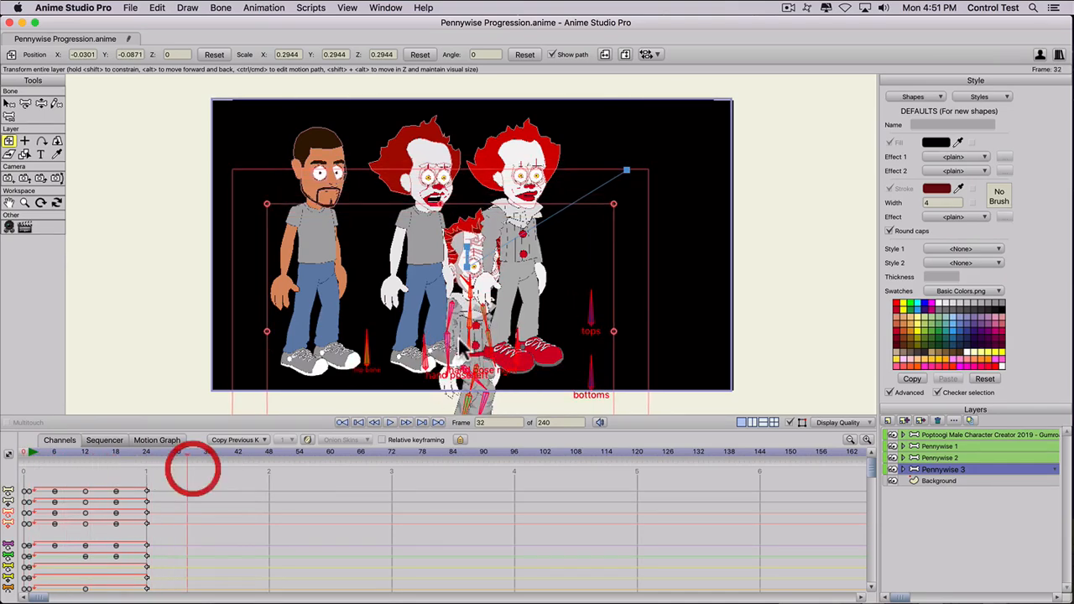
click(892, 458)
click(892, 447)
click(892, 435)
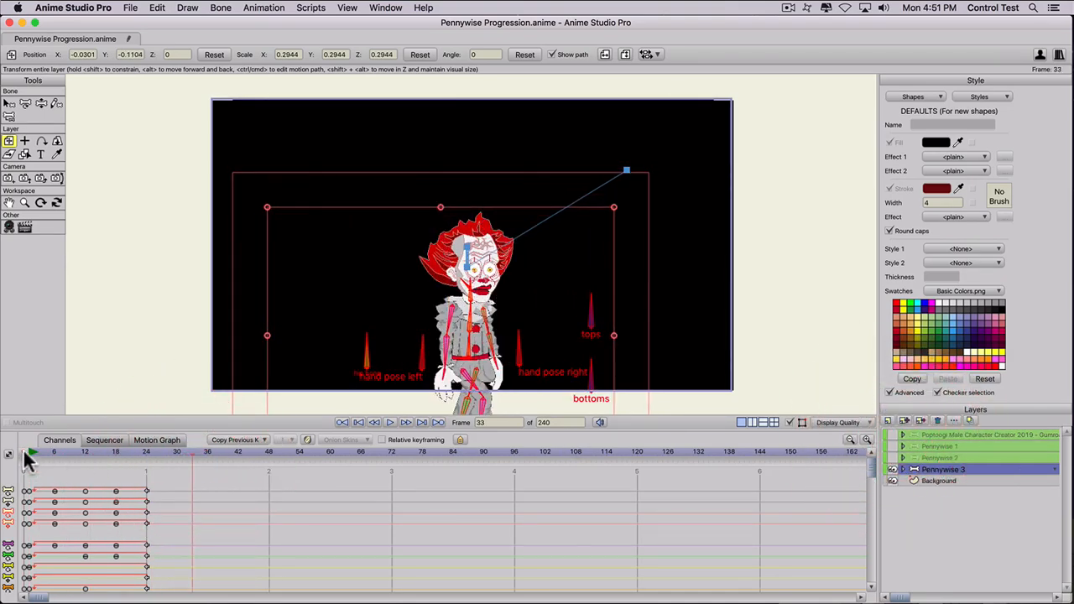
drag(27, 458, 44, 450)
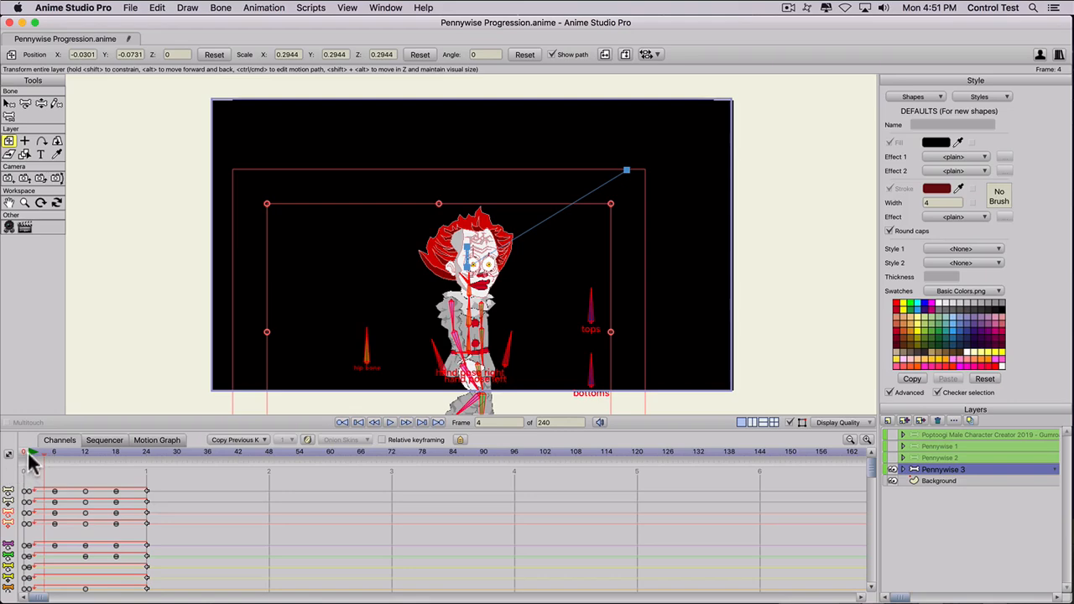
mouse_move(24, 451)
mouse_down()
mouse_move(89, 451)
mouse_move(11, 460)
mouse_up()
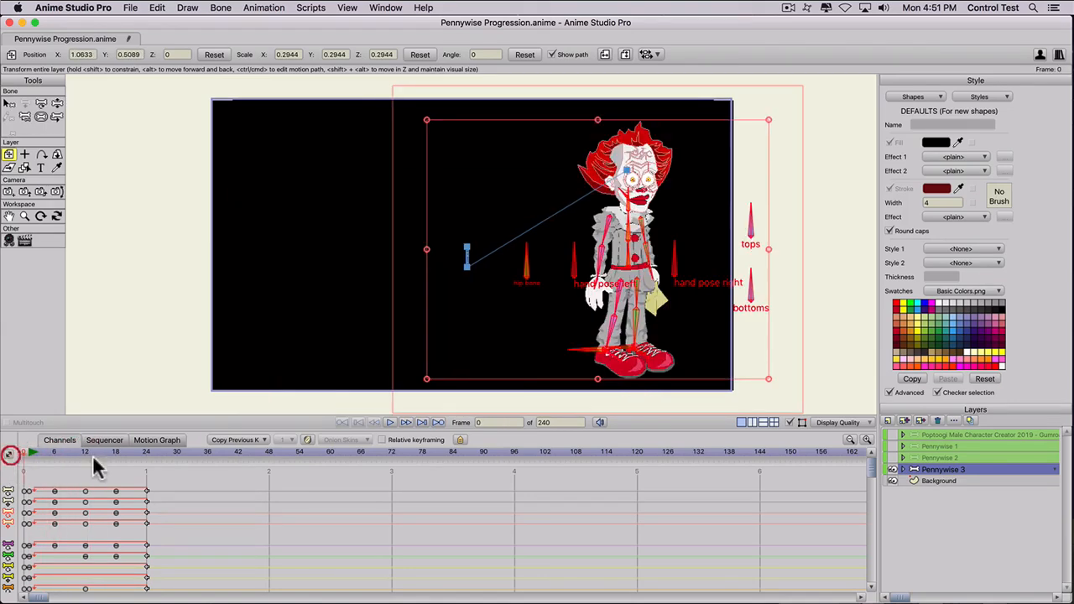
Step: Create a group layer named "Pennywise movement" and place the Pennywise 3 layer inside it
click(890, 420)
click(895, 451)
click(803, 461)
text(P)
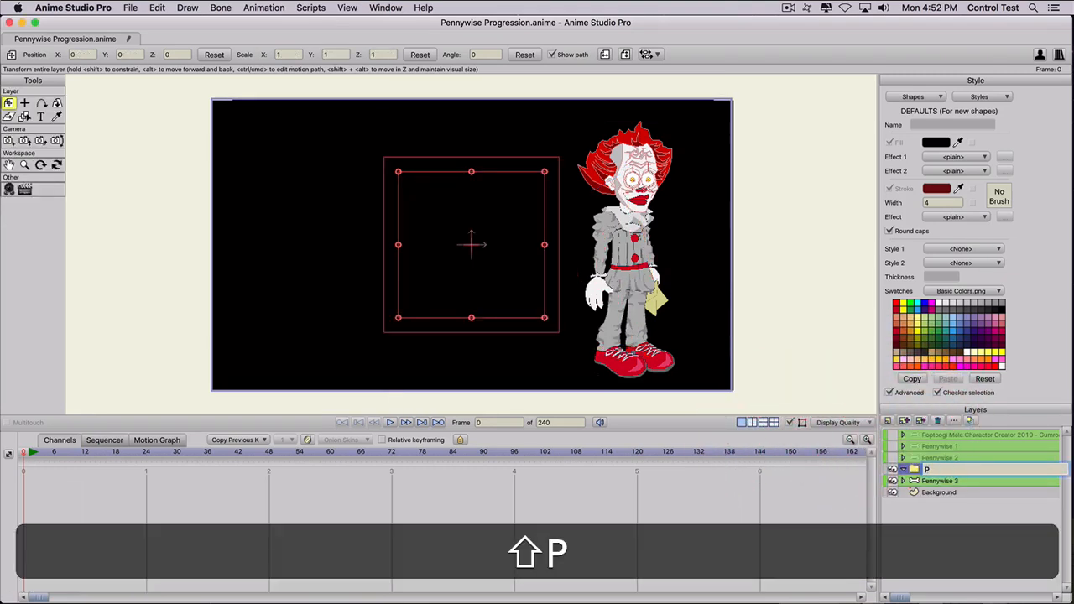
text(ennywis)
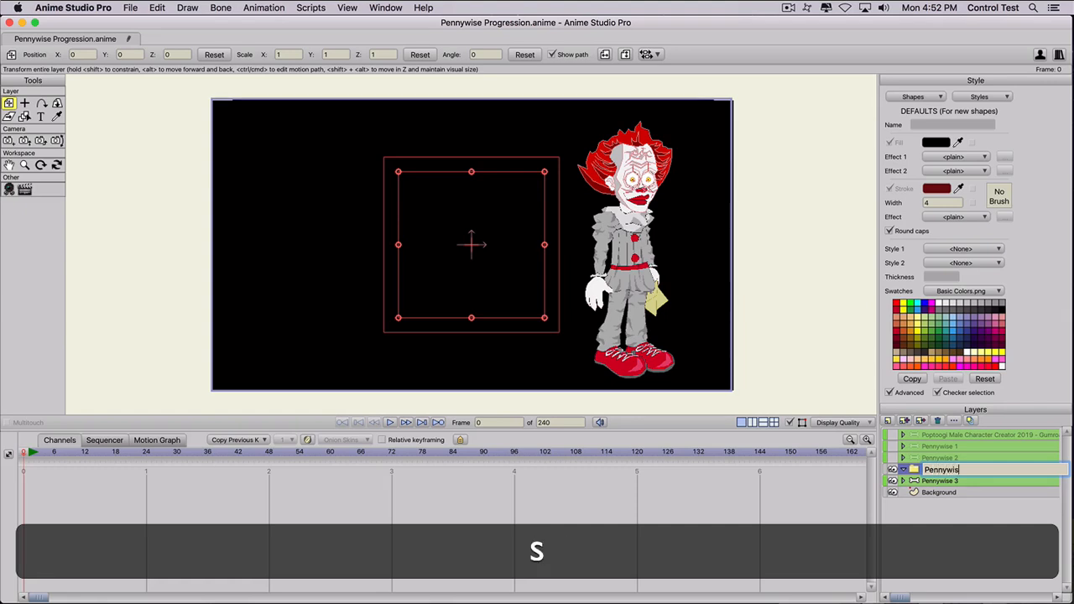
text(e movement)
key(Return)
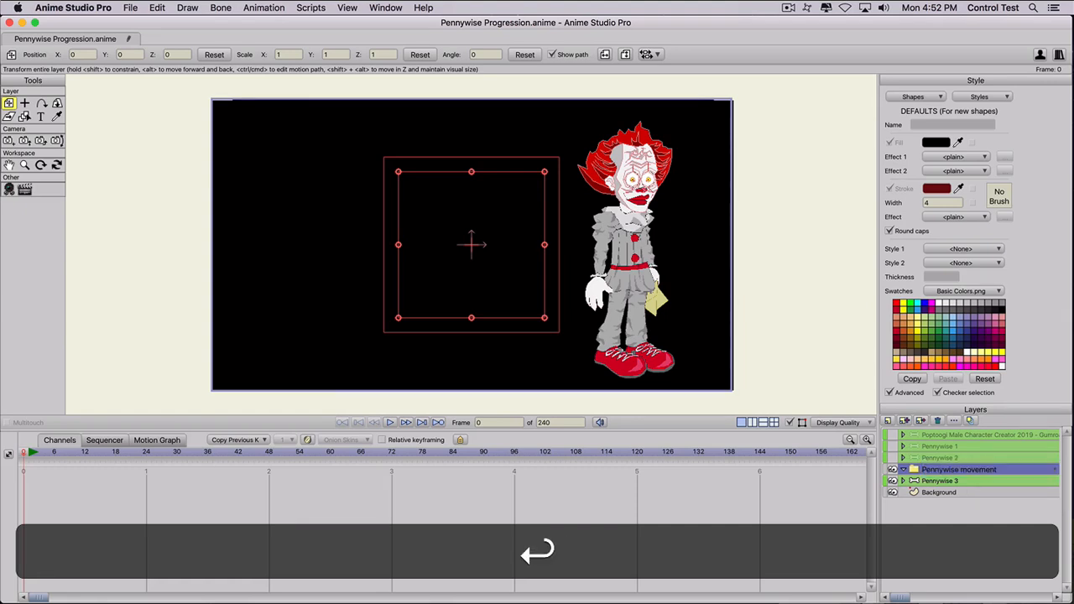
click(934, 481)
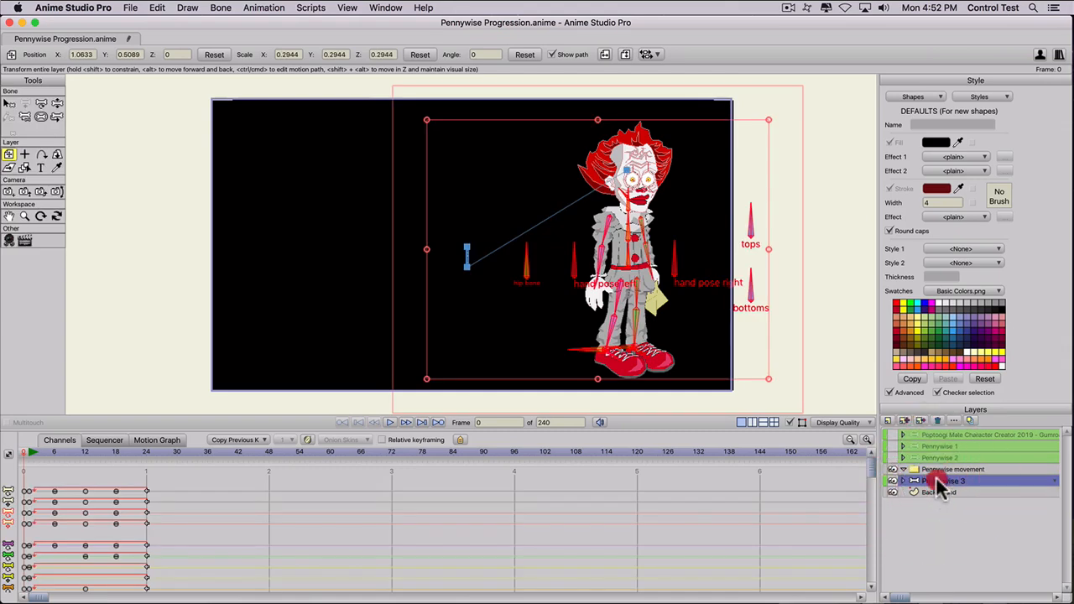
drag(938, 481, 937, 477)
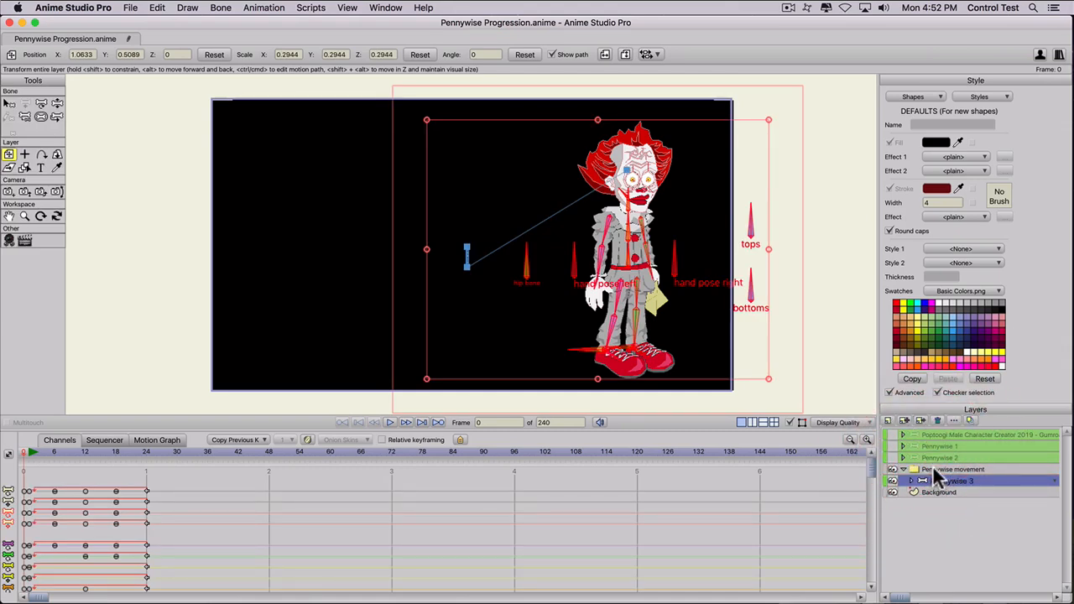
Step: Animate the Pennywise movement group from off-stage left at frame 1 to the stage centre at frame 144, with linear interpolation
click(933, 469)
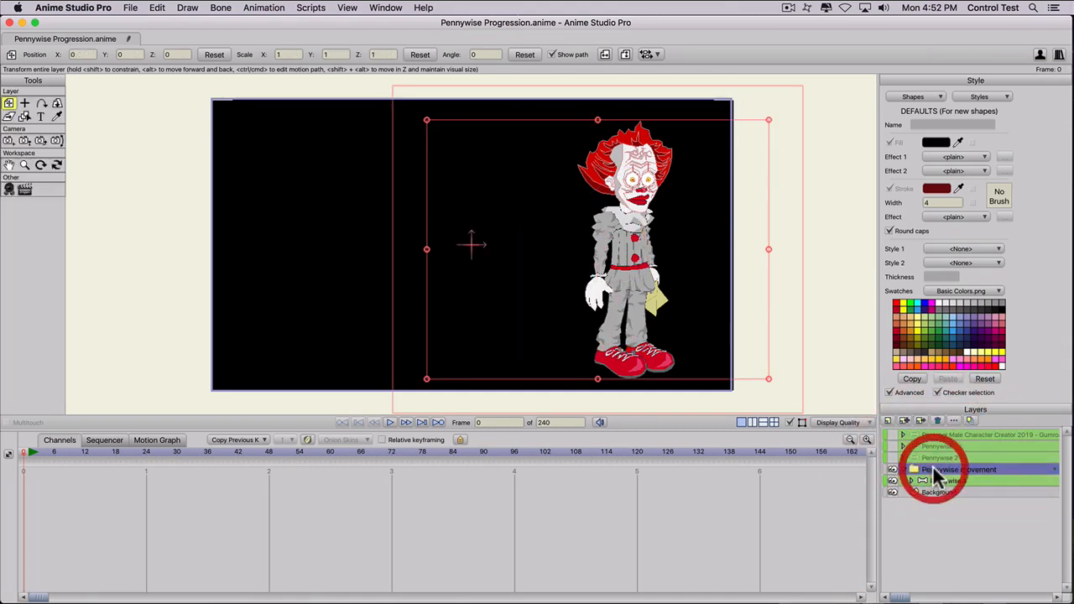
click(28, 453)
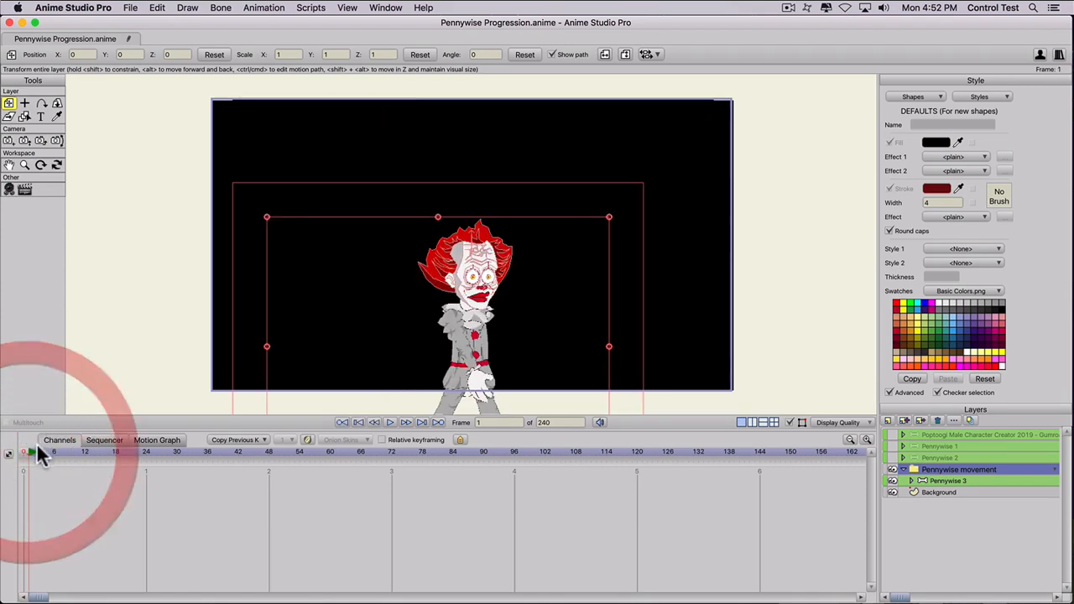
drag(432, 315, 99, 217)
drag(156, 451, 760, 451)
drag(130, 279, 484, 290)
right_click(25, 491)
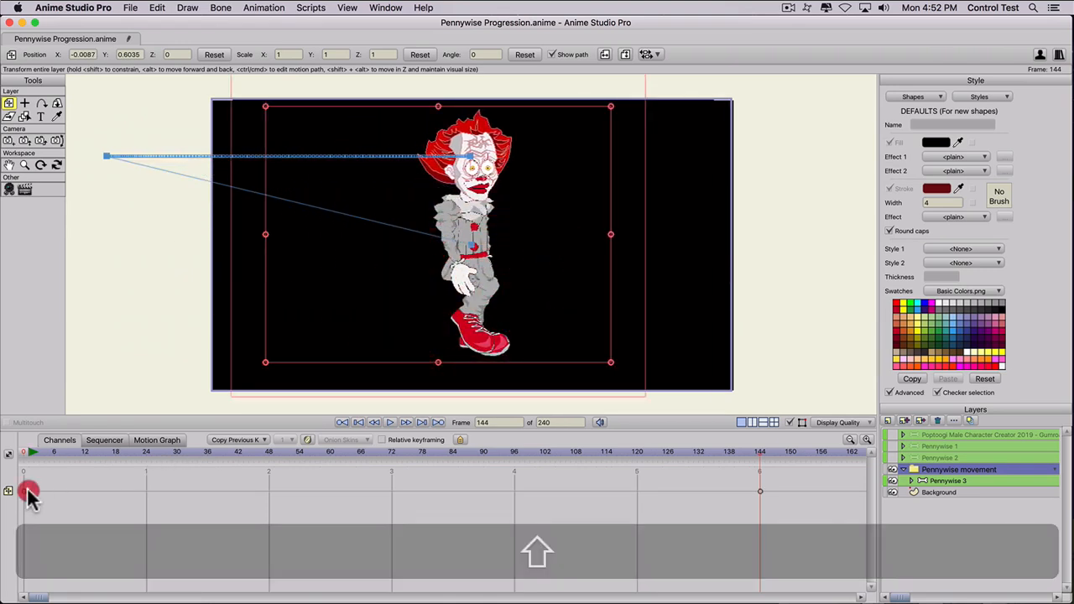
click(52, 445)
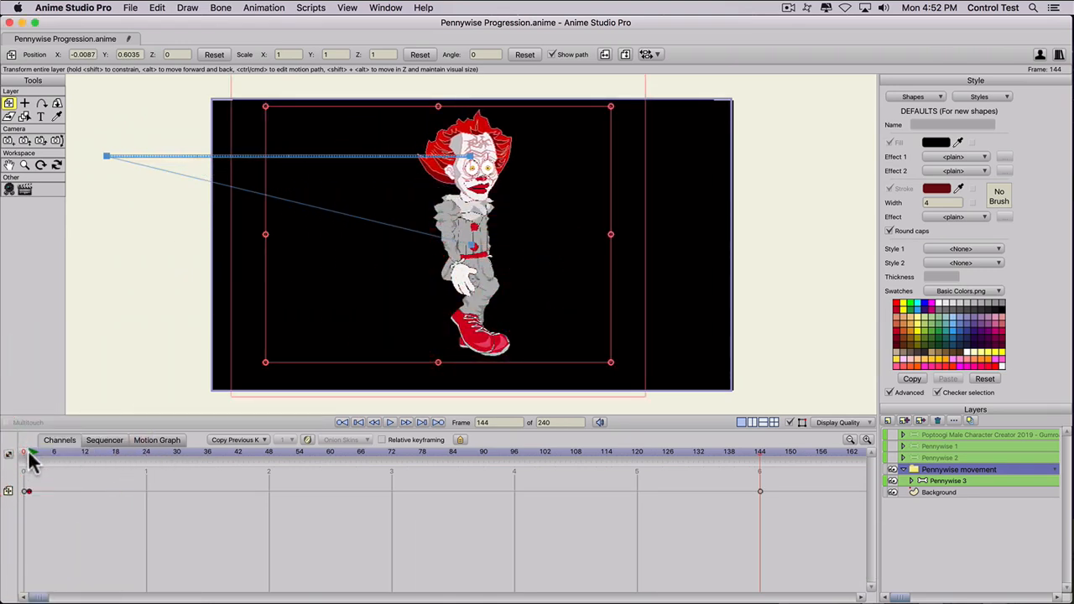
Step: Play back the walking character's entrance from frame 1, and return to frame 0
scroll(168, 310, down, 2)
click(30, 451)
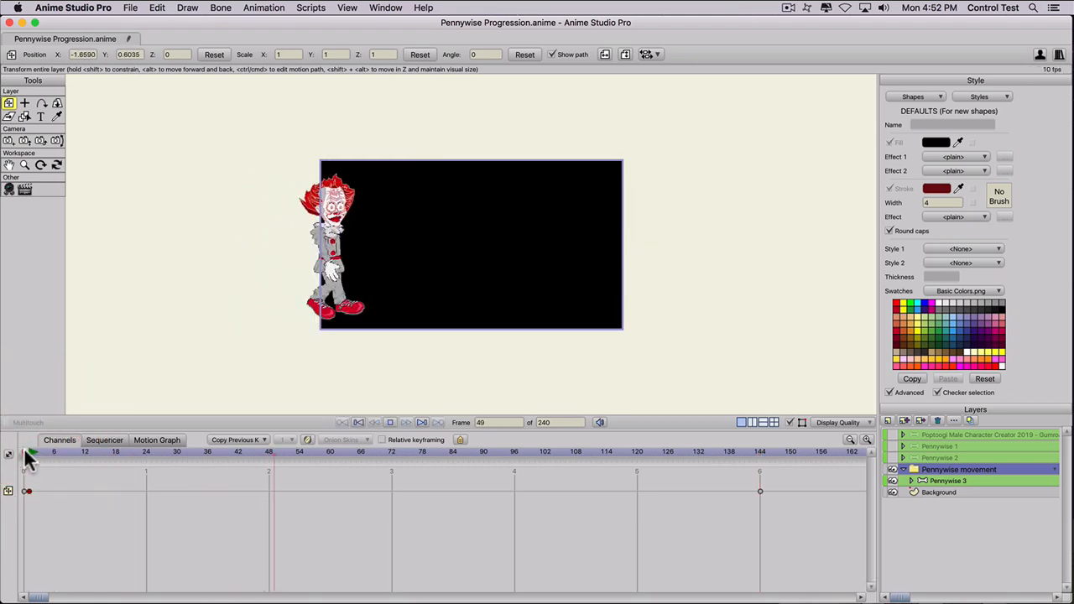
key(space)
click(27, 453)
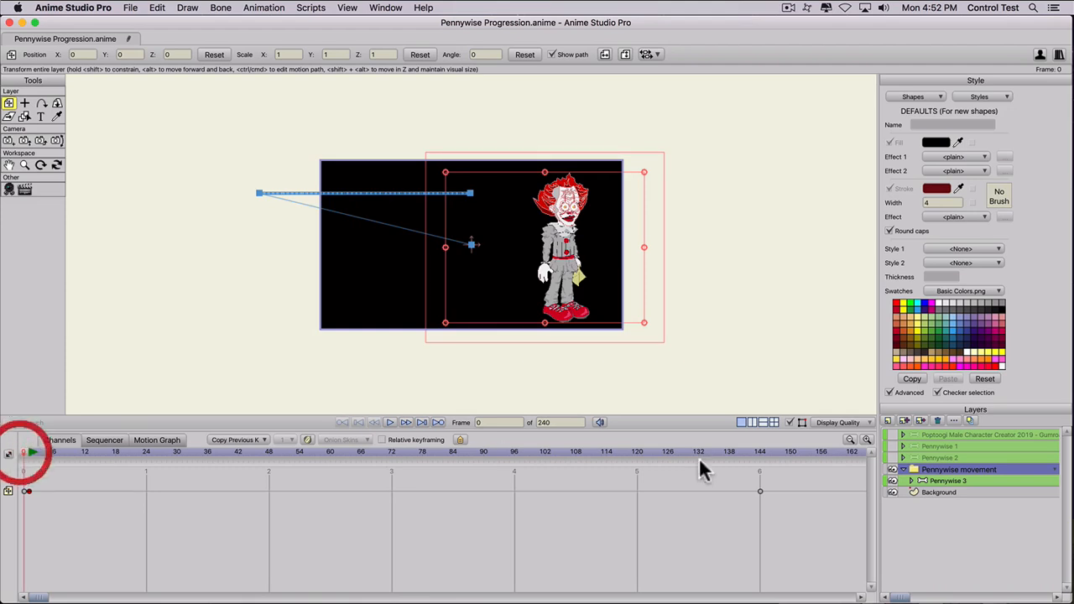
Step: Open the walk action of Pennywise 3 for editing and lower the character layer at frame 6 to Y -0.1151
click(912, 482)
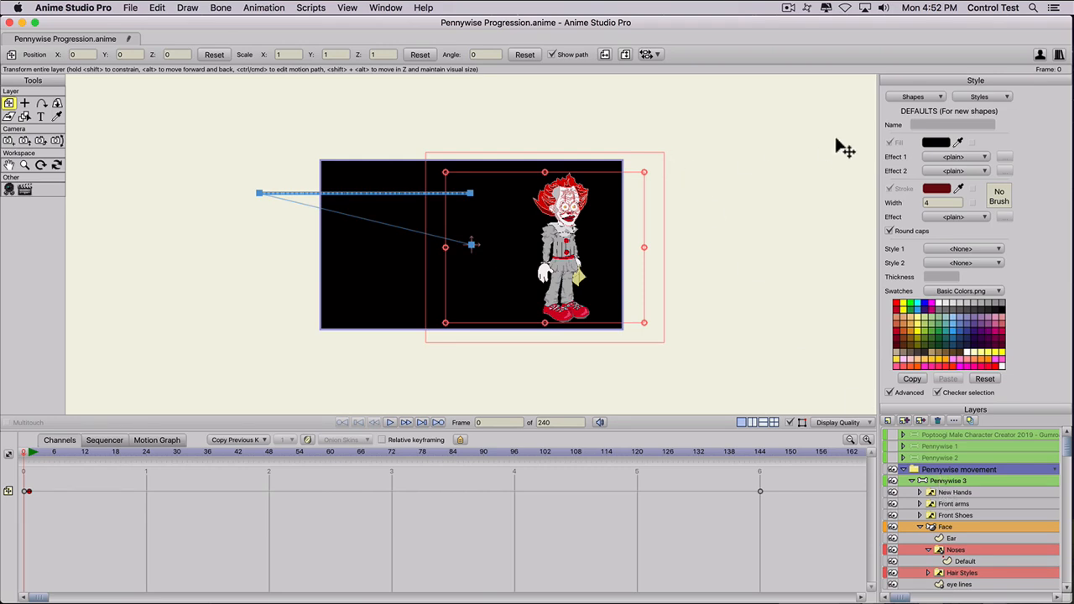
click(385, 7)
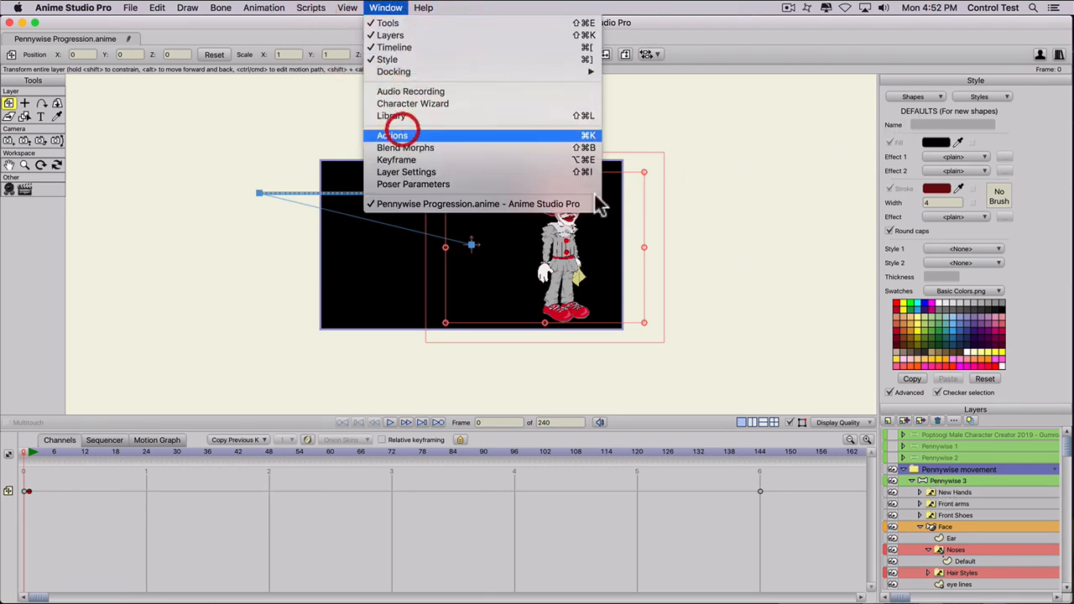
click(465, 136)
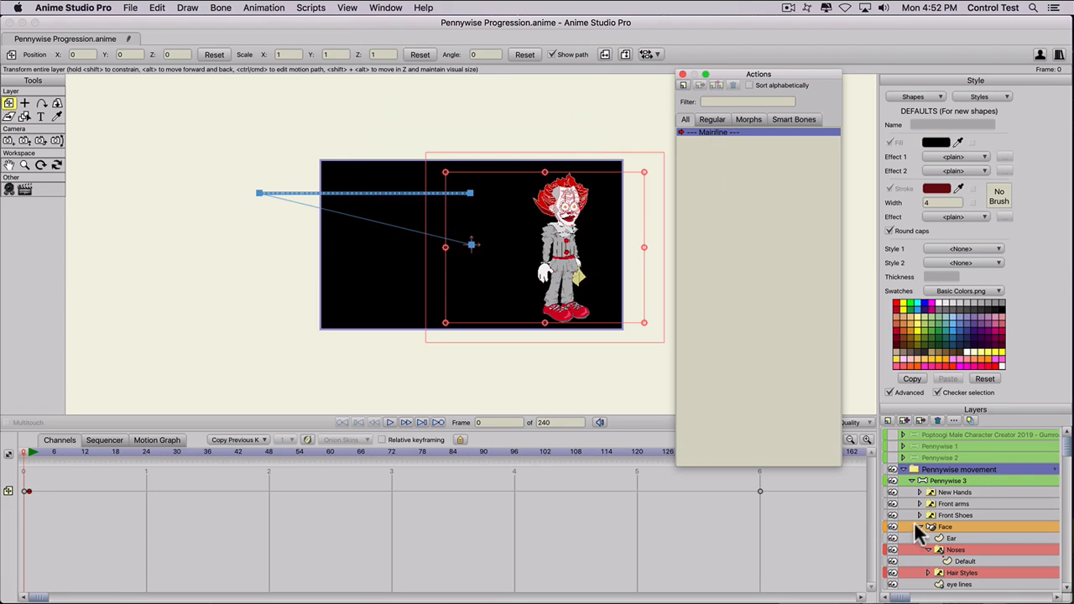
click(933, 479)
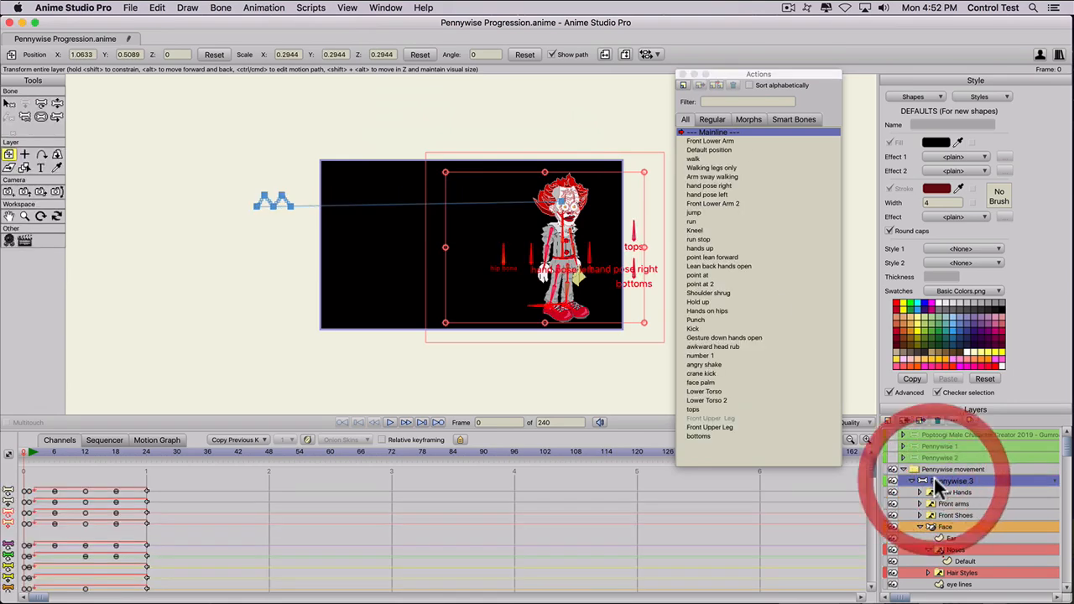
double_click(693, 159)
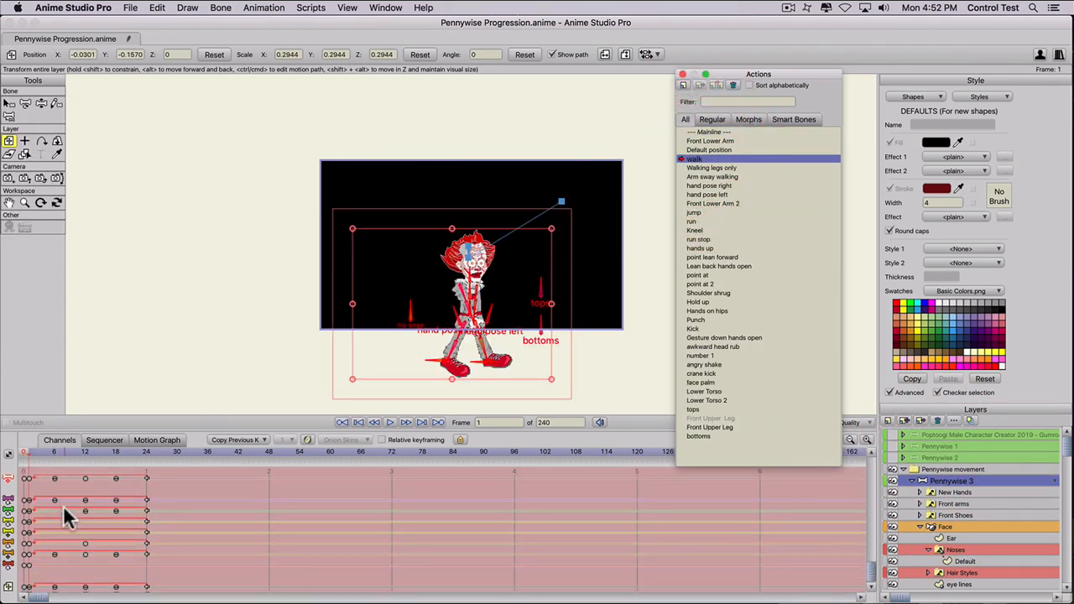
drag(43, 449, 55, 453)
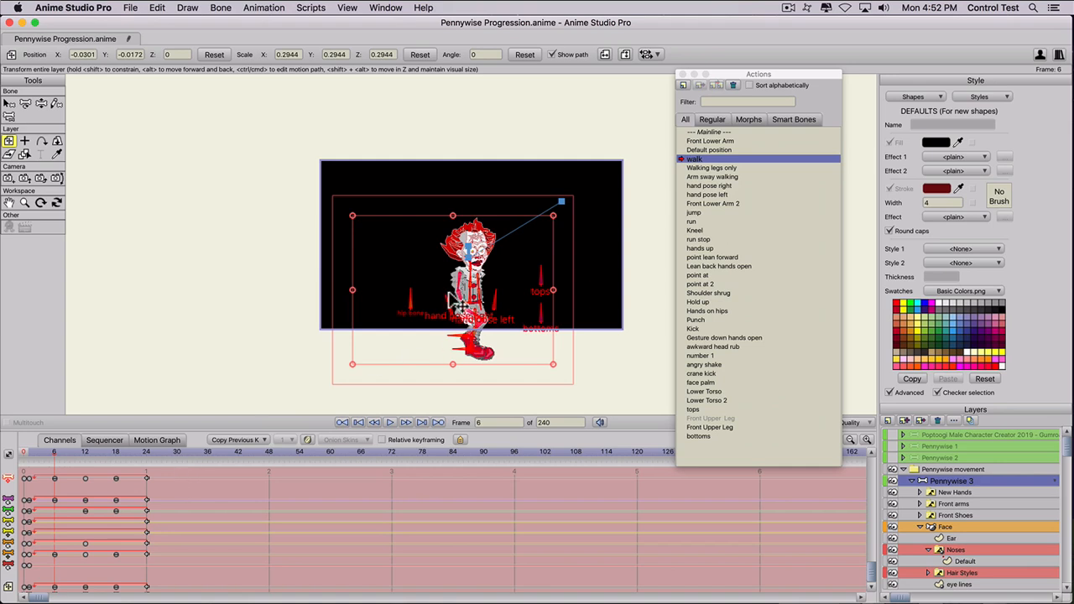
drag(479, 313, 480, 326)
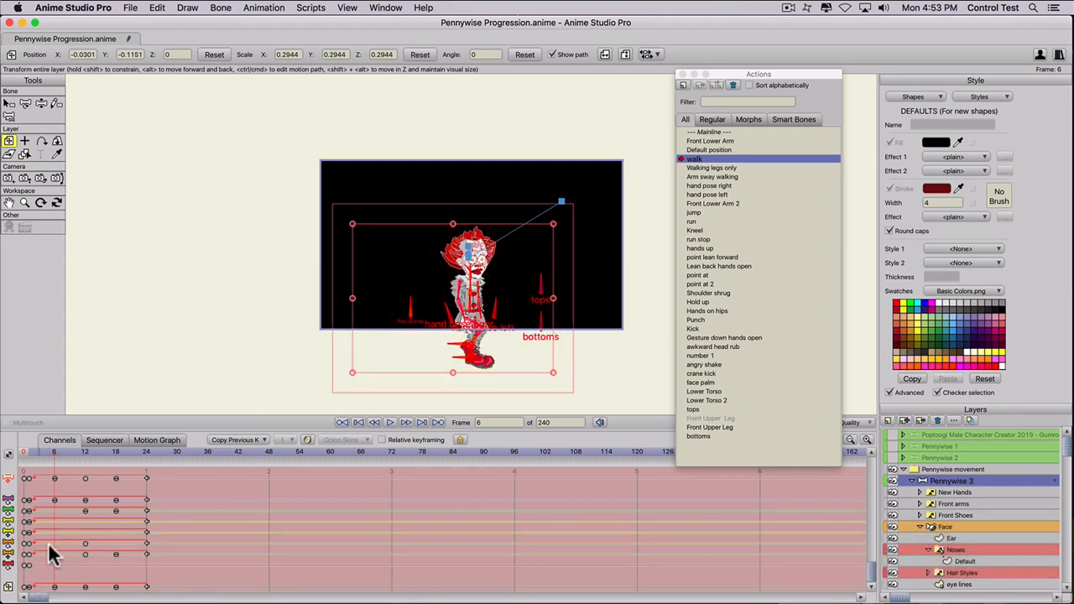
Step: Copy the walk action's frame 6 layer position keyframe to frame 18, and return to the Mainline
drag(35, 452, 99, 463)
click(54, 587)
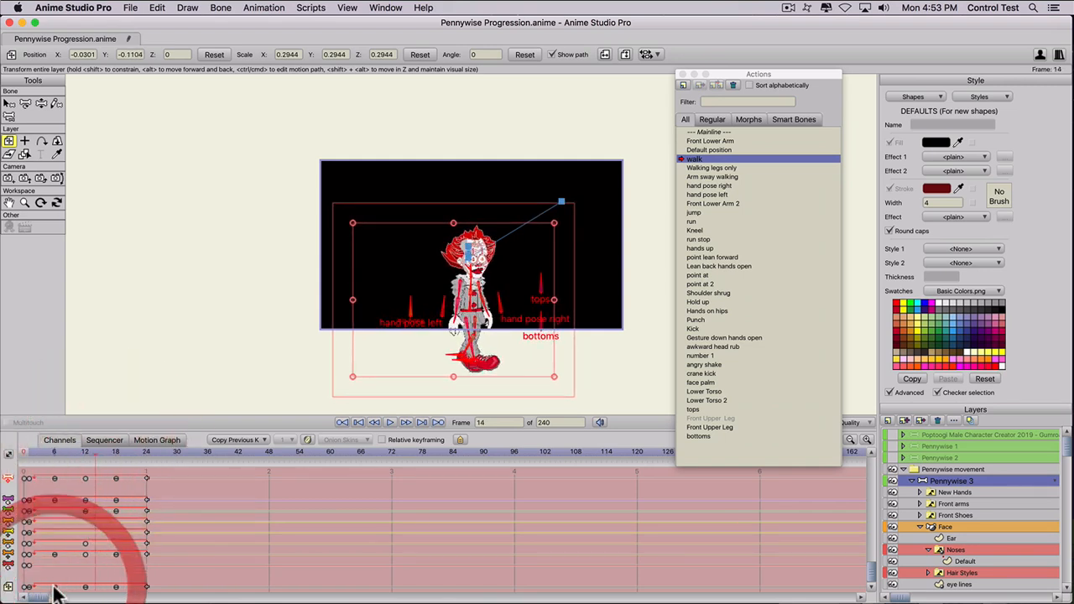
key(super+c)
click(116, 450)
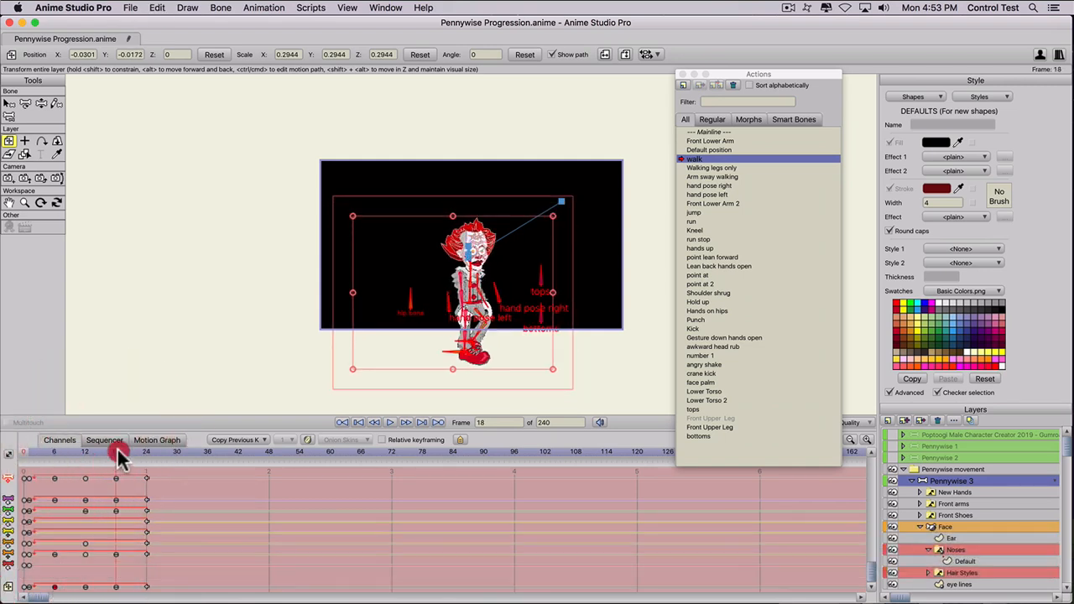
key(super+v)
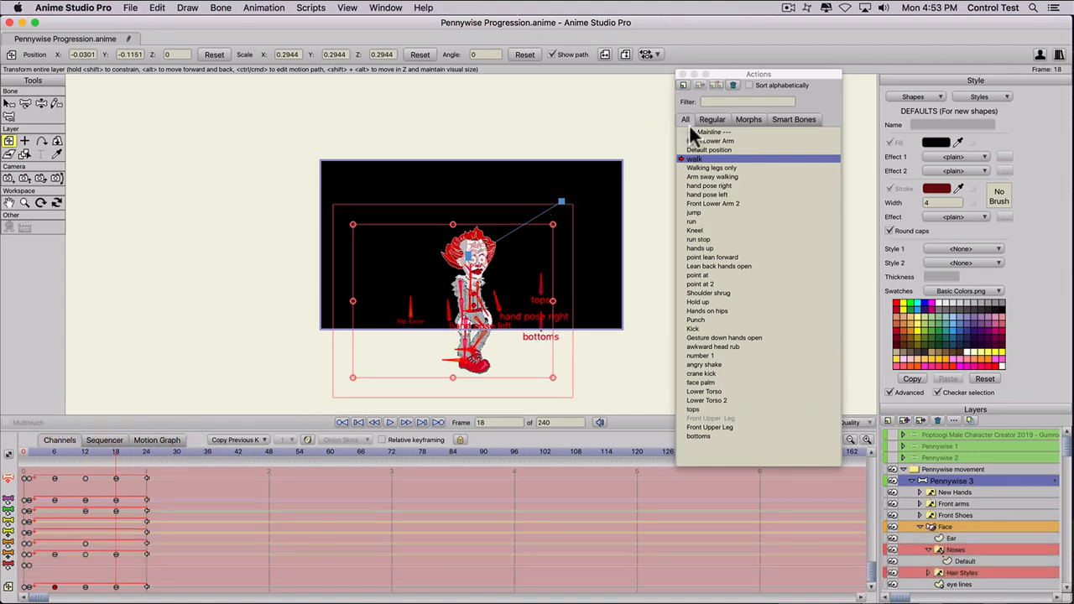
click(707, 131)
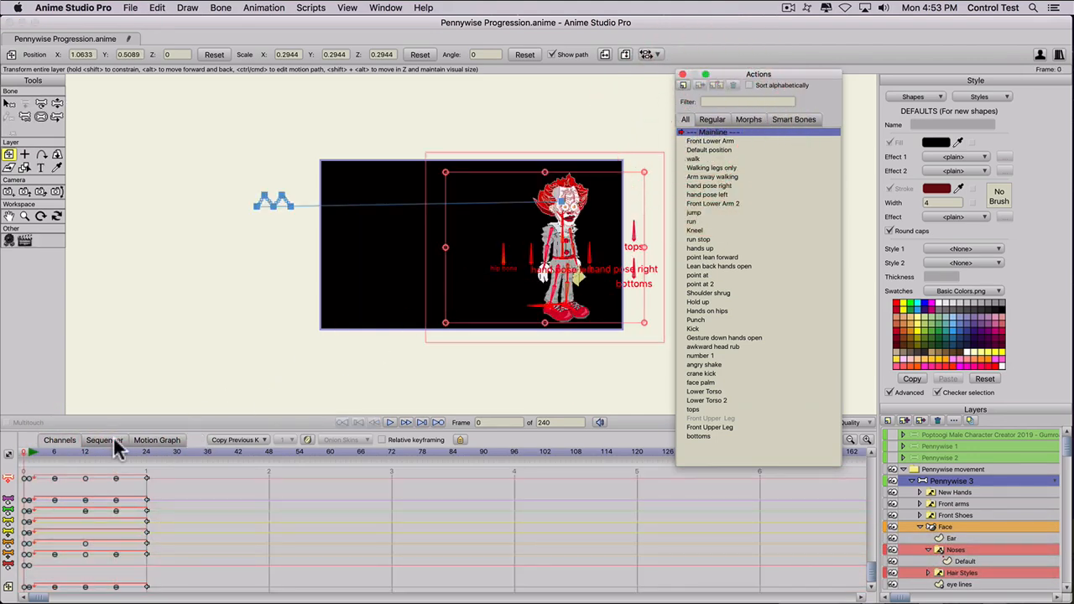
Step: Replace Pennywise 3's Mainline keyframes with the updated walk action inserted at frame 1, and play back the entrance
mouse_move(185, 473)
mouse_down()
mouse_move(5, 599)
mouse_move(6, 588)
mouse_up()
key(BackSpace)
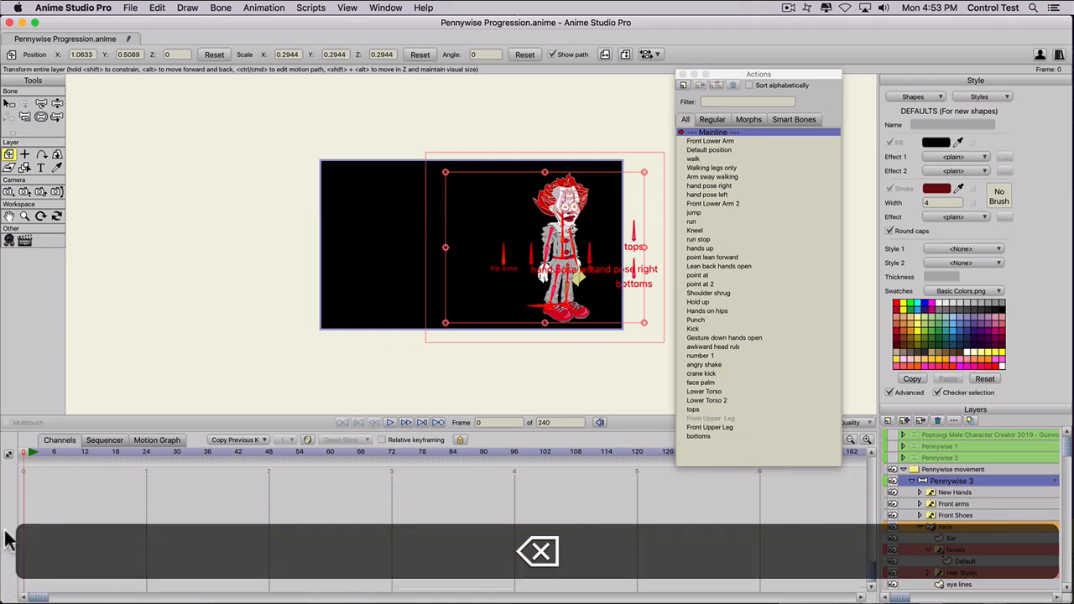
click(25, 455)
click(28, 456)
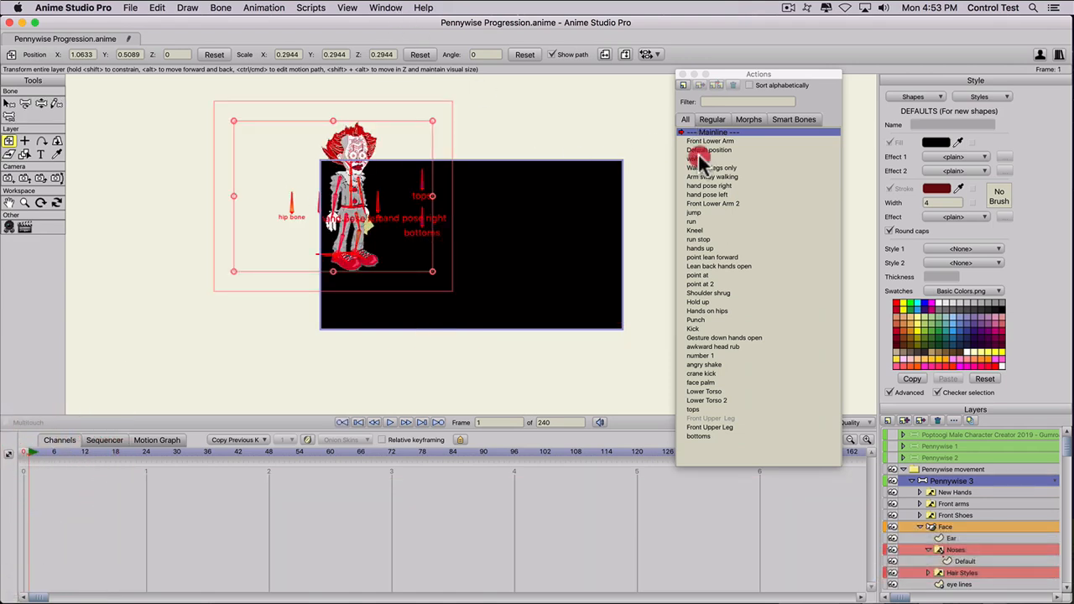
click(716, 85)
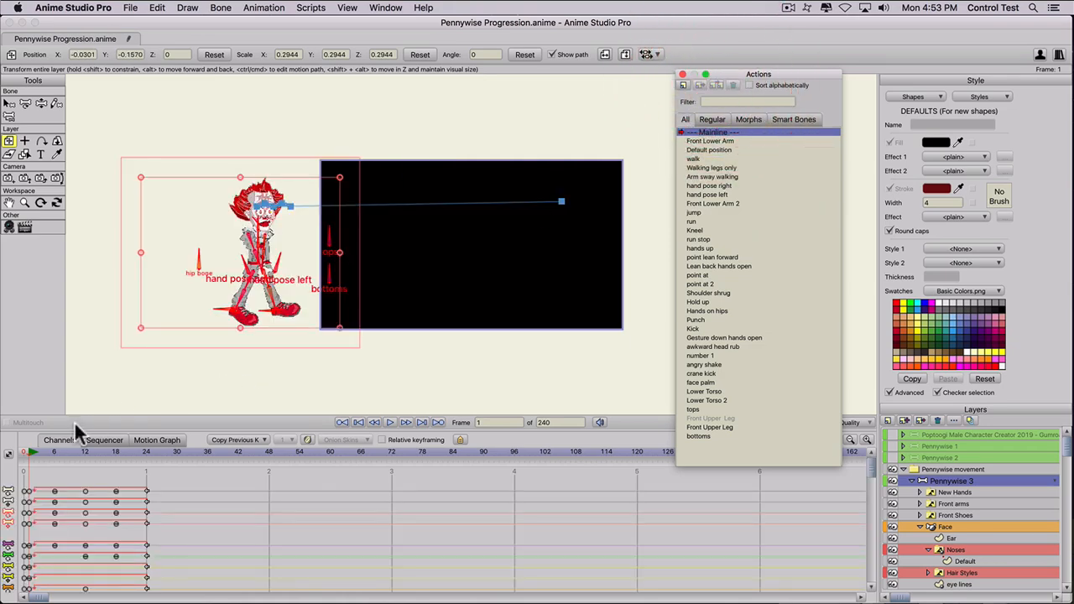
key(space)
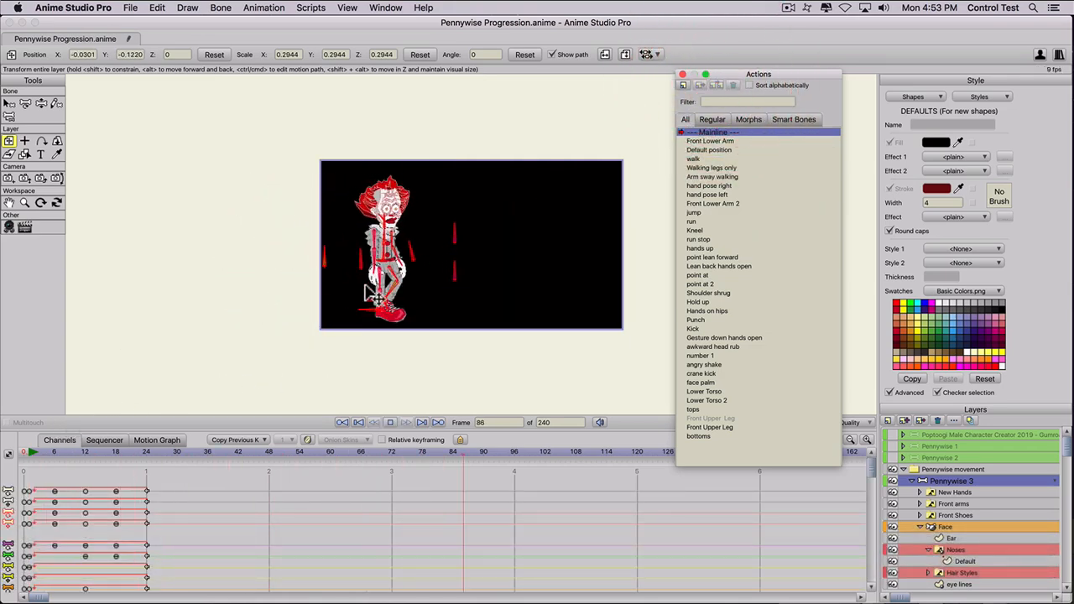
key(space)
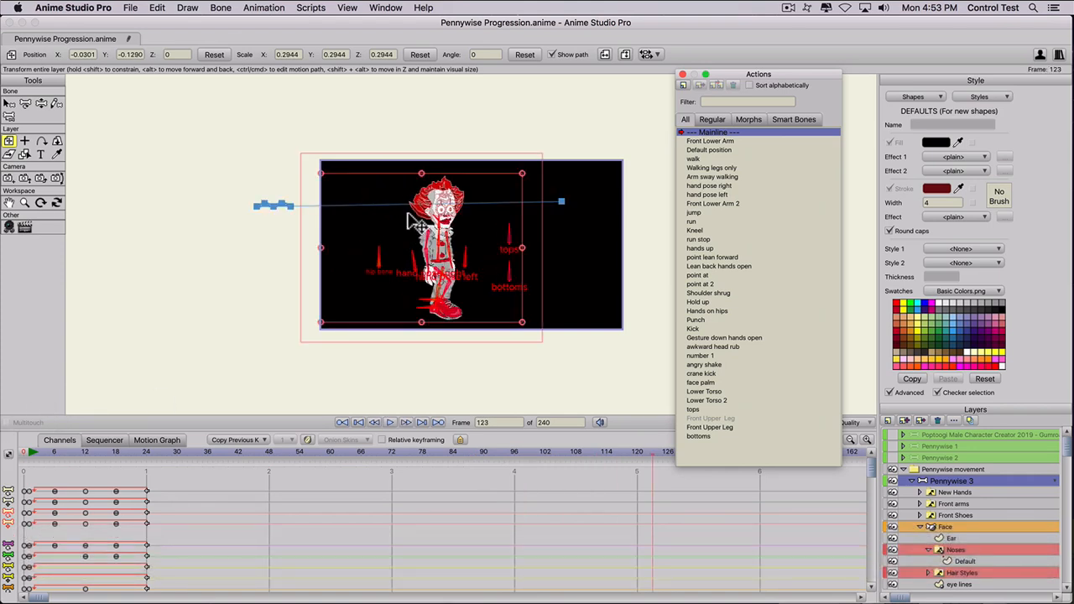
Step: Delete all of Pennywise 3's walk keyframes from the Mainline timeline, including the layer translation keyframes
scroll(269, 341, up, 2)
drag(31, 454, 4, 592)
key(BackSpace)
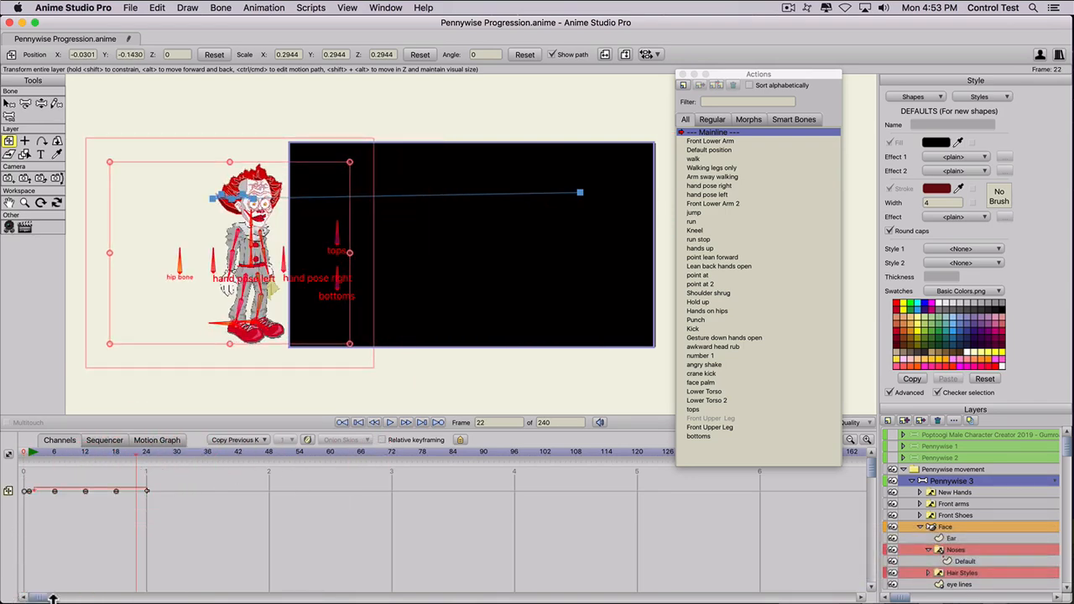
click(48, 517)
drag(48, 517, 9, 477)
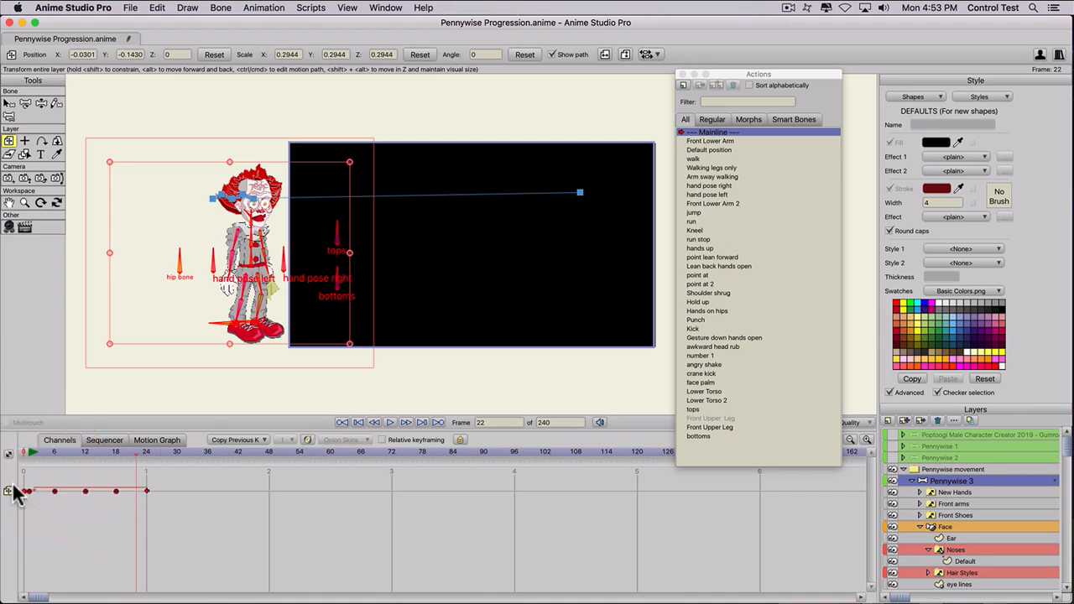
key(BackSpace)
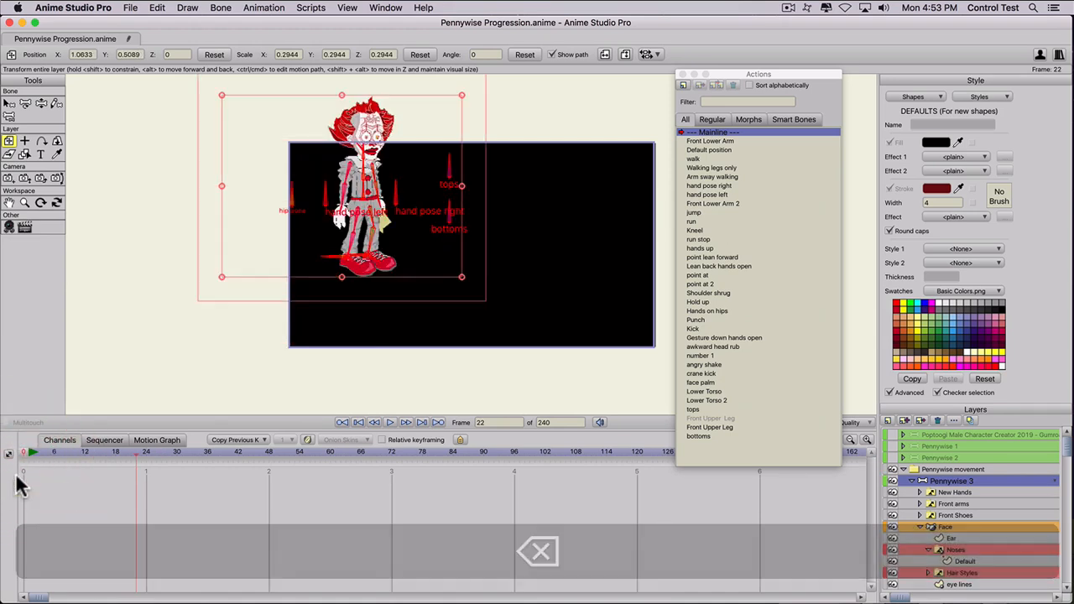
Step: Undo the animation edits back to before Pennywise 3 was placed in the Pennywise movement group
key(super+z)
key(super+z)
key(super+z)
key(super+z)
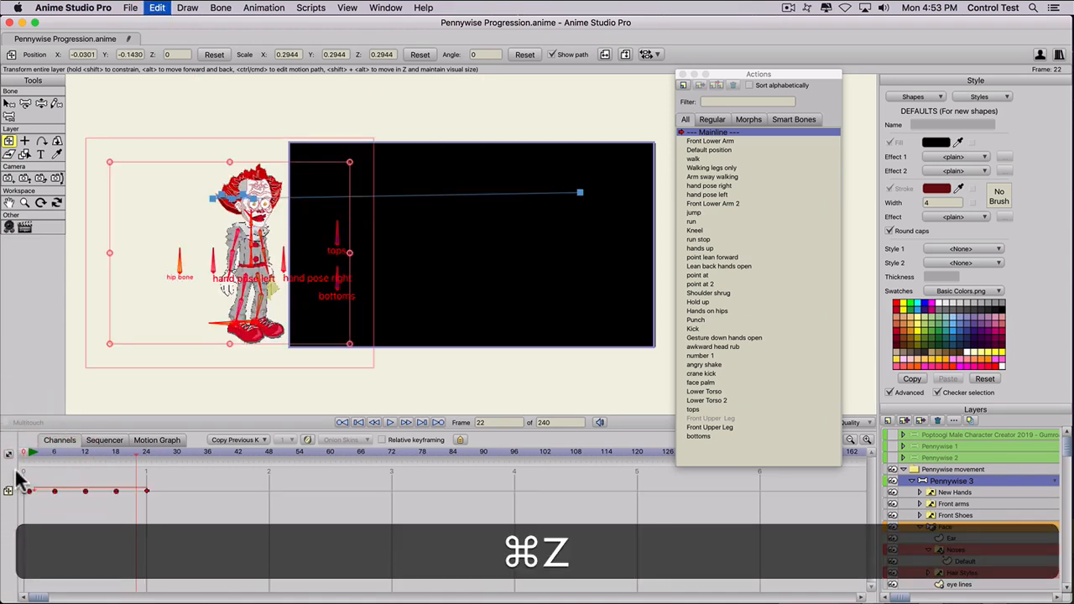
key(super+z)
key(super+z)
key(super+z)
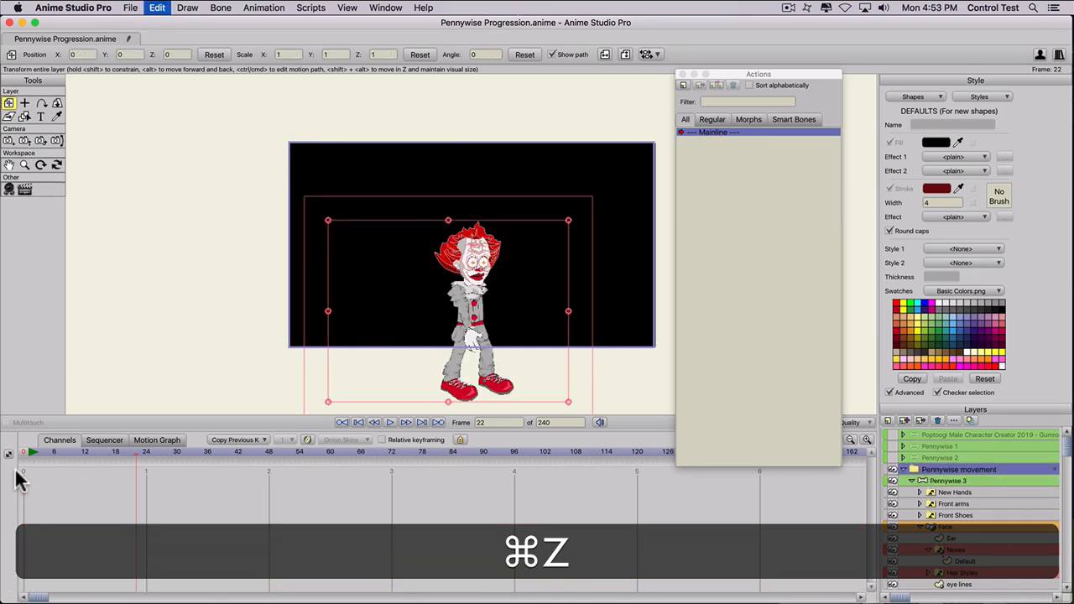
key(super+z)
key(super+z)
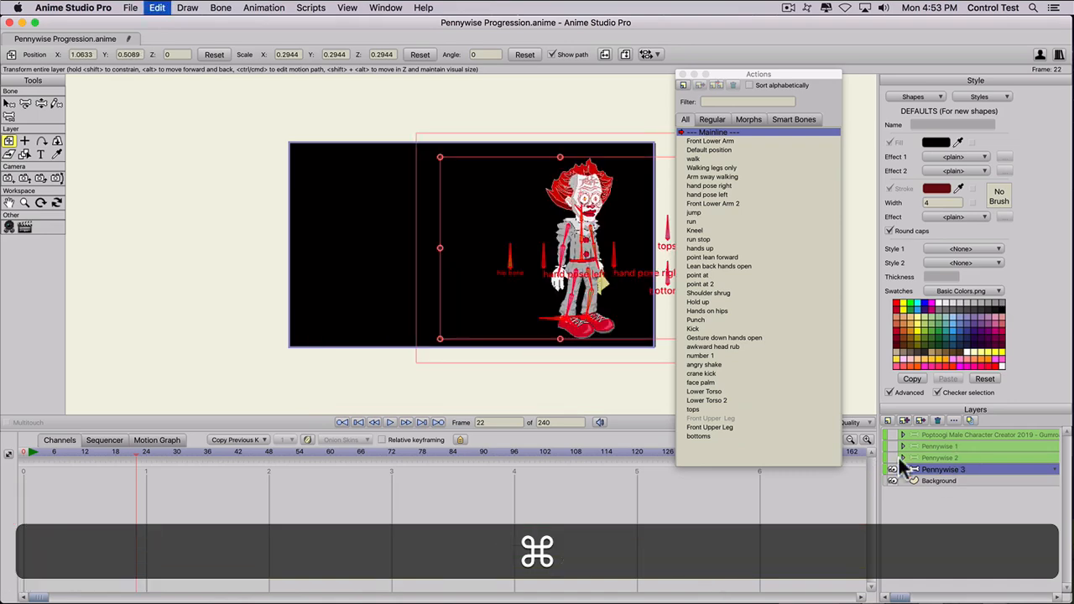
Step: Make the Poptoogi, Pennywise 1 and Pennywise 2 characters visible again and close the Actions window
click(894, 446)
click(893, 435)
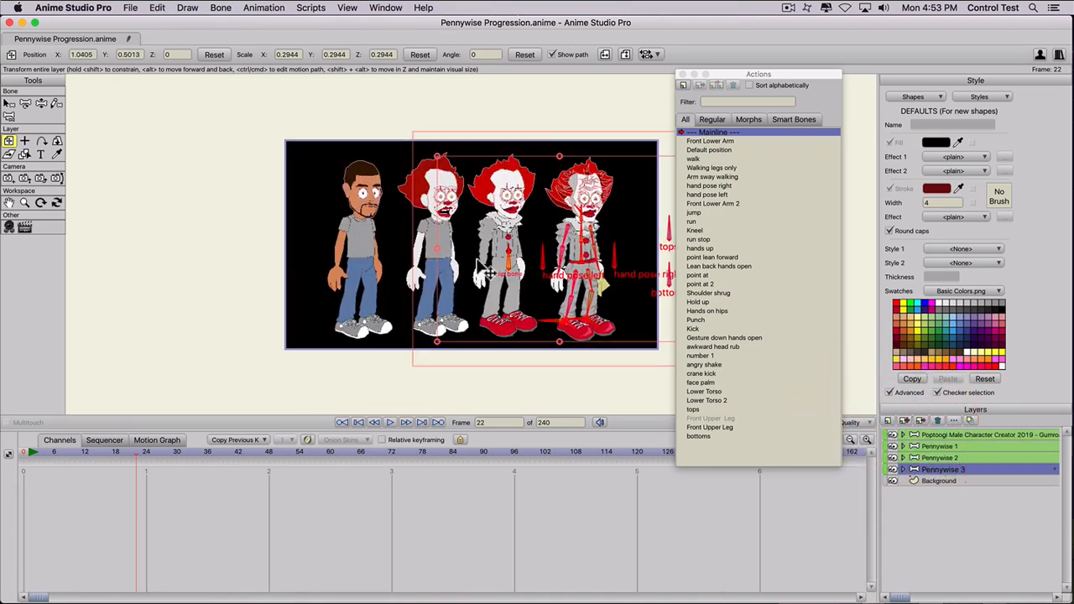
click(684, 74)
scroll(487, 172, up, 5)
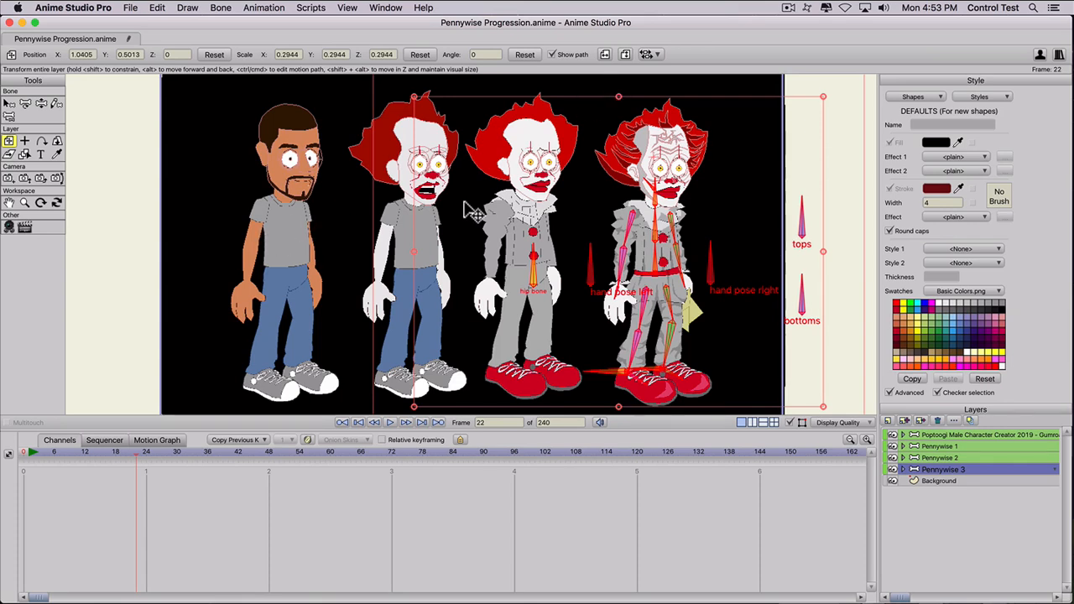
scroll(697, 332, up, 1)
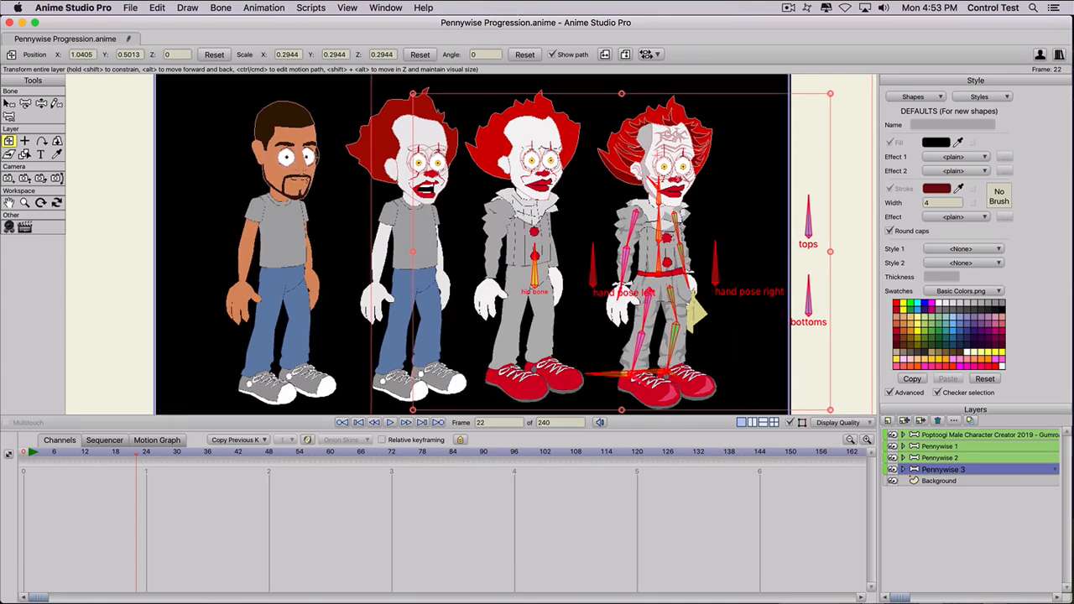
Step: Switch to Preview to view the rendered image Pennywise Progression - Frame 0.png, and close it
key(ctrl+Up)
click(854, 235)
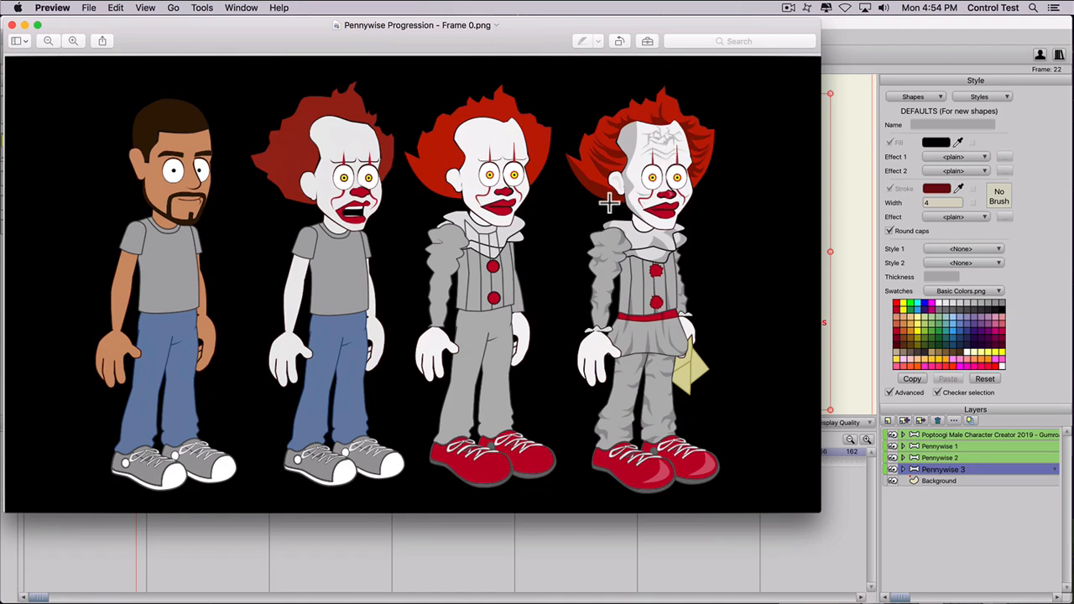
click(12, 25)
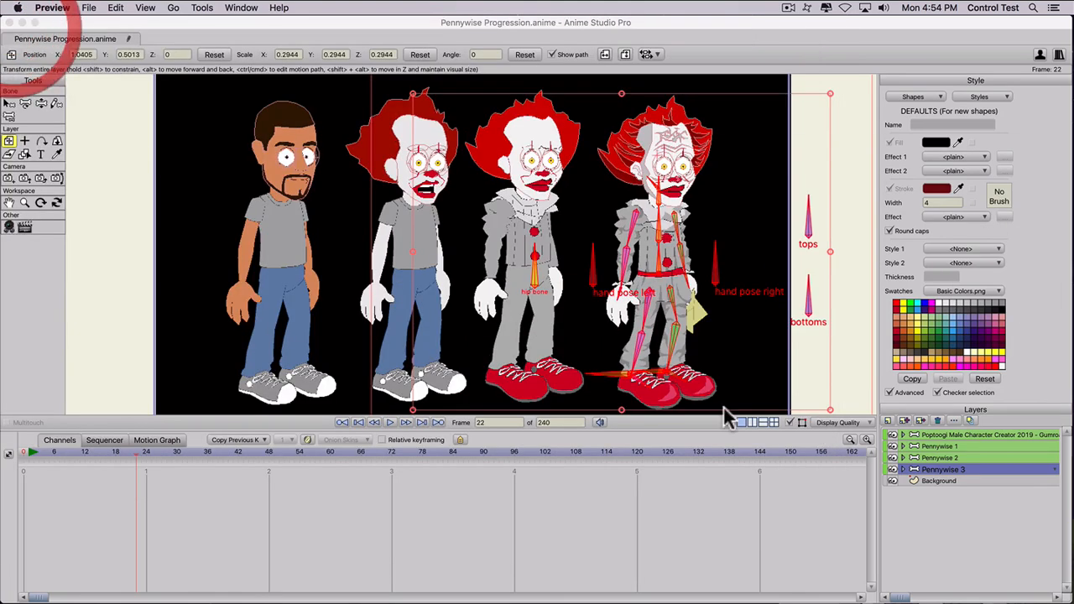
Step: Hide every character layer except Pennywise 2, and select Pennywise 2
click(892, 457)
click(893, 446)
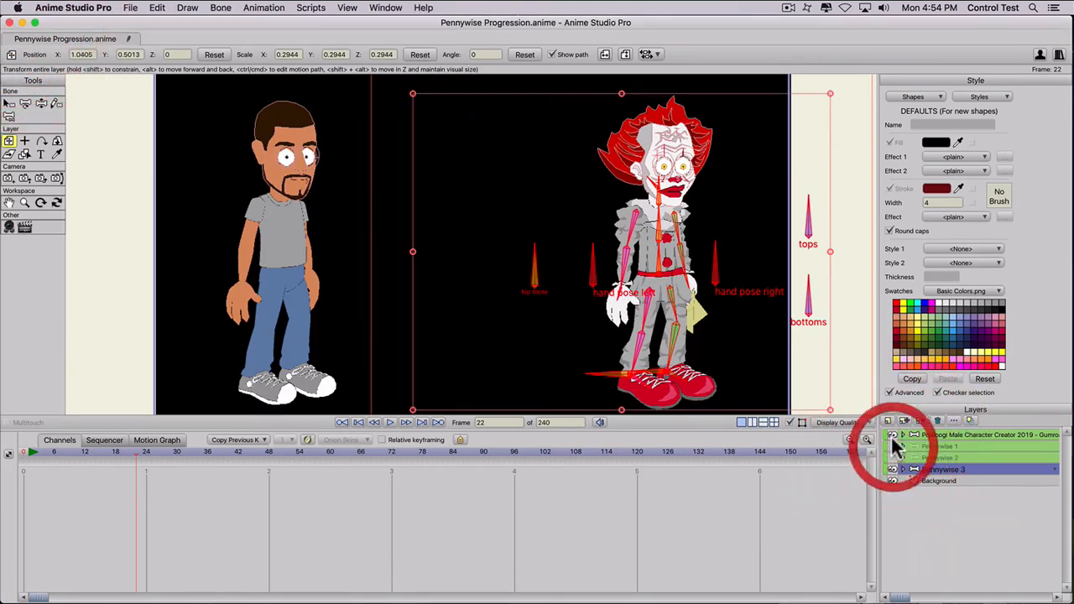
click(892, 435)
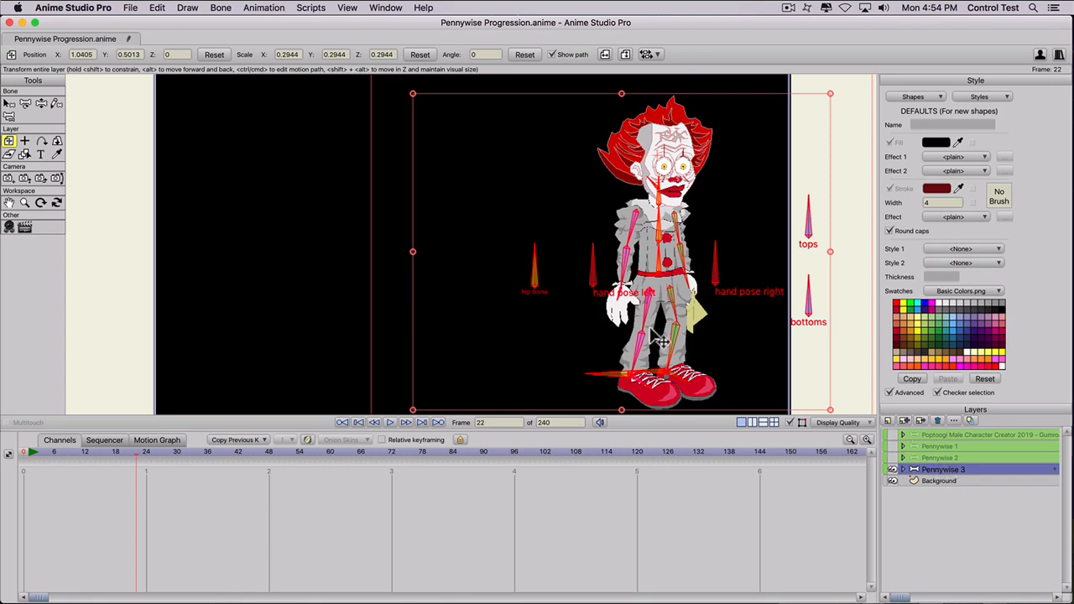
click(894, 469)
click(886, 447)
click(965, 528)
click(890, 457)
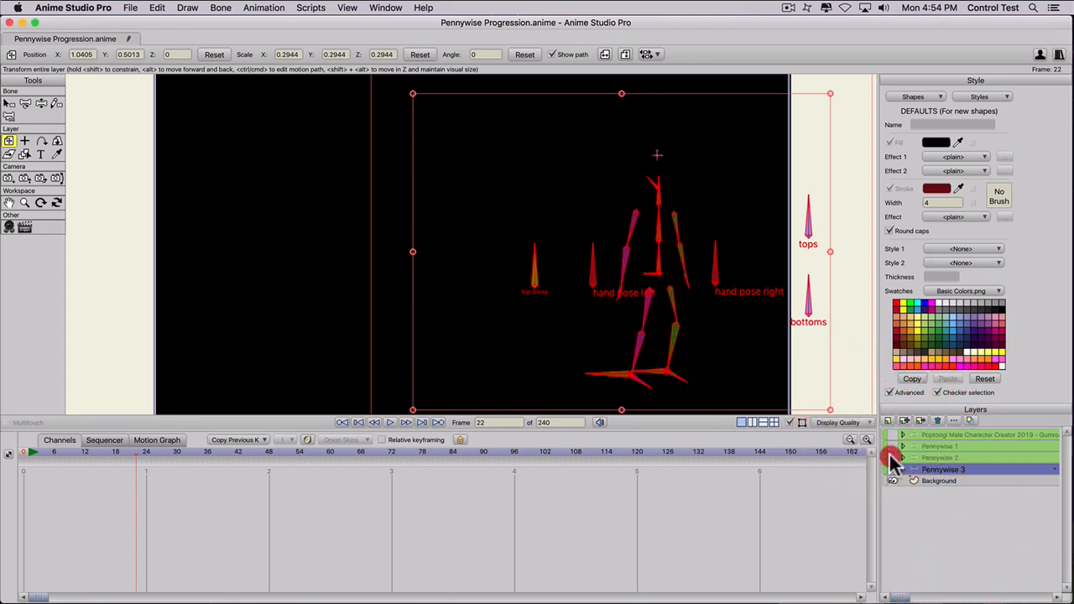
click(941, 459)
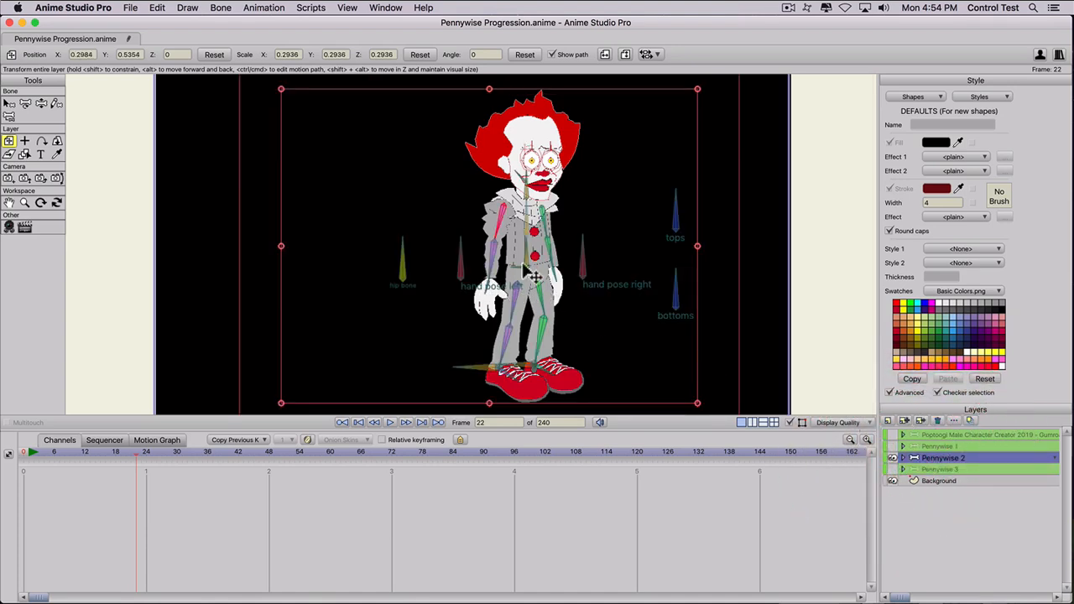
Step: Delete the keyframe made by moving Pennywise 2 at frame 22, and reposition the character at X -0.0383 on frame 0
drag(547, 292, 483, 291)
drag(142, 476, 1, 507)
key(BackSpace)
drag(26, 453, 5, 456)
drag(528, 266, 468, 265)
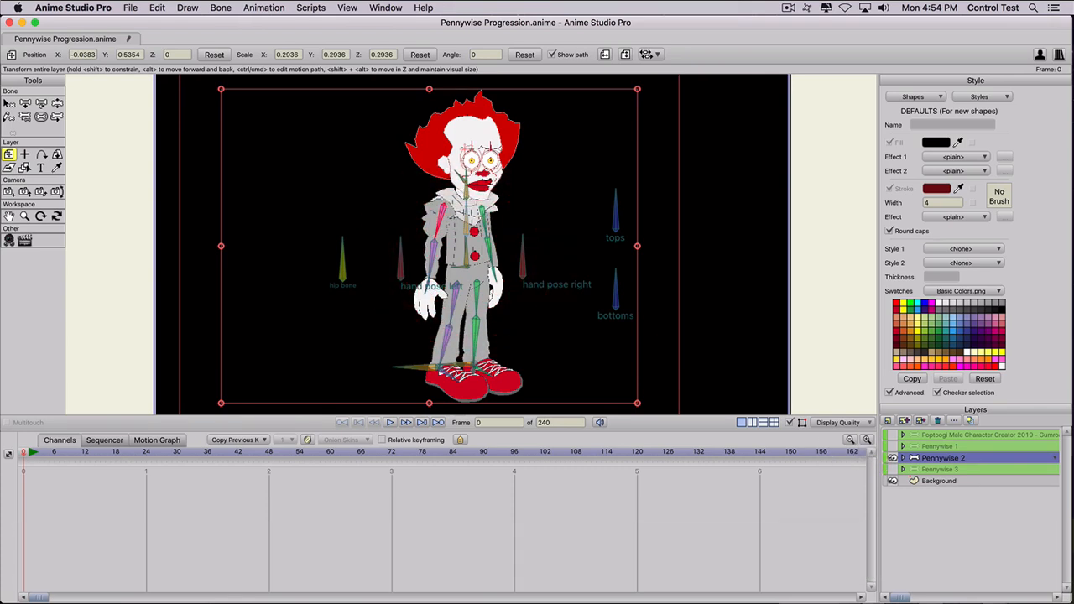
Step: Expand Pennywise 2 and its Face group, and select the Pennywise hair layer within Hair Styles
click(903, 458)
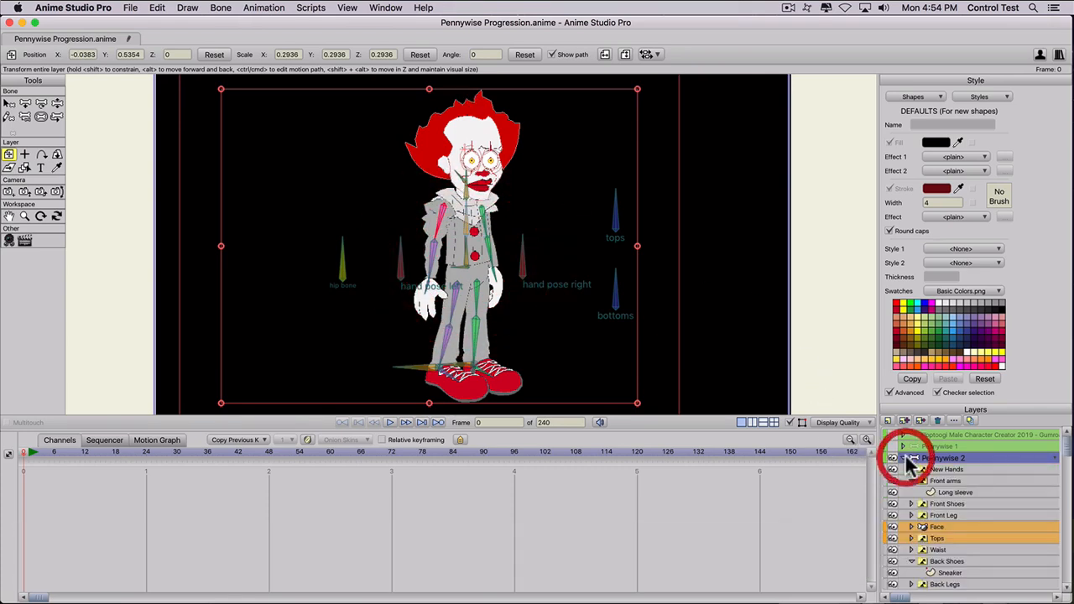
scroll(955, 500, down, 5)
scroll(922, 489, down, 1)
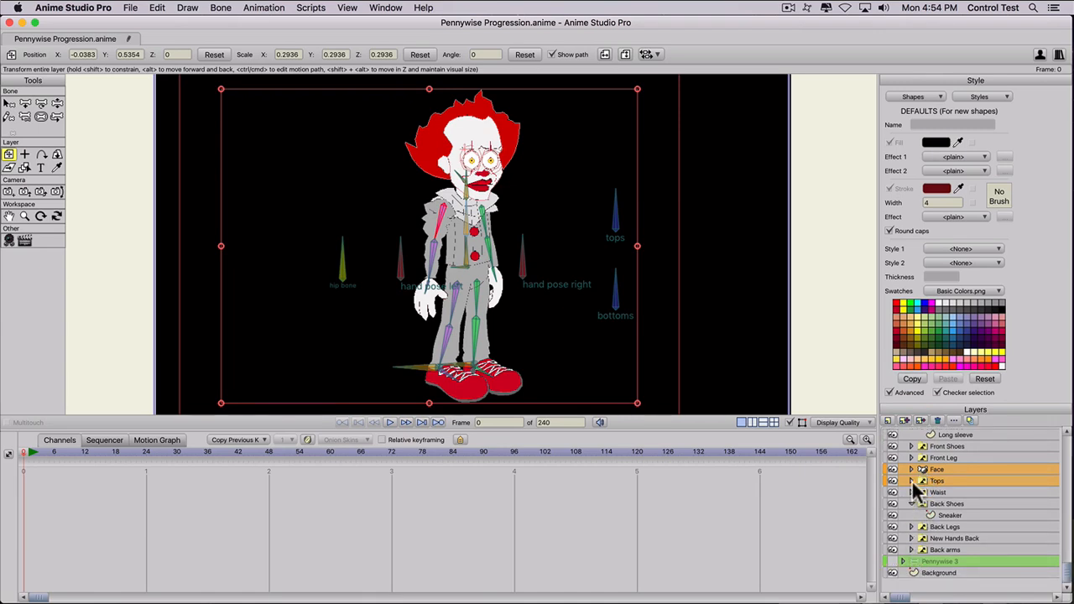
click(911, 469)
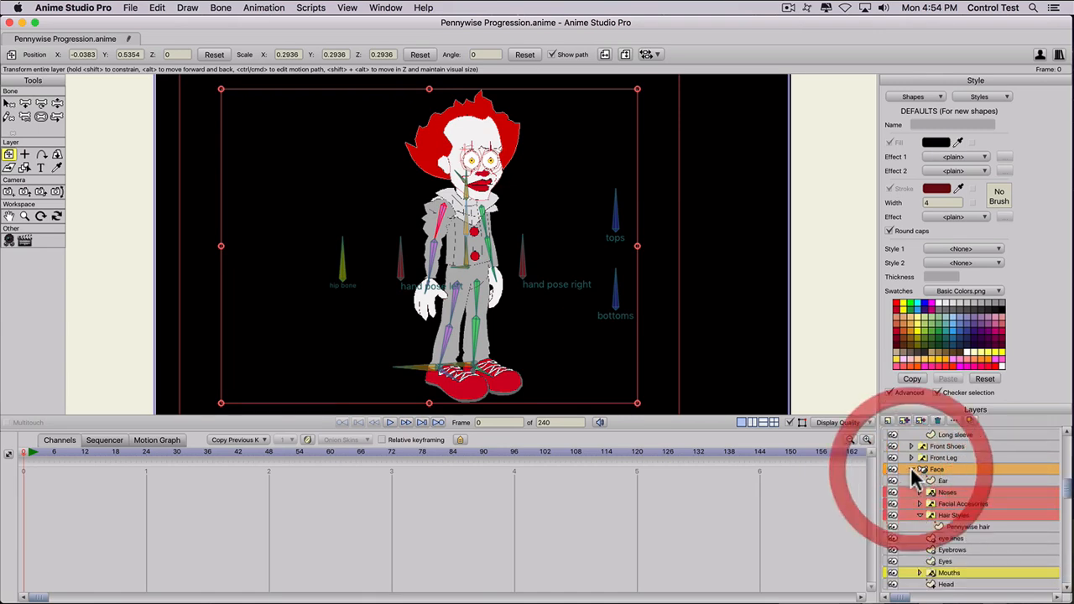
click(951, 525)
scroll(453, 256, up, 5)
key(space)
drag(444, 220, 467, 426)
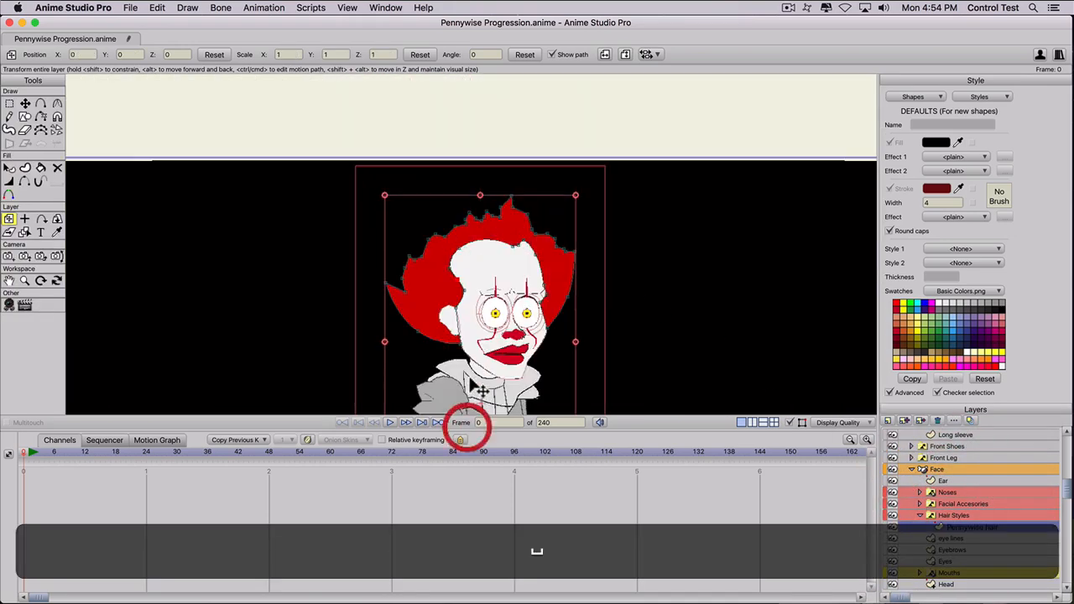
scroll(483, 369, up, 5)
drag(492, 345, 481, 278)
scroll(506, 367, down, 2)
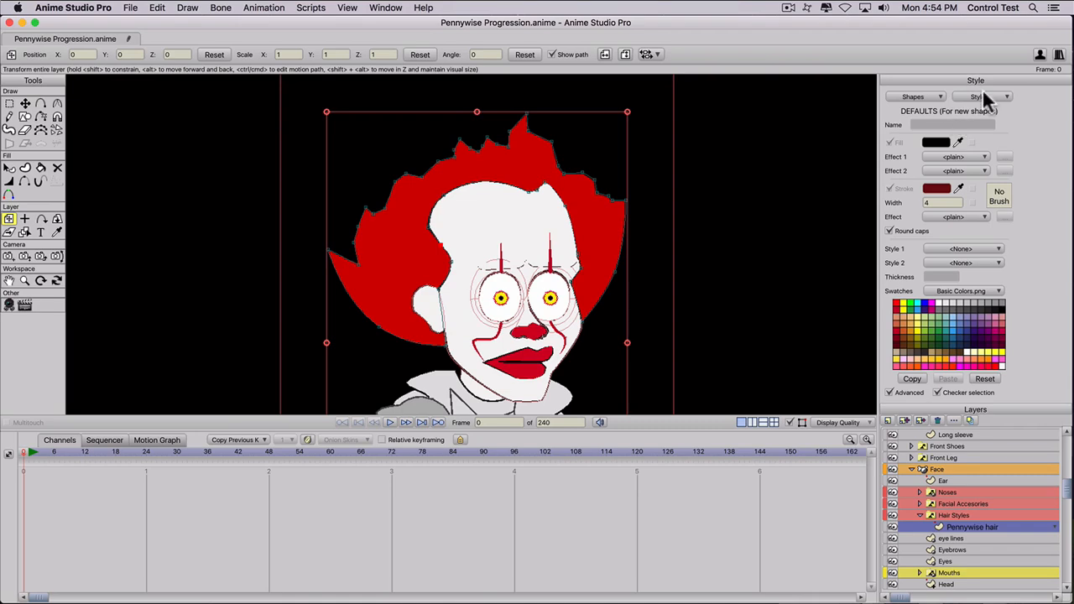
Step: Select one of the lower Hair Color styles, try a different fill swatch on it, and undo the change
click(984, 94)
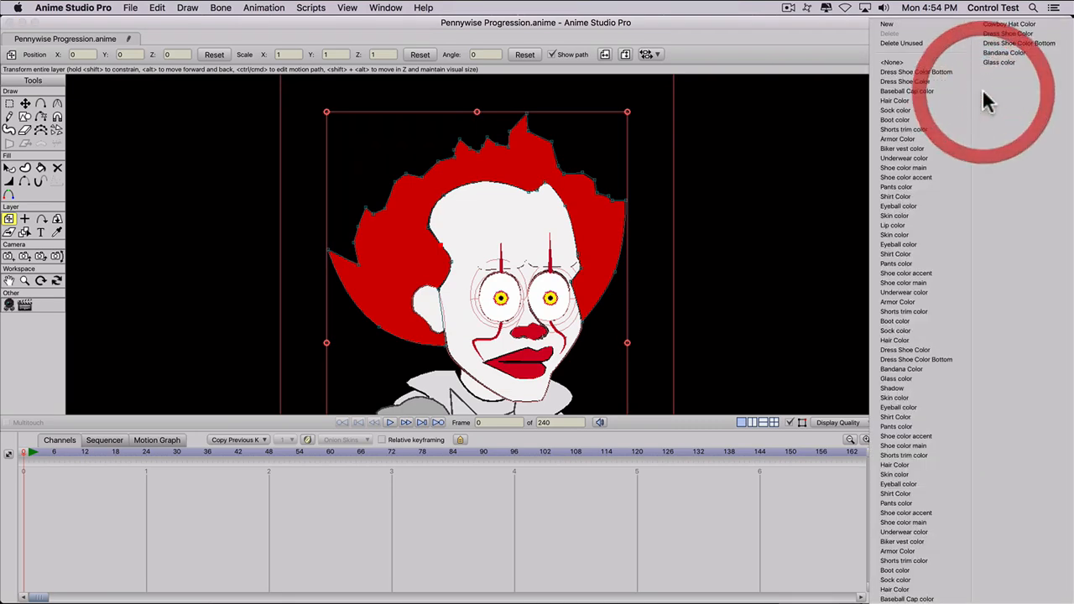
click(893, 42)
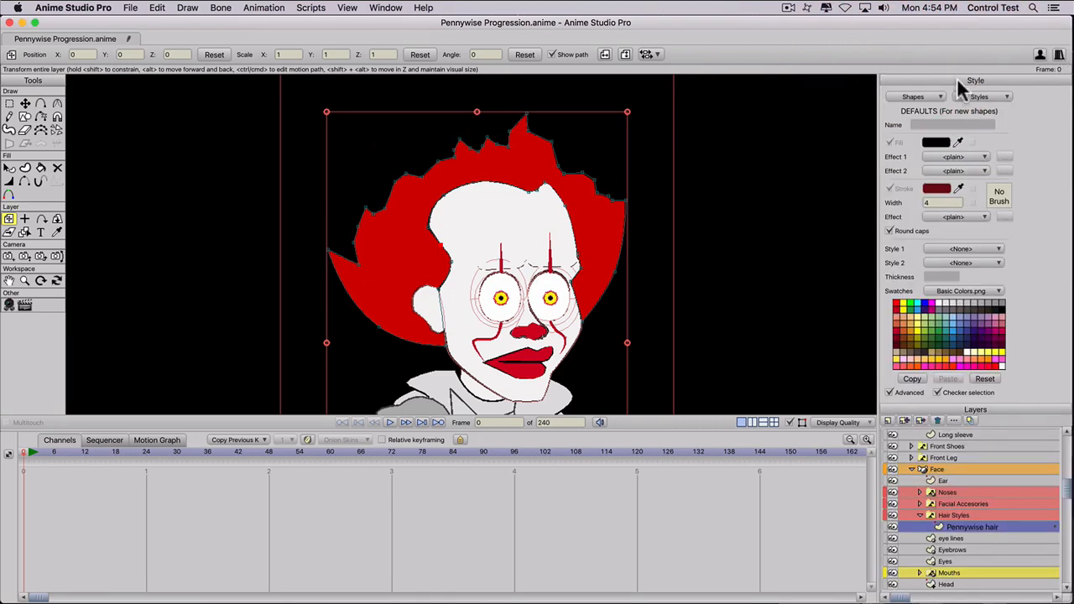
click(980, 96)
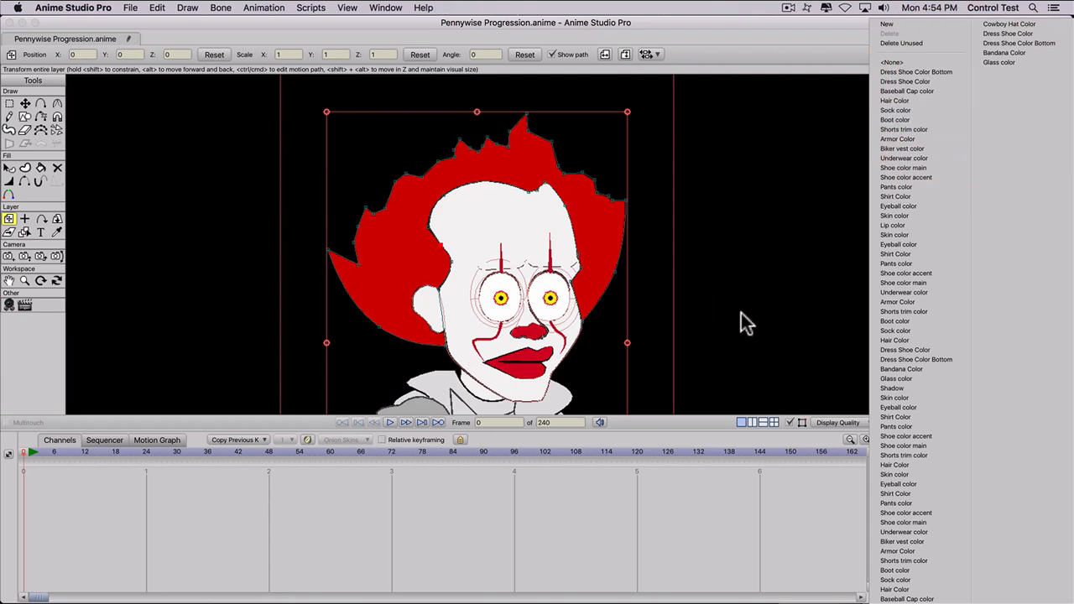
click(881, 465)
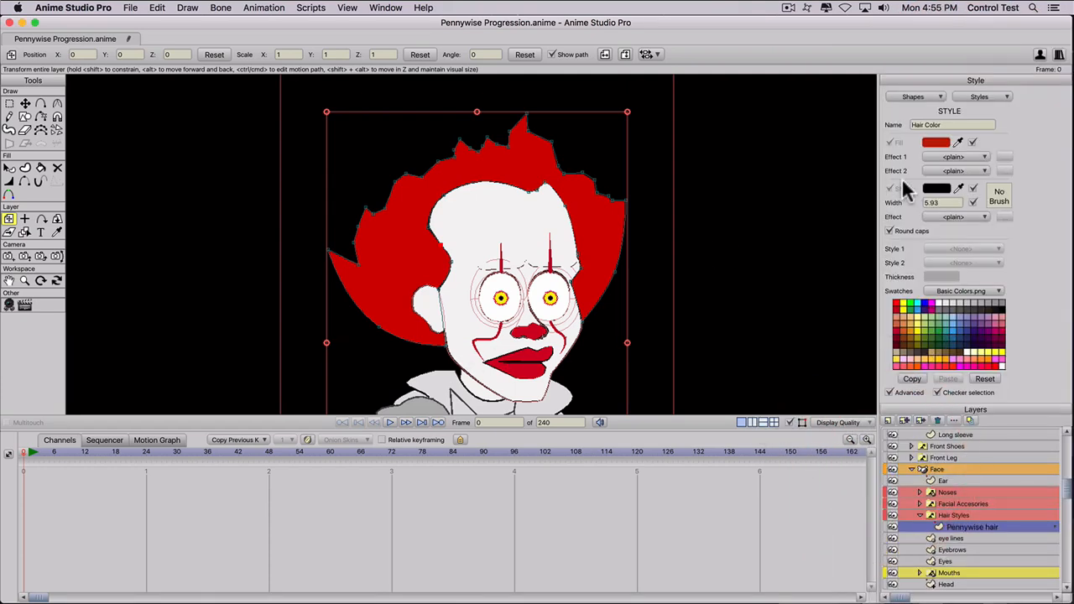
click(919, 317)
key(super+z)
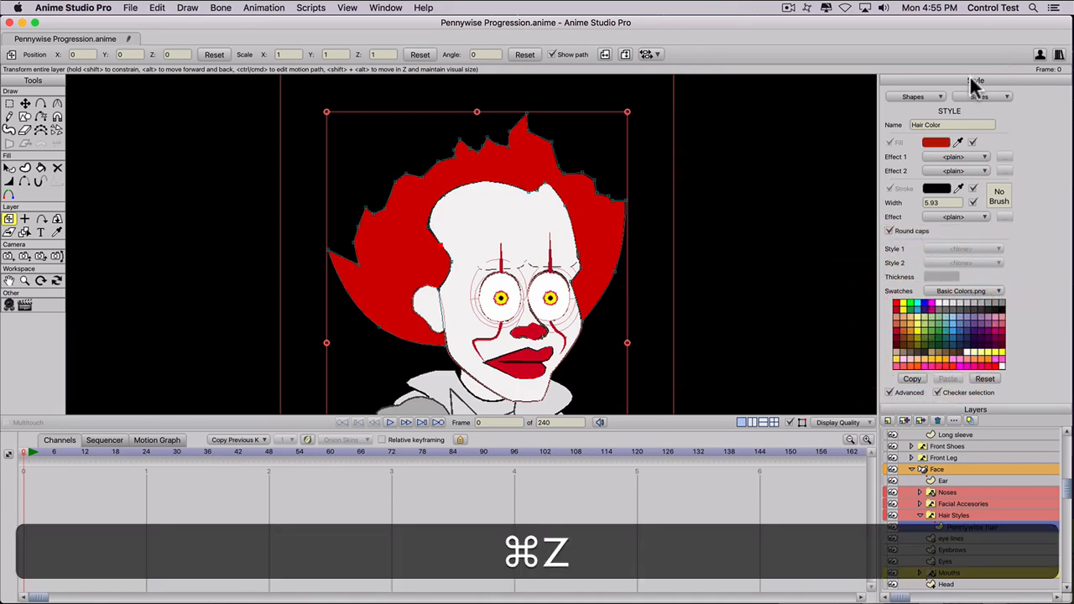
Step: Select the first Hair Color style in the list and set its fill to light green
click(979, 96)
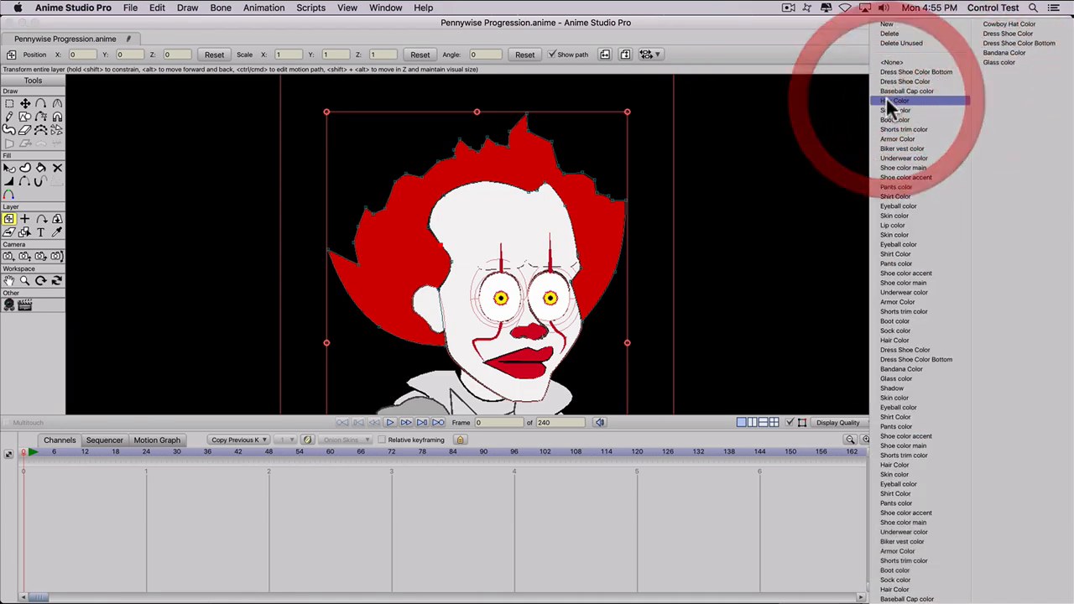
click(890, 101)
click(980, 96)
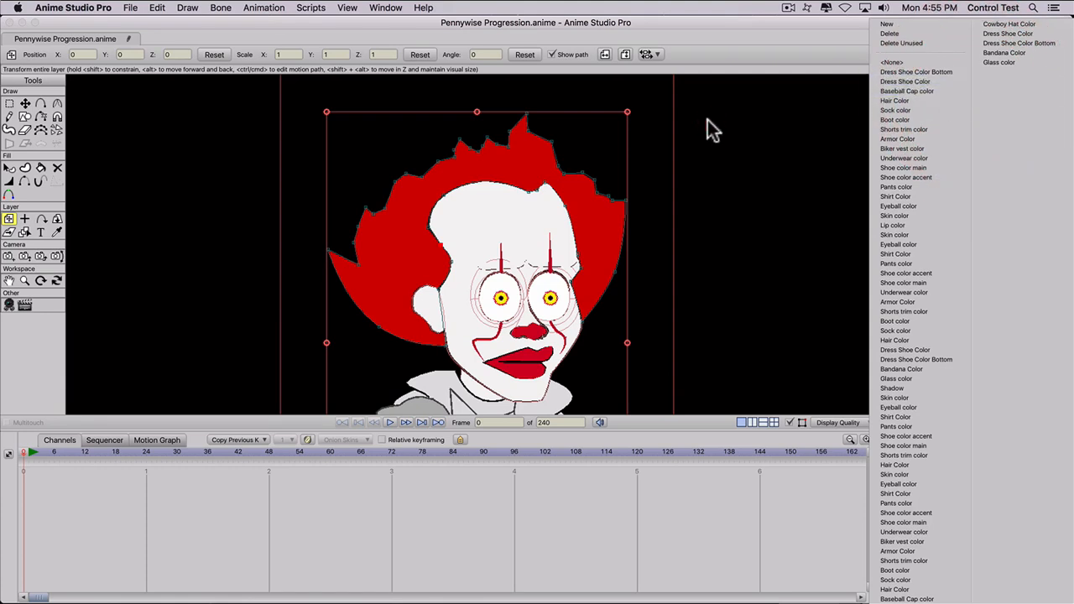
click(894, 100)
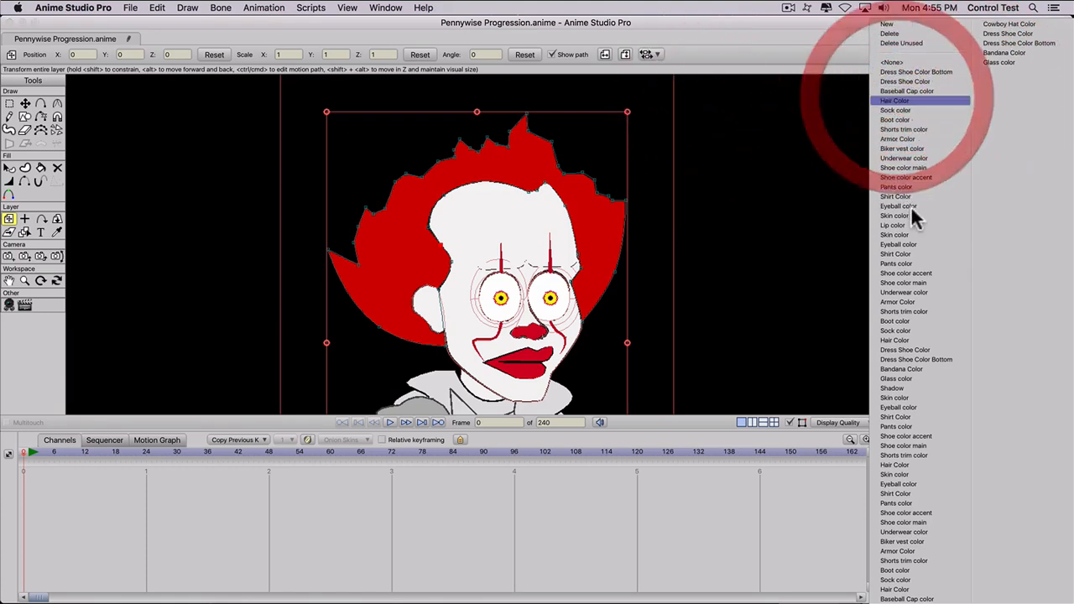
drag(912, 315, 926, 327)
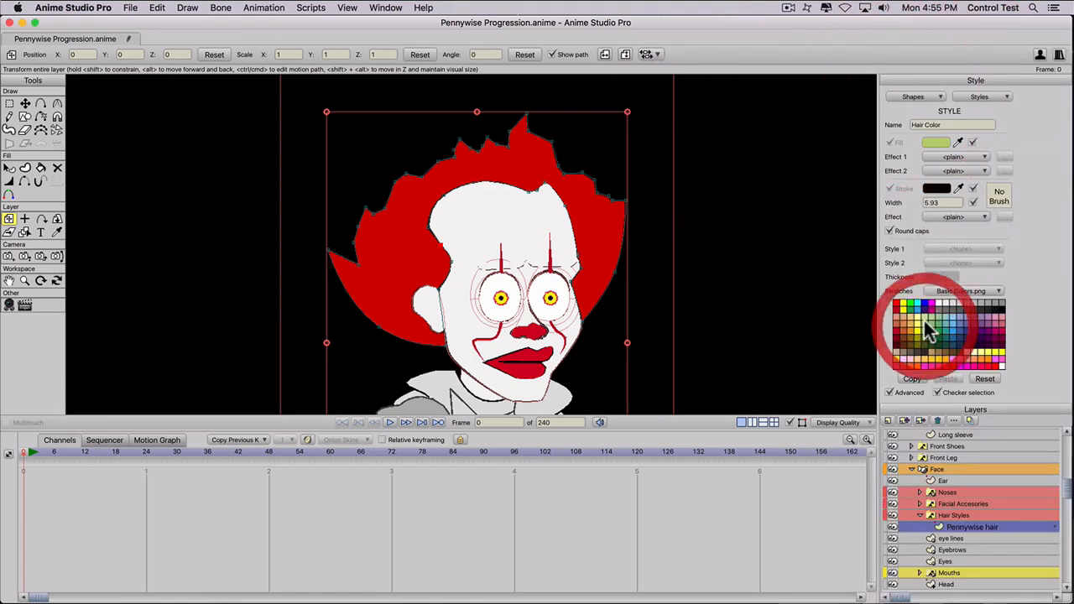
Step: Undo the light green fill, select a Hair Color style further down the style list, try other fill swatches on it, and undo them
key(super+z)
click(979, 98)
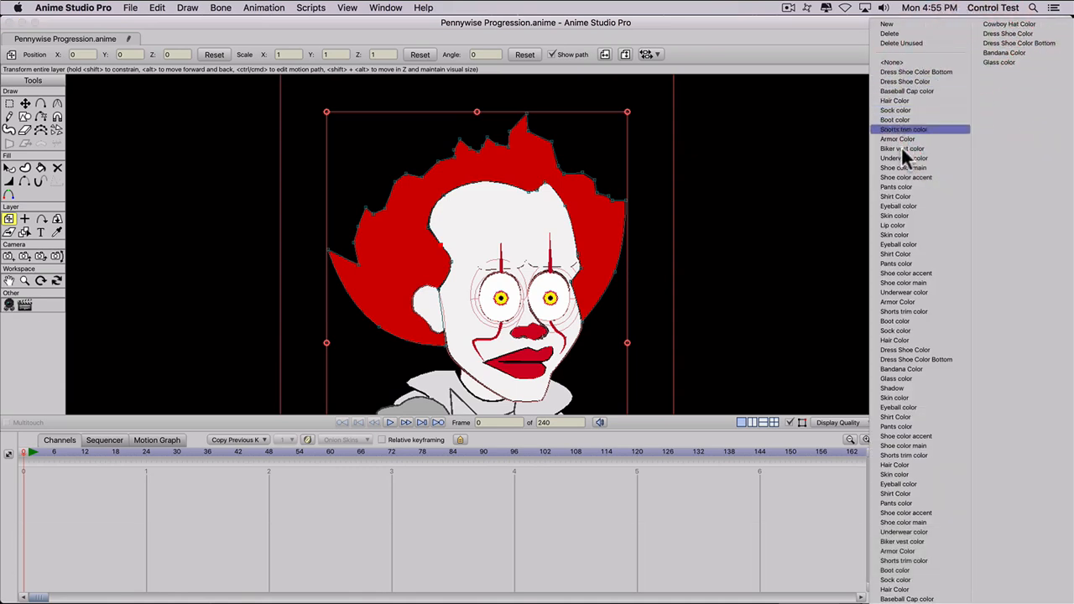
click(892, 340)
click(956, 315)
click(918, 314)
key(super+z)
key(super+z)
key(super+z)
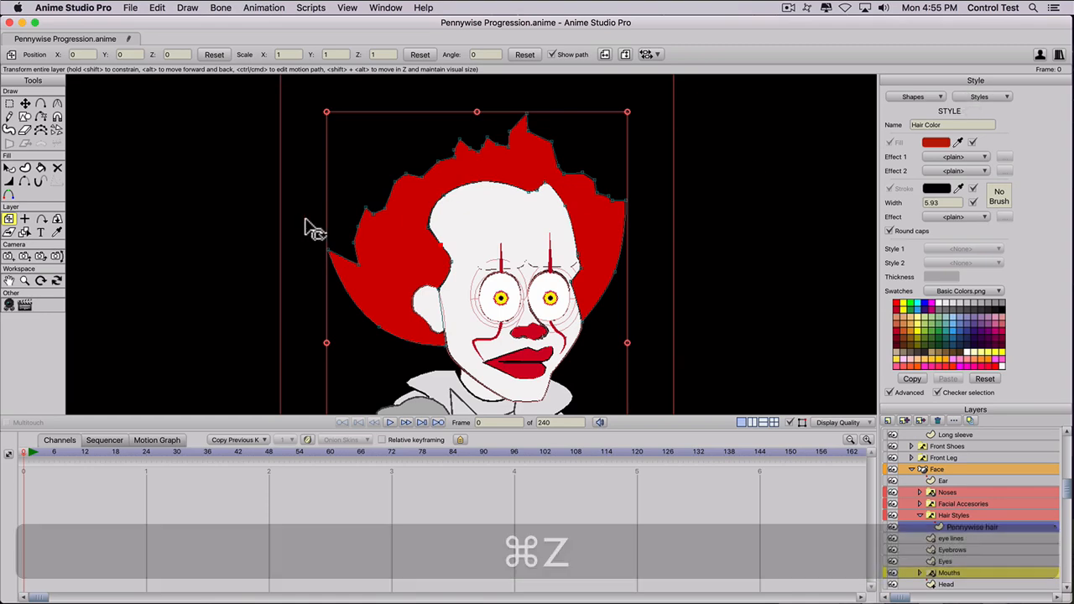
drag(904, 321, 941, 309)
key(super+z)
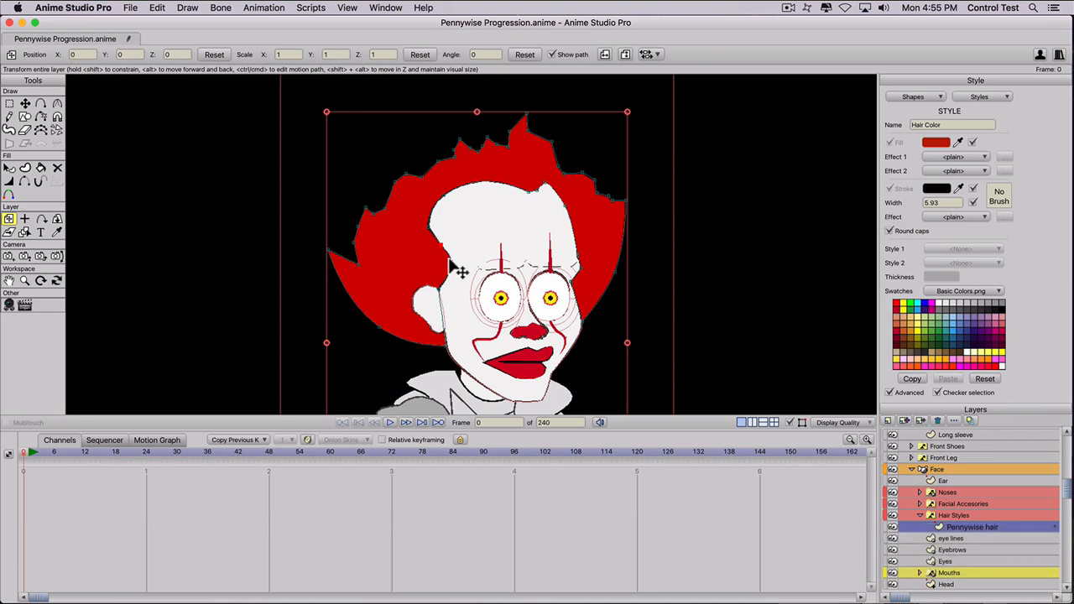
Step: Outline a narrow closed strand in the hair beside the forehead with Add Points, and adjust the curvature of its points
scroll(460, 265, up, 1)
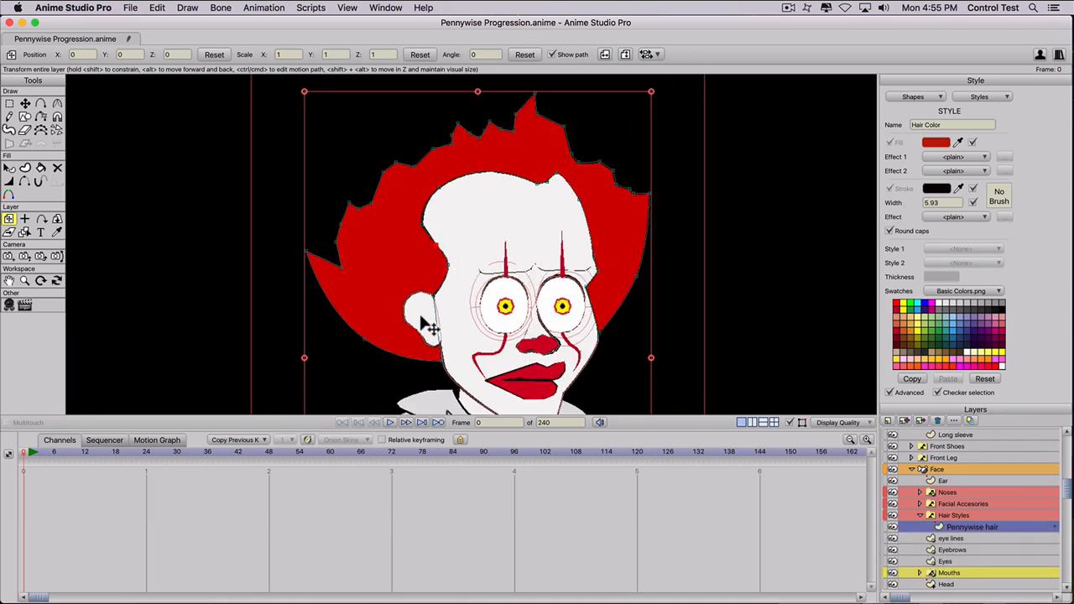
key(a)
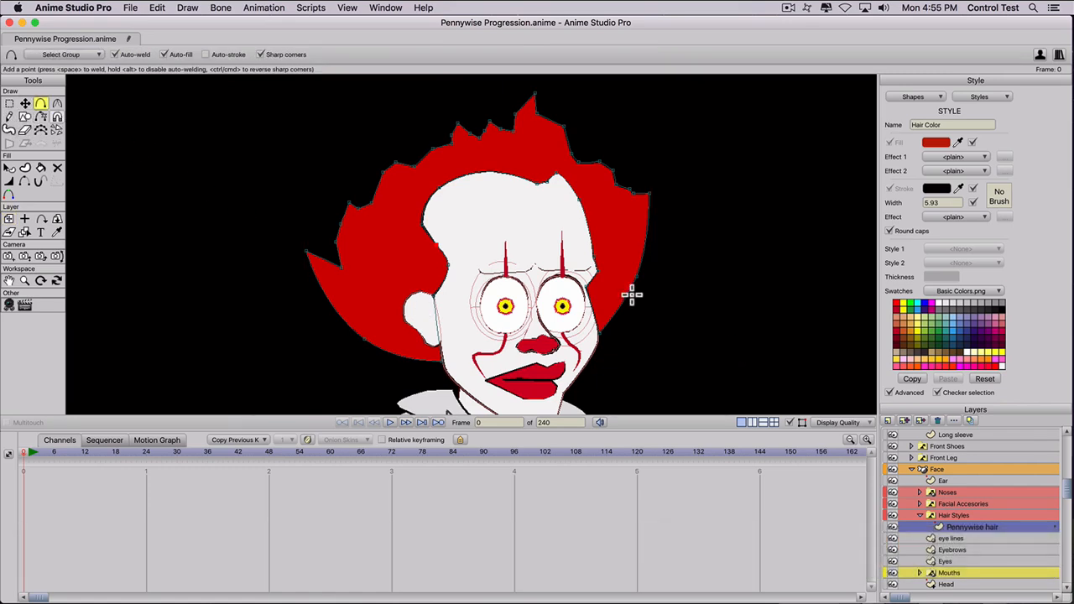
scroll(634, 293, up, 2)
scroll(644, 292, up, 1)
key(a)
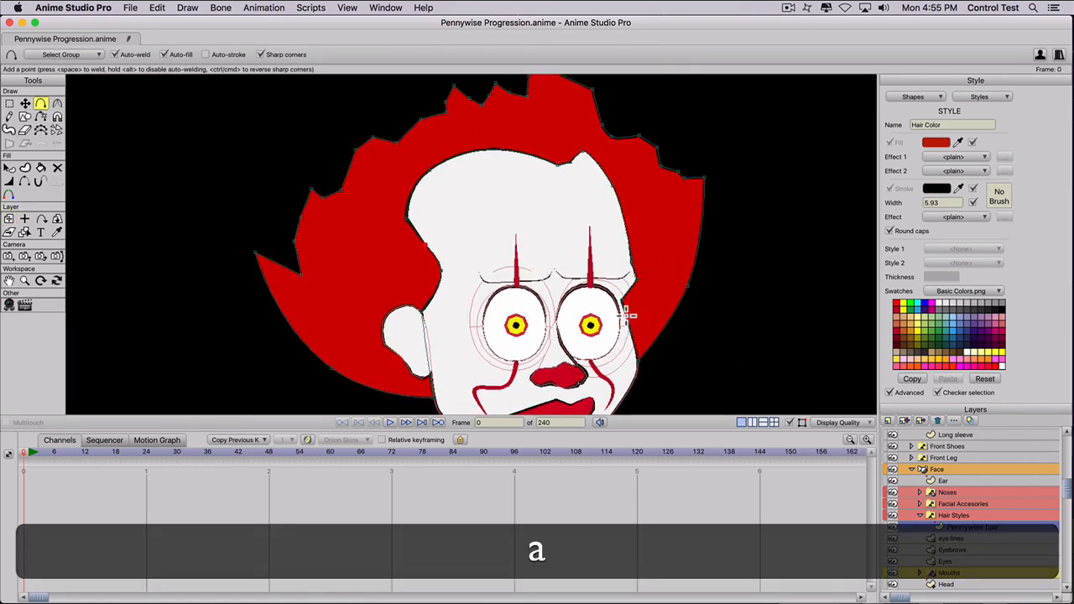
click(631, 312)
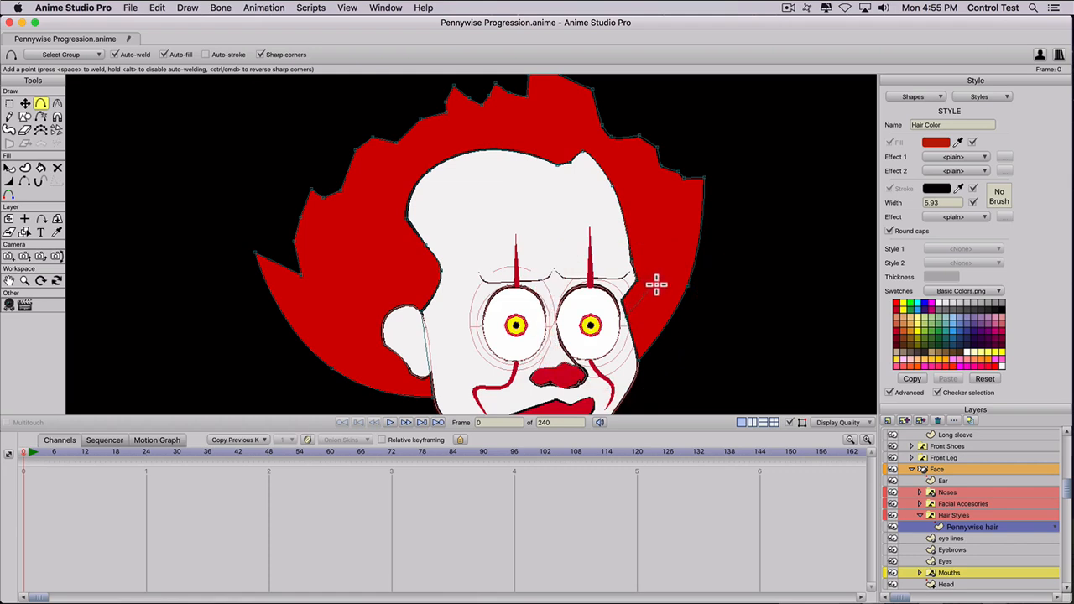
click(673, 212)
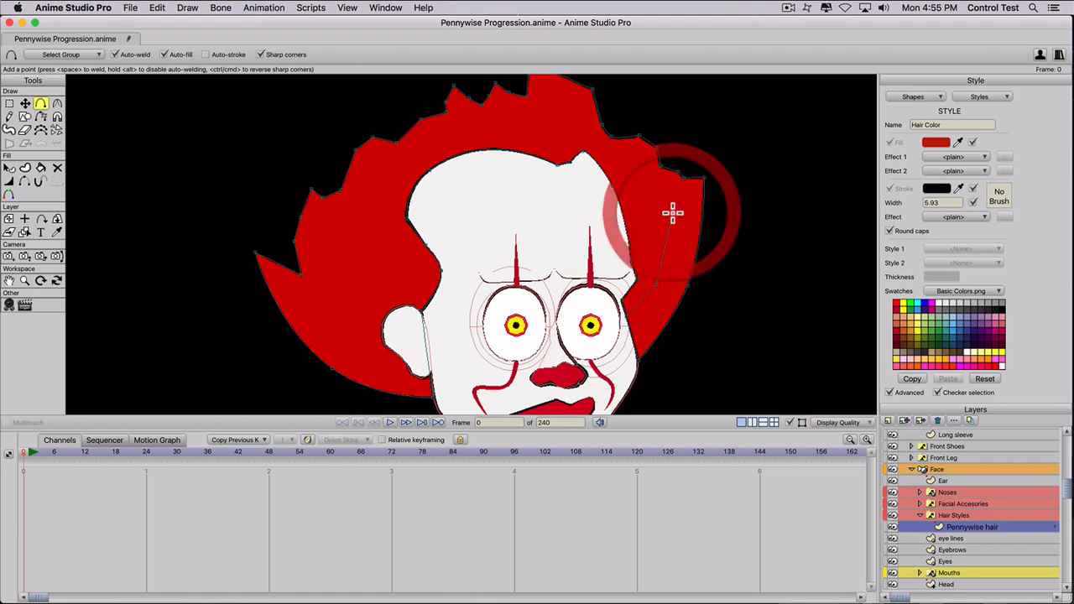
click(637, 339)
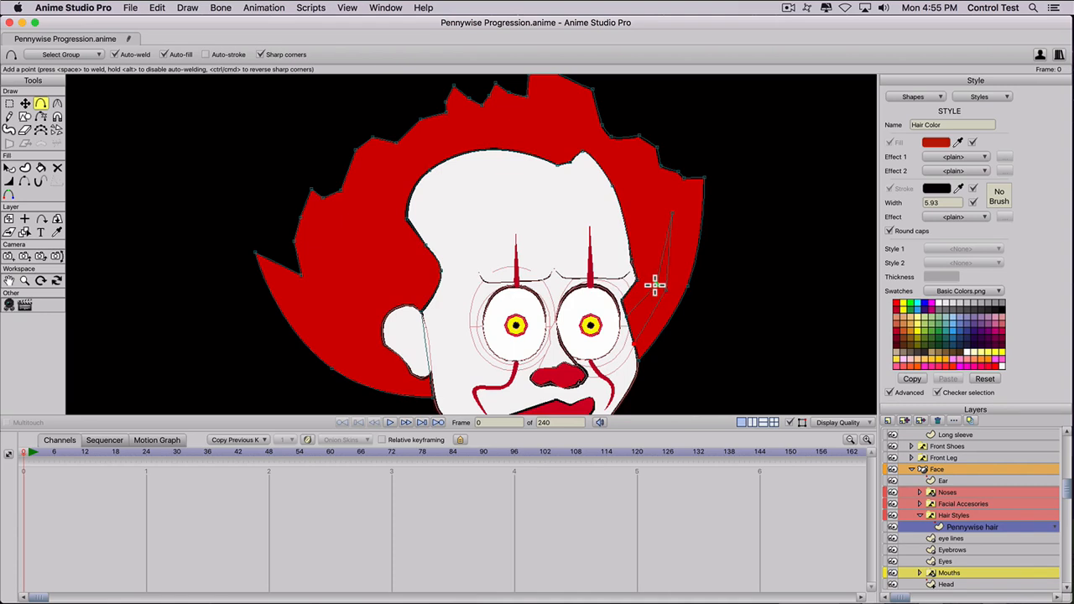
key(c)
click(807, 315)
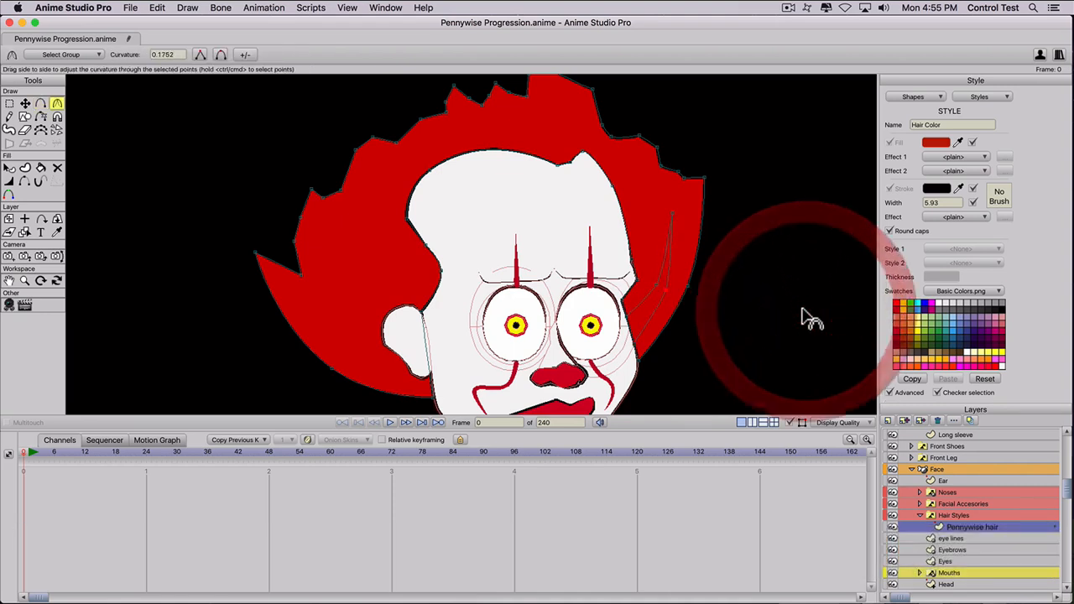
Step: Set shape creation to Fill only and create a shape from the new strand outline using the default Hair Color style
key(u)
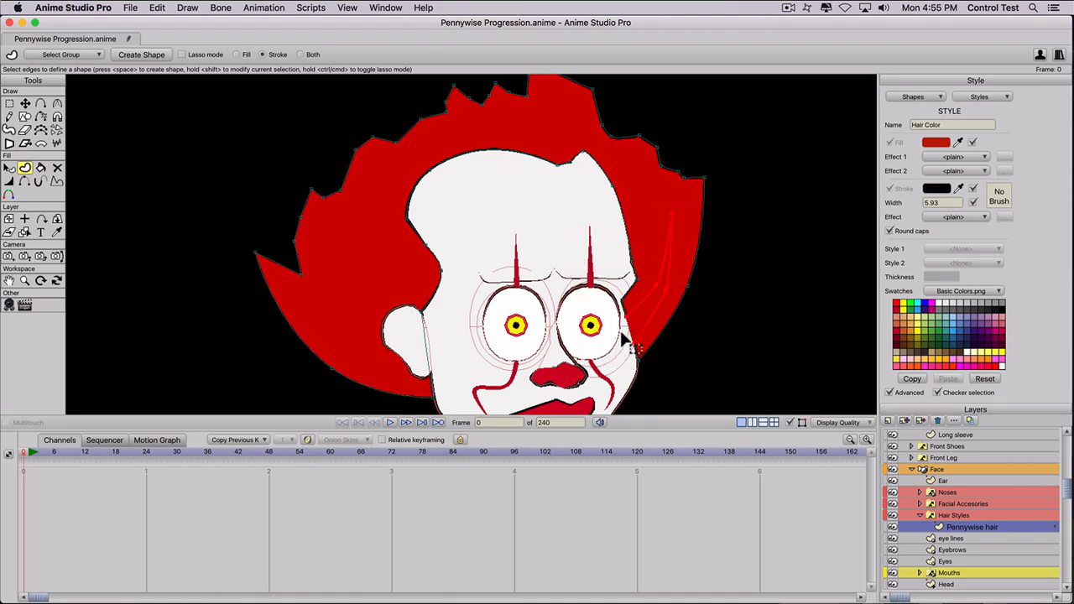
click(240, 52)
click(1003, 310)
key(super+z)
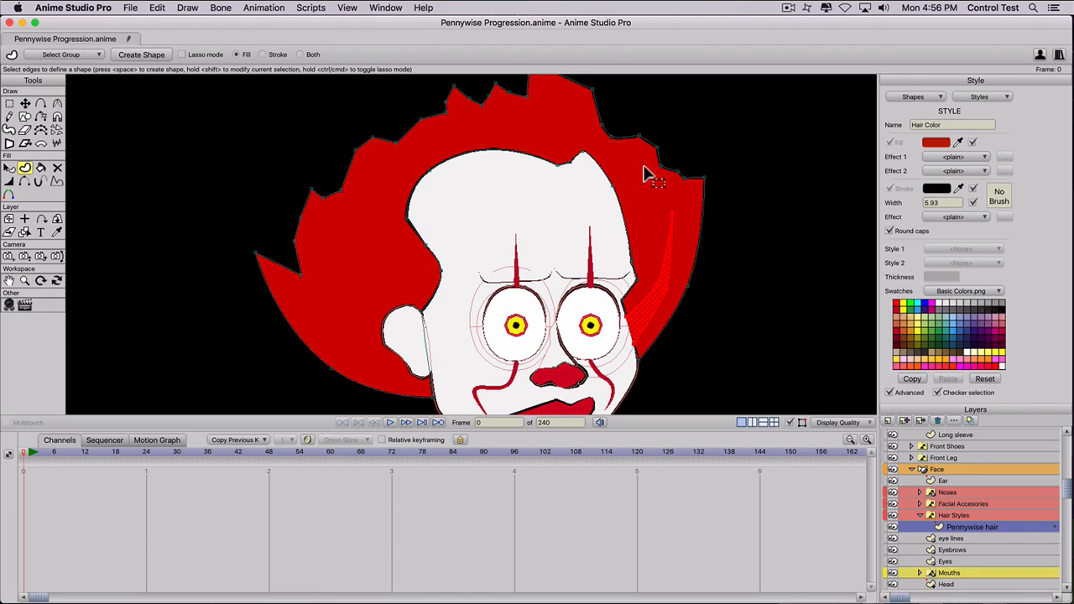
click(124, 54)
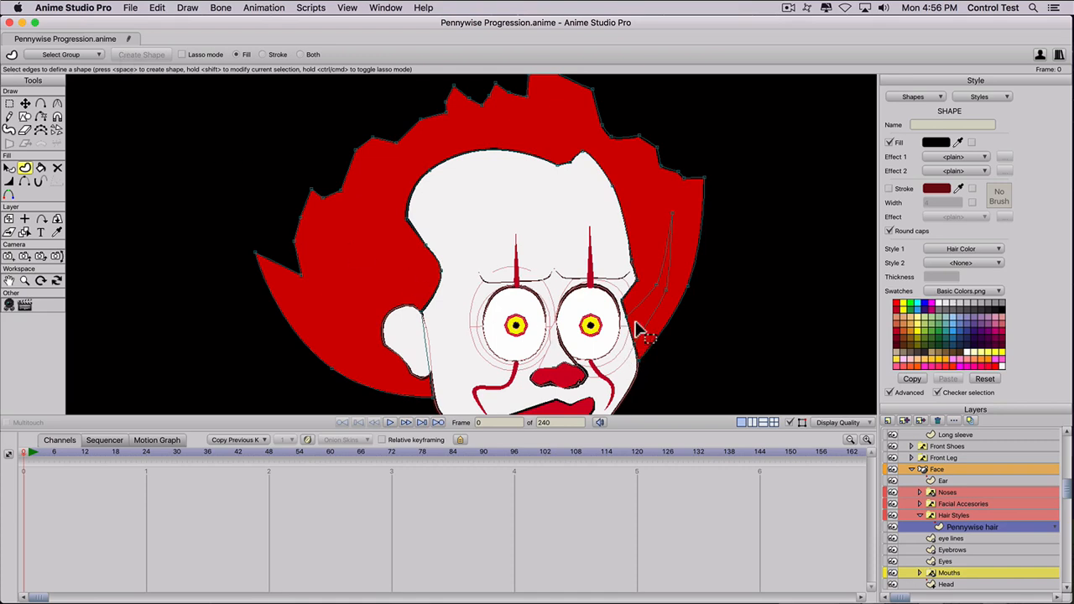
Step: Set Style 1 to <None> for new shapes and create a black fill-only shape from the strand outline
key(u)
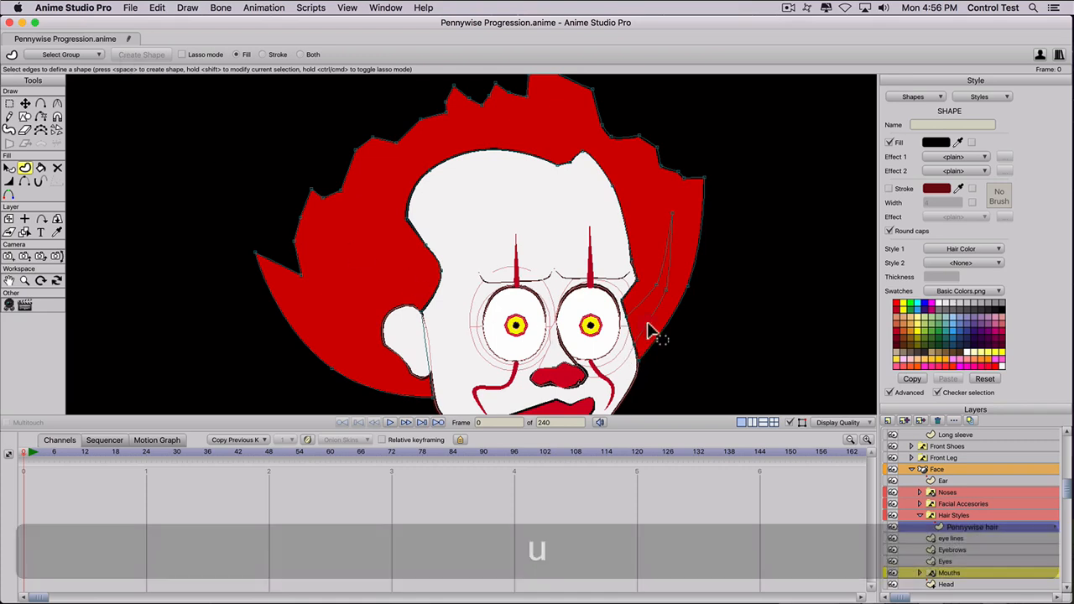
click(647, 328)
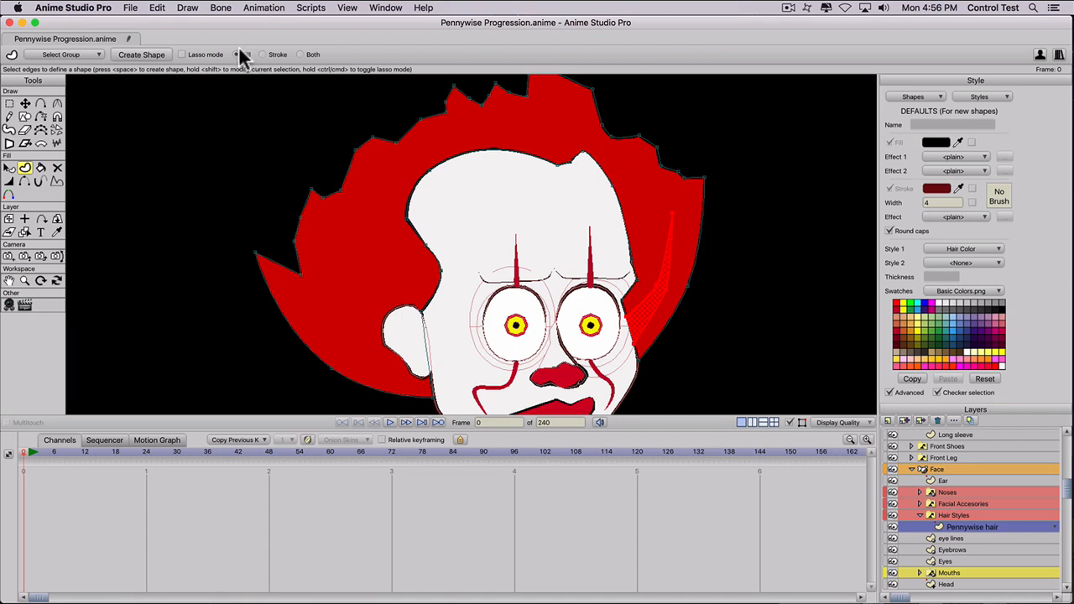
click(950, 249)
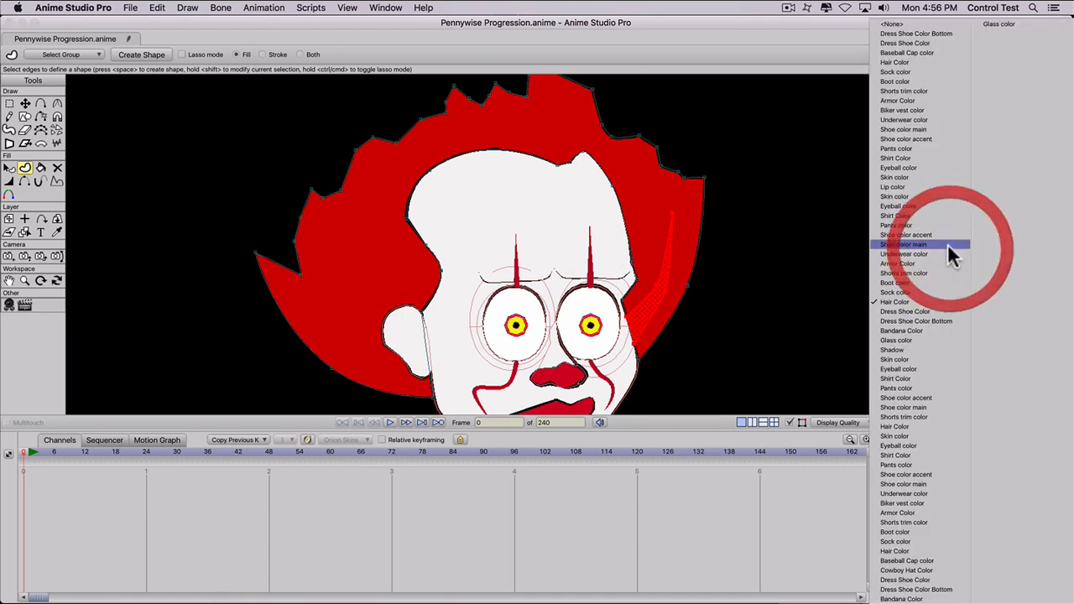
click(893, 26)
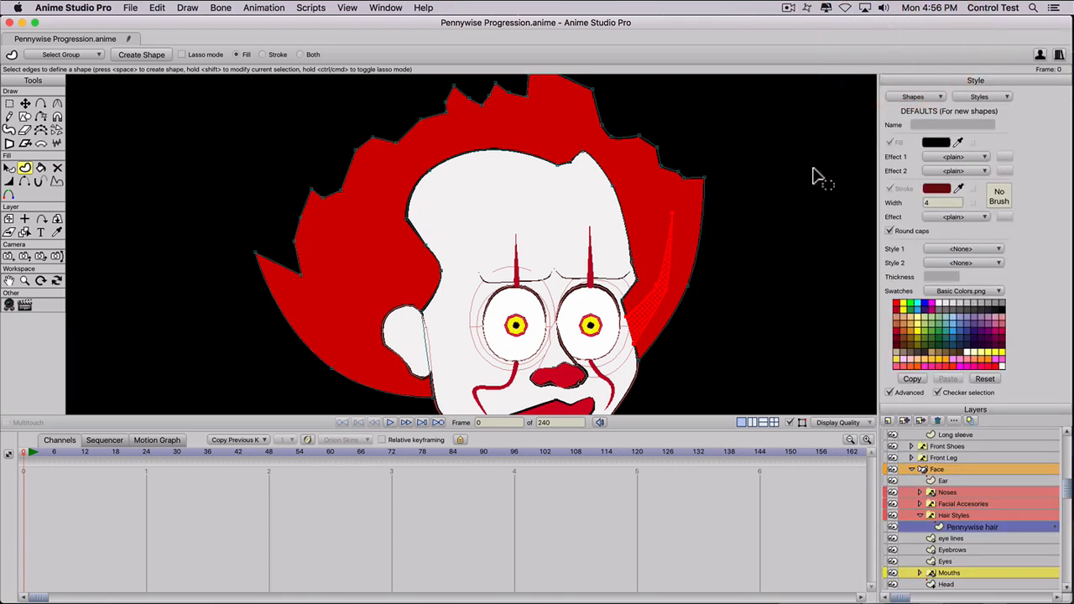
click(775, 298)
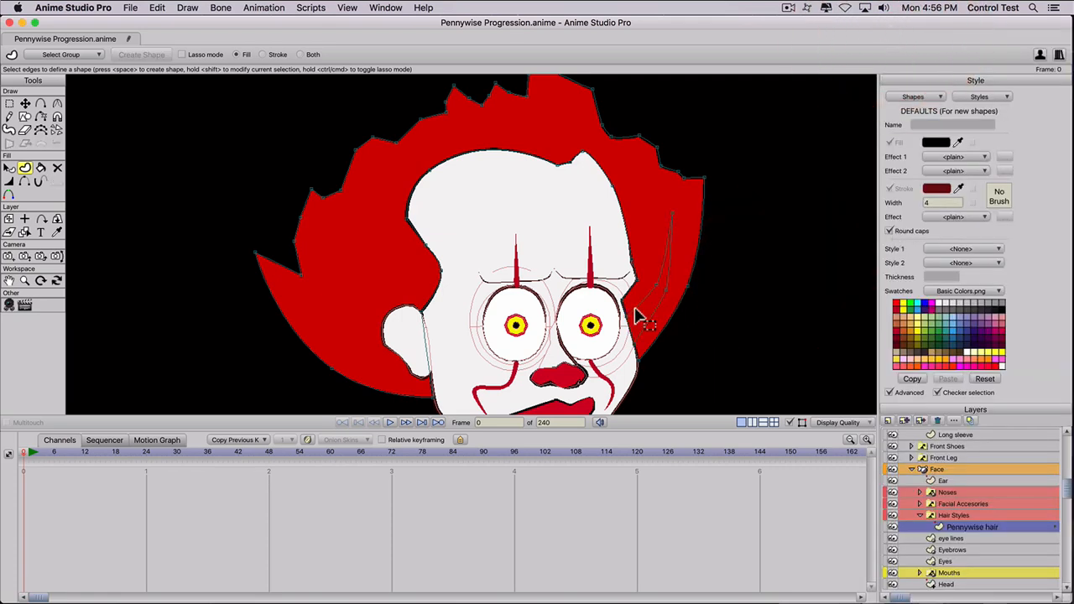
key(u)
click(647, 324)
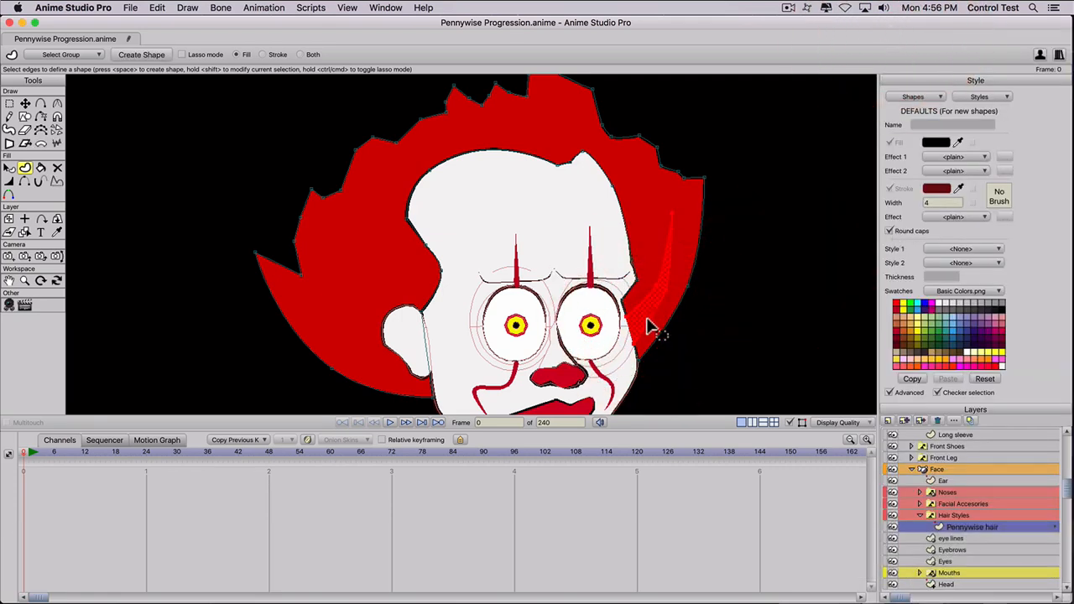
click(141, 55)
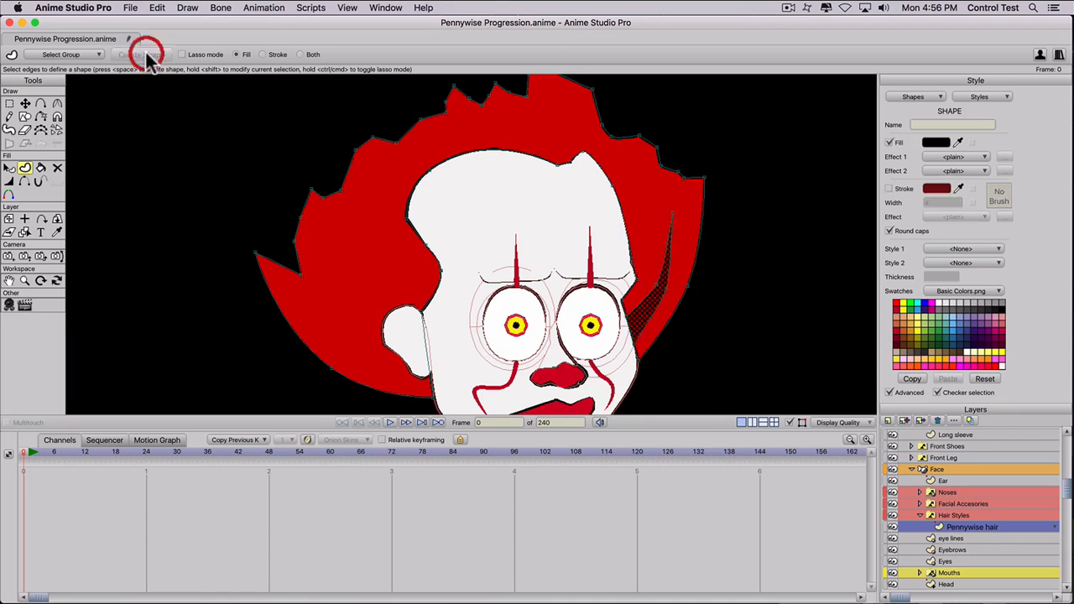
Step: Select the black strand shape and lower the alpha of its fill to make it a semi-transparent black shadow
key(t)
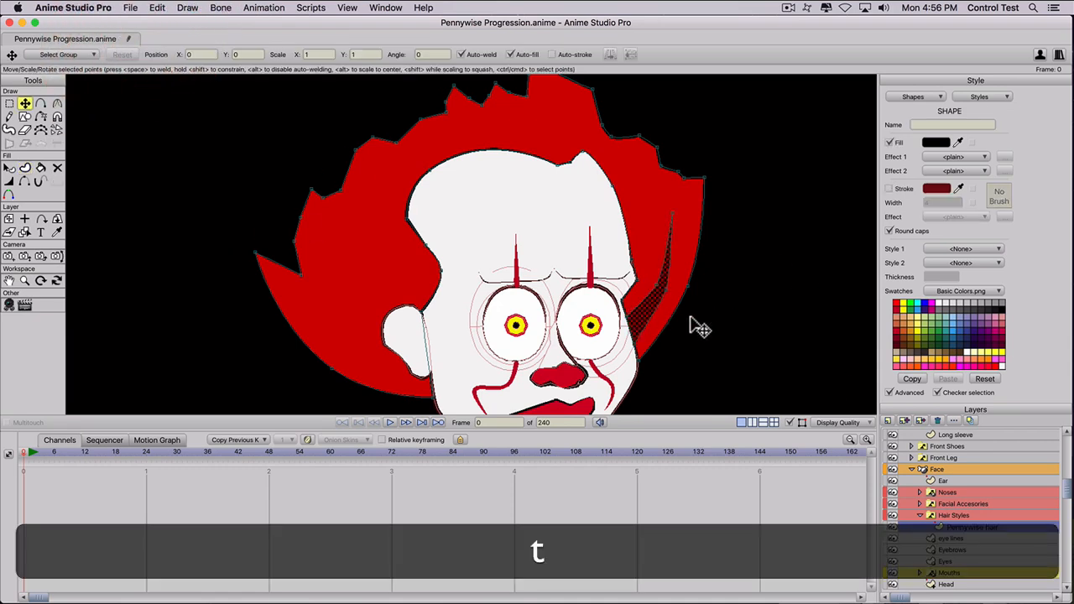
click(697, 315)
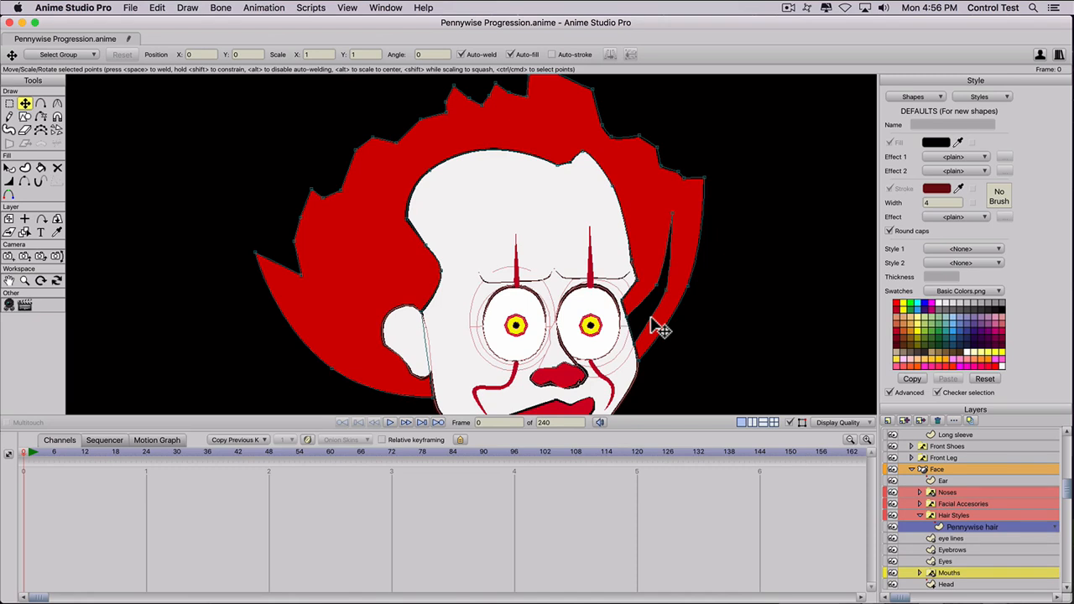
key(q)
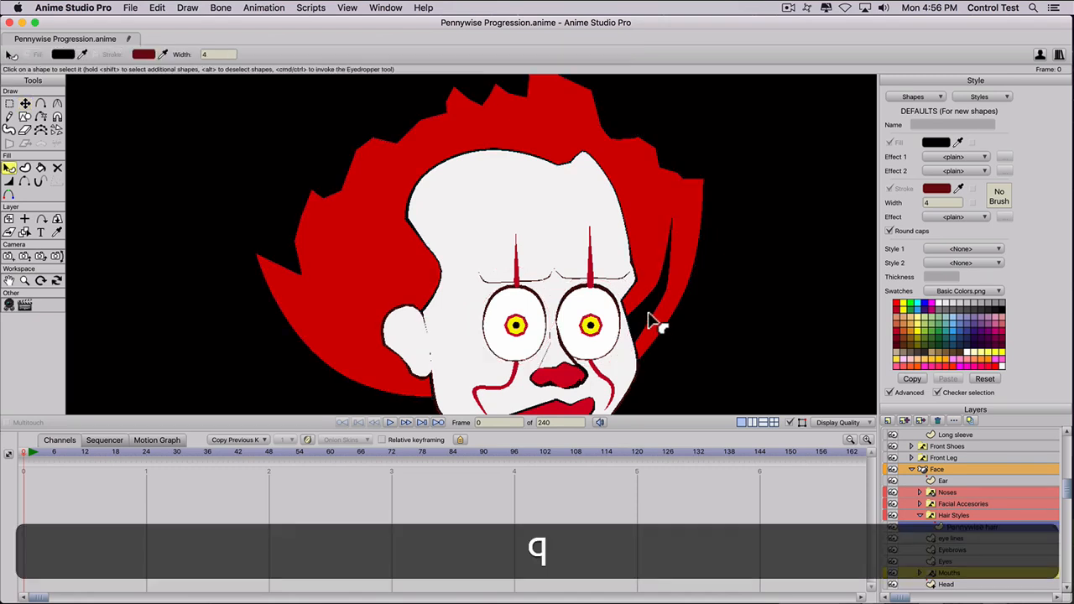
click(653, 319)
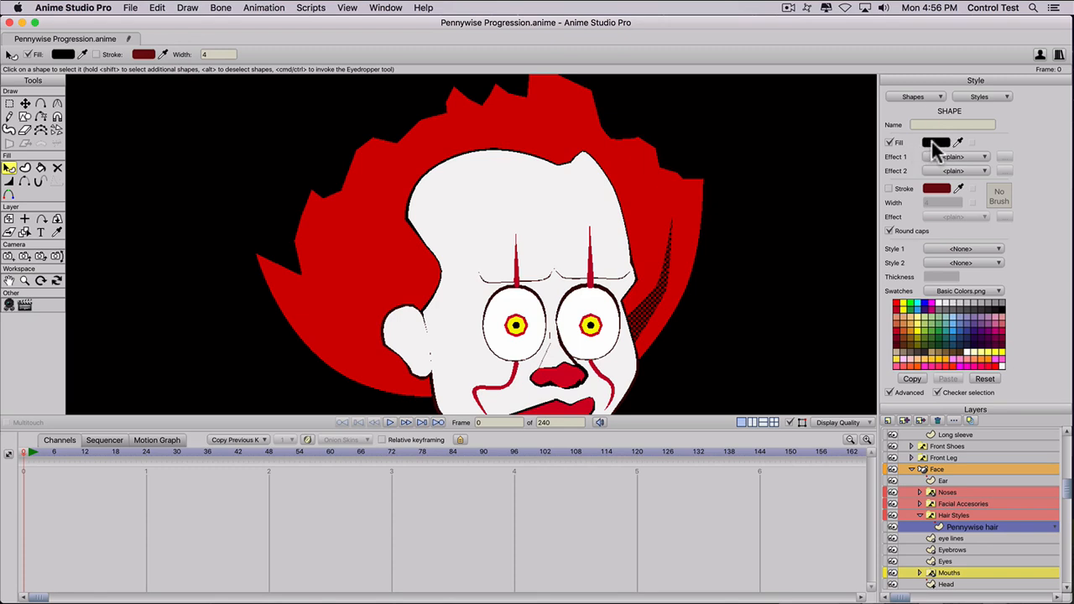
click(937, 145)
click(911, 431)
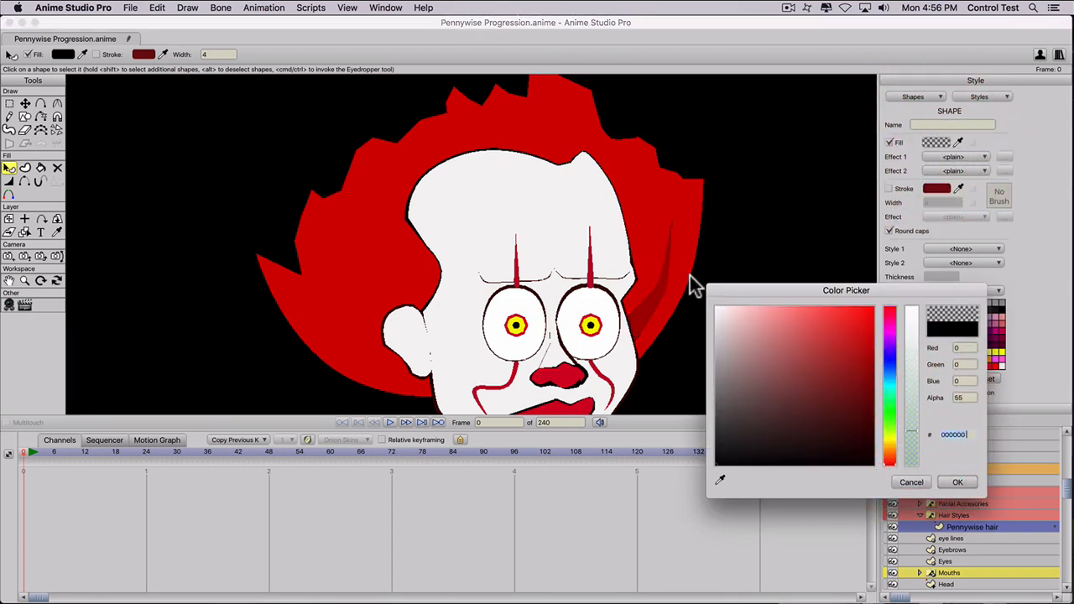
click(961, 397)
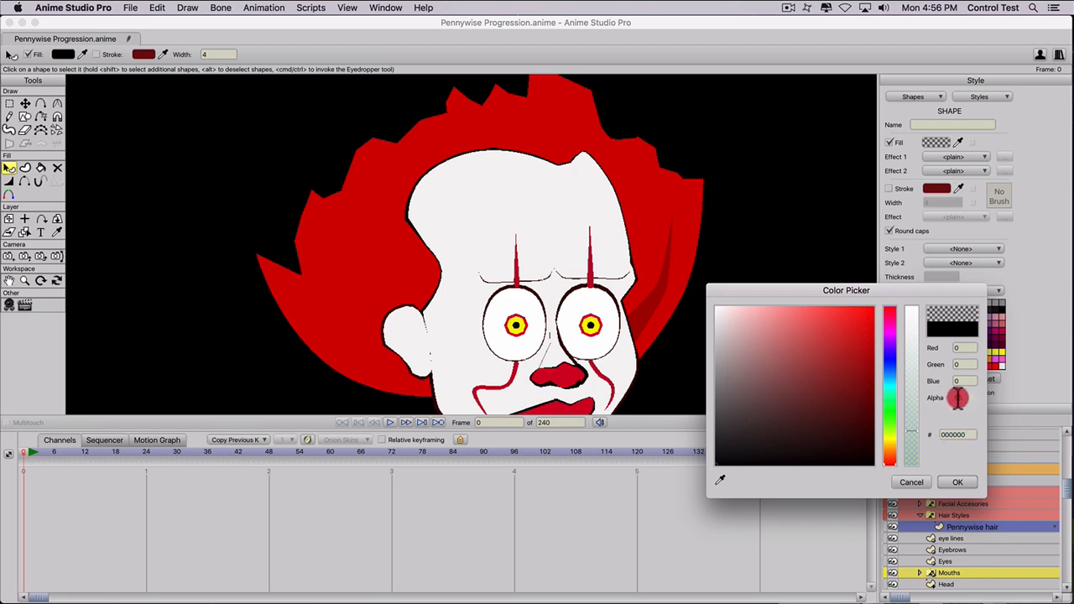
text(0)
click(956, 484)
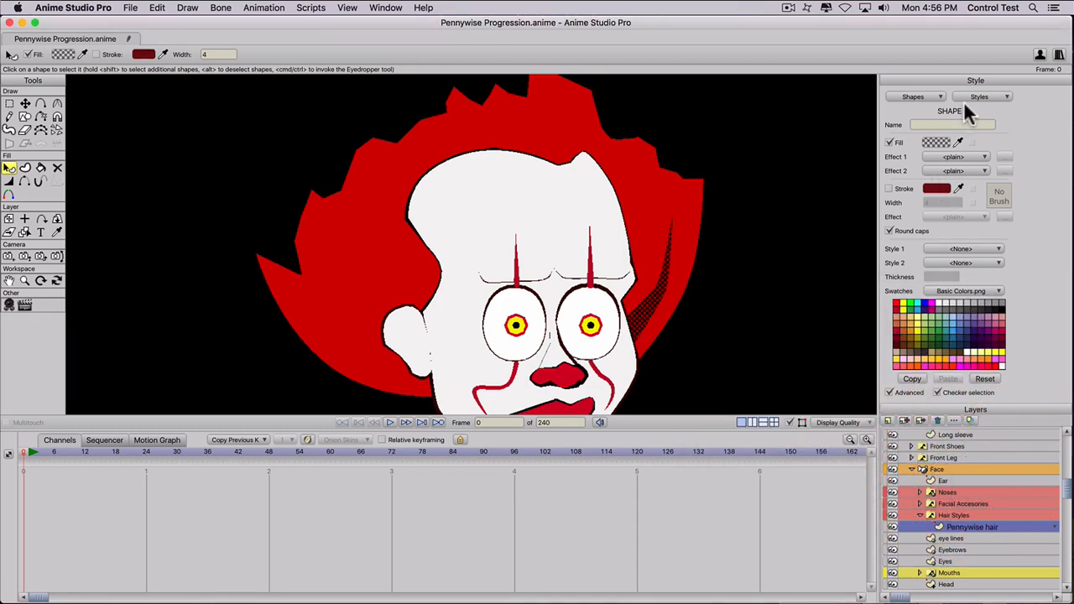
Step: Create a new style from the semi-transparent strand shape and name it Shadow
click(970, 98)
click(881, 22)
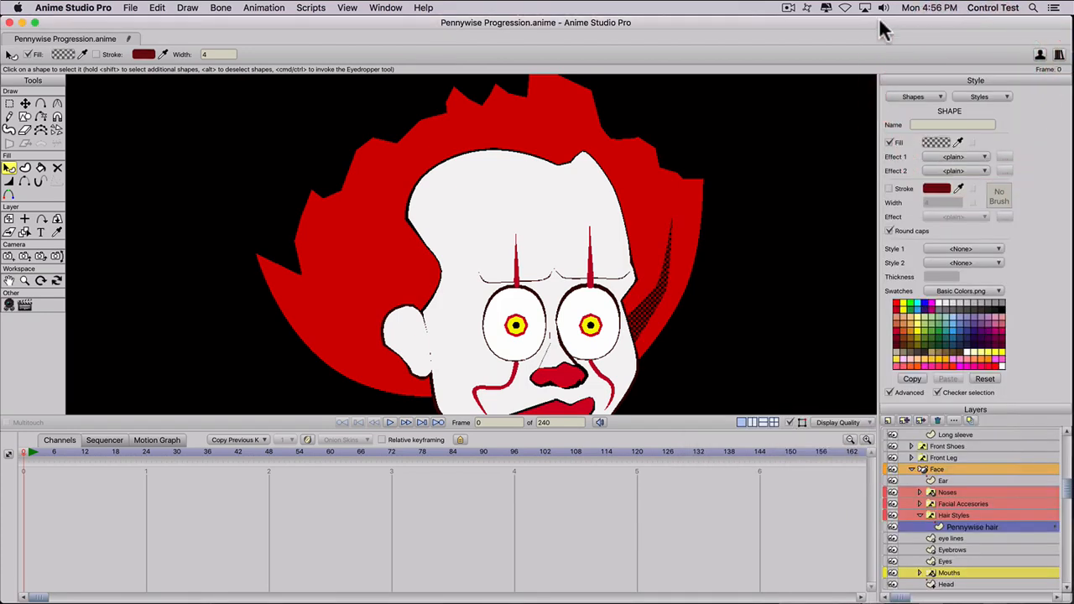
click(978, 95)
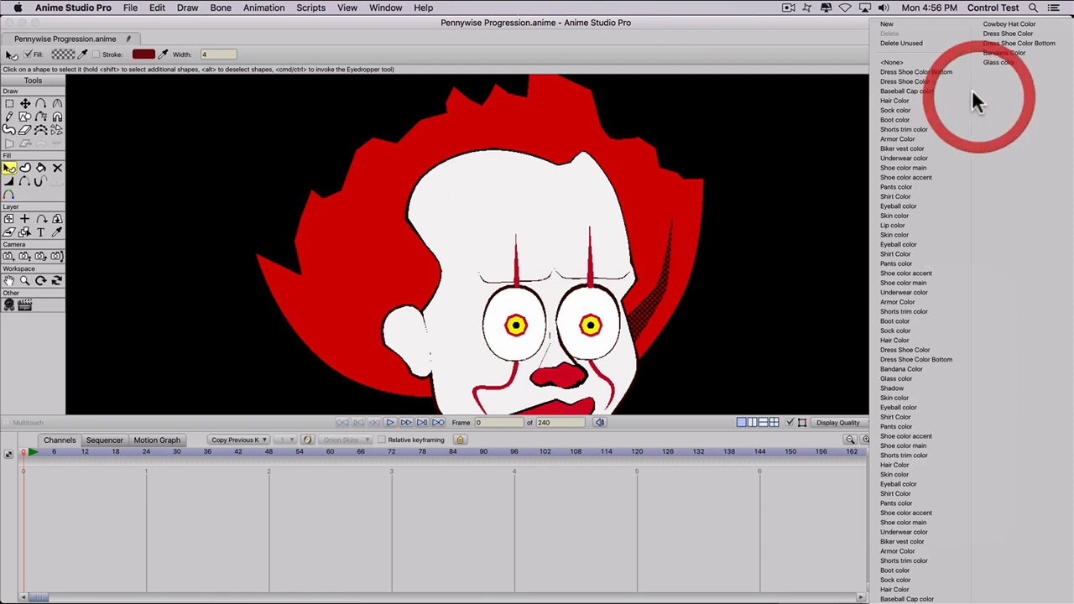
click(893, 23)
text(Shad)
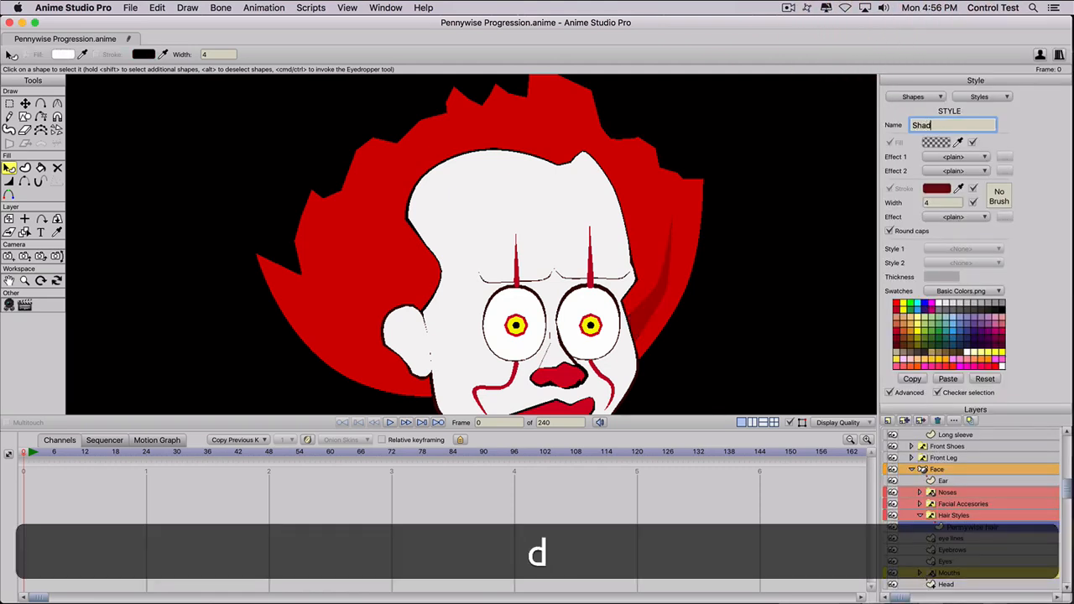
text(ow)
key(Return)
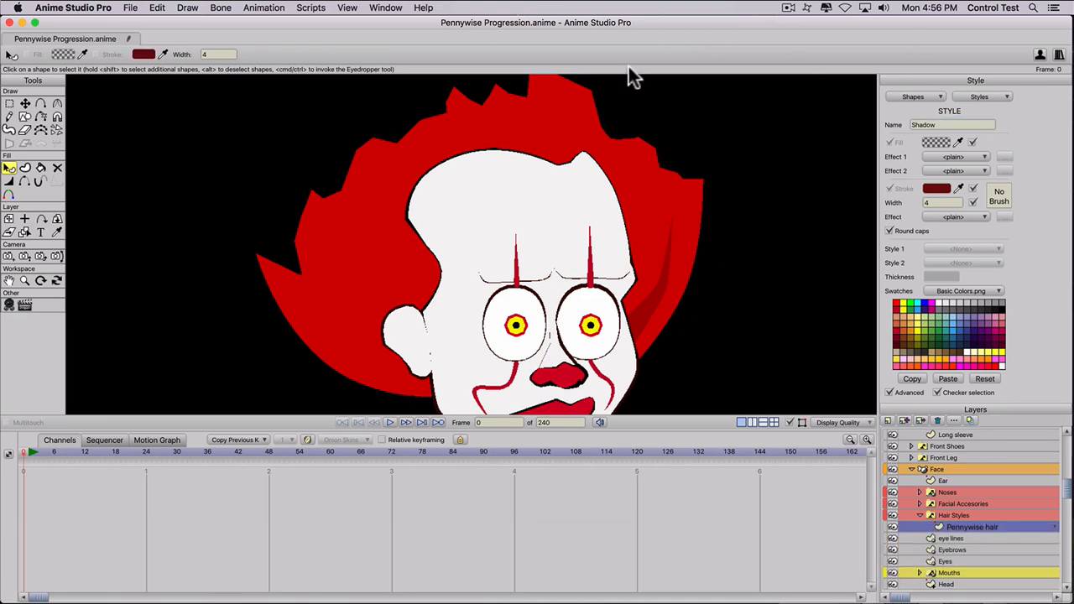
Step: Draw a pointed strand outline in the hair above the ear, starting from the hairline, and smooth its bends to about 0.21 curvature
key(s)
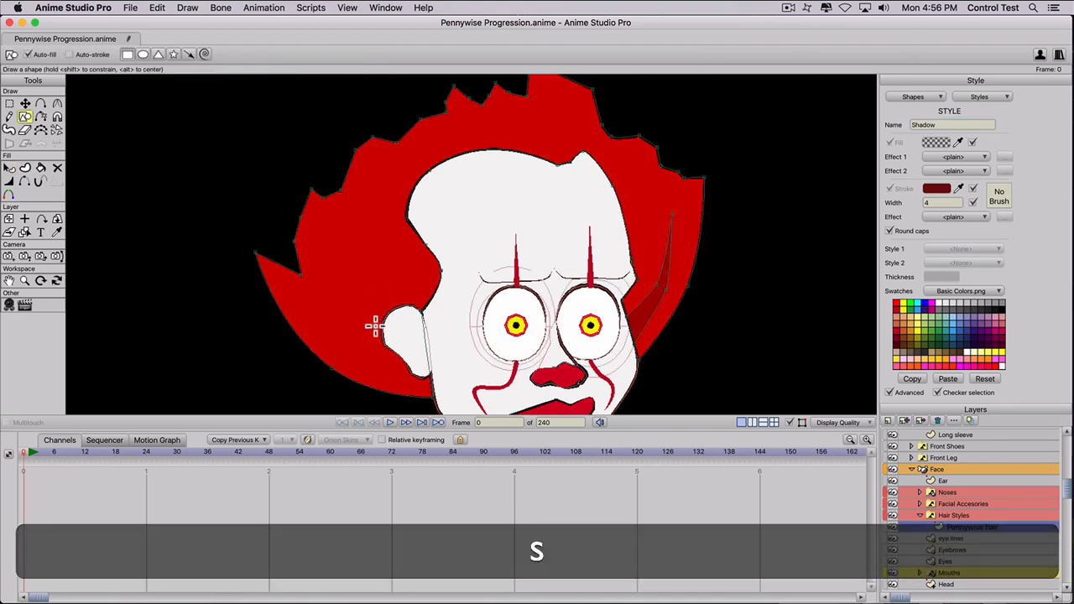
key(a)
key(a)
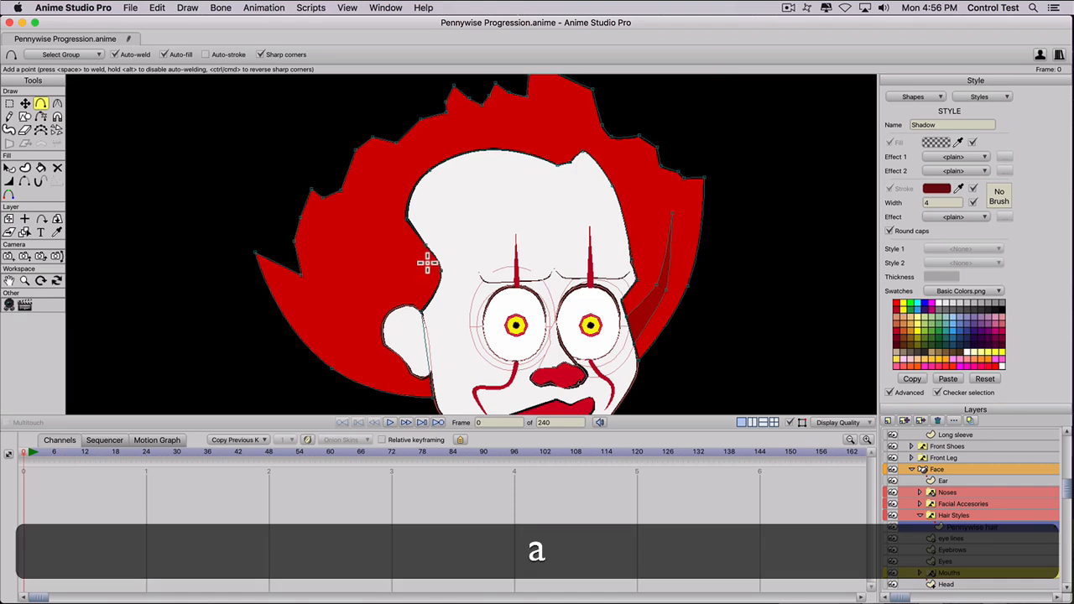
key(a)
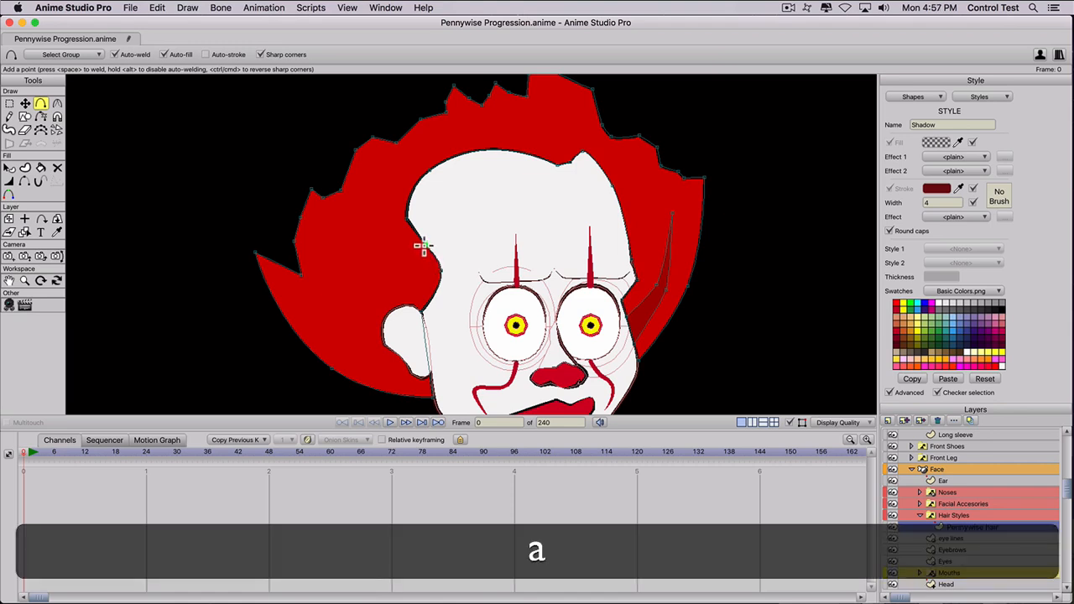
drag(391, 260, 352, 236)
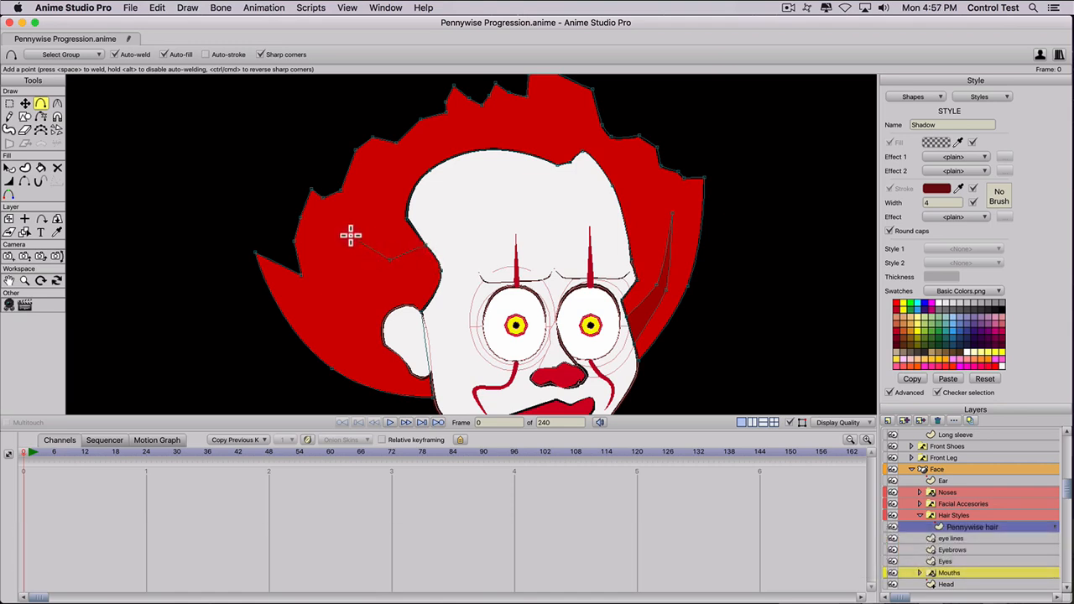
click(438, 287)
key(c)
drag(392, 262, 568, 283)
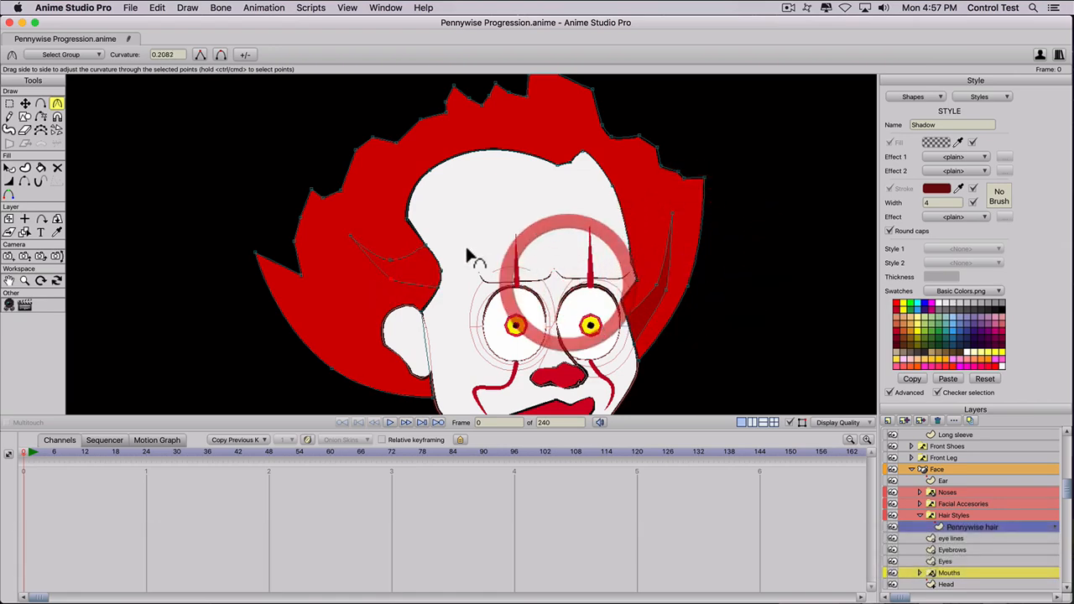
Step: Create a fill-only shape with the Shadow style from the new strand outline and its hairline edge, and deselect it
key(u)
click(411, 263)
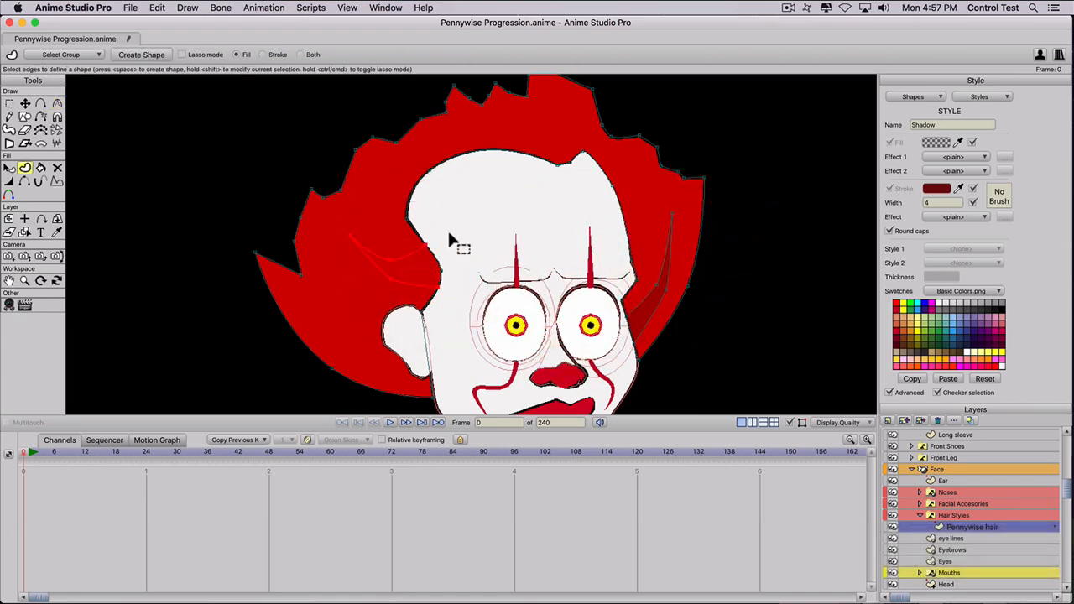
scroll(376, 257, up, 2)
scroll(378, 274, up, 2)
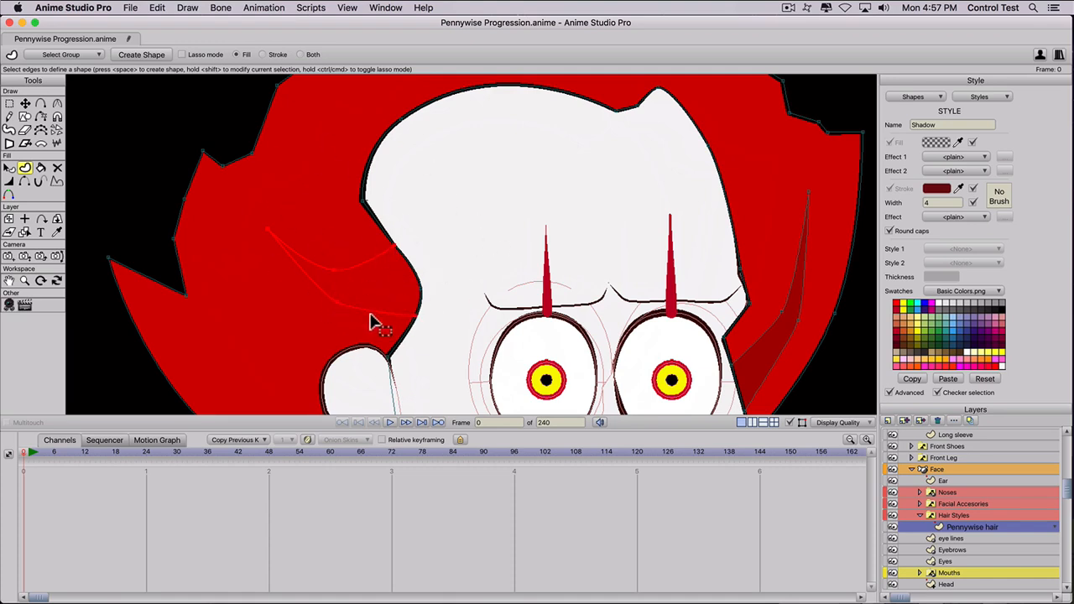
shift+click(420, 284)
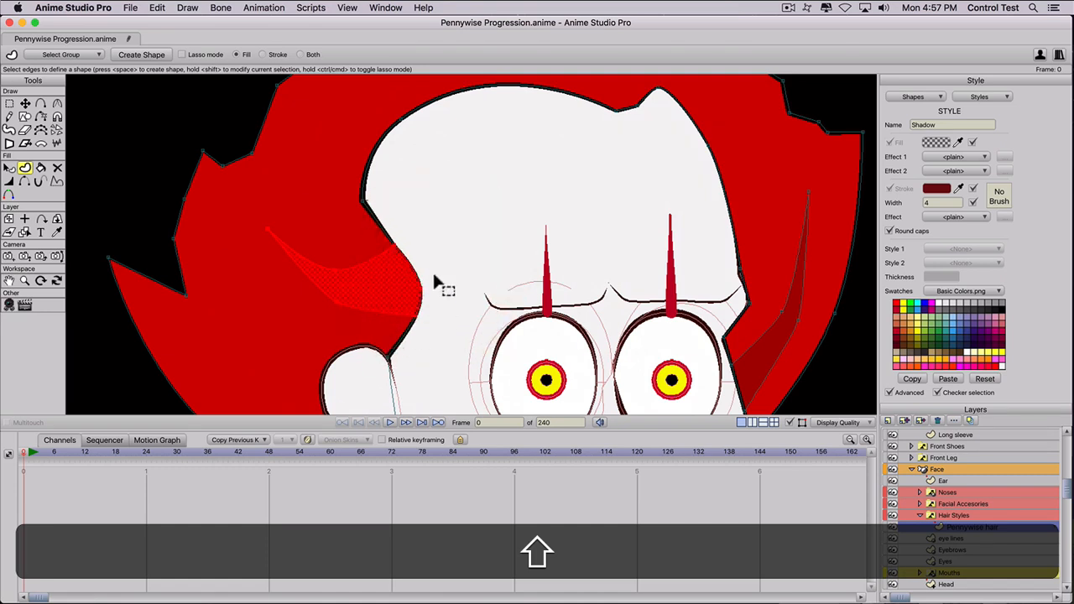
scroll(368, 303, down, 1)
scroll(369, 302, down, 1)
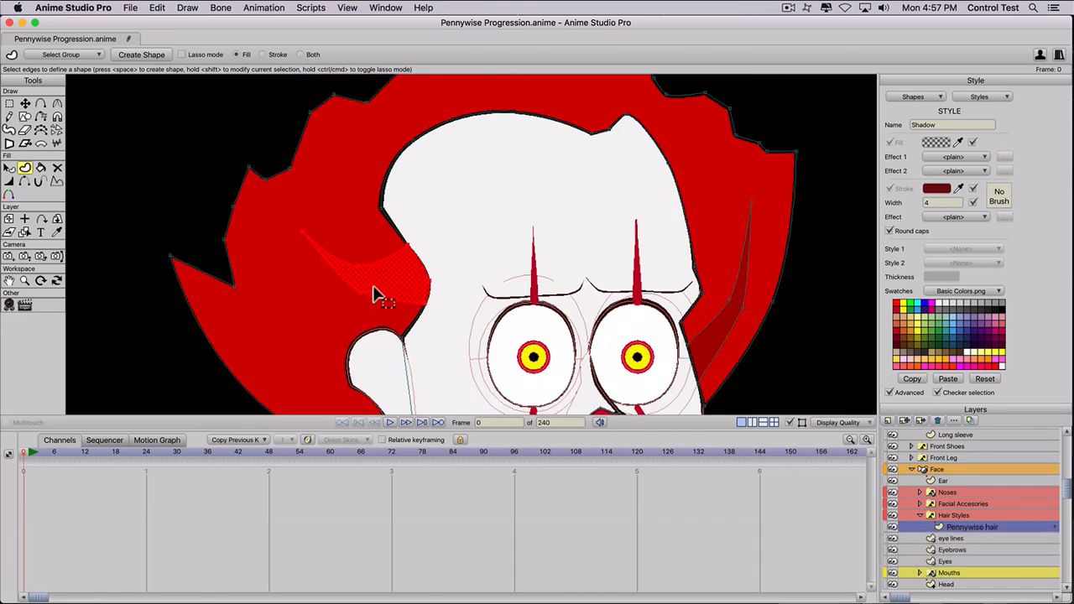
click(141, 54)
scroll(378, 311, down, 2)
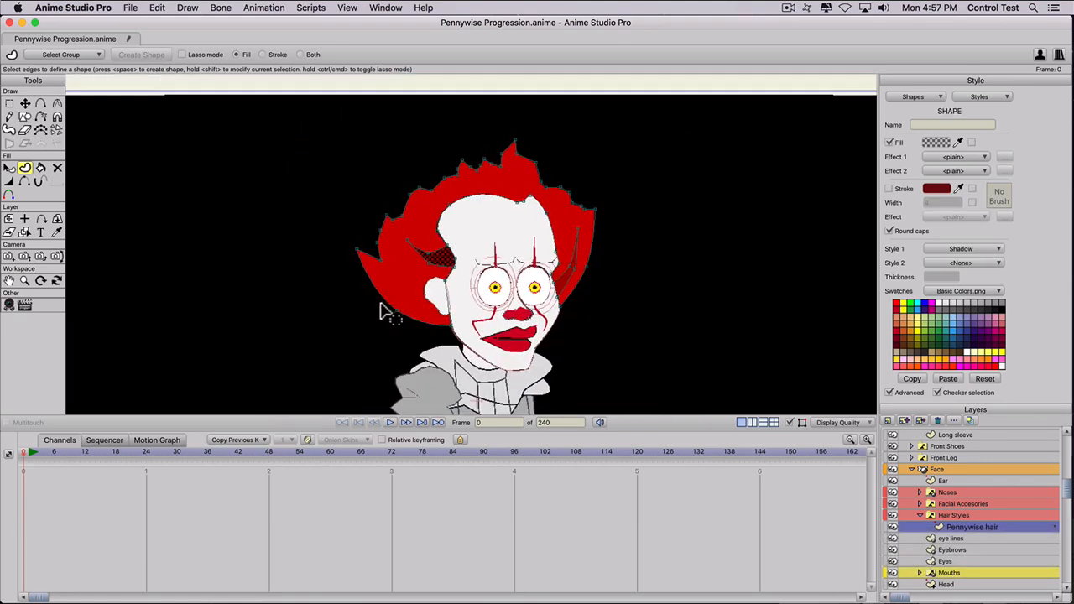
scroll(601, 309, up, 1)
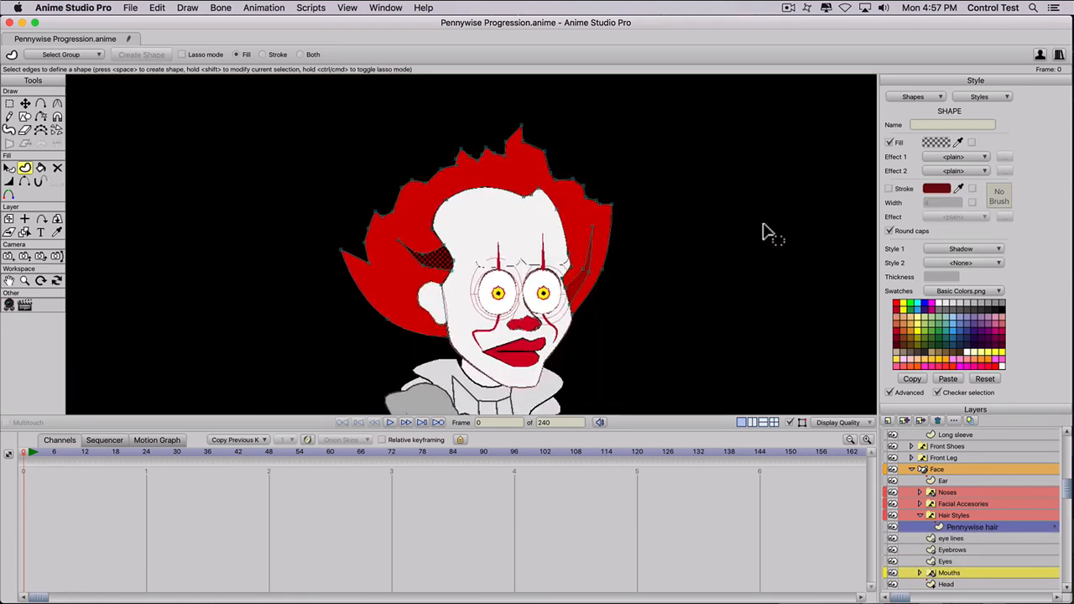
click(406, 295)
click(624, 325)
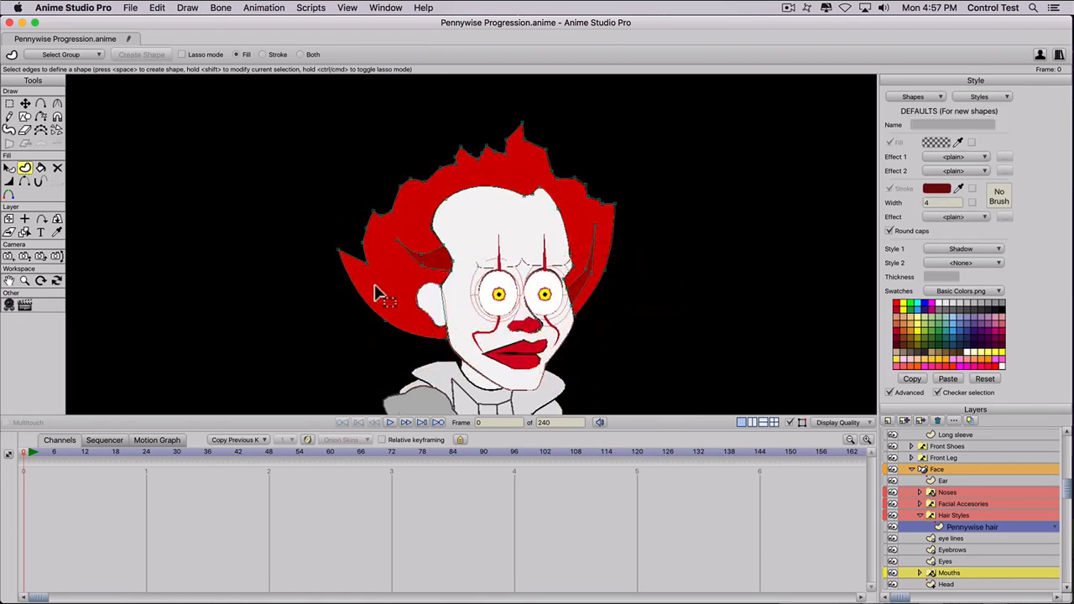
Step: Draw two pointed strand outlines in the hair on each side of the upper forehead and round the hairline corner
scroll(373, 289, up, 3)
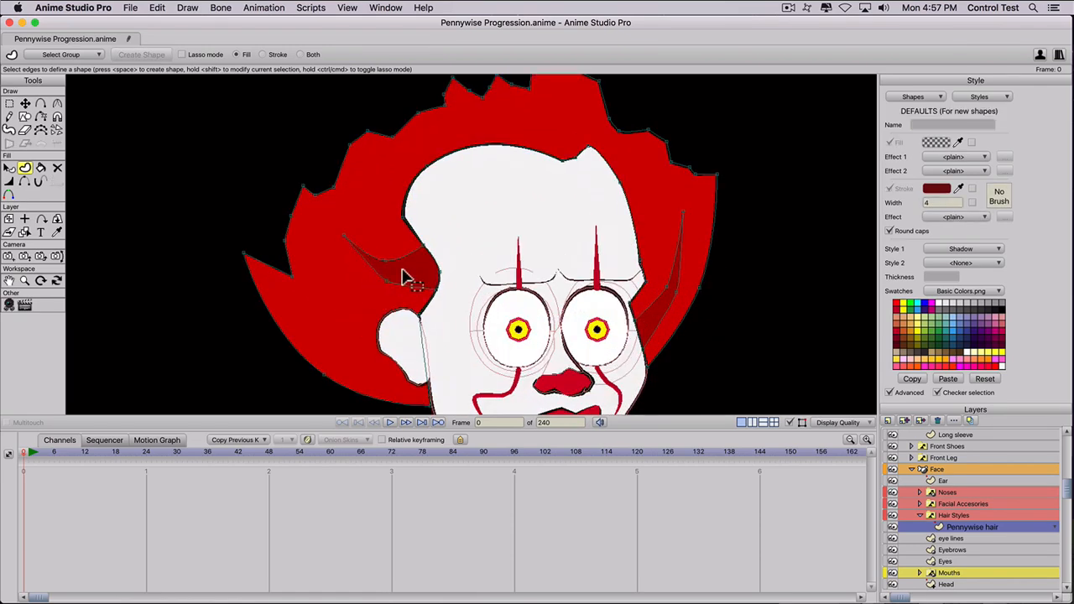
key(a)
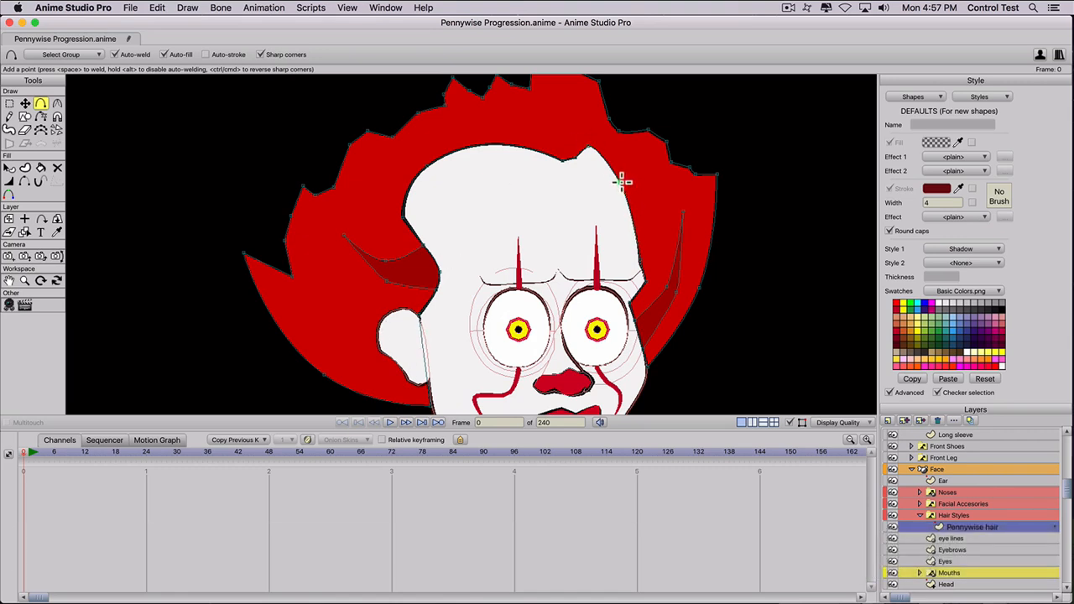
drag(652, 153, 647, 190)
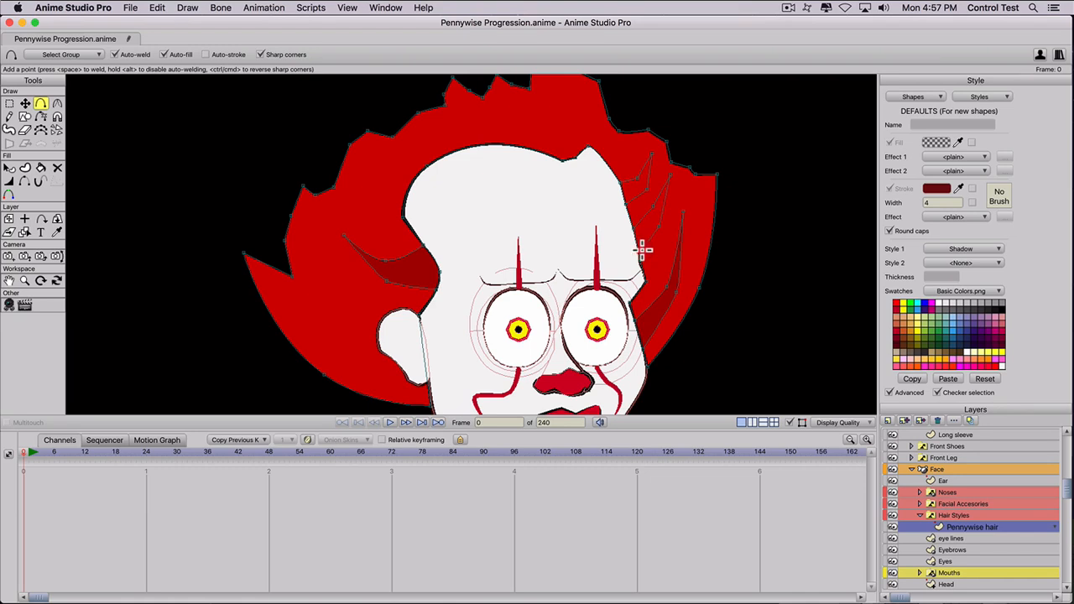
click(425, 164)
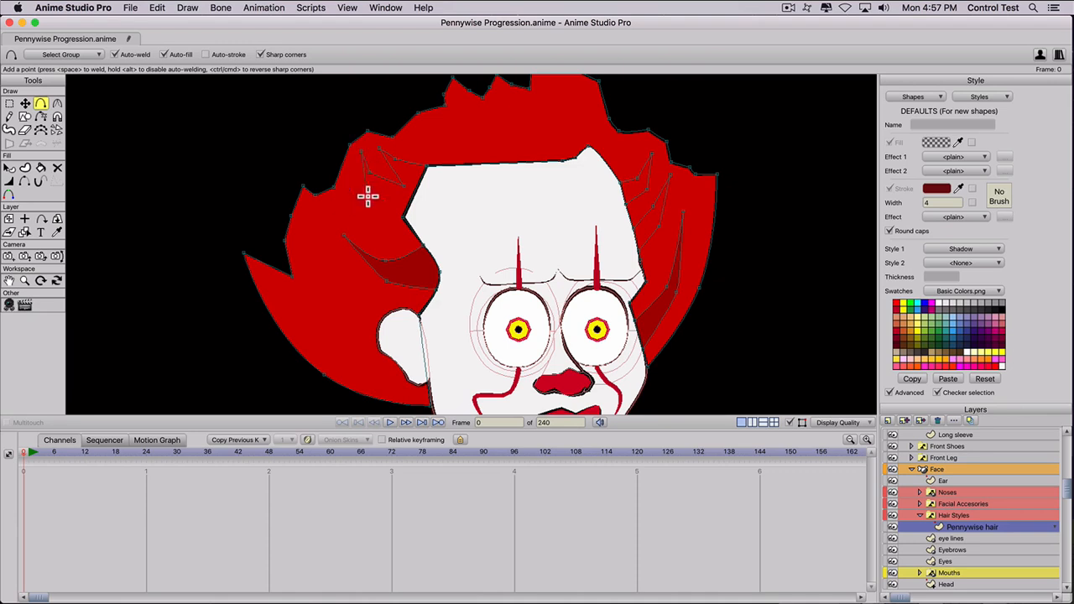
key(t)
key(a)
key(c)
Step: Create two fill-only Shadow shapes from the strand outlines on the side of the forehead away from the ear
key(u)
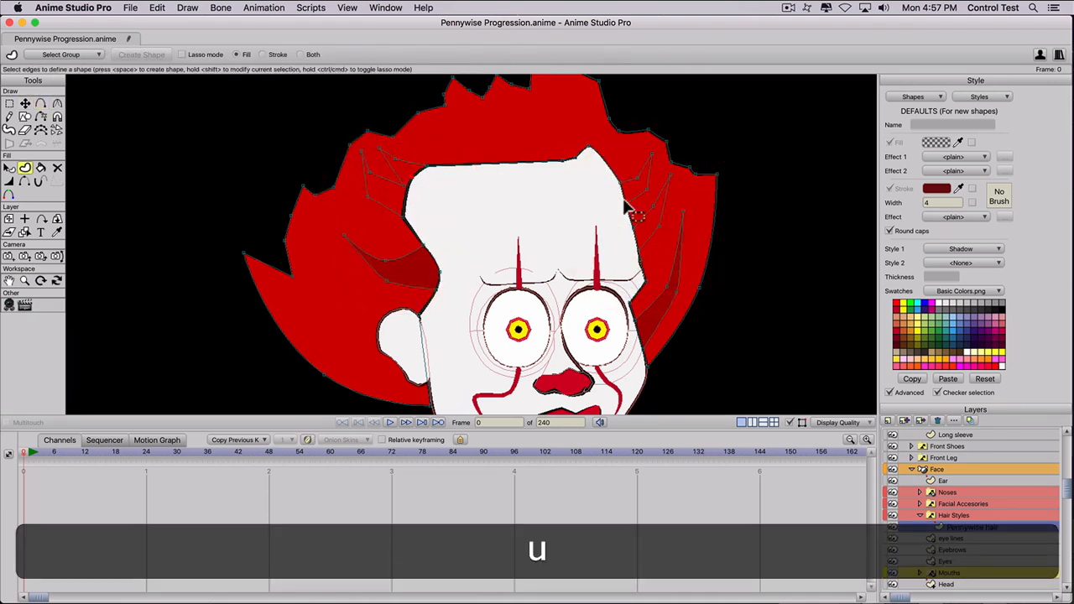
click(635, 185)
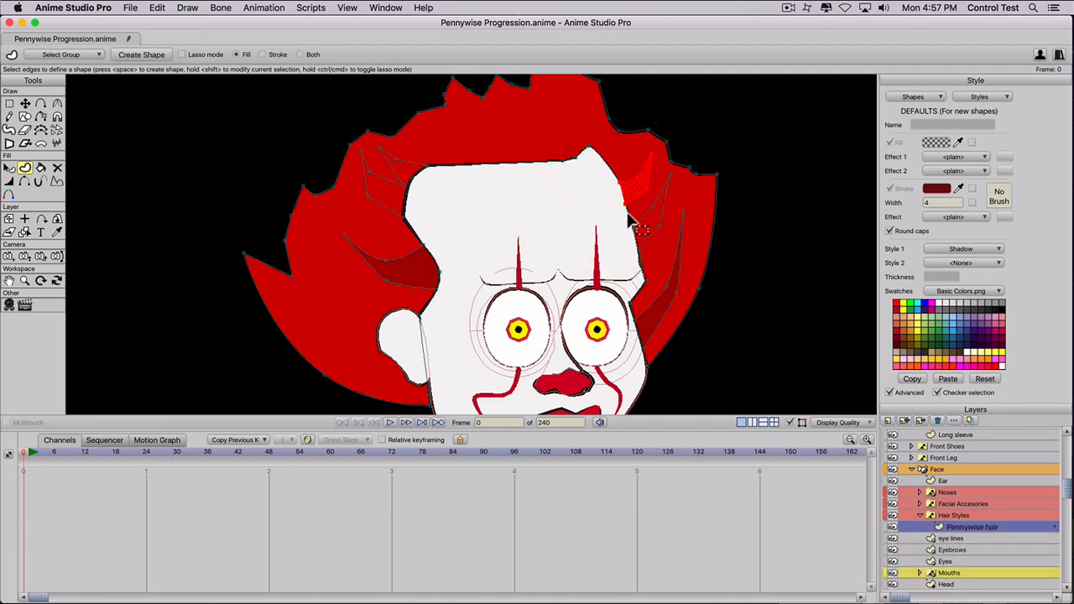
key(space)
click(647, 239)
key(space)
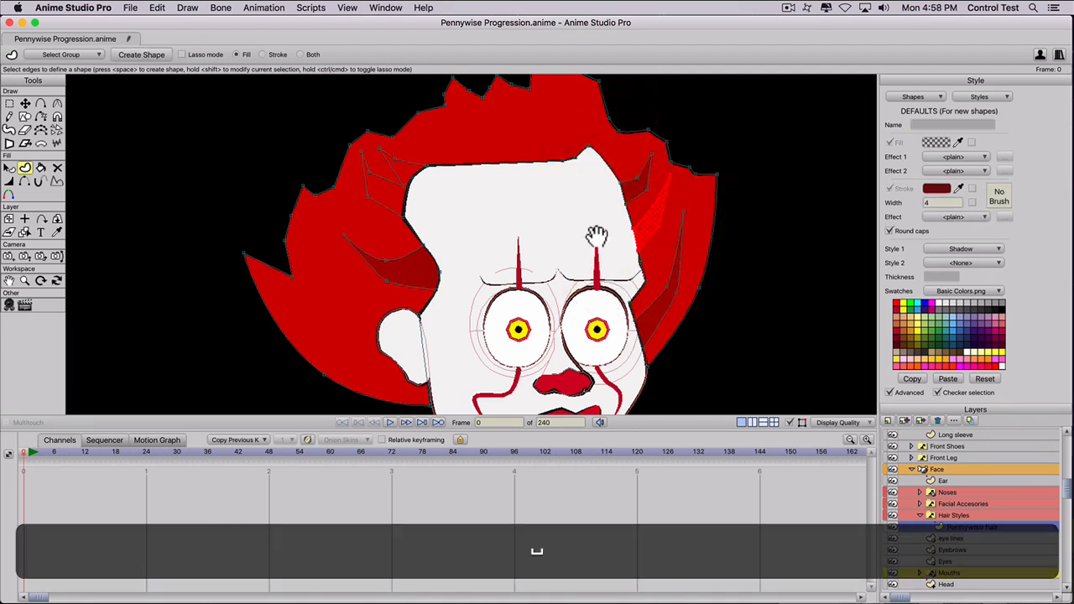
Step: Select the two strand outlines above the ear with their hairline edge and create a fill-only Shadow shape from them
click(386, 207)
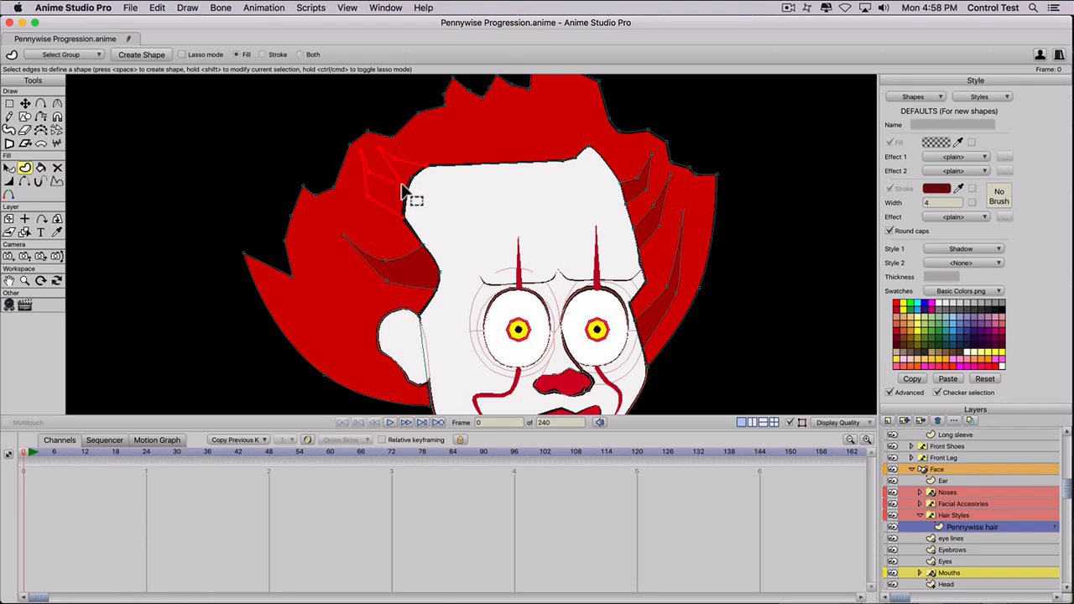
shift+click(411, 189)
scroll(373, 201, down, 2)
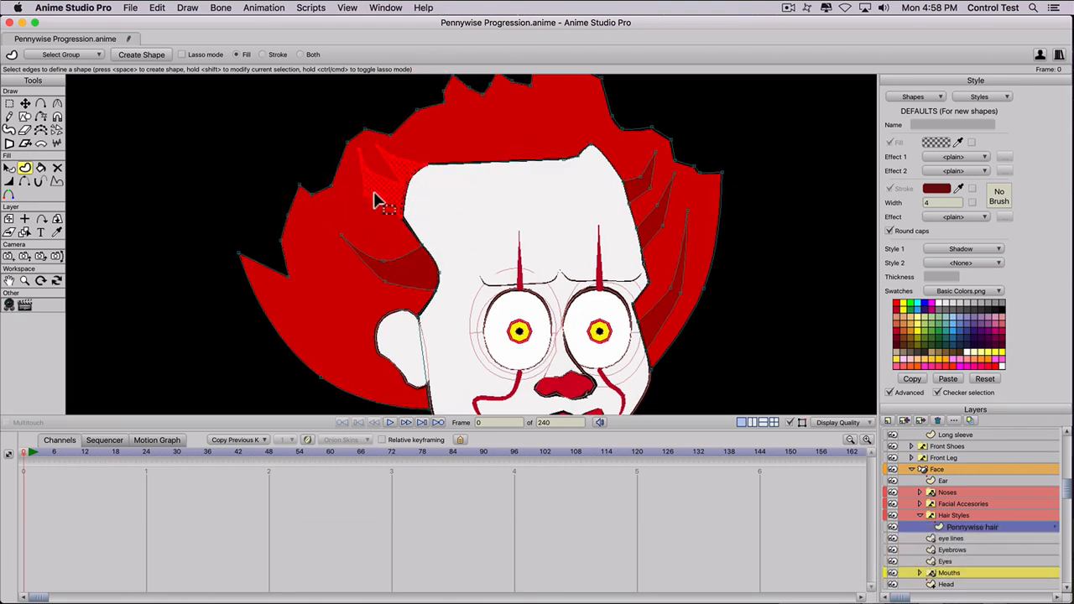
scroll(400, 207, up, 3)
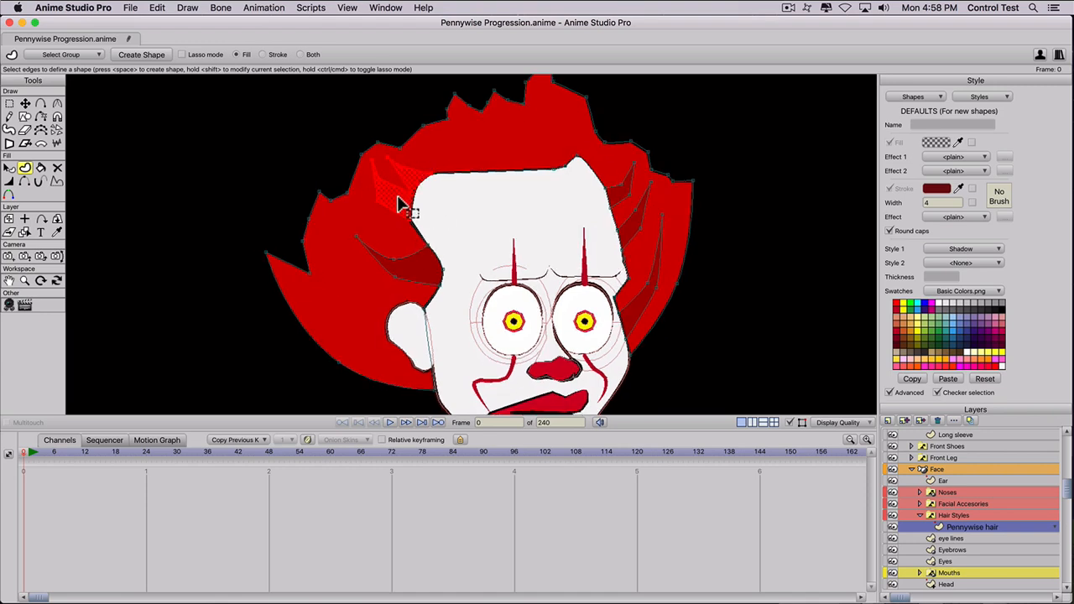
key(space)
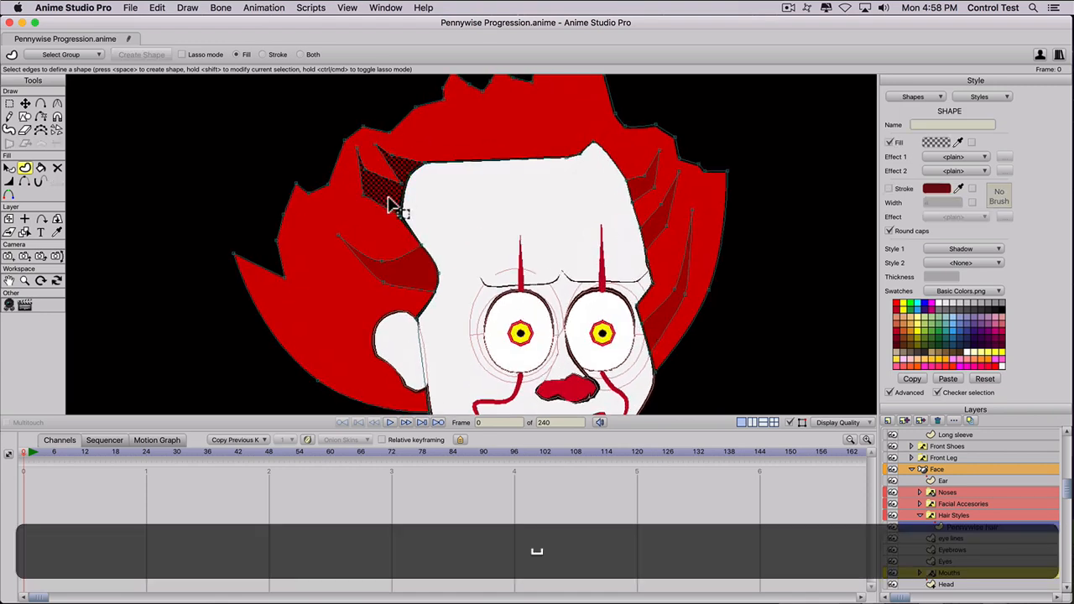
Step: Smooth the curvature of the outer bend points on the two upper shadow strands above the ear
key(t)
click(365, 195)
key(c)
drag(366, 196, 476, 190)
drag(371, 169, 463, 170)
scroll(483, 180, down, 4)
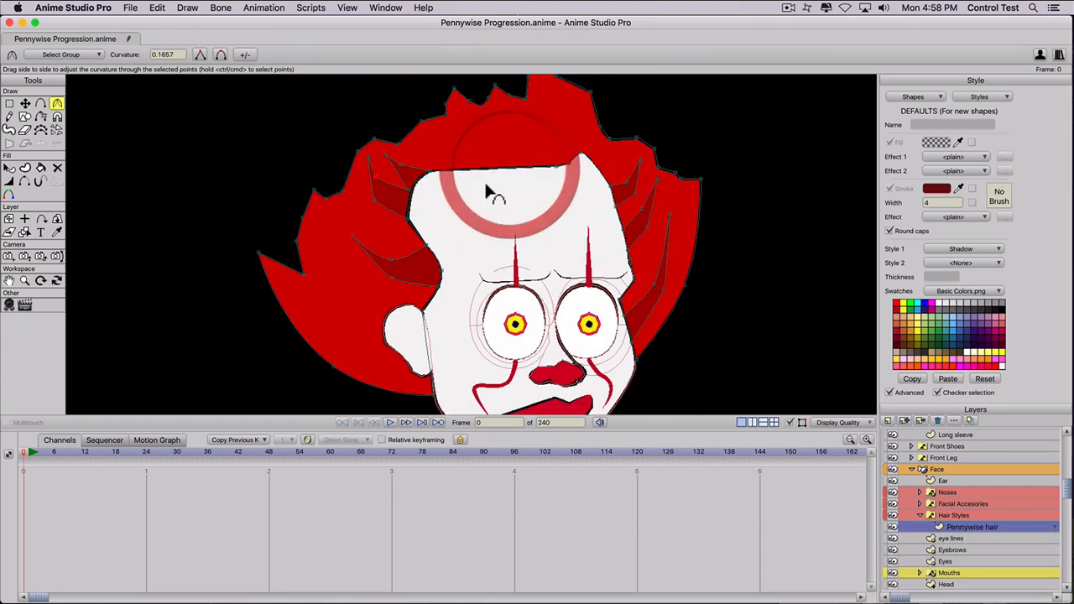
scroll(355, 305, up, 2)
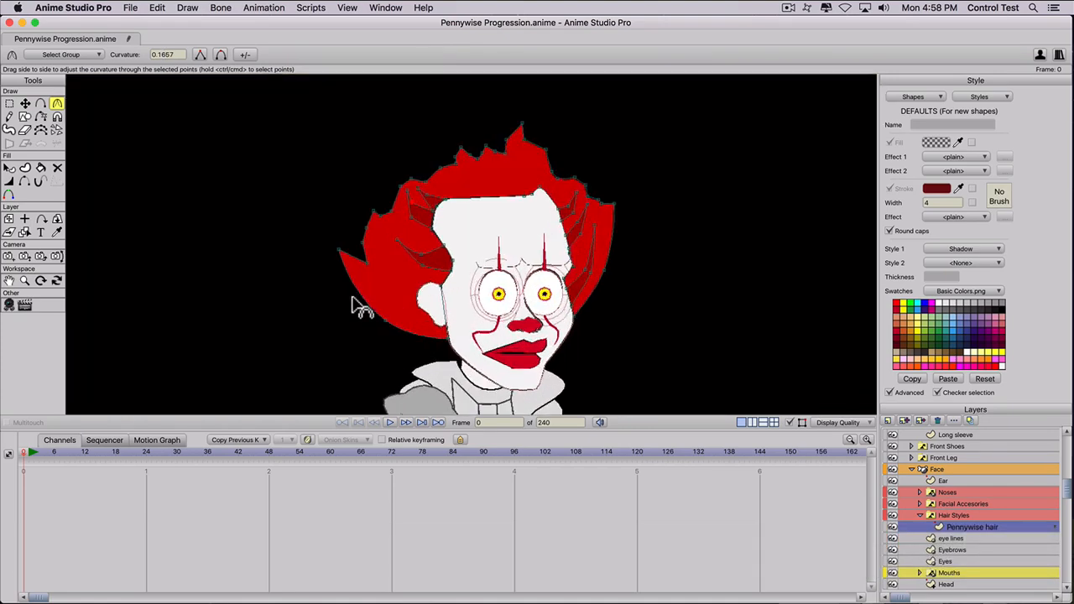
Step: Select the Head layer inside the Face group and bring the forehead into close view
key(space)
drag(569, 234, 549, 181)
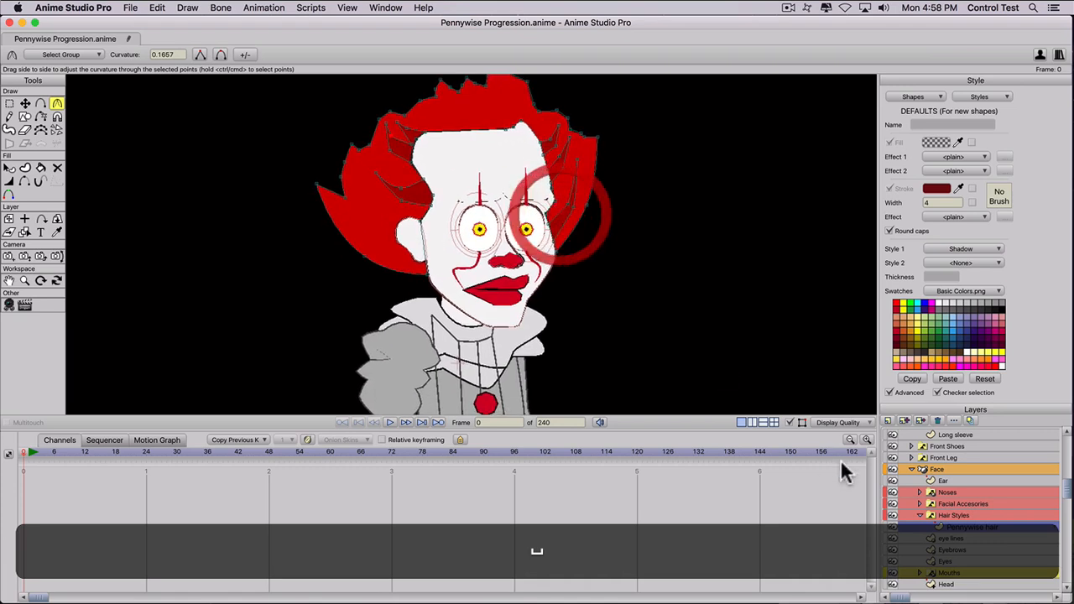
scroll(930, 541, down, 2)
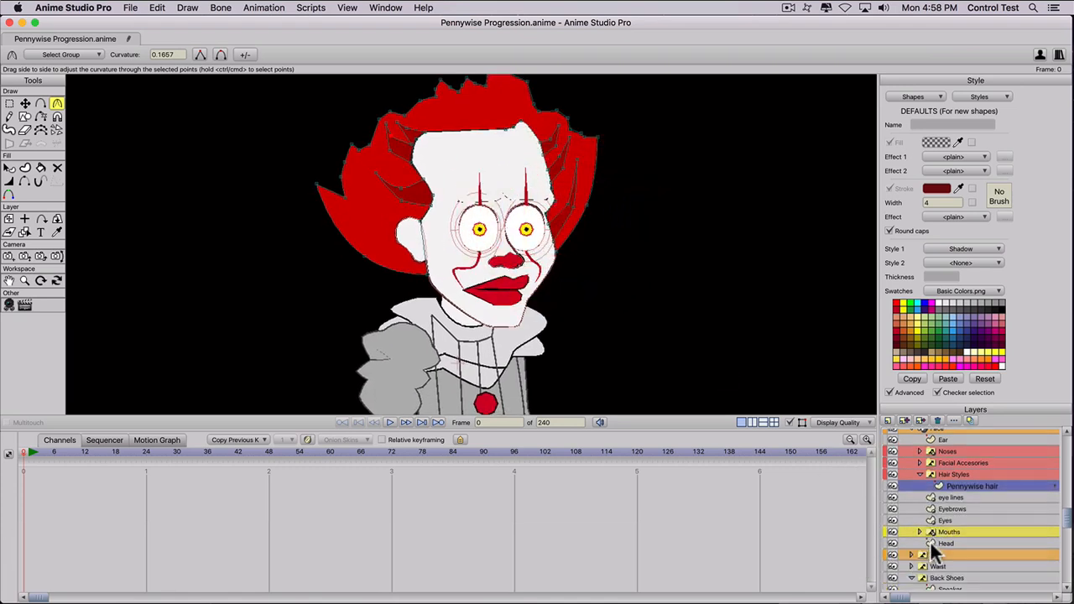
scroll(930, 540, up, 1)
scroll(922, 497, down, 1)
click(936, 542)
drag(464, 143, 455, 221)
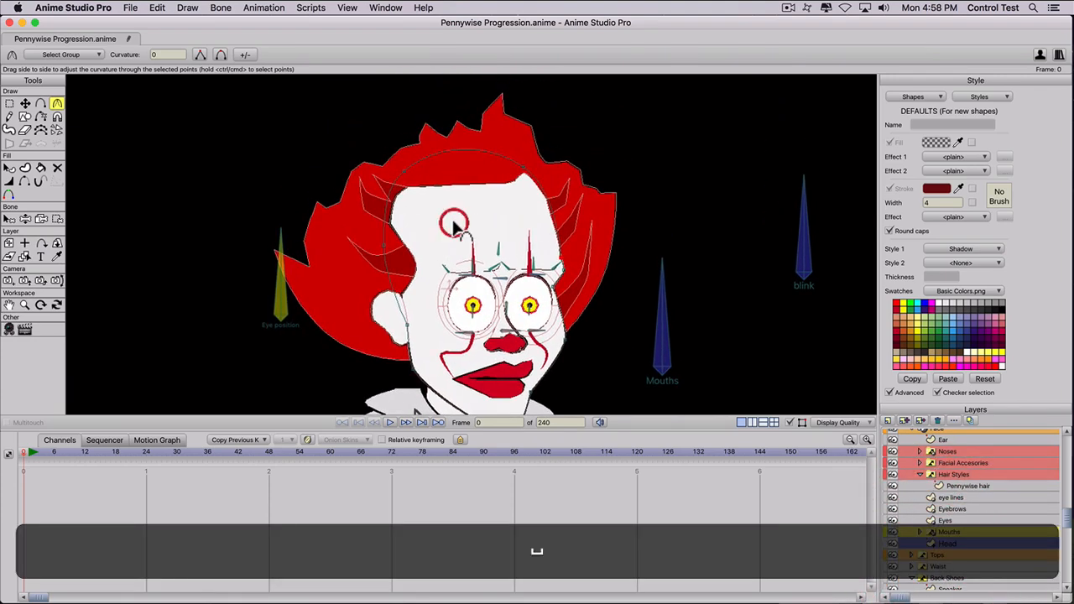
scroll(450, 218, up, 5)
key(s)
mouse_move(399, 174)
mouse_down()
mouse_move(491, 210)
mouse_move(479, 204)
mouse_move(560, 201)
mouse_up()
key(a)
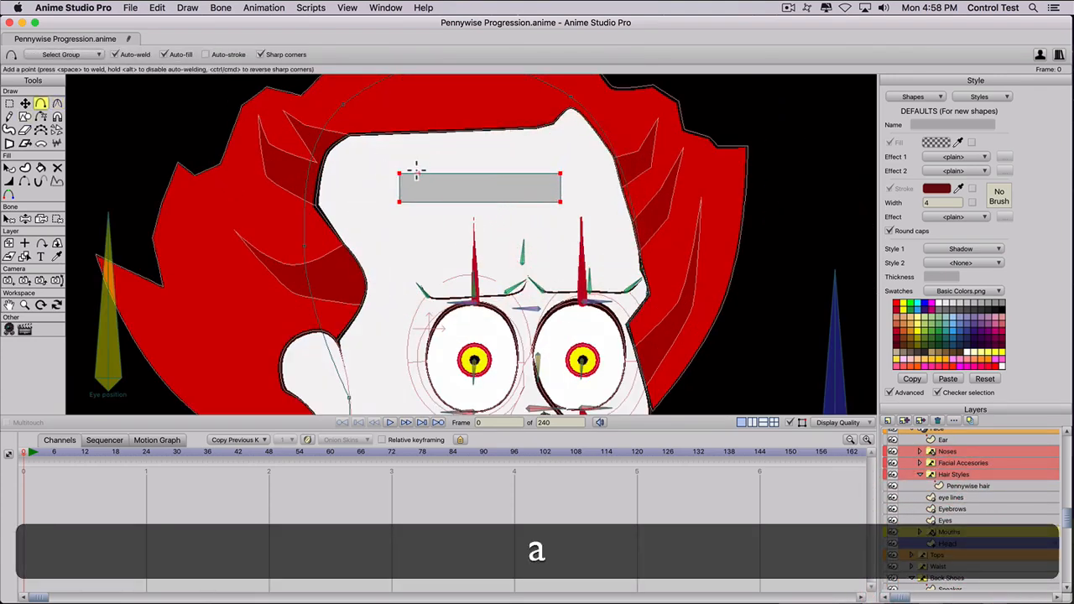
drag(412, 174, 429, 191)
key(super+z)
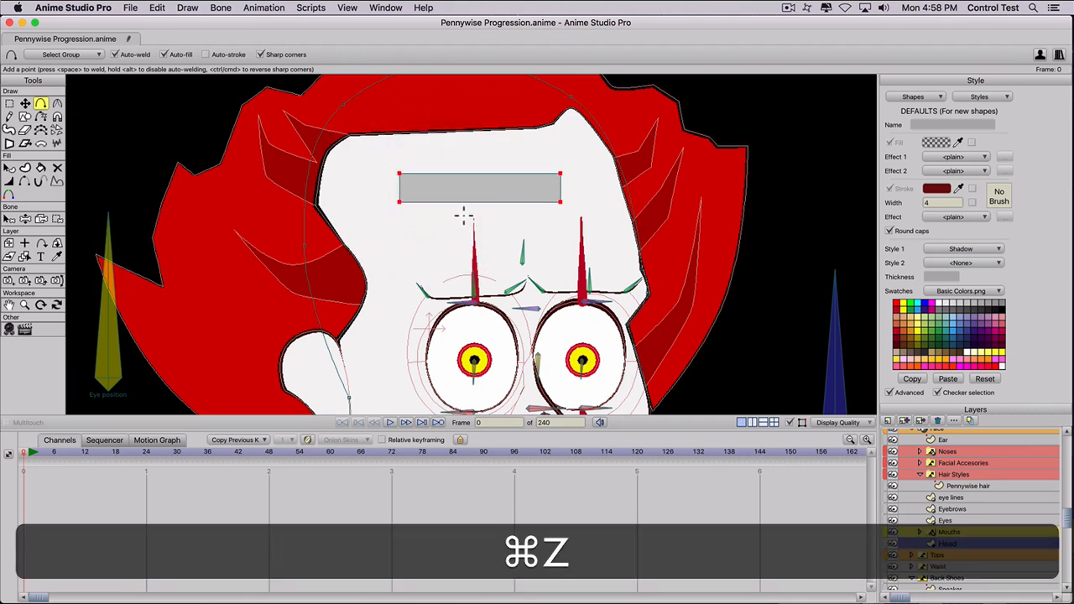
key(super+z)
Step: Draw a thin rectangle across the lower forehead and add points along its edges to bend it into a wavy wrinkle
drag(415, 226, 582, 237)
key(super+z)
key(super+s)
key(s)
key(a)
drag(506, 227, 507, 214)
drag(438, 214, 430, 228)
drag(561, 215, 612, 208)
Step: Reposition and smooth the wrinkle's points so that it forms a thin wavy band tapering to a point at both ends
key(t)
drag(418, 216, 372, 221)
key(g)
drag(400, 258, 588, 212)
key(c)
key(t)
click(577, 232)
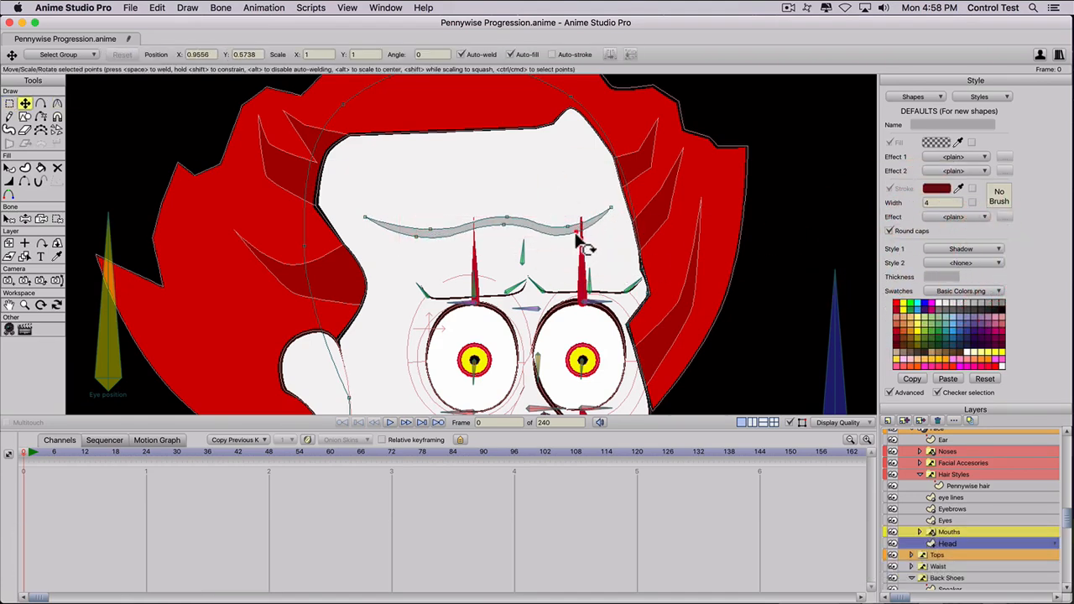
scroll(499, 250, down, 5)
scroll(449, 245, up, 4)
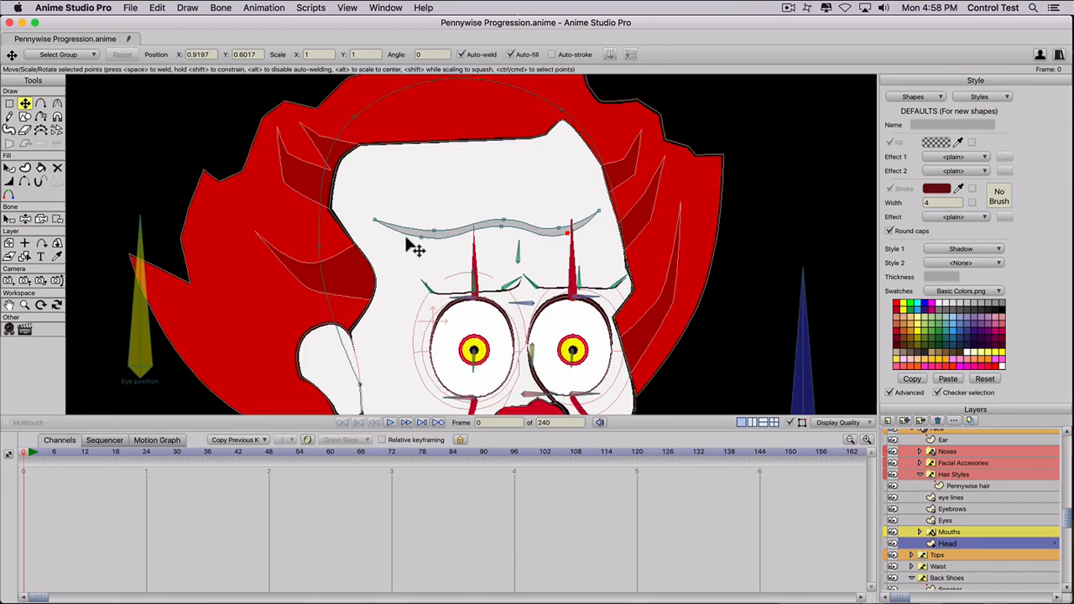
Step: Select all points of the forehead wrinkle and move it down closer to the eyebrows
drag(438, 235, 459, 262)
key(t)
click(452, 233)
scroll(459, 262, down, 3)
scroll(459, 284, down, 3)
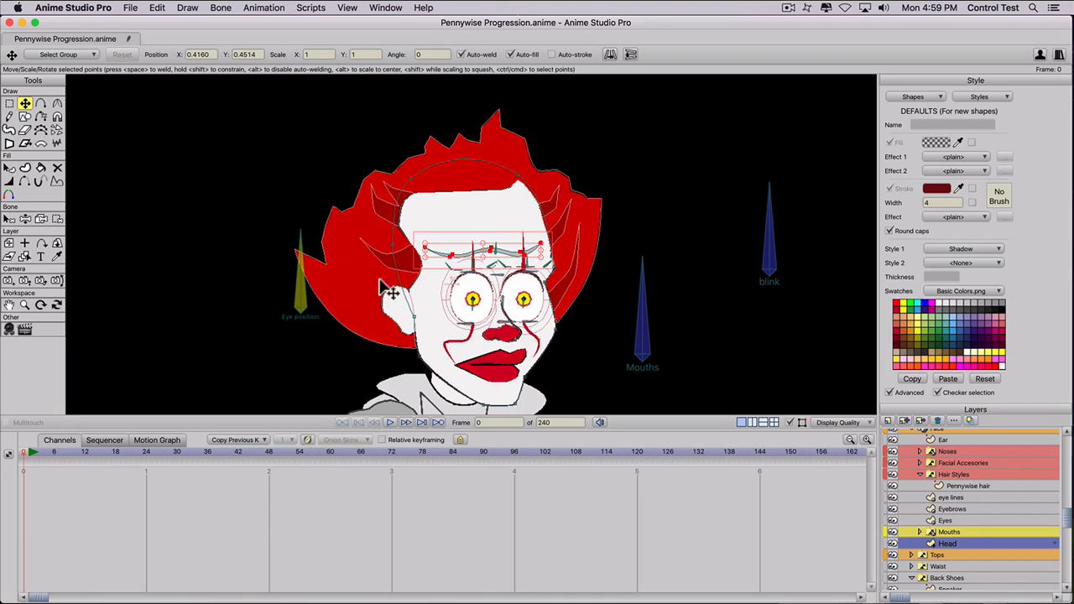
Step: Try light teal and green as the Hair Color style's fill, and undo both colour changes
scroll(479, 282, up, 3)
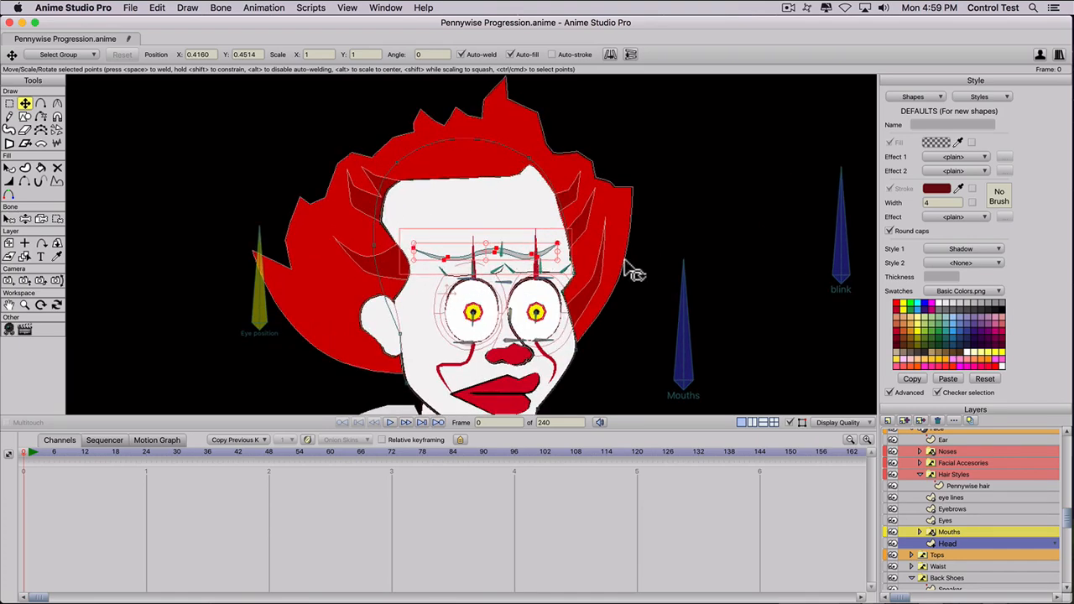
click(978, 97)
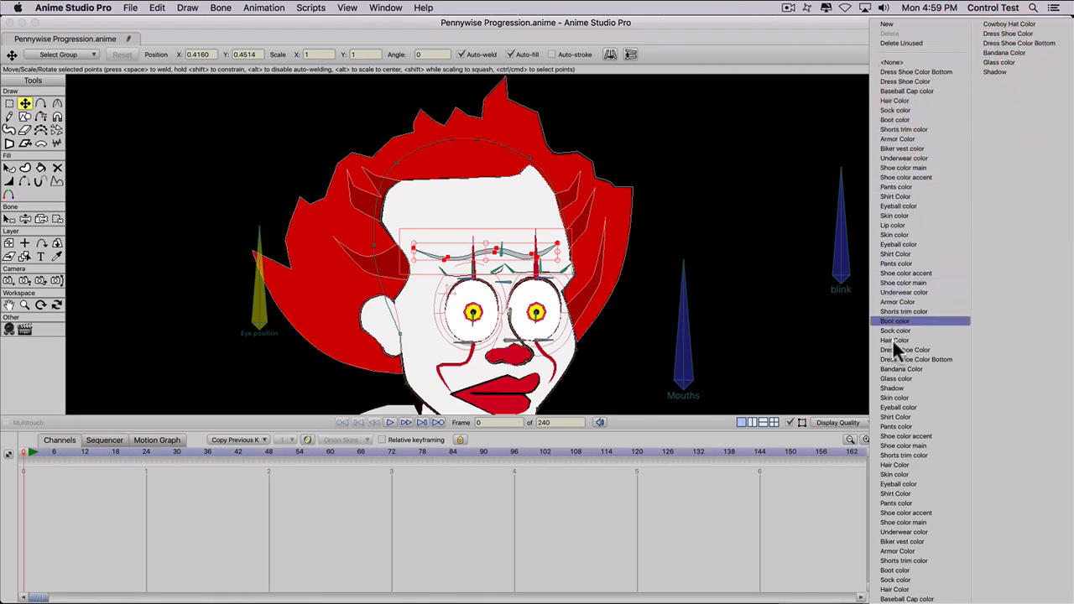
click(888, 340)
drag(915, 330, 946, 321)
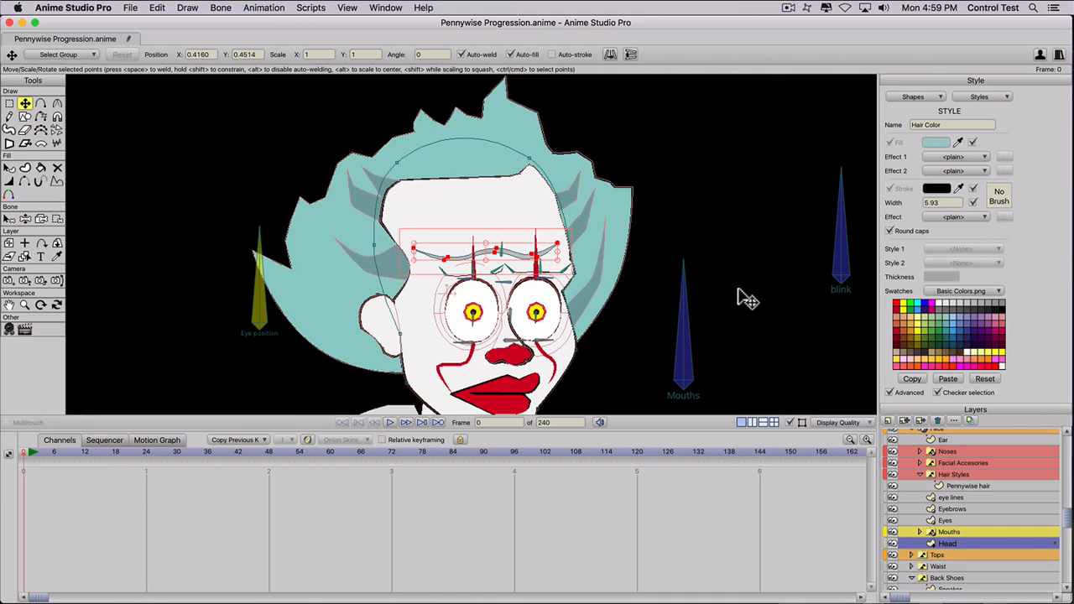
click(938, 333)
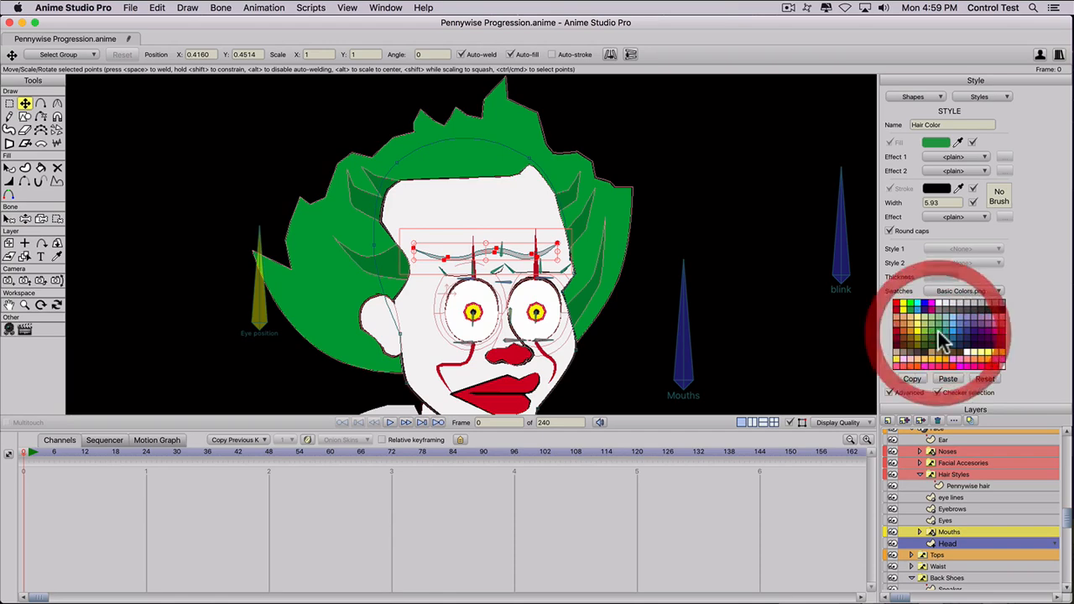
key(super+z)
key(super+z)
Step: Examine the shaded hair and forehead wrinkle at different zoom levels, and look through the layers of the Face group
scroll(590, 306, up, 3)
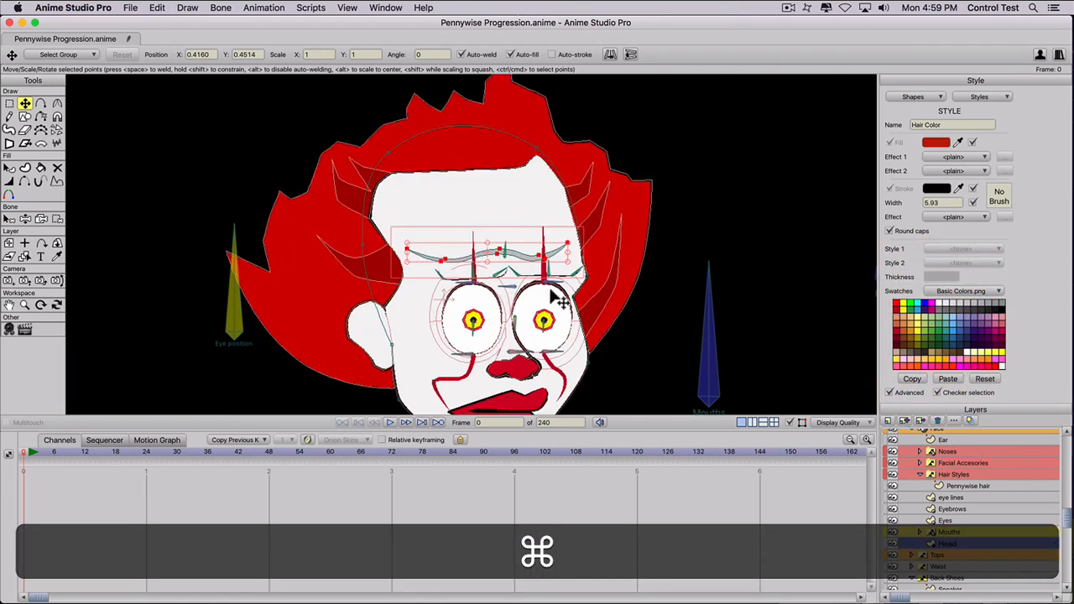
scroll(597, 280, up, 1)
scroll(586, 270, up, 1)
key(space)
drag(487, 309, 562, 235)
scroll(602, 343, up, 1)
scroll(603, 343, up, 2)
key(space)
drag(598, 323, 532, 225)
scroll(585, 252, down, 6)
key(space)
drag(492, 185, 534, 277)
scroll(552, 287, up, 5)
key(space)
drag(606, 319, 545, 247)
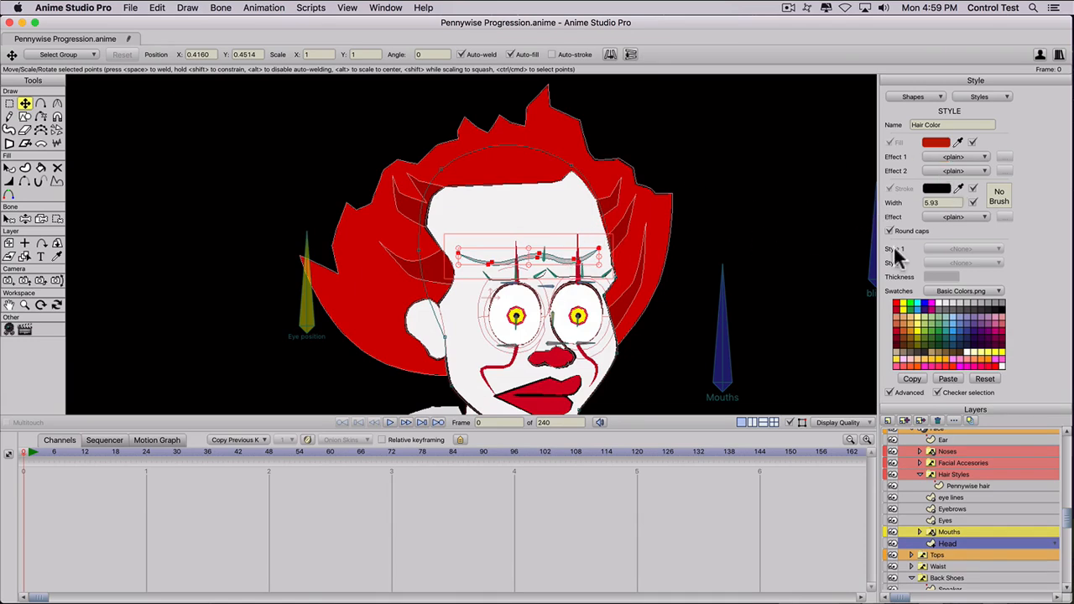
scroll(941, 490, up, 2)
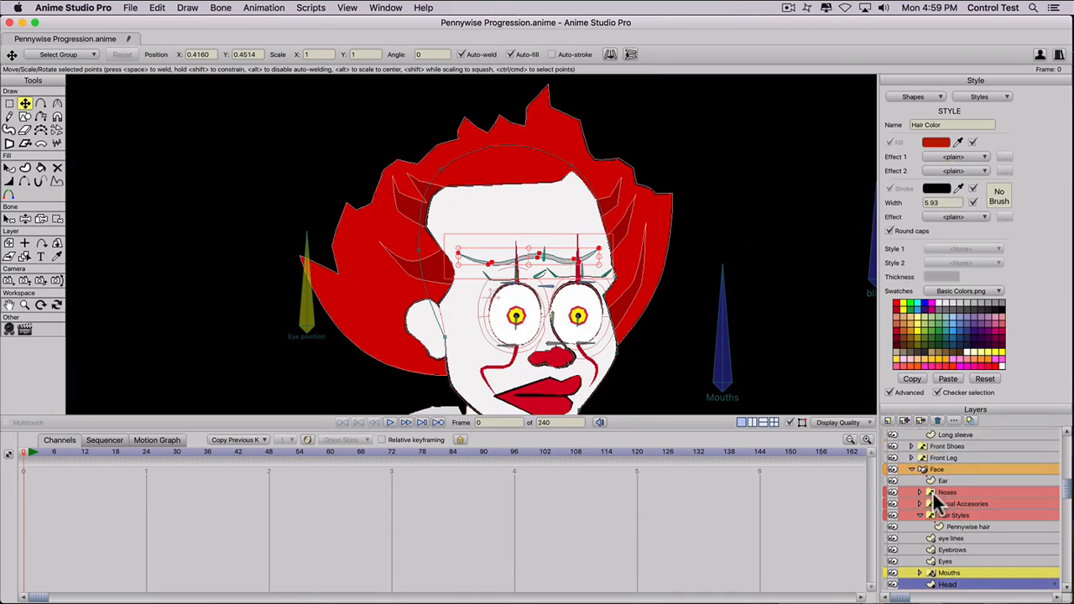
scroll(937, 546, down, 5)
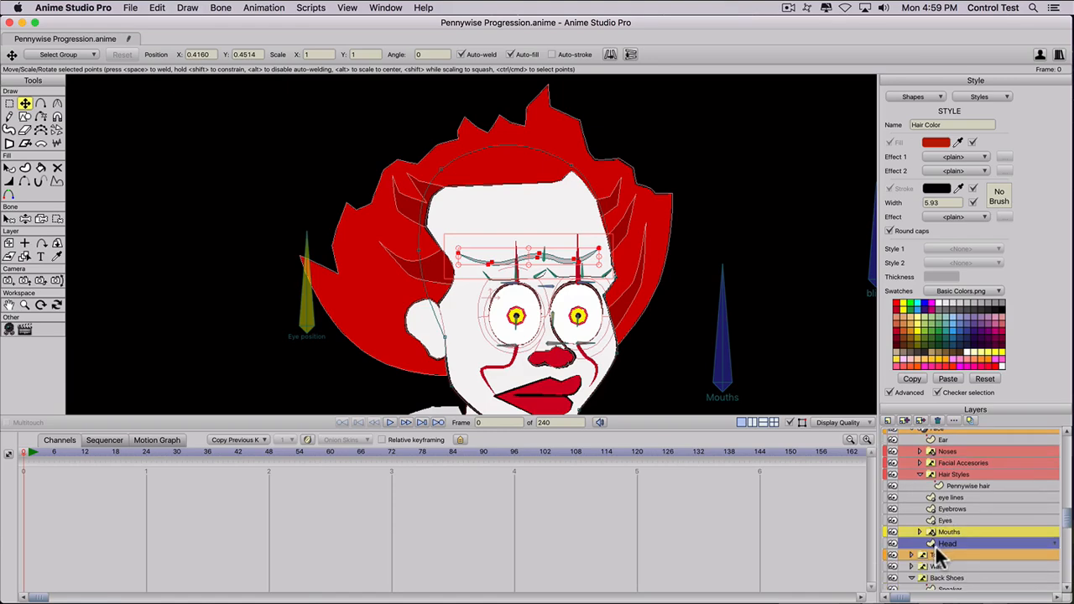
Step: Select the Pennywise hair layer and outline a small pointed strand with added points, just above the shadow beside the forehead's right edge
scroll(936, 539, up, 3)
click(941, 483)
key(s)
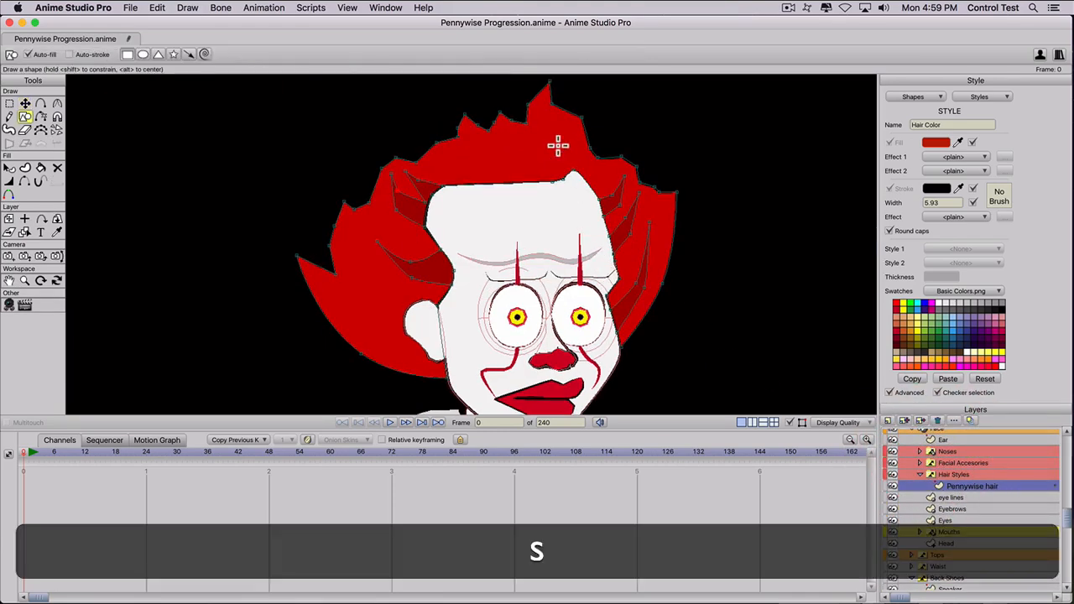
scroll(554, 153, up, 2)
key(space)
drag(561, 157, 547, 248)
scroll(562, 252, up, 2)
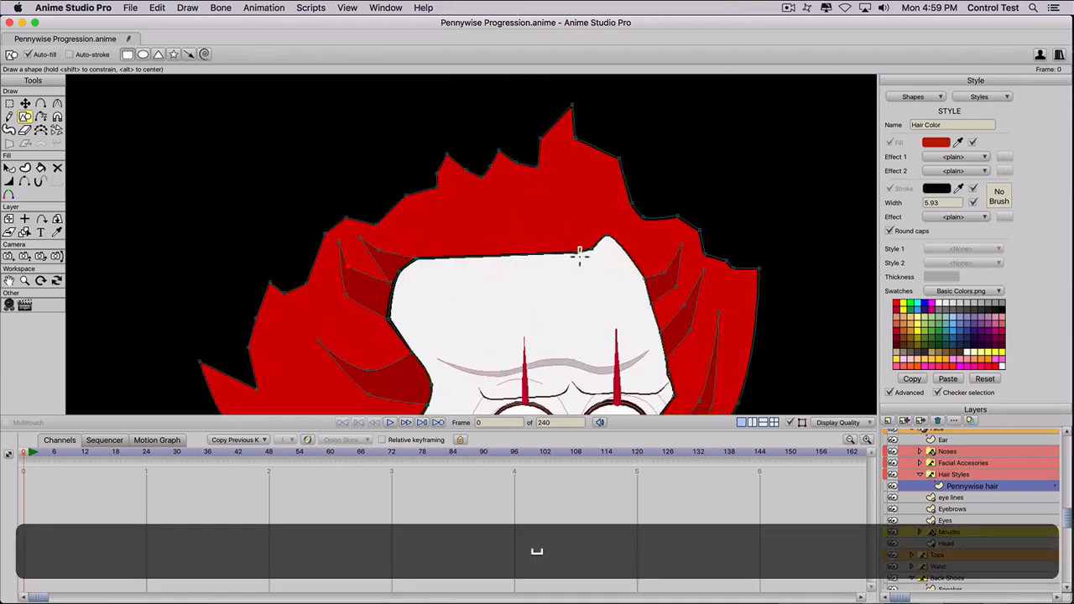
scroll(618, 243, up, 2)
key(a)
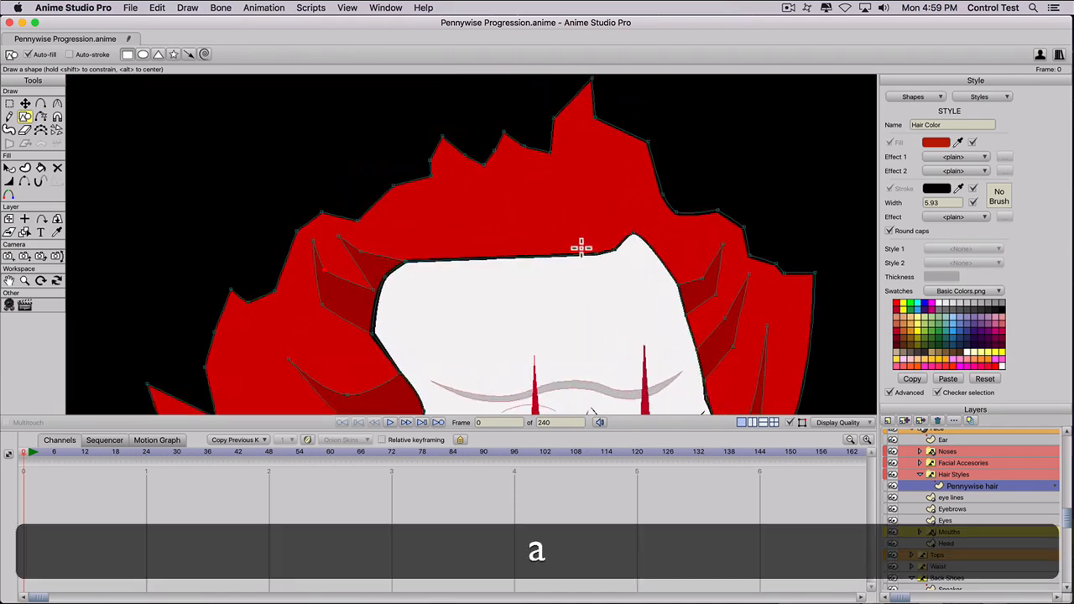
click(669, 266)
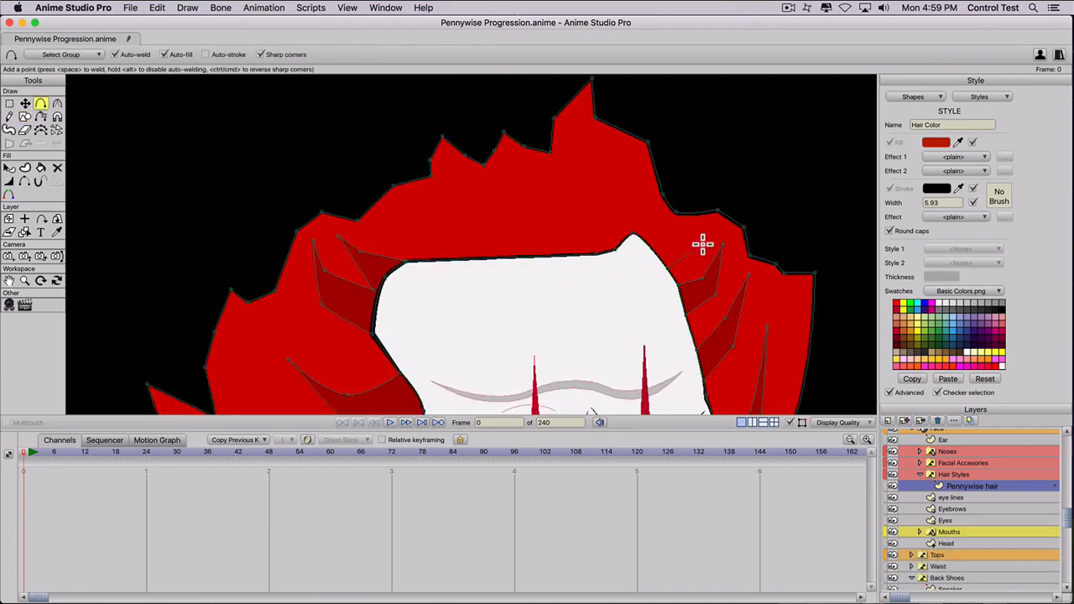
drag(700, 262, 677, 283)
Step: Select the edges of the new strand outline and create a fill-only shape from them
key(c)
click(552, 286)
key(u)
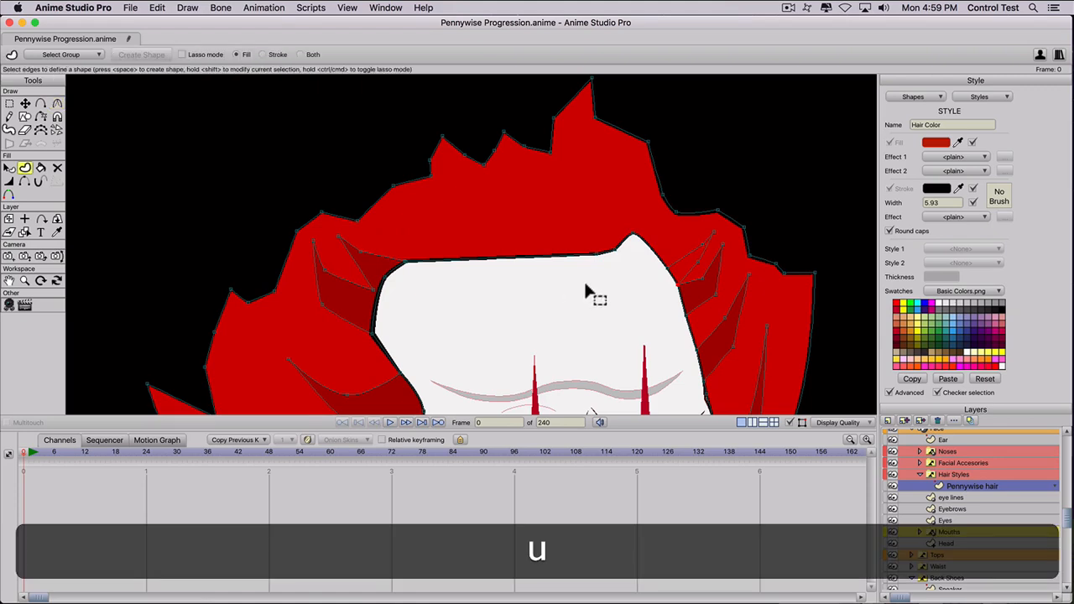
drag(642, 296, 688, 269)
drag(724, 230, 677, 264)
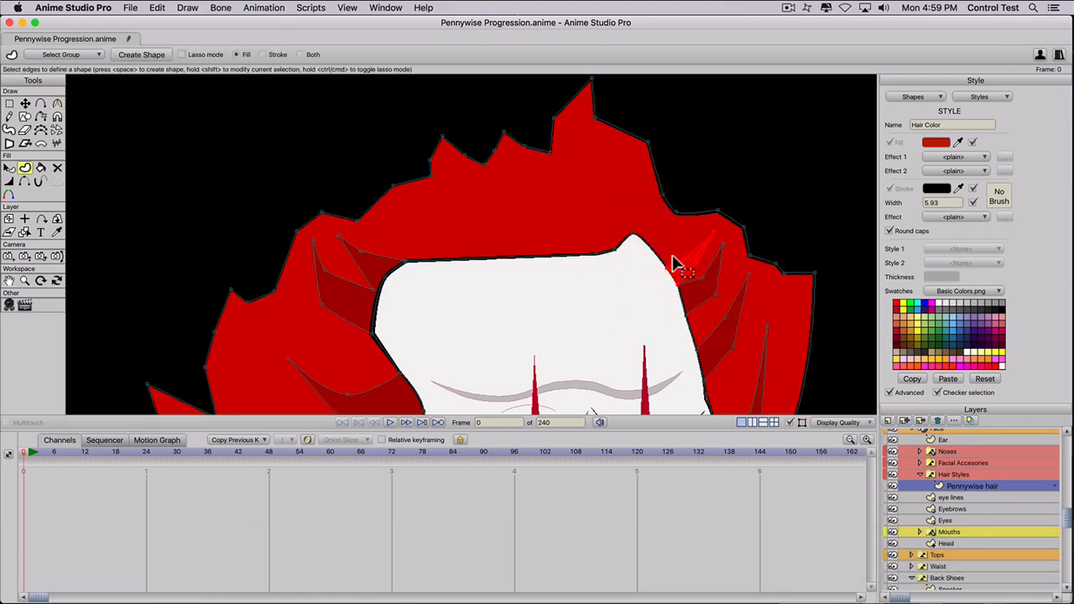
click(131, 50)
Step: Set the new strand shape's Style 1 to None and its fill to white (FFFFFF) with alpha 50
click(955, 249)
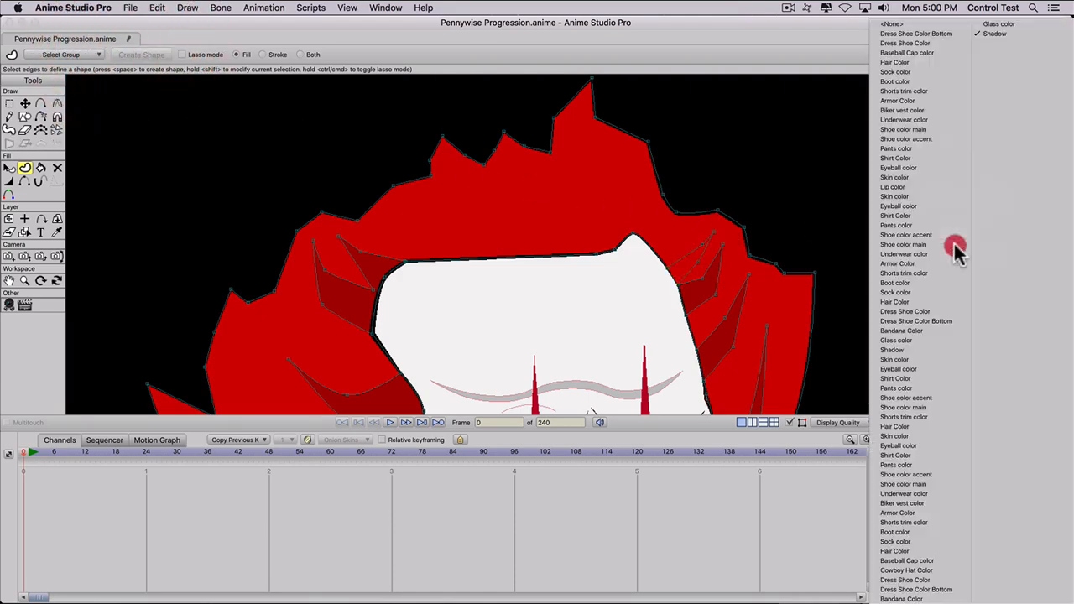
click(995, 33)
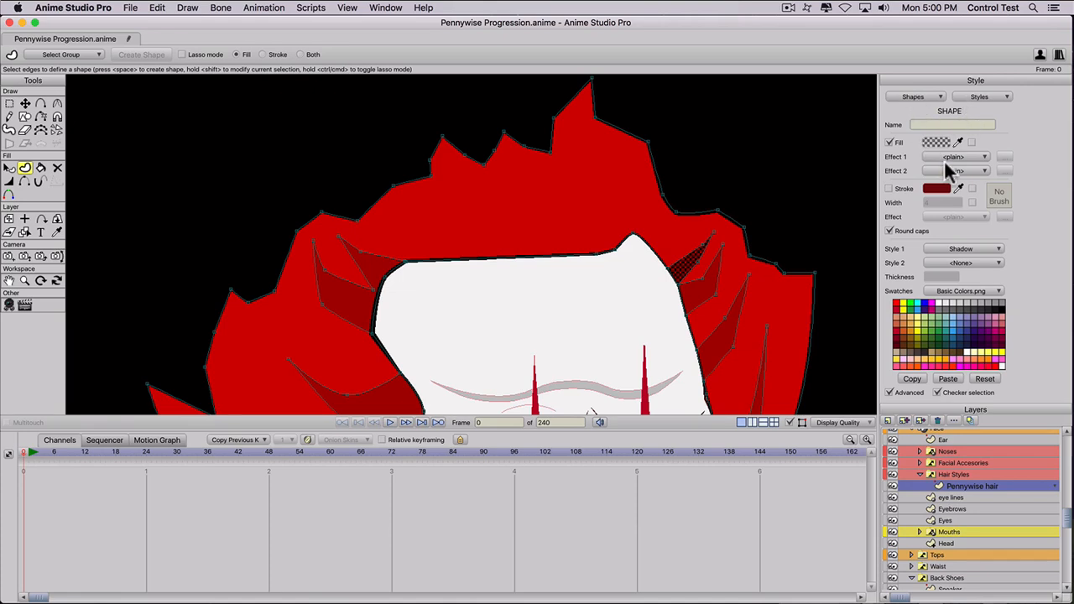
click(955, 248)
click(893, 23)
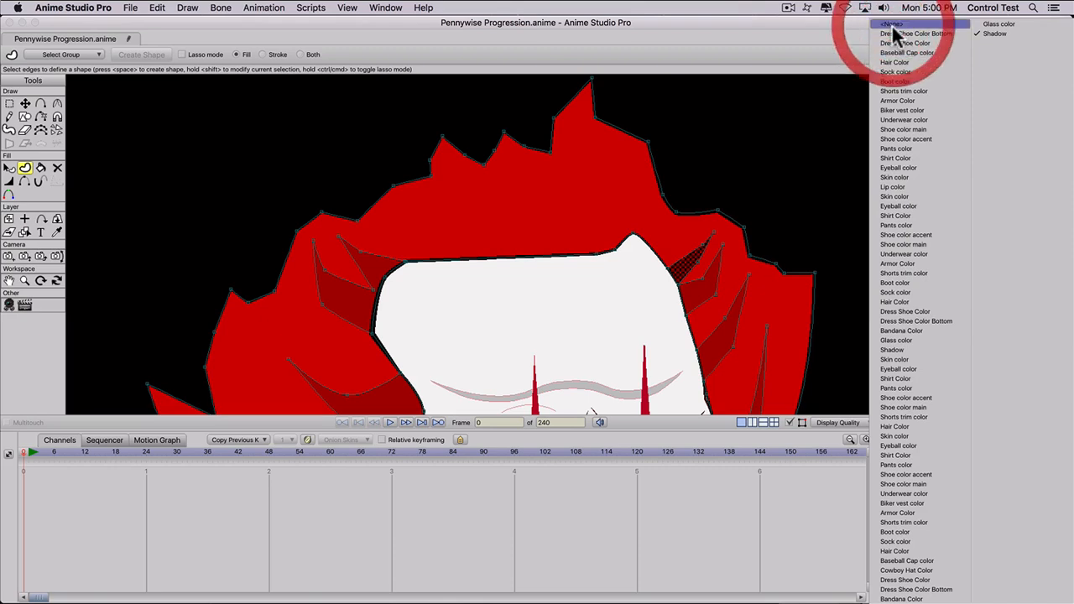
click(936, 142)
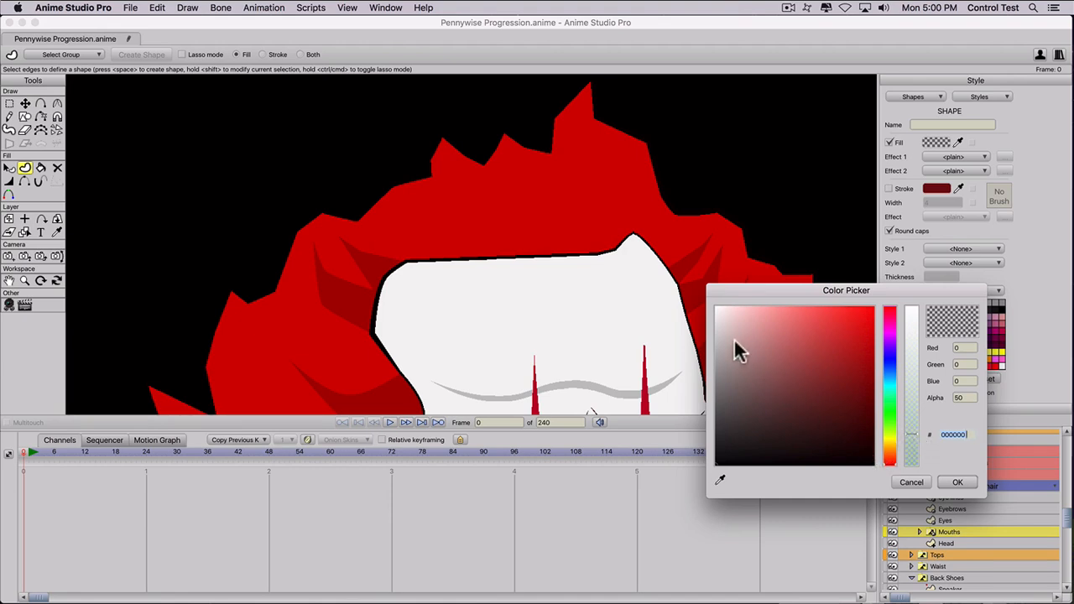
drag(737, 342, 705, 295)
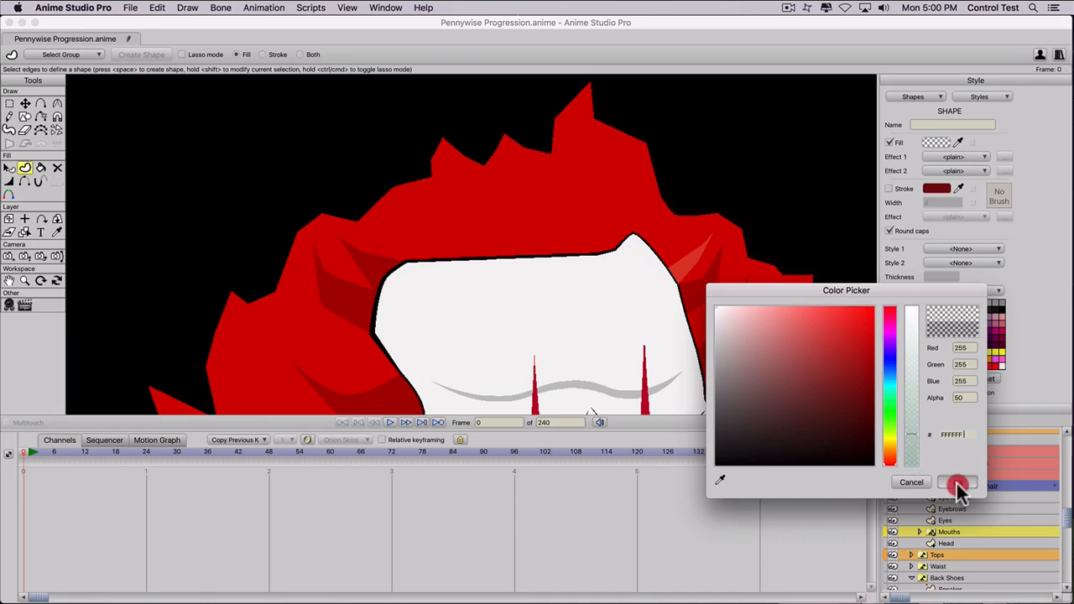
Step: Reposition the white strand's points and adjust their curvature so that it forms a thin highlight along the top of the adjacent shadow
scroll(688, 271, up, 6)
scroll(757, 273, down, 2)
key(space)
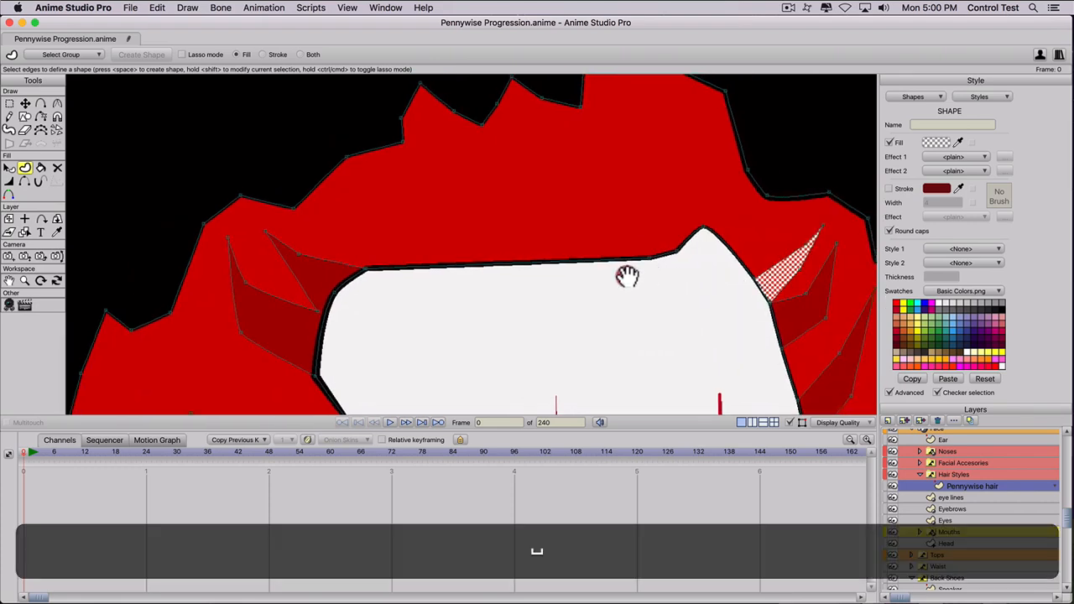
drag(655, 277, 514, 267)
key(t)
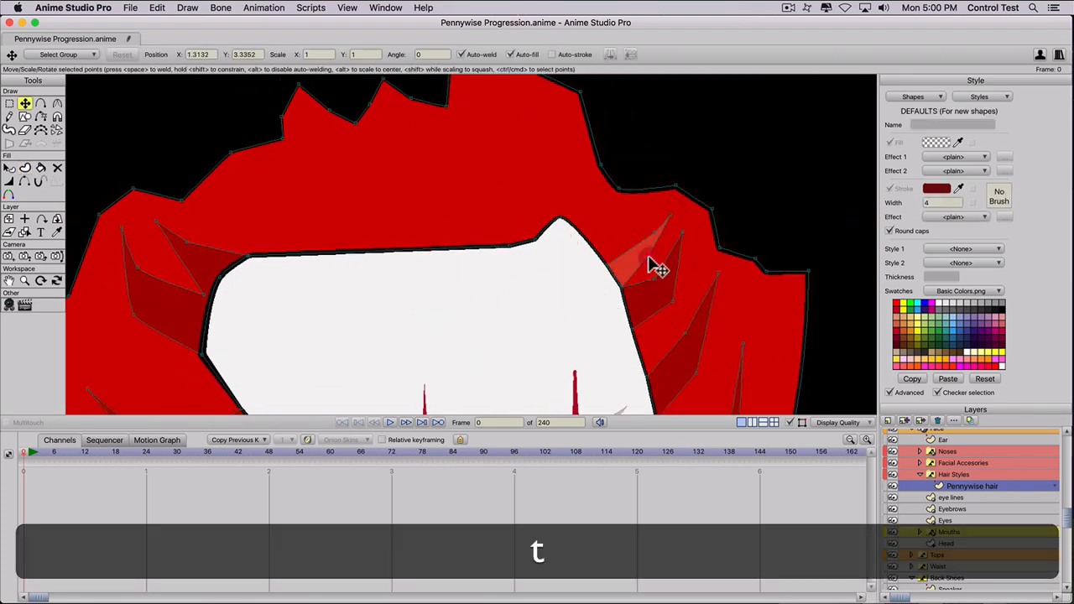
key(c)
click(844, 301)
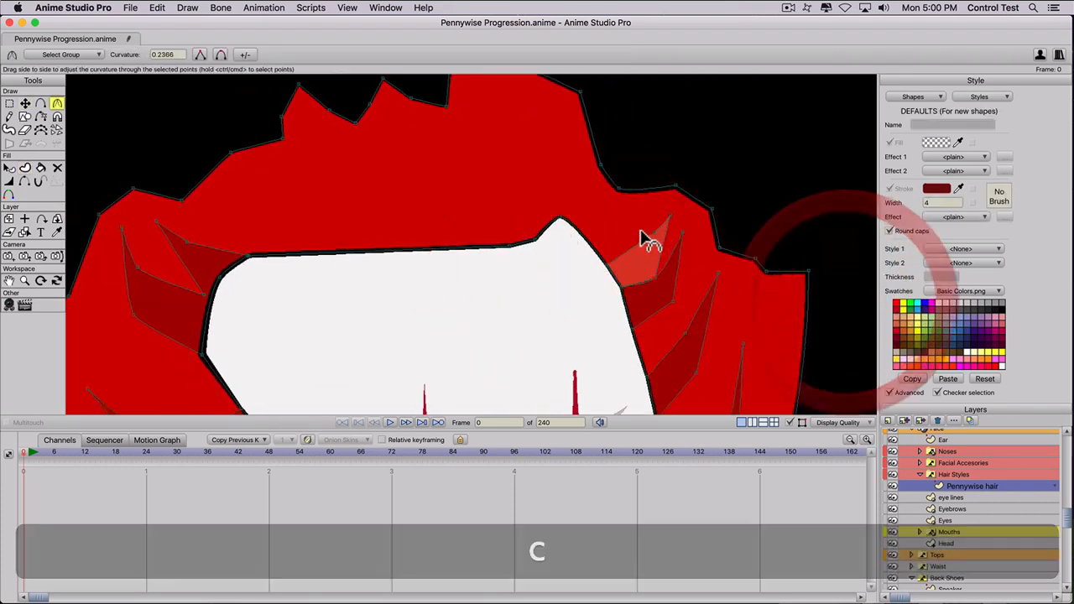
key(t)
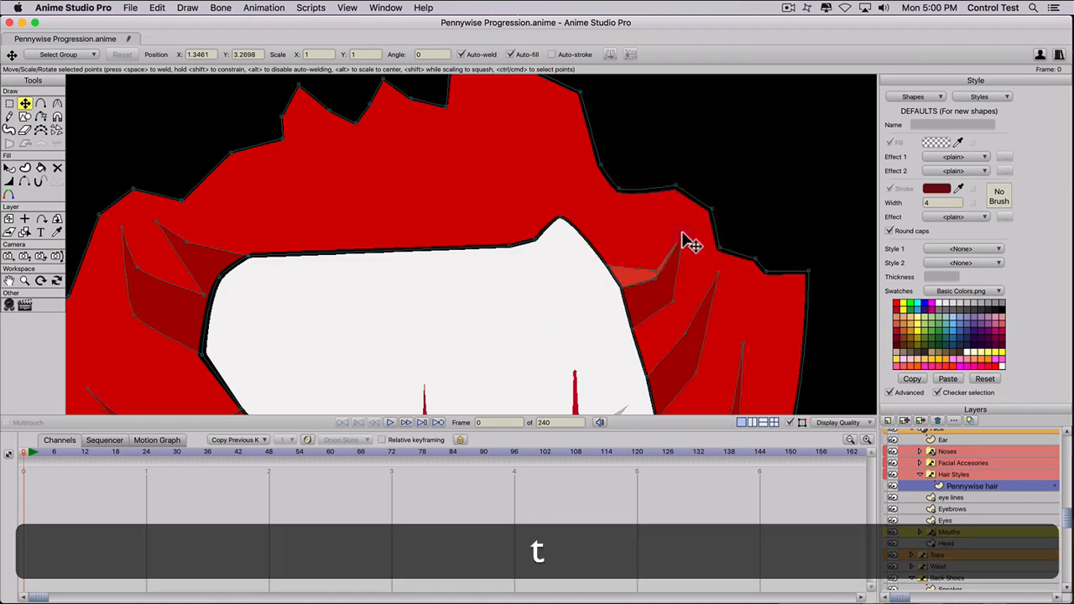
key(c)
click(944, 301)
scroll(684, 271, up, 5)
key(a)
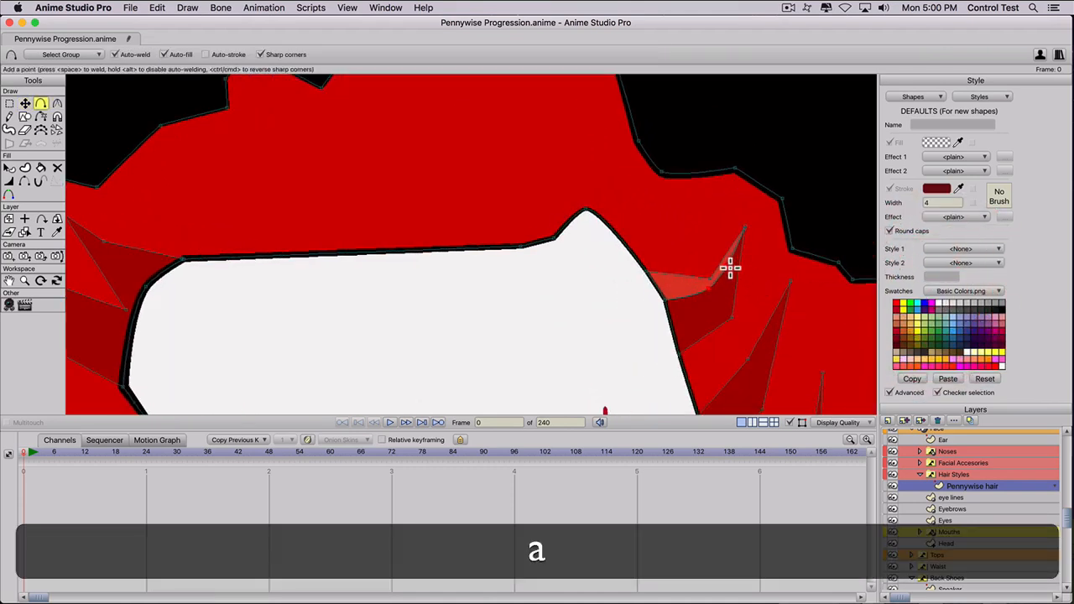
Step: Create a new style named Highlights from the default semi-transparent white fill
scroll(716, 271, down, 4)
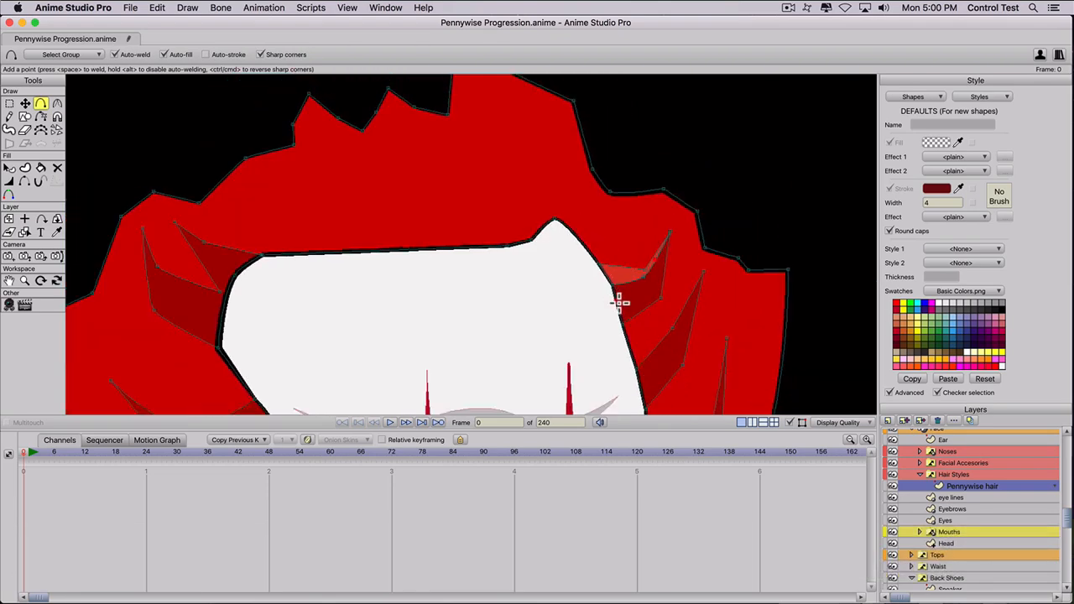
key(space)
drag(641, 290, 664, 167)
scroll(647, 276, down, 5)
scroll(619, 271, up, 3)
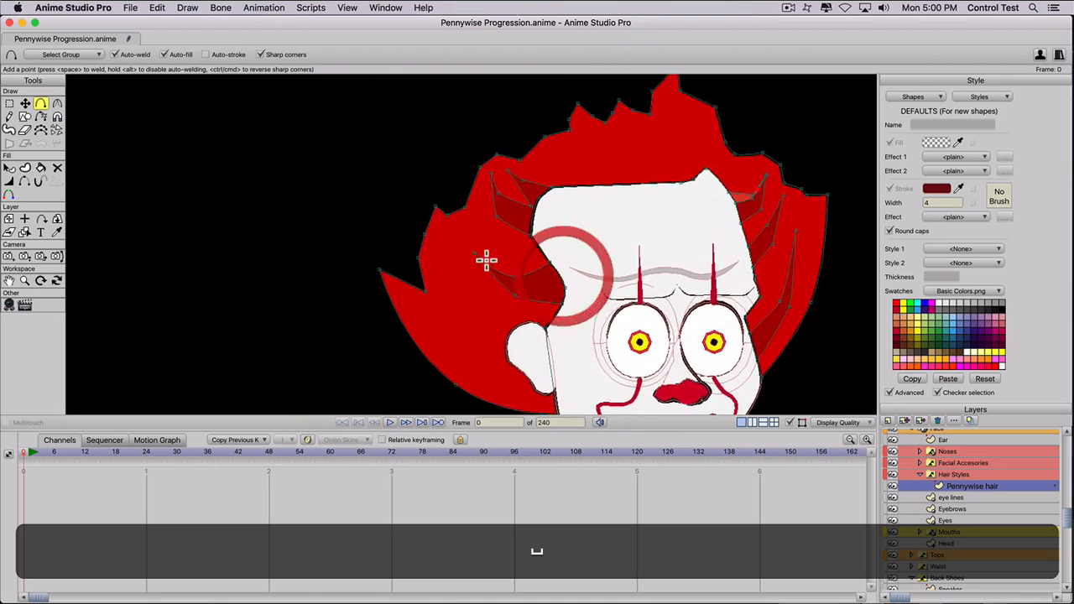
key(s)
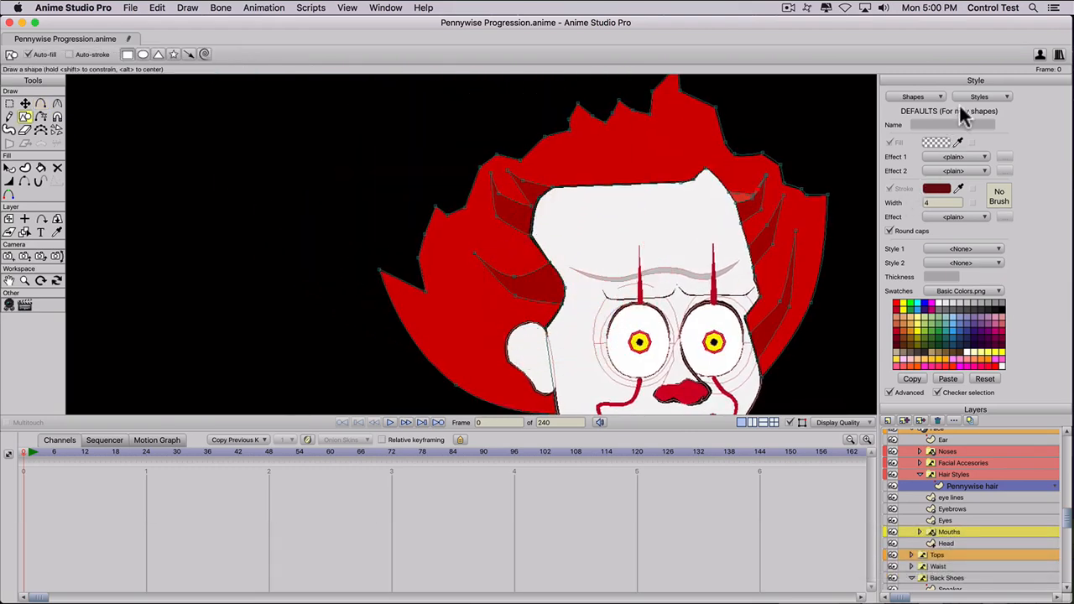
click(965, 94)
click(891, 27)
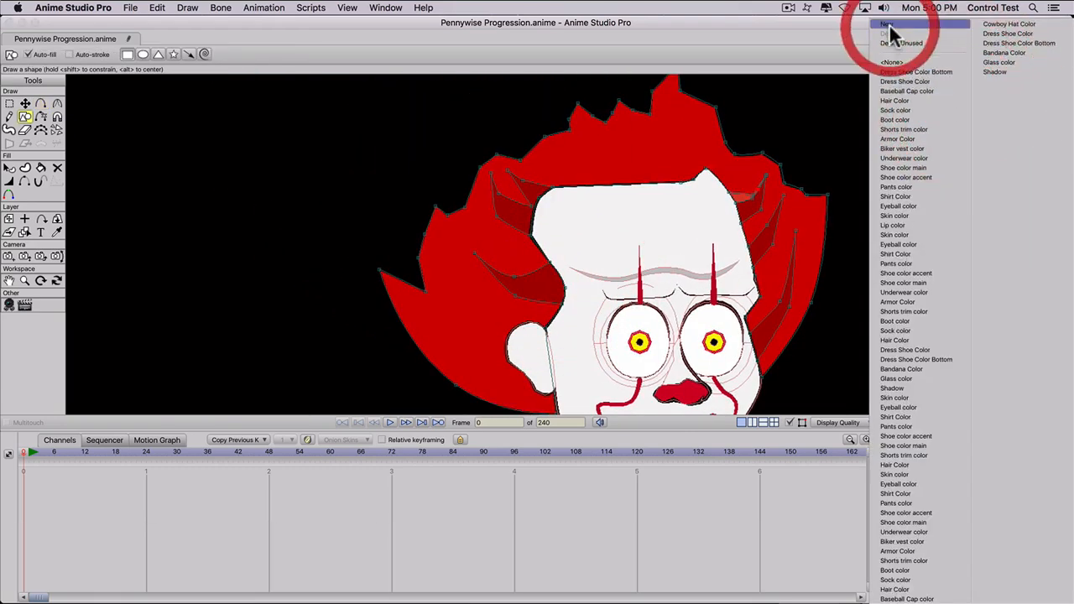
text(Highlights)
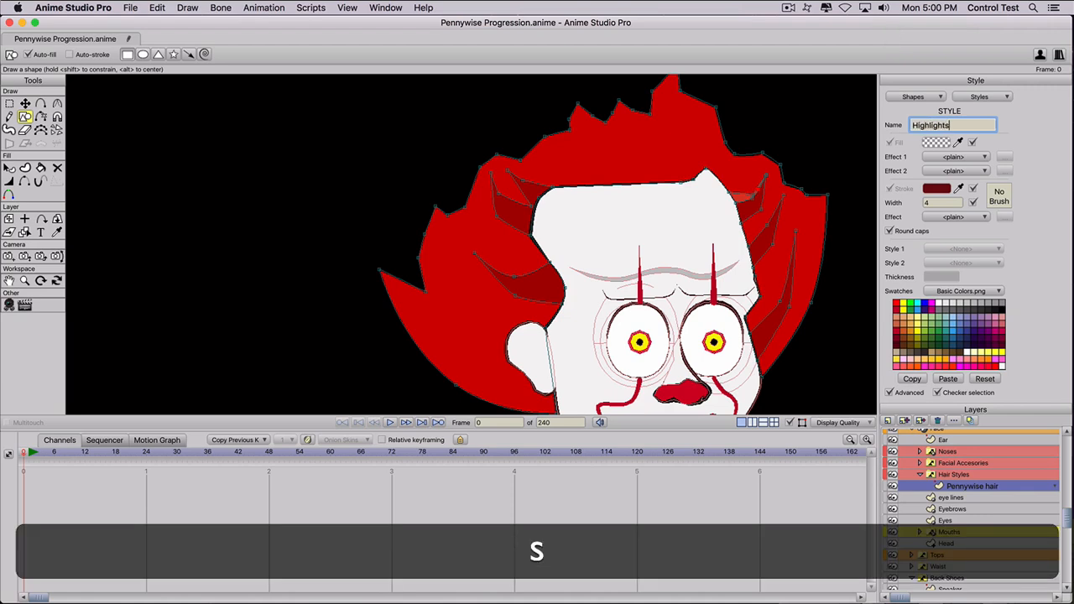
key(Return)
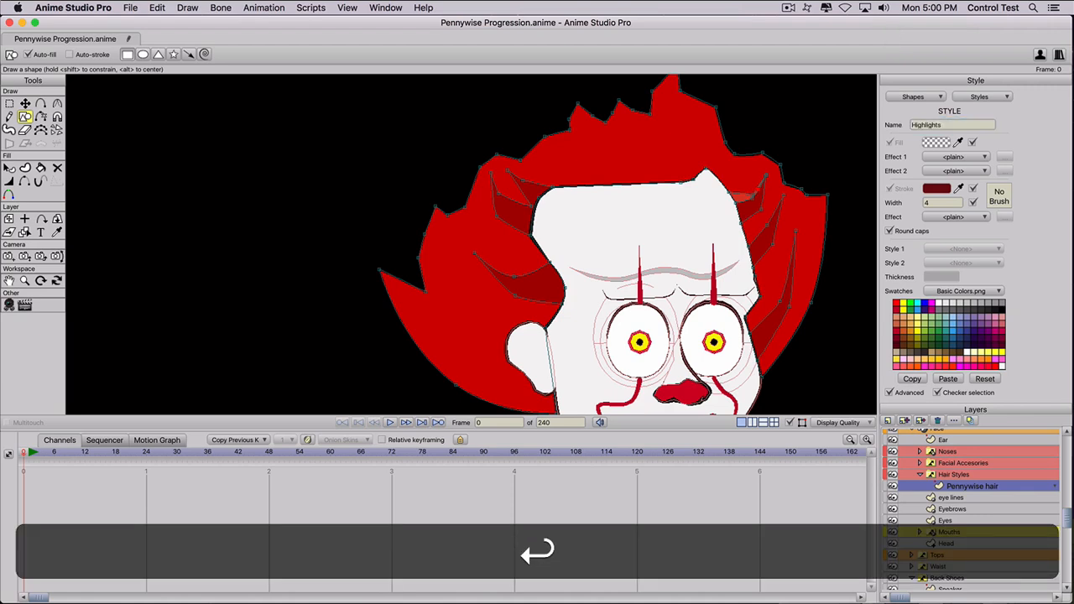
Step: Outline a pointed strand above the large shadow left of the forehead and create a filled shape using the Highlights style
key(s)
scroll(447, 245, up, 5)
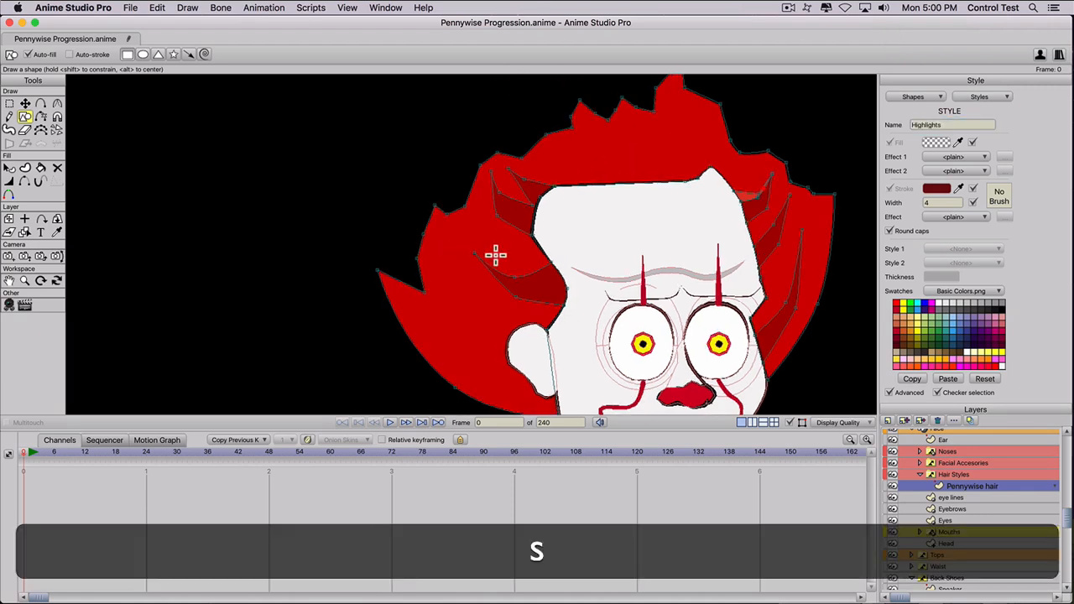
key(a)
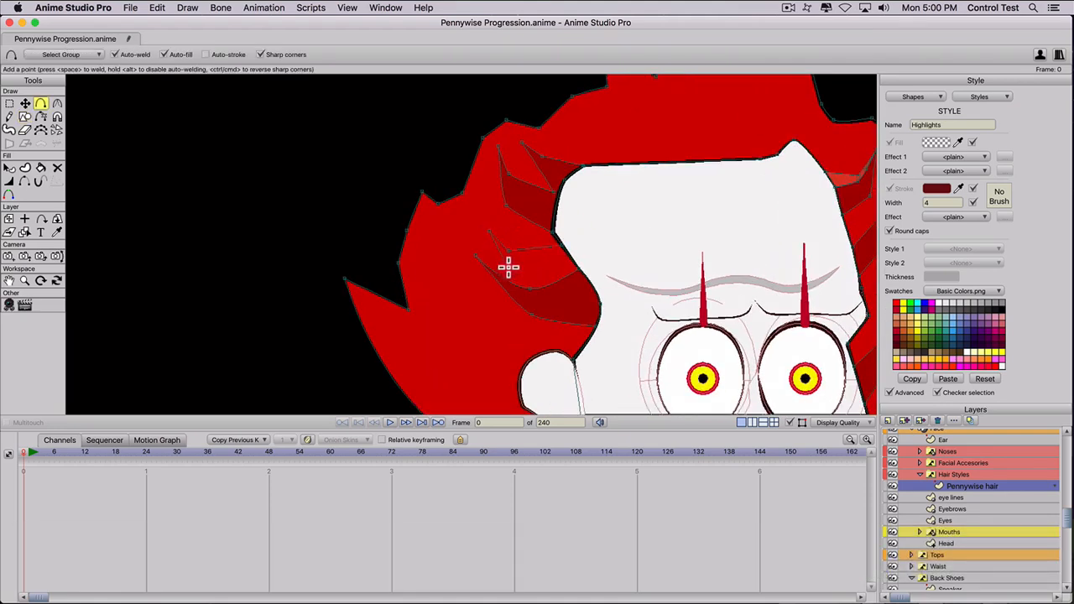
click(574, 262)
key(u)
click(550, 265)
click(511, 262)
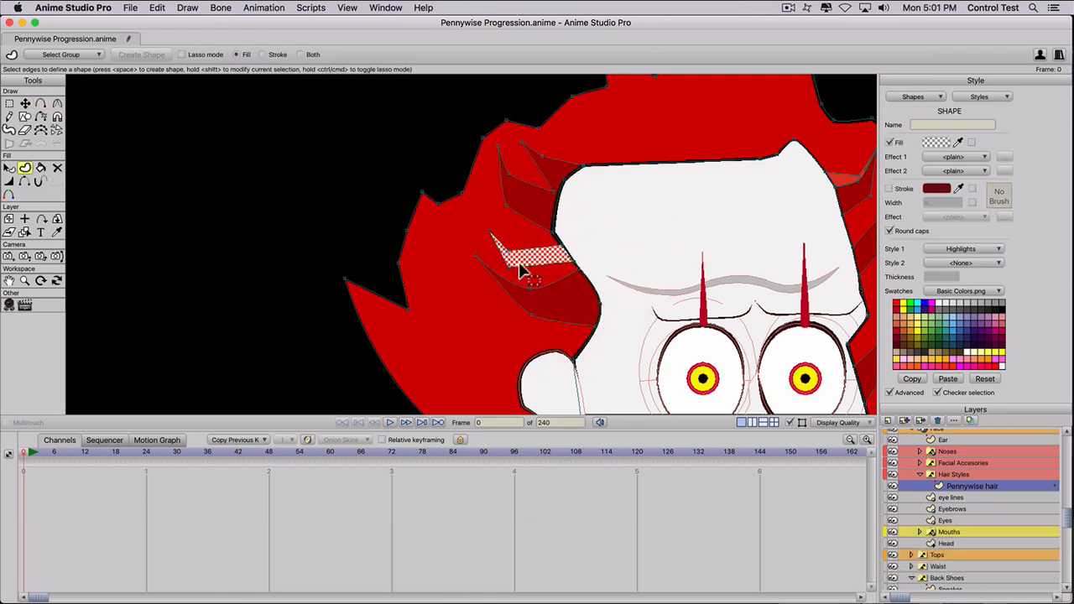
Step: Move and curve the left highlight's points so that it follows the upper edge of the large shadow strand
key(t)
click(509, 267)
key(c)
drag(511, 266, 746, 283)
key(t)
drag(486, 240, 471, 257)
drag(574, 264, 577, 270)
drag(505, 266, 580, 267)
scroll(505, 264, down, 10)
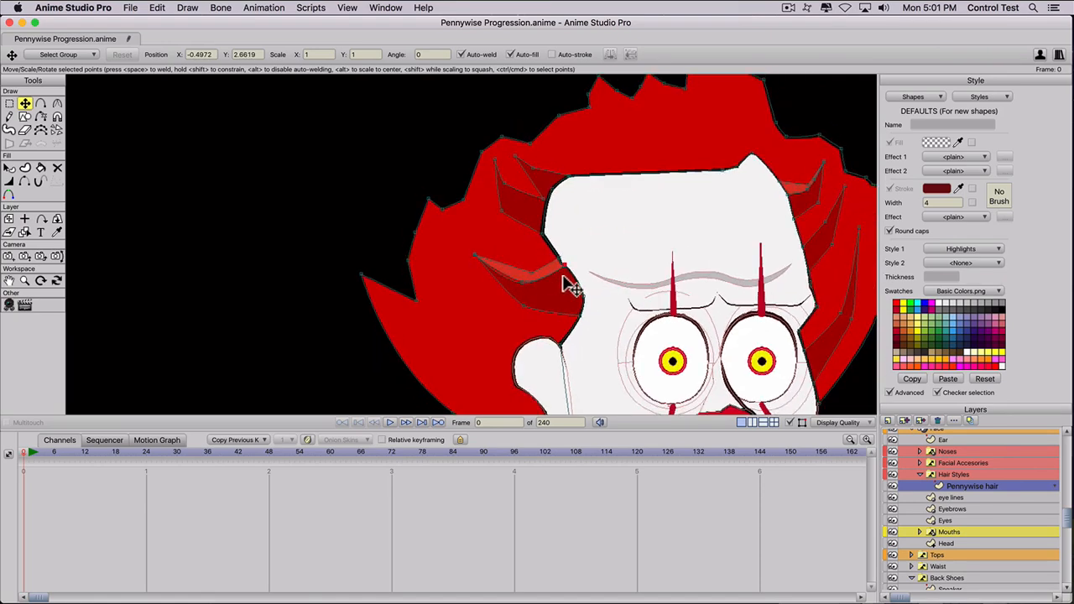
scroll(609, 288, up, 4)
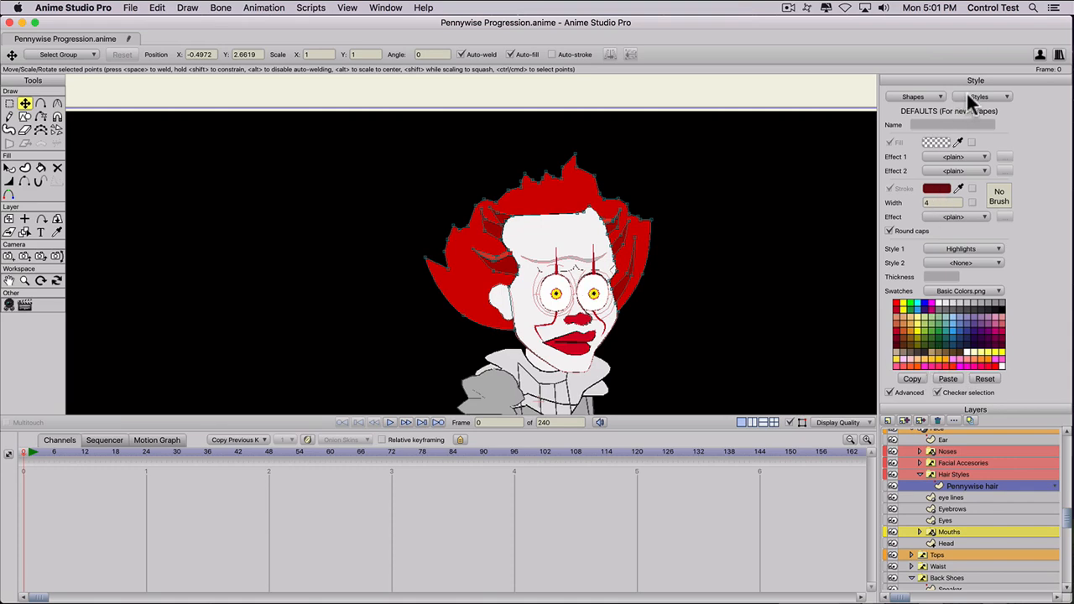
Step: Select the Default layer in the Noses group and reposition the points of Pennywise 2's red nose
click(920, 452)
click(949, 461)
scroll(607, 346, up, 5)
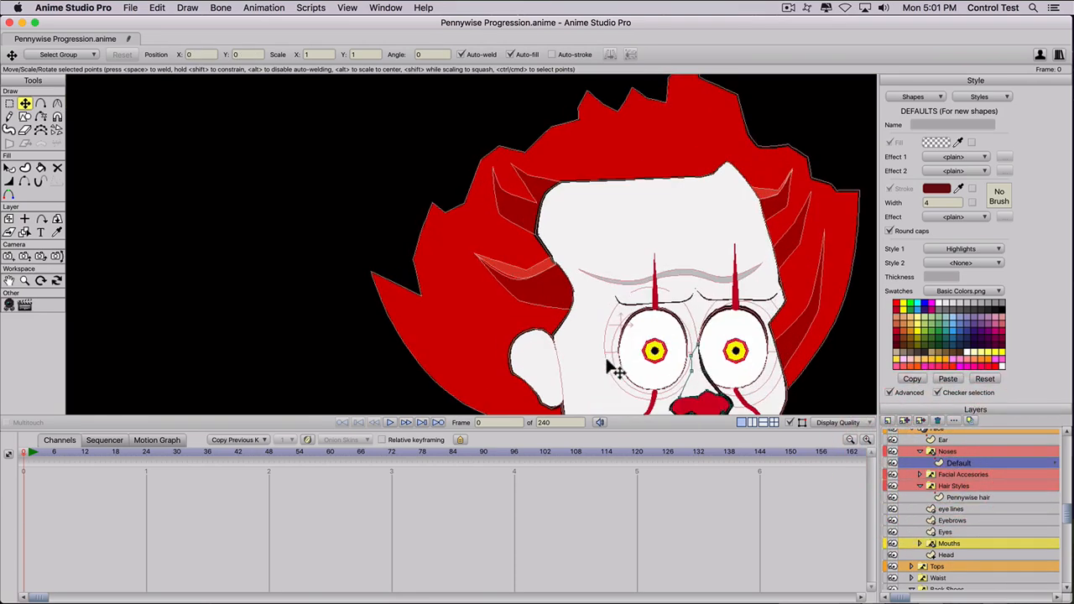
key(space)
drag(604, 357, 342, 132)
scroll(445, 225, up, 2)
key(space)
drag(449, 178, 463, 249)
scroll(458, 248, up, 2)
key(s)
scroll(462, 247, up, 4)
key(t)
drag(403, 204, 436, 210)
drag(447, 265, 468, 235)
mouse_move(405, 269)
mouse_down()
mouse_move(446, 281)
mouse_move(423, 280)
mouse_up()
Step: Adjust the curvature at the nose's points to refine its outline
key(c)
drag(442, 239, 1043, 299)
scroll(323, 290, down, 2)
scroll(323, 292, down, 3)
Step: Render frame 0 and examine the shading on Pennywise 2's face, clothes and hair
key(super+r)
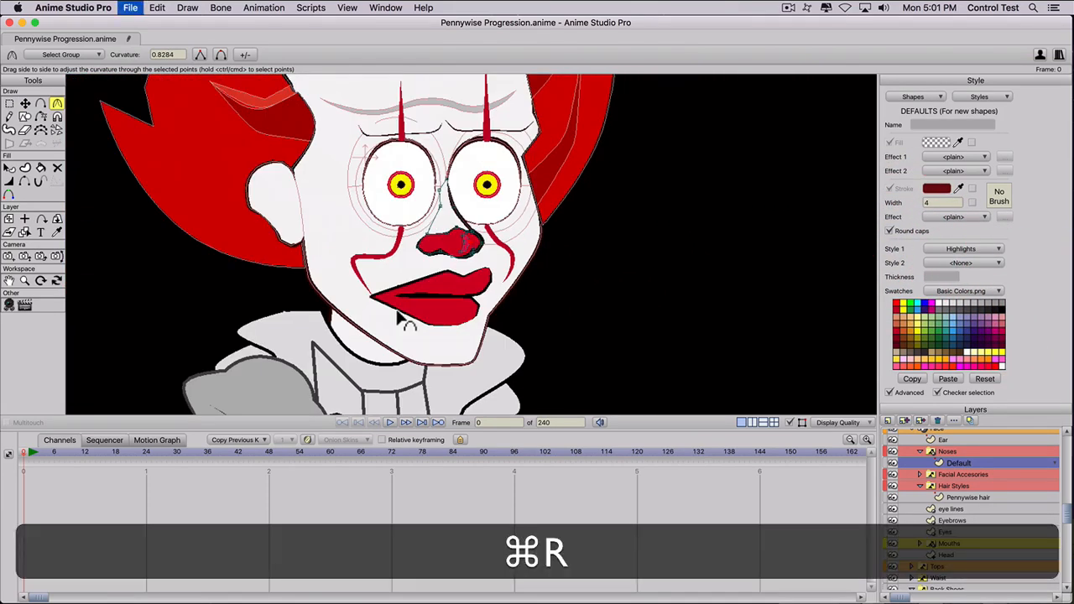
scroll(480, 232, down, 2)
scroll(481, 232, up, 3)
scroll(482, 238, up, 3)
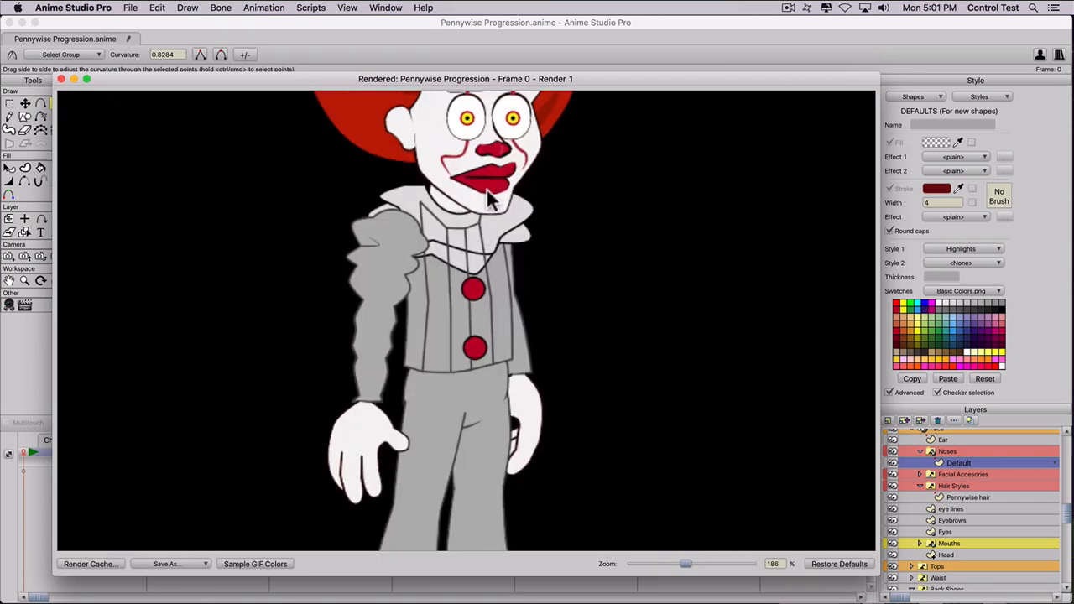
scroll(491, 171, down, 3)
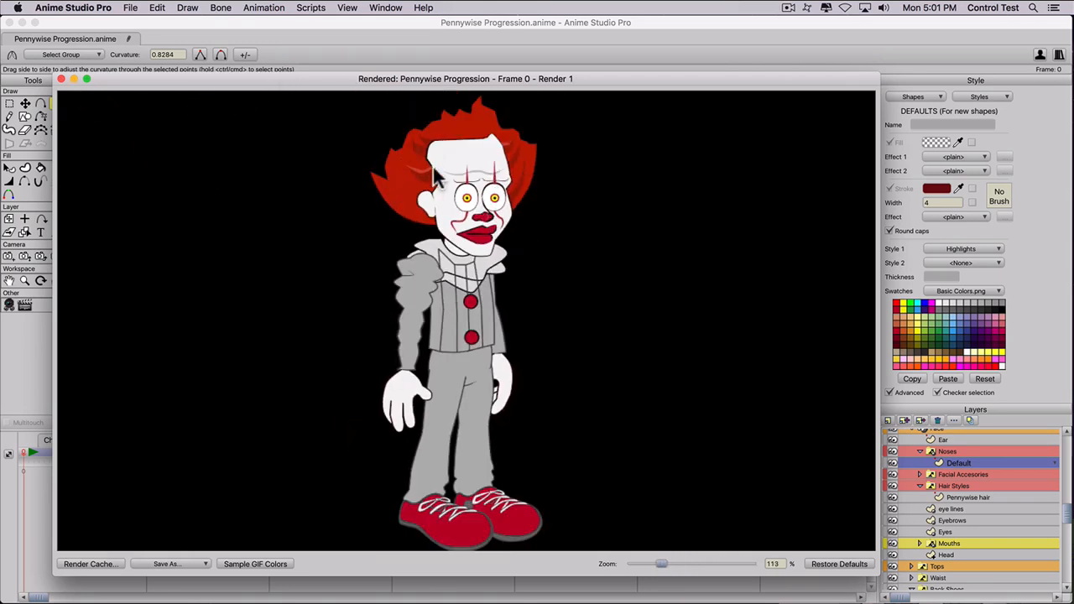
click(62, 80)
Step: Open Pennywise 2's Hair Color style and set its fill to light green
scroll(454, 242, up, 1)
key(space)
drag(412, 213, 431, 236)
scroll(427, 291, down, 5)
scroll(428, 292, down, 3)
key(space)
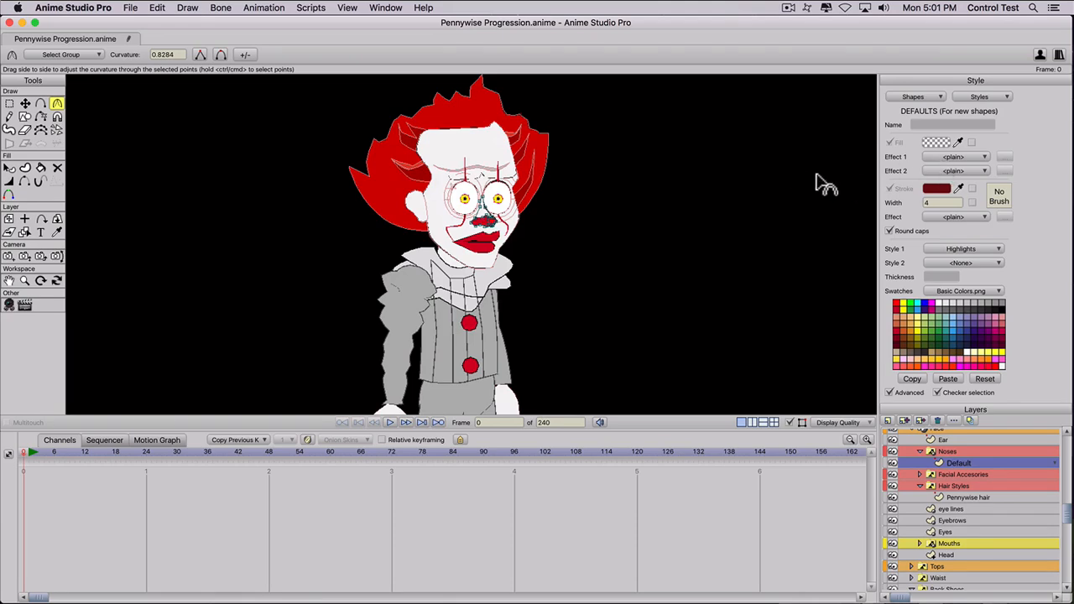
click(986, 95)
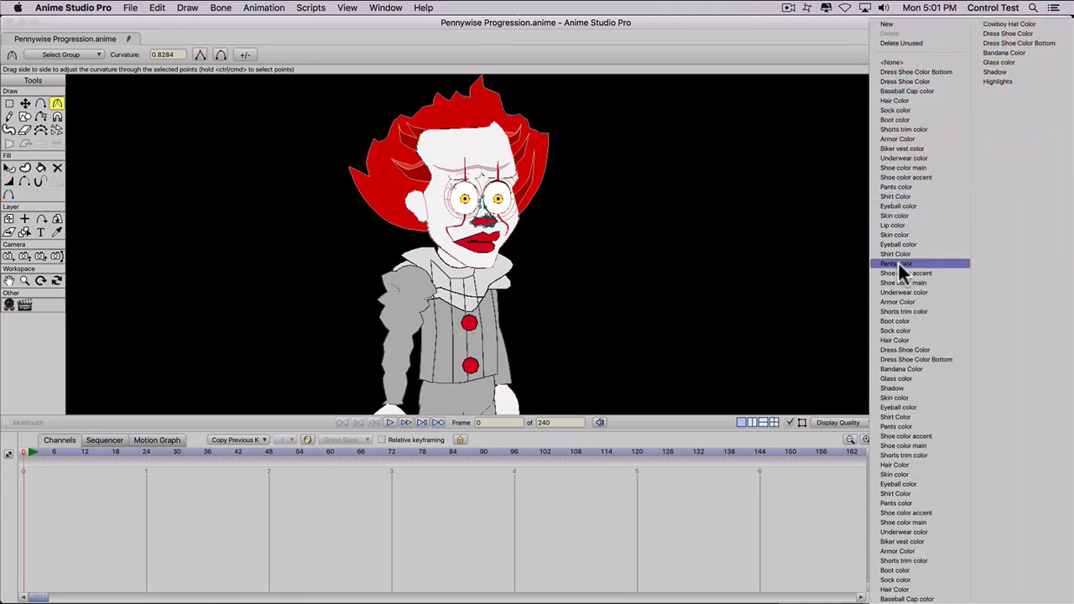
click(895, 339)
drag(924, 336, 922, 325)
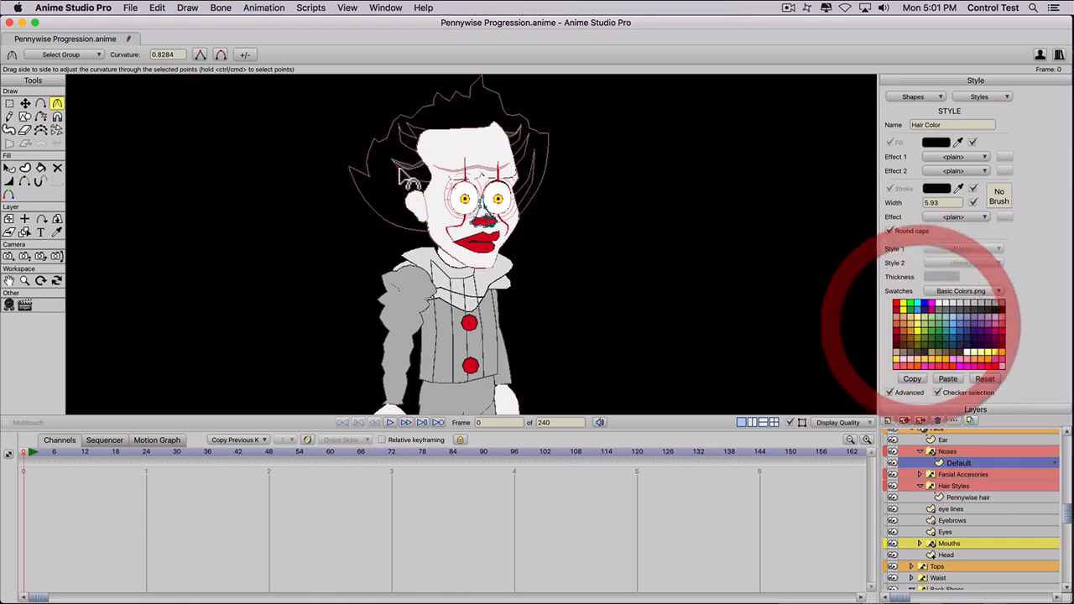
click(925, 322)
Step: Try an orange fill for Pennywise 2's Hair Color style and undo back to light green
click(910, 336)
click(907, 329)
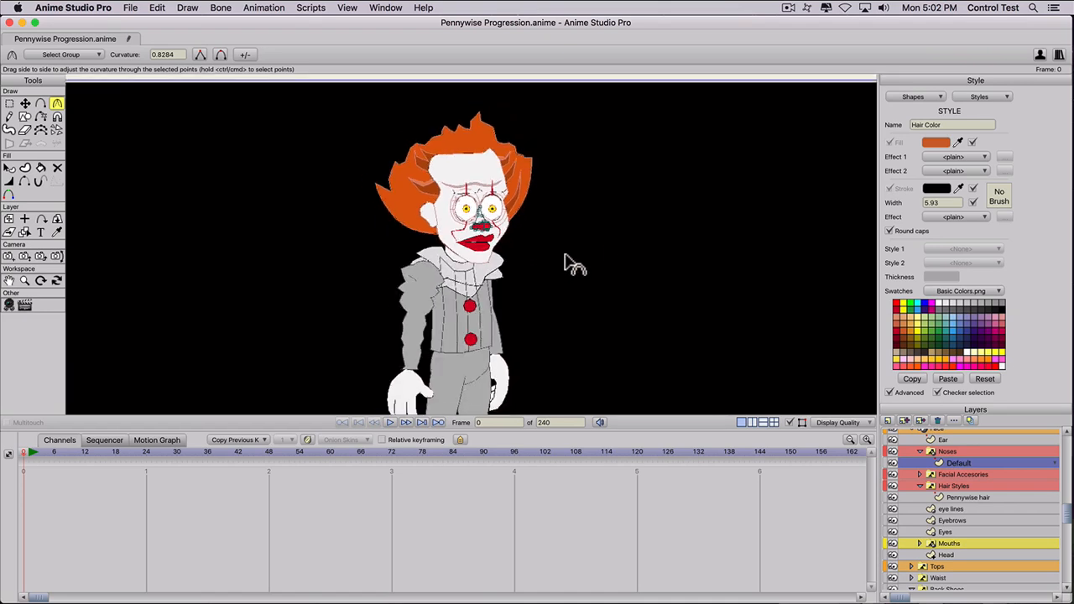
scroll(564, 257, up, 2)
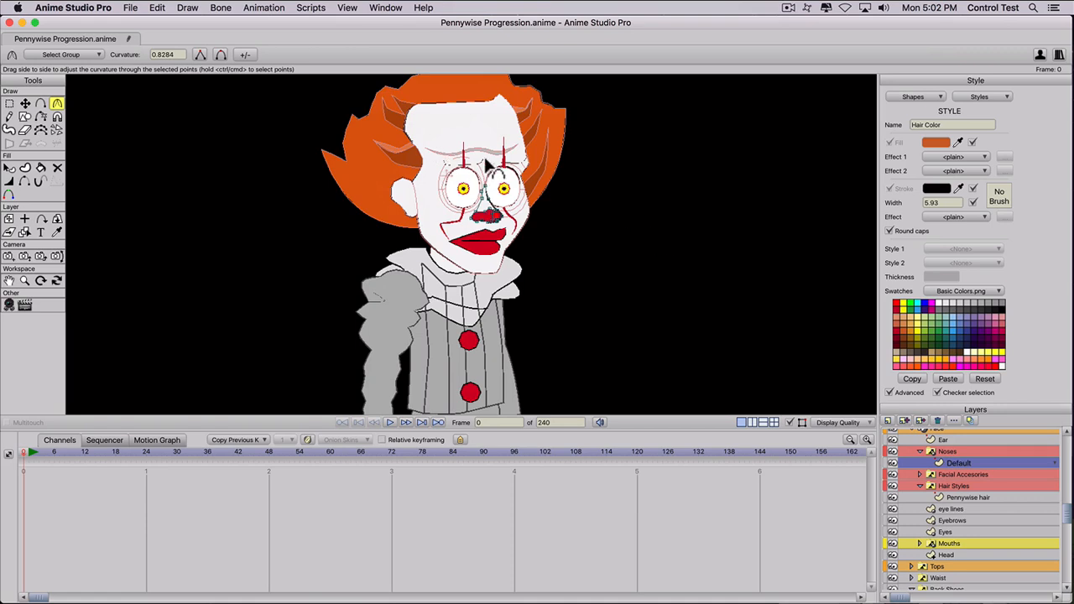
key(space)
mouse_move(600, 252)
mouse_down()
mouse_move(612, 266)
mouse_move(609, 255)
mouse_up()
key(super+z)
key(super+z)
Step: Collapse the Face and Pennywise 2 groups and show the Poptoogi Male Character Creator, Pennywise 1 and Pennywise 3 layers
scroll(576, 231, down, 5)
scroll(574, 231, up, 3)
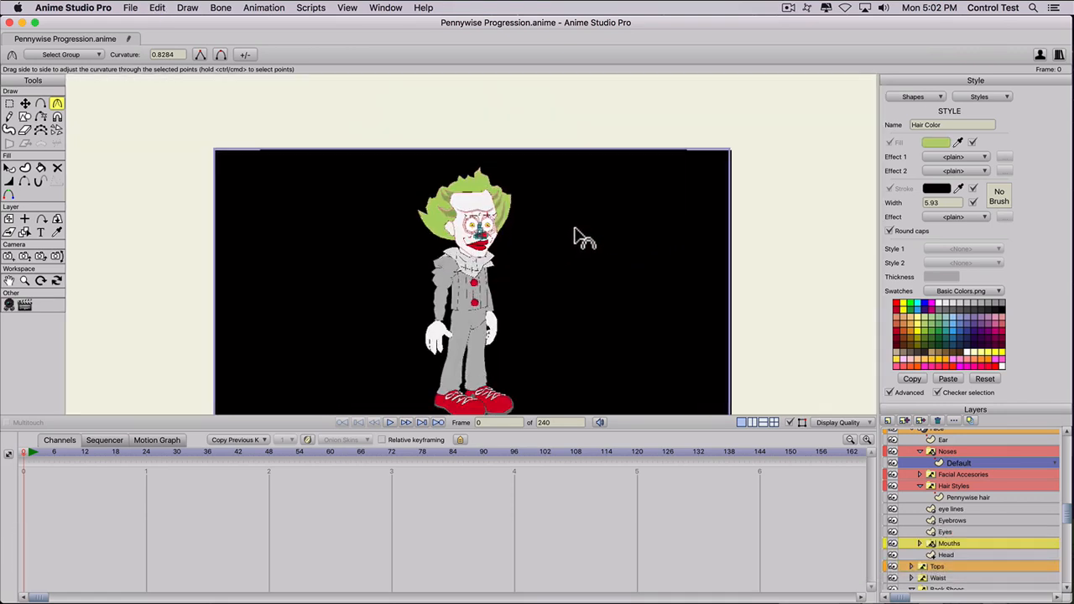
scroll(569, 239, up, 1)
key(space)
drag(568, 234, 568, 166)
scroll(896, 460, up, 3)
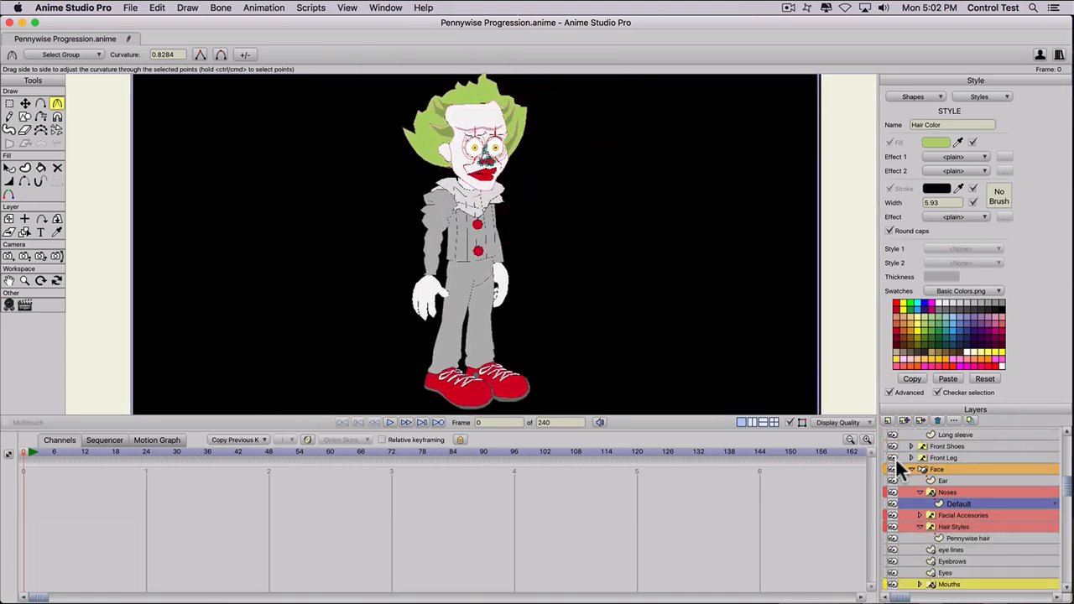
click(909, 488)
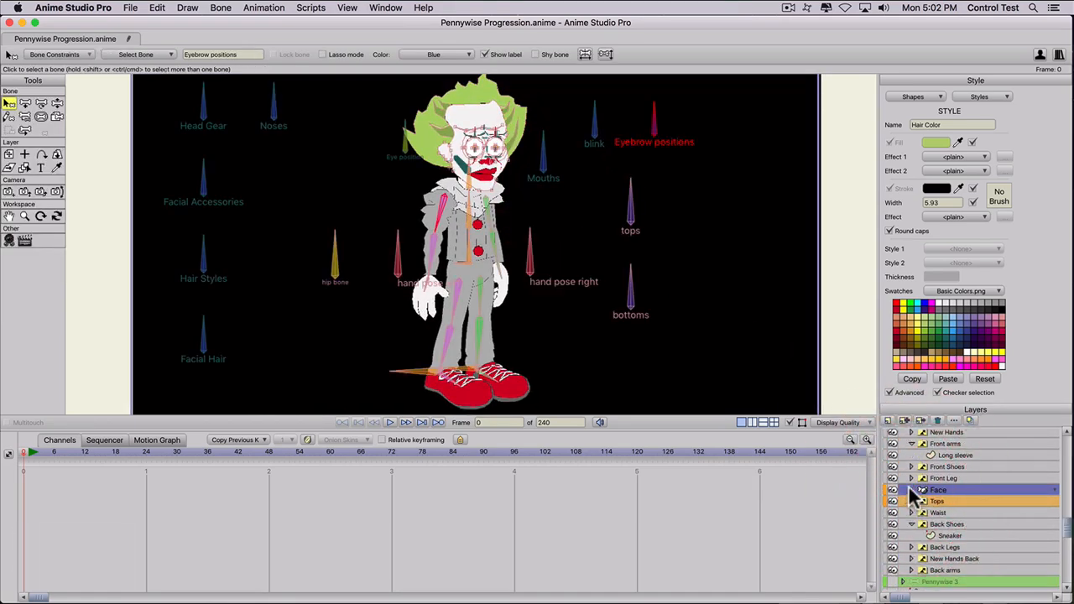
scroll(806, 353, up, 2)
scroll(806, 352, down, 3)
scroll(926, 440, up, 3)
scroll(919, 438, up, 2)
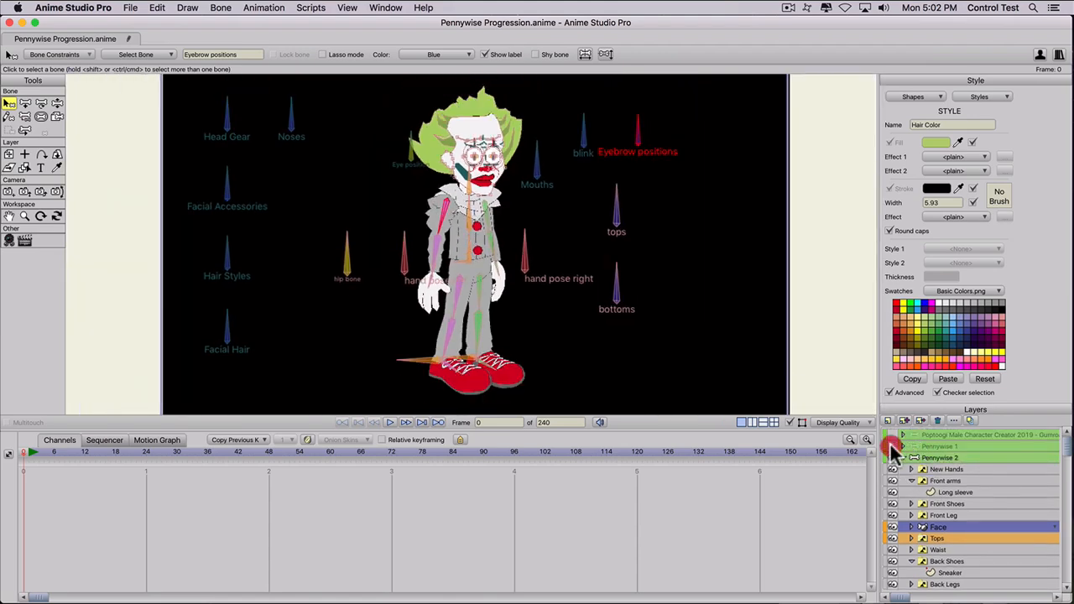
click(891, 447)
click(903, 457)
click(902, 435)
click(903, 435)
click(892, 435)
click(892, 469)
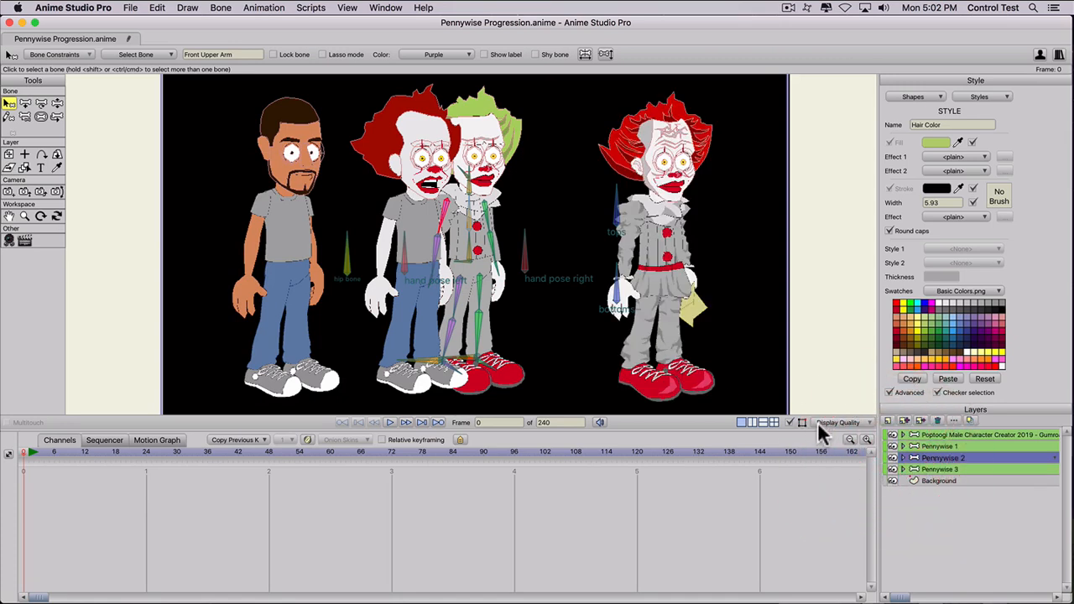
Step: Move the Pennywise 2 layer horizontally to X 0.3538, between Pennywise 1 and Pennywise 3
click(529, 303)
click(9, 154)
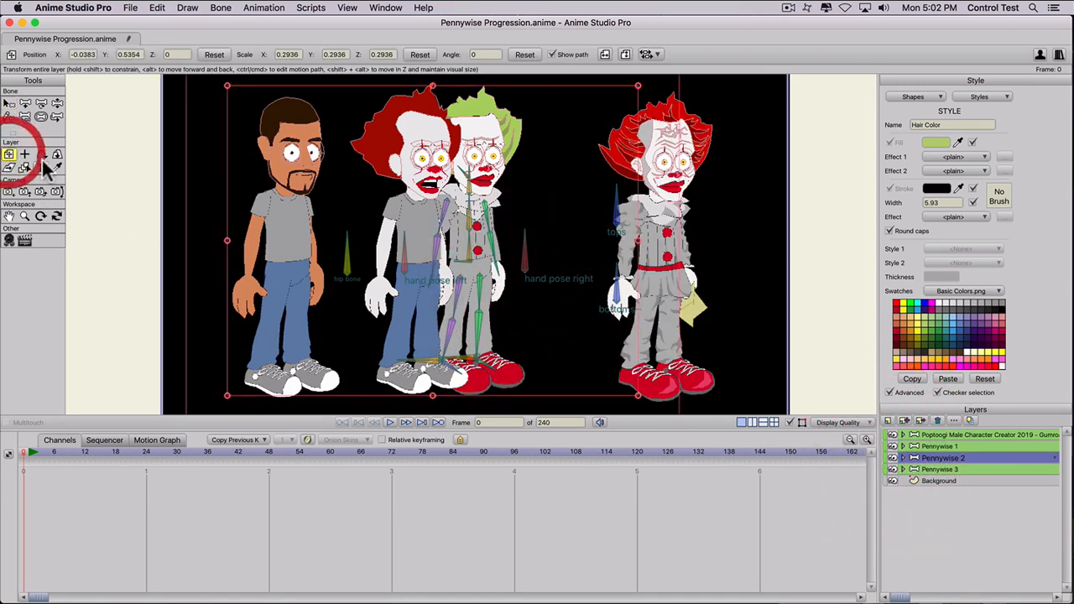
drag(408, 280, 458, 290)
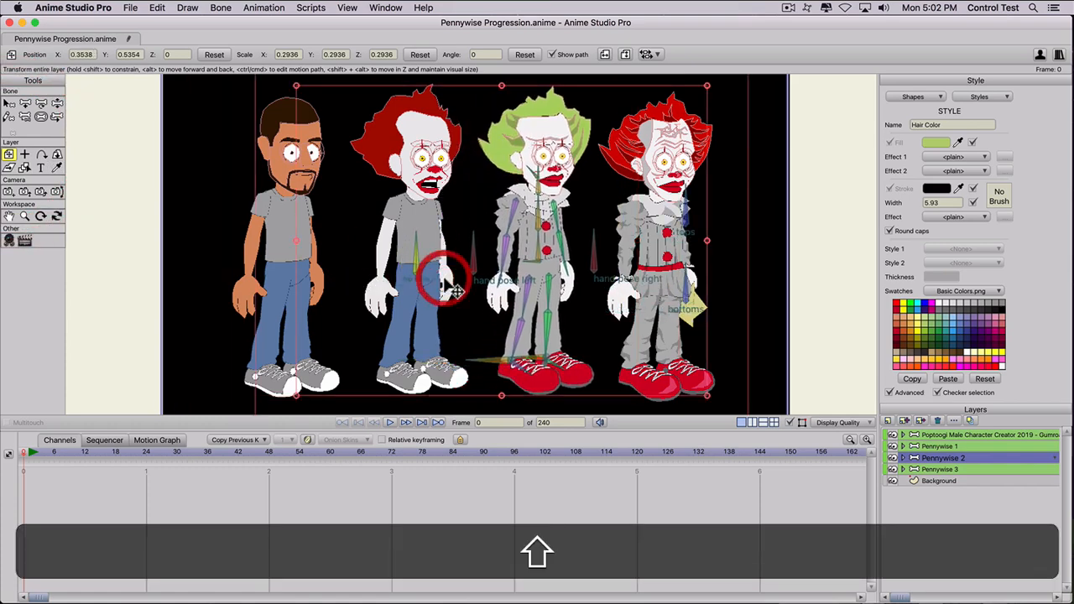
Step: Examine the shadow shapes on Pennywise 3's sleeves, waist and trousers beside Pennywise 2's plain costume
scroll(657, 168, up, 3)
key(space)
drag(606, 237, 421, 232)
scroll(480, 232, up, 3)
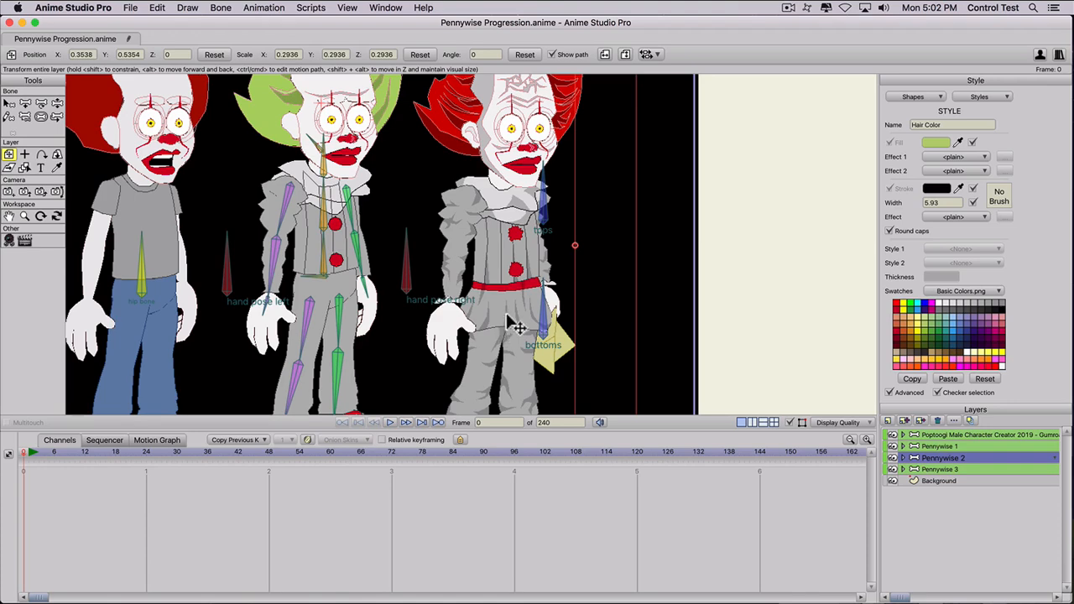
scroll(518, 327, up, 3)
key(space)
drag(544, 304, 390, 188)
scroll(390, 188, down, 2)
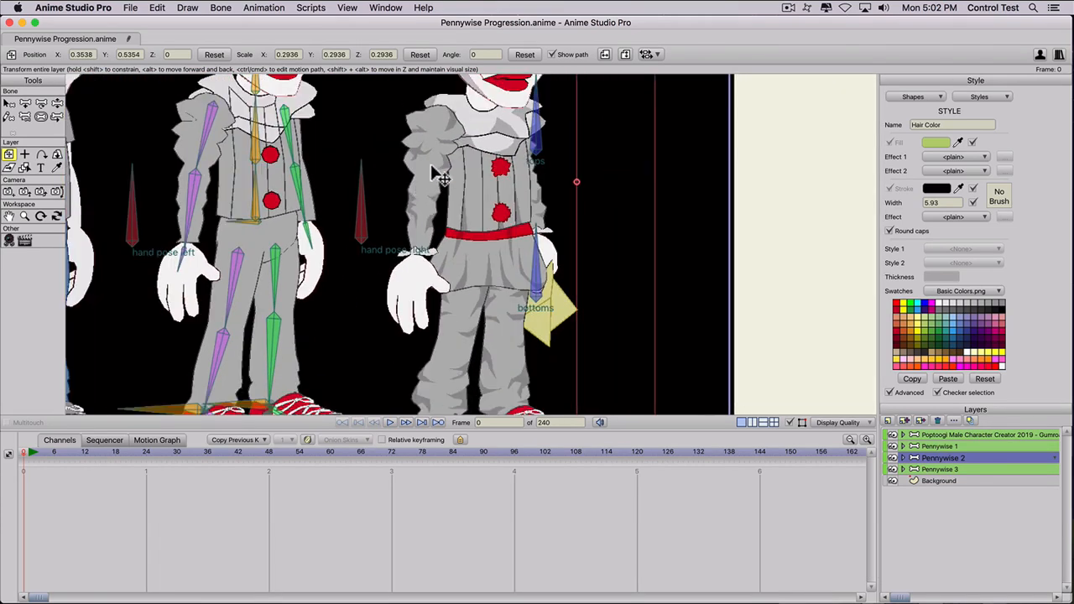
scroll(445, 181, down, 2)
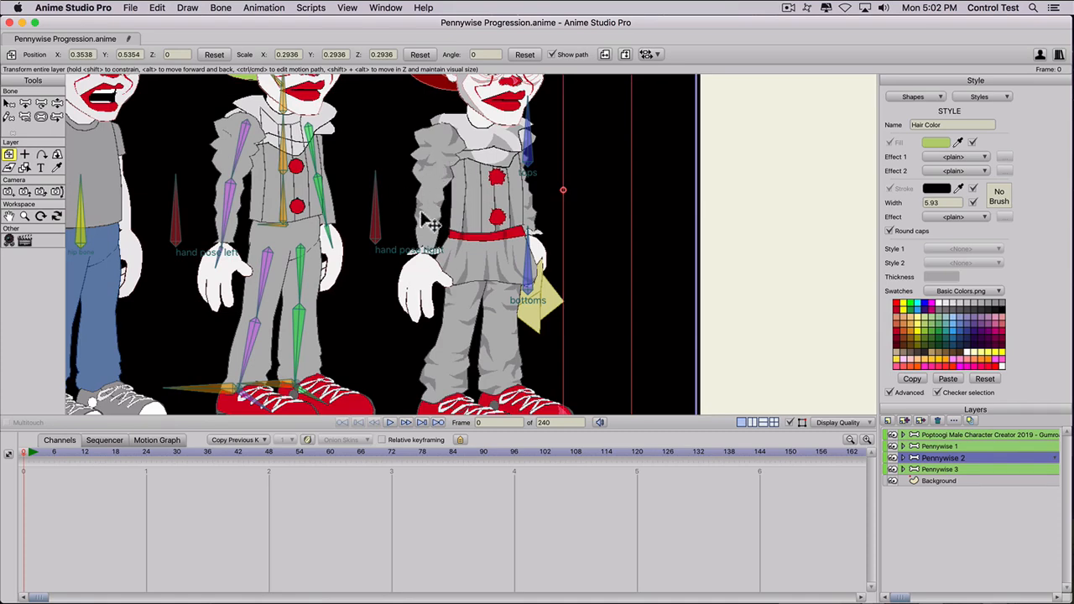
scroll(482, 252, up, 2)
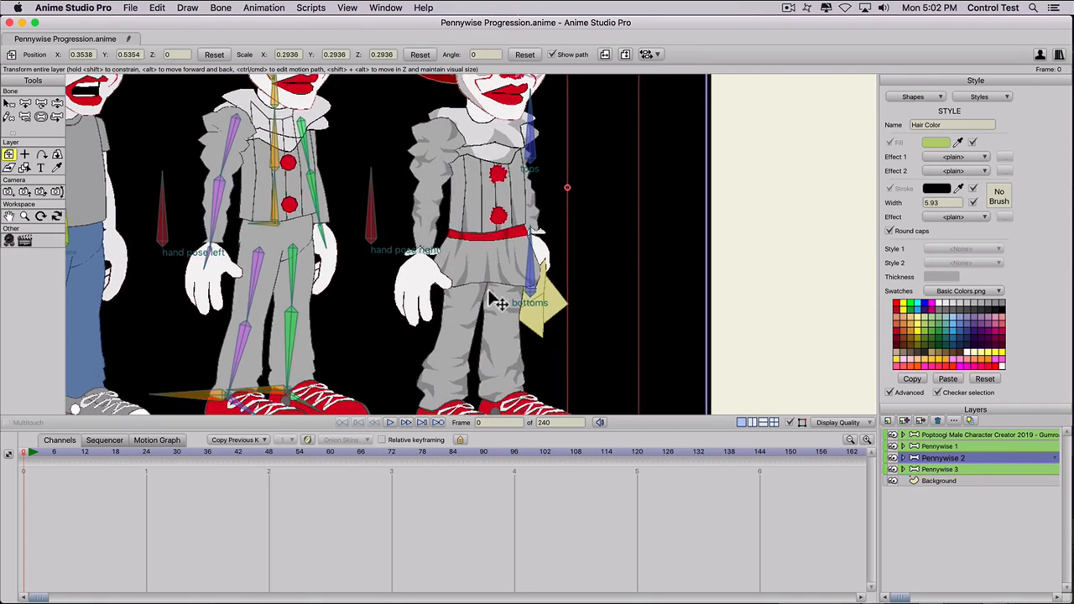
key(space)
click(481, 237)
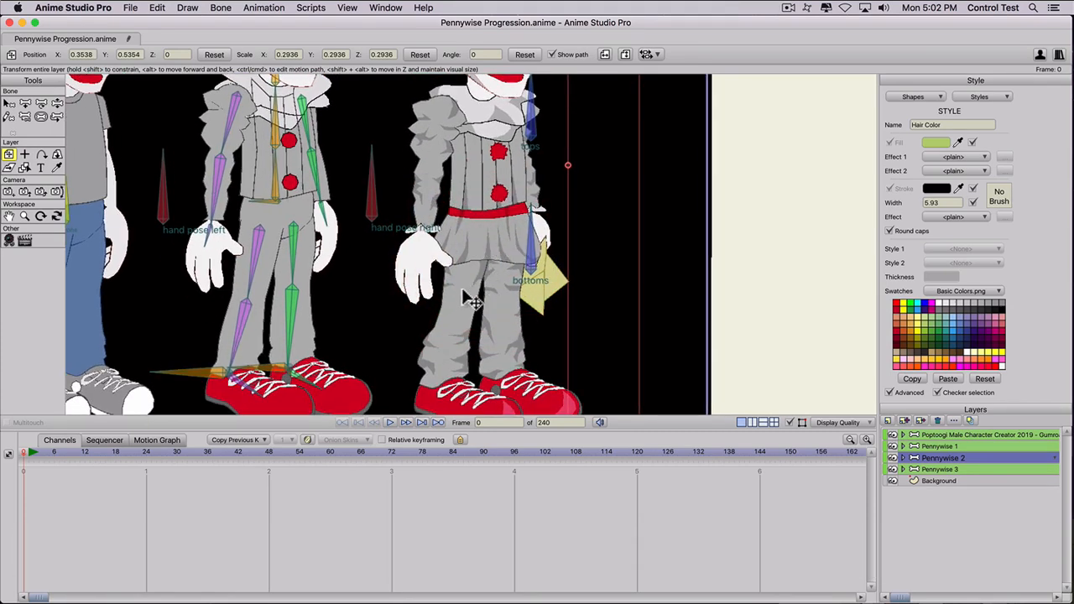
scroll(478, 251, up, 1)
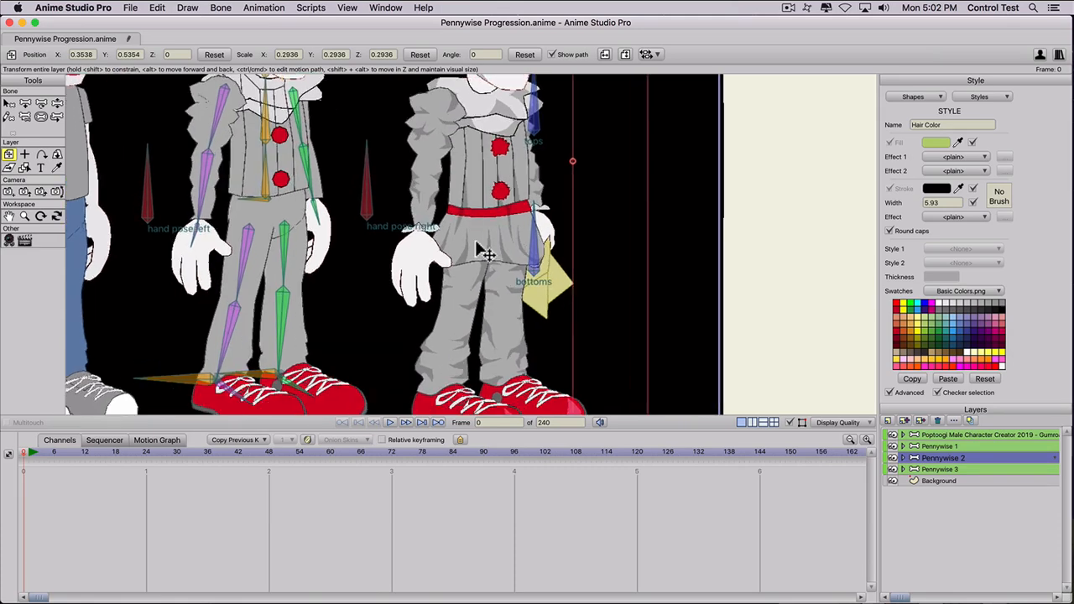
scroll(487, 251, up, 2)
scroll(487, 244, down, 3)
Step: Examine the shading on Pennywise 3's face, forehead and hair, and compare all the characters side by side
key(space)
drag(480, 192, 462, 269)
drag(478, 172, 475, 262)
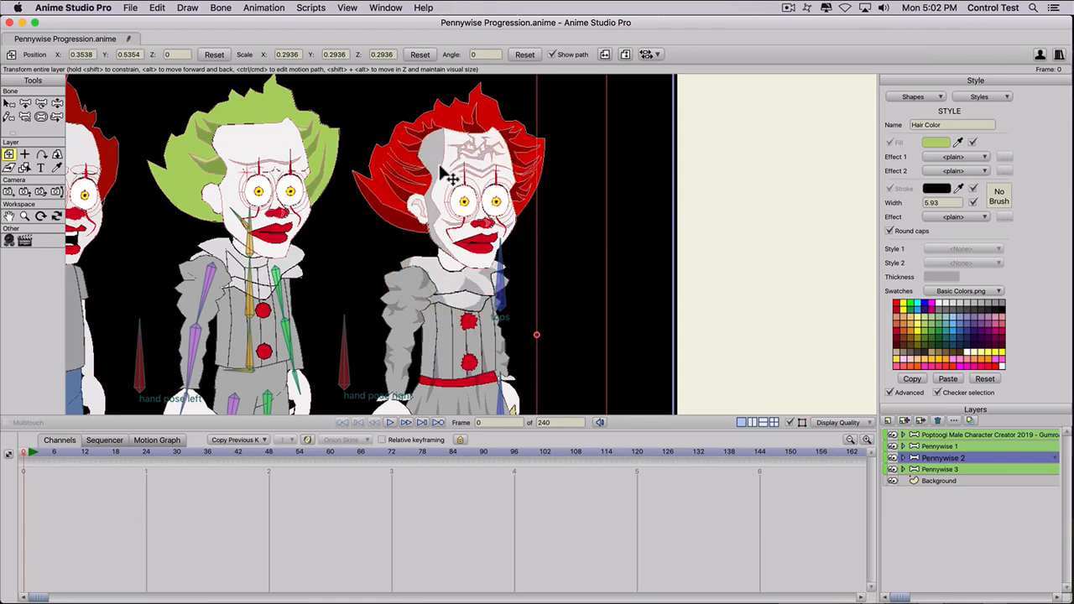
scroll(403, 206, down, 3)
scroll(420, 212, up, 2)
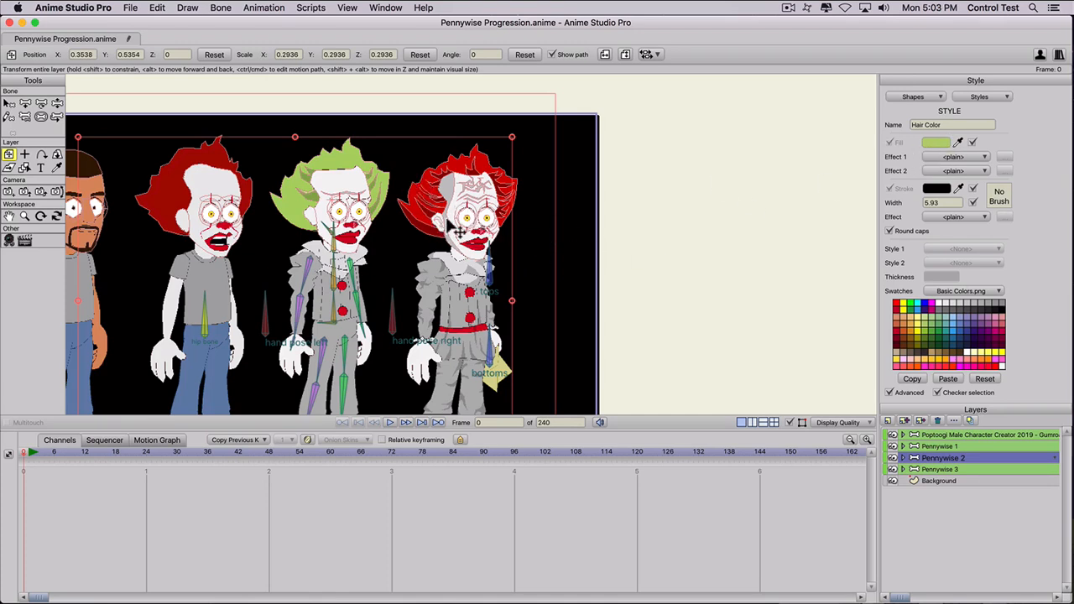
Step: Try a different fill on the last Hair Color style in the styles list and undo it
click(980, 96)
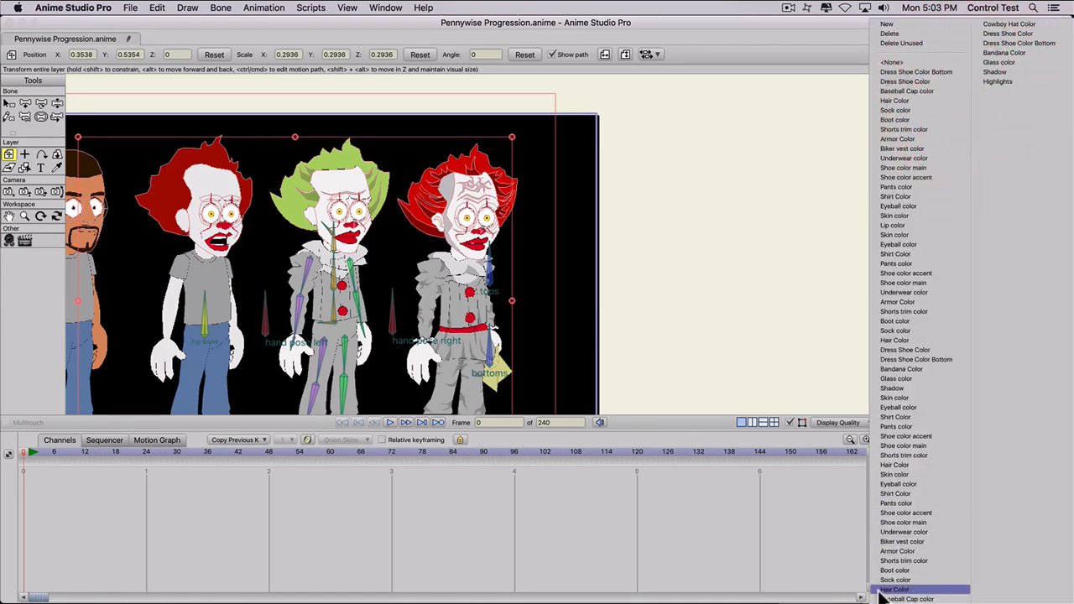
click(895, 590)
click(932, 321)
key(super+z)
Step: Try a dark green fill on Pennywise 1's Hair Color style and undo the colour changes
click(978, 97)
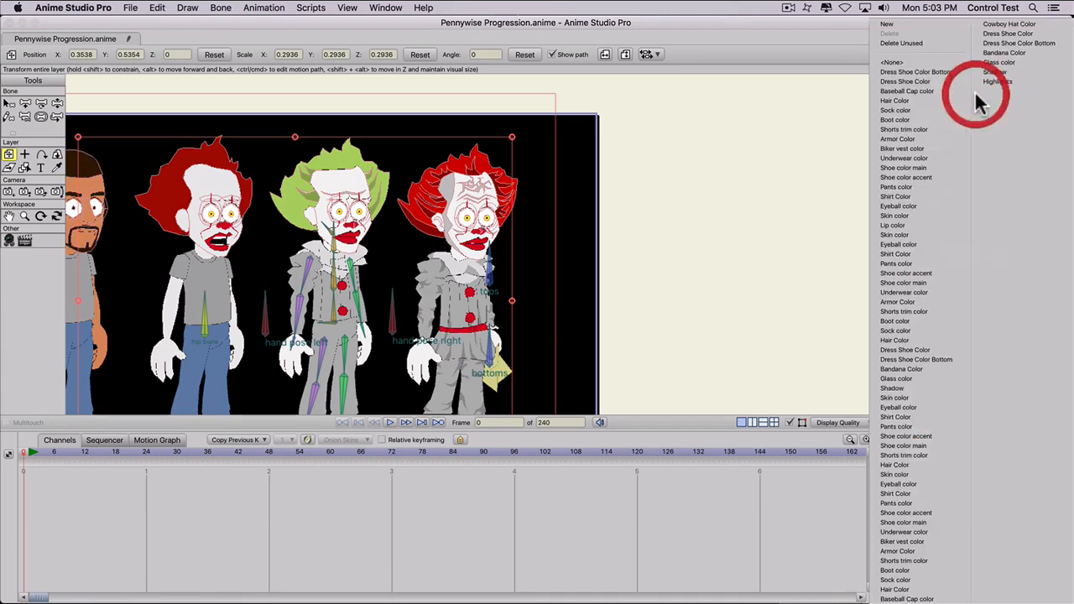
click(916, 99)
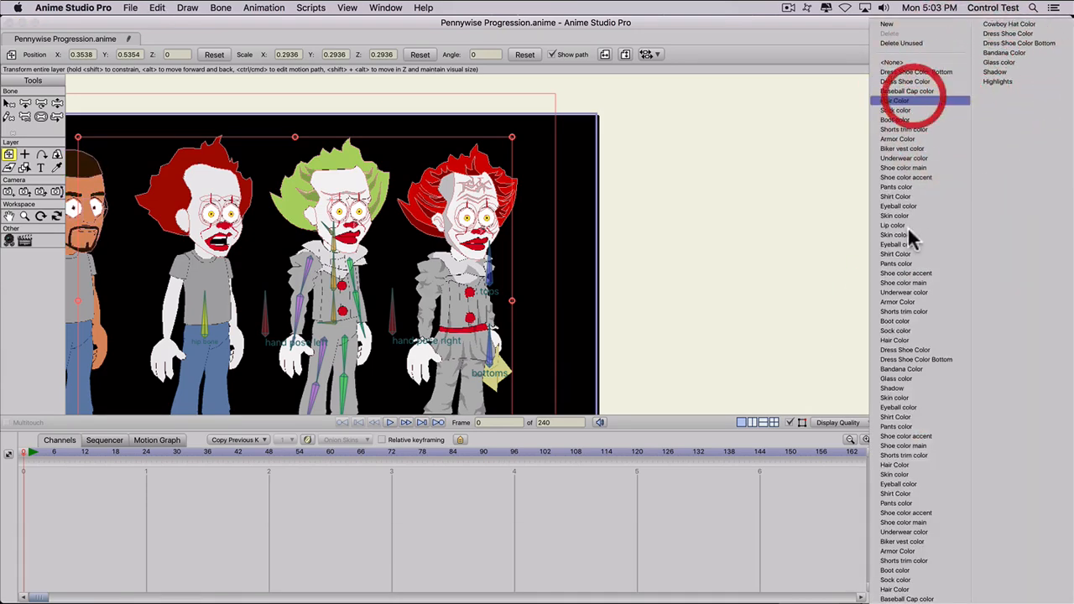
click(923, 315)
click(927, 331)
key(super+z)
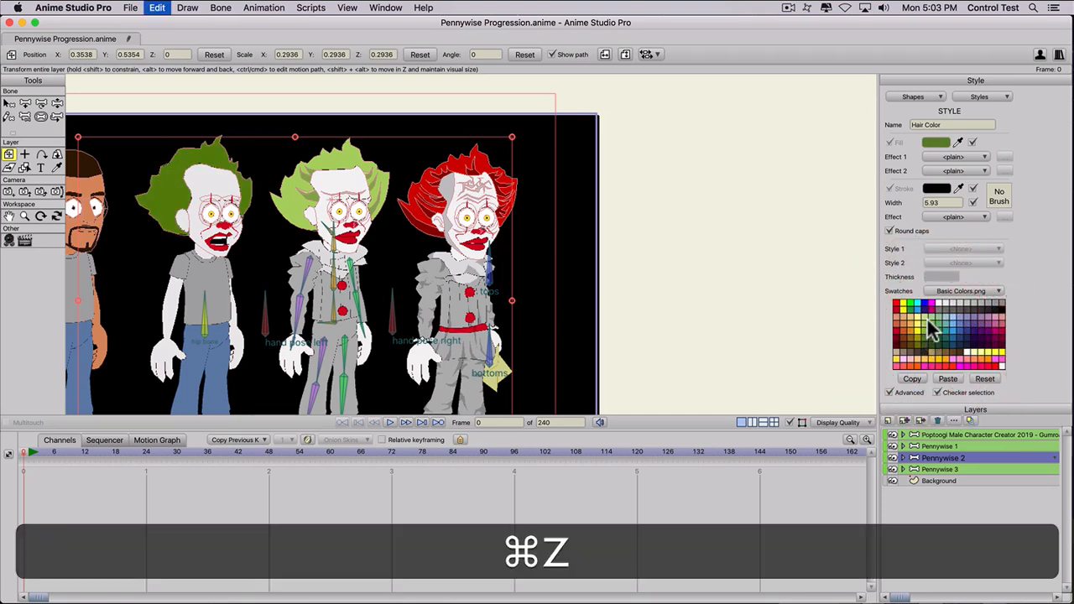
key(super+z)
Step: Try another fill colour on a Pants color style and undo it
click(977, 94)
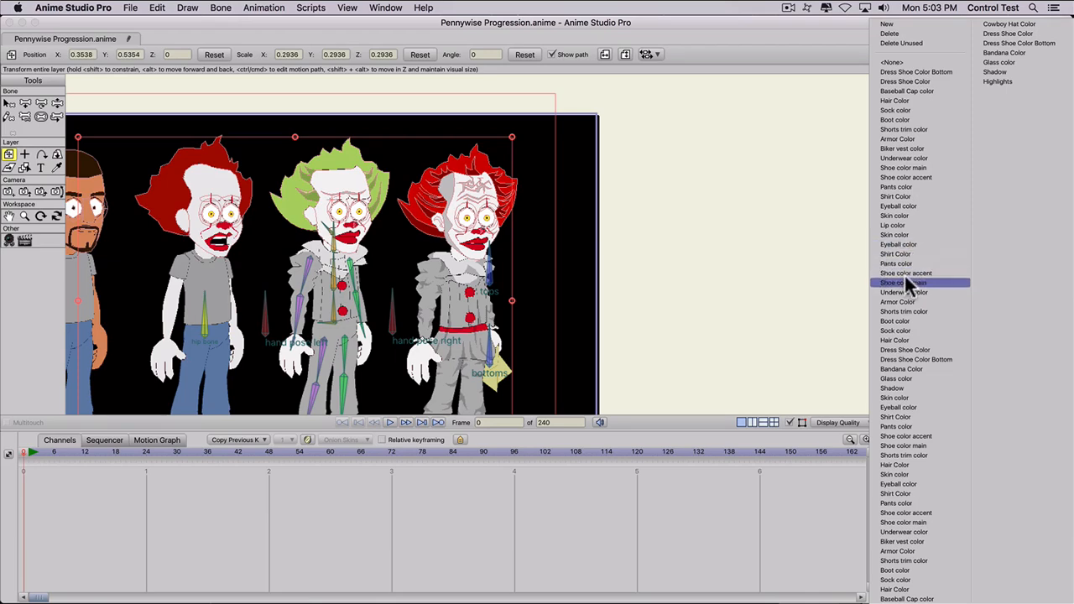
click(910, 360)
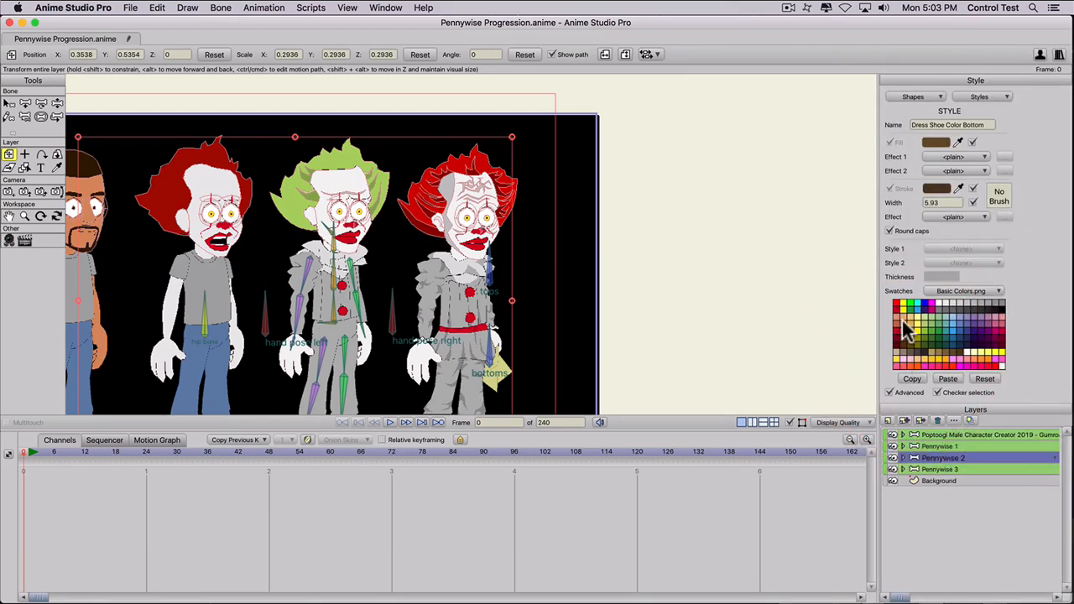
click(965, 92)
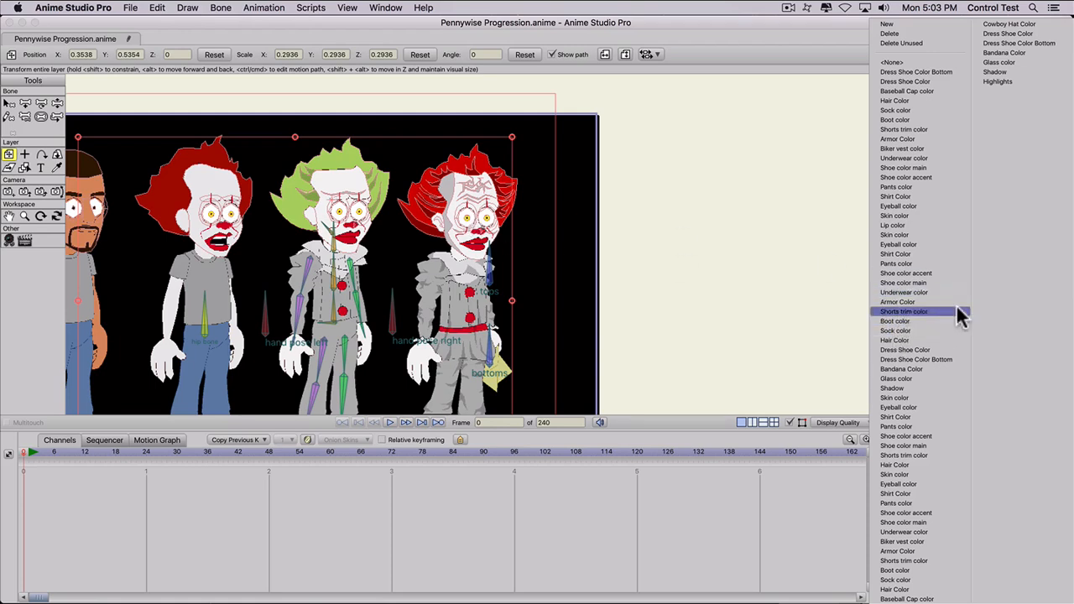
click(897, 263)
drag(921, 328, 933, 348)
key(super+z)
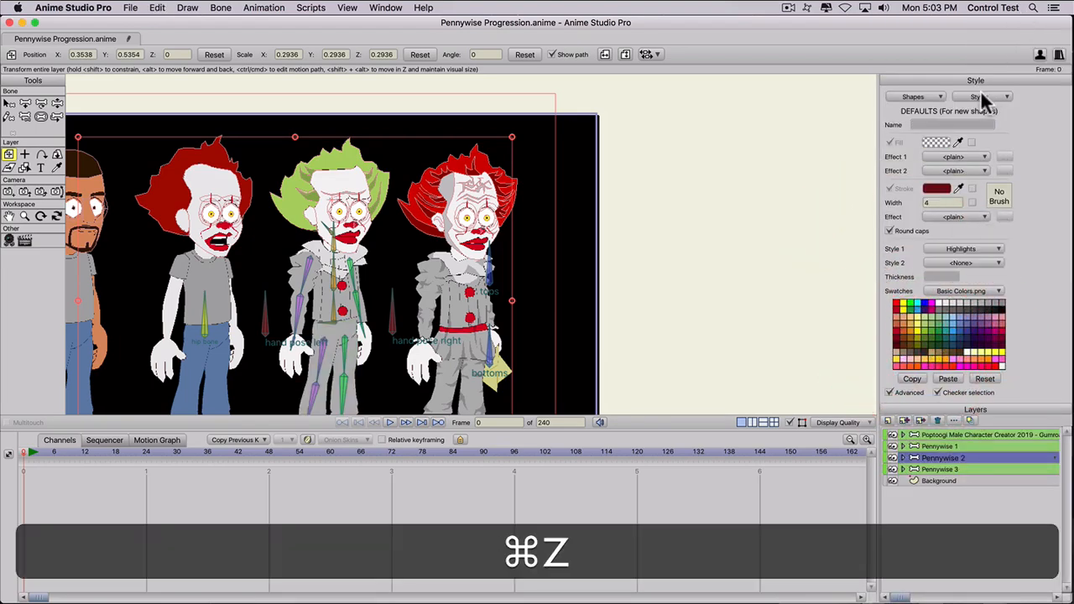
Step: Set the fill of Pennywise 3's Shirt Color style to orange and change it to black
click(980, 94)
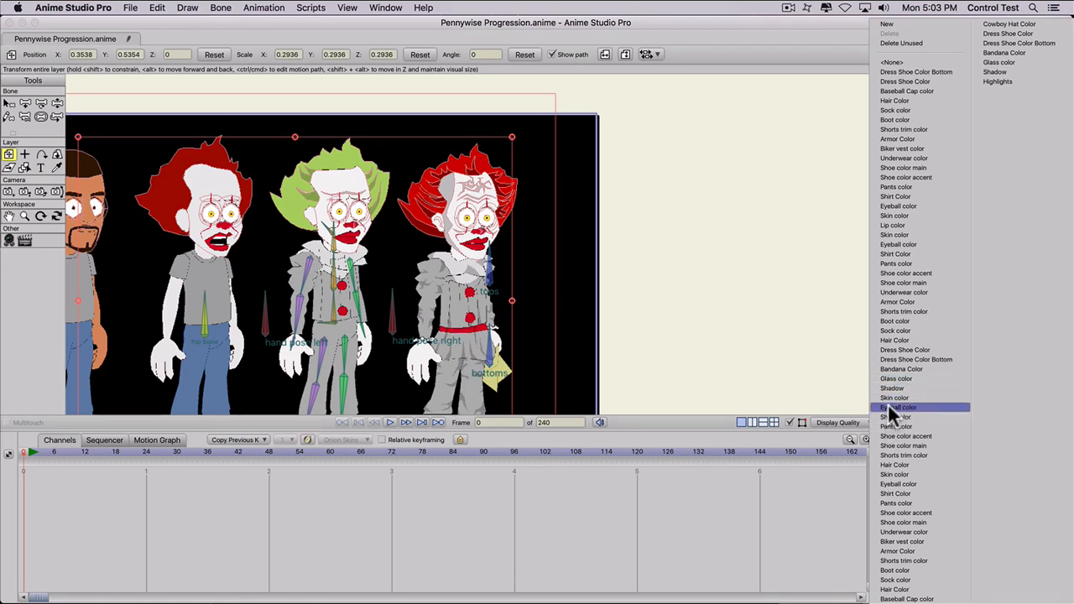
mouse_move(910, 328)
mouse_down()
mouse_move(928, 333)
mouse_move(913, 333)
mouse_up()
scroll(458, 333, up, 3)
scroll(458, 333, up, 2)
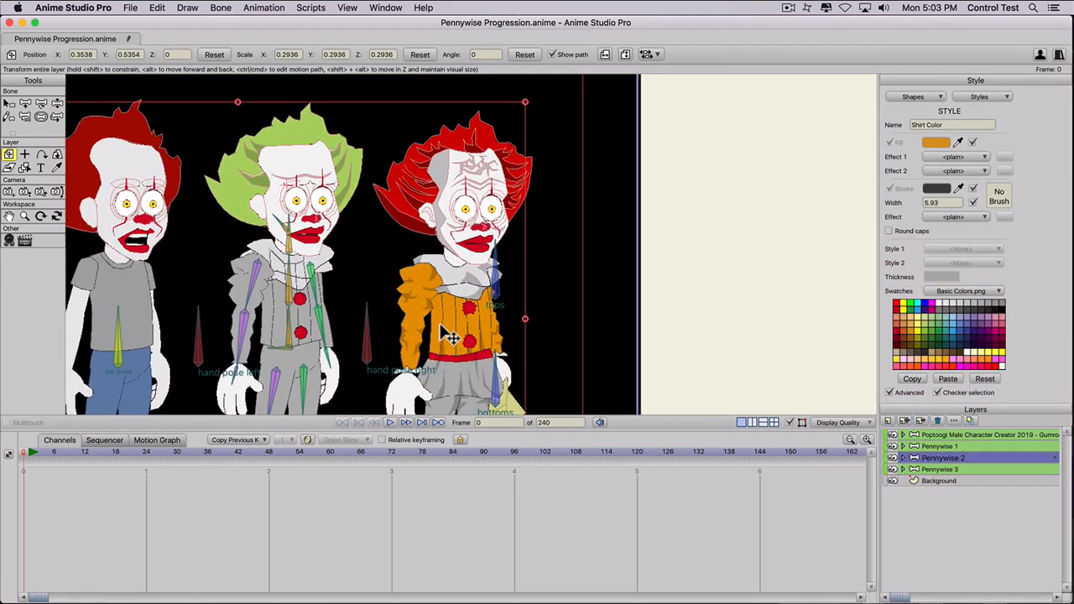
mouse_move(947, 311)
mouse_down()
mouse_move(943, 342)
mouse_move(923, 330)
mouse_move(930, 304)
mouse_move(952, 334)
mouse_move(947, 327)
mouse_up()
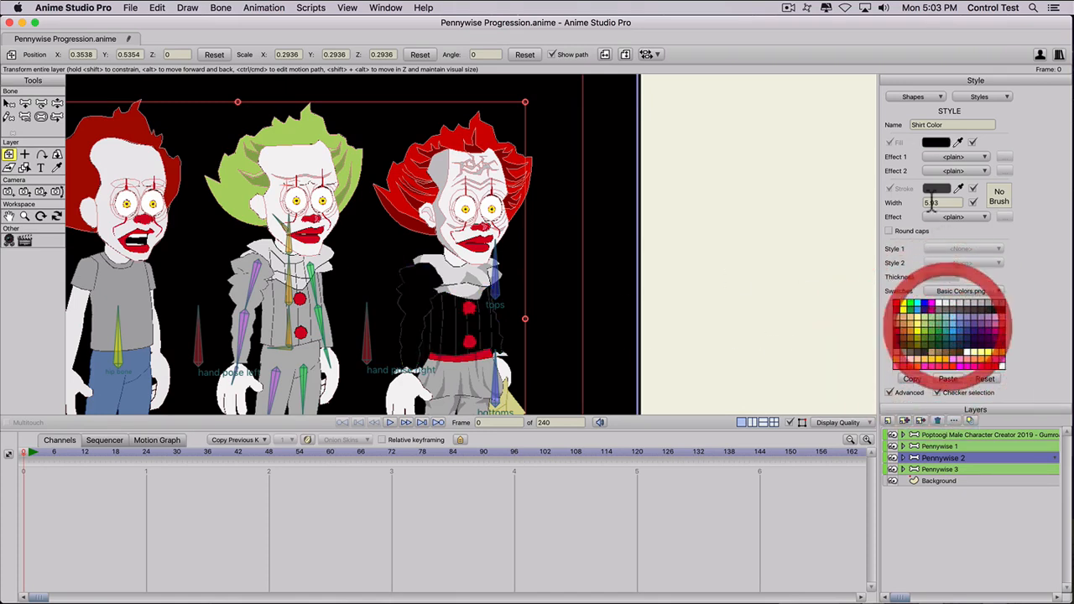
Step: Undo the fill changes made to Pennywise 3's Shirt Color style
key(super+z)
key(super+z)
key(super+z)
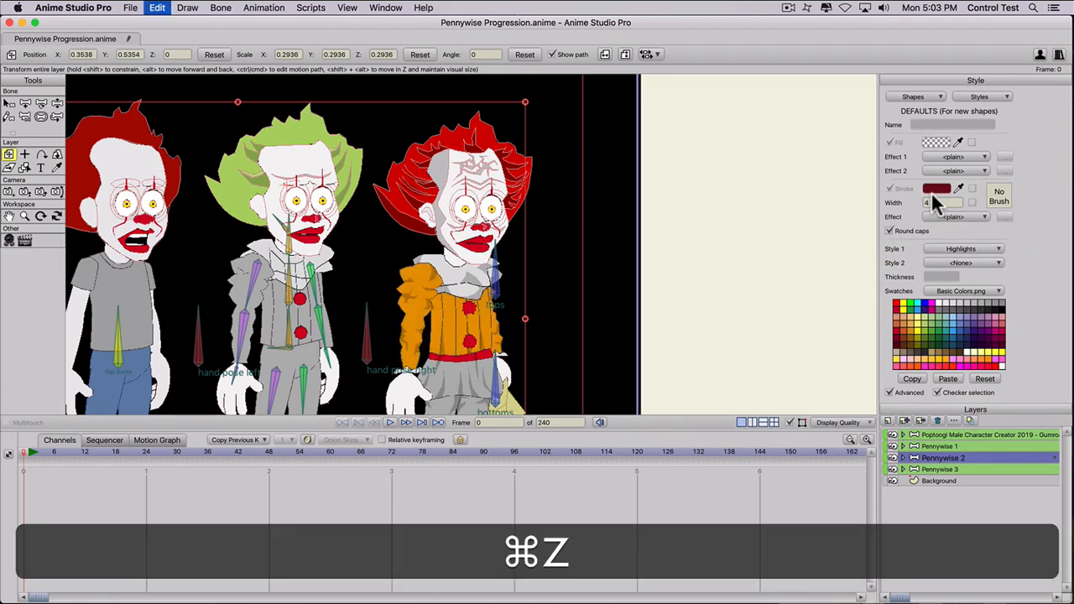
scroll(485, 222, down, 2)
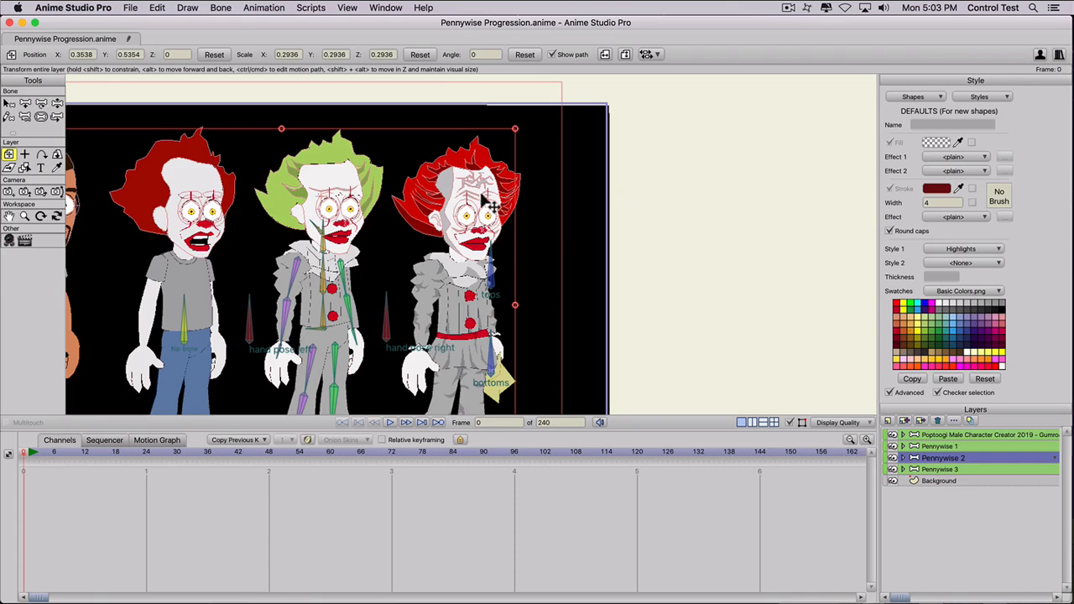
scroll(466, 364, up, 1)
scroll(445, 323, up, 1)
scroll(423, 314, down, 3)
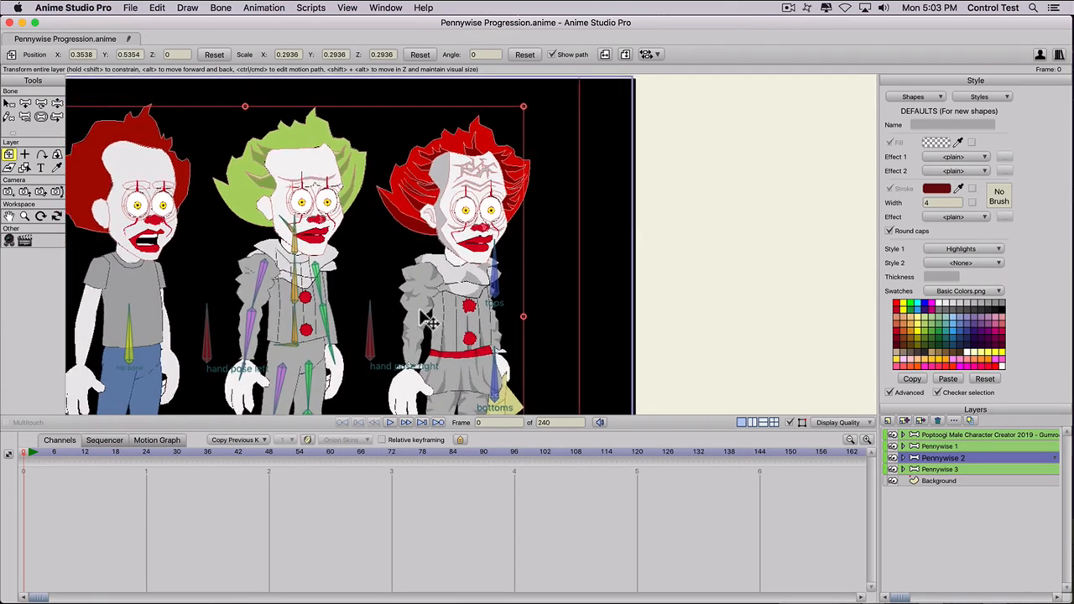
key(space)
drag(379, 321, 546, 229)
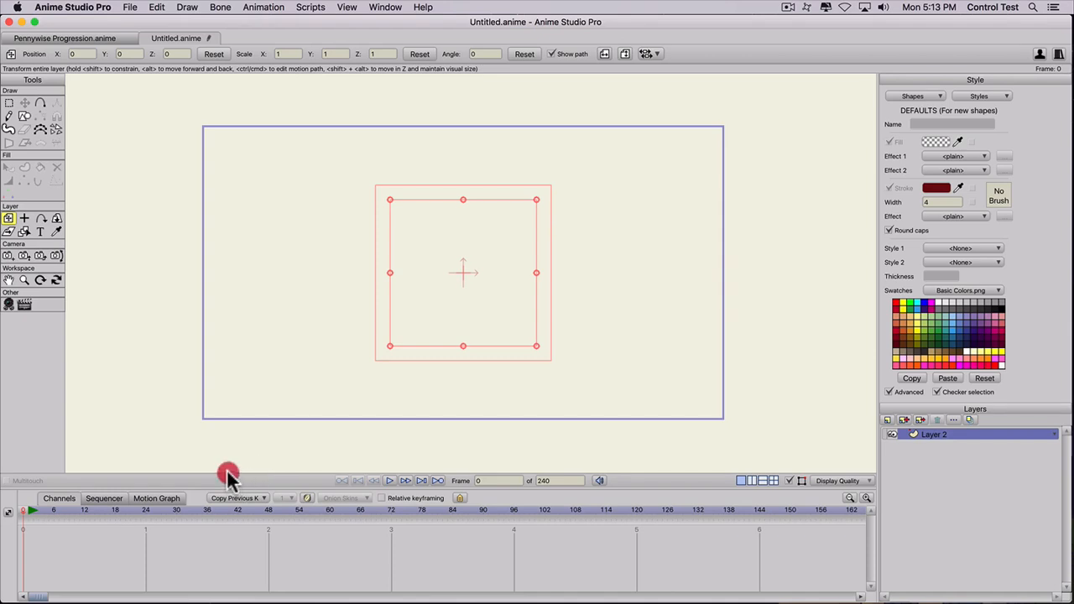
Step: Import the Poptoogi Male Character Creator 2019 object from its Anime file on the Desktop into the untitled project
click(130, 7)
mouse_move(138, 222)
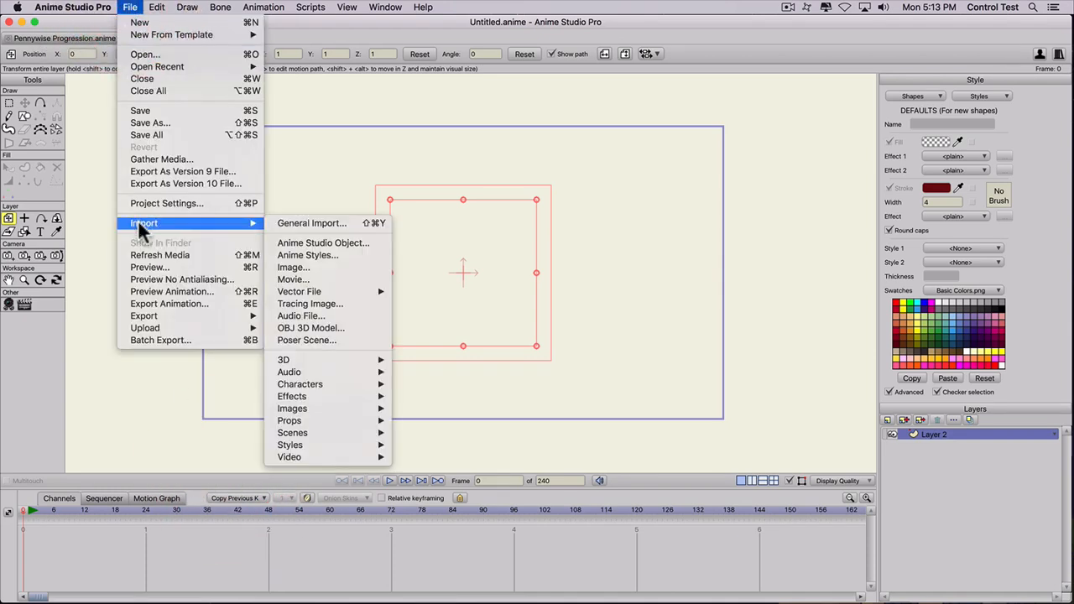
click(319, 243)
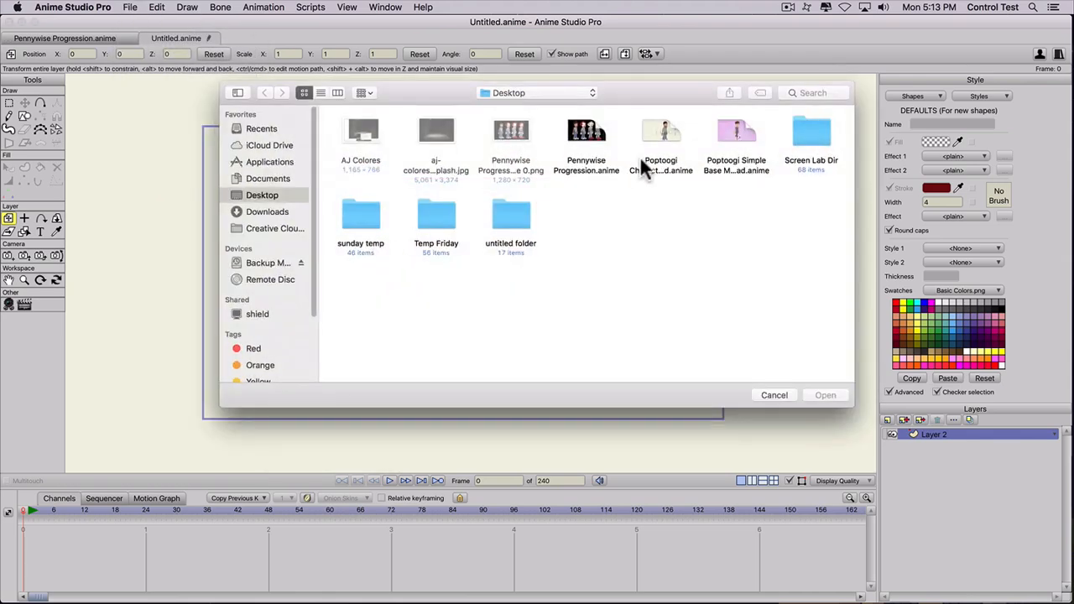
click(659, 130)
click(820, 394)
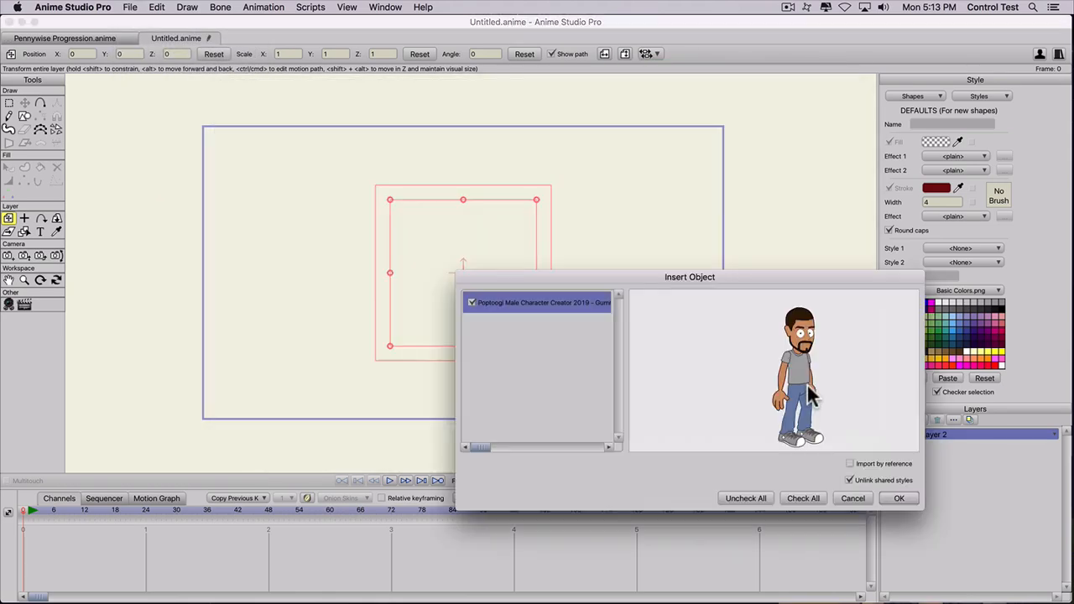
click(891, 500)
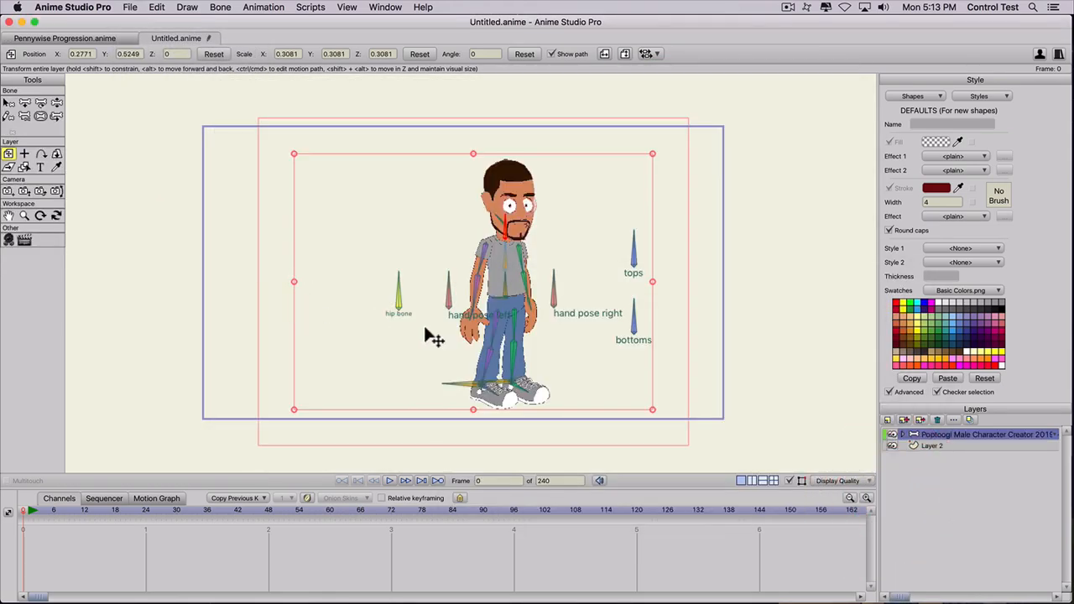
Step: Add a group layer and place the Poptoogi Male Character Creator 2019 layer inside it
click(887, 420)
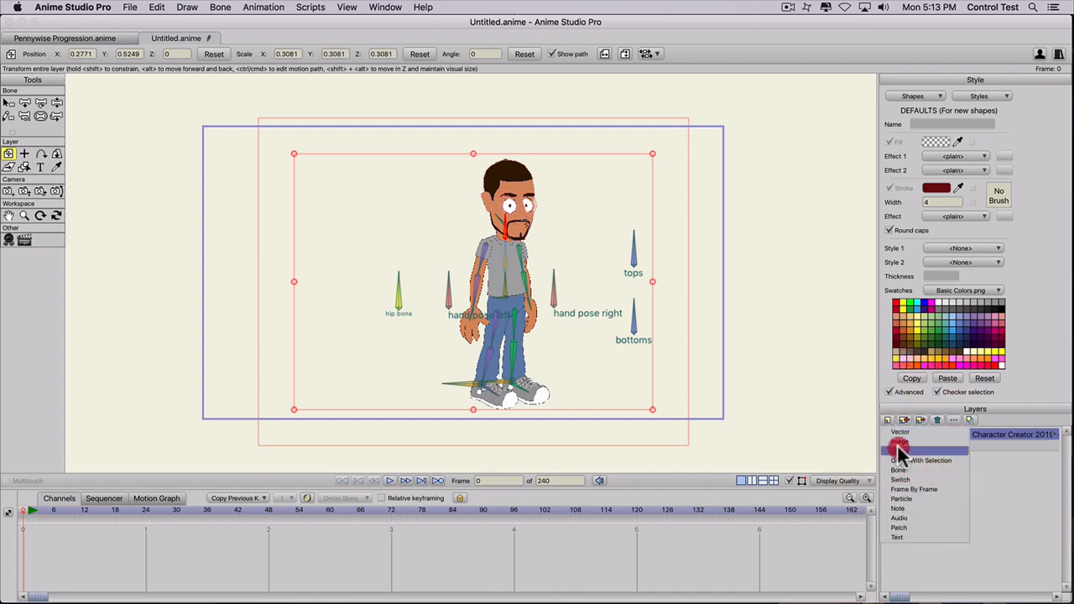
click(901, 452)
click(932, 443)
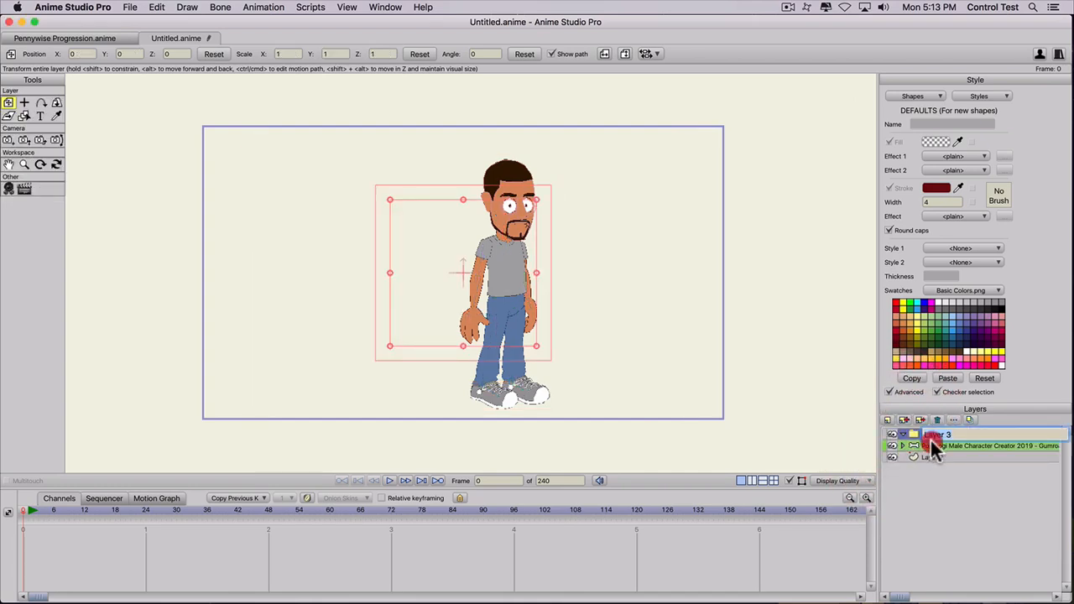
drag(932, 441, 930, 434)
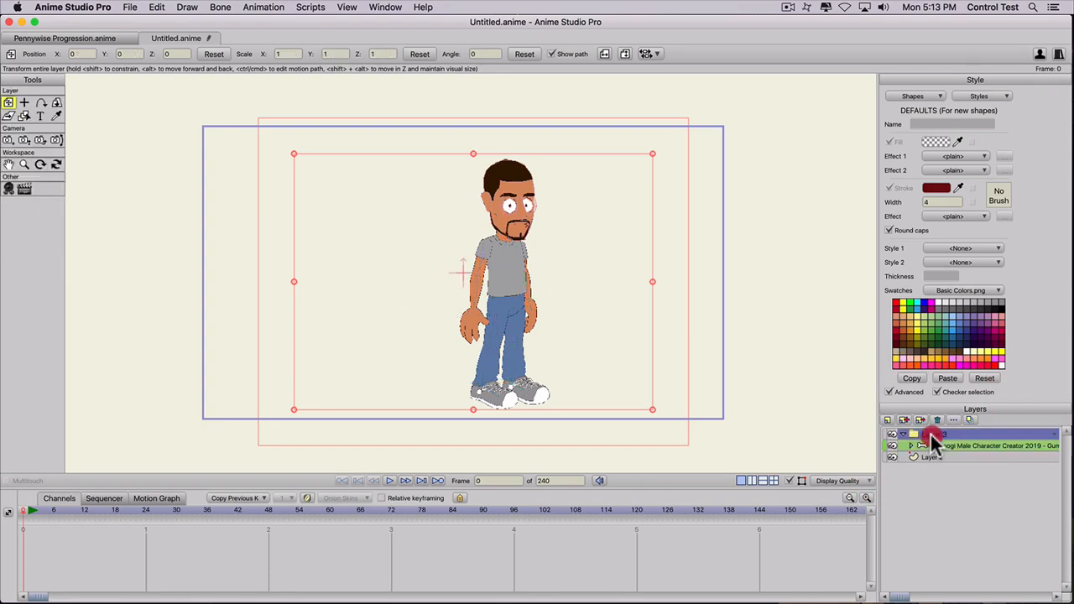
Step: Rename the new group layer as Movement poptoogi
double_click(930, 433)
text(Move)
key(BackSpace)
text(vement )
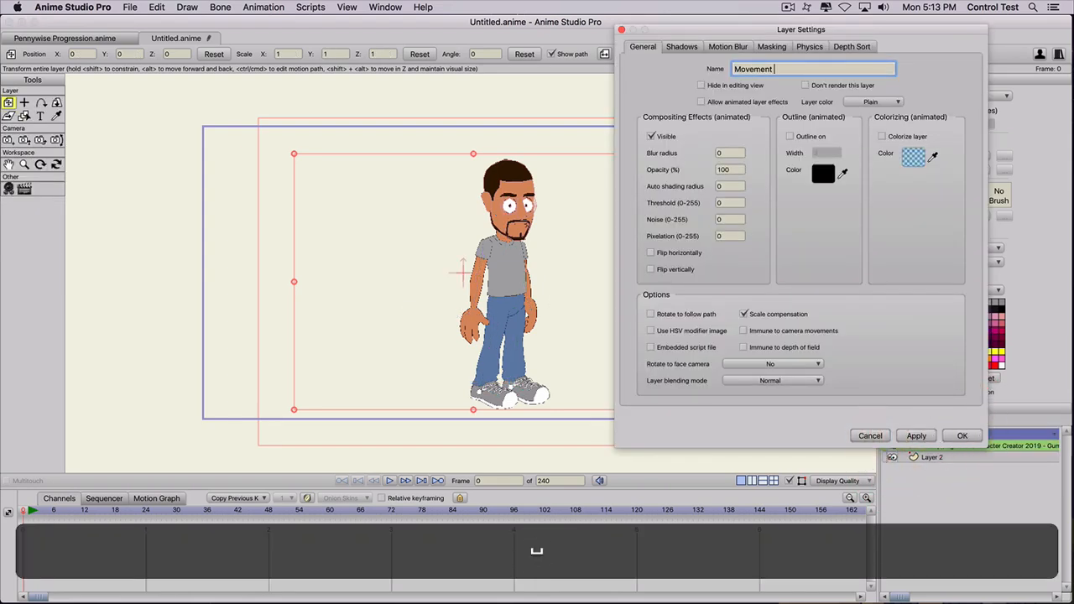
text(poptoogl)
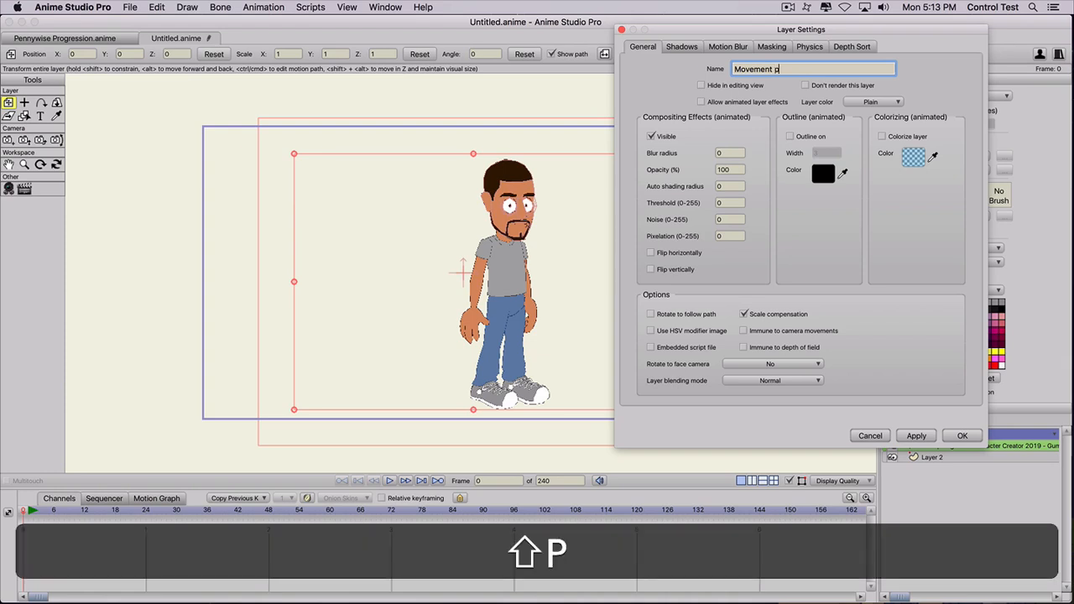
key(Return)
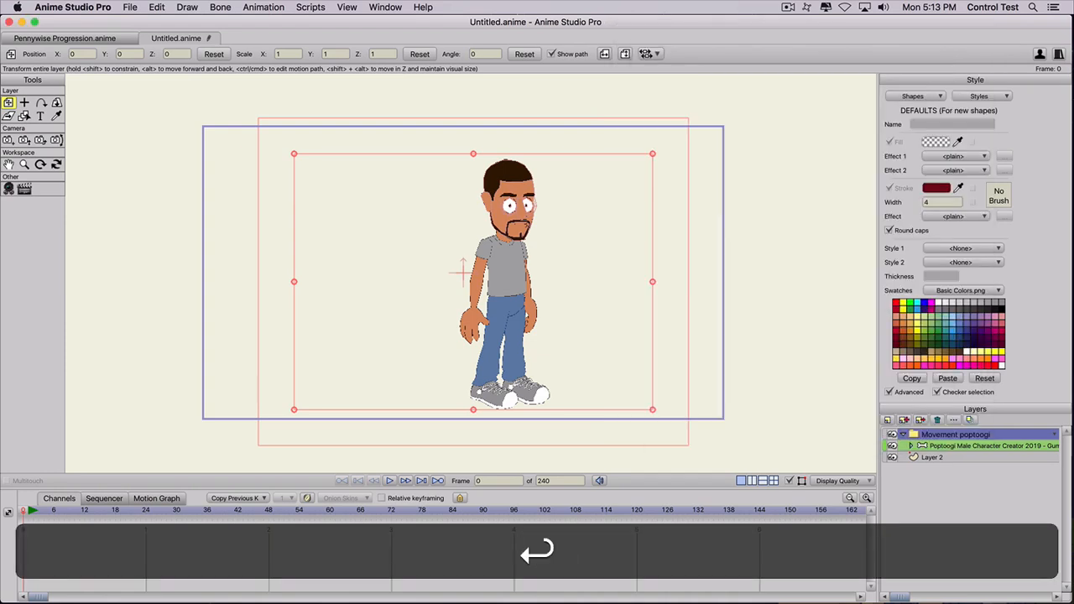
Step: Move the Movement poptoogi group horizontally out of the frame past its left edge, to about X -2.64
click(932, 436)
click(2, 100)
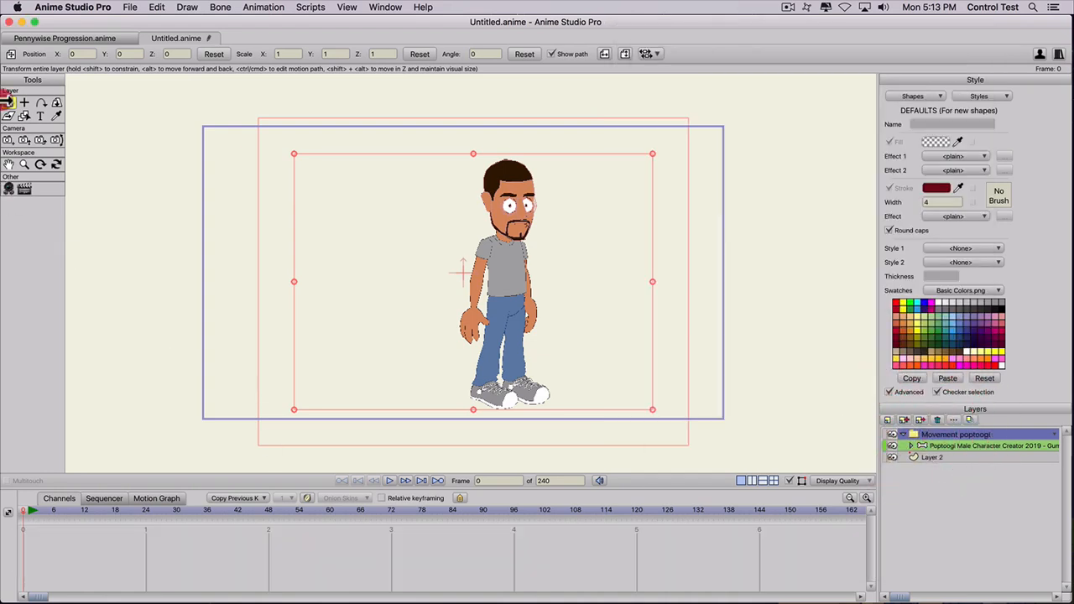
drag(480, 302, 99, 303)
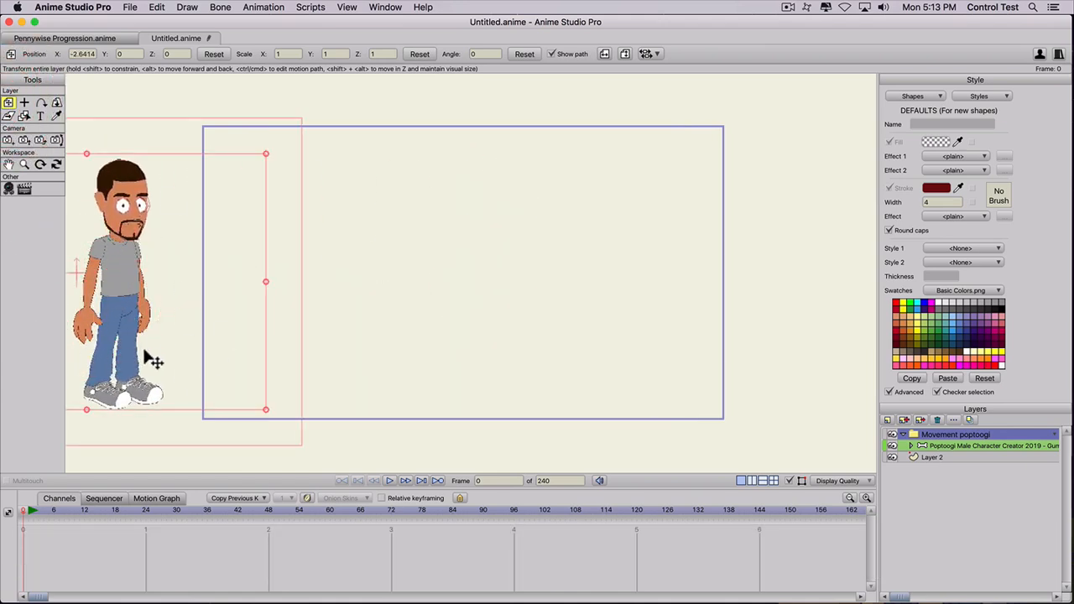
scroll(153, 278, down, 2)
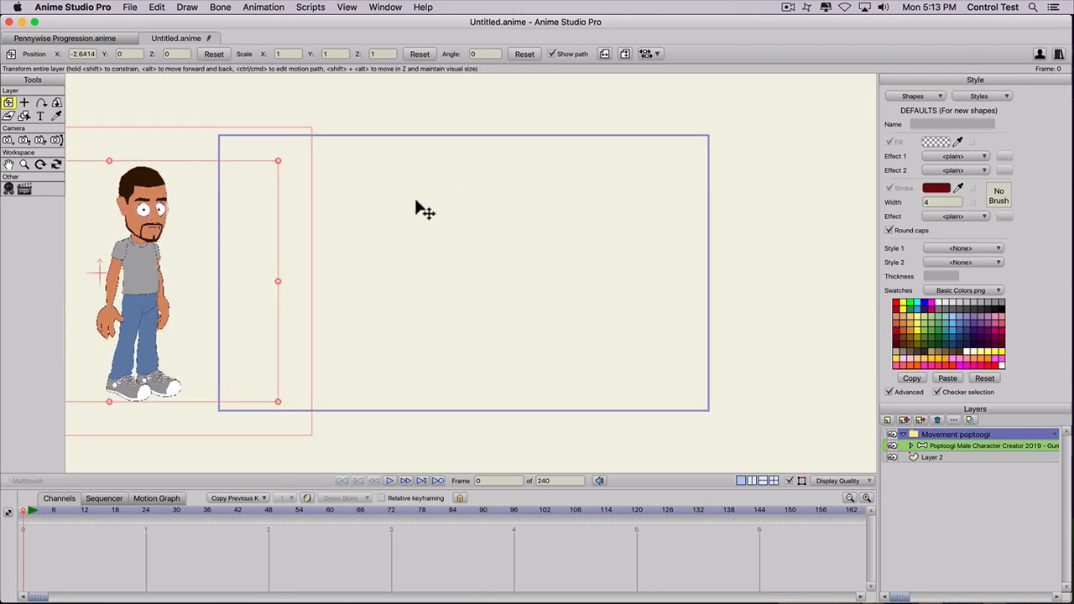
Step: Import only the Pennywise 3 object from Pennywise Progression.anime into the scene
click(131, 6)
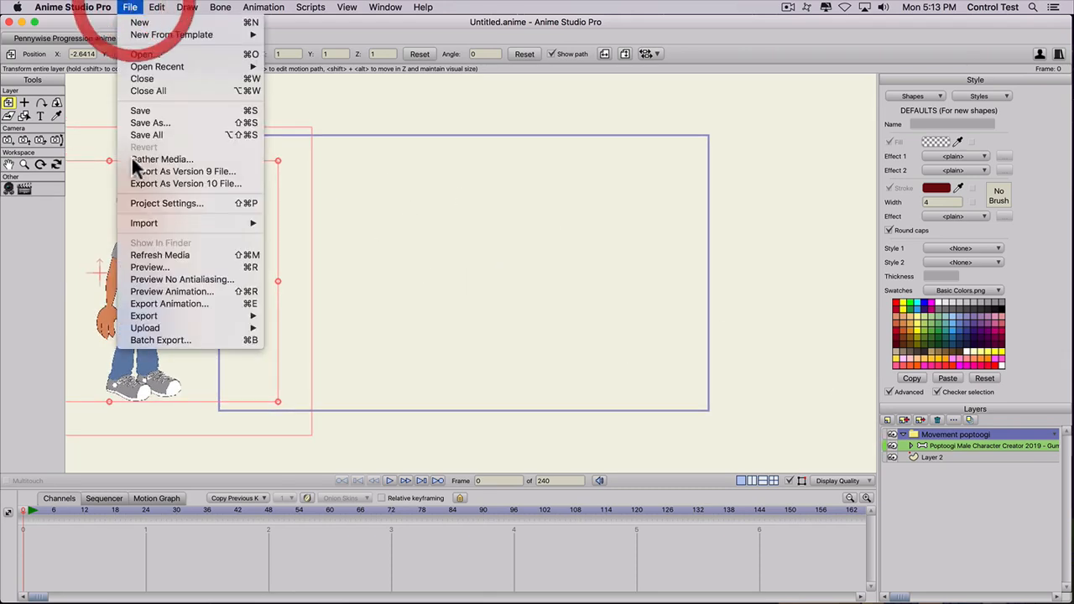
mouse_move(144, 220)
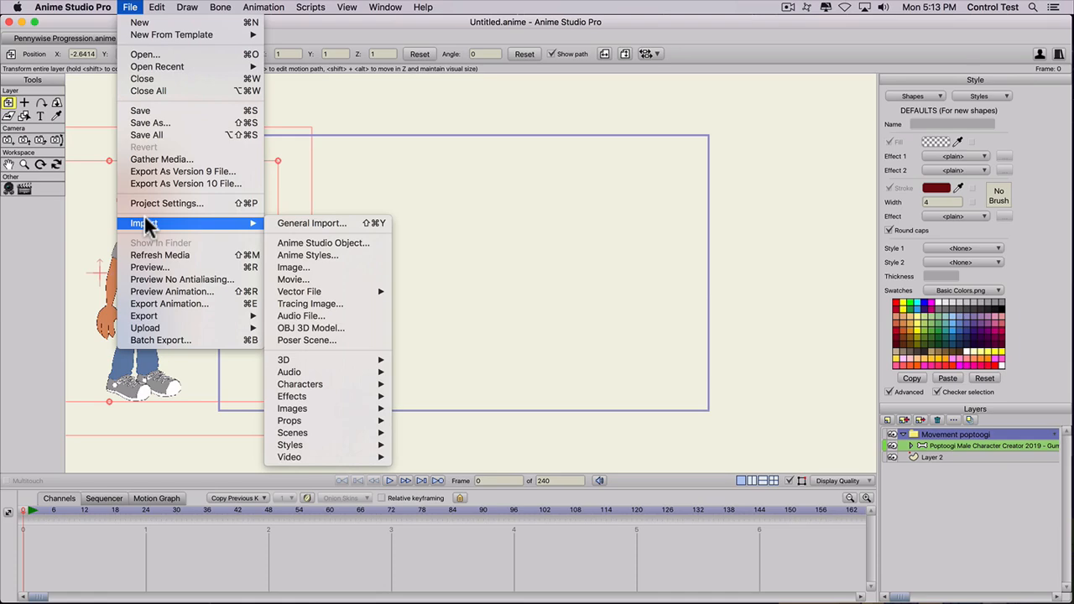
click(346, 244)
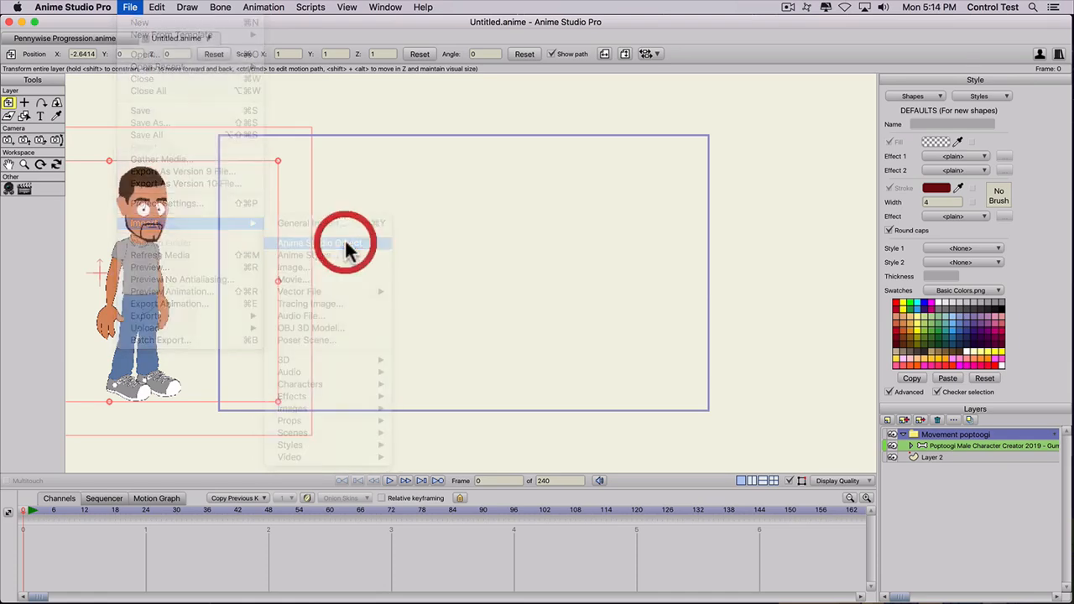
click(584, 138)
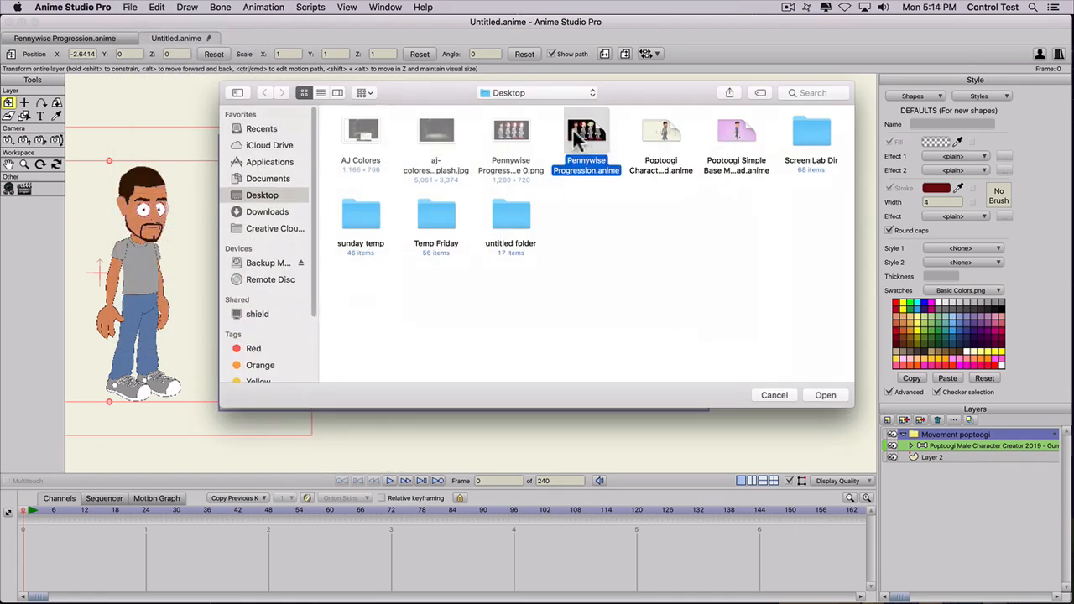
click(821, 398)
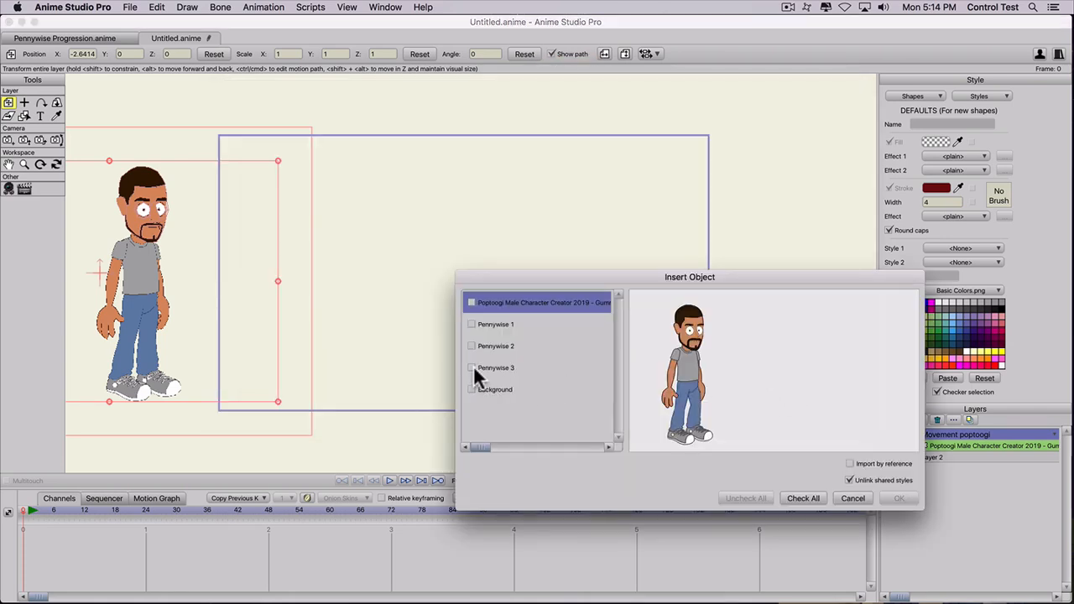
click(471, 368)
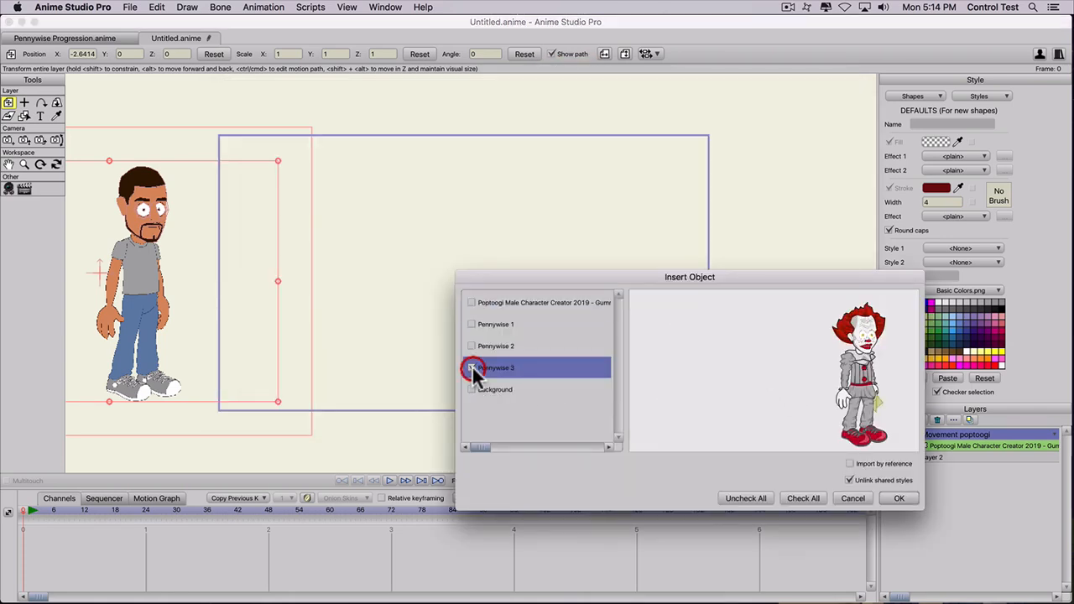
click(900, 499)
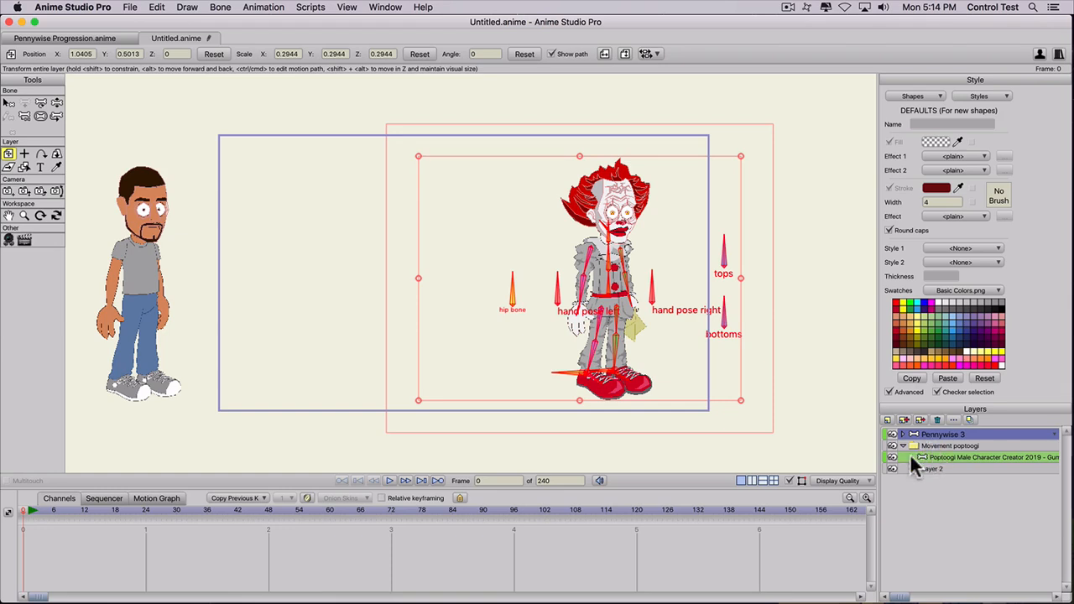
Step: Add another group layer and place the Pennywise 3 layer inside it
click(887, 419)
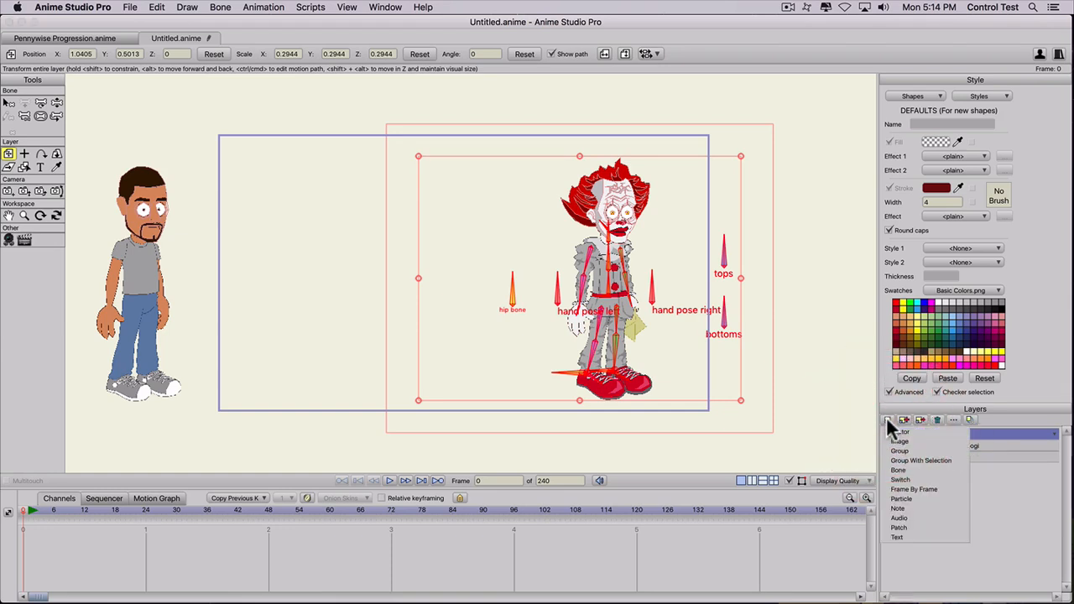
click(921, 449)
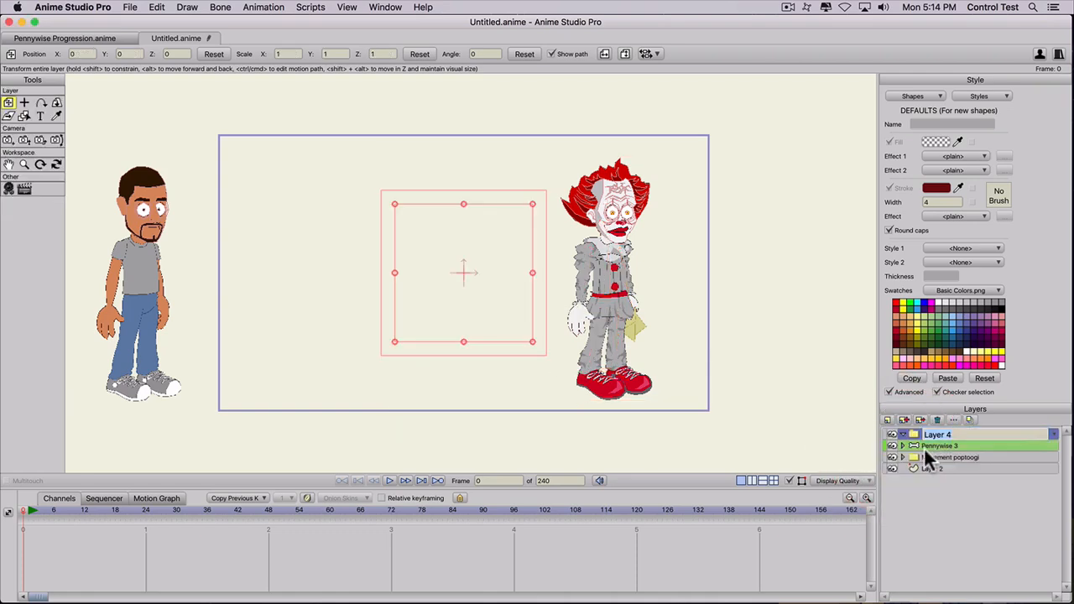
click(942, 445)
click(940, 435)
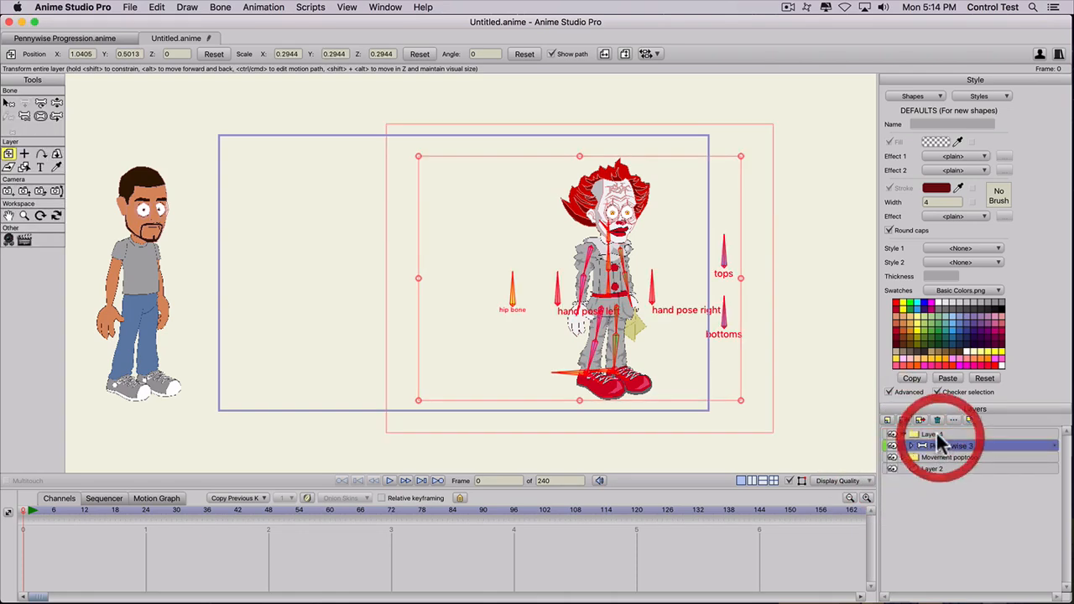
Step: Rename the group containing Pennywise 3 as Pennywise movement
double_click(935, 433)
text(Penn)
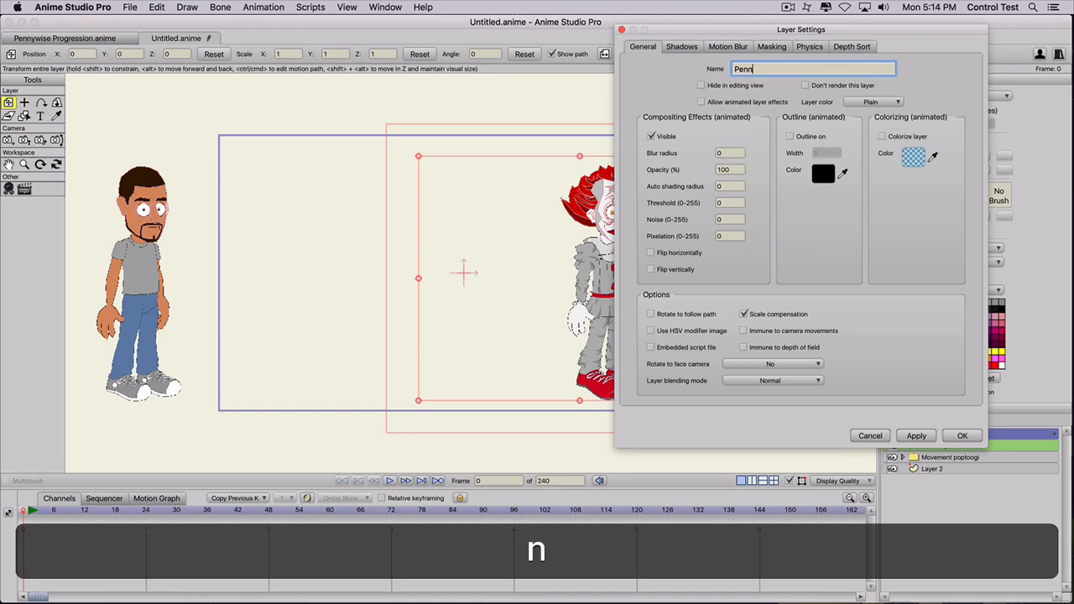
text(ywise movmen)
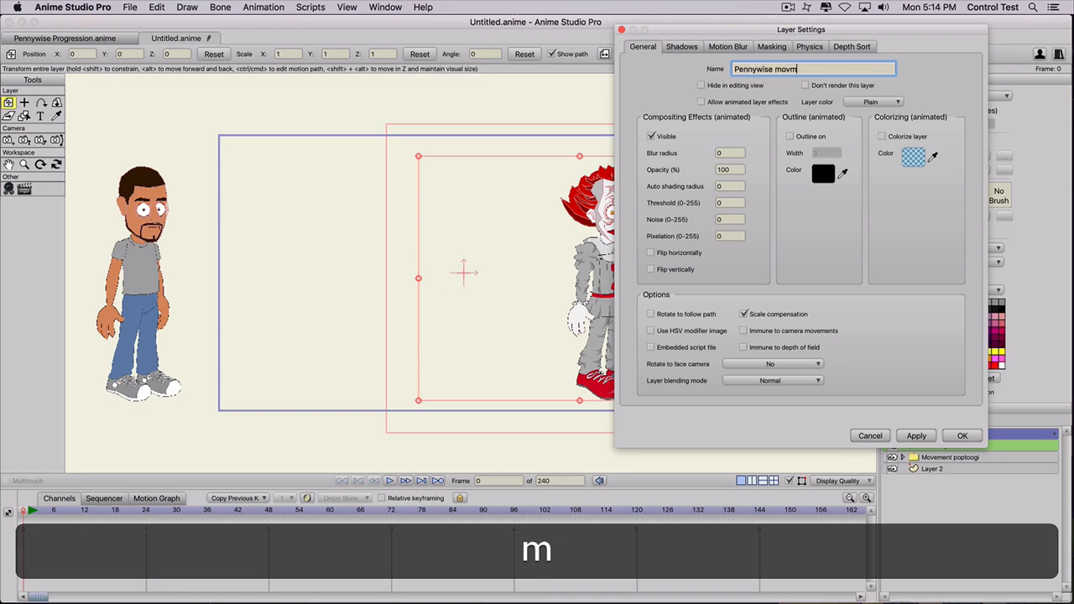
key(BackSpace)
key(BackSpace)
key(BackSpace)
key(BackSpace)
text(e)
key(BackSpace)
text(vement)
key(Return)
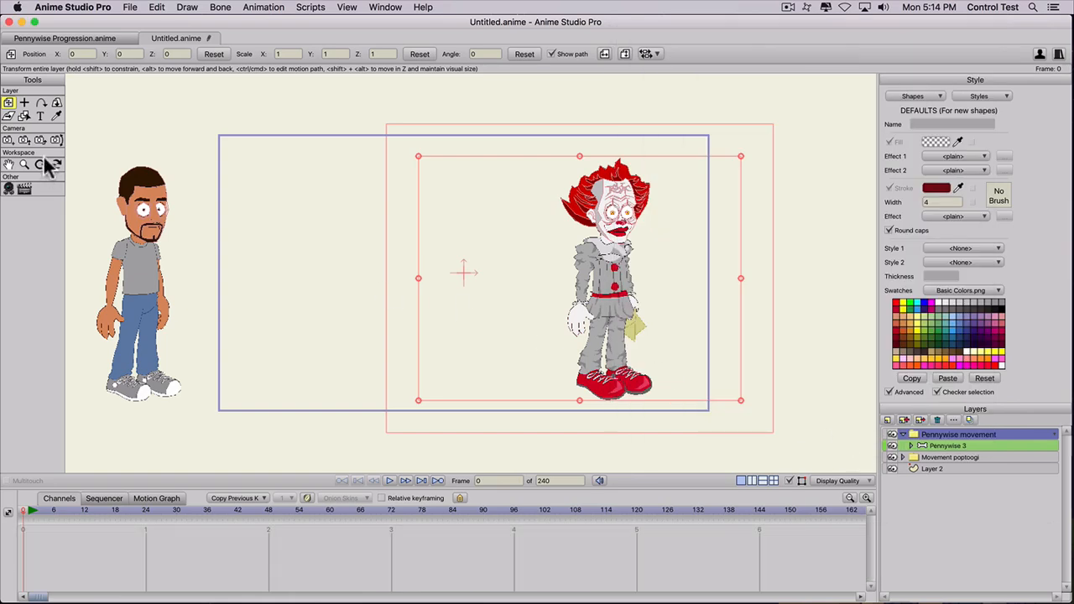
Step: Set the Pennywise movement group's origin on the clown's chest, at about X 1.09, Y 0.07
click(24, 101)
click(615, 263)
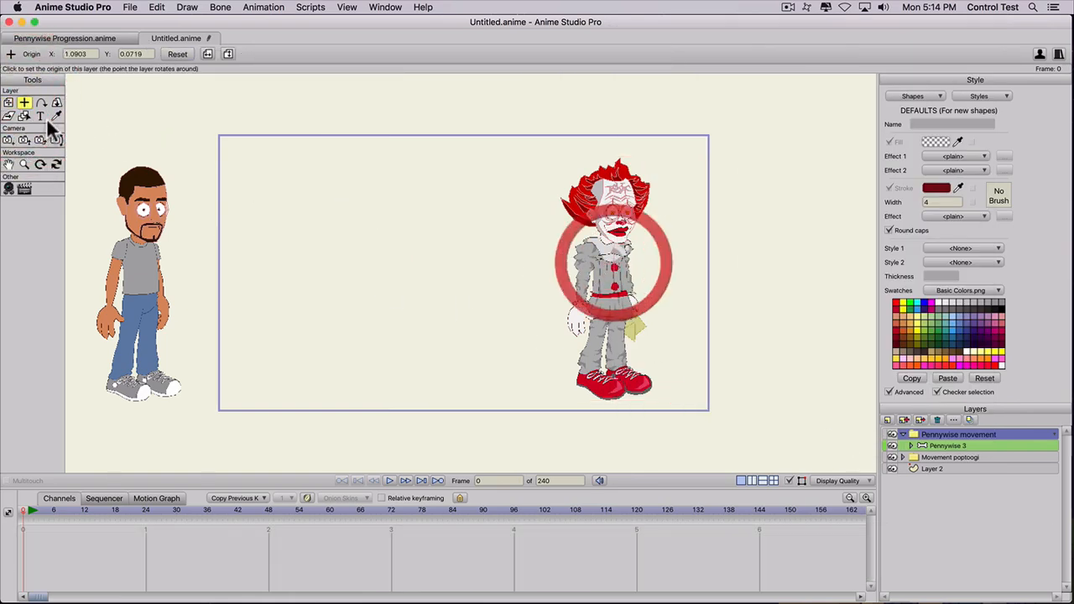
Step: Try moving the Pennywise movement group toward the centre of the frame and undo the move
click(8, 102)
drag(676, 292, 527, 241)
key(super+z)
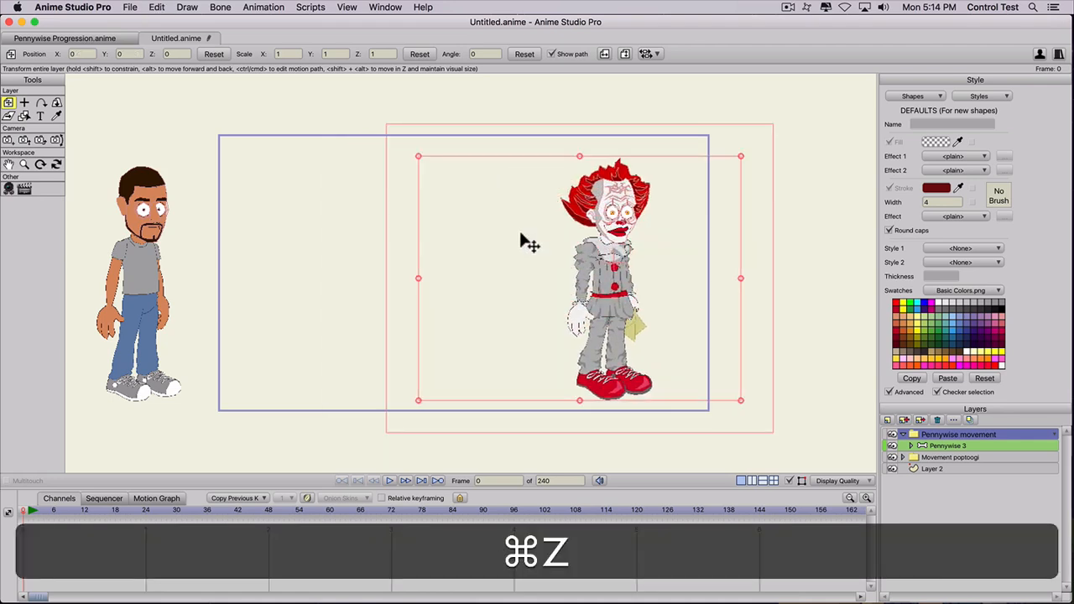
Step: Collapse the Pennywise movement group and import the Unsplash tunnel photo from the Desktop as an image layer
click(904, 434)
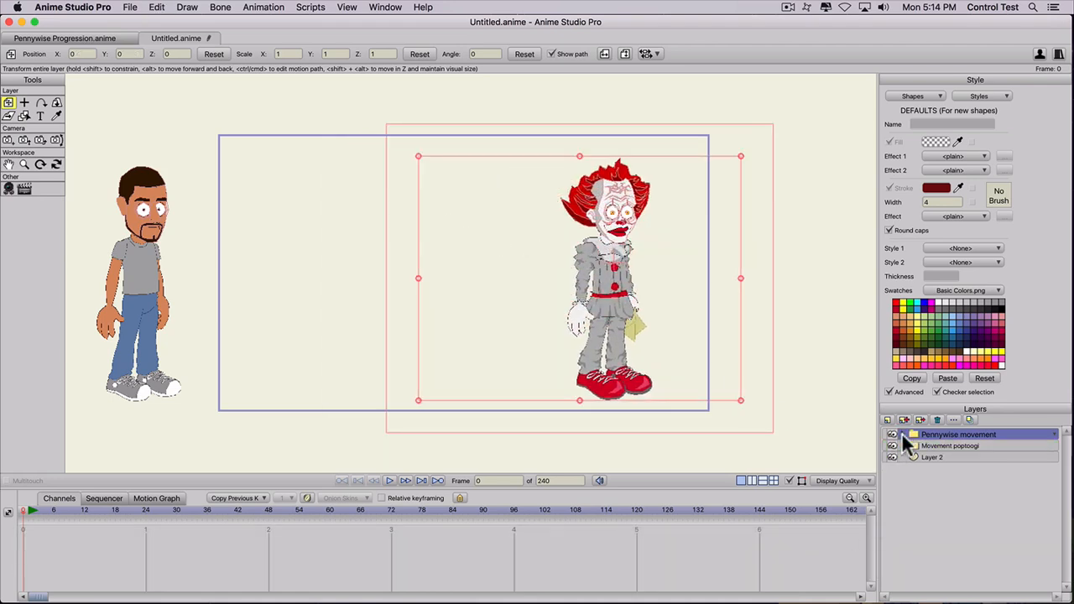
click(129, 7)
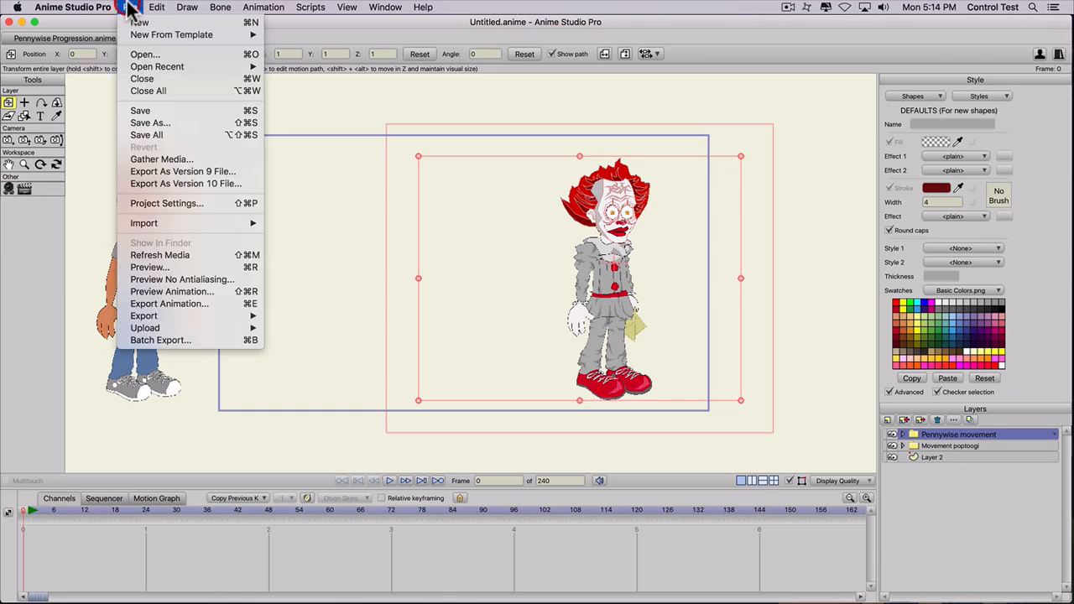
mouse_move(161, 223)
click(309, 262)
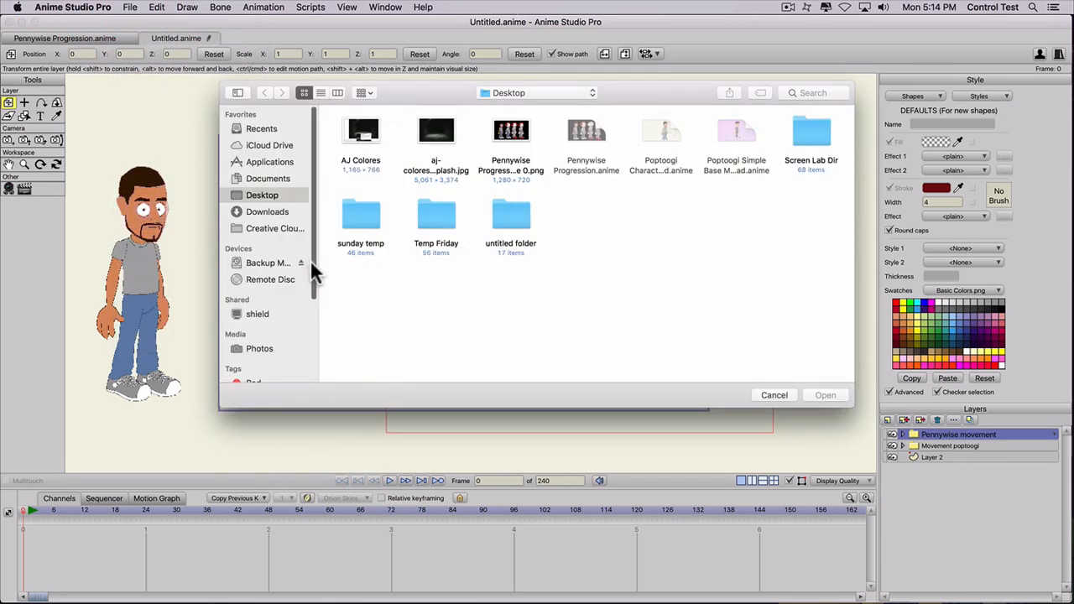
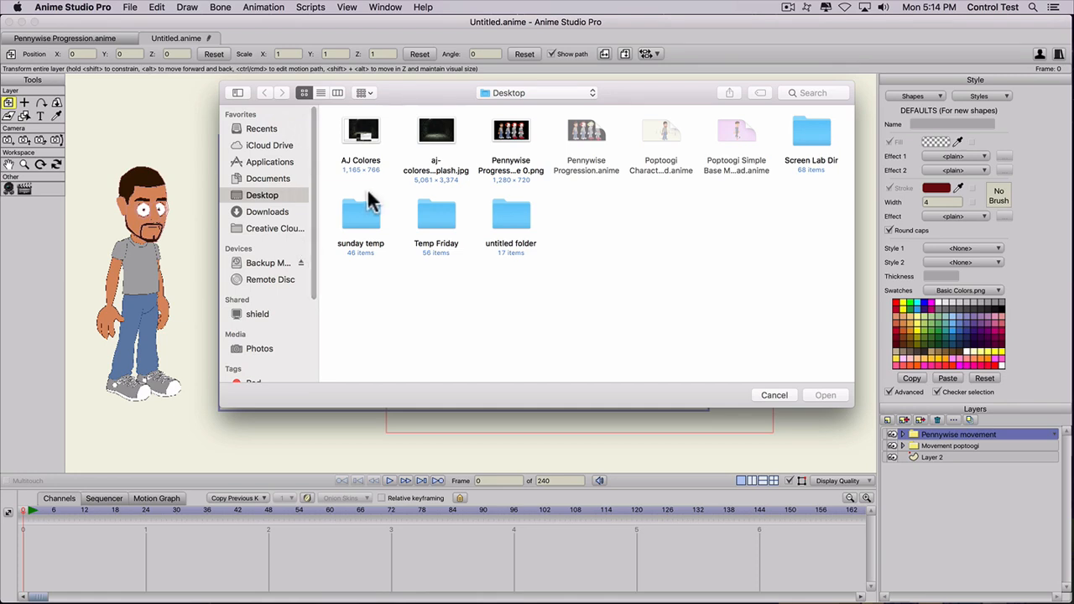
click(436, 133)
click(826, 396)
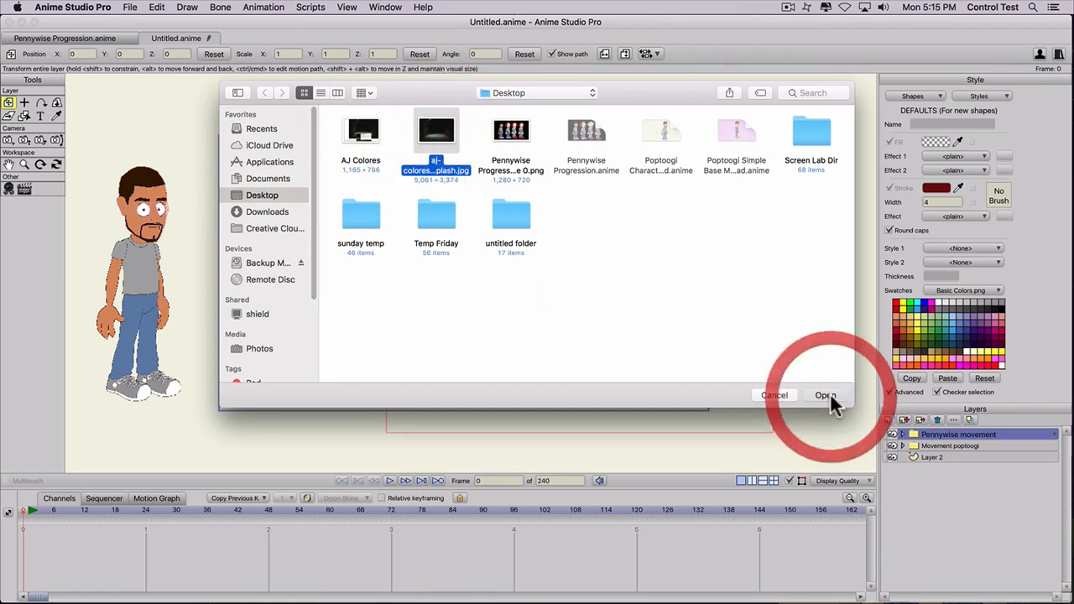
Step: Scale the tunnel image down to about 0.2652, and squash its height to about 0.2266 so it just covers the camera frame
scroll(705, 337, down, 5)
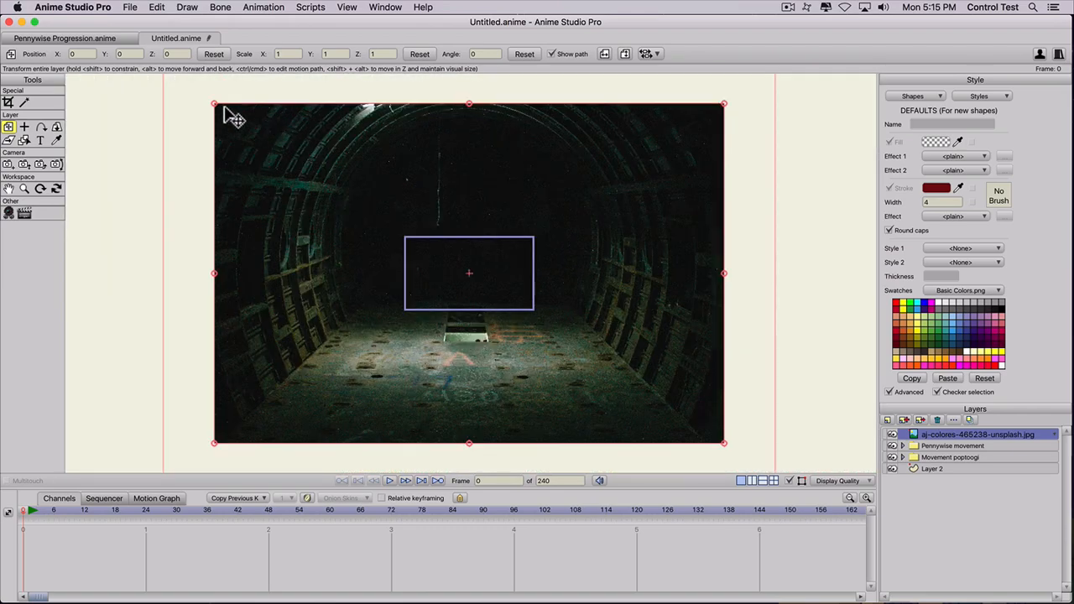
drag(216, 106, 403, 229)
scroll(475, 276, up, 5)
scroll(470, 257, down, 2)
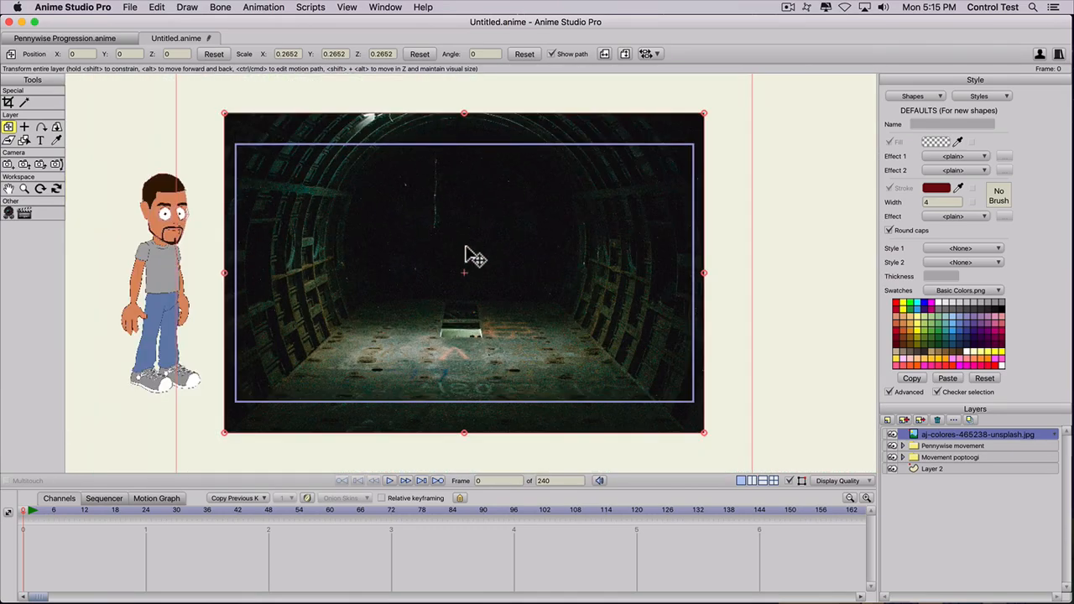
drag(464, 115, 464, 138)
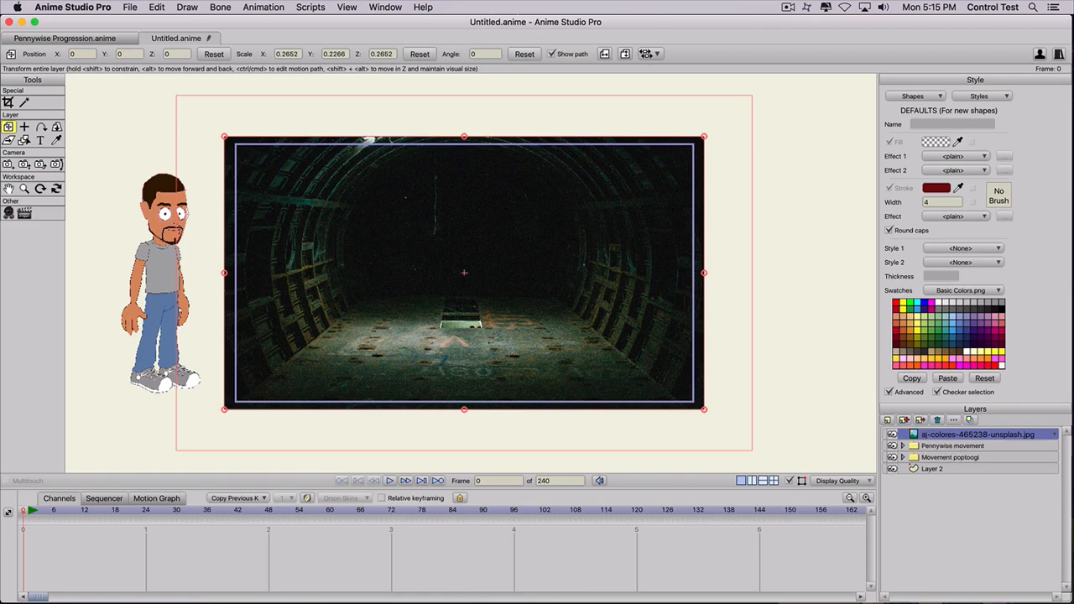
Step: Check the photo's credit in Preview and close it, and move the tunnel image layer to the bottom of the layer stack
key(super+Tab)
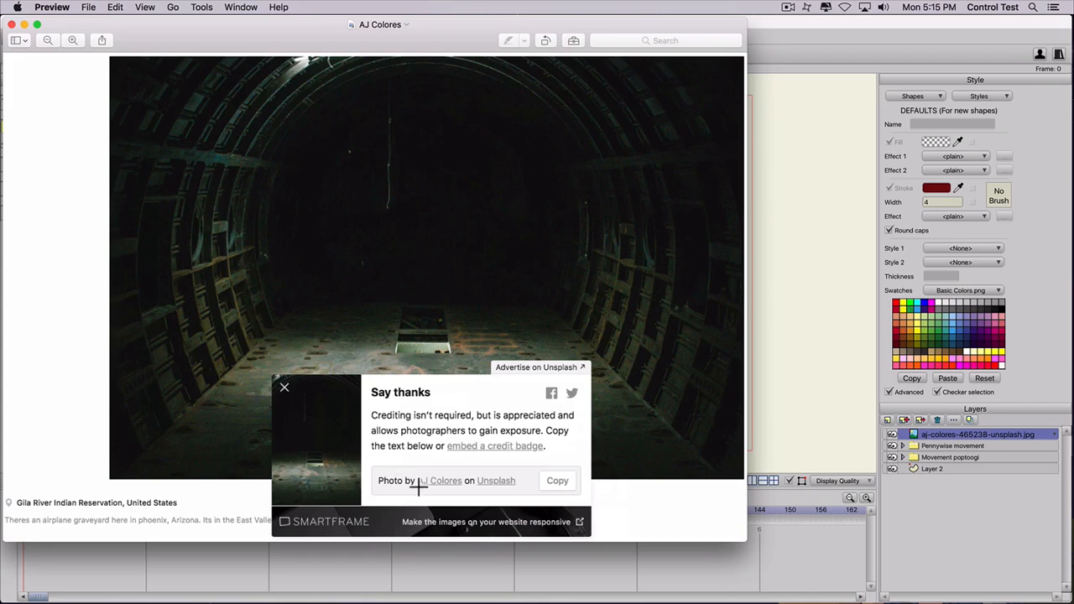
click(11, 25)
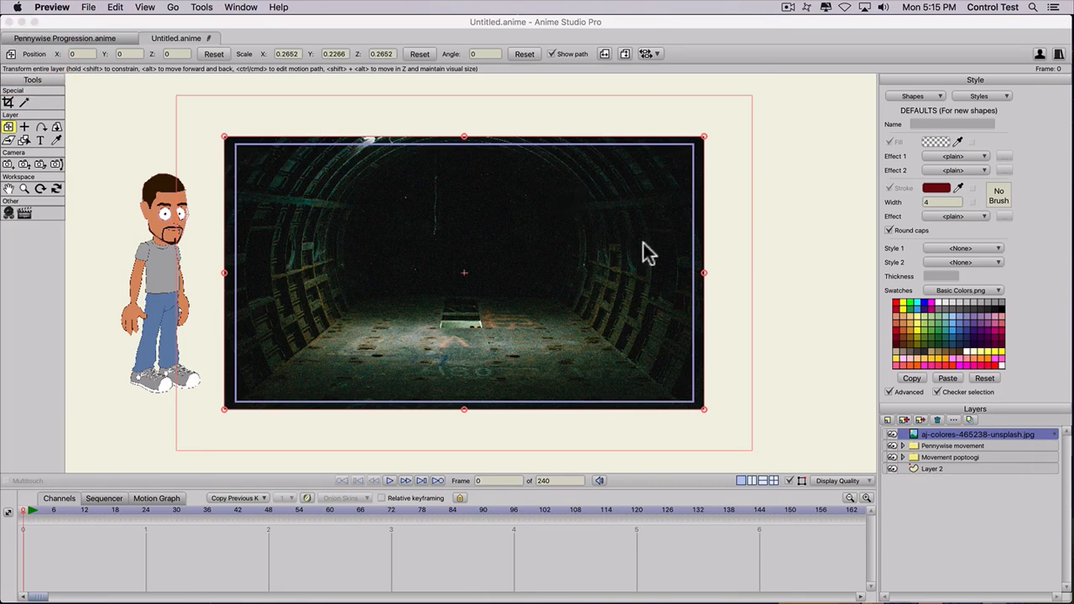
drag(918, 438, 941, 485)
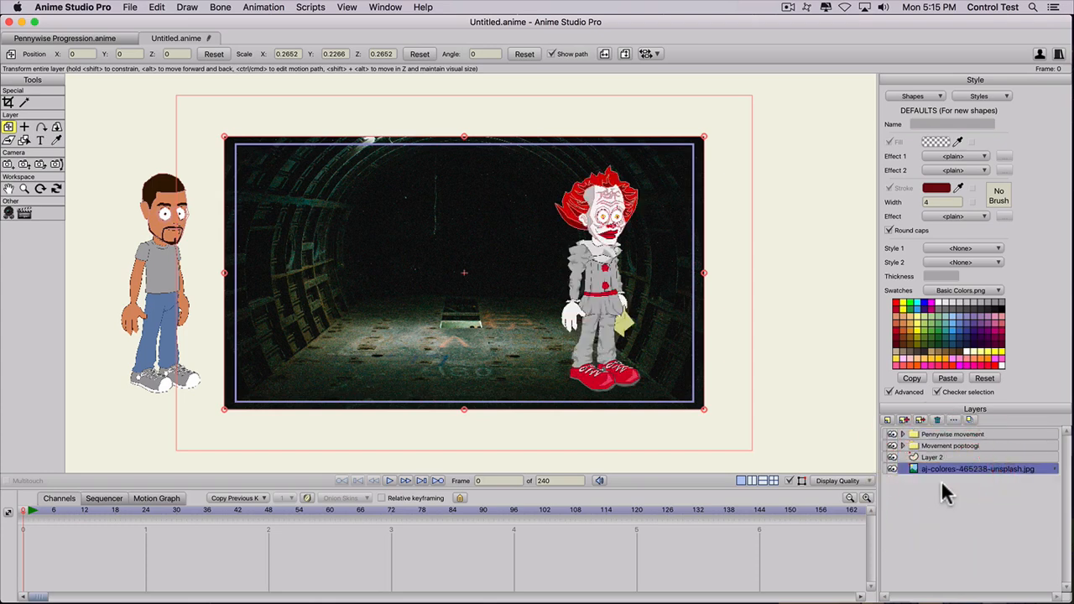
Step: Select the Poptoogi Male Character Creator bone layer inside the Movement poptoogi group and hide the Pennywise movement group
click(903, 435)
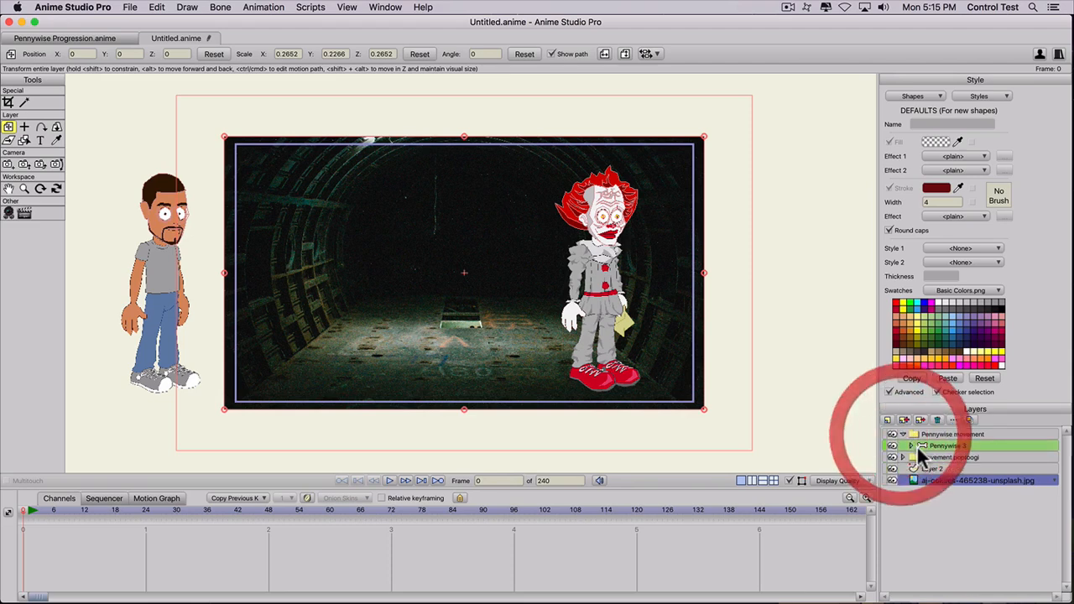
click(903, 435)
click(903, 446)
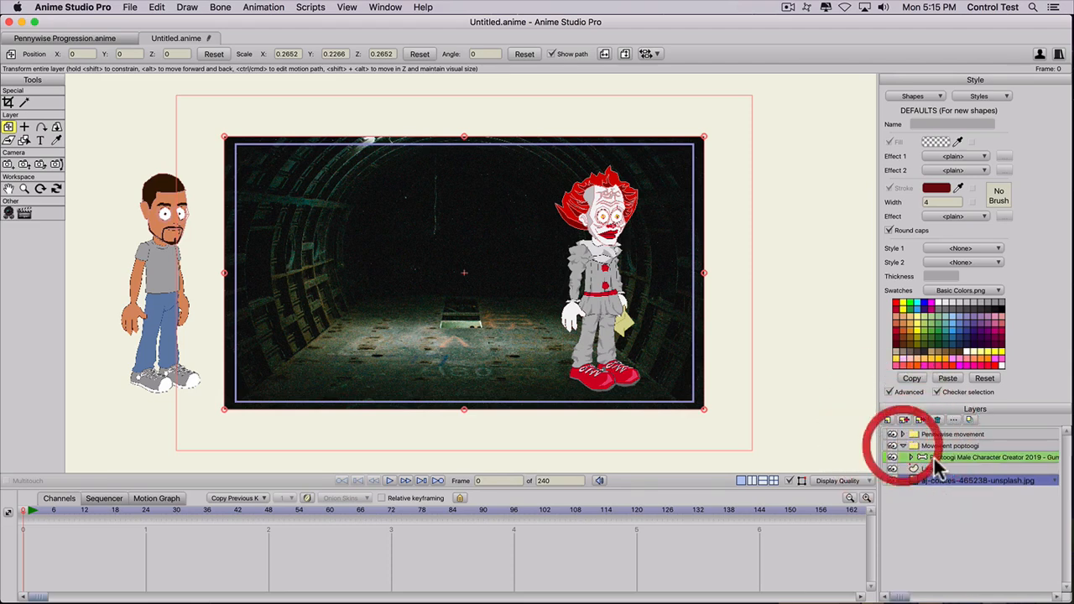
click(935, 459)
scroll(361, 339, up, 2)
key(space)
drag(229, 338, 496, 309)
scroll(525, 309, down, 3)
key(space)
scroll(484, 333, up, 2)
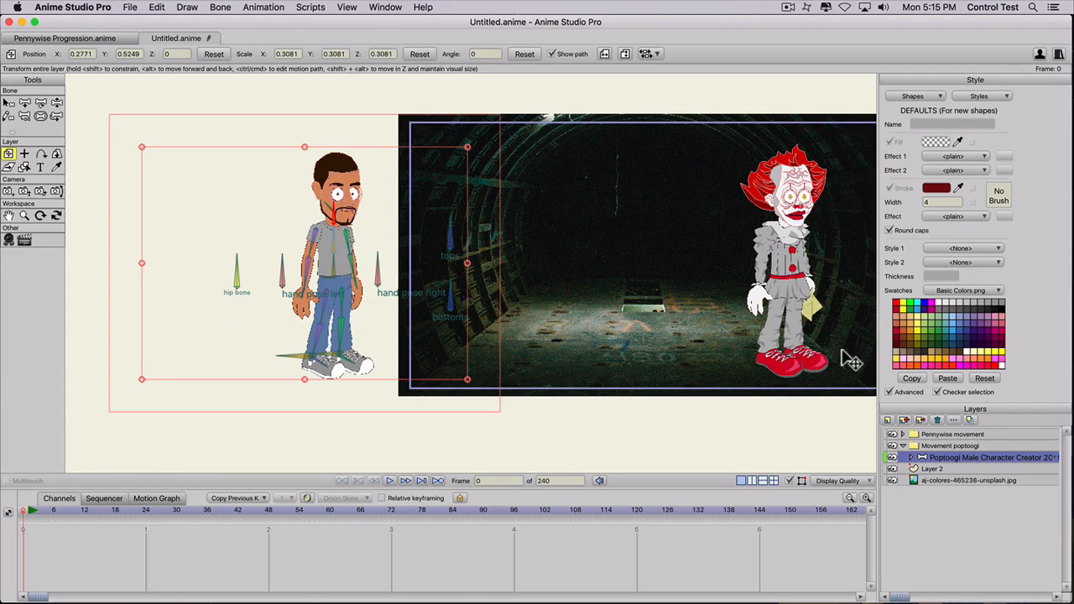
click(893, 435)
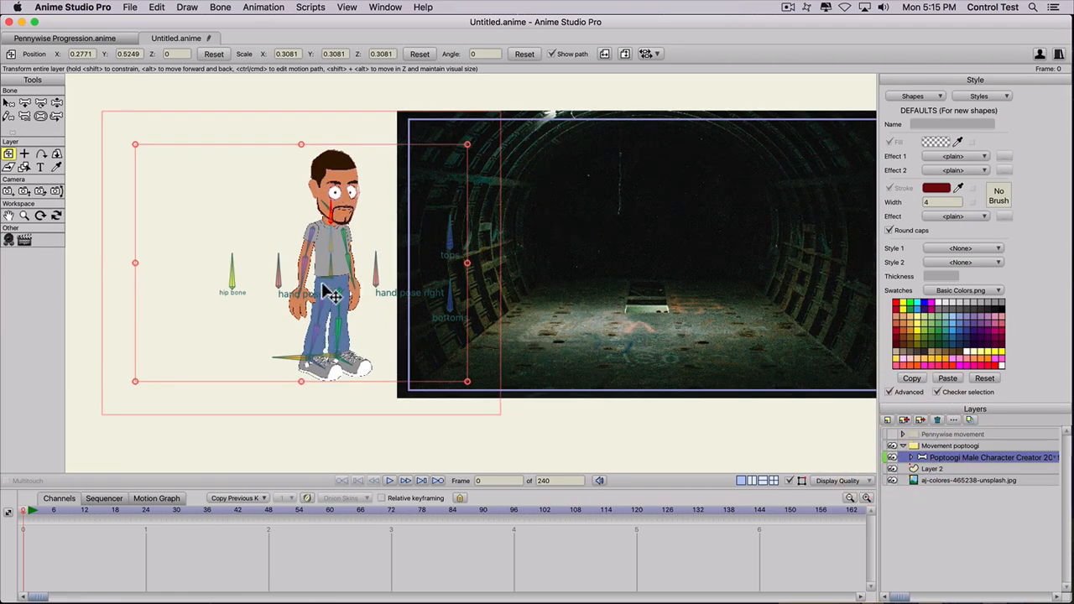
Step: Place the Poptoogi character over the tunnel's left side at about X 1.7664, Y 0.36, and scale it to about 0.3348
drag(334, 292, 541, 329)
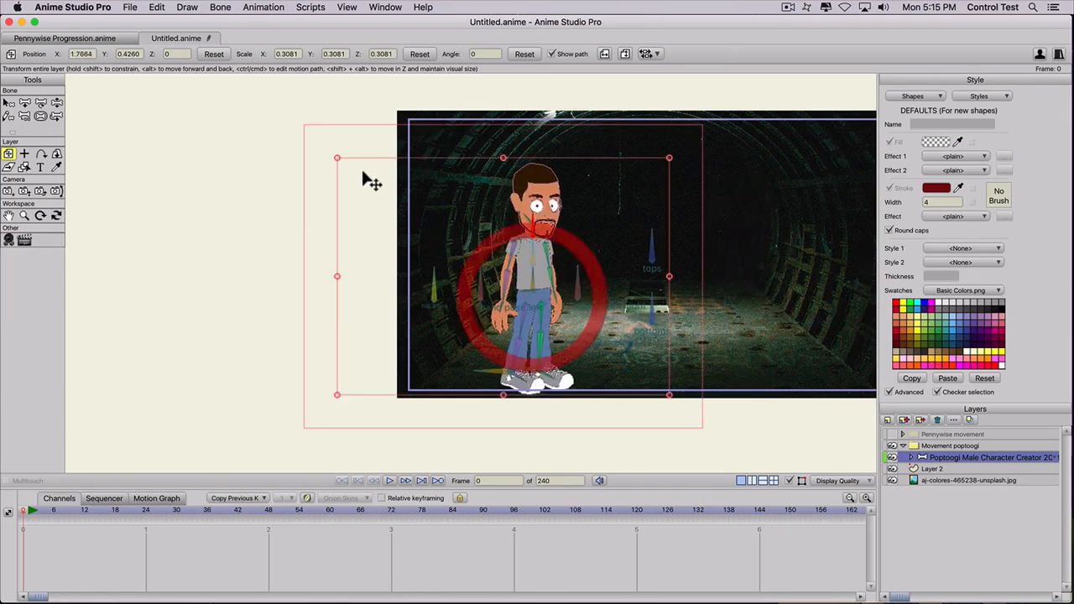
drag(341, 158, 321, 155)
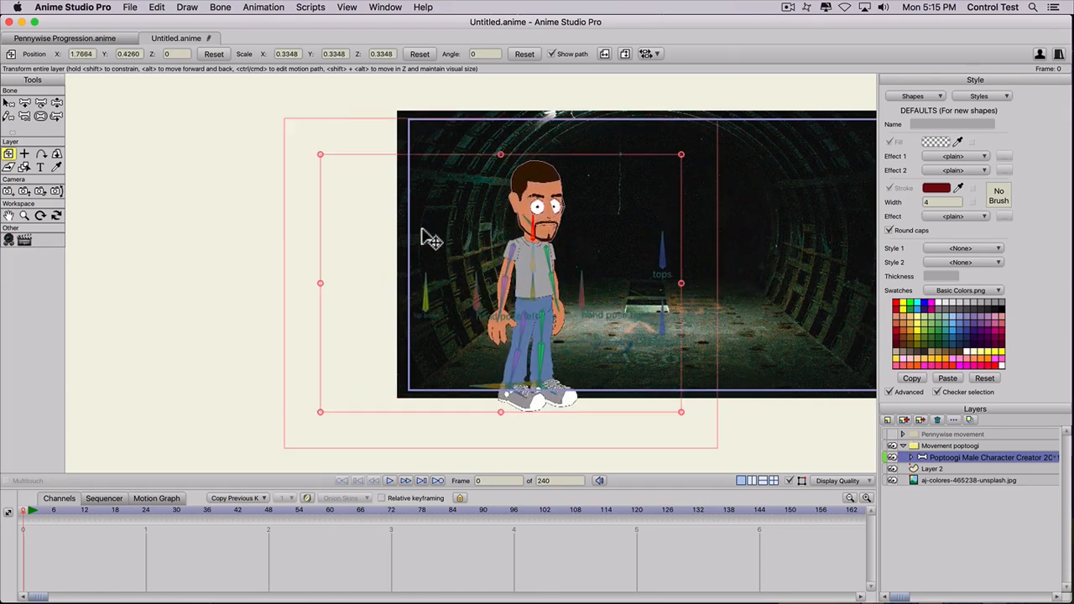
mouse_move(535, 312)
mouse_down()
mouse_move(720, 312)
mouse_move(308, 312)
mouse_move(548, 309)
mouse_move(504, 311)
mouse_move(539, 318)
mouse_up()
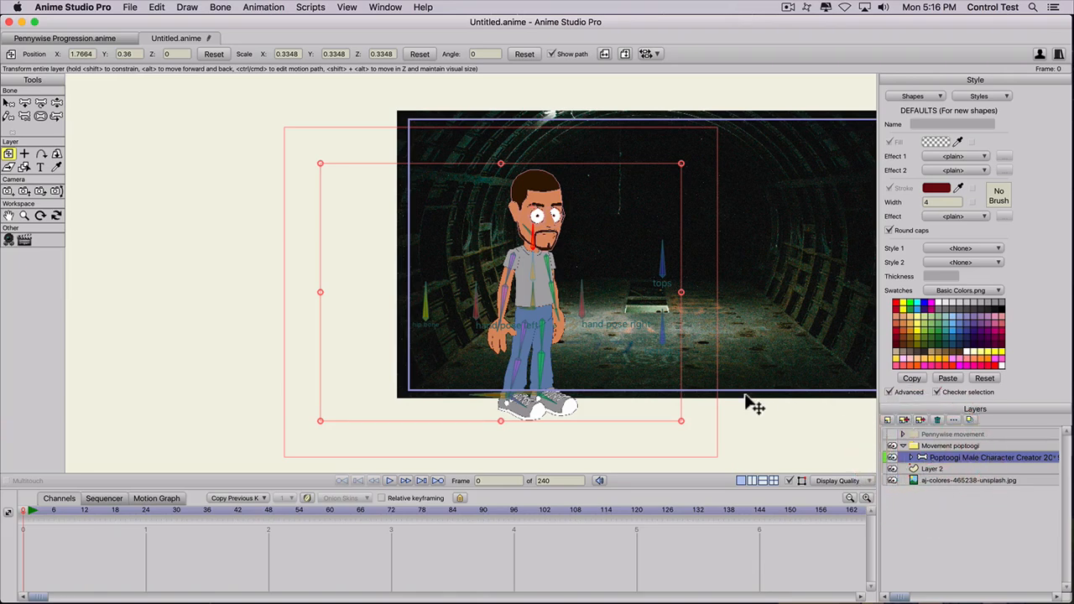
Step: On frame 1, pose the Poptoogi character's legs apart in a stride and swing both arms away from the body
click(28, 514)
key(z)
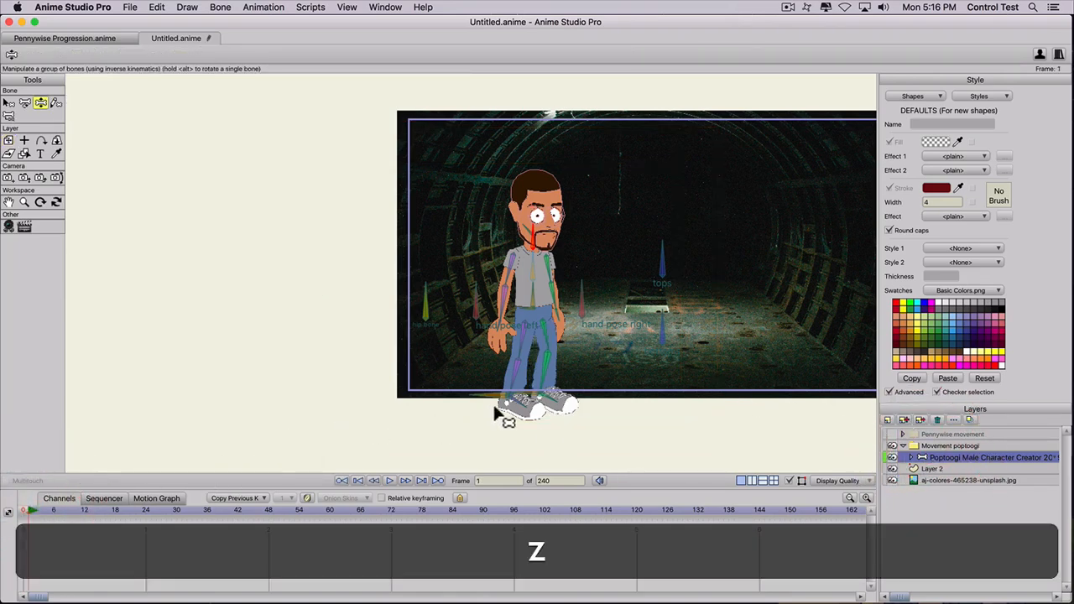
drag(509, 398, 503, 396)
drag(550, 395, 548, 393)
key(super+z)
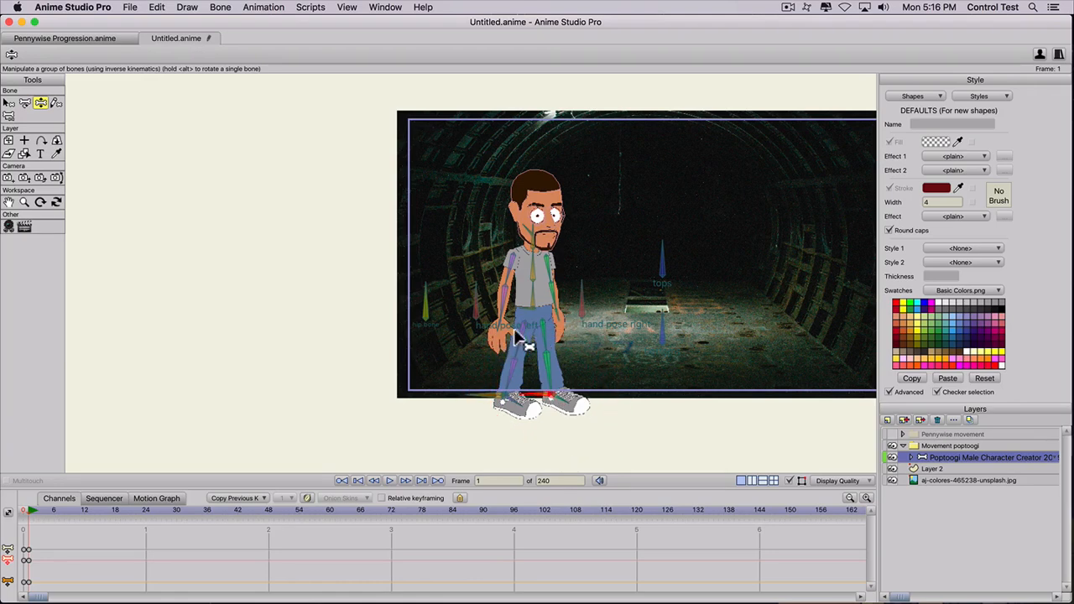
click(554, 399)
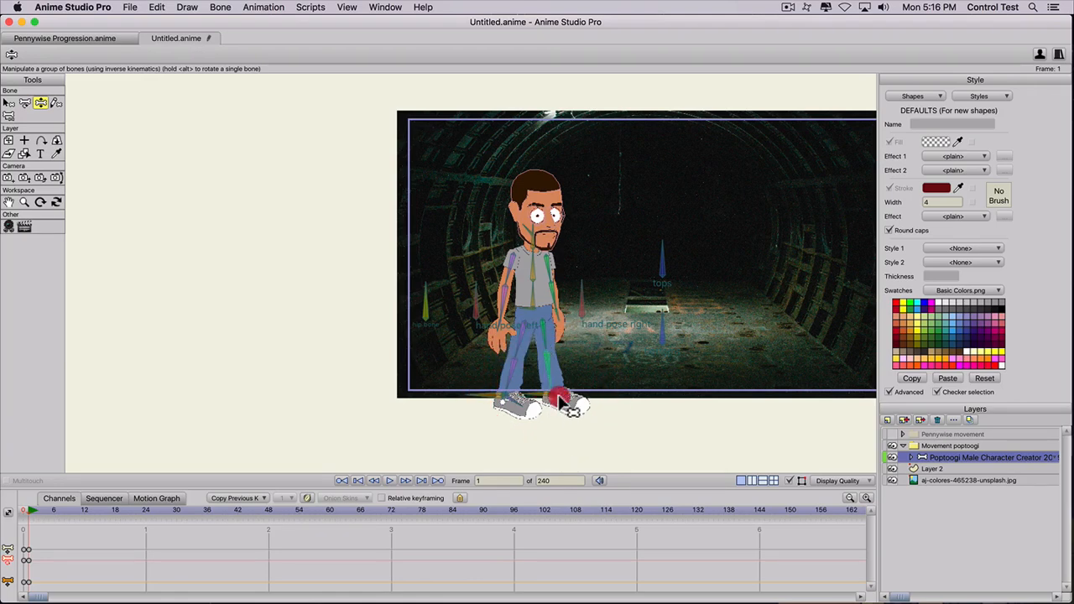
drag(508, 317, 475, 430)
drag(557, 299, 576, 317)
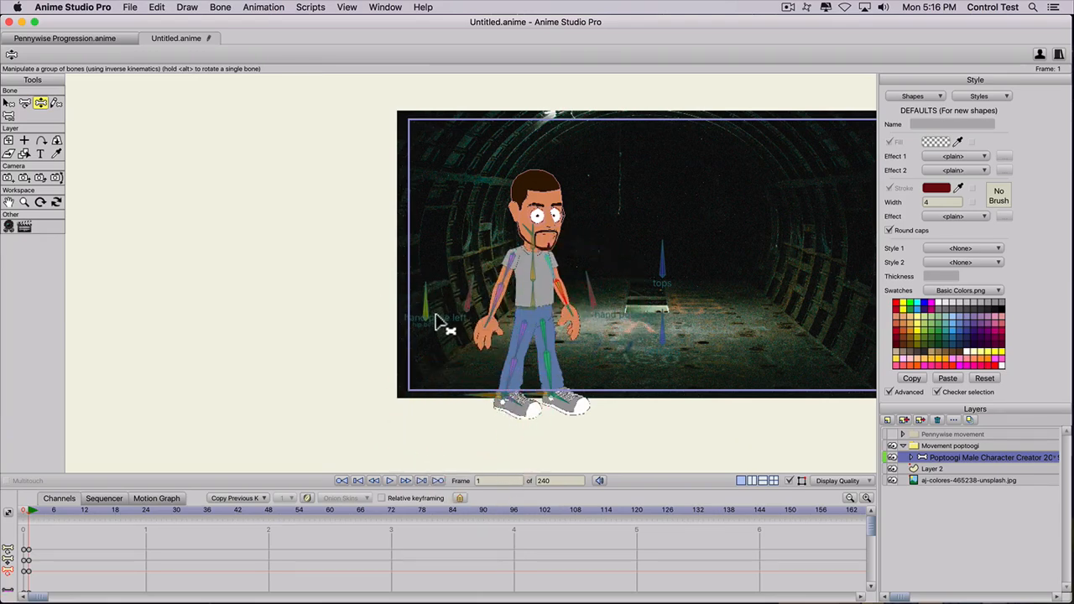
Step: Adjust the hand pose left and hand pose right bones on frame 1 to give both hands a relaxed, open shape
key(t)
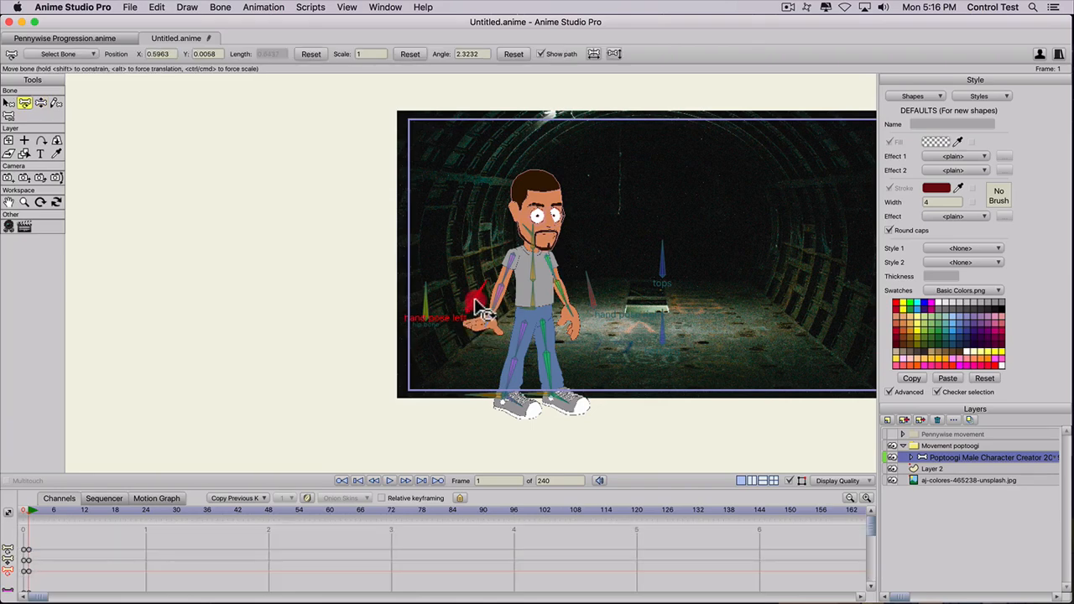
drag(475, 307, 451, 295)
drag(475, 296, 480, 295)
mouse_move(472, 294)
mouse_down()
mouse_move(489, 306)
mouse_move(471, 345)
mouse_move(460, 279)
mouse_up()
click(593, 294)
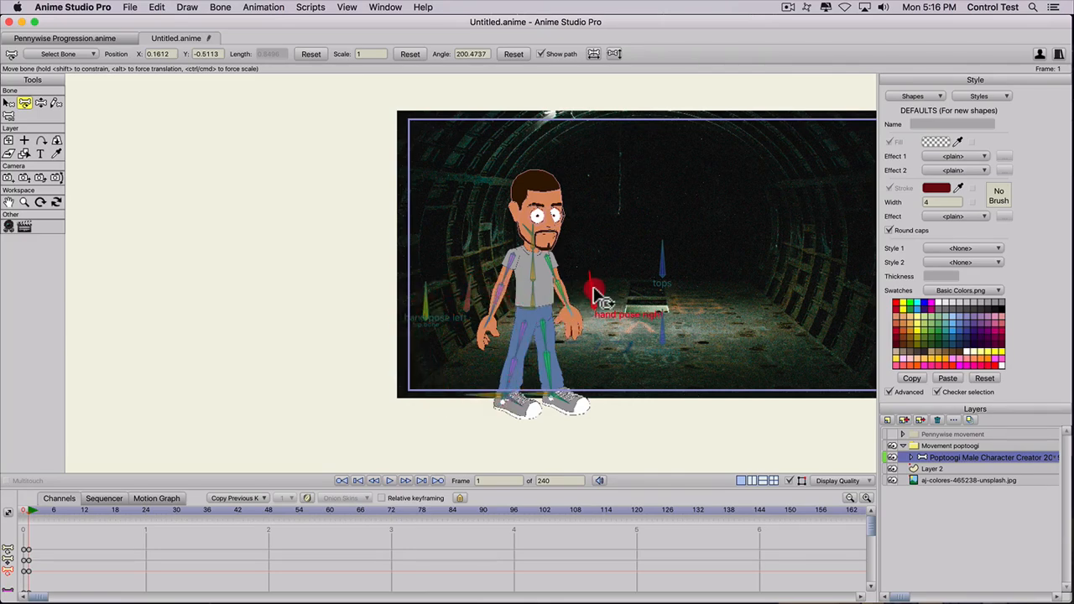
mouse_move(594, 290)
mouse_down()
mouse_move(578, 296)
mouse_move(621, 293)
mouse_move(579, 294)
mouse_up()
click(470, 303)
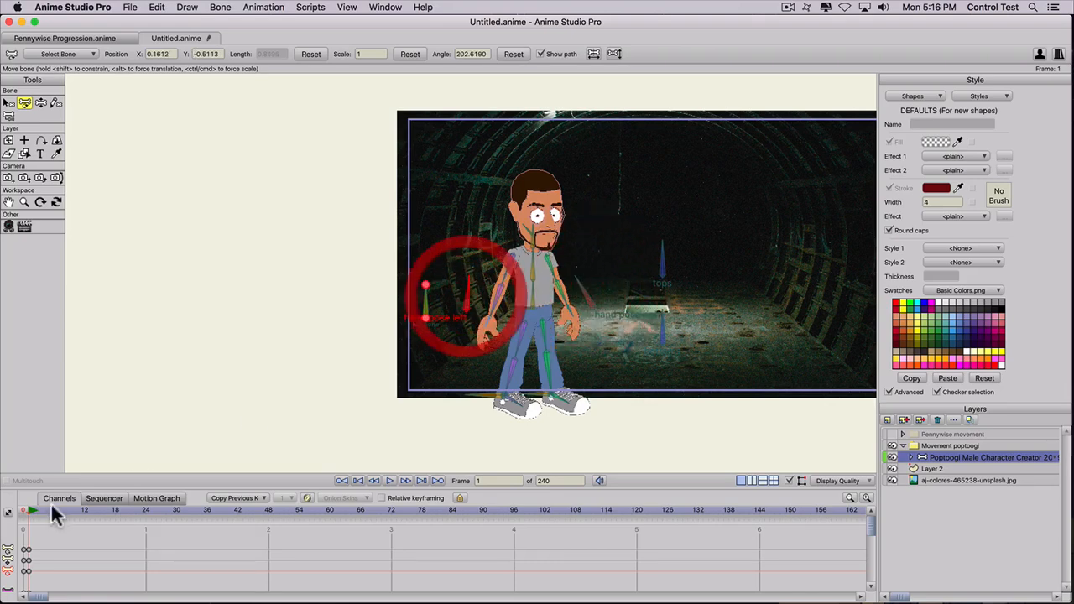
Step: Select all bones and freeze the striding pose on frames 1 and 24
drag(23, 509, 38, 511)
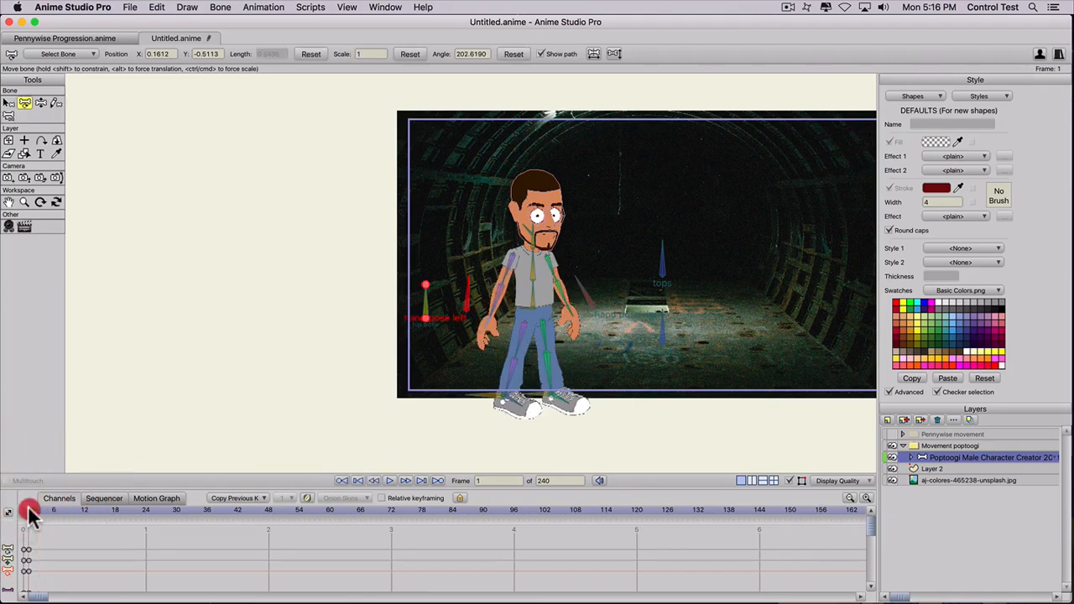
key(super+a)
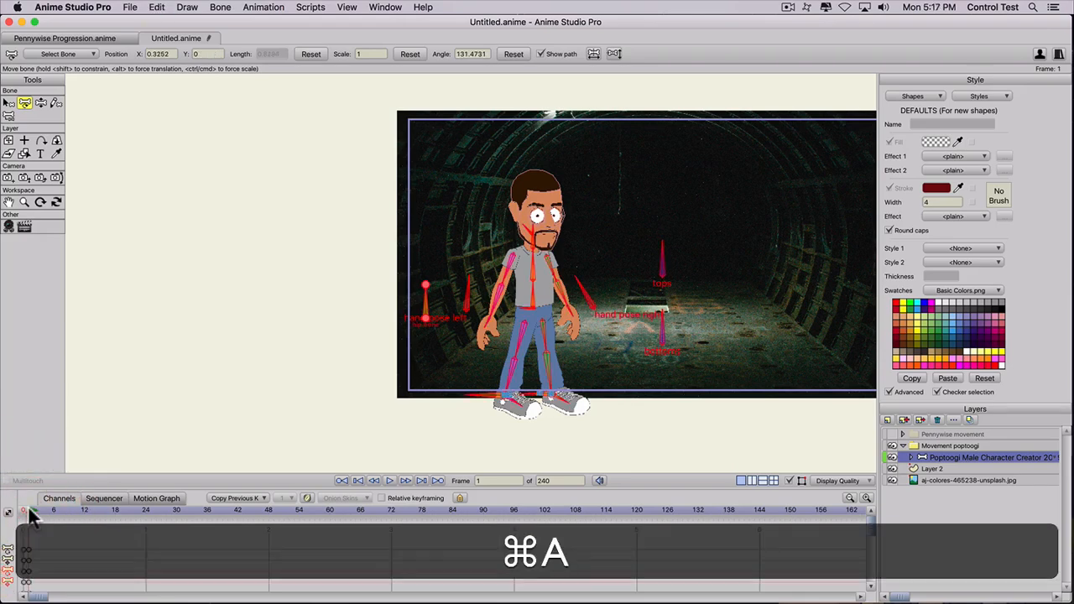
key(super+f)
click(144, 509)
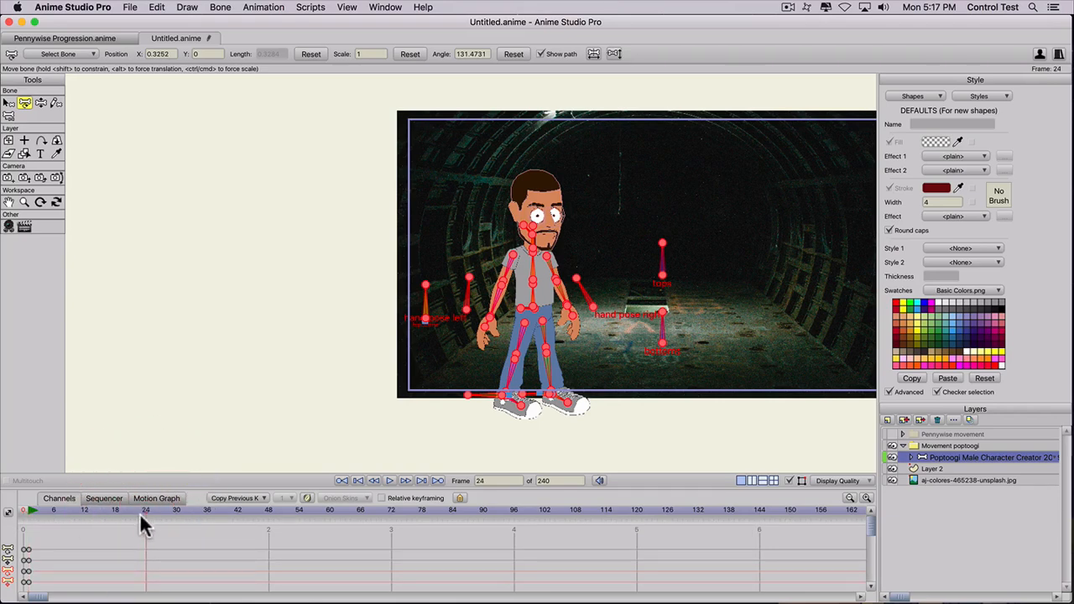
key(super+a)
key(super+f)
Step: On frame 12, swap the feet so the legs cross in the walk's passing pose
click(85, 509)
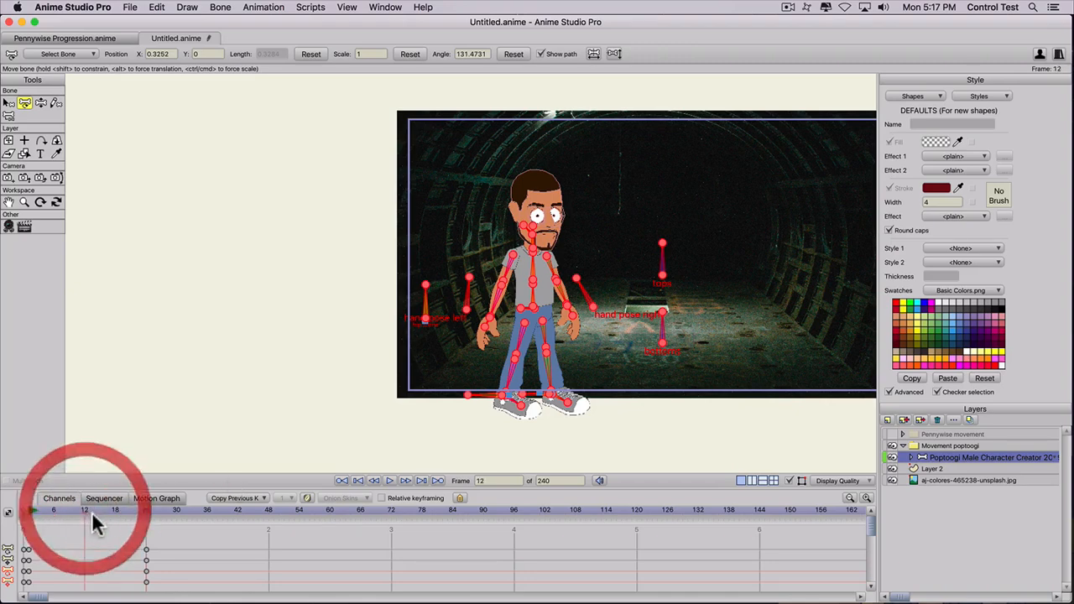
key(z)
mouse_move(550, 401)
mouse_down()
mouse_move(503, 399)
mouse_move(552, 403)
mouse_up()
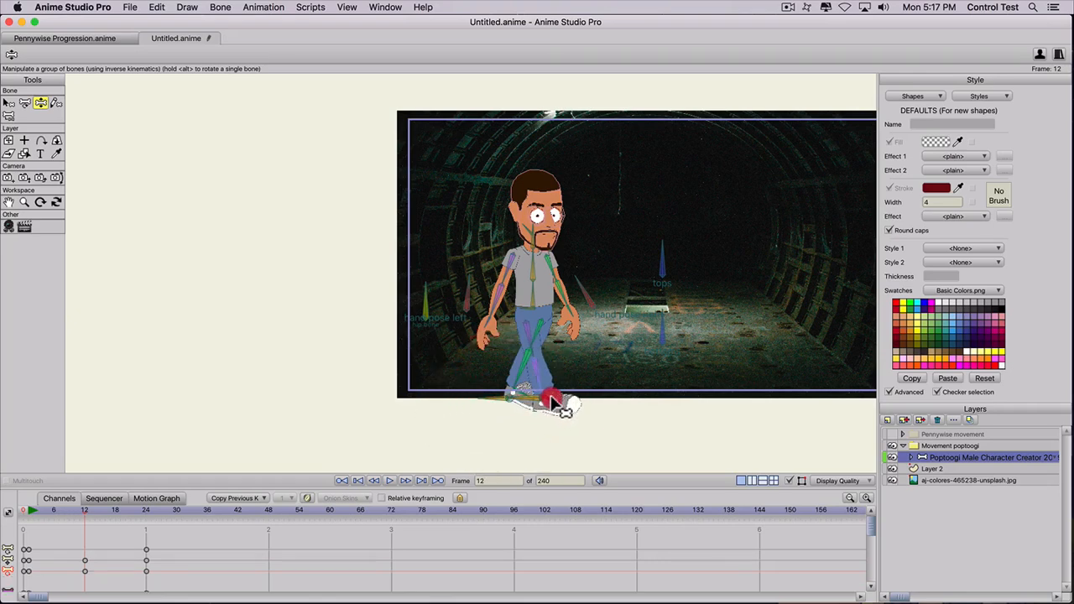
mouse_move(540, 407)
mouse_down()
mouse_move(523, 408)
mouse_move(567, 414)
mouse_move(546, 406)
mouse_up()
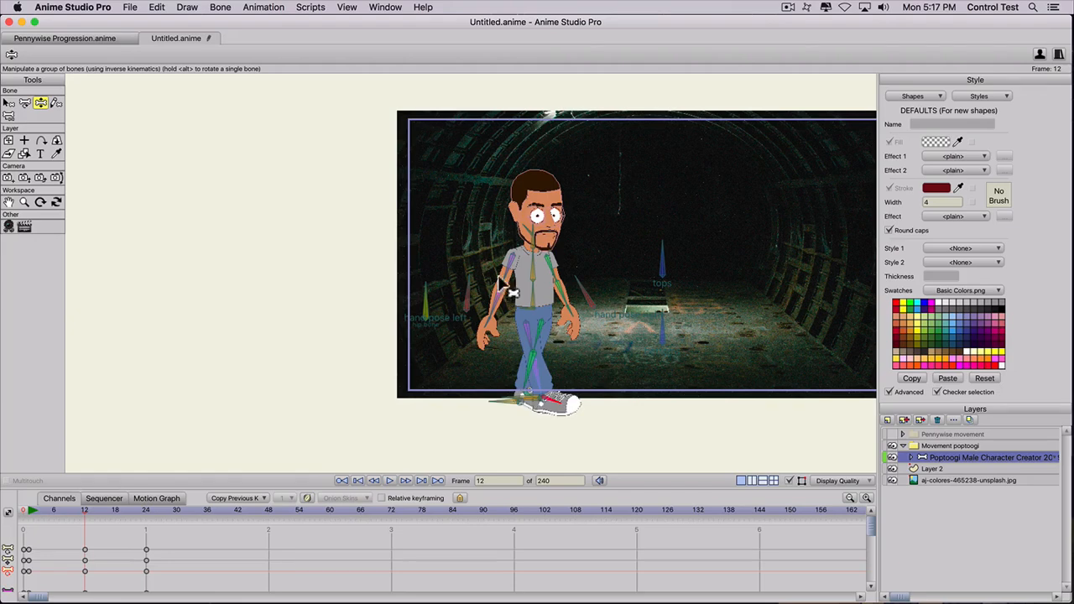
Step: Lean the Poptoogi character's upper body slightly forward on frame 12 and freeze the pose of all bones
key(z)
drag(498, 293, 561, 300)
mouse_move(534, 267)
mouse_down()
mouse_move(541, 273)
mouse_move(521, 262)
mouse_move(536, 265)
mouse_up()
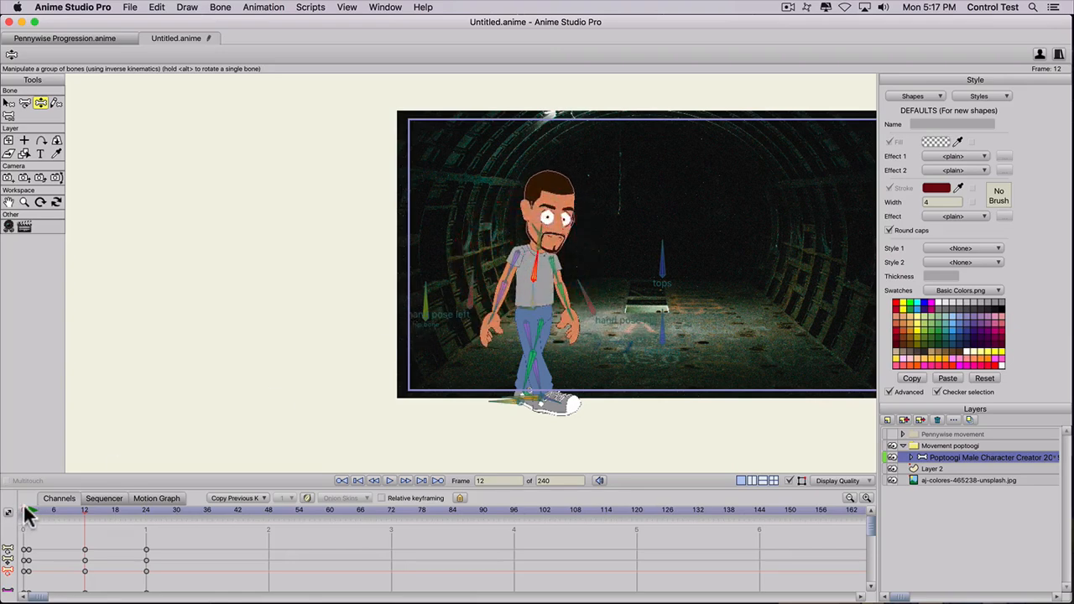
key(super+a)
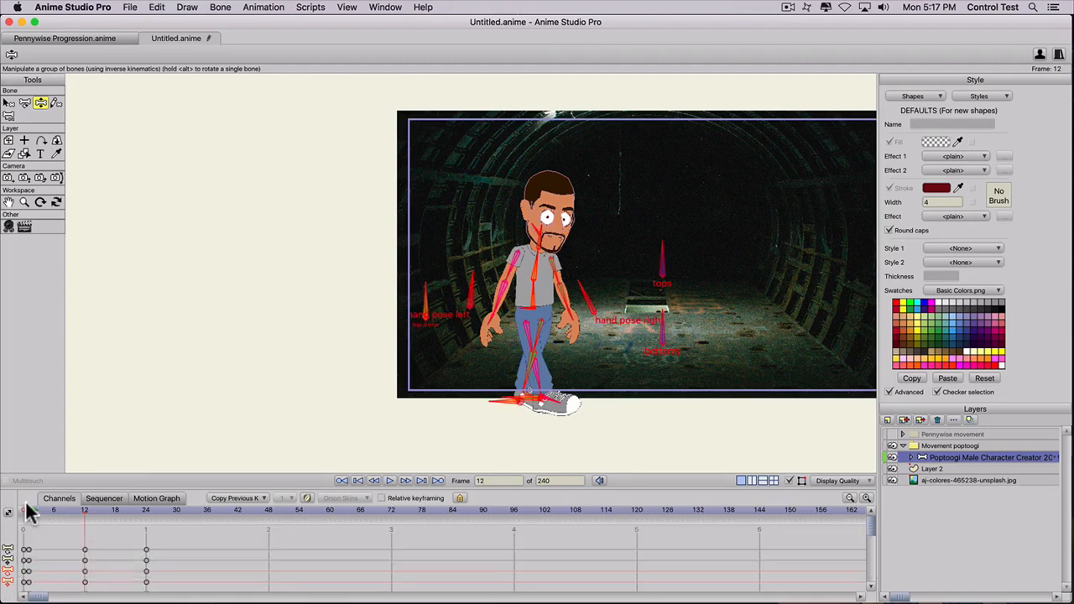
key(super+f)
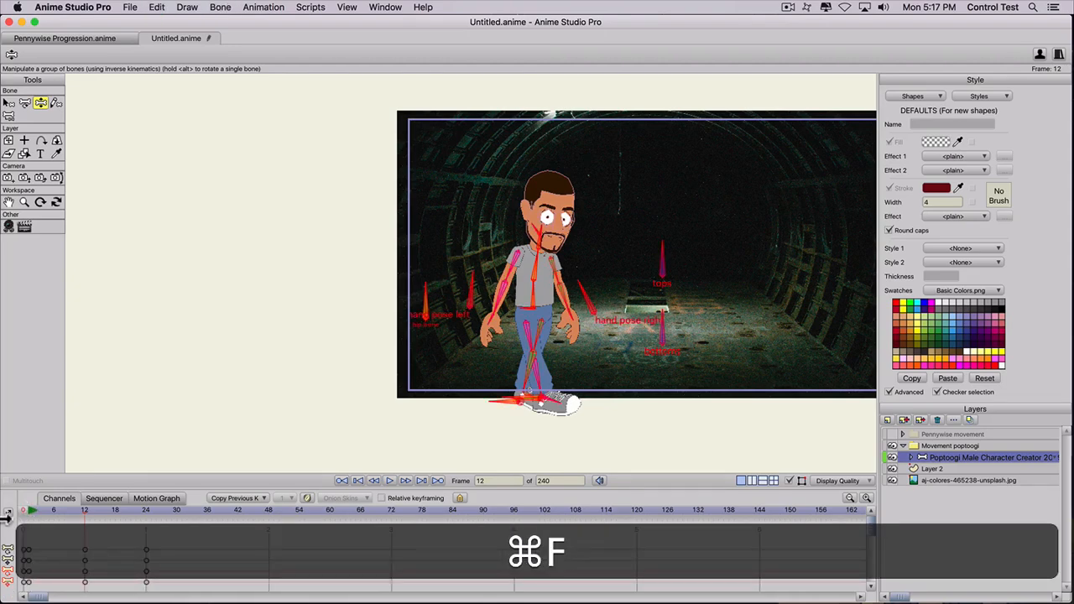
Step: On frame 6, bring the Poptoogi character's feet closer together with the rear leg bent, and tilt the head slightly back
click(31, 511)
mouse_move(33, 510)
mouse_down()
mouse_move(139, 530)
mouse_move(36, 518)
mouse_move(53, 519)
mouse_up()
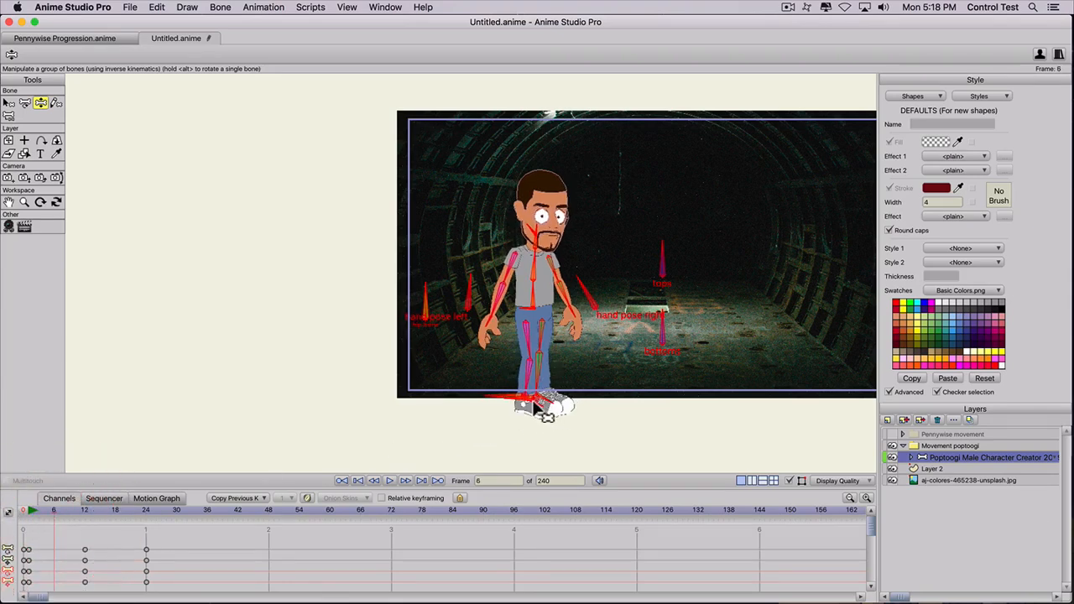
key(z)
click(525, 401)
mouse_move(524, 400)
mouse_down()
mouse_move(539, 404)
mouse_move(521, 389)
mouse_up()
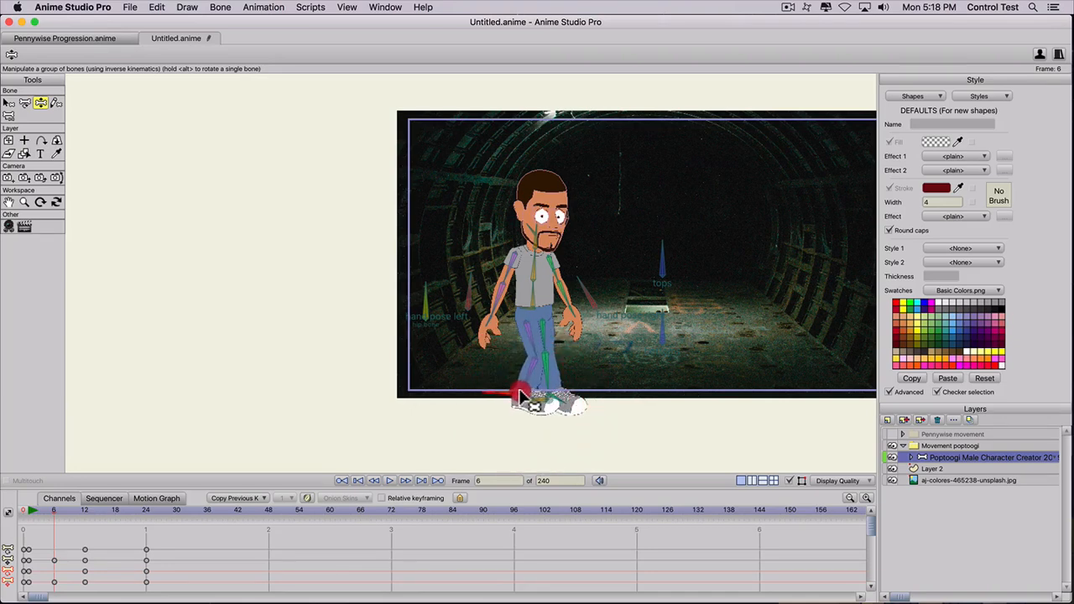
drag(548, 399, 535, 404)
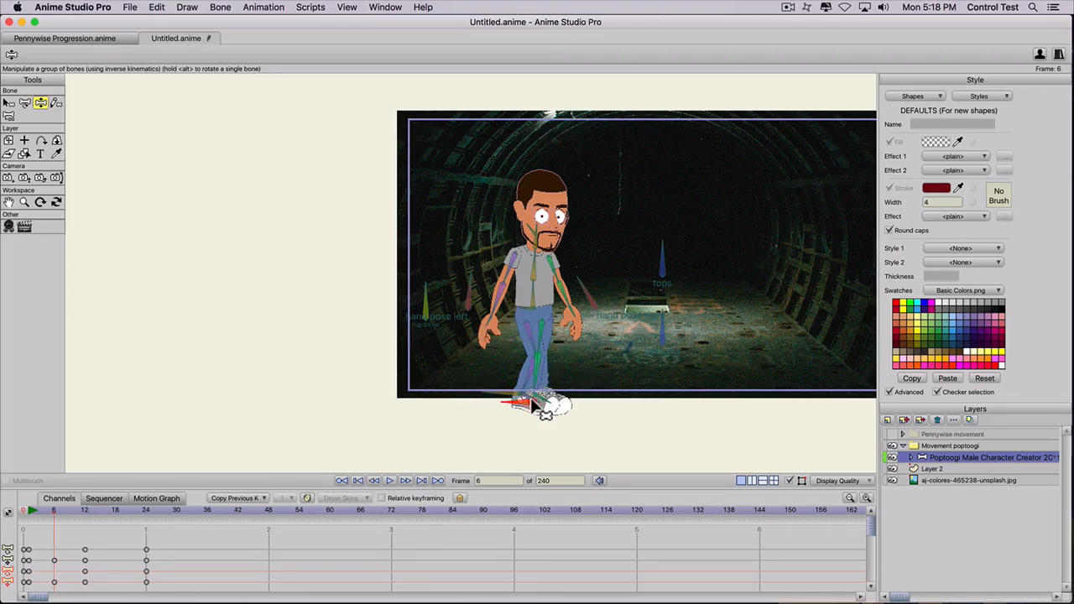
click(531, 401)
click(526, 396)
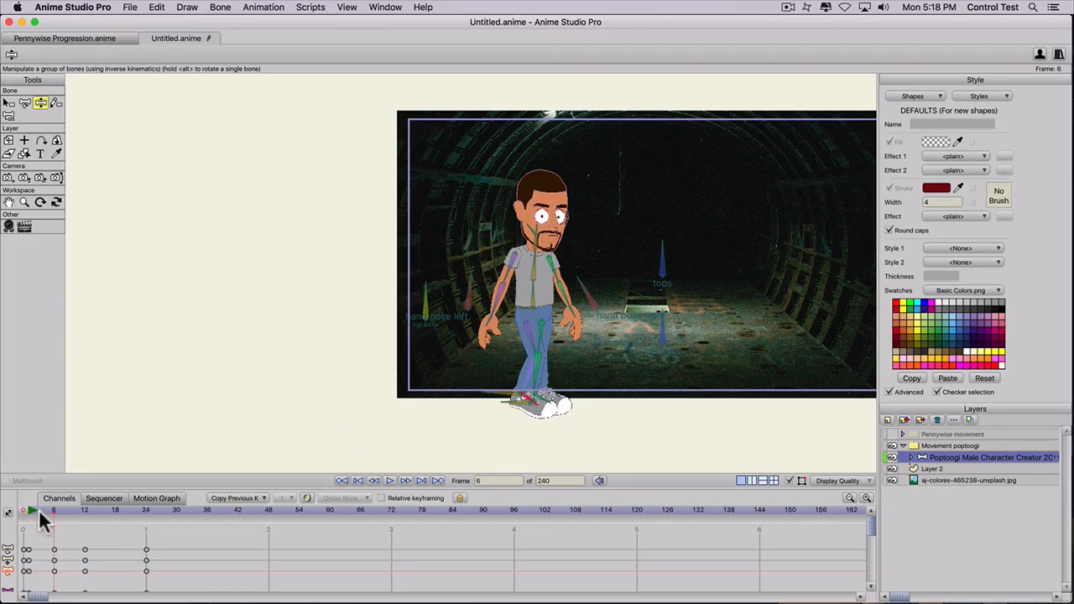
click(537, 237)
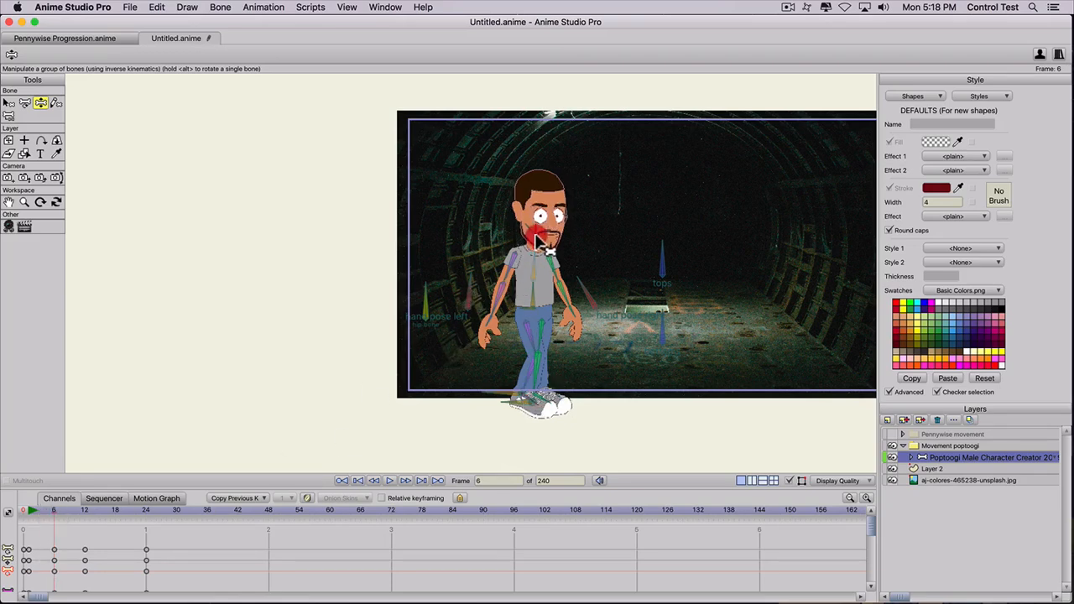
Step: On frame 18, reposition the feet for the second in-between pose, tilt the upper body slightly back and preview the walk
mouse_move(36, 512)
mouse_down()
mouse_move(143, 526)
mouse_move(117, 532)
mouse_up()
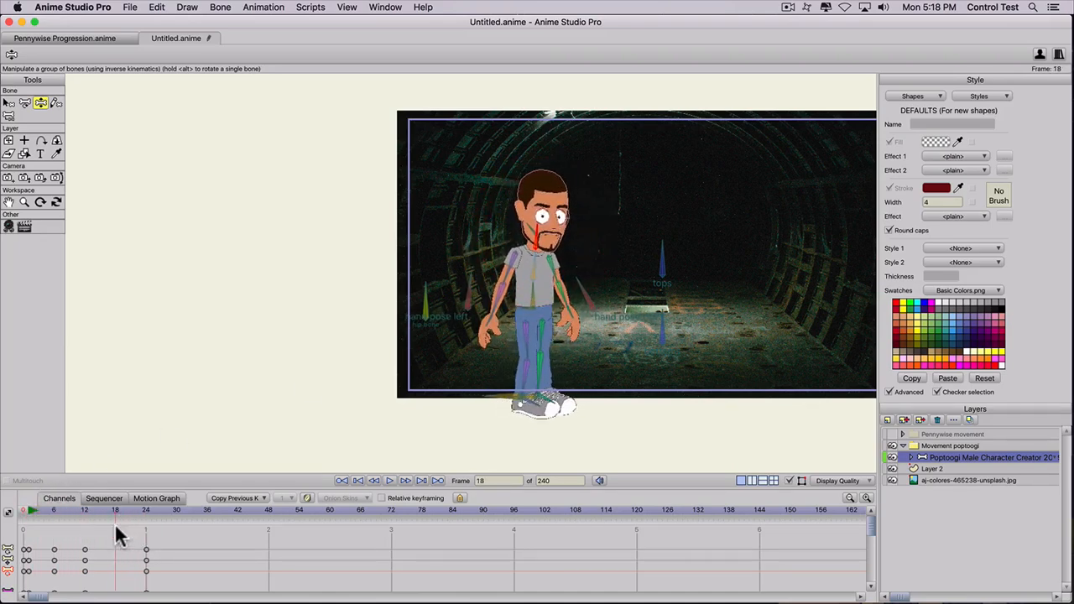
key(z)
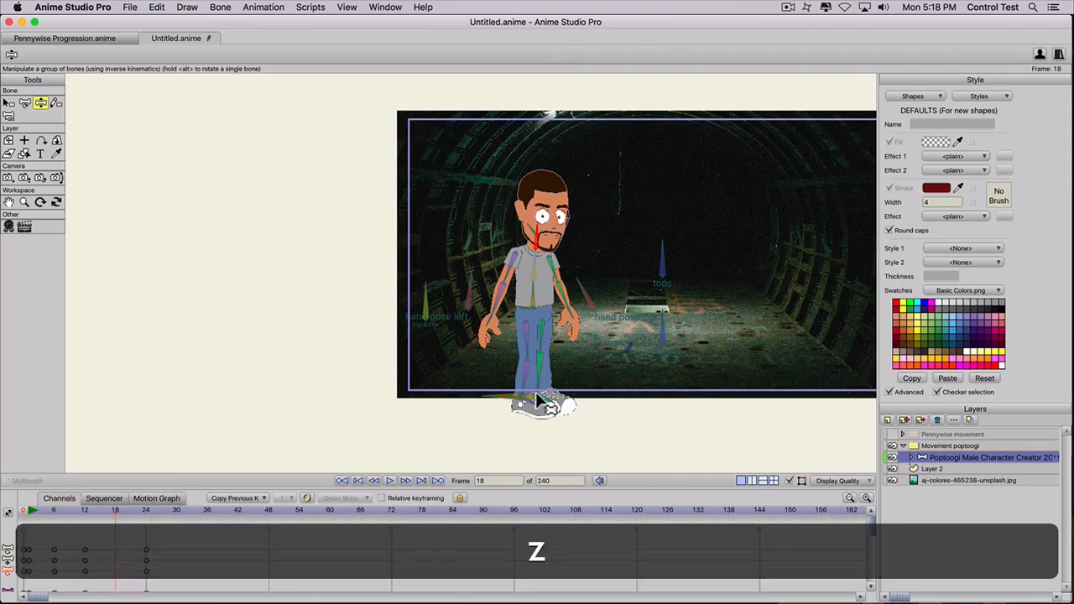
click(536, 392)
drag(550, 398, 544, 398)
click(524, 399)
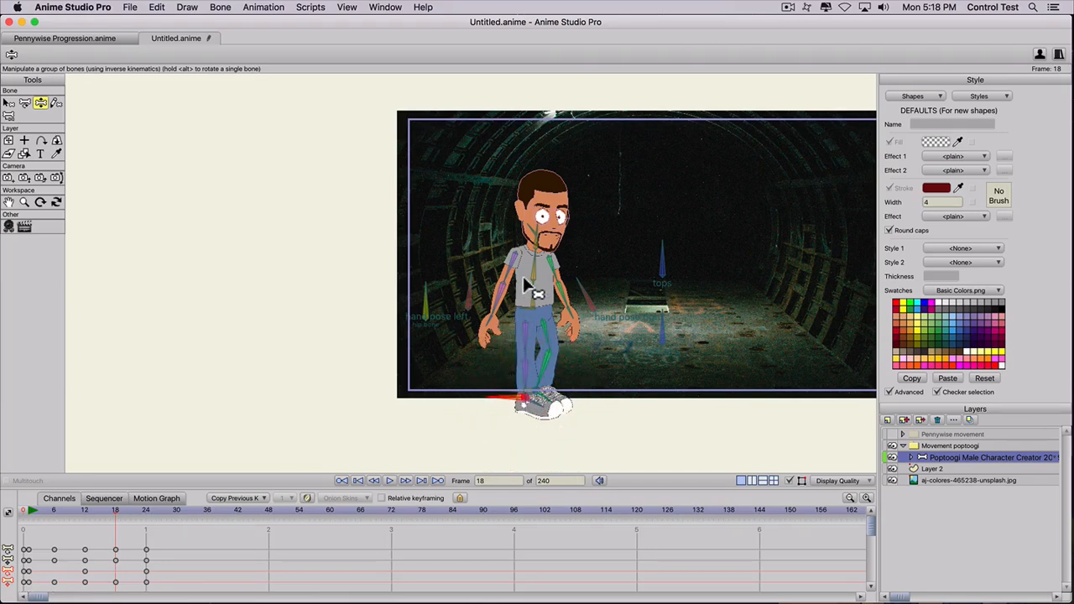
drag(539, 257, 536, 258)
drag(27, 515, 176, 517)
click(12, 520)
key(space)
Step: Swing both arms slightly outward on frame 6 and adjust the arm pose on frame 18
drag(54, 509, 55, 513)
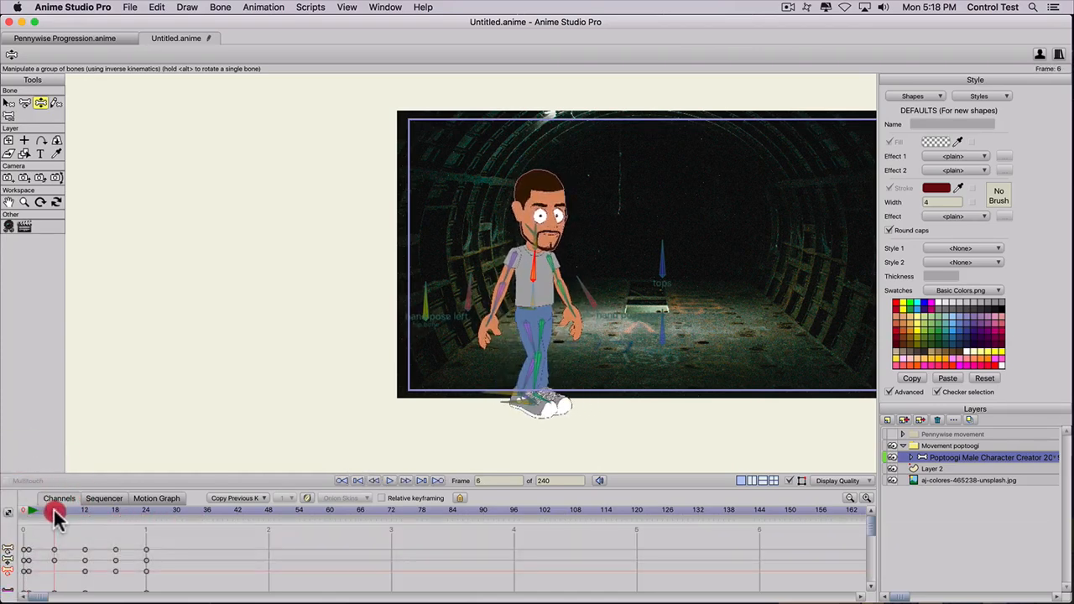
drag(505, 294, 500, 292)
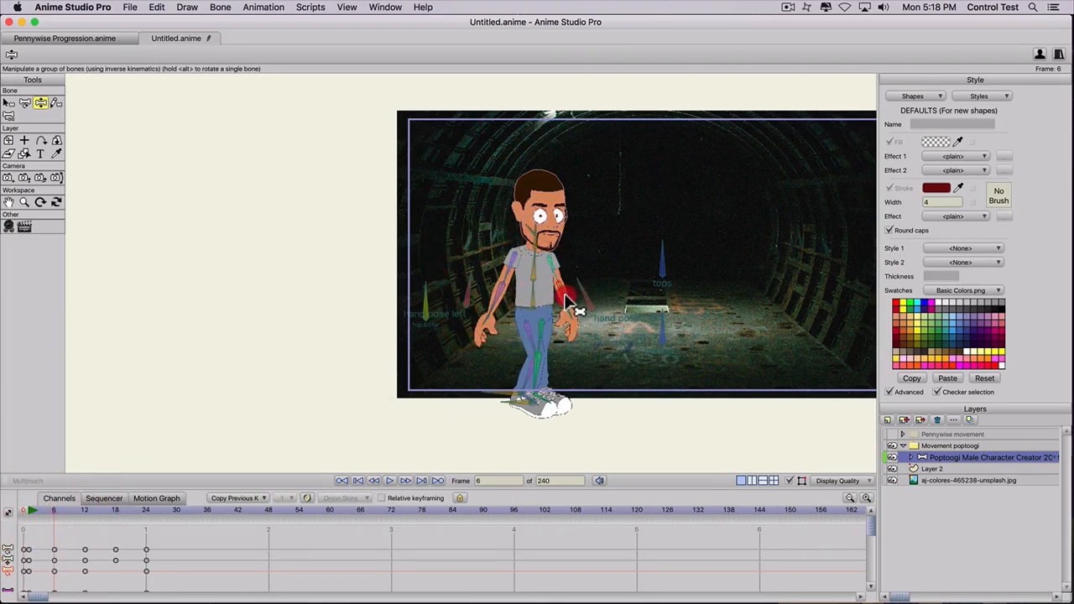
drag(569, 294, 573, 298)
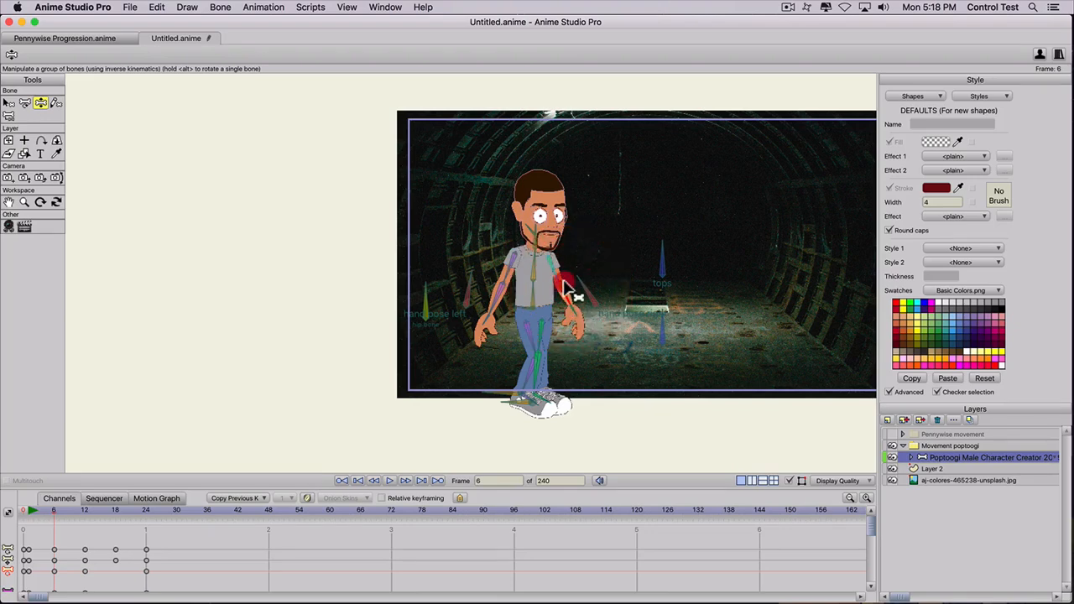
drag(492, 307, 478, 323)
click(113, 511)
click(494, 307)
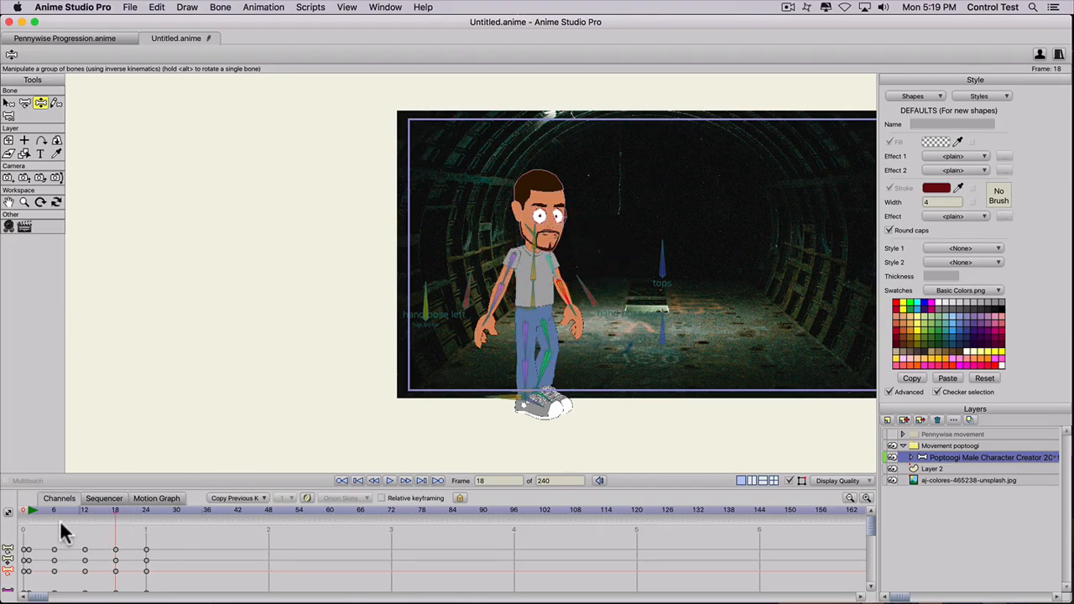
drag(34, 509, 53, 540)
Step: Set the character's frame 24 keyframes to Cycle interpolation, using the relative option with 22 frames
drag(189, 490, 197, 428)
drag(144, 486, 144, 512)
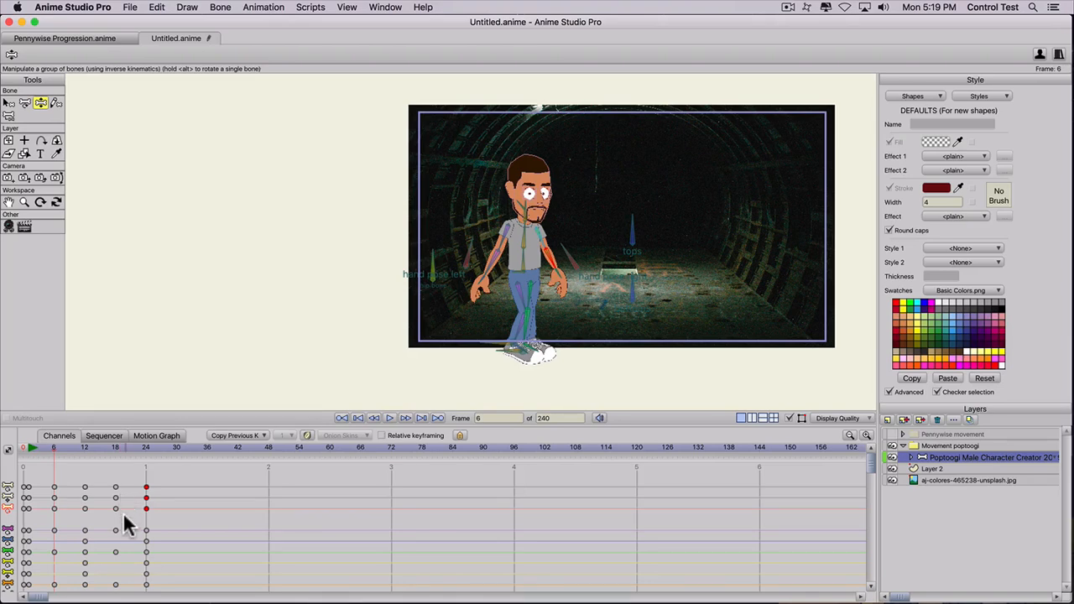
right_click(145, 485)
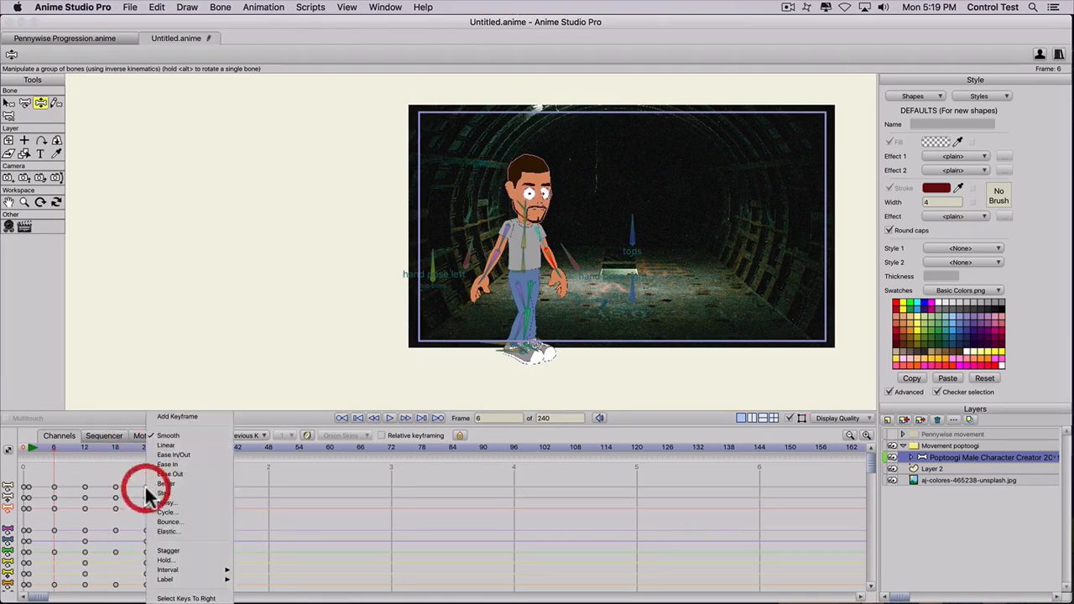
click(162, 512)
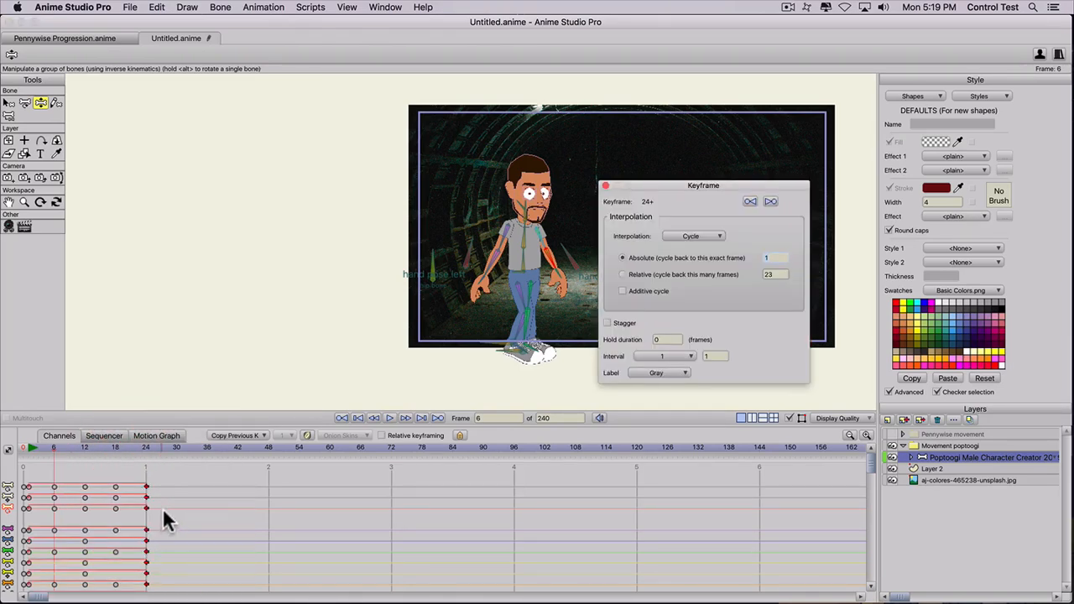
click(622, 275)
mouse_move(33, 448)
mouse_down()
mouse_move(266, 446)
mouse_move(28, 462)
mouse_up()
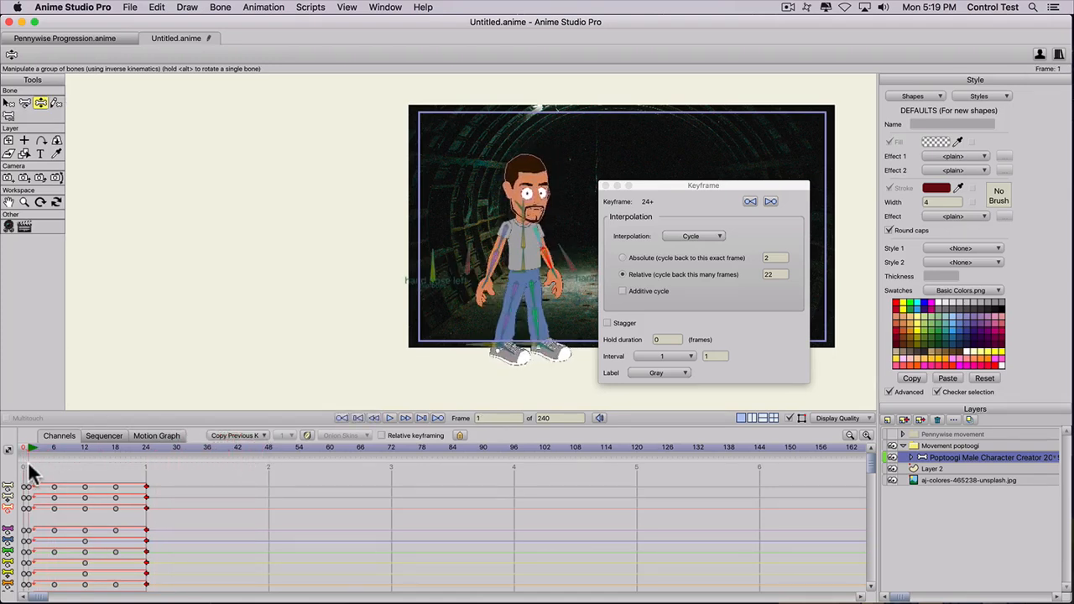
click(606, 184)
Step: Insert the Worried action into the main timeline of the character's Face layer on frame 1
click(386, 7)
click(392, 135)
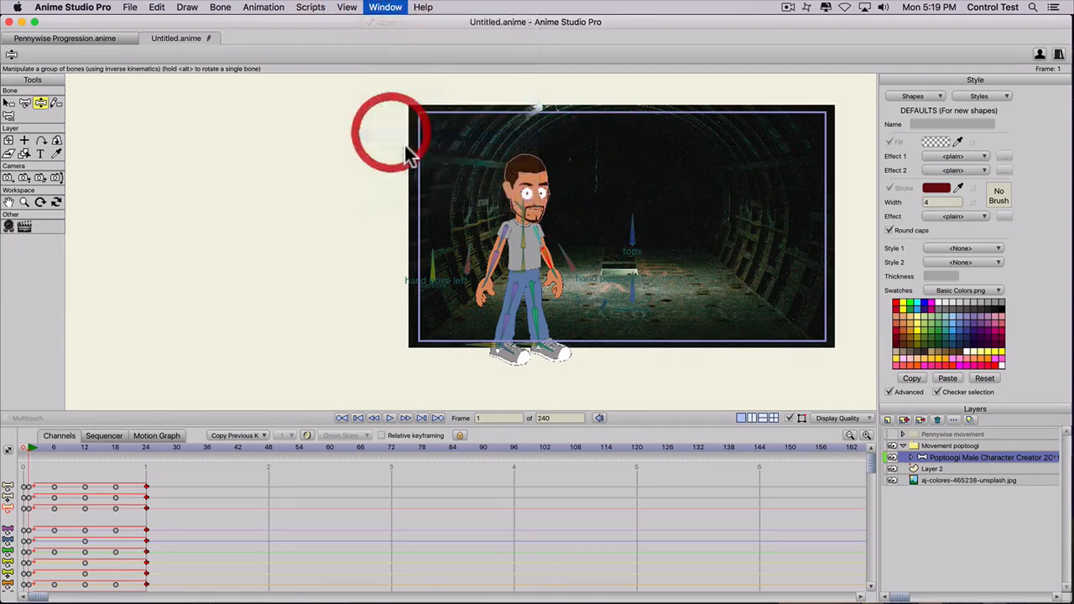
click(913, 460)
click(941, 512)
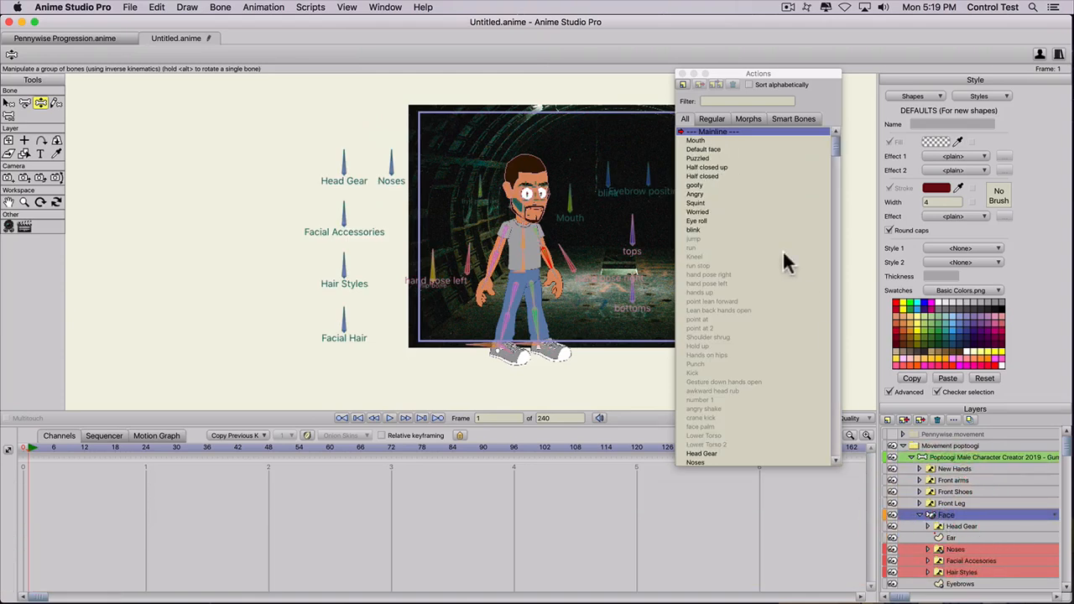
click(697, 211)
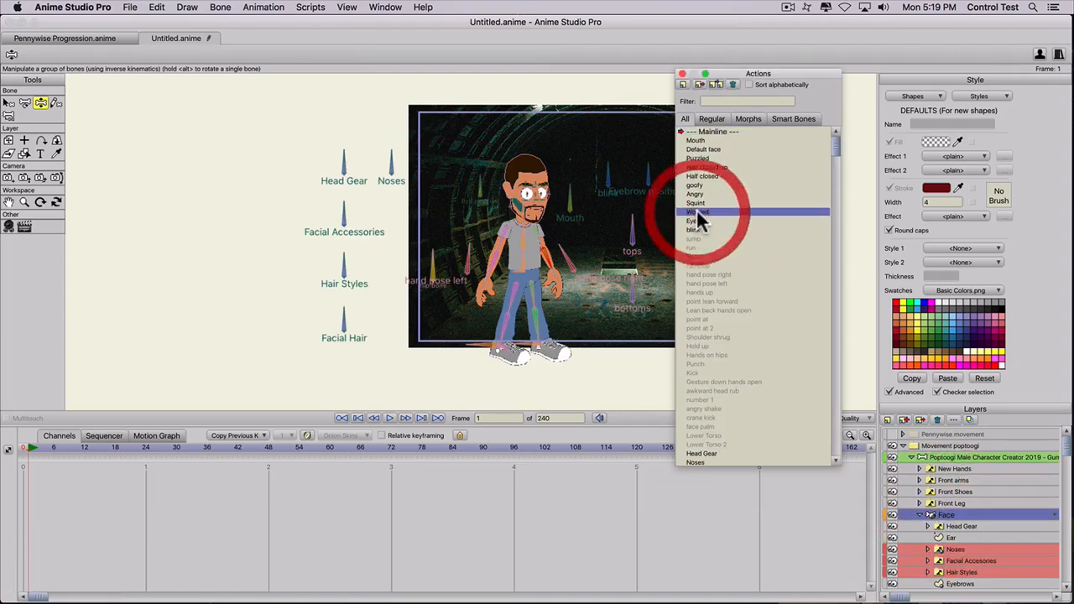
click(714, 87)
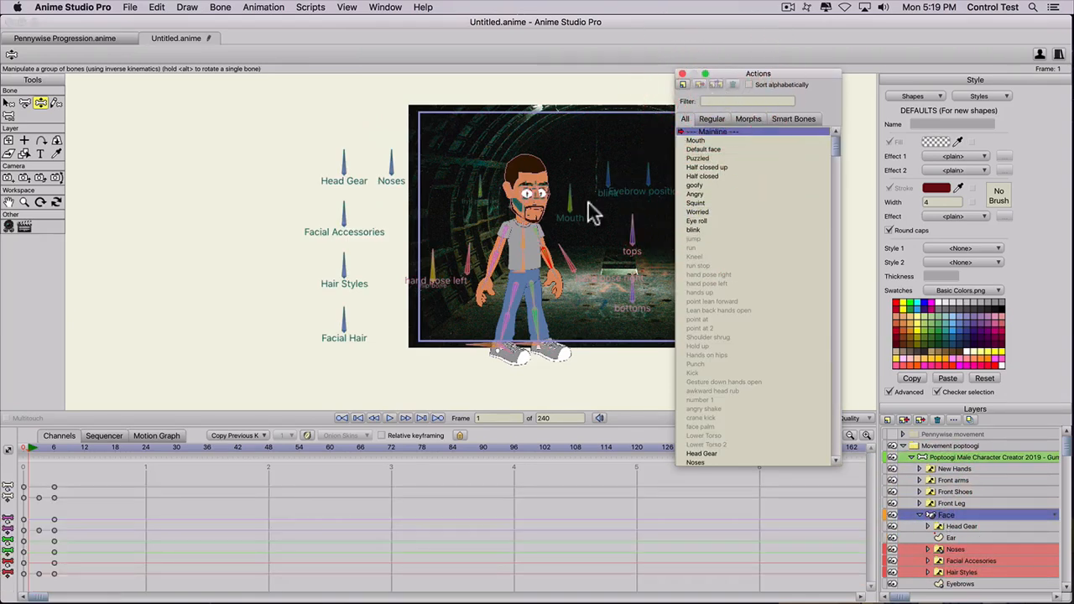
drag(25, 449, 116, 450)
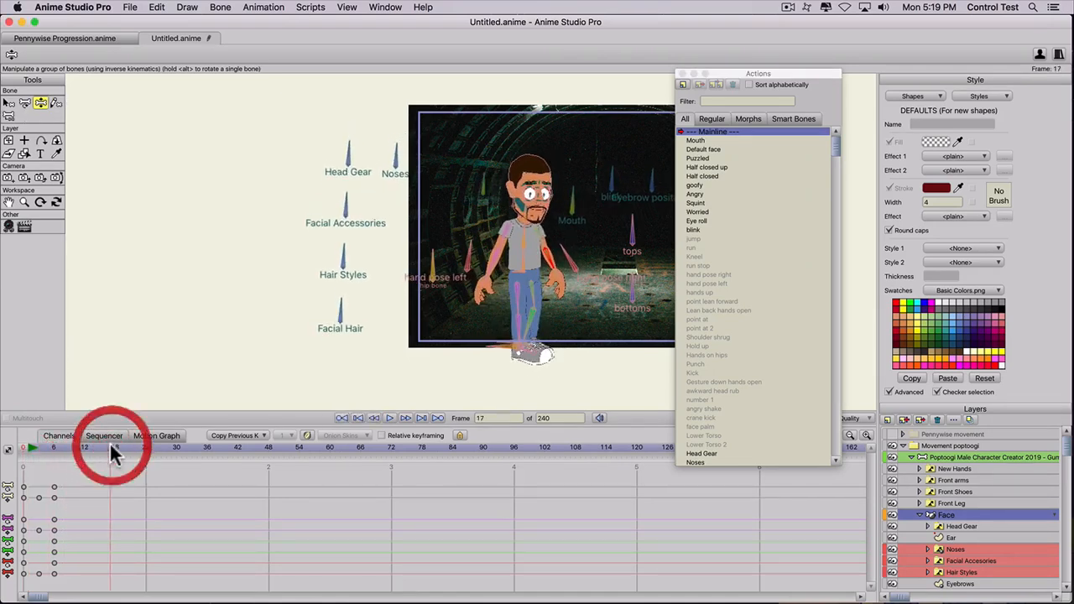
Step: Delete the middle keyframes of the inserted Worried expression and move its final keyframes to frame 1
drag(45, 485, 35, 580)
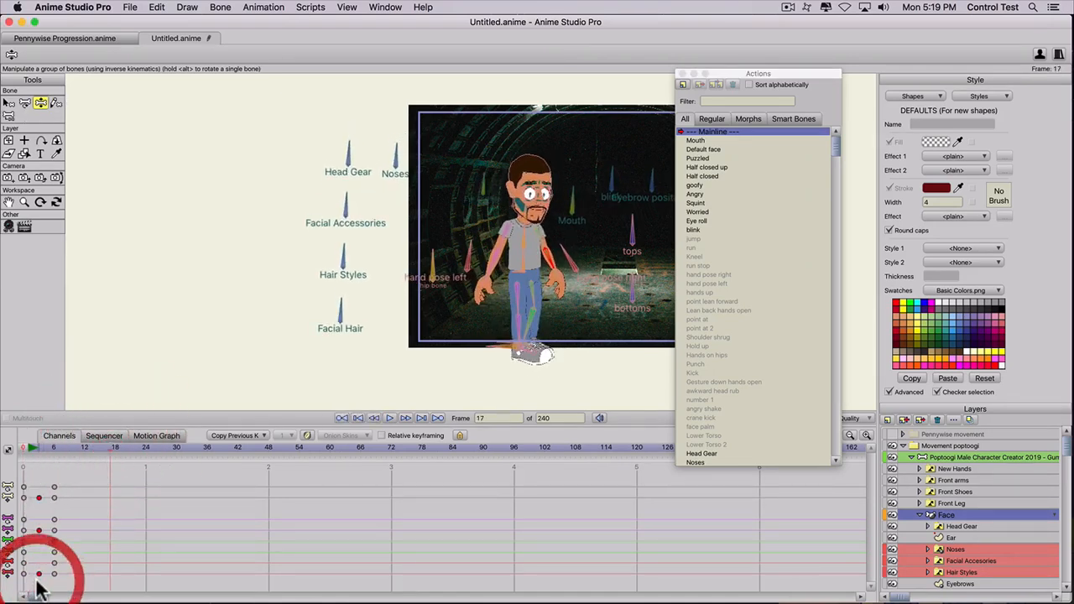
key(BackSpace)
drag(49, 491, 30, 575)
mouse_move(28, 447)
mouse_down()
mouse_move(66, 447)
mouse_move(31, 464)
mouse_up()
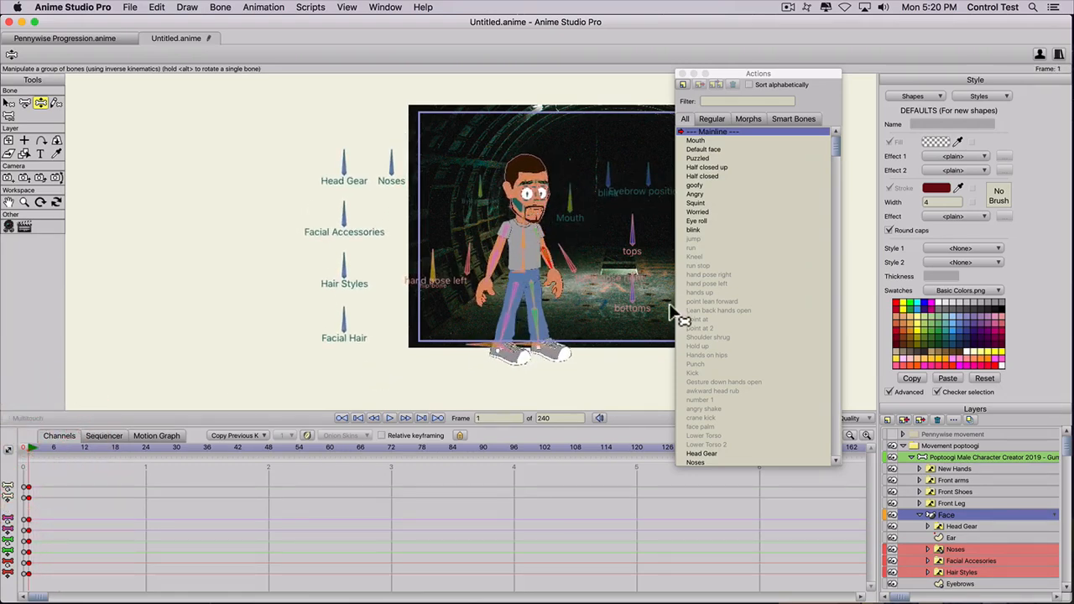
Step: On the Face layer at frame 1, rotate the Mouth bone to about -23 degrees for a clenched, open mouth
click(938, 458)
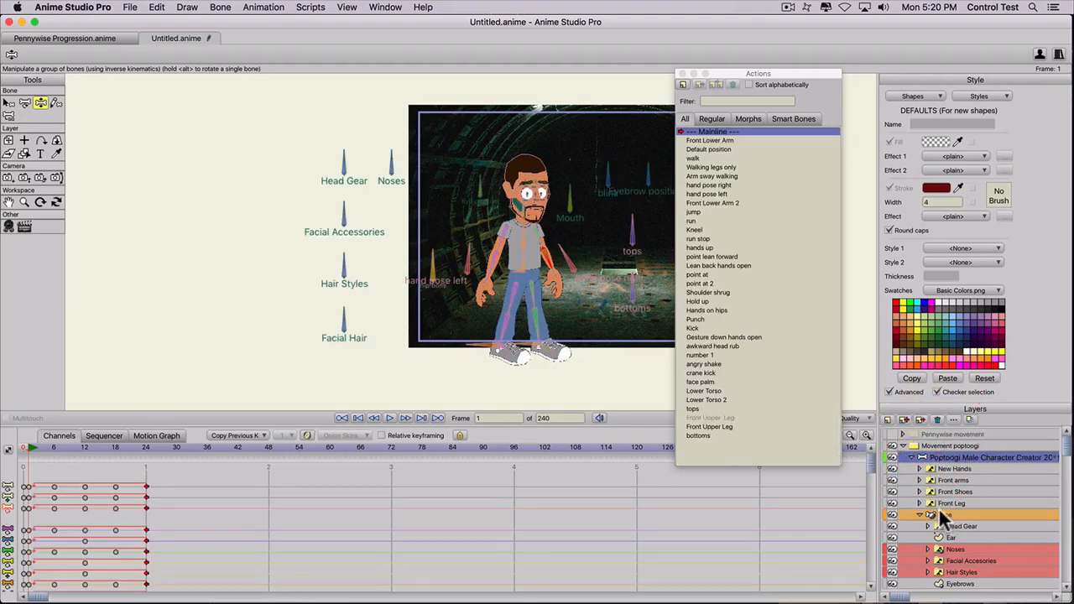
click(945, 515)
key(t)
scroll(569, 202, up, 8)
key(space)
drag(568, 194, 440, 225)
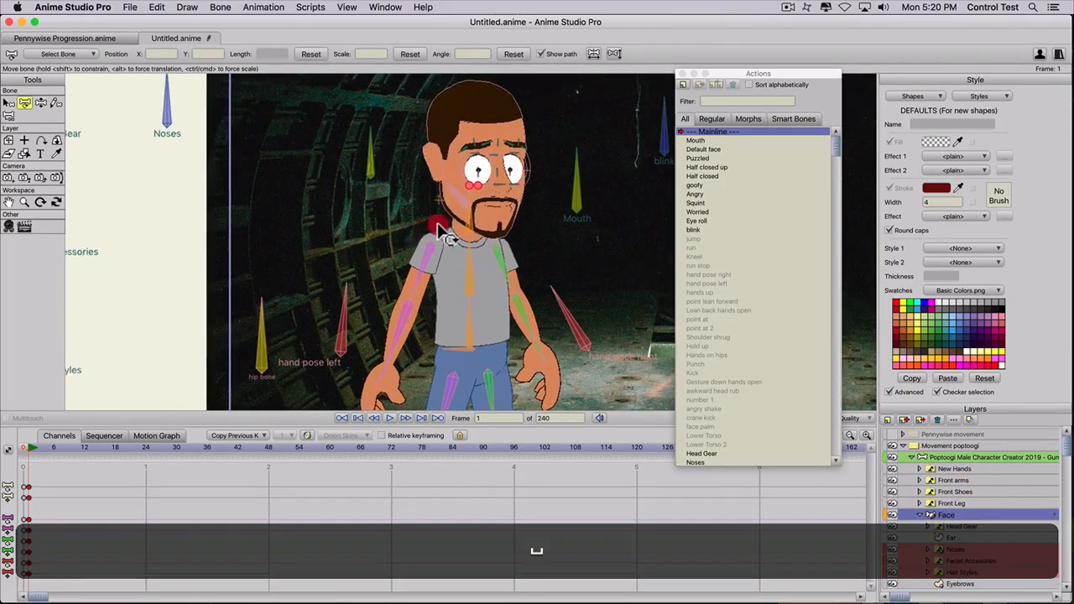
drag(515, 194, 567, 244)
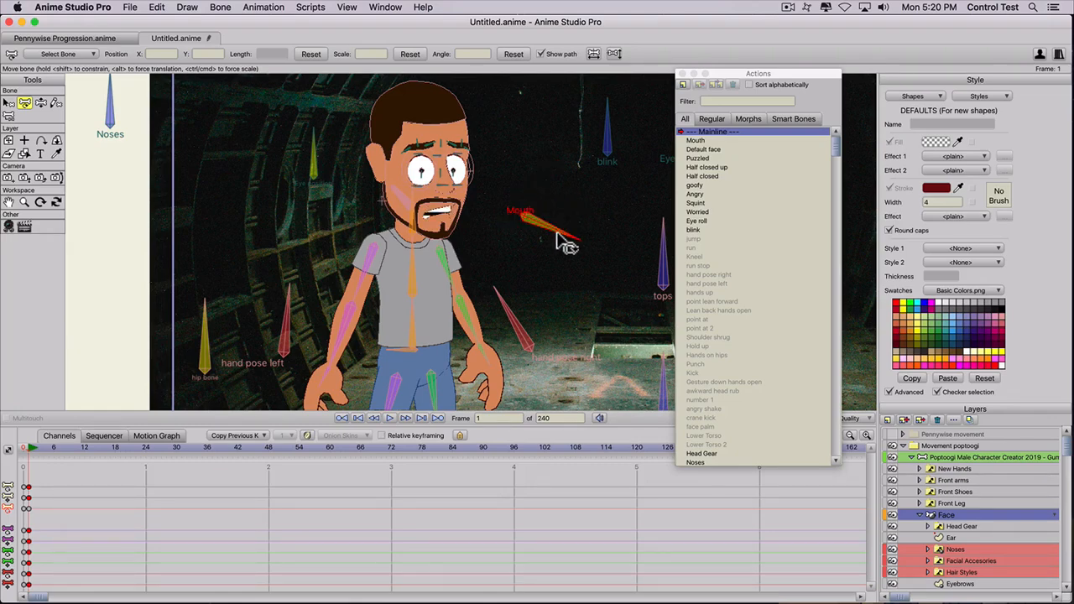
Step: Move the eye control bone beside the head slightly on frame 1 to shift the pupils' gaze
scroll(448, 212, down, 6)
scroll(448, 212, up, 3)
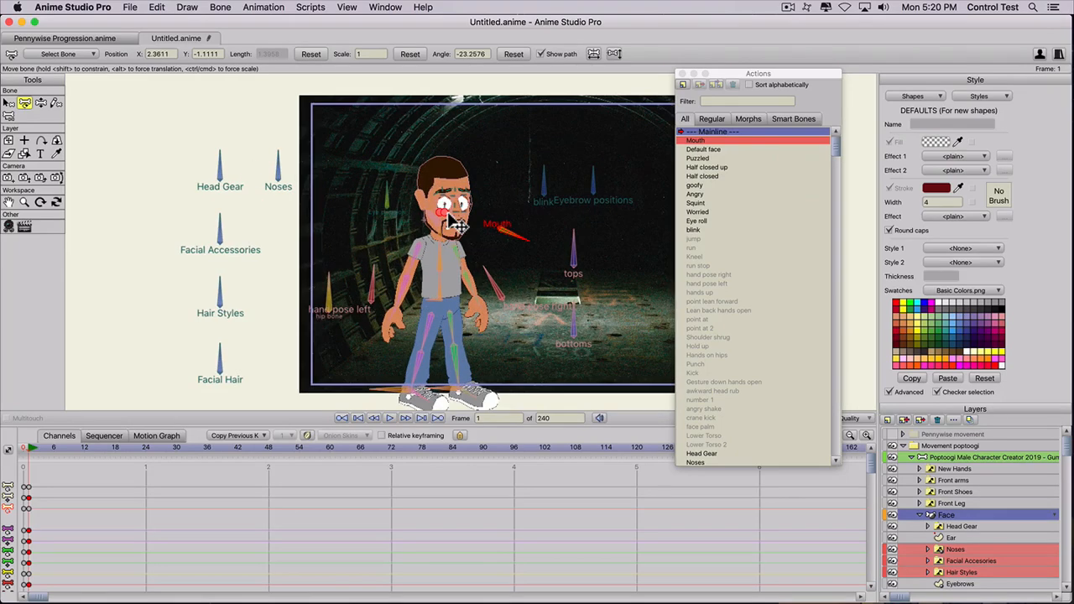
scroll(449, 216, up, 3)
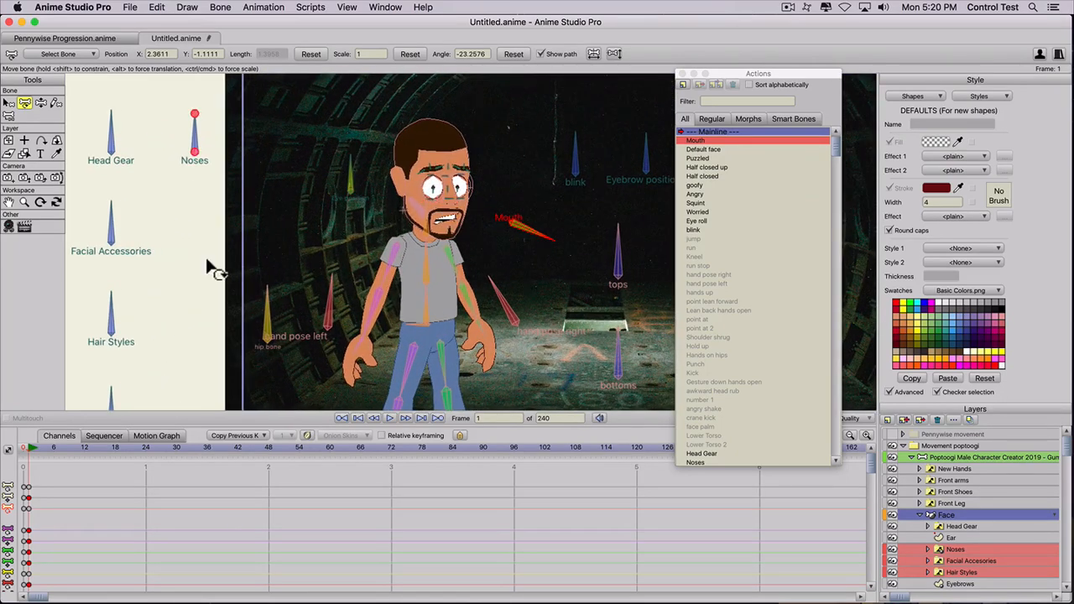
drag(360, 204, 367, 207)
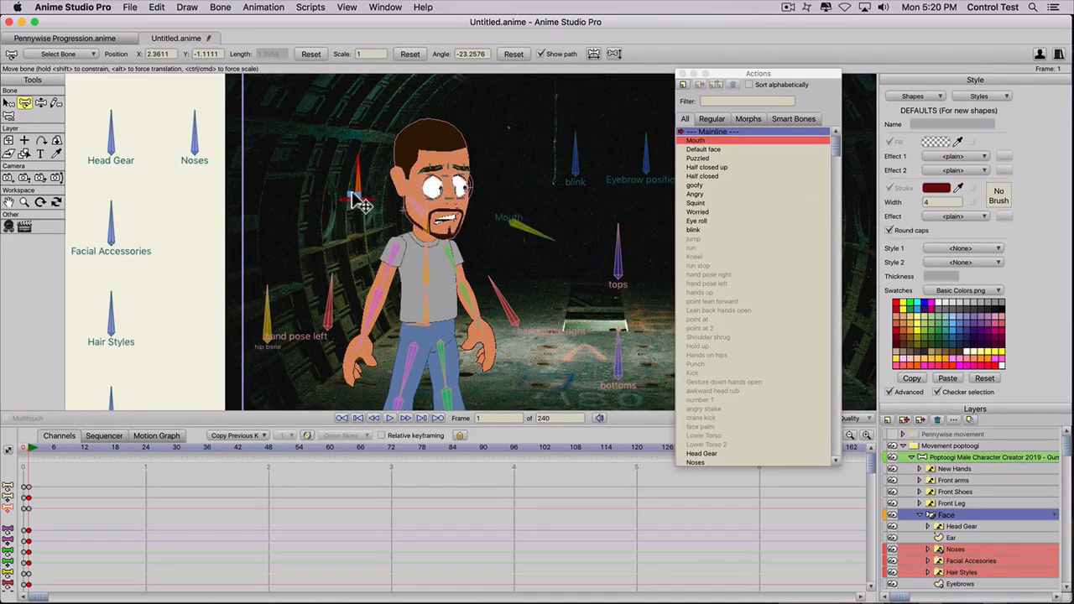
Step: Play back the walk cycle to check it with the worried facial expression
scroll(357, 194, down, 2)
drag(31, 452, 62, 449)
scroll(263, 224, down, 3)
key(space)
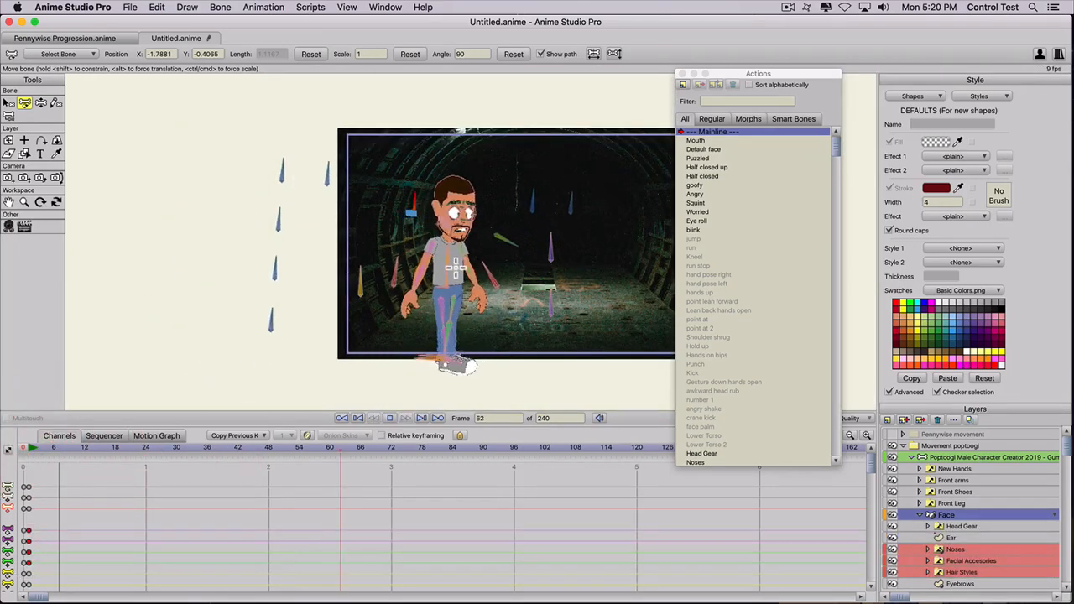
key(space)
key(space)
key(space)
Step: Close the actions list and stretch the Poptoogi character layer's walk keyframes so the cycle ends at about frame 47
drag(27, 448, 5, 447)
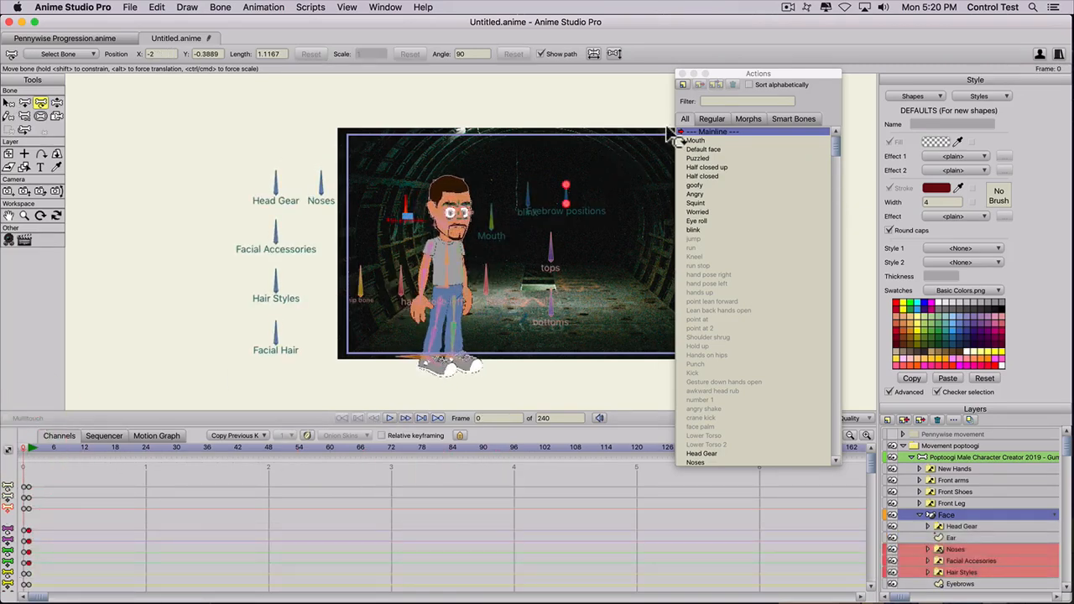
click(683, 75)
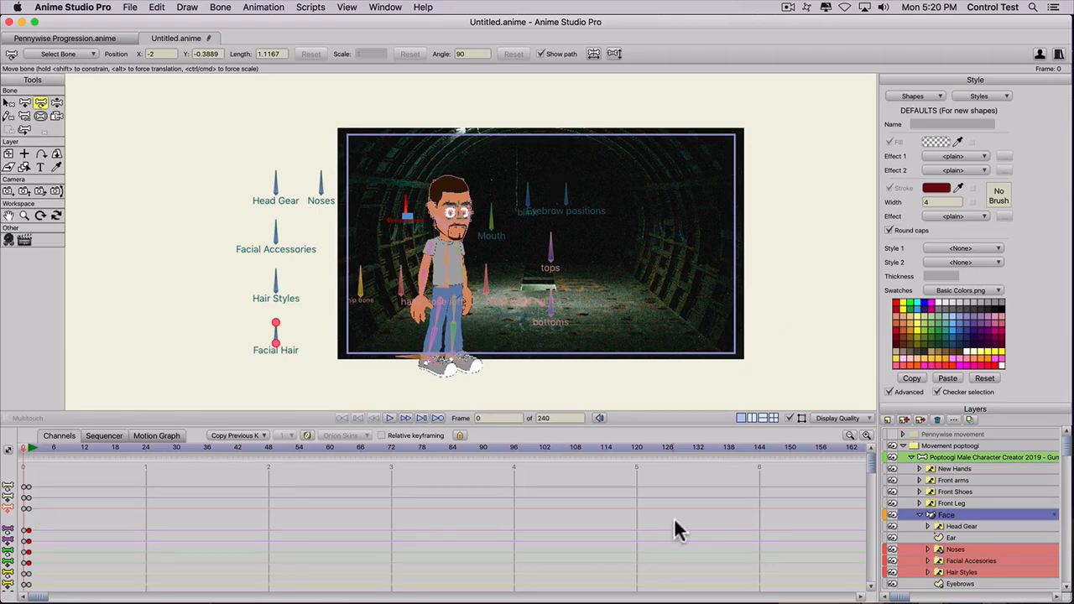
click(951, 457)
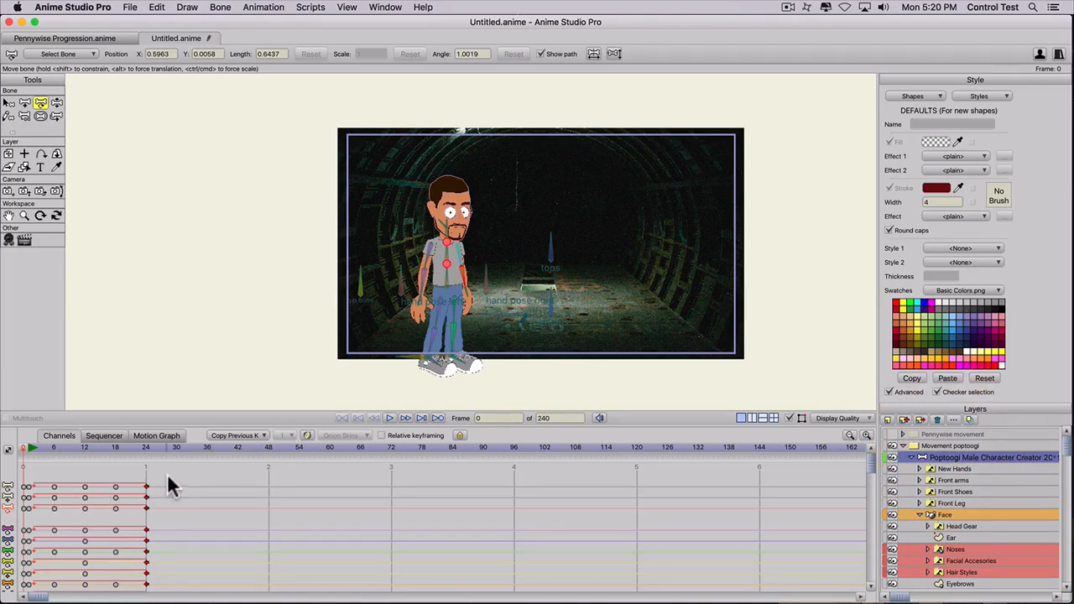
drag(137, 510, 28, 509)
key(alt)
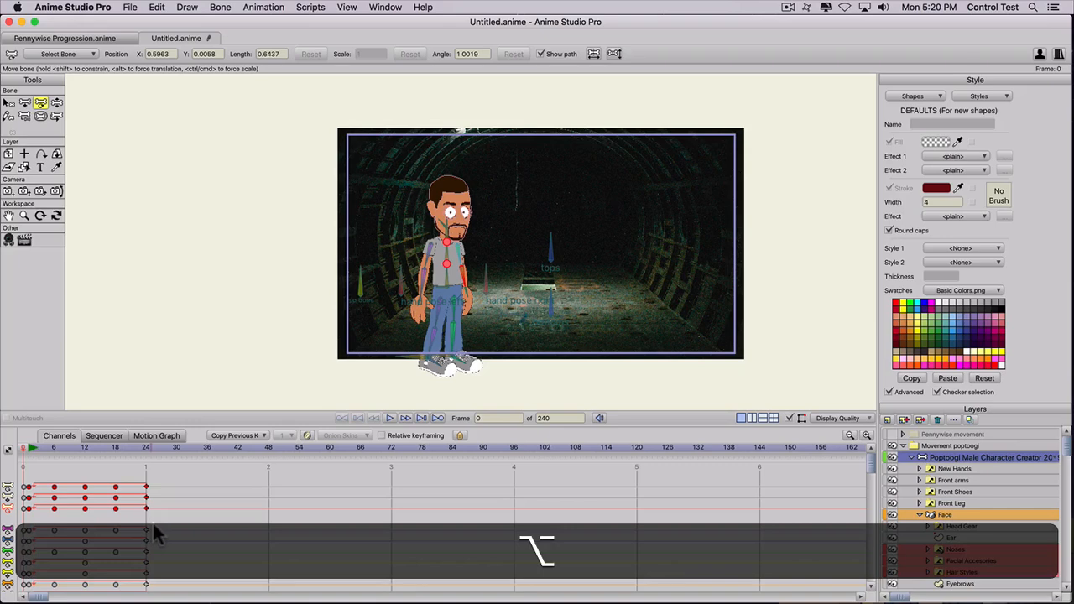
drag(153, 512, 263, 512)
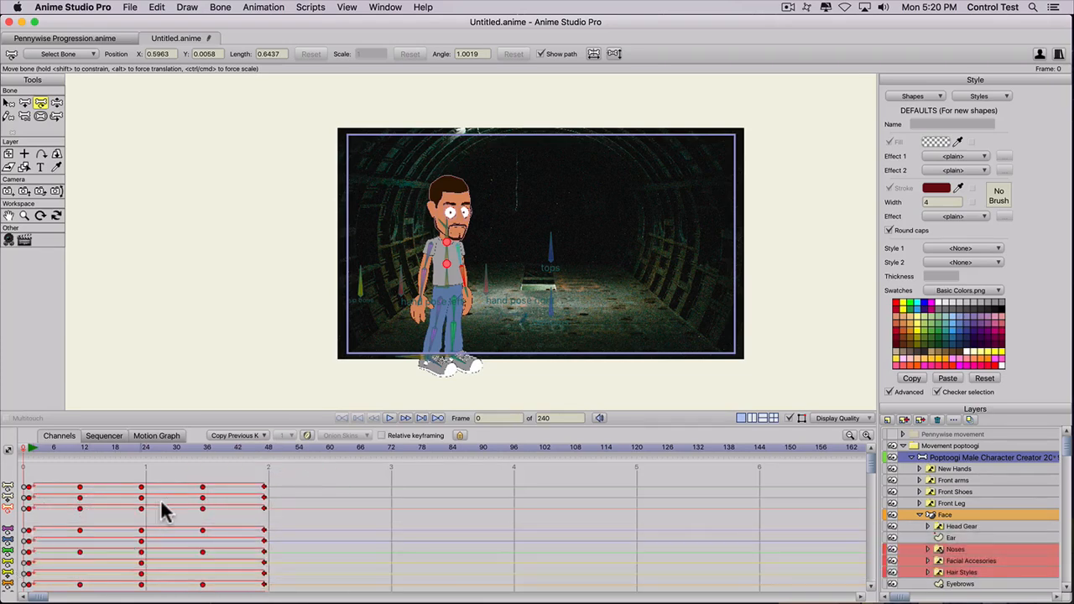
Step: Play back the walk cycle from the first frame to check its pace
click(31, 449)
key(space)
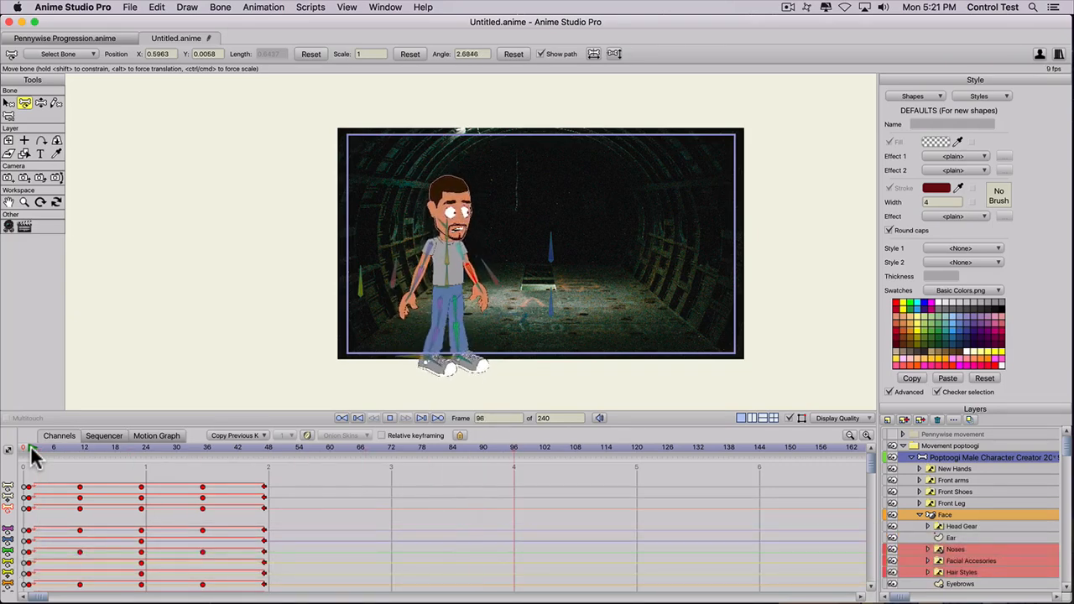
key(space)
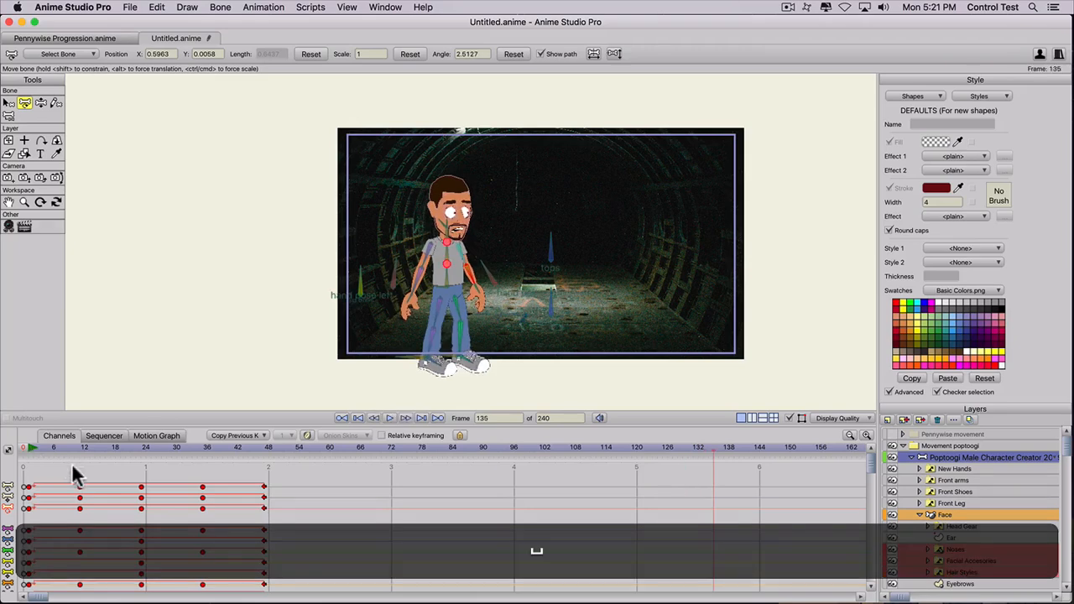
Step: Compress the Poptoogi walk keyframes so the cycle ends at about frame 13, and preview the faster walk
key(alt)
drag(262, 491, 88, 472)
key(space)
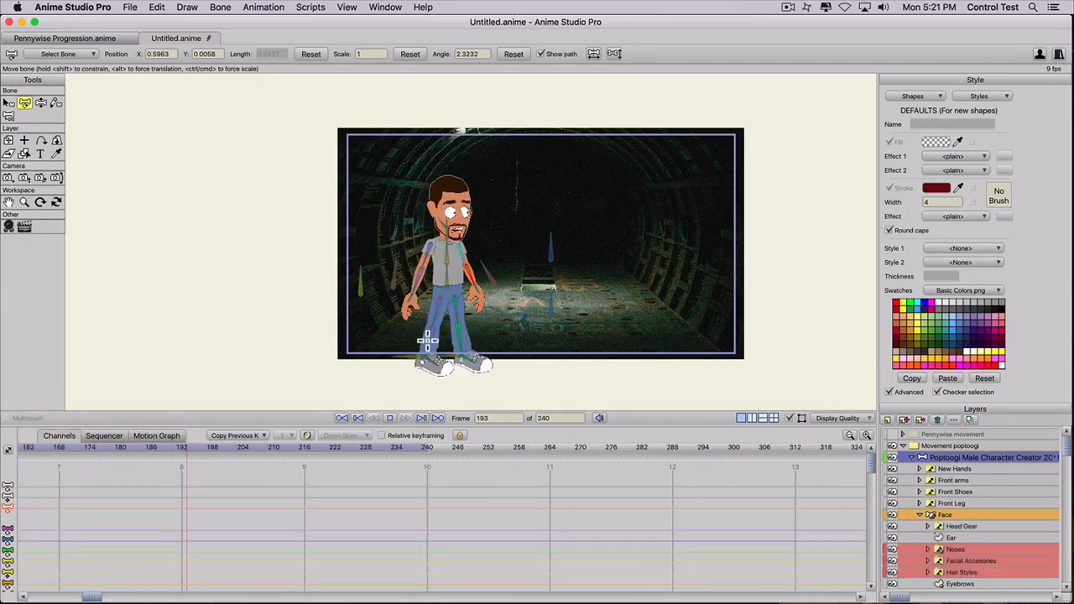
key(space)
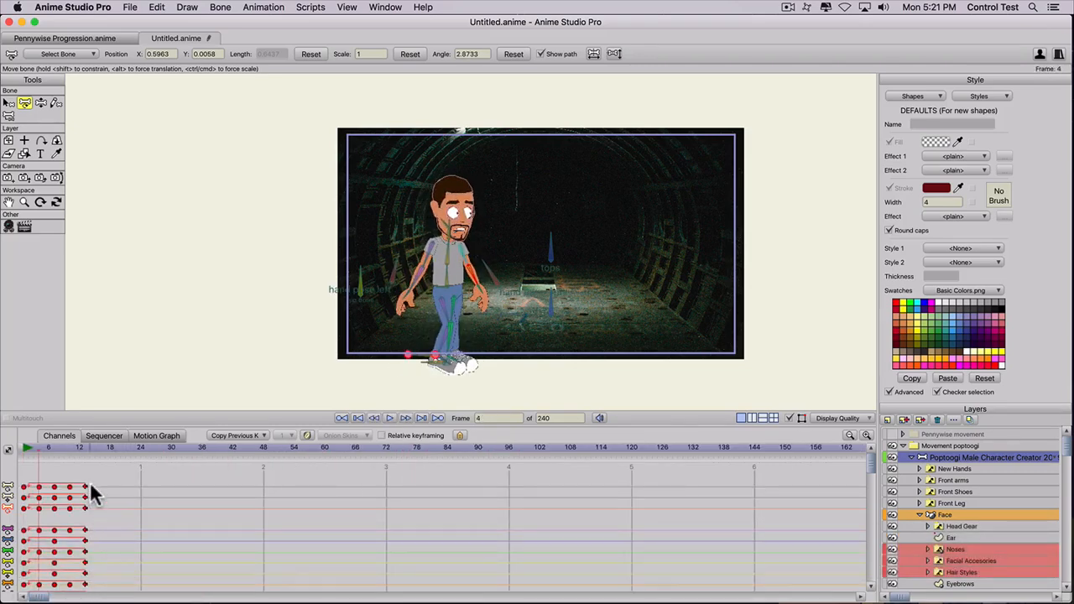
Step: Stretch the Poptoogi walk keyframes so the cycle ends at frame 42, and play back the walk
key(alt)
drag(82, 492, 228, 499)
key(space)
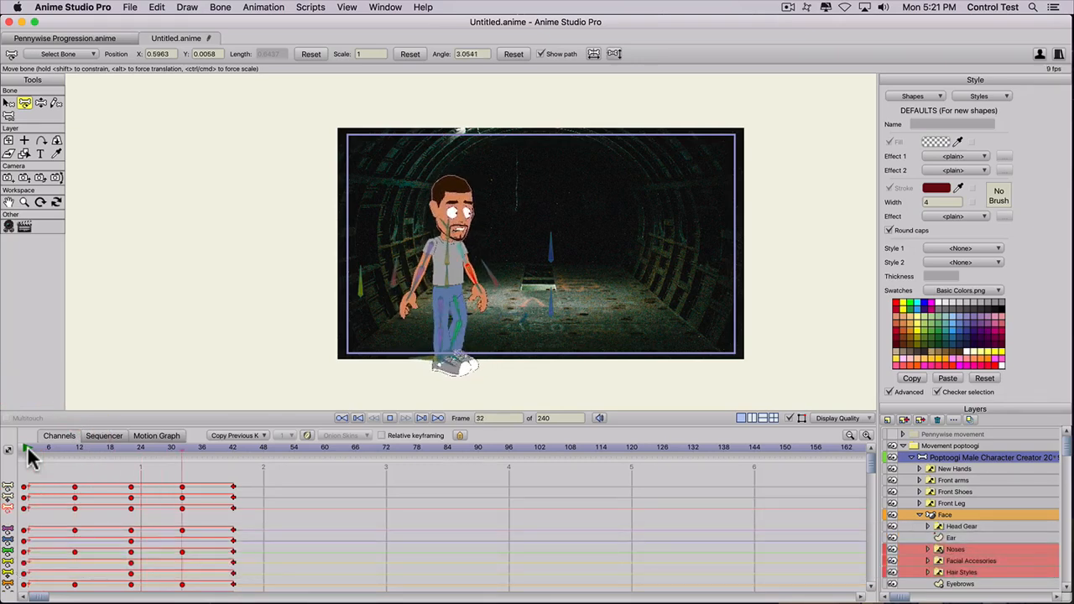
key(space)
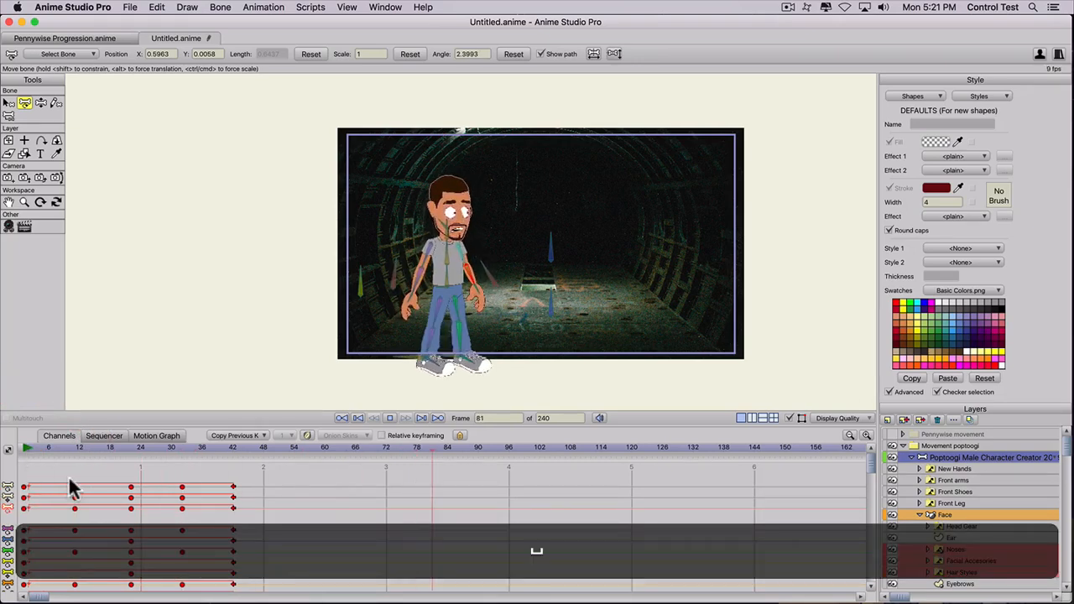
click(28, 449)
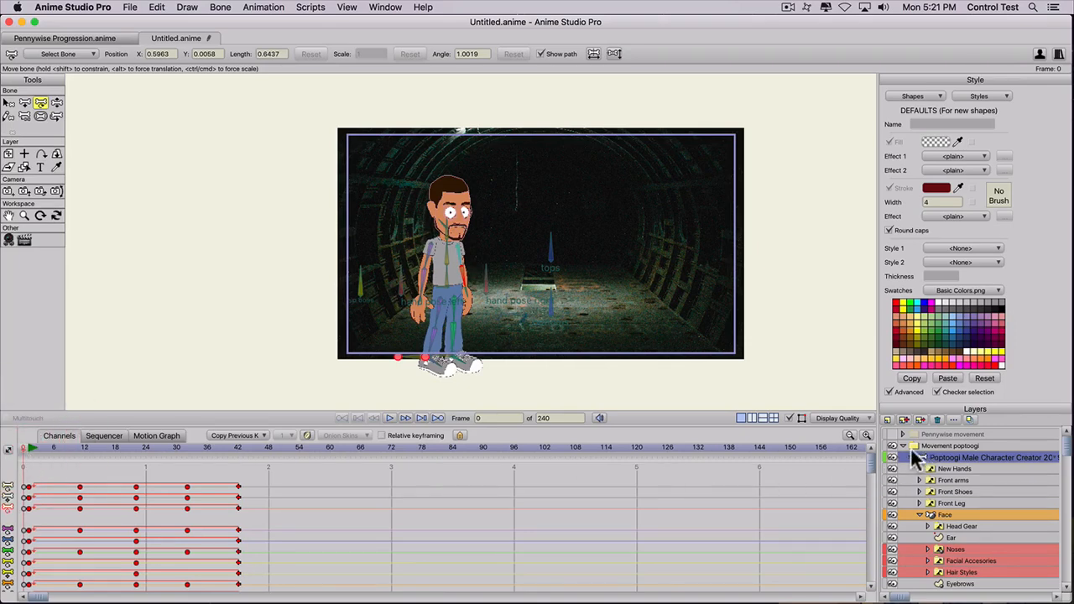
Step: Collapse the Poptoogi character layer and move the Movement poptoogi group out of frame, left of the tunnel, at frame 0
click(915, 457)
click(928, 445)
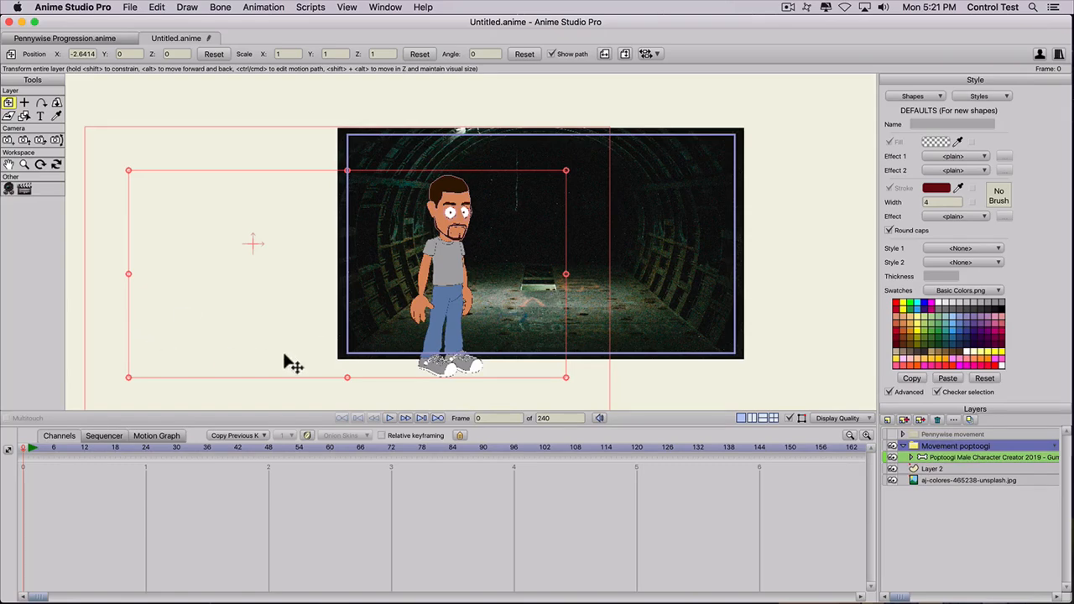
drag(496, 252, 270, 260)
Step: At frame 132, move the Movement poptoogi group into the tunnel at about X -1.24 and preview the walk across
drag(86, 445, 269, 446)
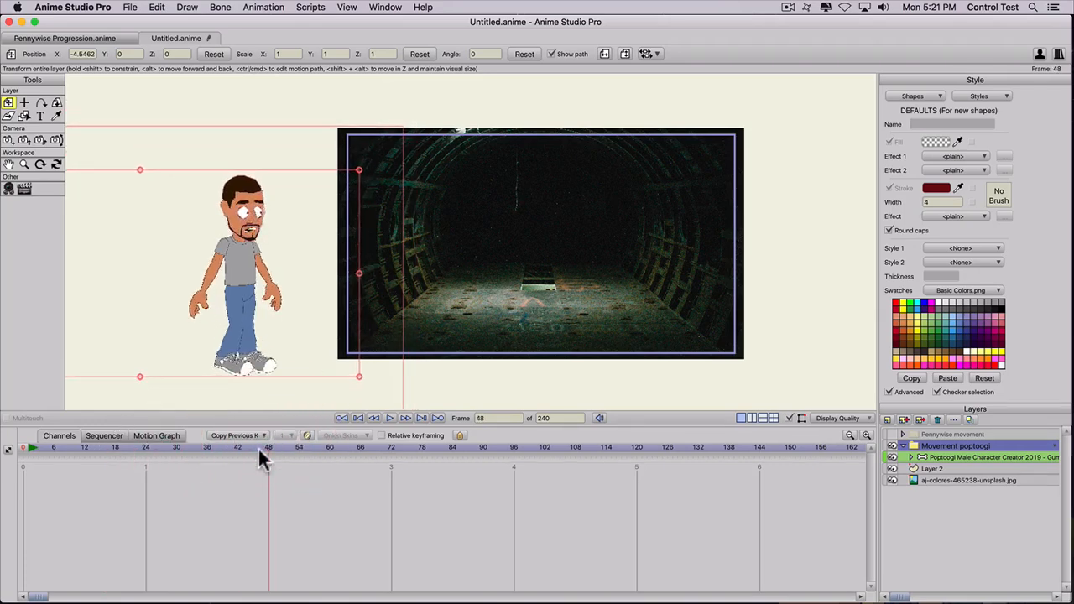
click(698, 448)
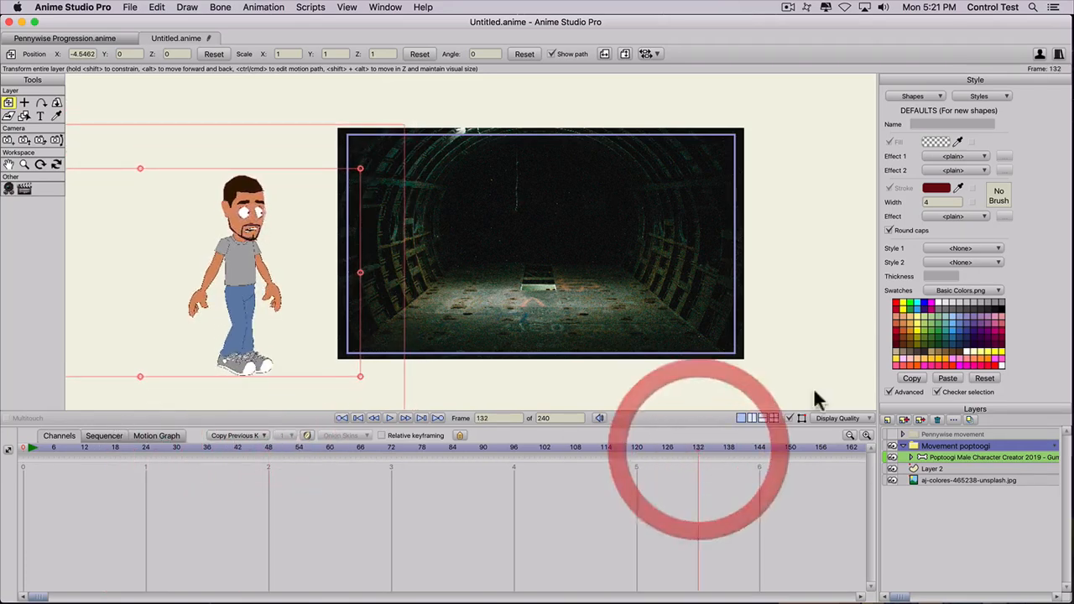
drag(239, 319, 600, 339)
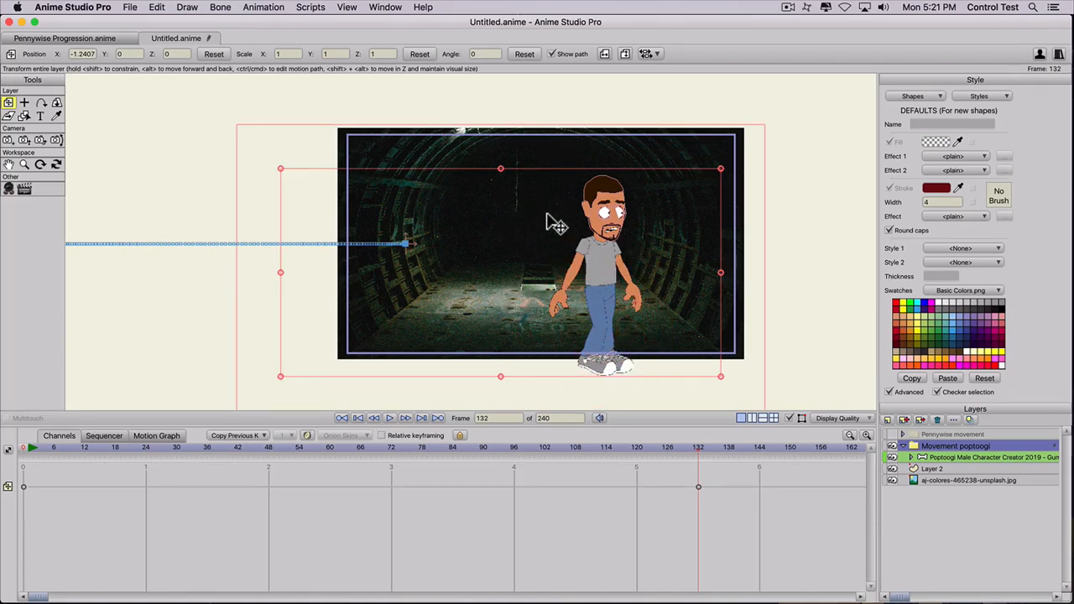
click(35, 448)
key(space)
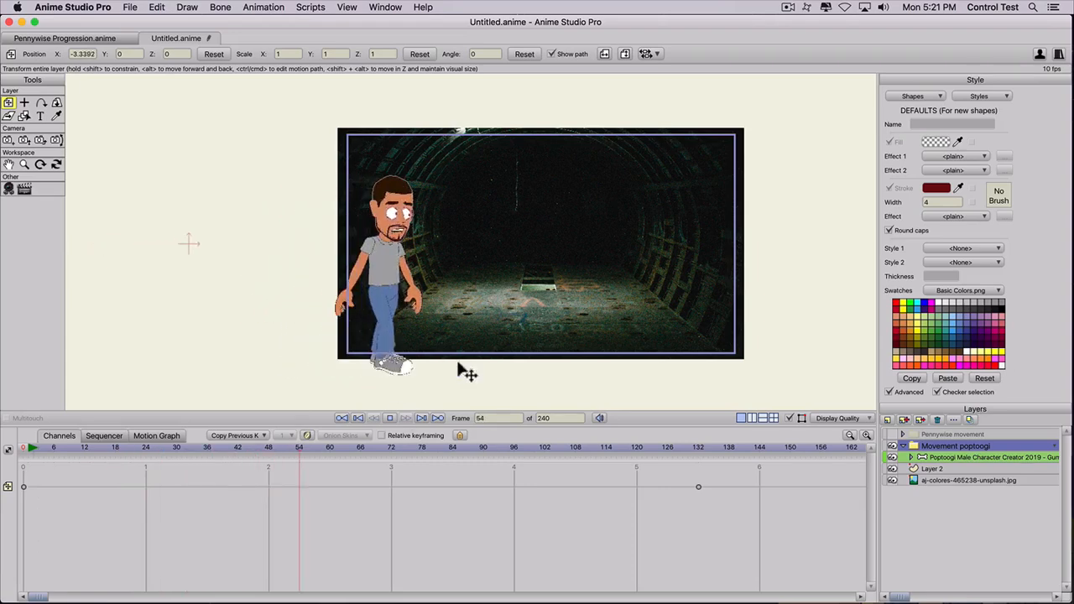
key(space)
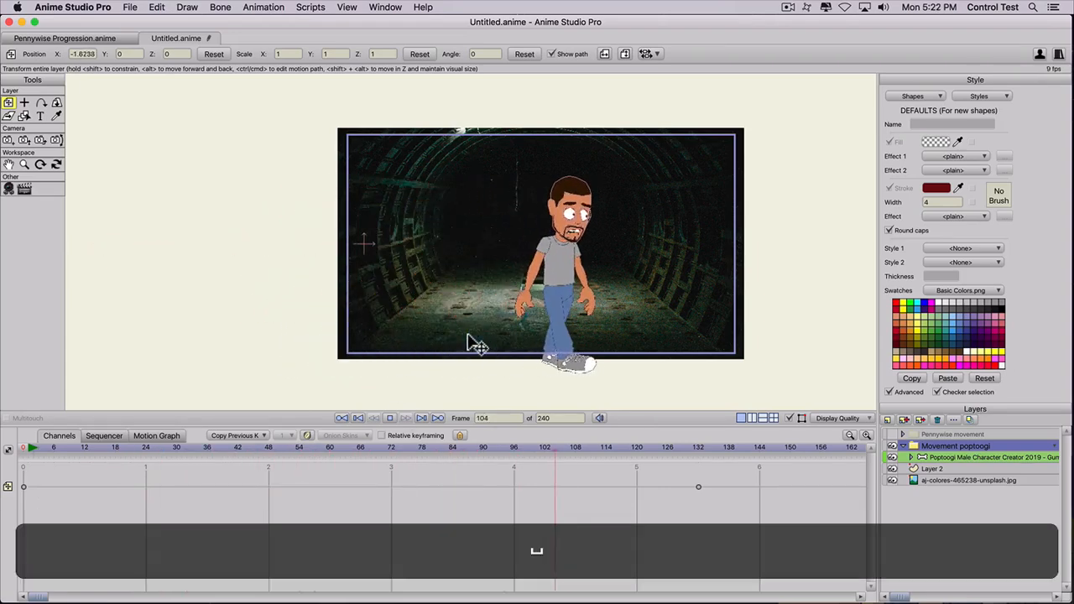
Step: At frame 0, shift the Movement poptoogi group closer to the tunnel's left edge, at about X -4.06
click(36, 448)
key(shift)
drag(239, 300, 293, 307)
click(37, 449)
drag(38, 448, 14, 449)
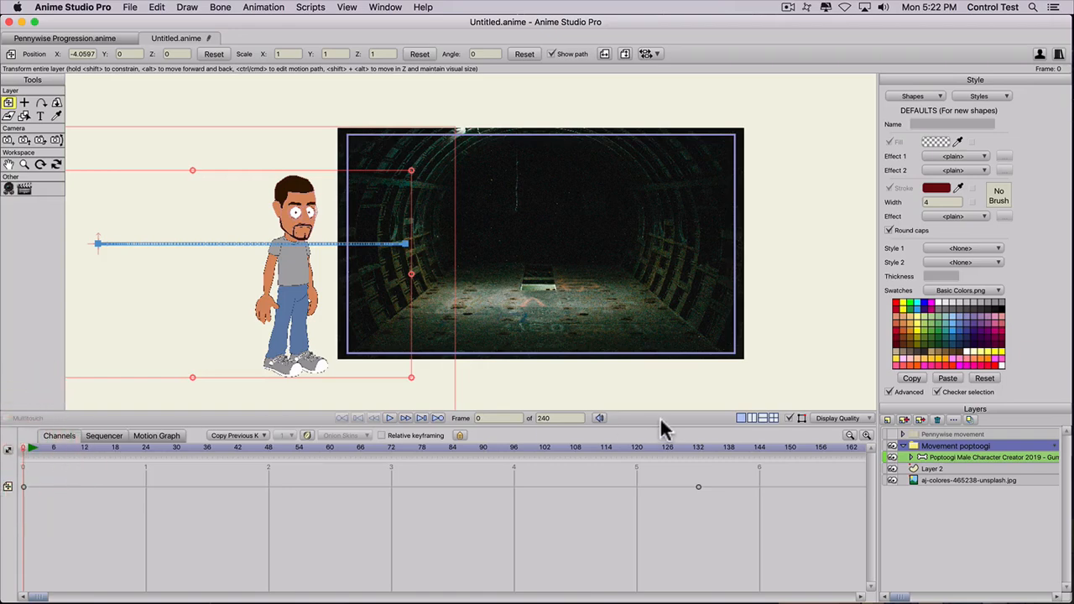
Step: Extend the animation's end frame to 1000
click(699, 487)
click(849, 436)
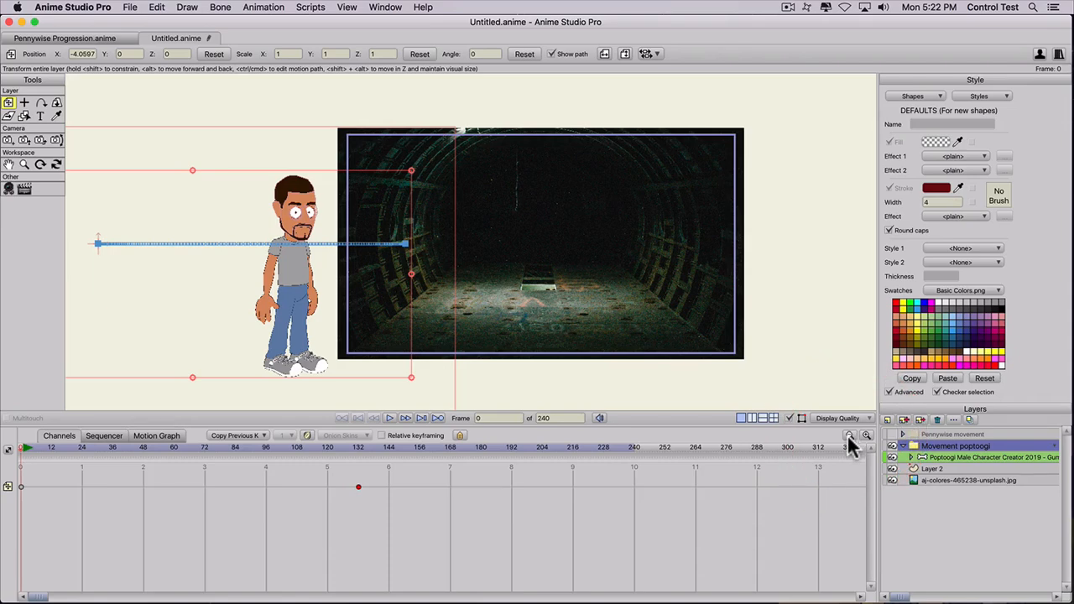
click(568, 421)
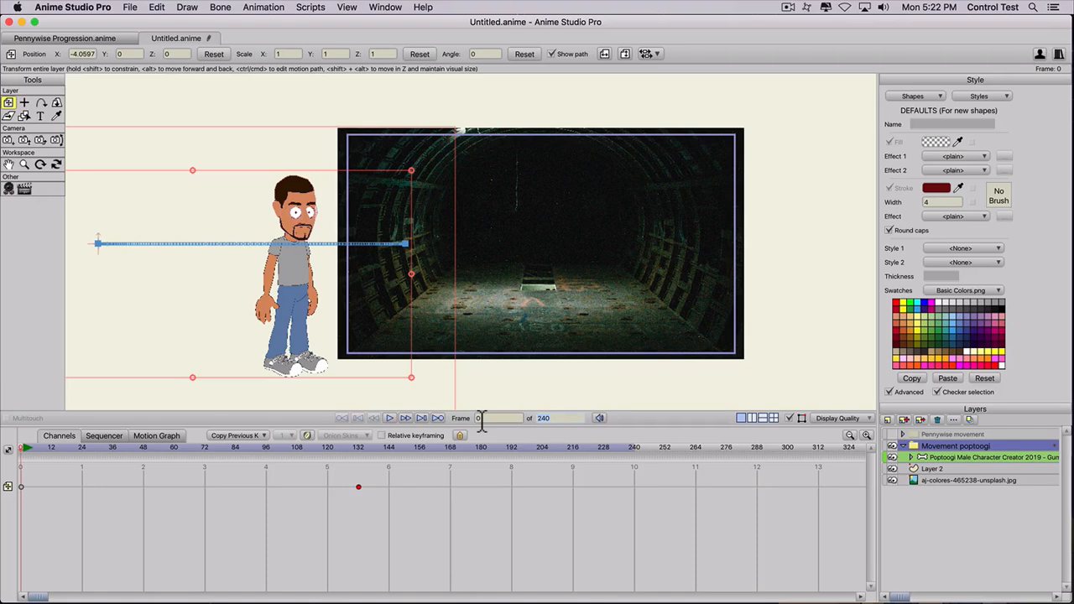
text(1000)
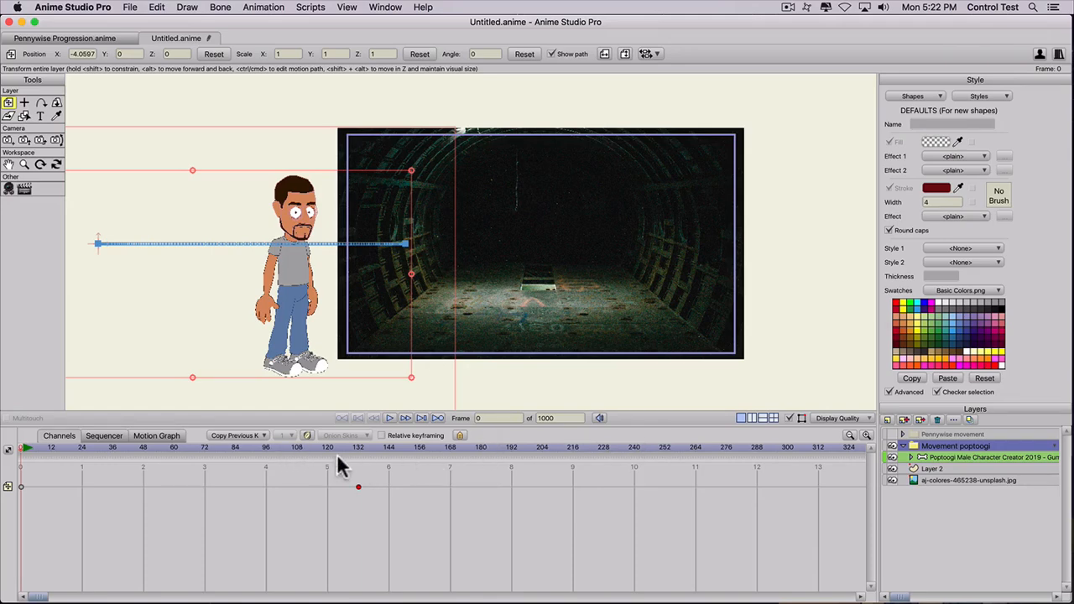
Step: Move the Movement poptoogi group's final position keyframe to frame 216 and play back the slower walk
click(358, 485)
drag(358, 485, 573, 483)
click(146, 446)
key(space)
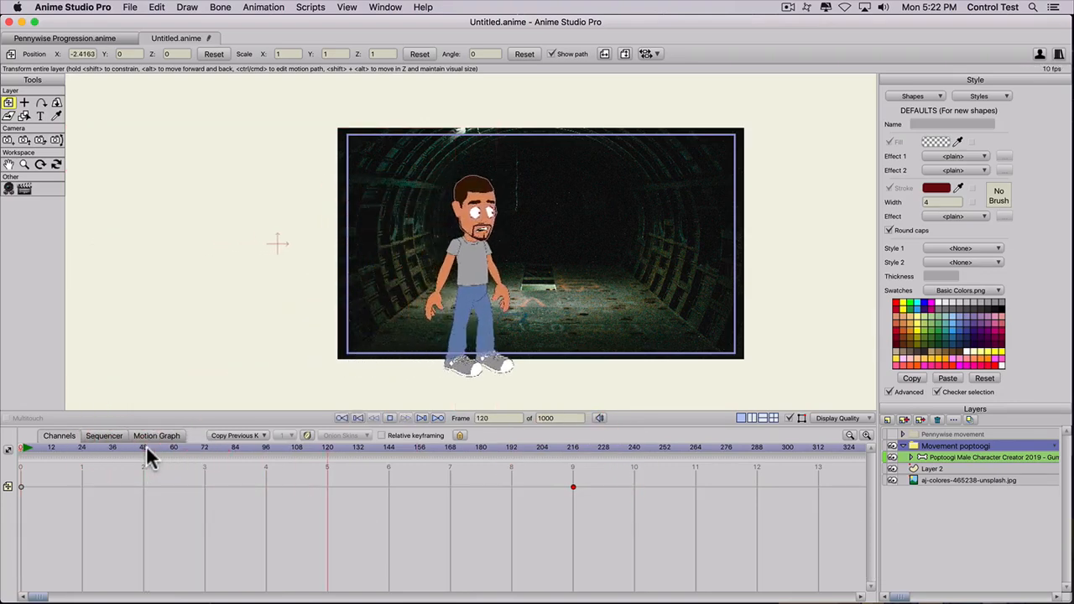
key(space)
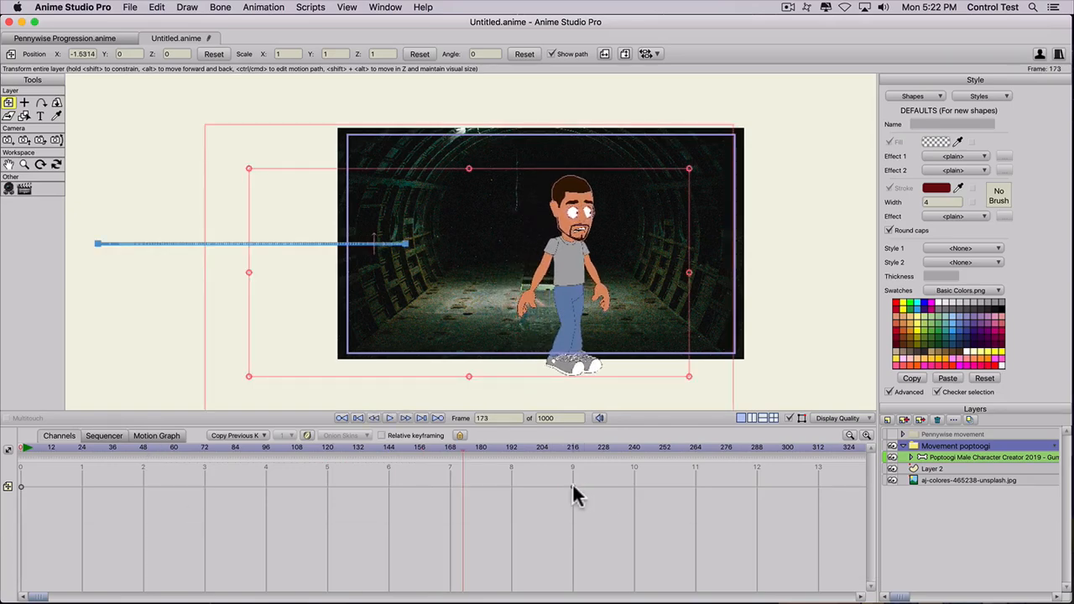
Step: Move the group's final position keyframe on to frame 336 and play back the walk across the tunnel
drag(572, 484, 763, 485)
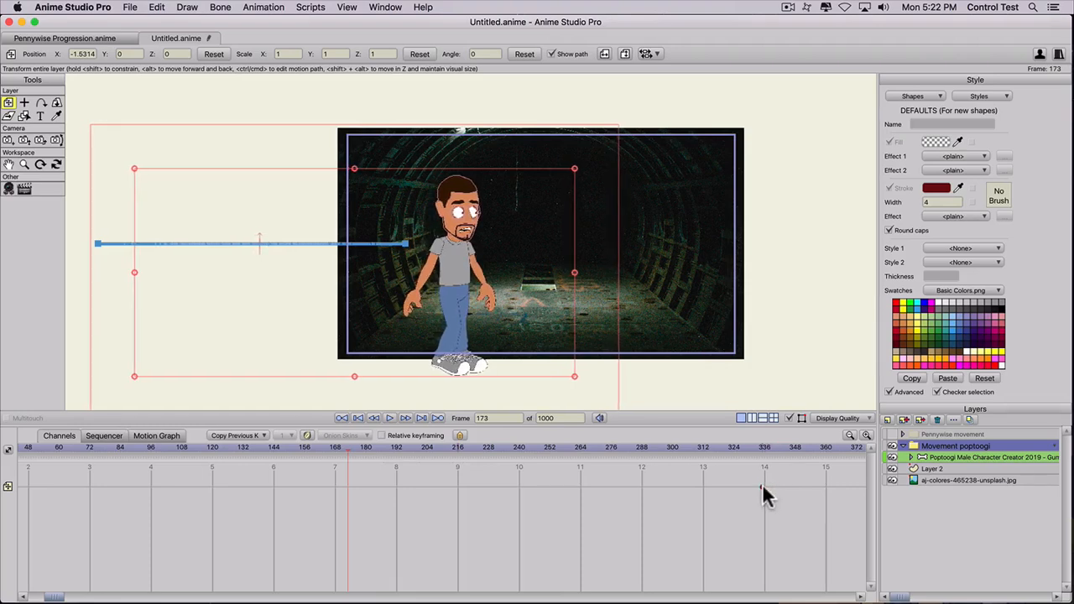
key(space)
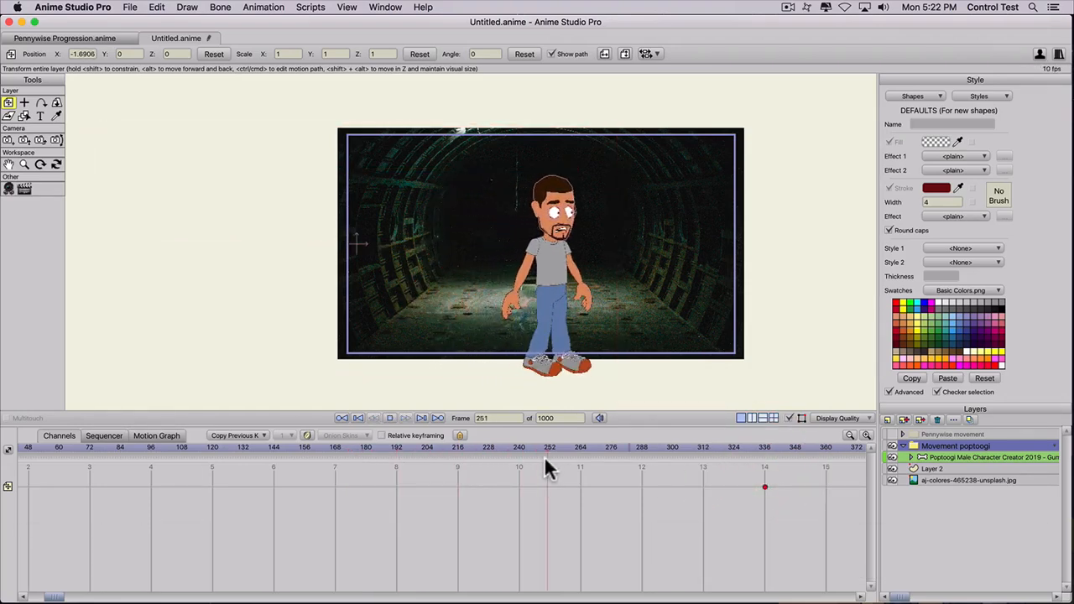
key(space)
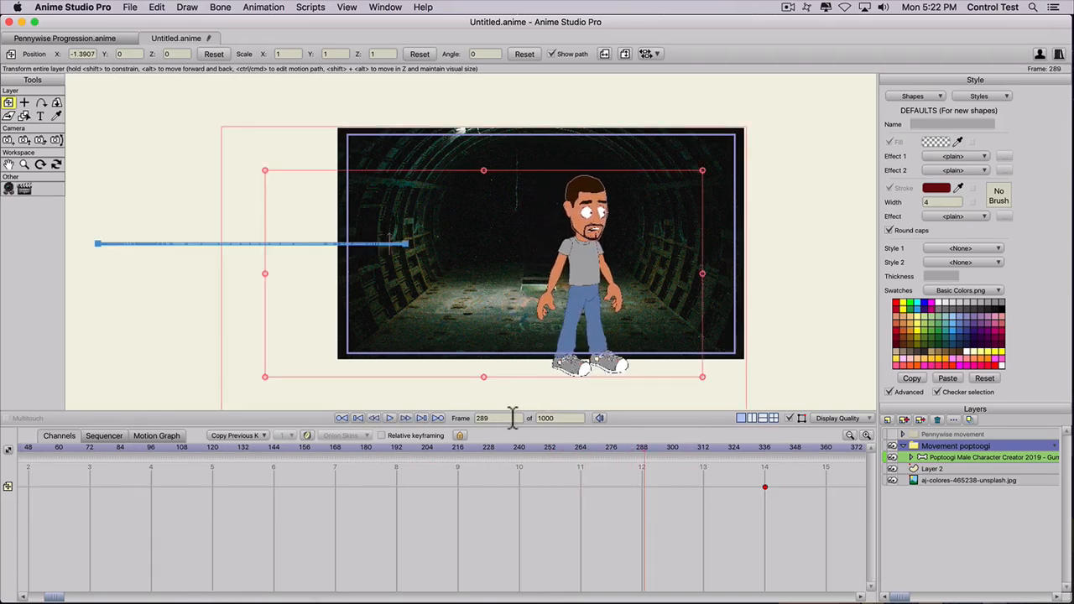
click(142, 450)
key(space)
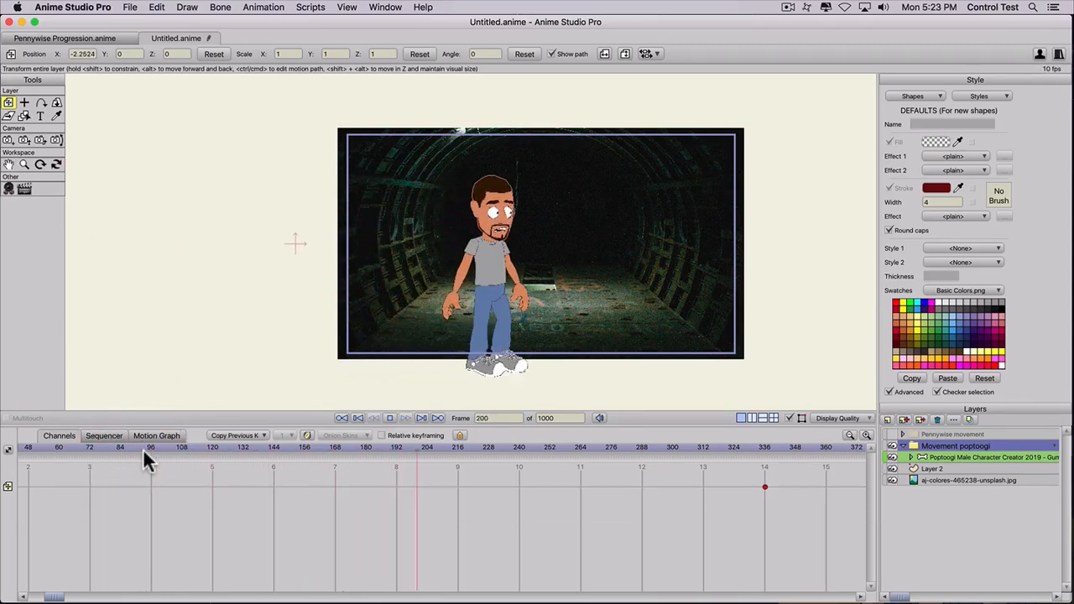
key(space)
Step: Return to the start of the timeline and play back the opening of the group's movement
drag(55, 599, 7, 595)
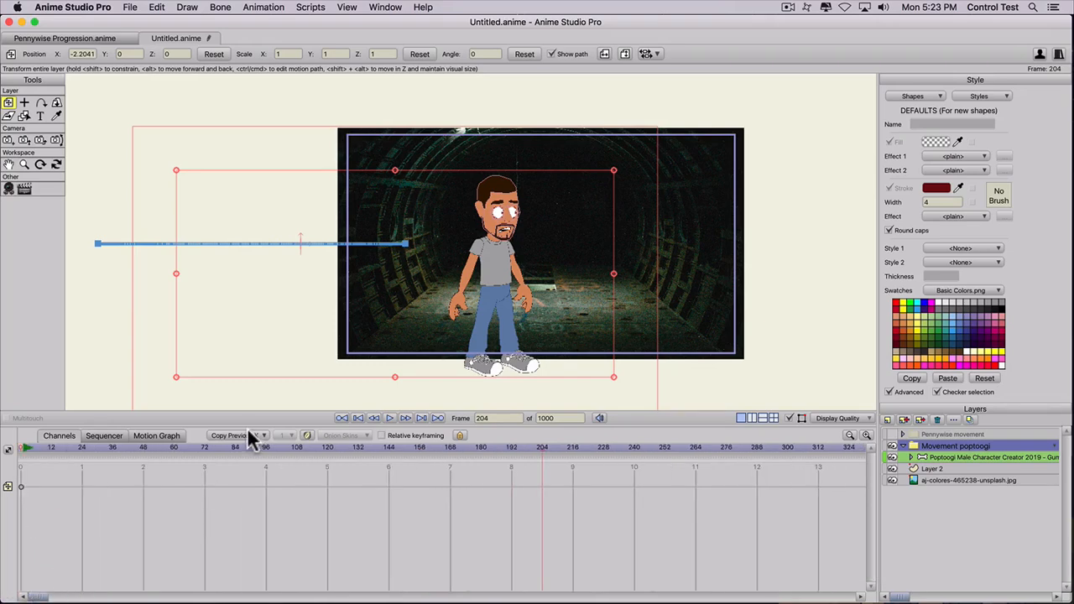
mouse_move(18, 449)
mouse_down()
mouse_move(470, 455)
mouse_move(2, 447)
mouse_up()
key(space)
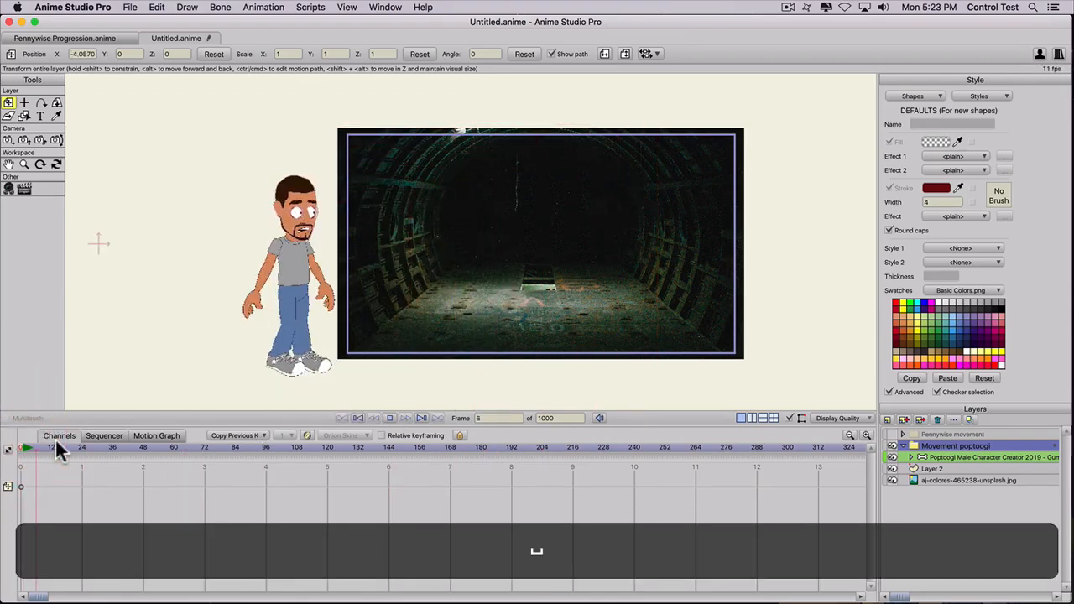
key(space)
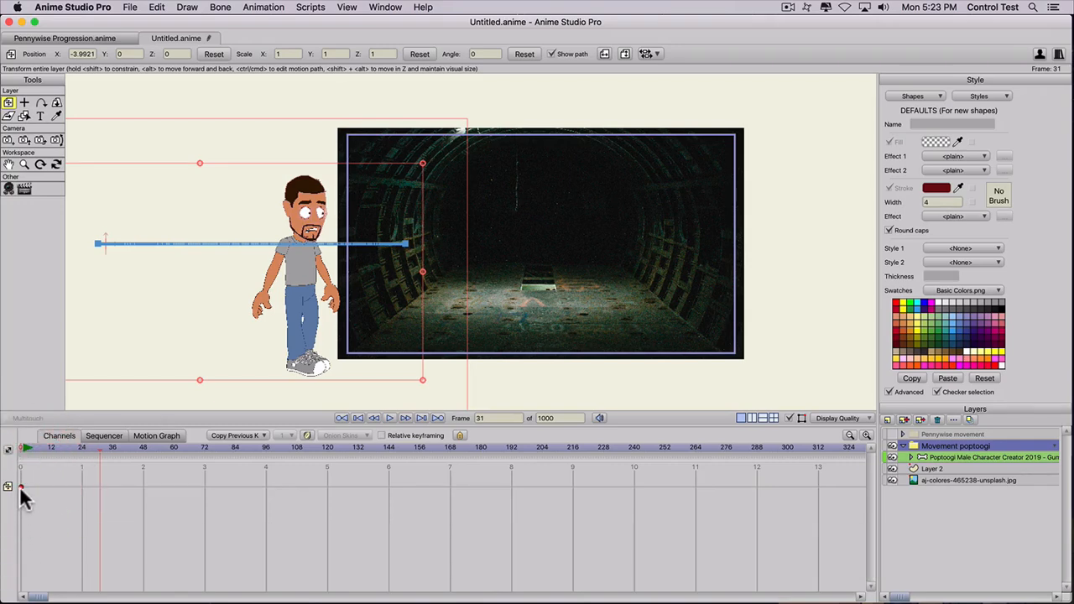
Step: Set the group's starting position keyframe at frame 0 to Linear interpolation and preview the movement
right_click(21, 487)
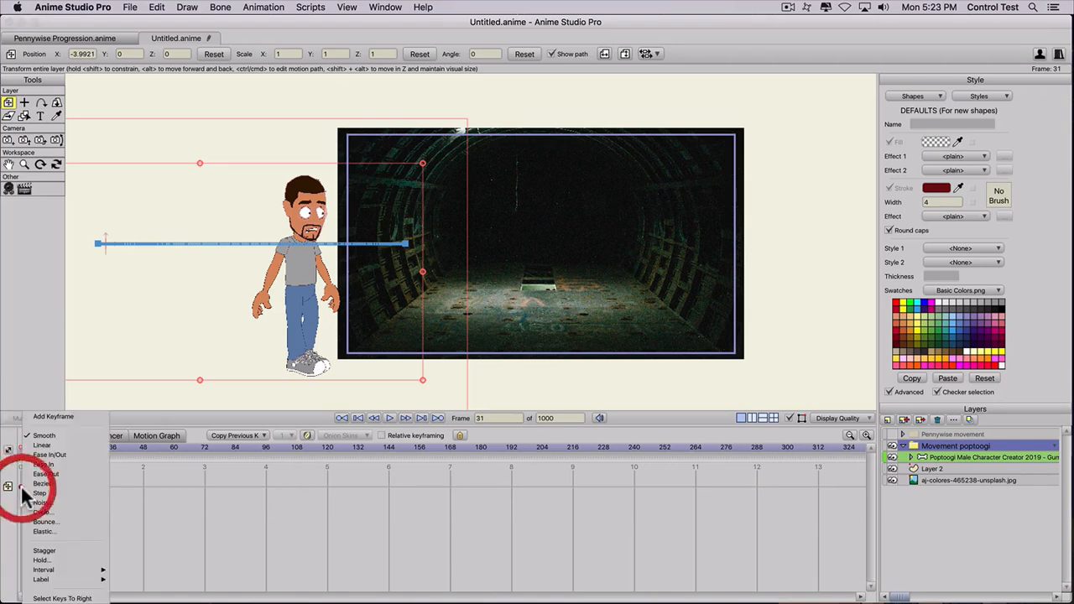
click(44, 446)
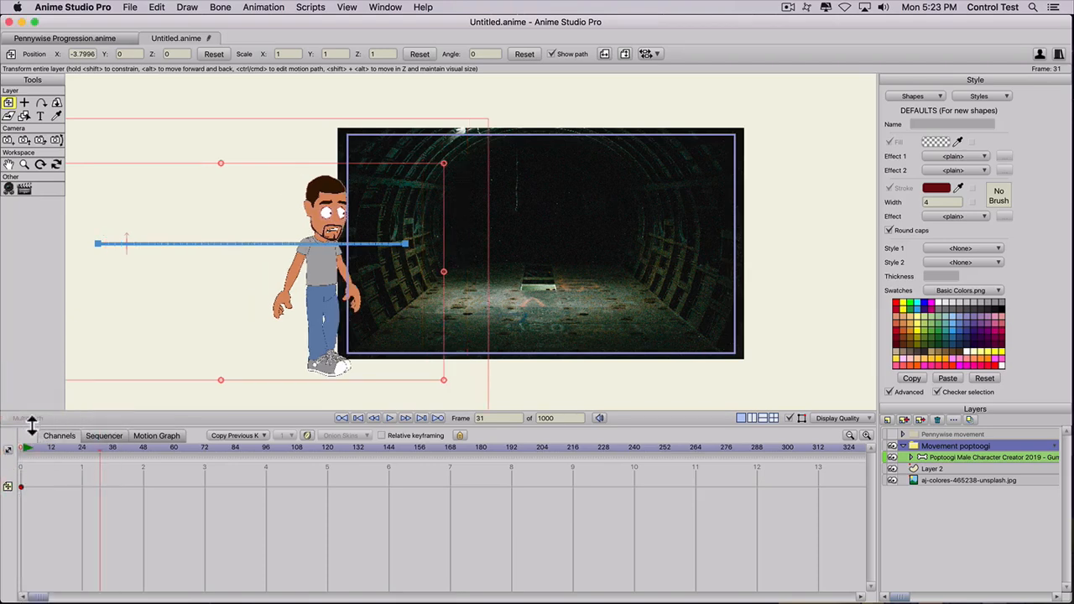
click(27, 448)
key(space)
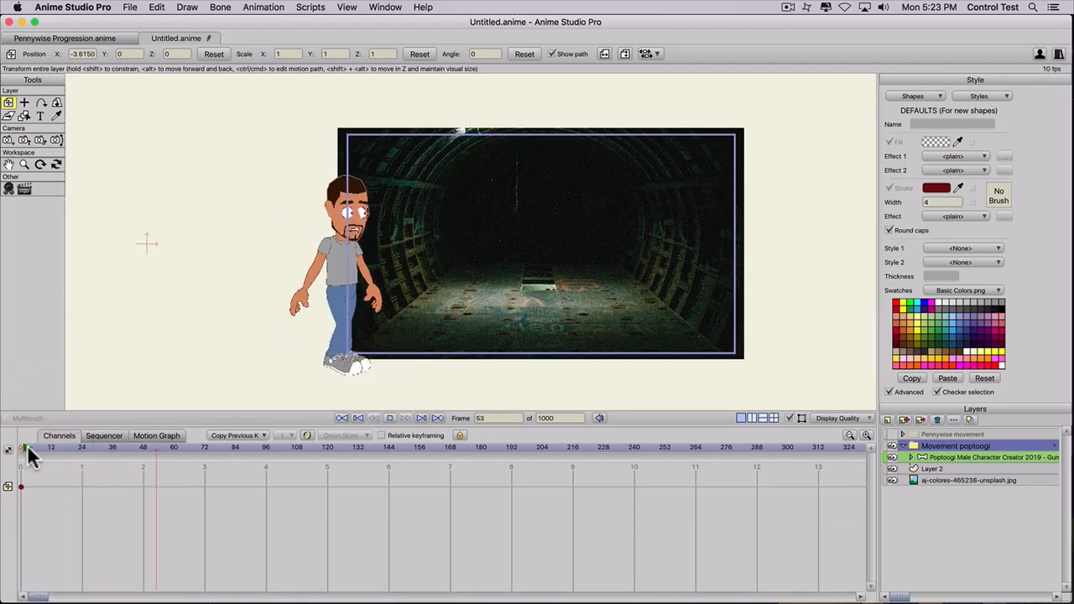
key(space)
Step: Move the group's final position keyframe back to about frame 196 and play back the walk
click(24, 595)
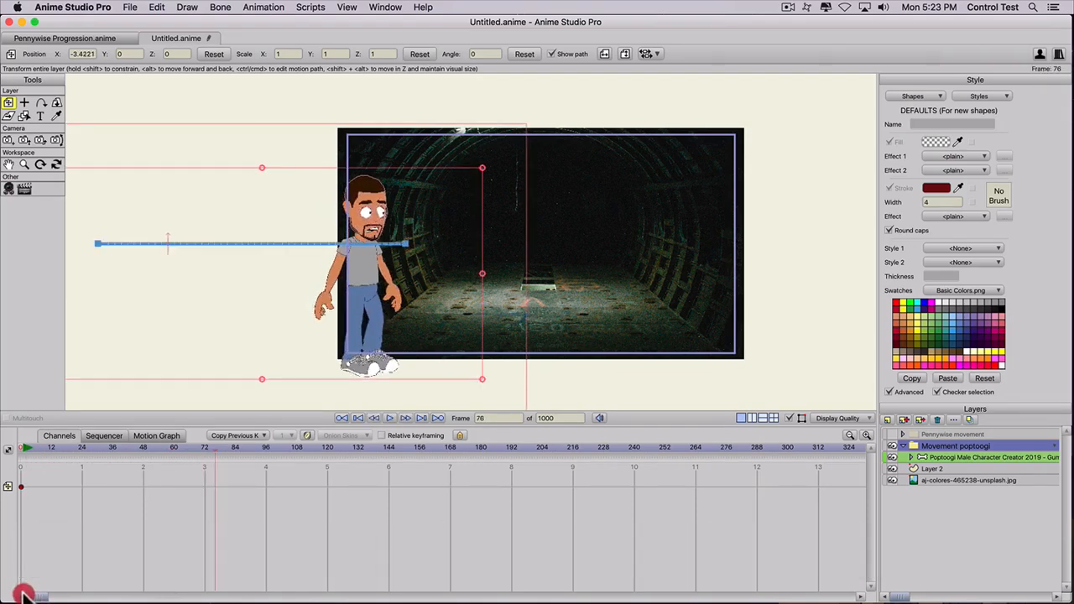
click(847, 435)
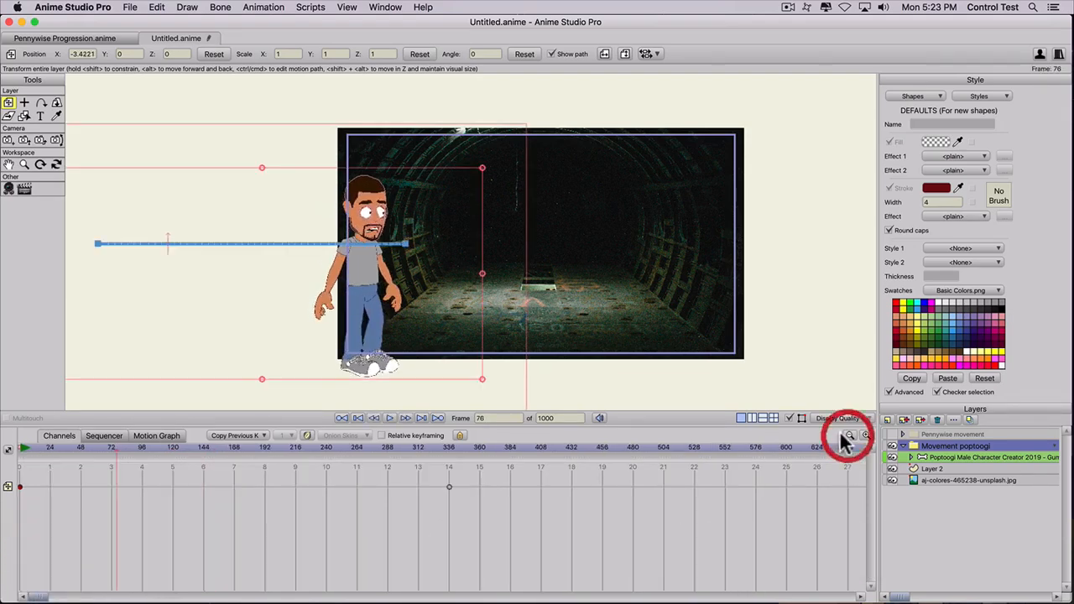
drag(450, 488, 269, 489)
key(space)
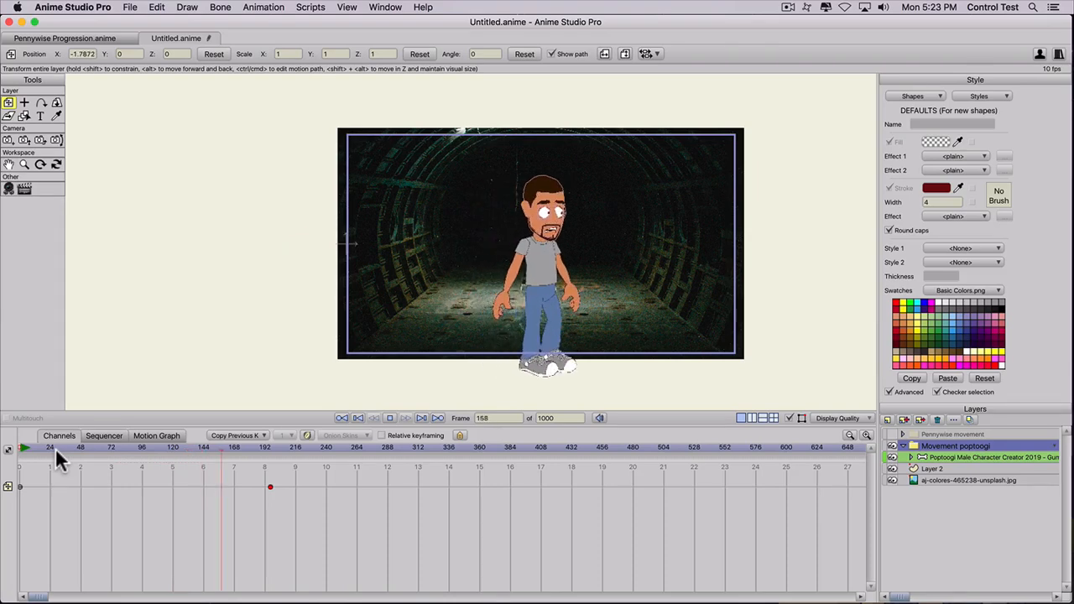
key(space)
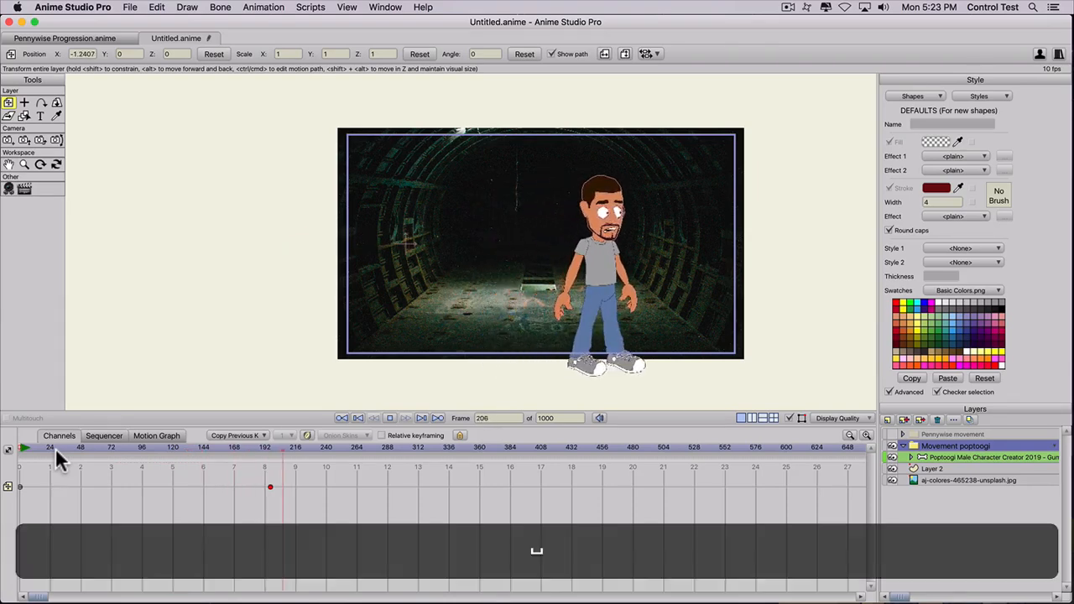
Step: Replay the walk across the tunnel and scrub to about frame 201, just past the final position keyframe, to check where the movement stops
click(86, 447)
key(space)
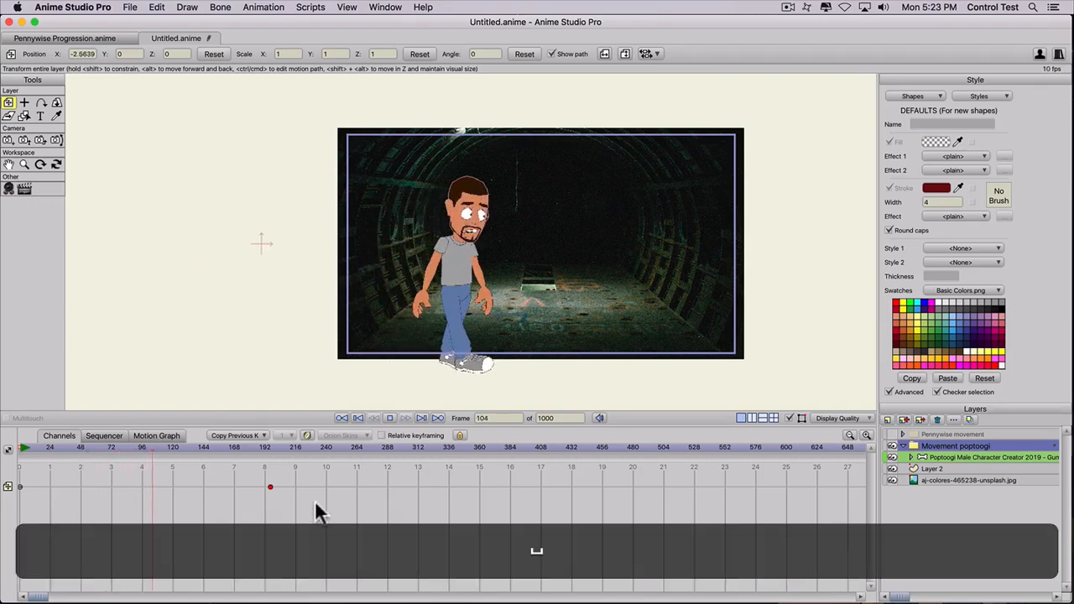
key(space)
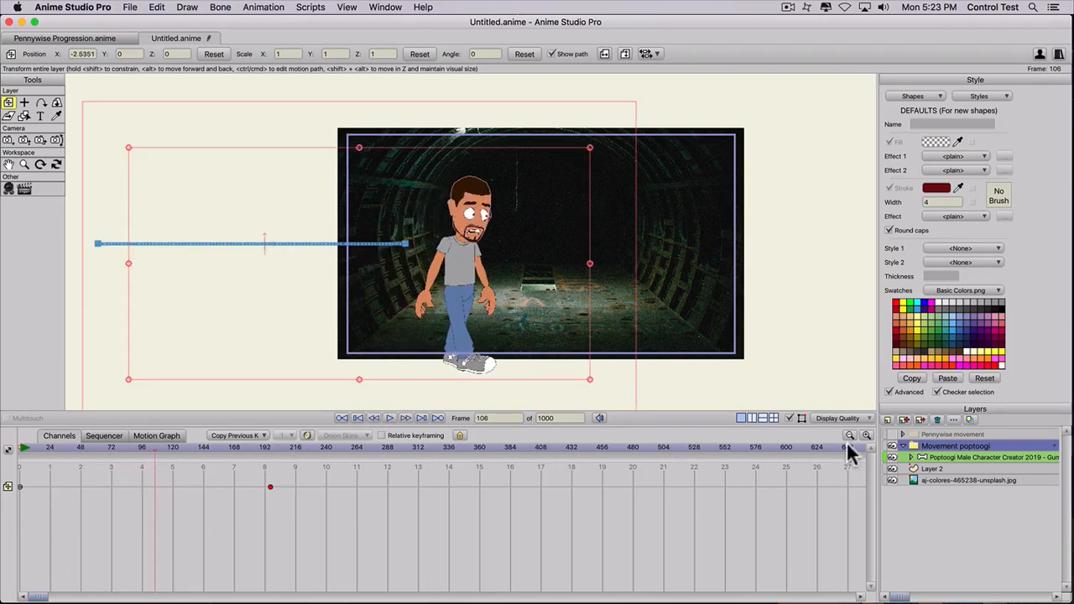
click(867, 436)
click(867, 436)
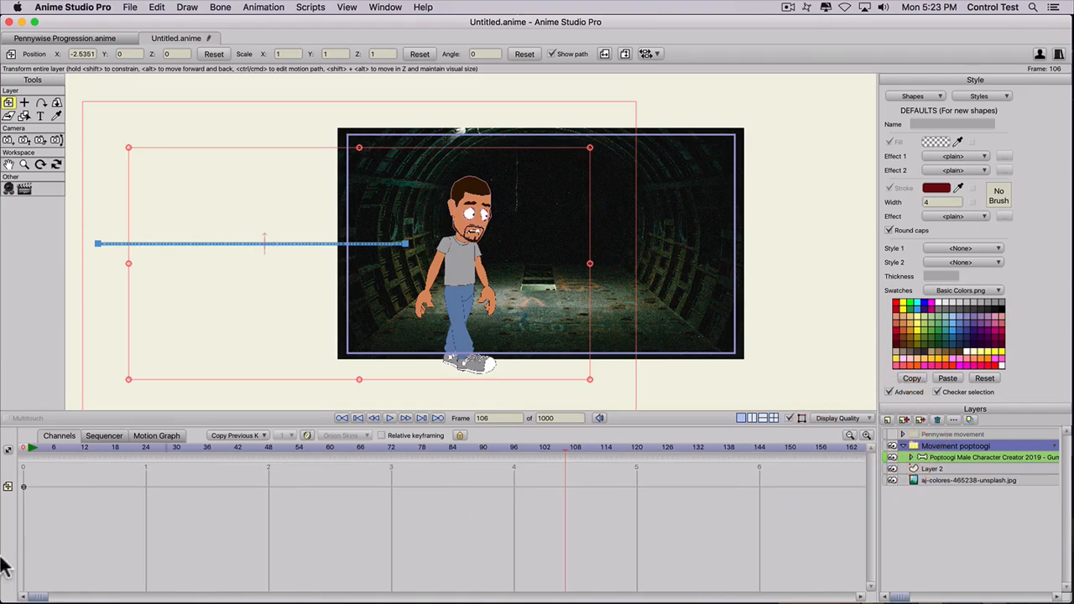
key(space)
key(space)
drag(223, 453, 736, 452)
key(space)
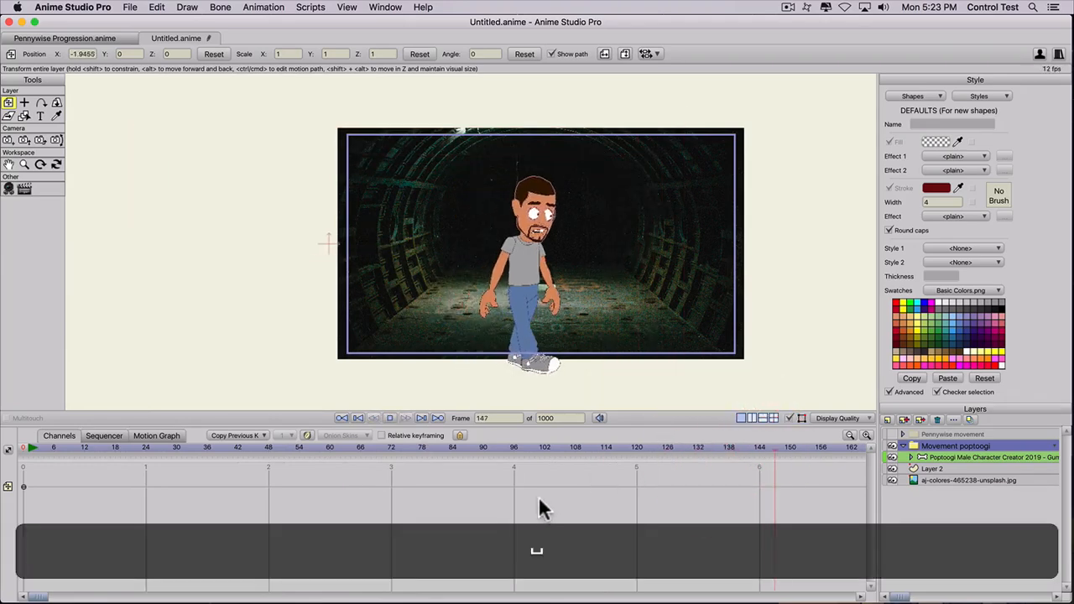
key(space)
key(space)
key(space)
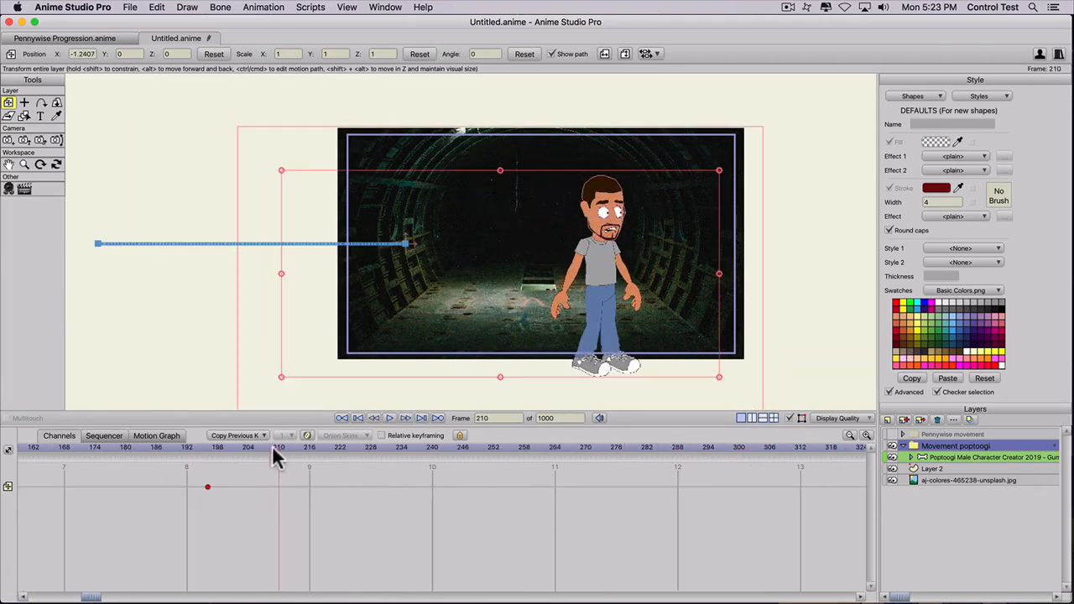
drag(211, 451, 238, 451)
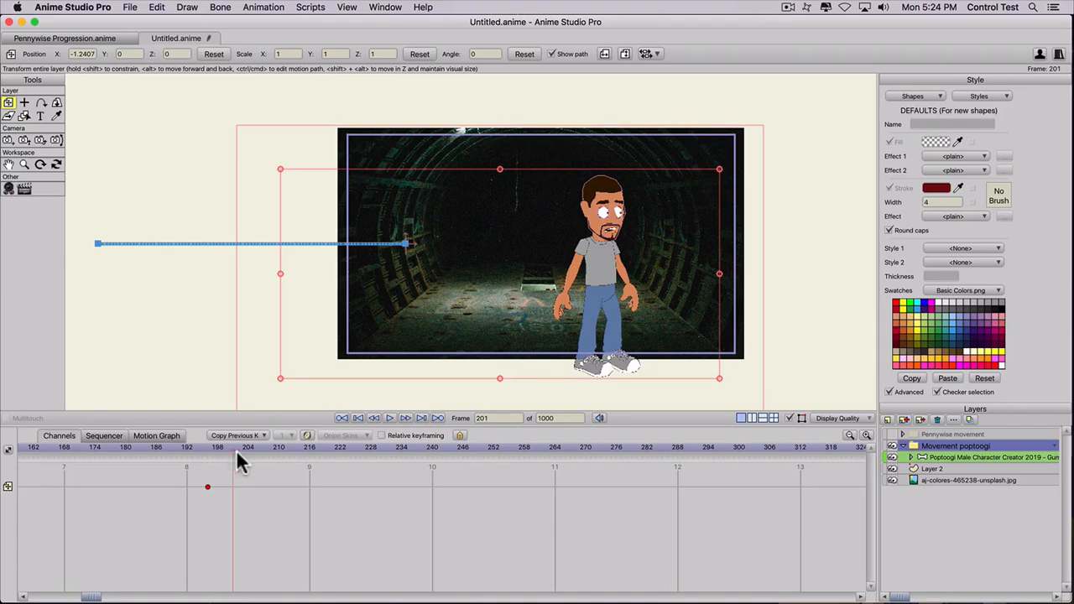
Step: Insert the Default position action on the Poptoogi Male Character Creator bone layer around frame 202
click(937, 456)
click(384, 7)
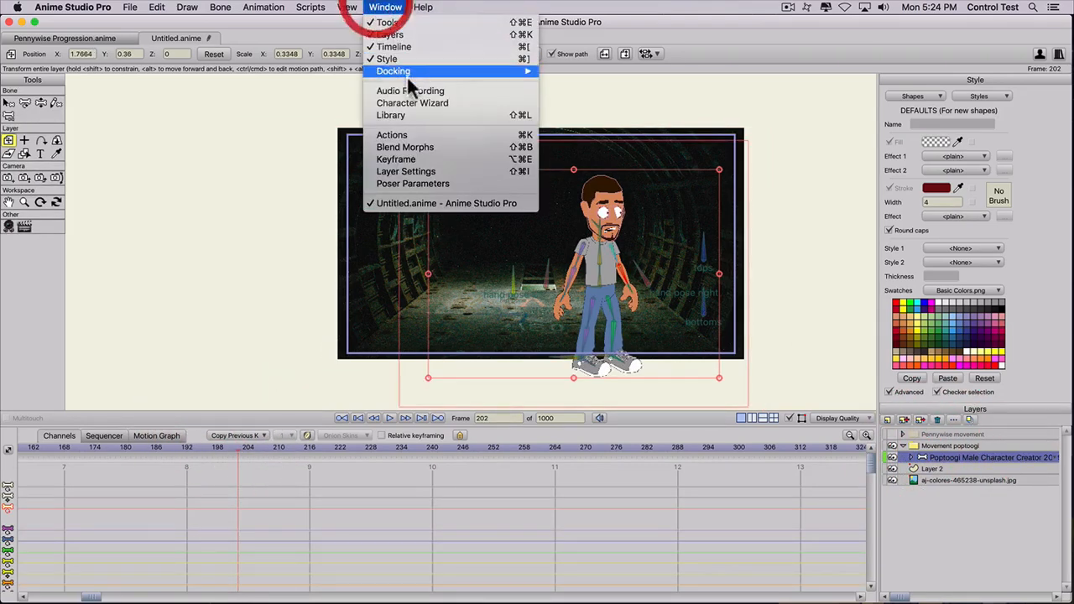
click(394, 135)
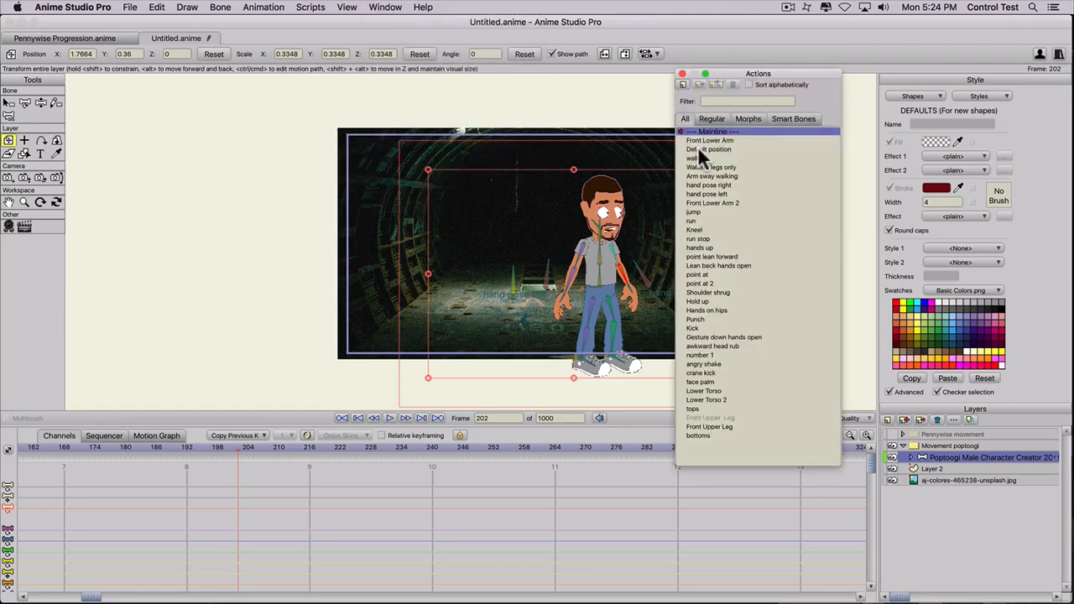
click(699, 149)
click(714, 85)
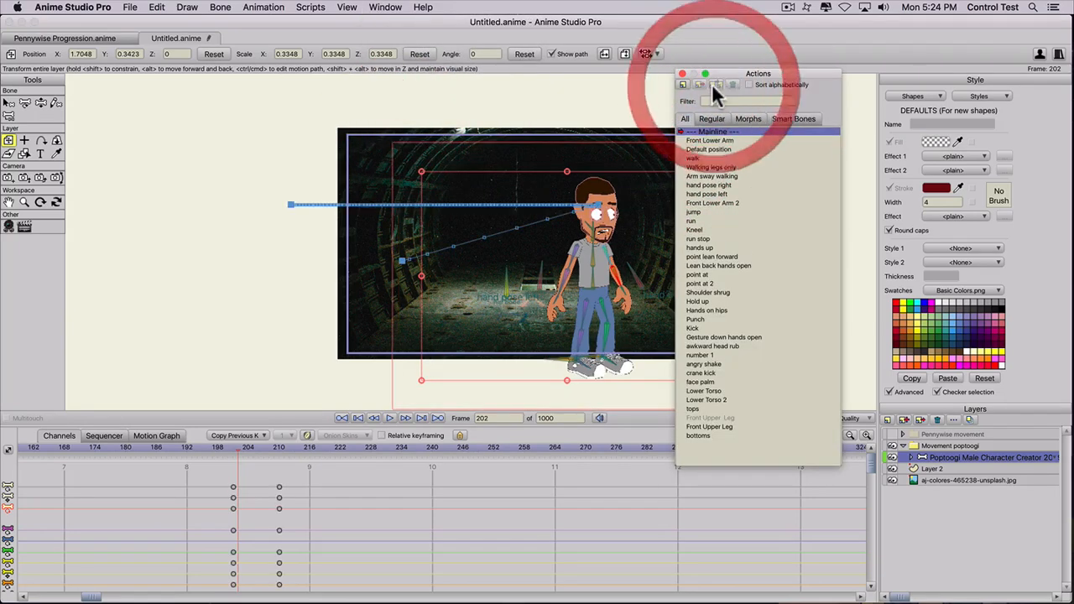
Step: Scrub past the inserted pose and delete the frame 210 keyframe in the second bone channel
drag(206, 453, 340, 460)
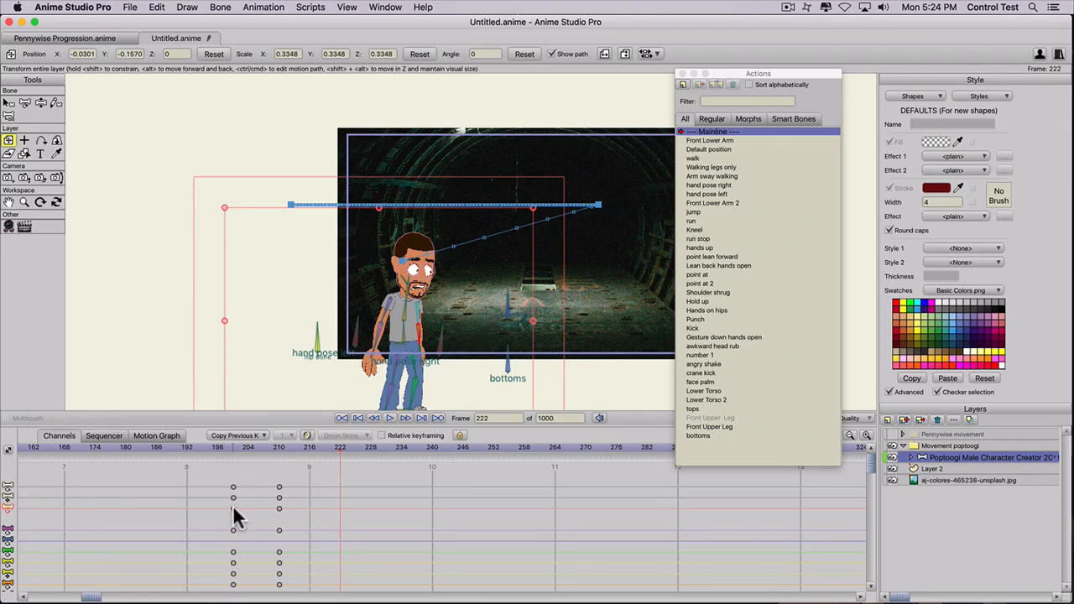
click(236, 449)
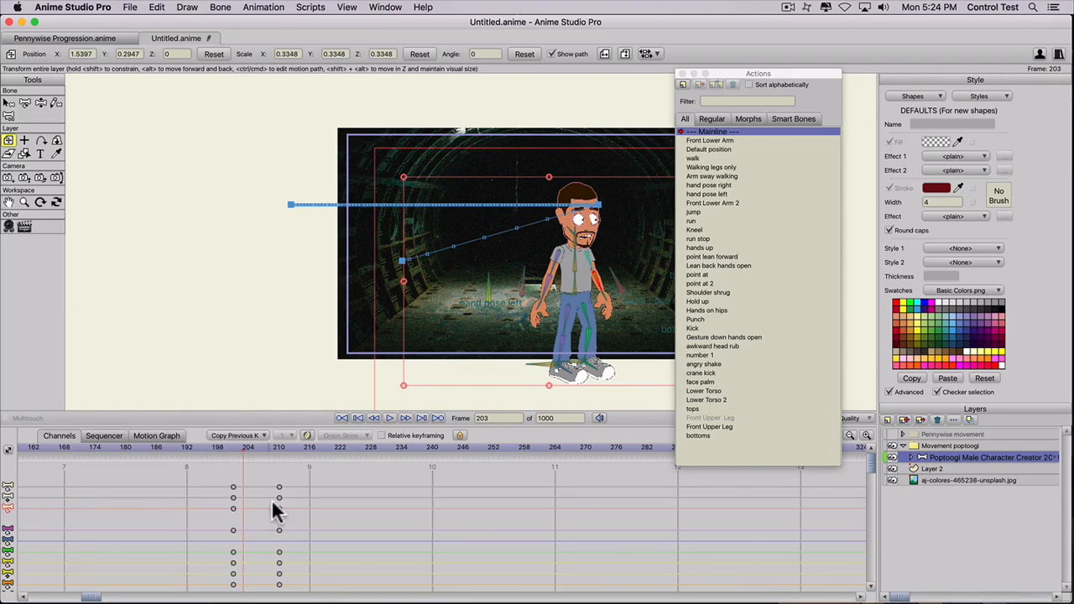
click(277, 497)
key(BackSpace)
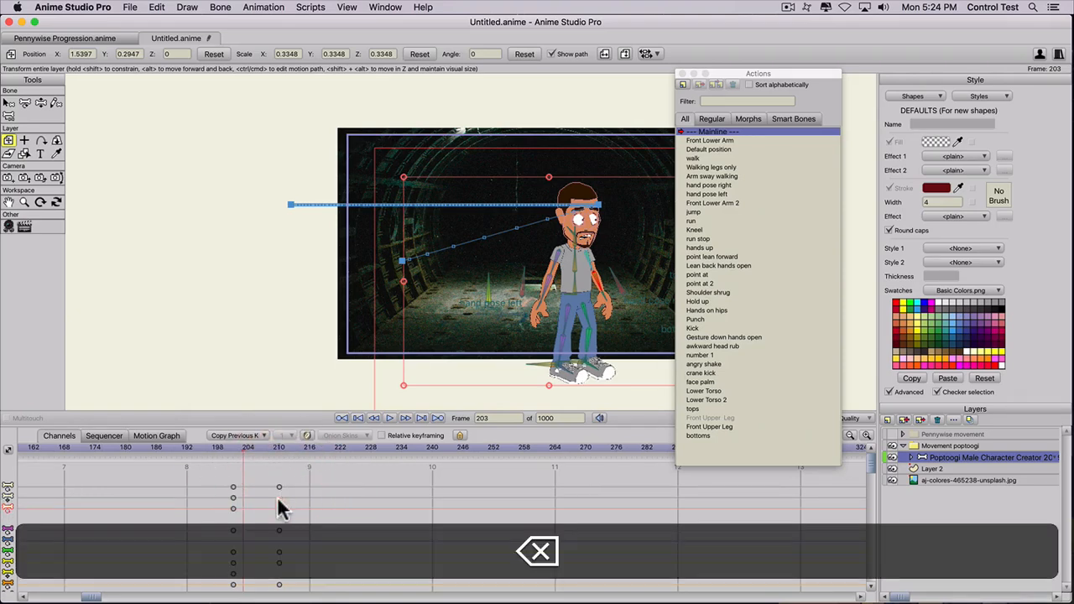
Step: Try deleting the frame 210 keyframe in the selected-bone channel to stop the character sliding, and undo that deletion
drag(257, 448, 279, 457)
click(277, 461)
scroll(277, 468, down, 2)
scroll(277, 468, up, 1)
scroll(277, 469, up, 1)
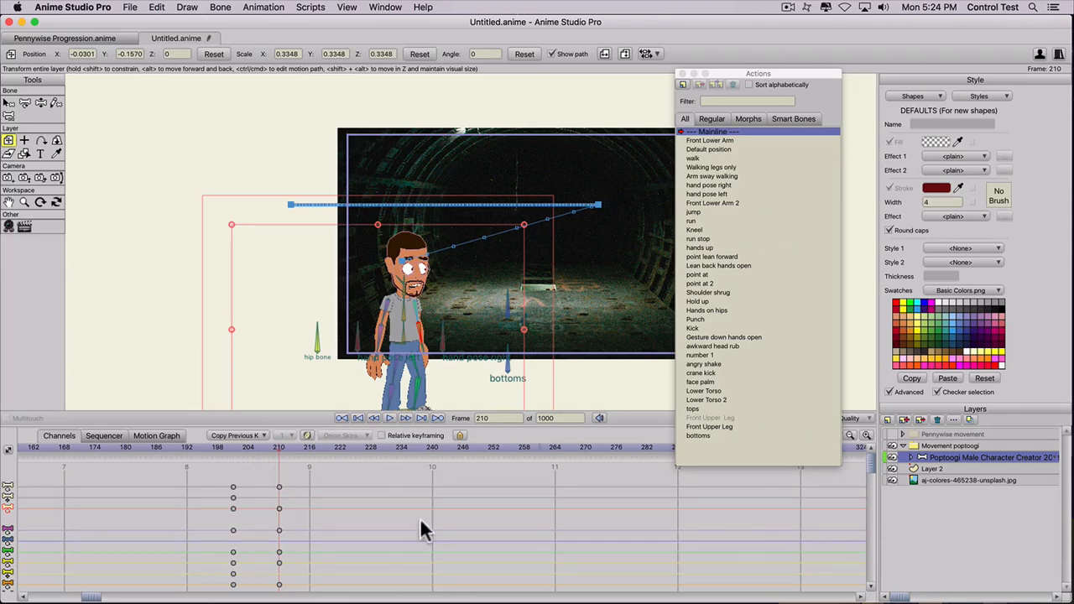
click(278, 509)
key(BackSpace)
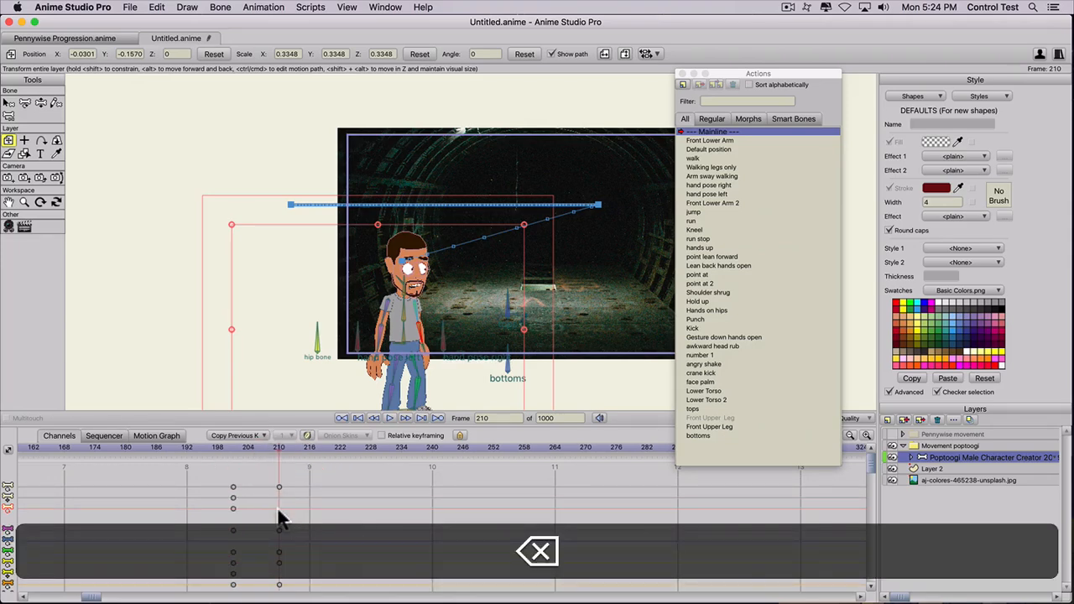
key(super+z)
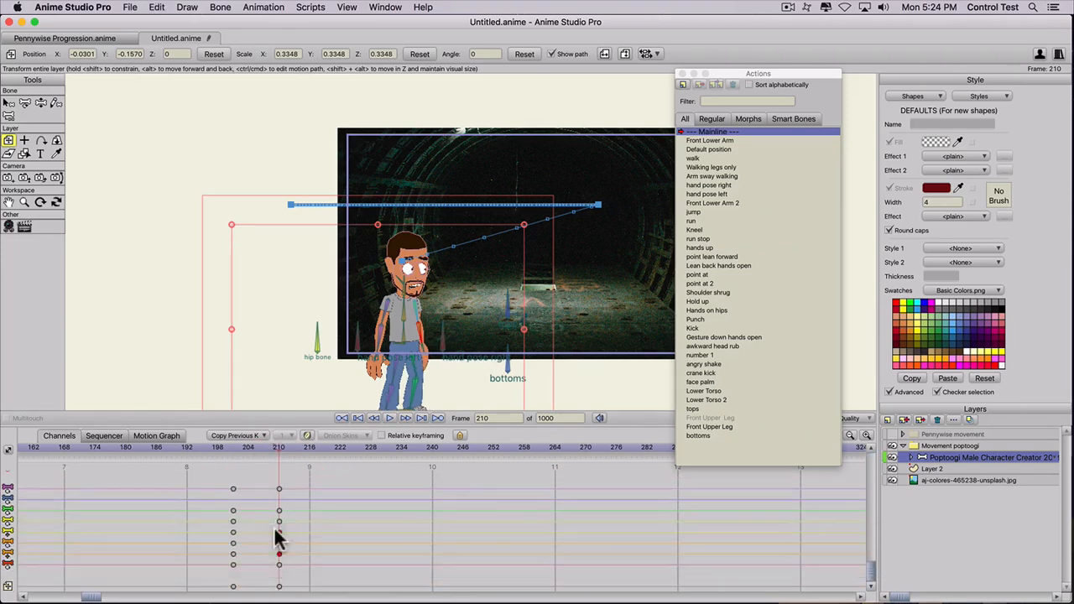
Step: Delete the character layer's translation keyframe at frame 210
click(239, 451)
click(279, 586)
key(BackSpace)
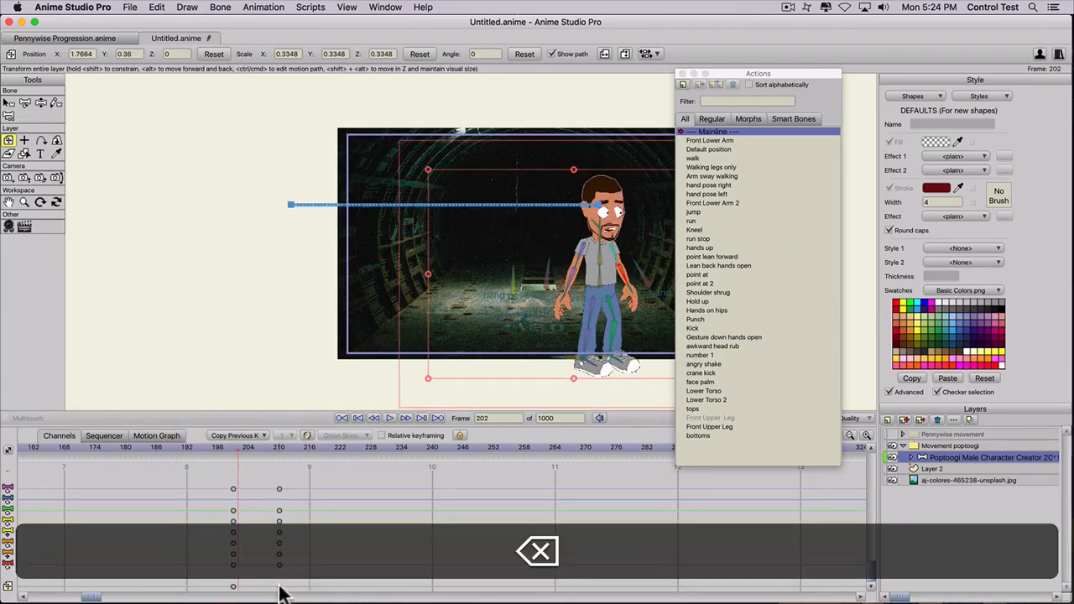
Step: Play the animation before and after frame 201 to check how the character stops walking and settles into the default pose
click(196, 447)
key(space)
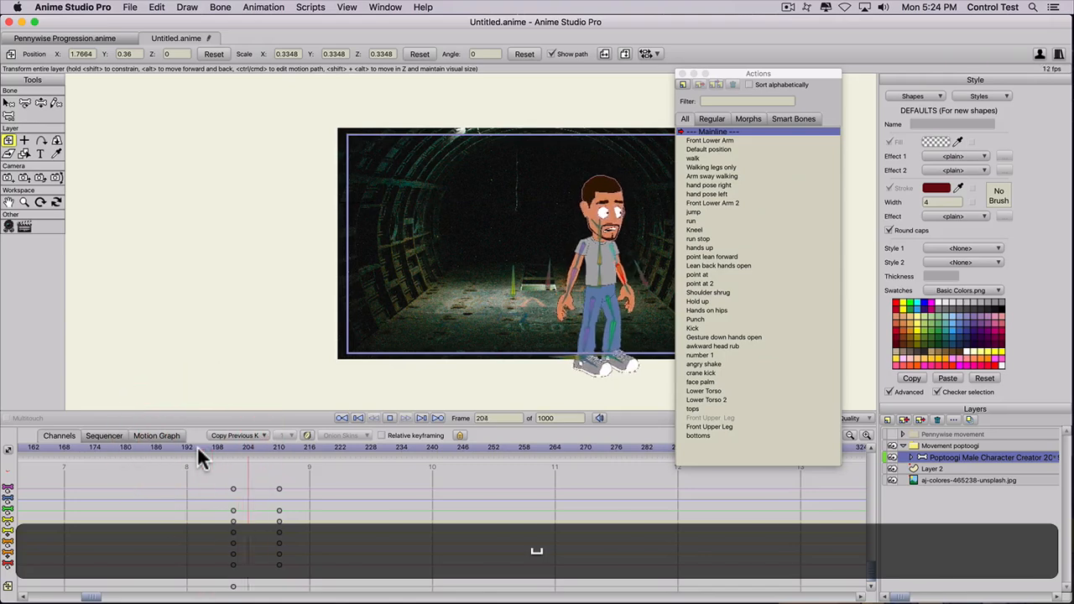
drag(177, 446, 4, 445)
key(space)
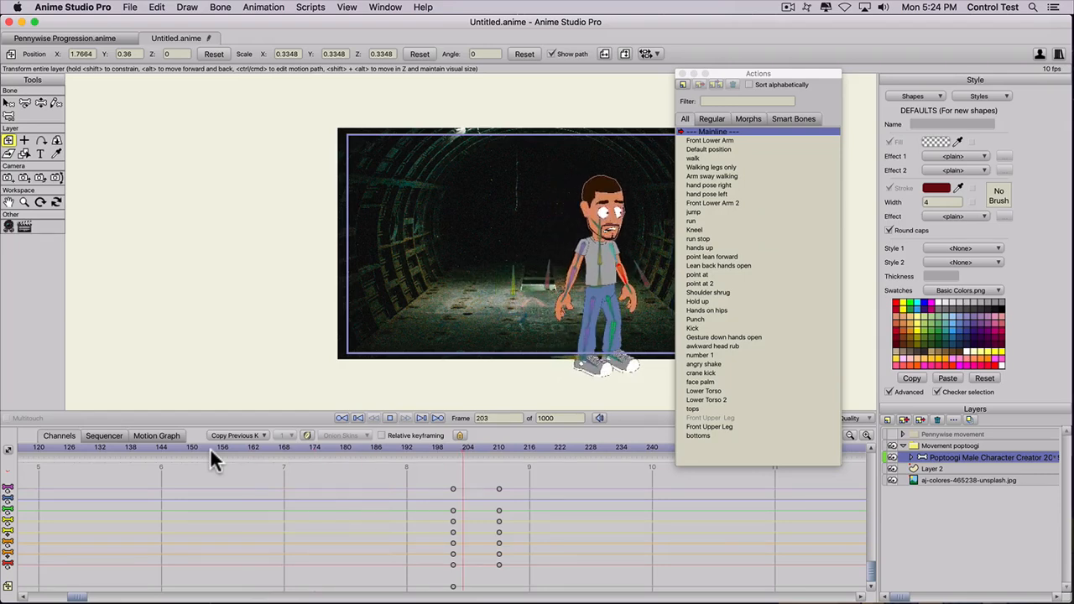
key(space)
drag(457, 265, 281, 215)
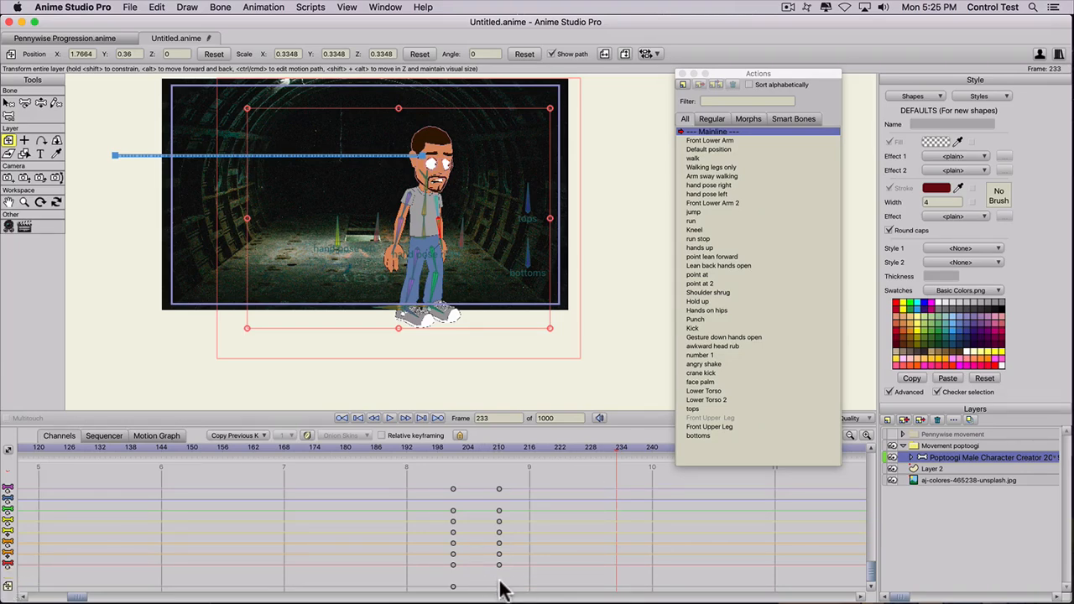
drag(460, 449, 508, 464)
key(space)
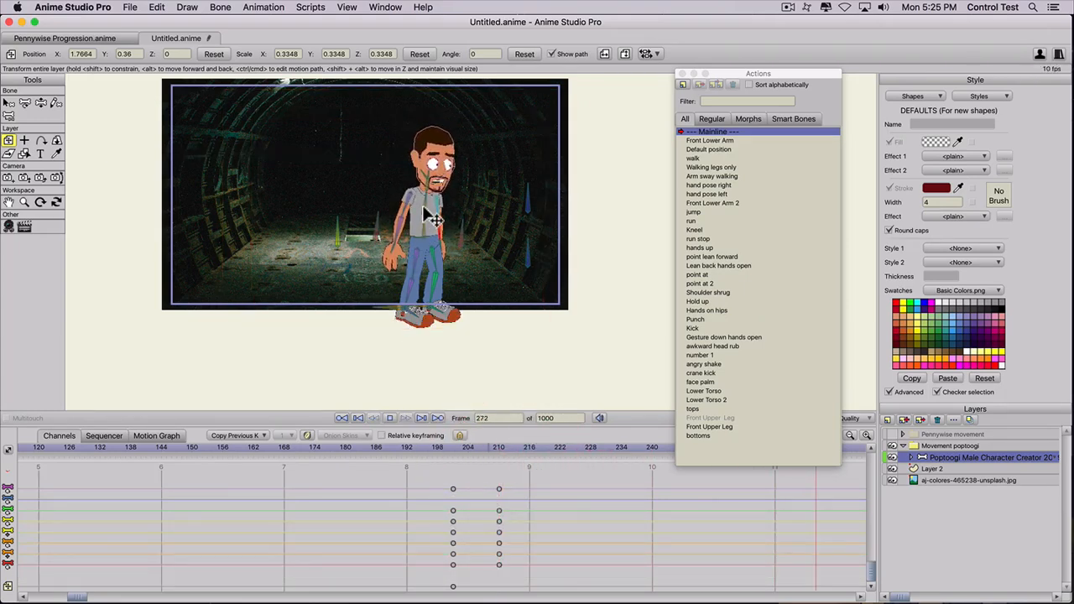
key(space)
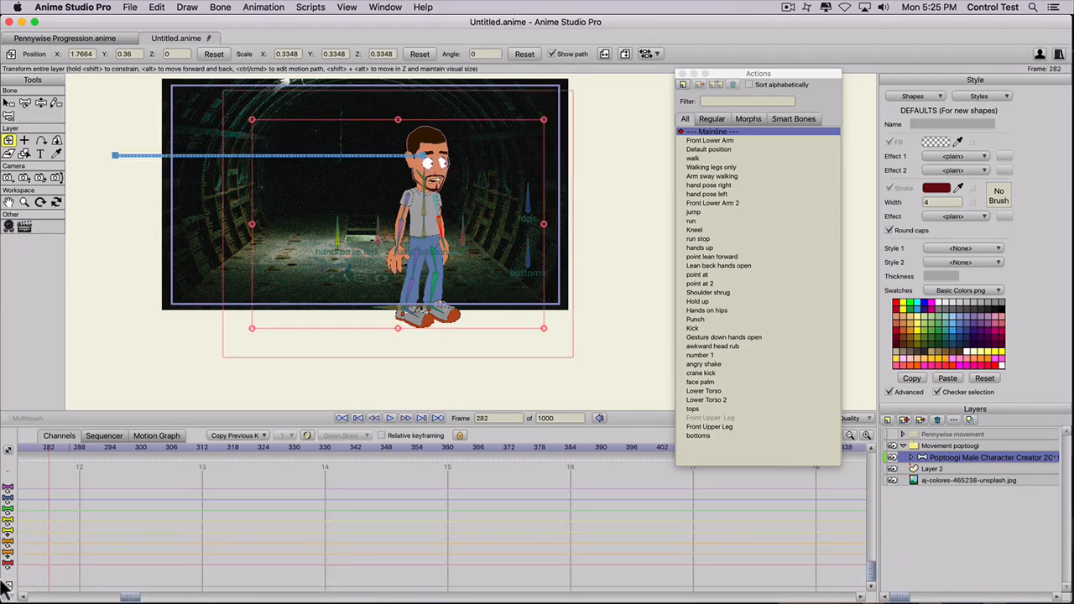
Step: Select all the character's bones, review the walk keyframes from the start up to frame 84, and close the Actions window
drag(107, 591, 101, 593)
click(174, 447)
drag(174, 448, 204, 451)
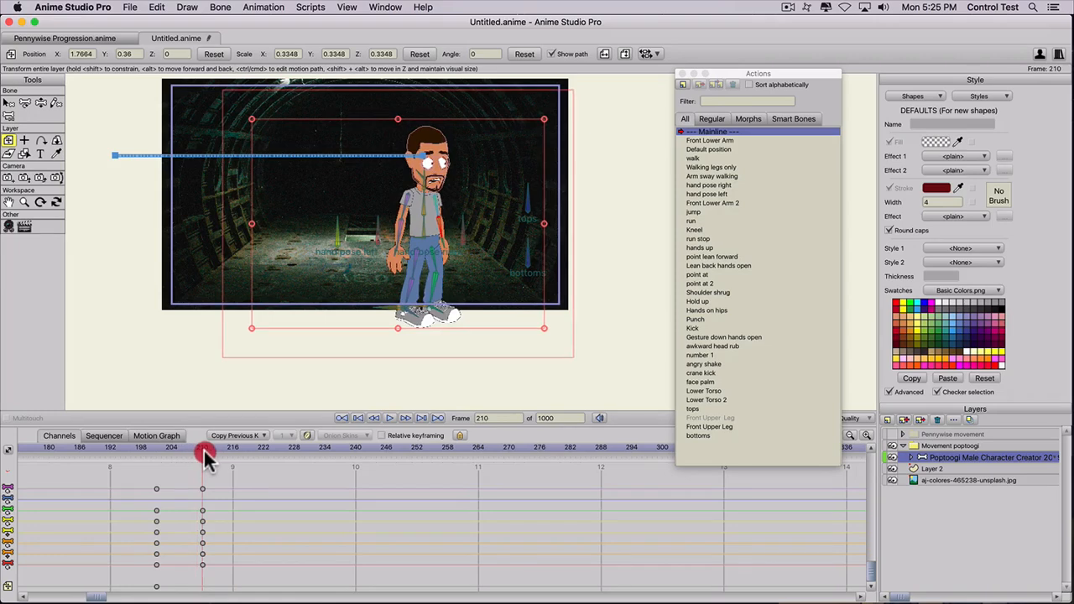
key(super+a)
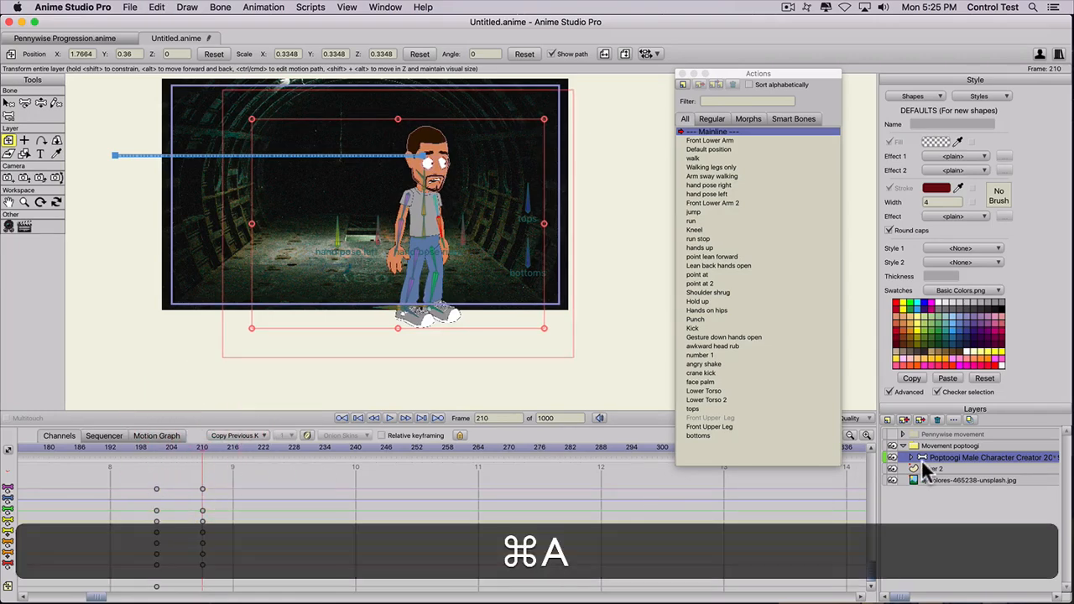
key(super+f)
drag(147, 451, 22, 468)
drag(98, 595, 4, 596)
click(53, 448)
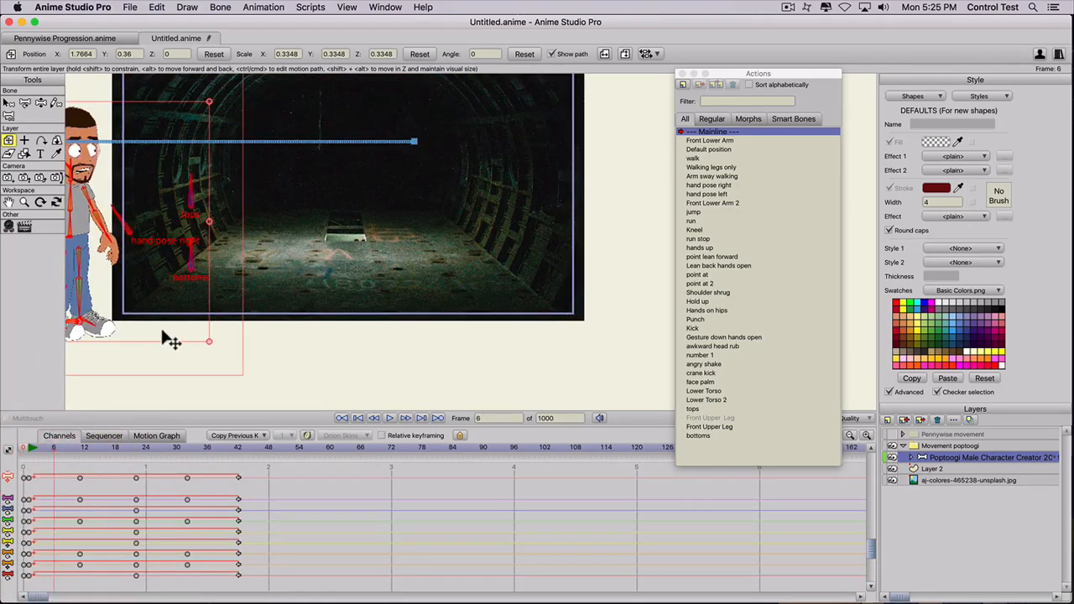
drag(65, 448, 453, 448)
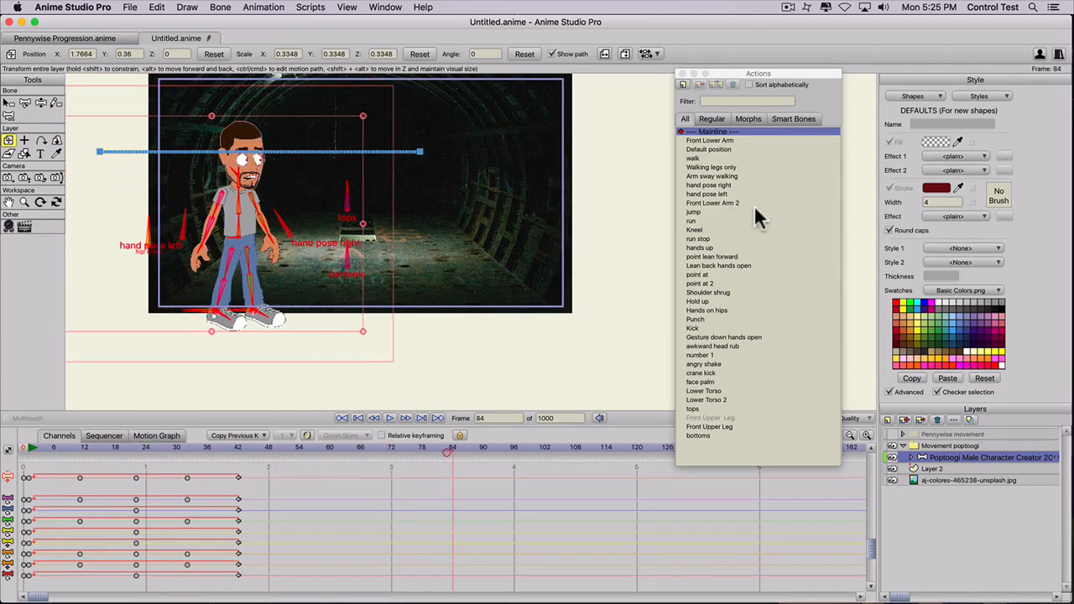
click(683, 75)
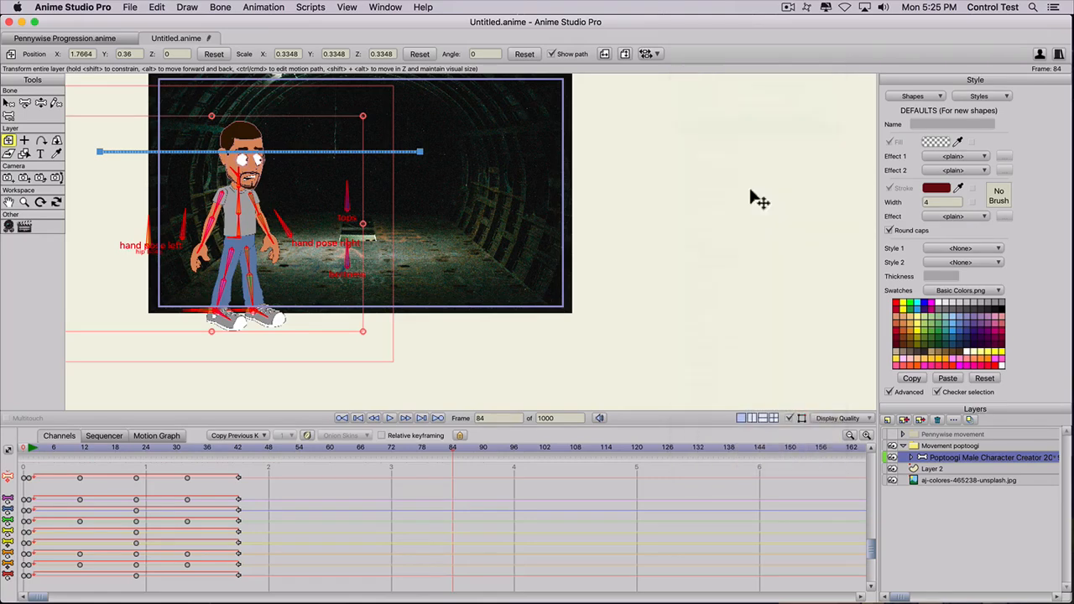
Step: On the character's Face layer, key the blink bone open at frame 72, closed at 74, and open at about 101° at 76
click(912, 459)
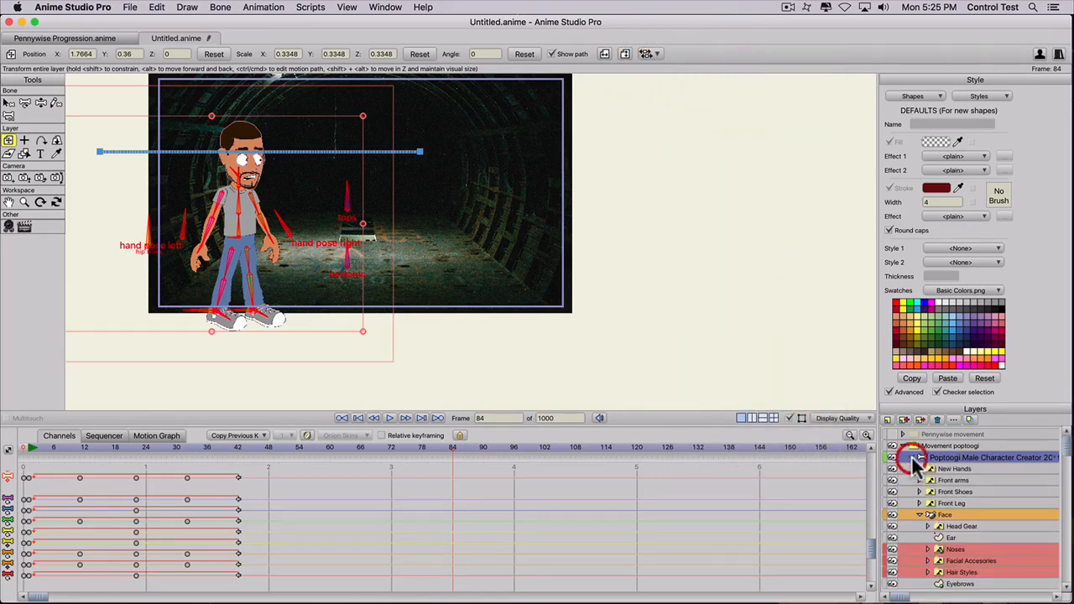
click(947, 514)
scroll(412, 305, up, 1)
click(136, 448)
drag(103, 448, 392, 452)
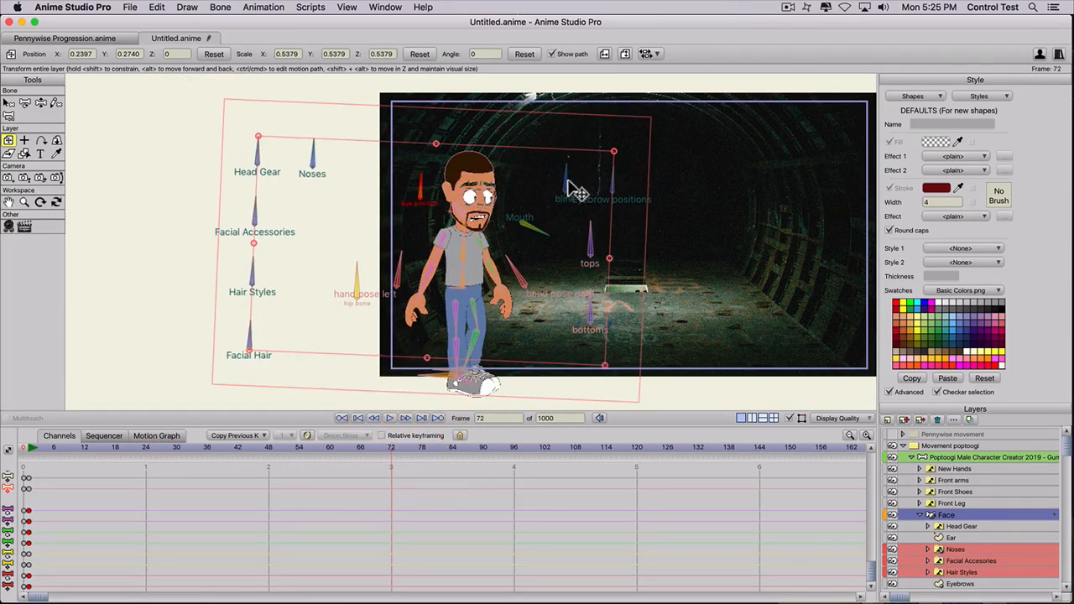
key(t)
click(569, 187)
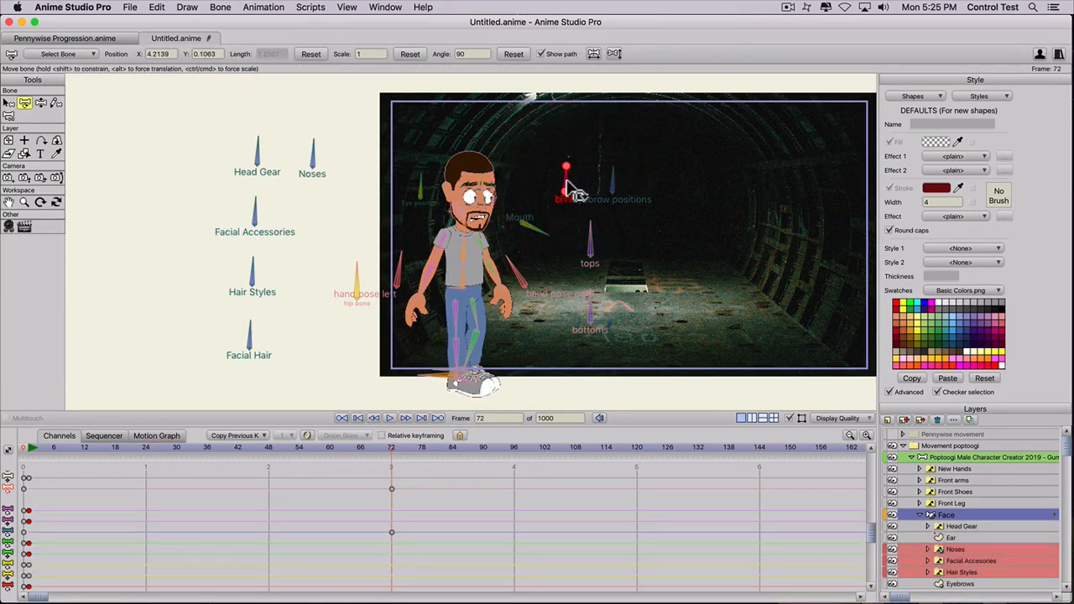
key(Right)
key(Right)
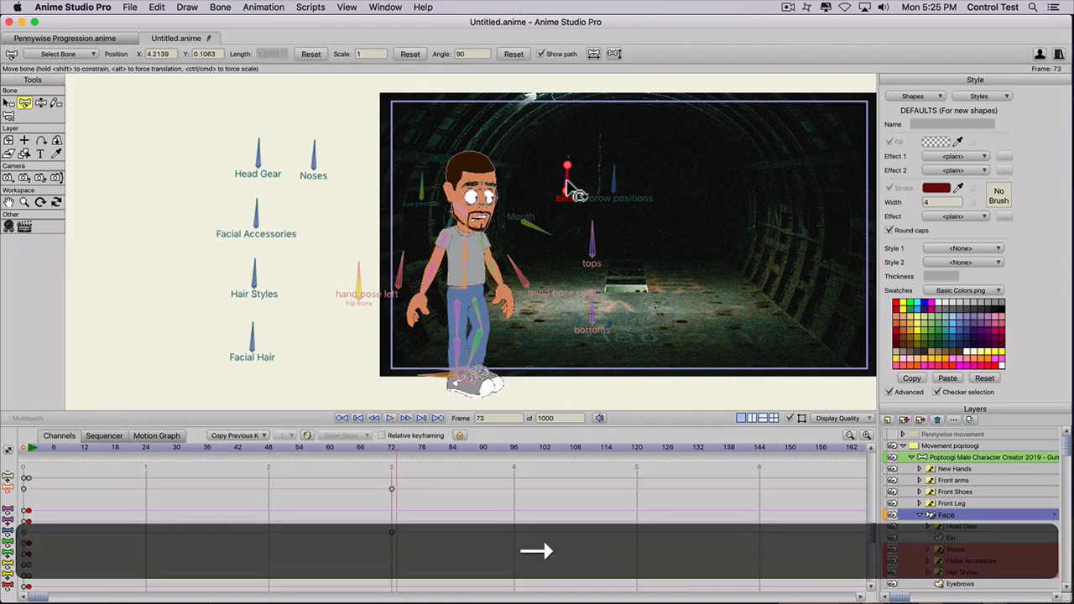
drag(583, 202, 569, 165)
key(Right)
key(Right)
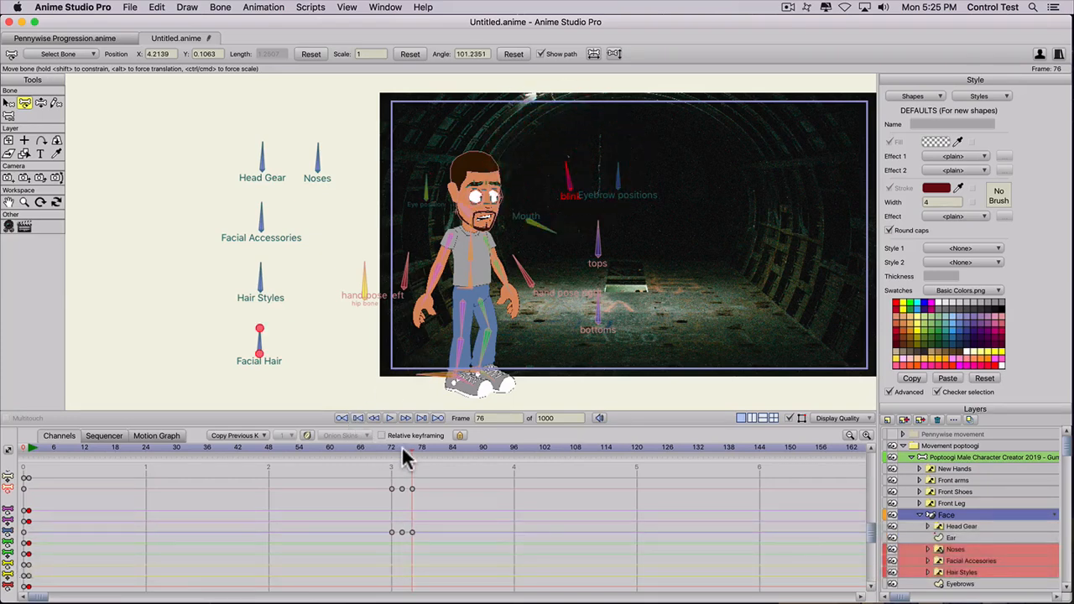
Step: Key the Eye position bone at frame 74 and move it to about X -2.06, Y -0.22 at frame 76
key(Left)
key(Left)
click(425, 201)
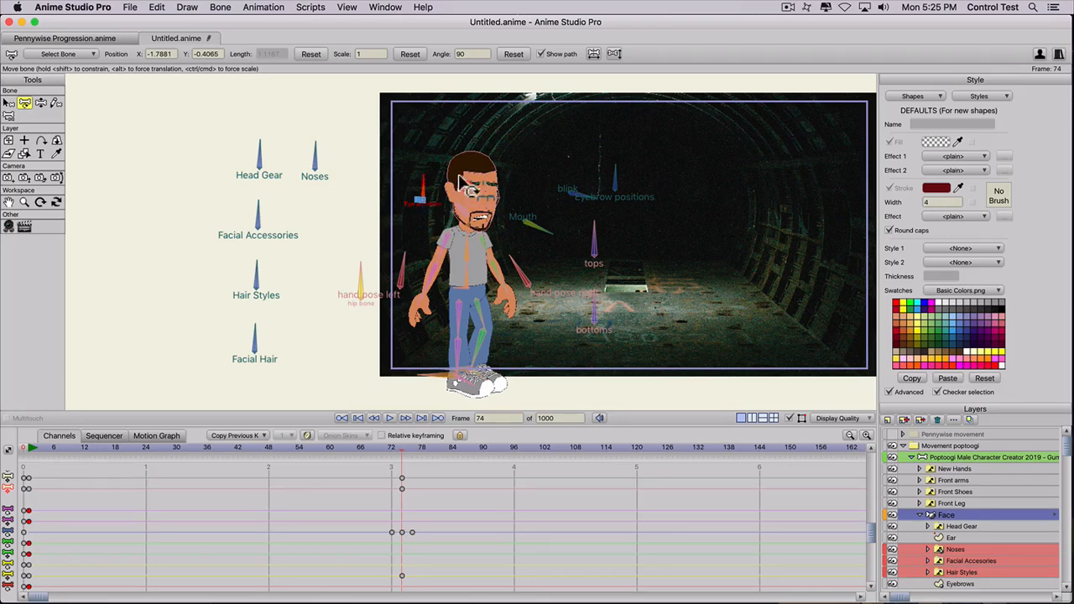
key(Right)
key(Right)
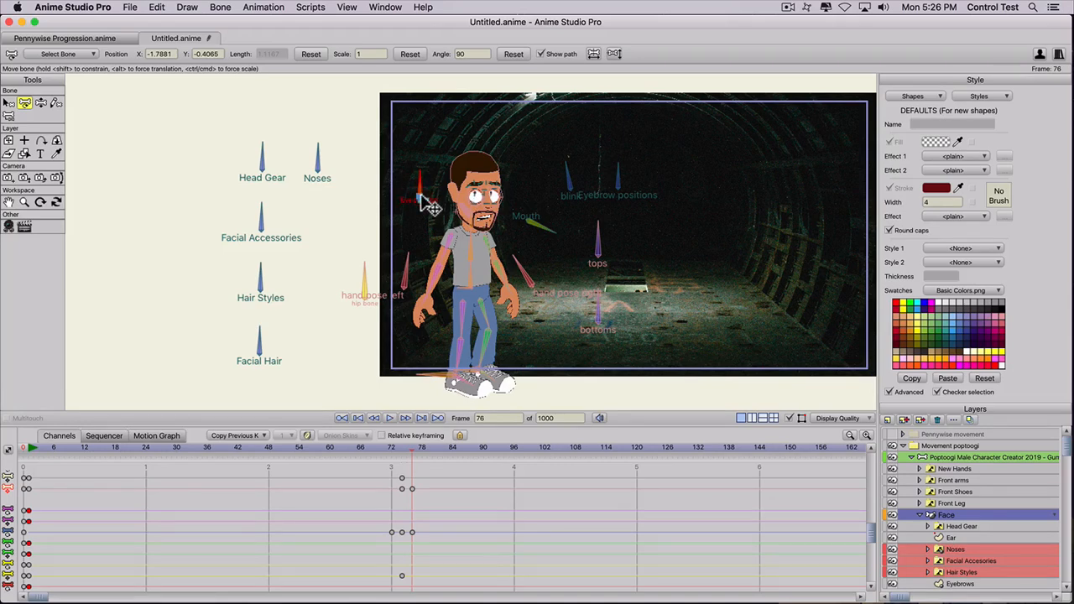
drag(383, 449, 465, 456)
Step: Add a second blink with the blink bone: open at frame 117, closed at 119, and open at about 92° at 121
drag(504, 451, 619, 445)
click(649, 187)
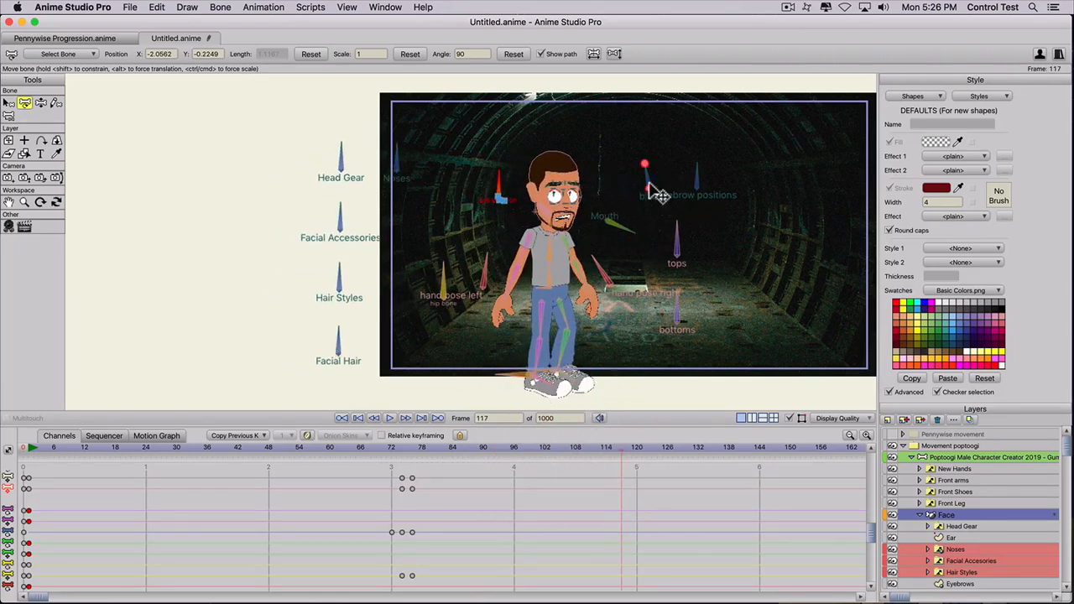
click(656, 188)
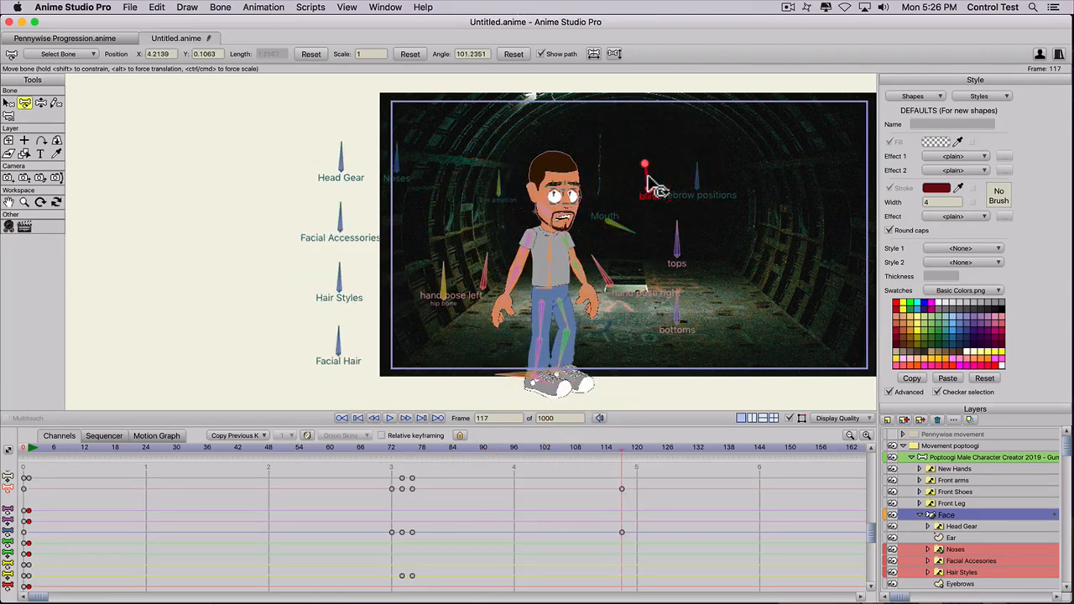
key(Right)
key(Right)
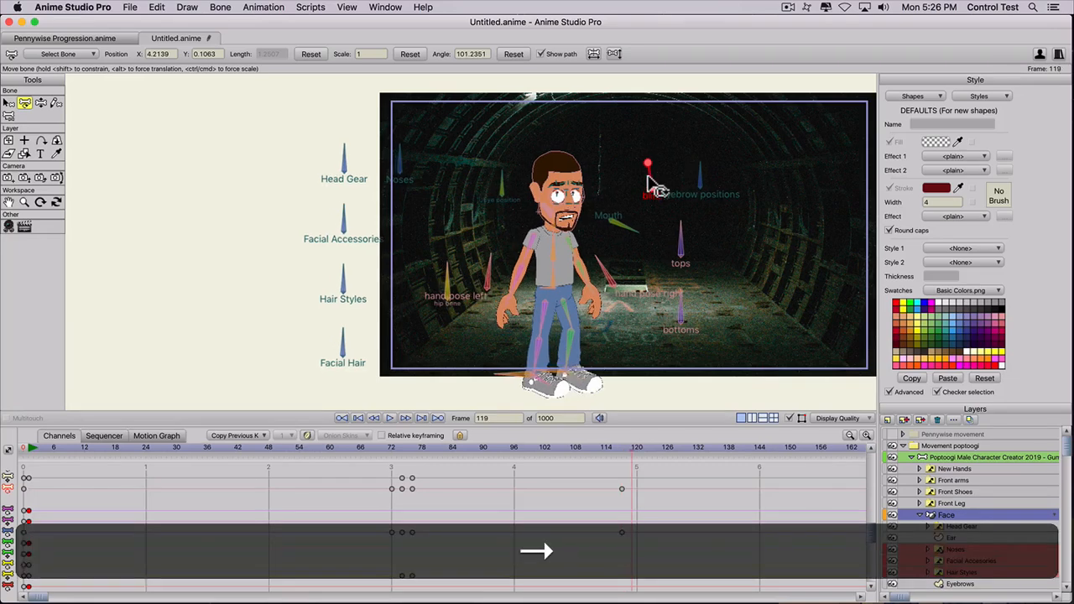
mouse_move(658, 186)
mouse_down()
mouse_move(680, 200)
mouse_move(647, 163)
mouse_move(660, 175)
mouse_up()
key(Right)
key(Right)
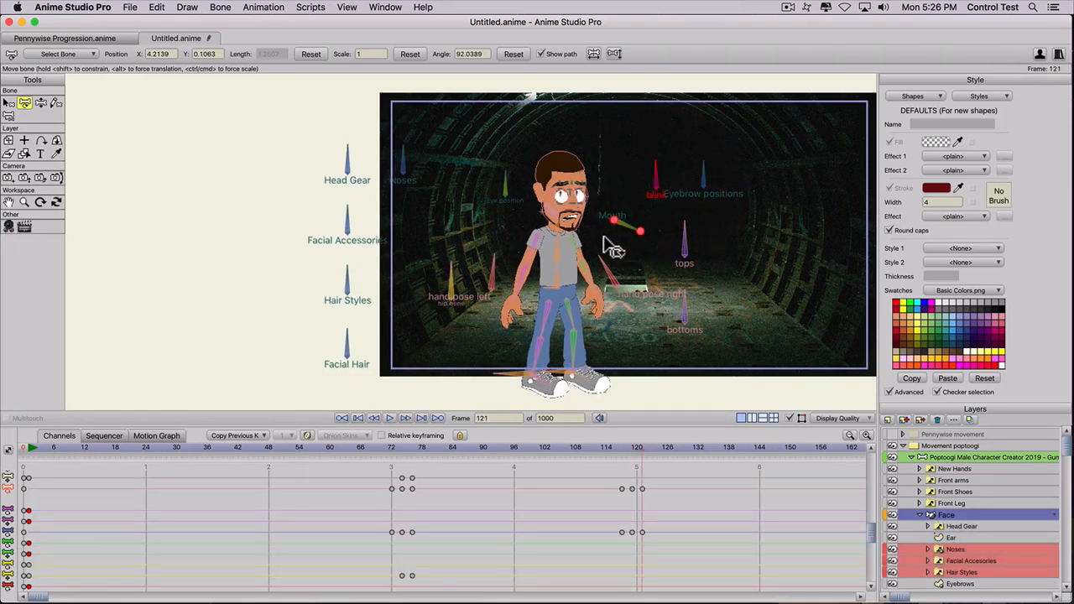
Step: Key the Eye position bone at frame 119, move it to about X -1.87, Y -0.57 at 121, and scrub through the eye movement
key(Left)
key(Left)
click(506, 201)
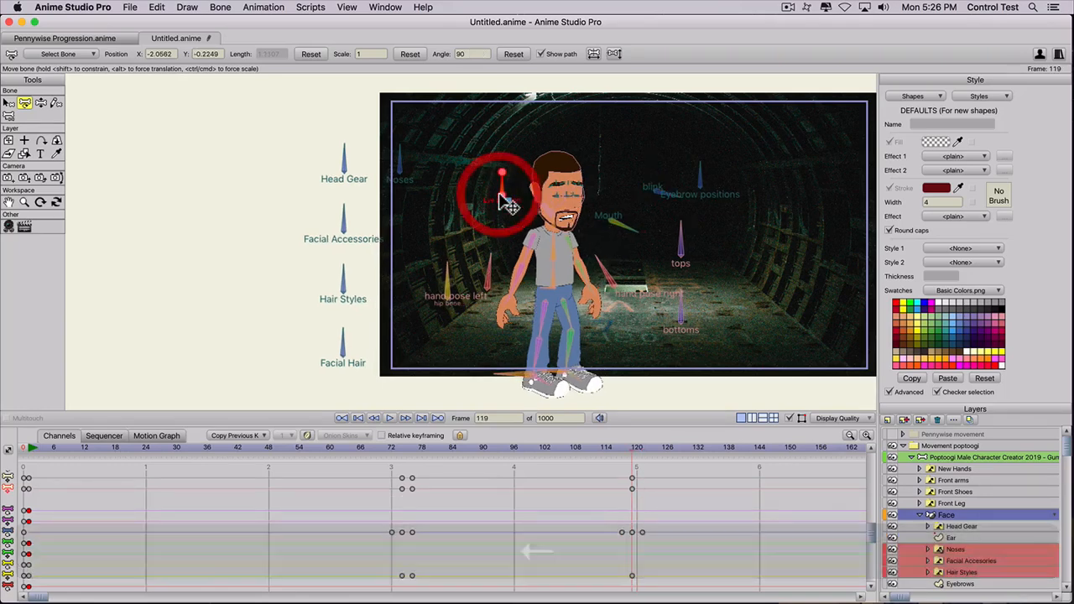
key(Right)
key(Right)
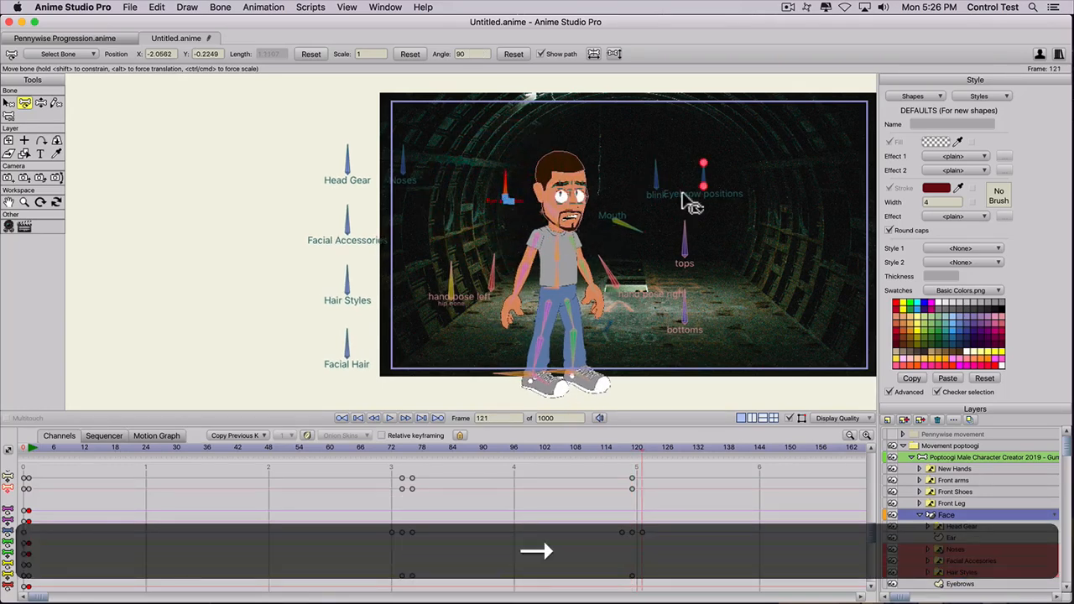
drag(507, 198, 513, 201)
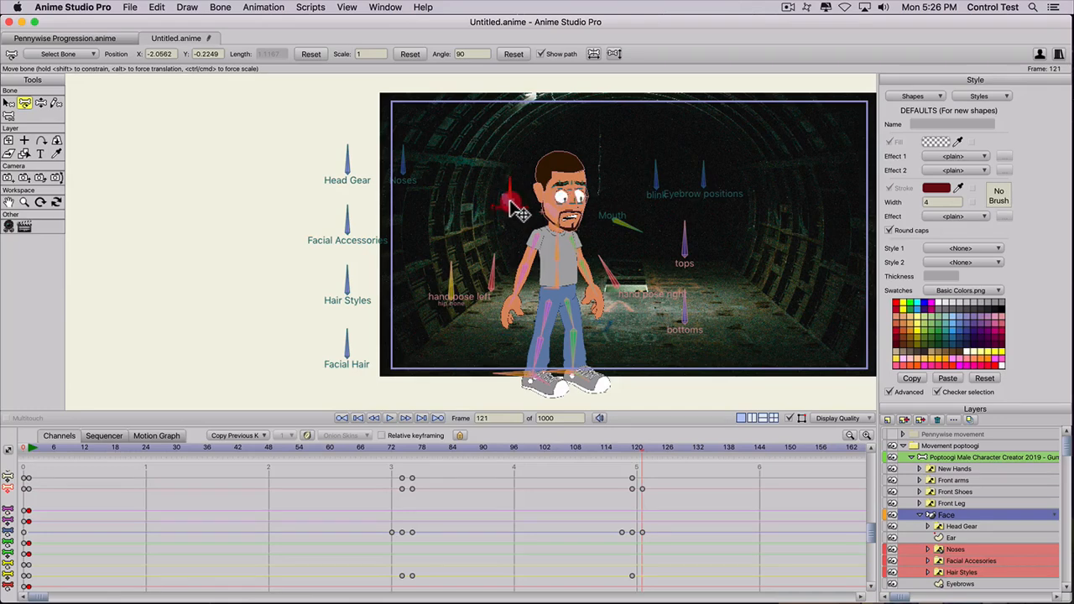
click(606, 446)
drag(588, 447, 671, 446)
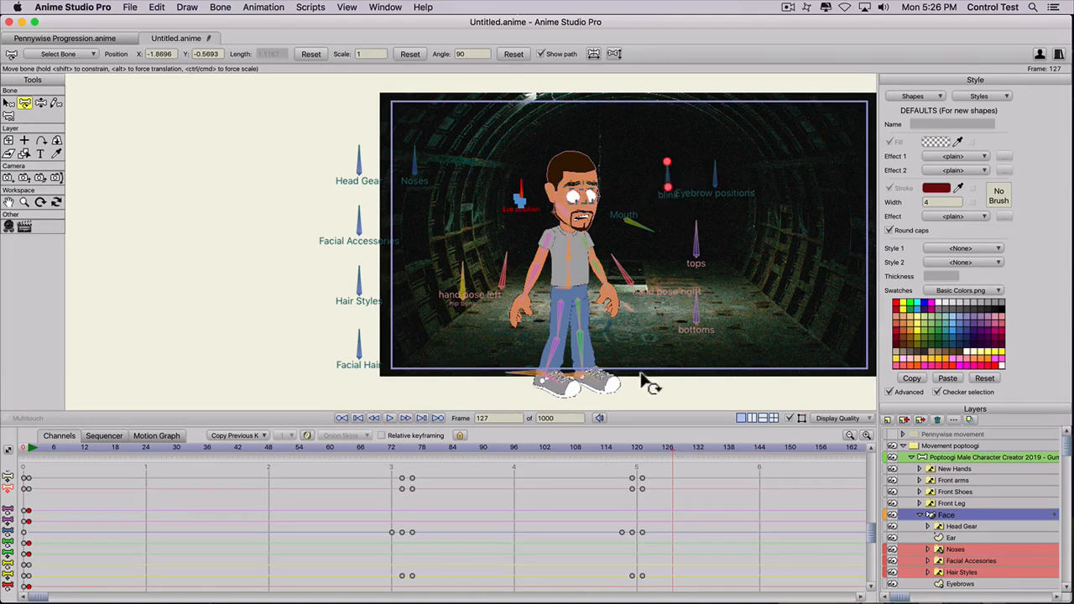
drag(660, 447, 769, 451)
drag(717, 190, 743, 220)
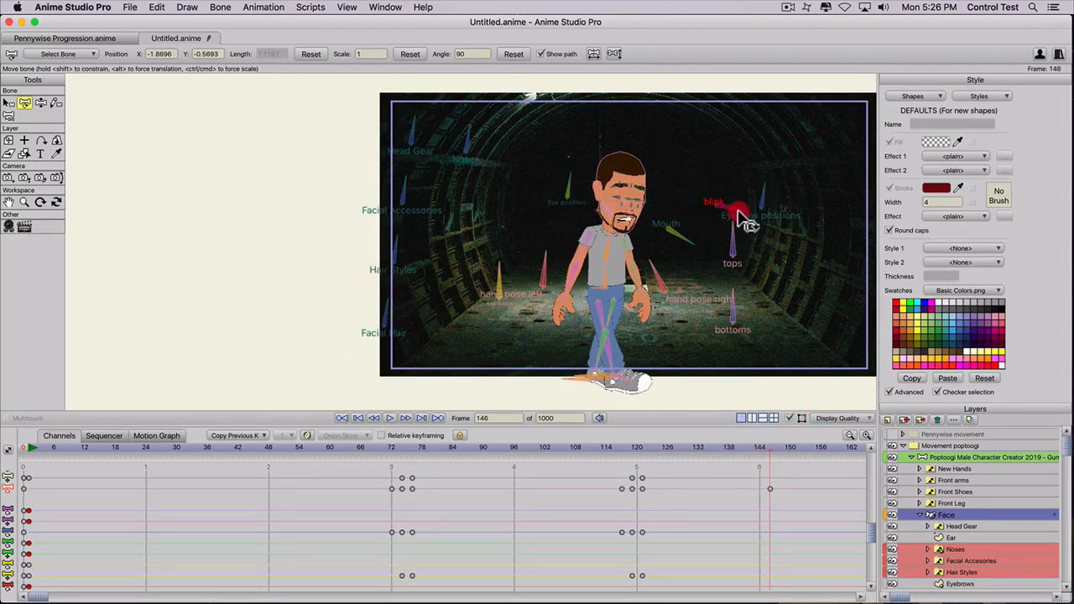
click(642, 444)
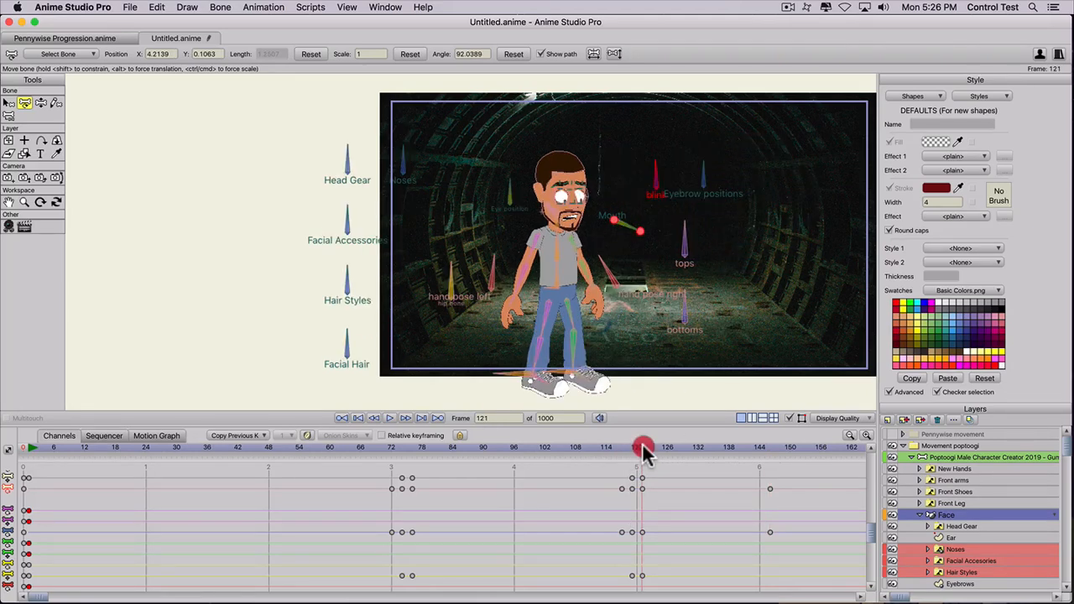
mouse_move(643, 445)
mouse_down()
mouse_move(768, 451)
mouse_move(646, 433)
mouse_up()
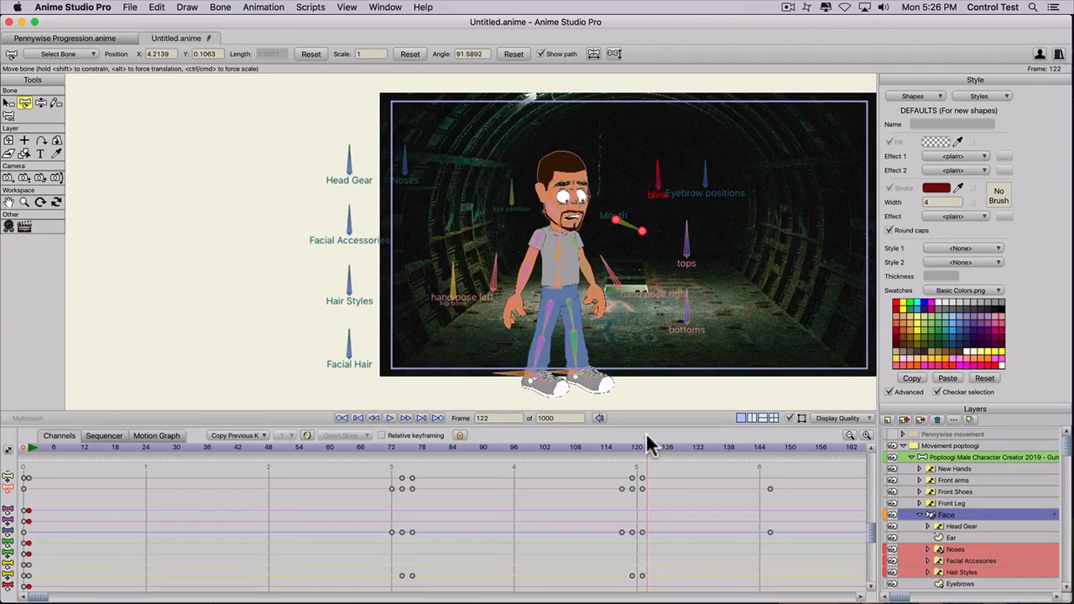
key(space)
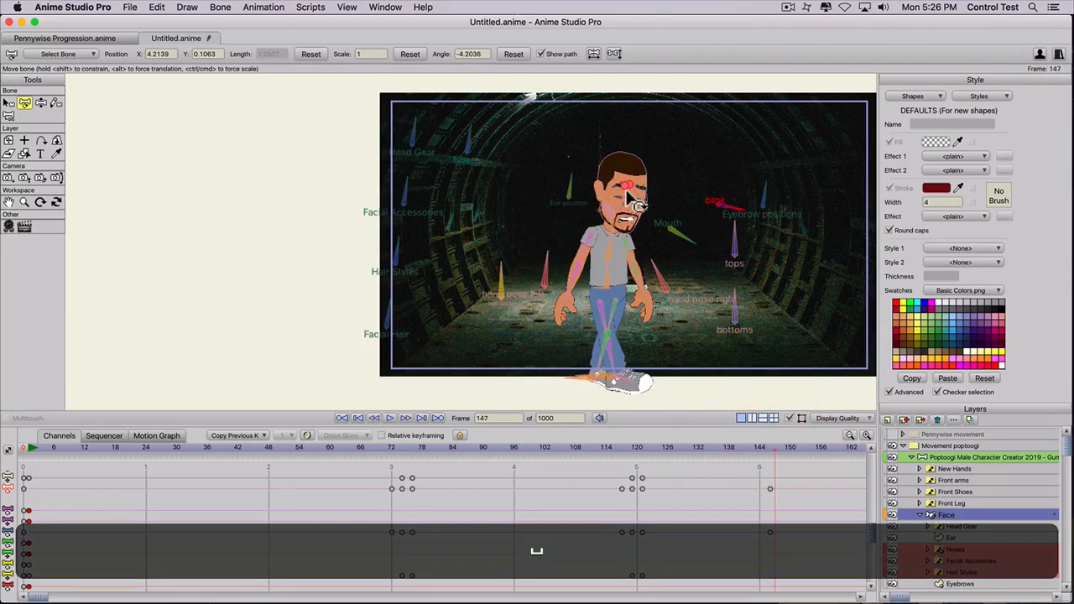
drag(662, 449, 748, 445)
key(super+z)
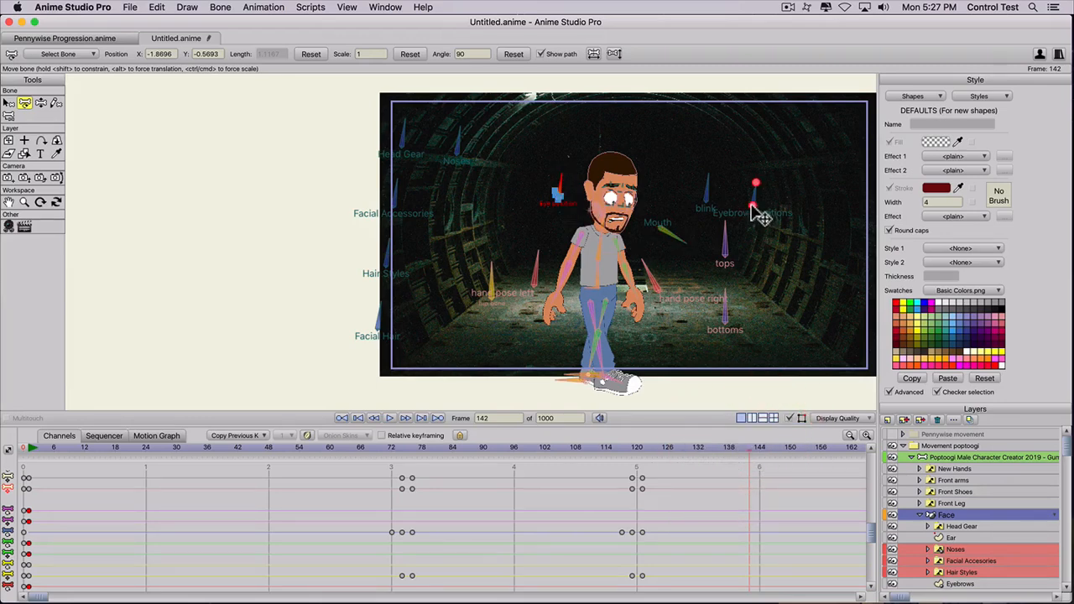
Step: Add a third blink with the blink bone: open at frame 142, closed at 146, and open at about 91° at 149, and scrub through it
click(709, 193)
drag(710, 195, 710, 196)
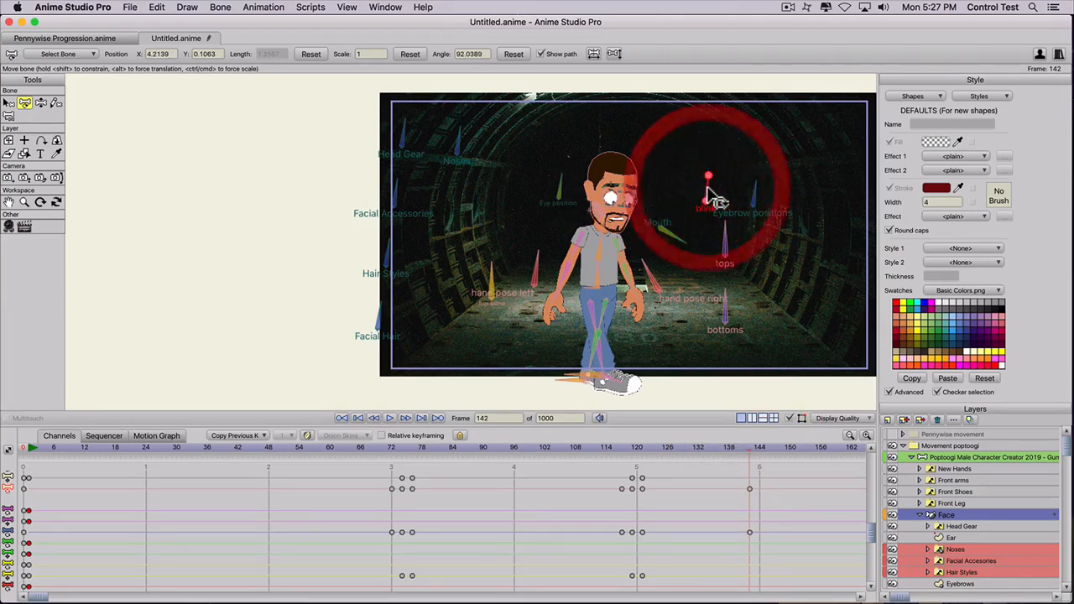
key(Right)
key(Right)
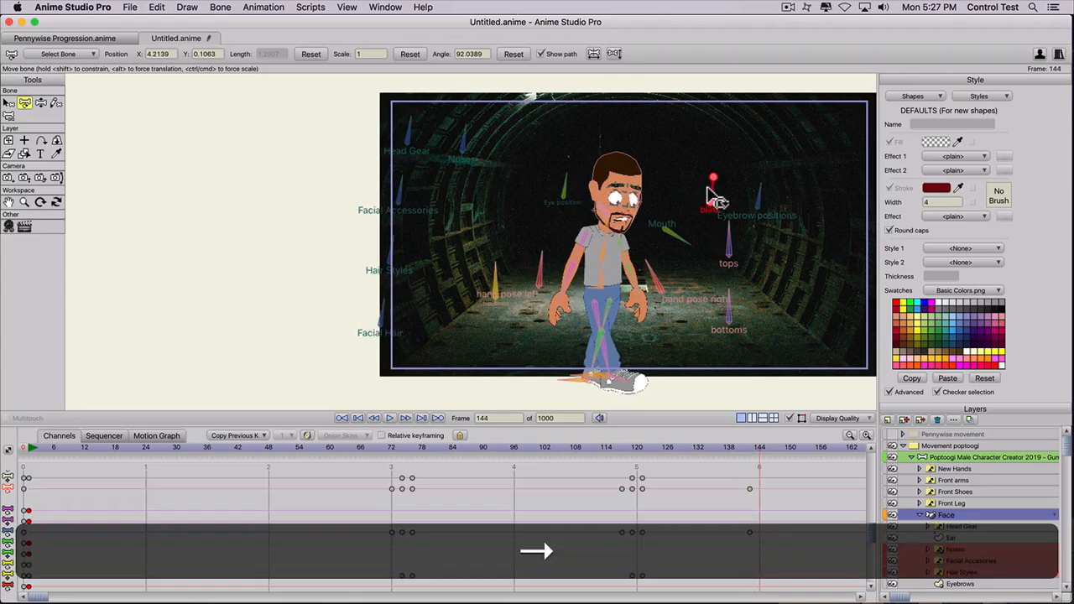
key(Right)
key(Right)
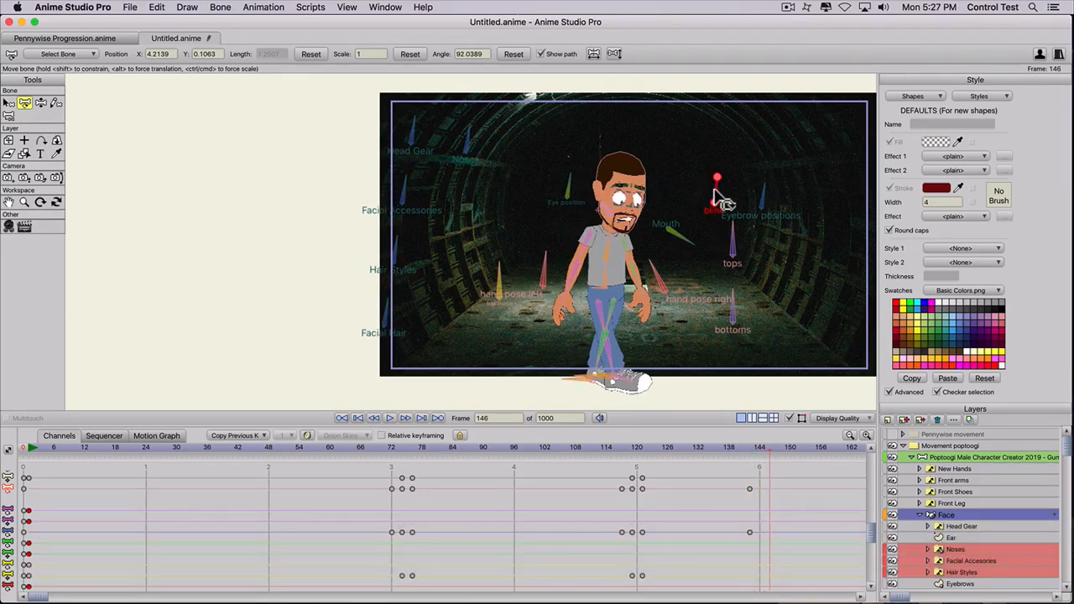
drag(714, 191, 732, 206)
key(Right)
key(Right)
key(Right)
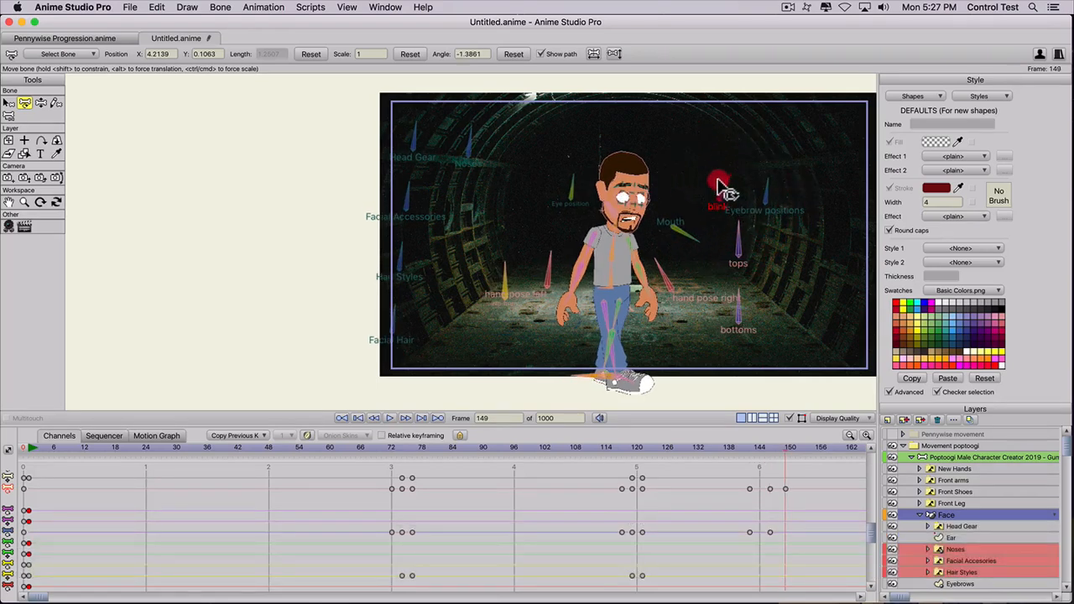
click(753, 451)
drag(754, 453, 798, 453)
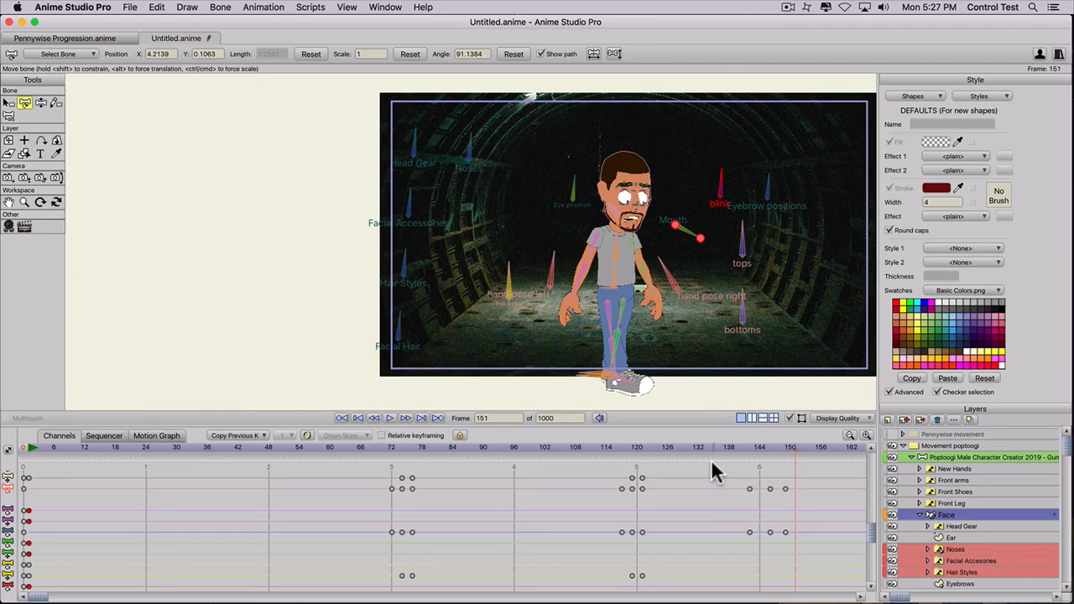
mouse_move(758, 454)
mouse_down()
mouse_move(770, 453)
mouse_move(753, 458)
mouse_up()
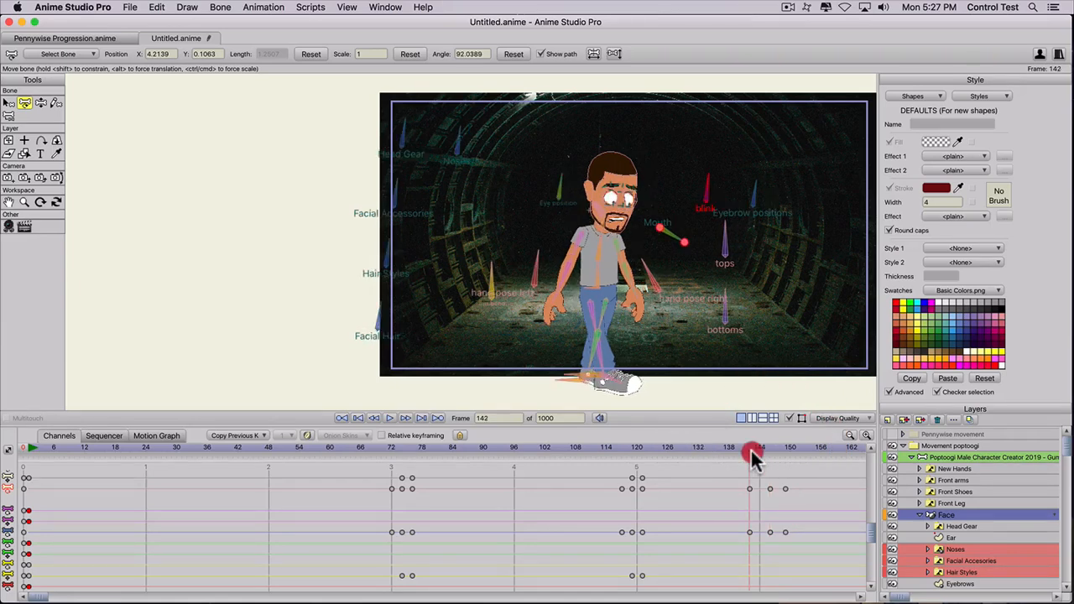
drag(666, 449, 750, 456)
click(559, 184)
drag(770, 456, 786, 450)
drag(579, 211, 568, 197)
mouse_move(749, 454)
mouse_down()
mouse_move(798, 448)
mouse_move(751, 451)
mouse_up()
key(super+z)
key(super+z)
Step: Move the Eye position bone to about X -2.11, Y -0.33 at frame 148
drag(649, 447, 642, 445)
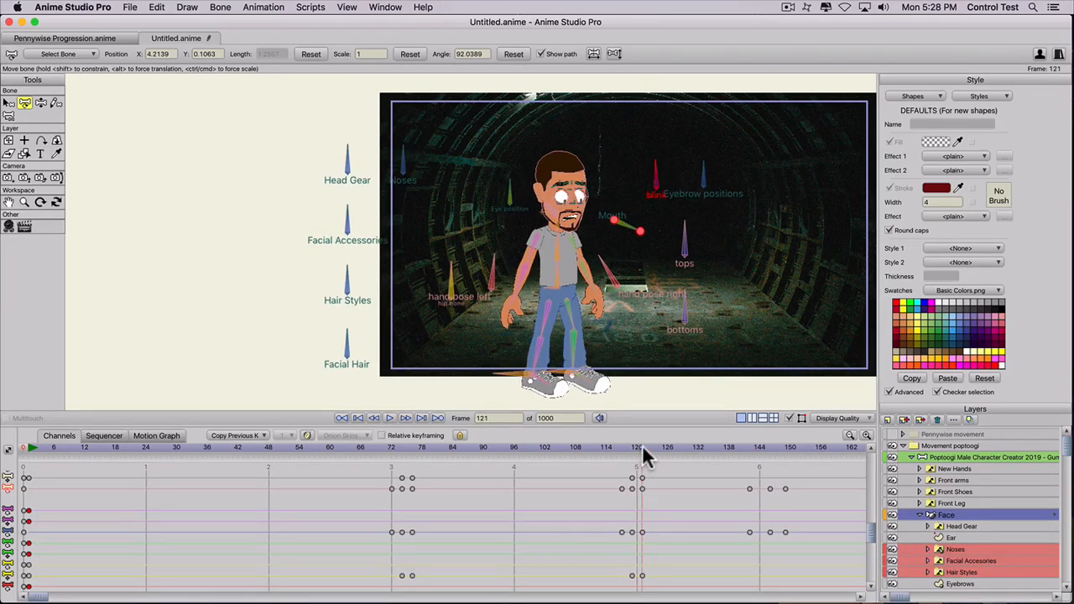
click(764, 449)
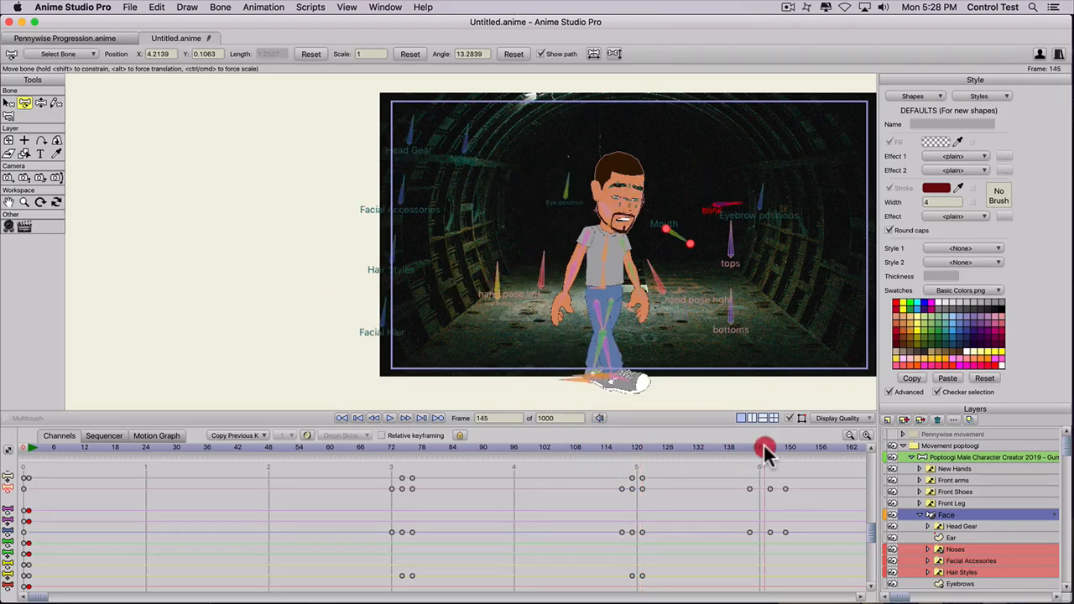
drag(764, 449, 780, 448)
click(563, 202)
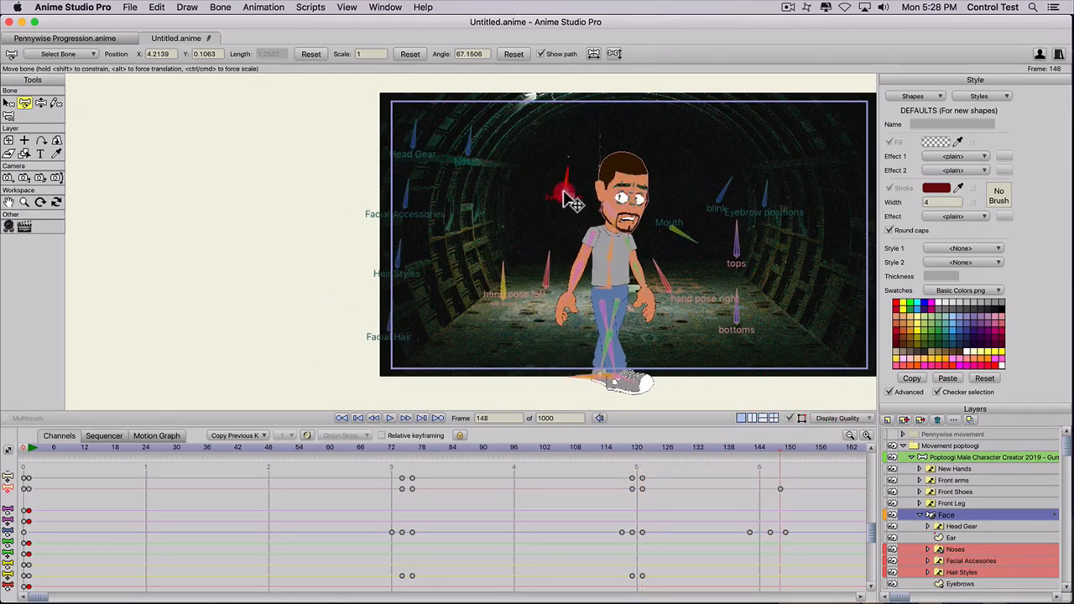
Step: Play the animation from just before frame 120 to check the blinks, eye movements and the end of the walk
click(618, 445)
key(space)
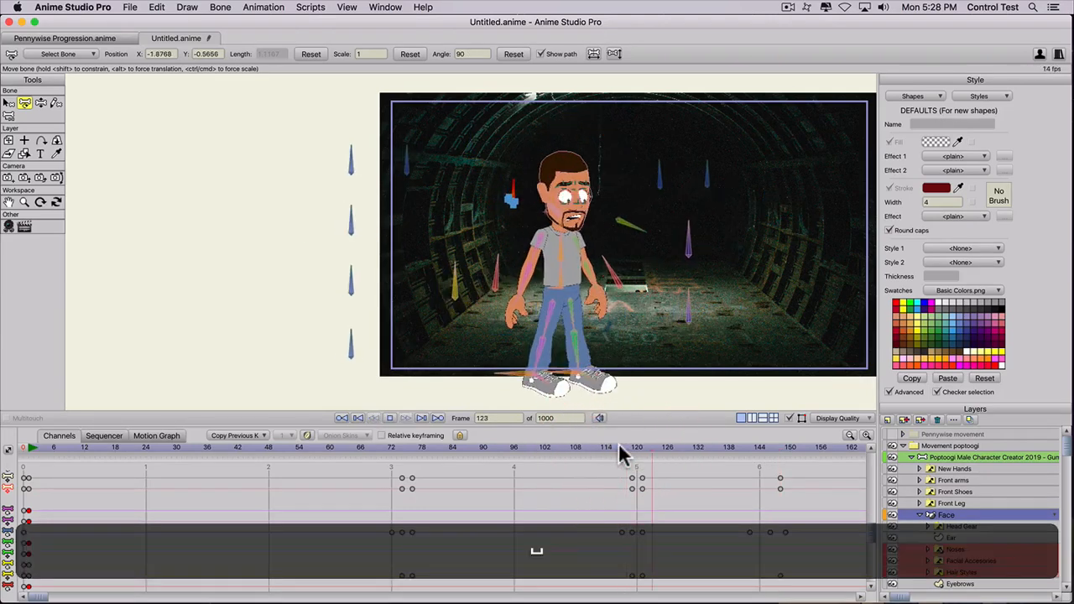
key(space)
mouse_move(634, 449)
mouse_down()
mouse_move(708, 445)
mouse_move(635, 441)
mouse_up()
key(space)
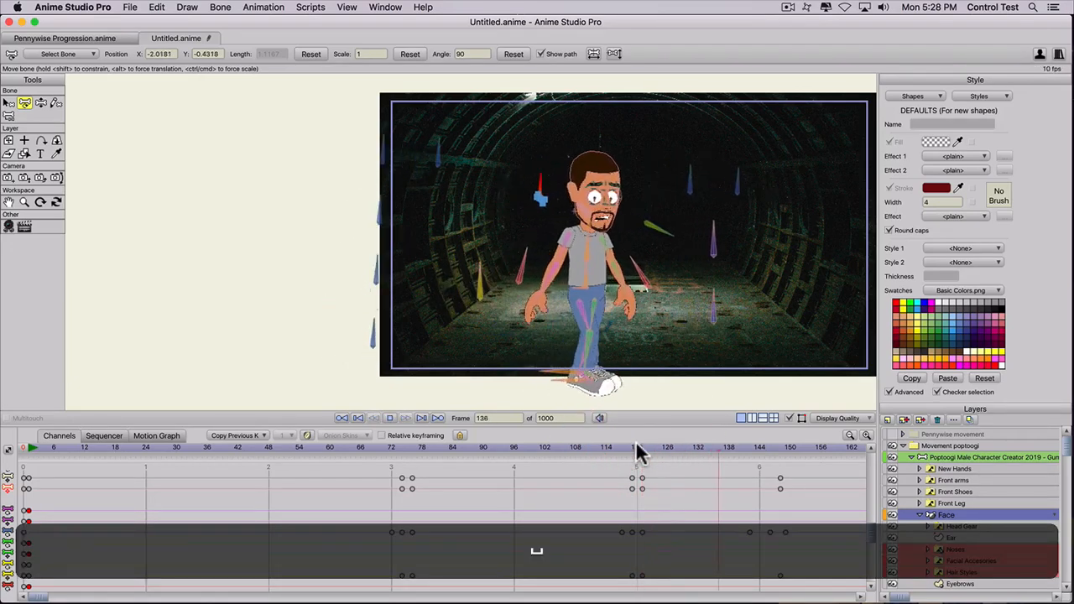
key(space)
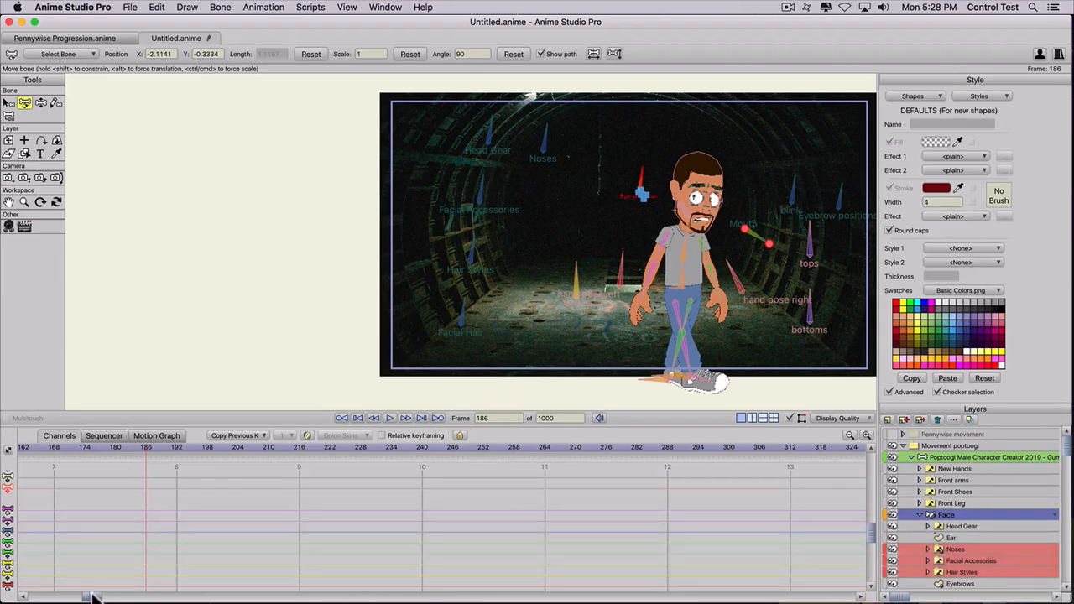
scroll(137, 528, up, 5)
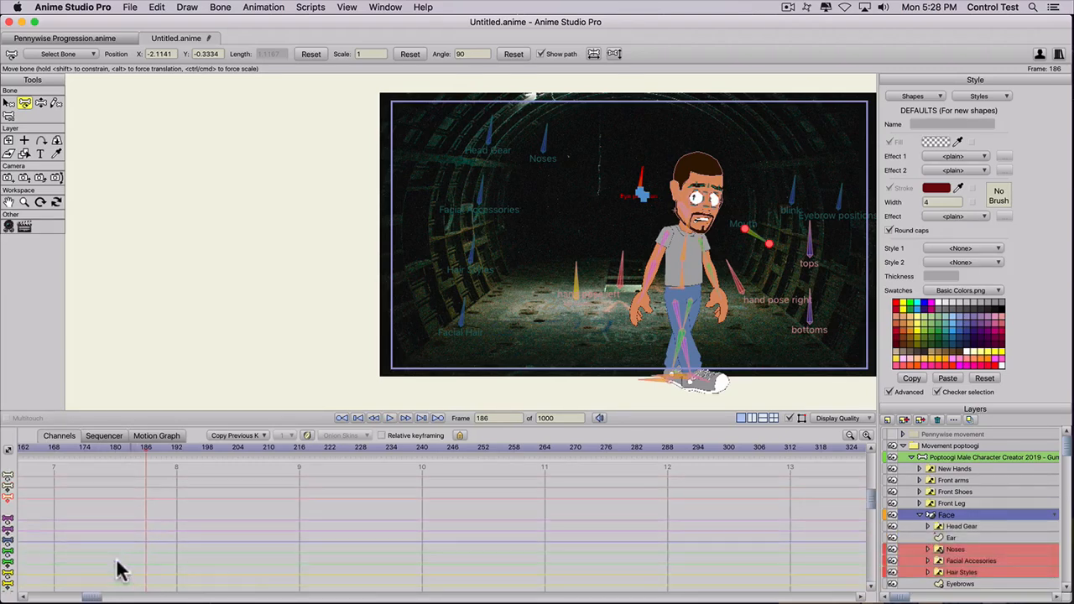
drag(86, 598, 72, 594)
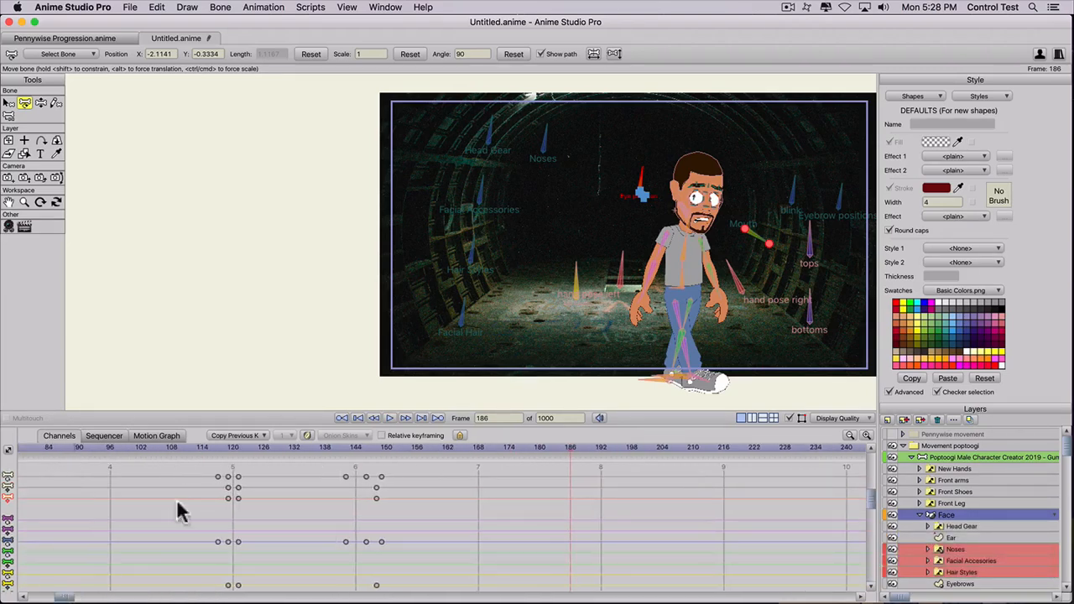
click(208, 451)
key(space)
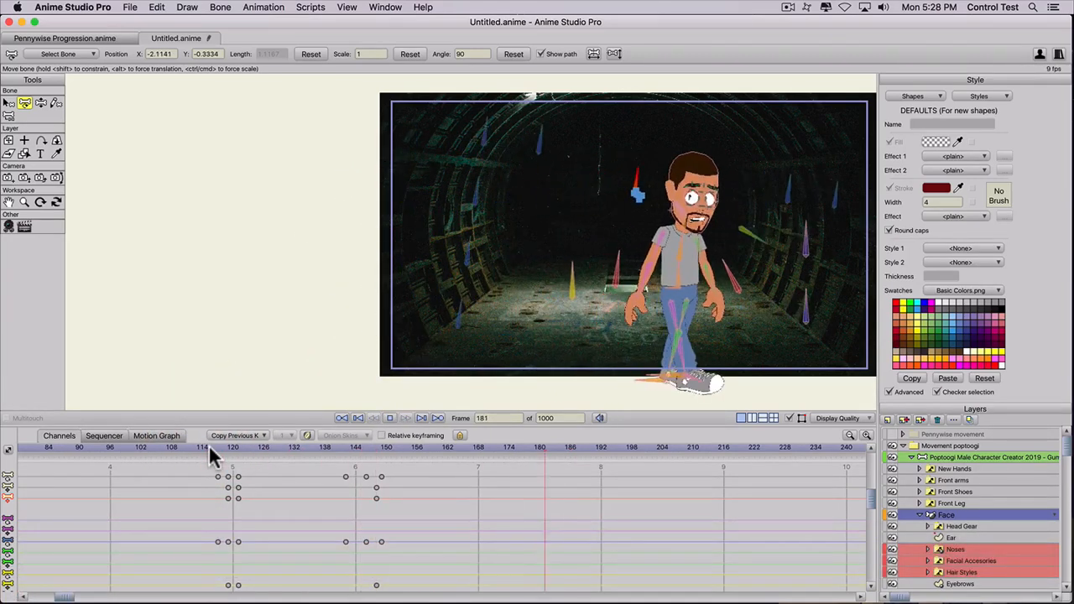
key(space)
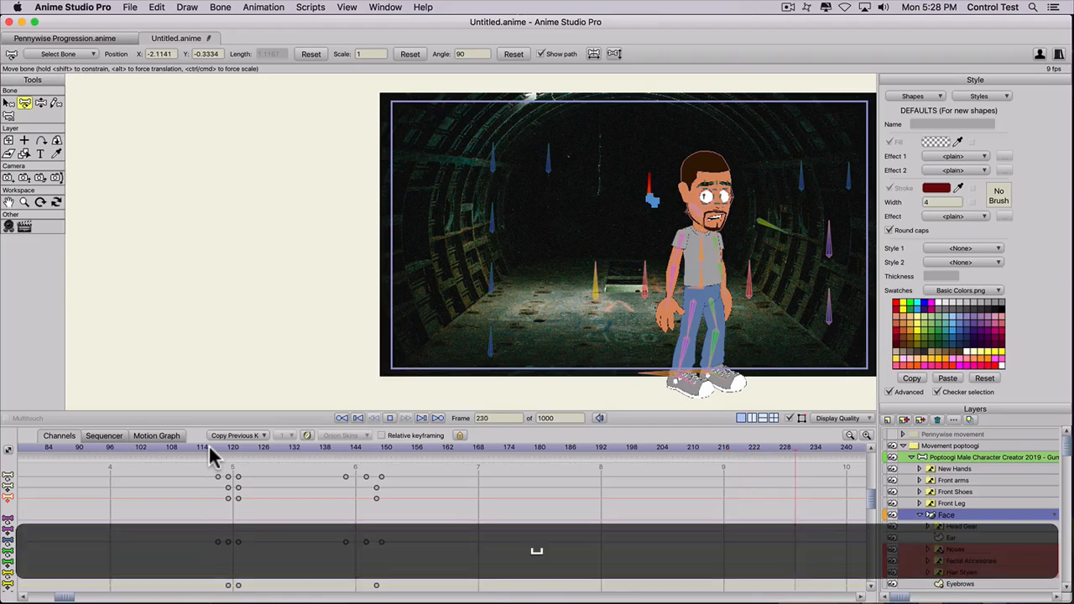
Step: On the Poptoogi character's bone layer, set the Lower Torso bone's frame 1 keyframe to Noisy interpolation and preview the walk
drag(70, 597, 3, 596)
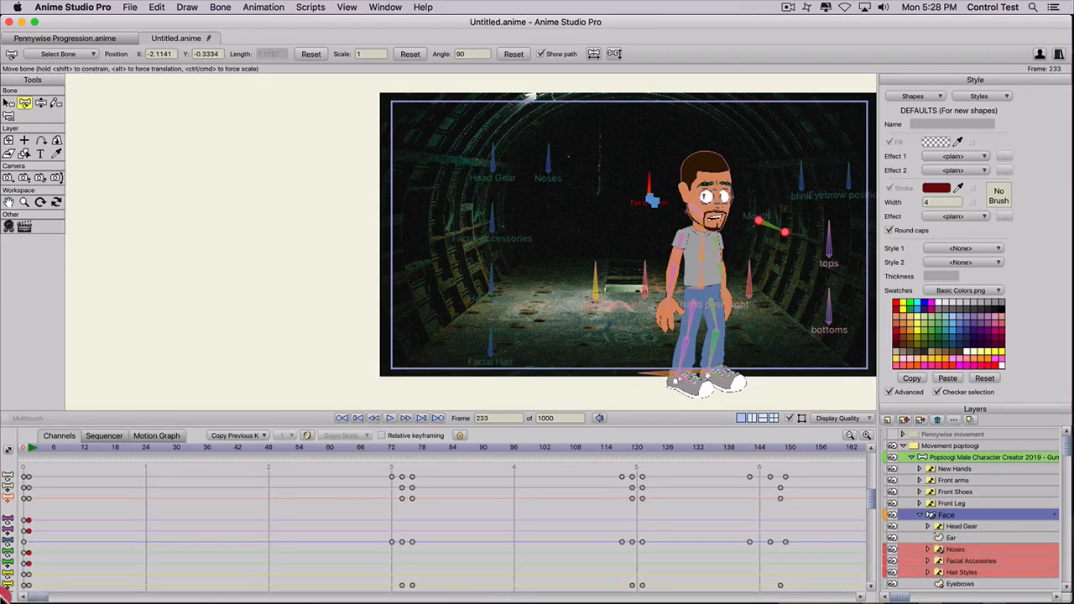
click(26, 448)
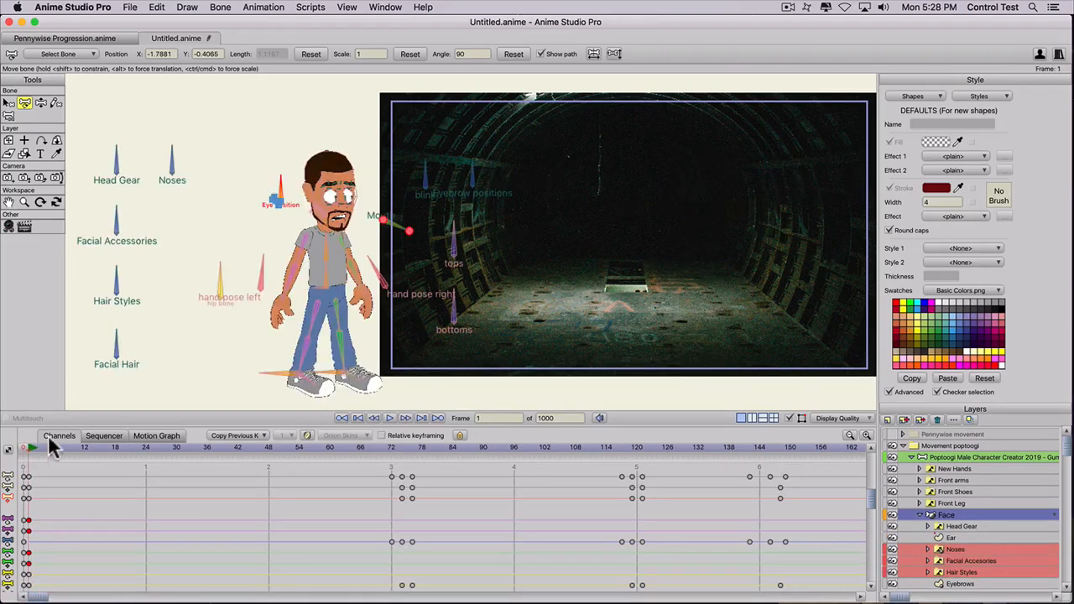
click(962, 451)
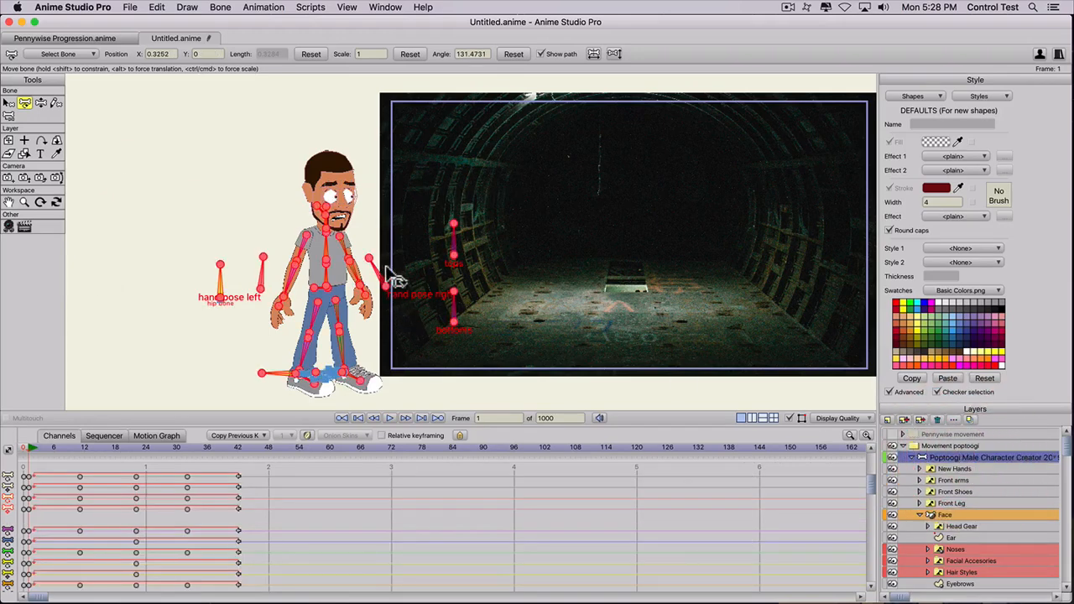
key(b)
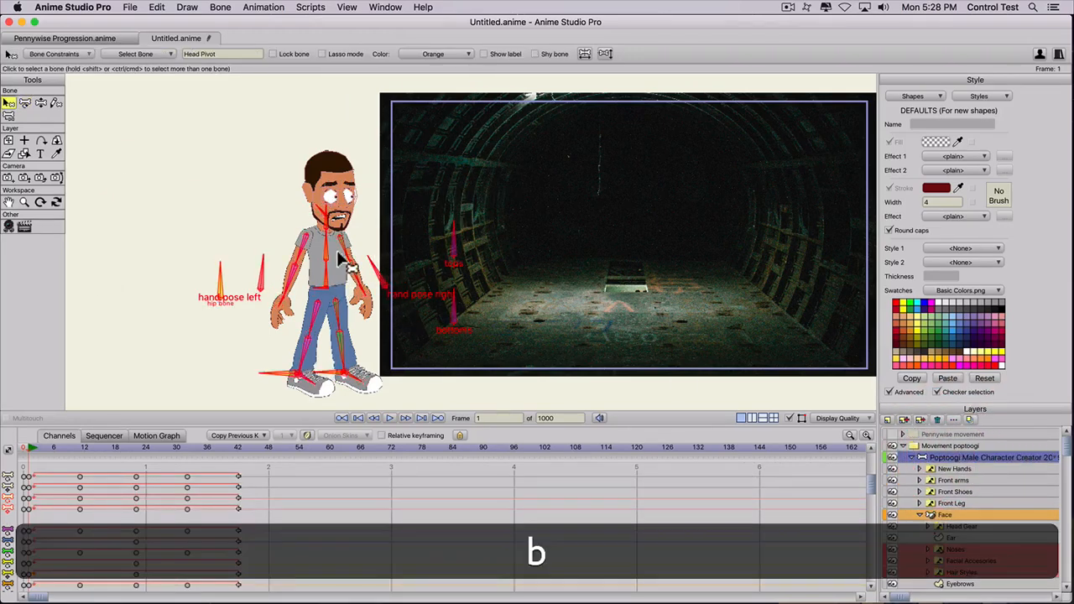
click(269, 194)
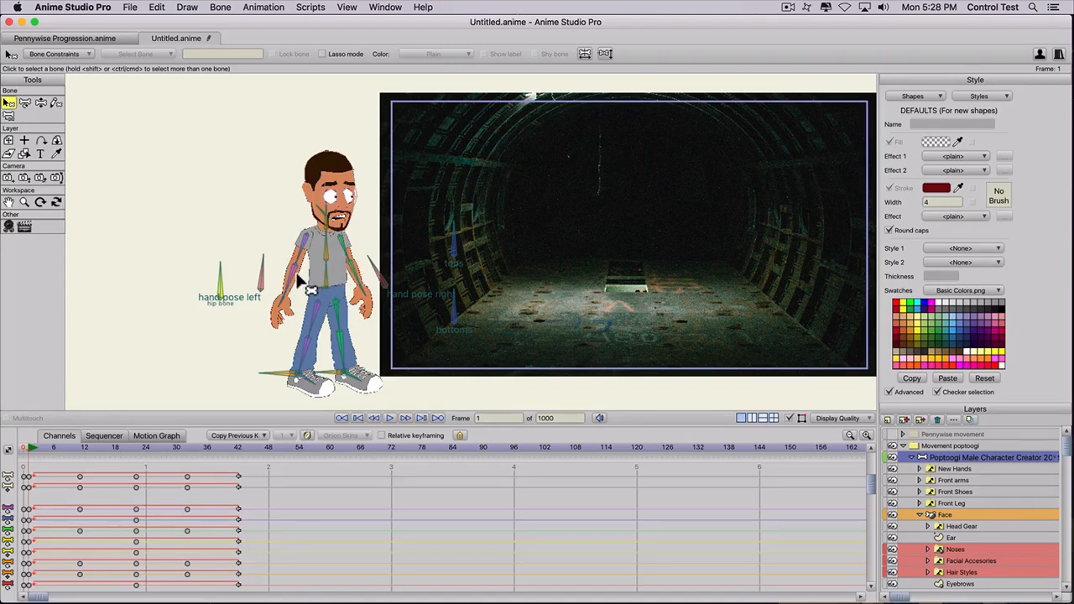
scroll(331, 281, up, 2)
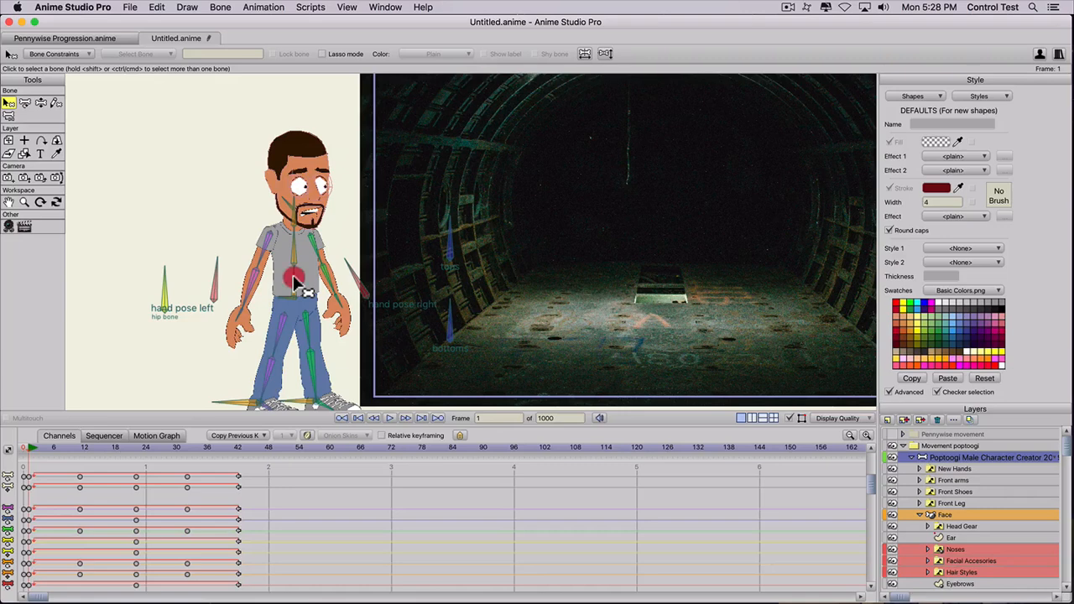
click(294, 281)
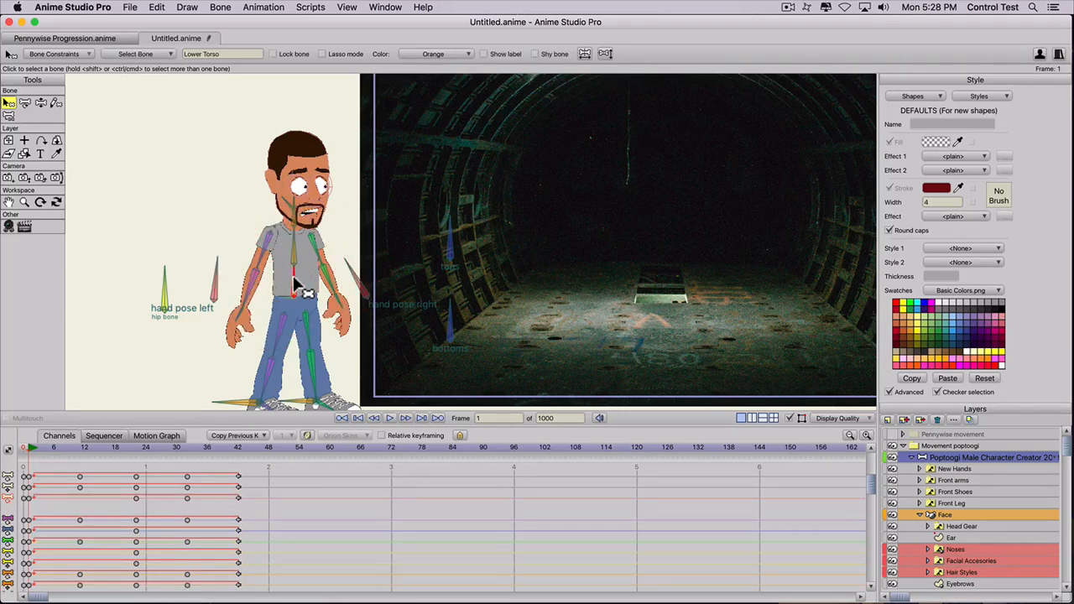
right_click(26, 495)
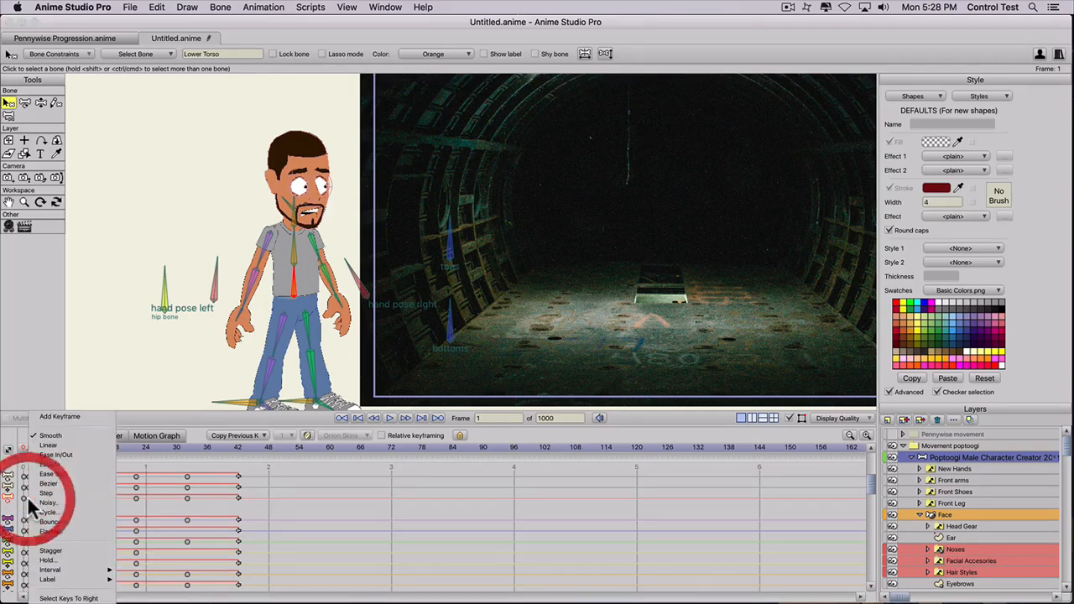
click(42, 503)
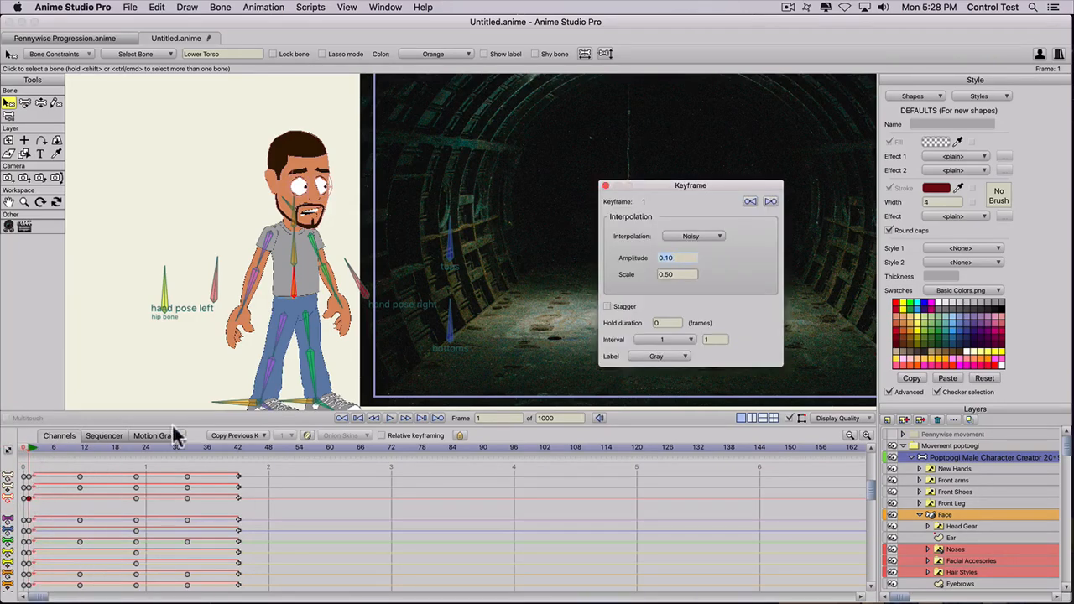
drag(50, 445, 115, 448)
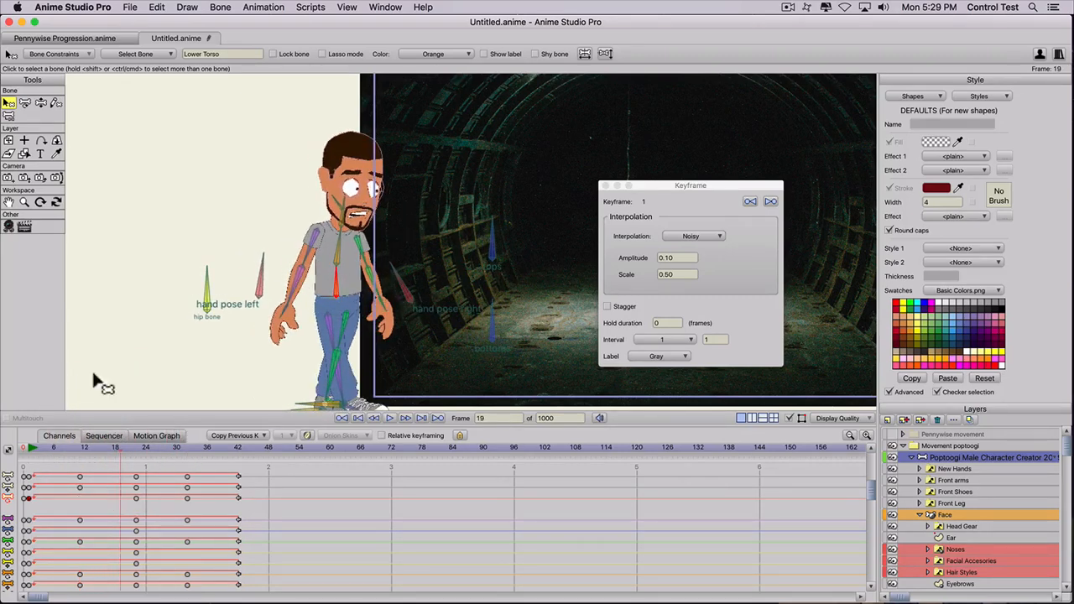
click(43, 448)
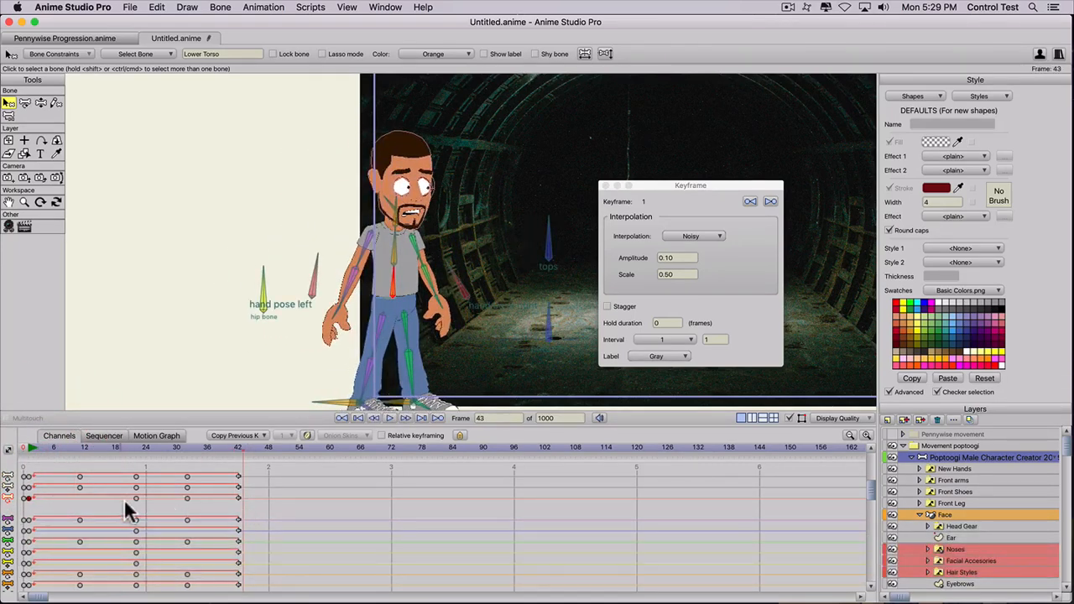
Step: Set the Lower Torso keyframes at frames 22 and 32 to Noisy interpolation and select them together with the frame 1 keyframe
drag(126, 499, 191, 499)
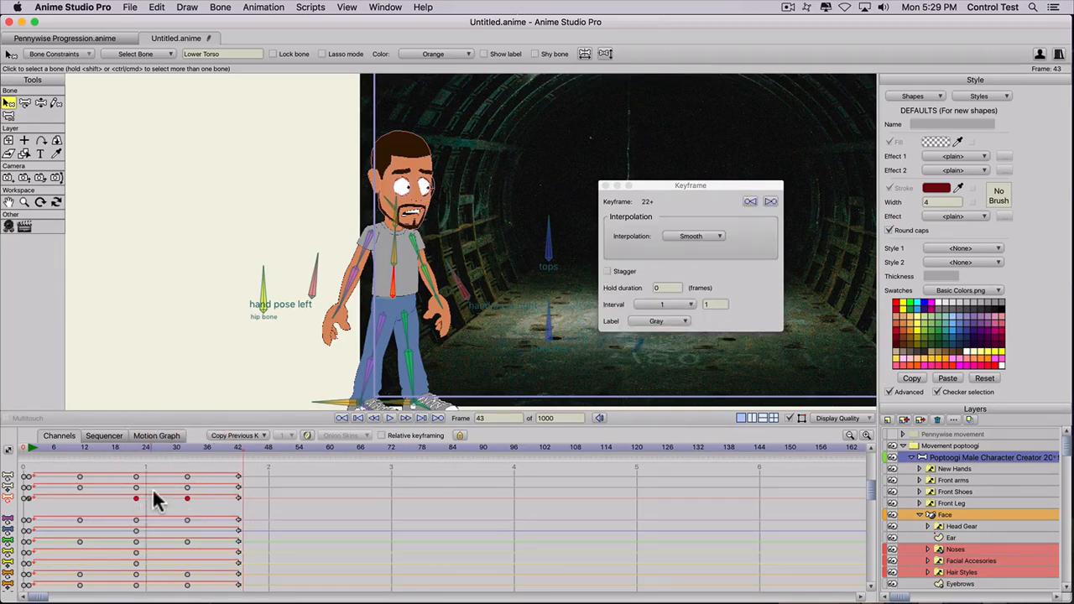
right_click(135, 497)
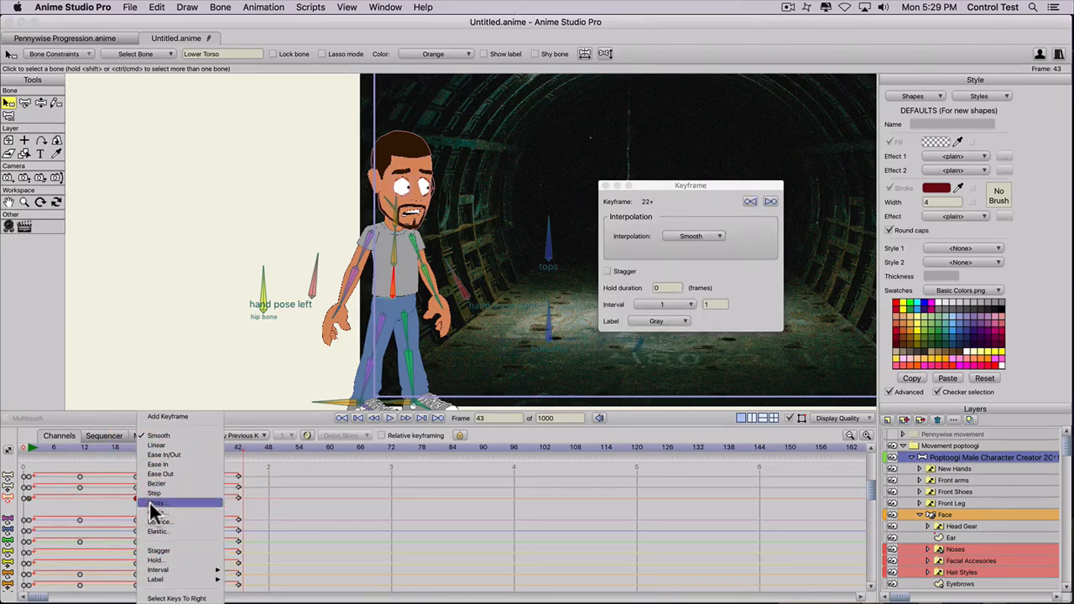
click(149, 511)
shift+click(31, 498)
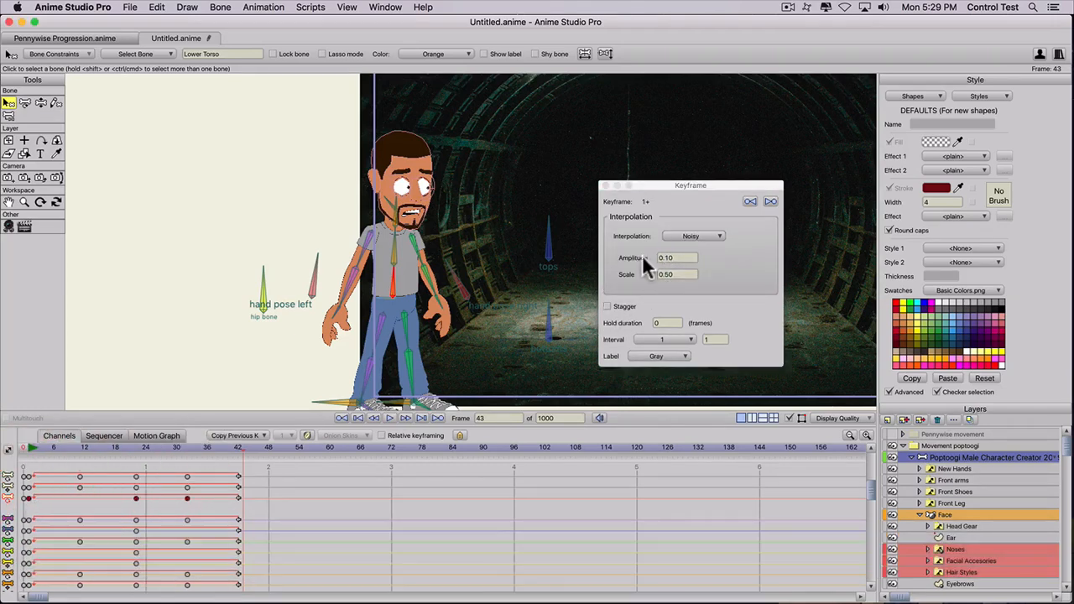
Step: Set the noise amplitude and scale of the selected Lower Torso keyframes to 0.001 each and preview the walk
click(680, 258)
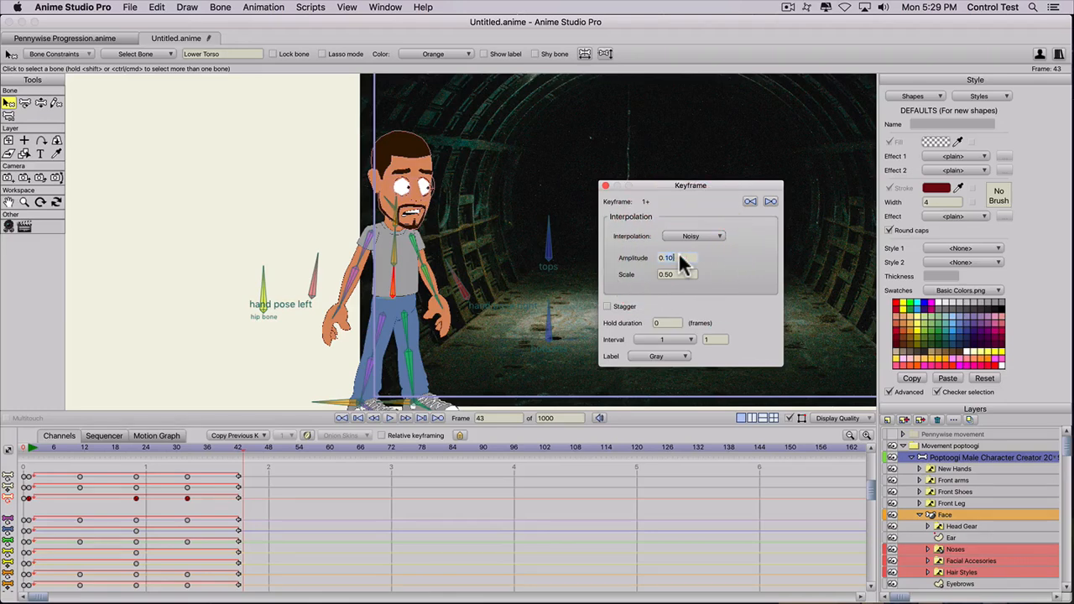
text(0.00)
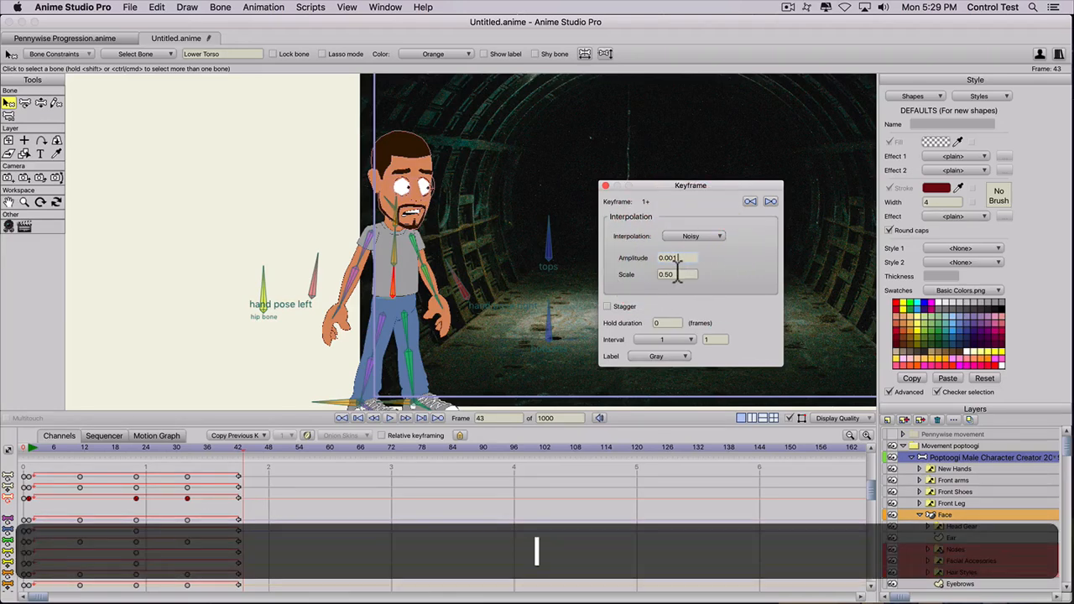
text(1)
key(Tab)
click(669, 275)
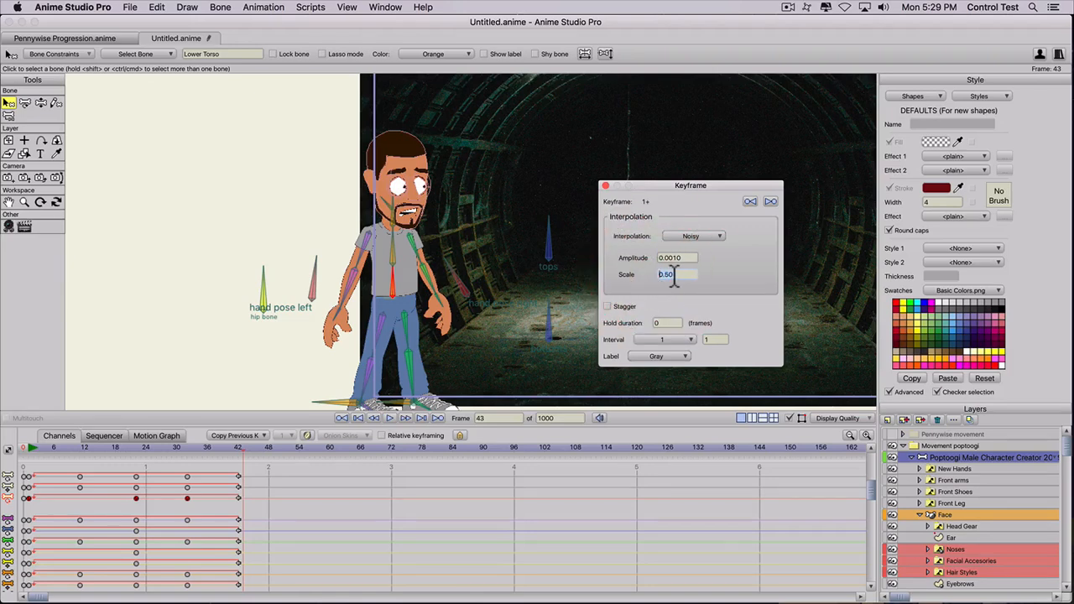
text(.)
text(0)
text(1)
drag(52, 447, 457, 447)
key(space)
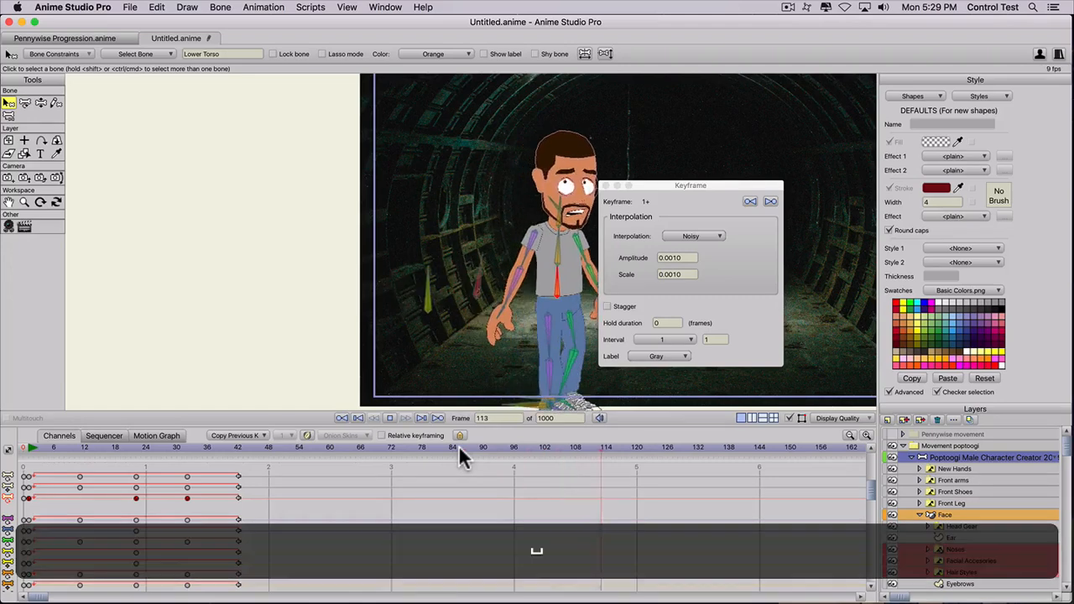
key(space)
Step: Set the selected Lower Torso keyframes' noise amplitude to 0.003 and scale to 0.02, previewing the start of the walk
click(673, 258)
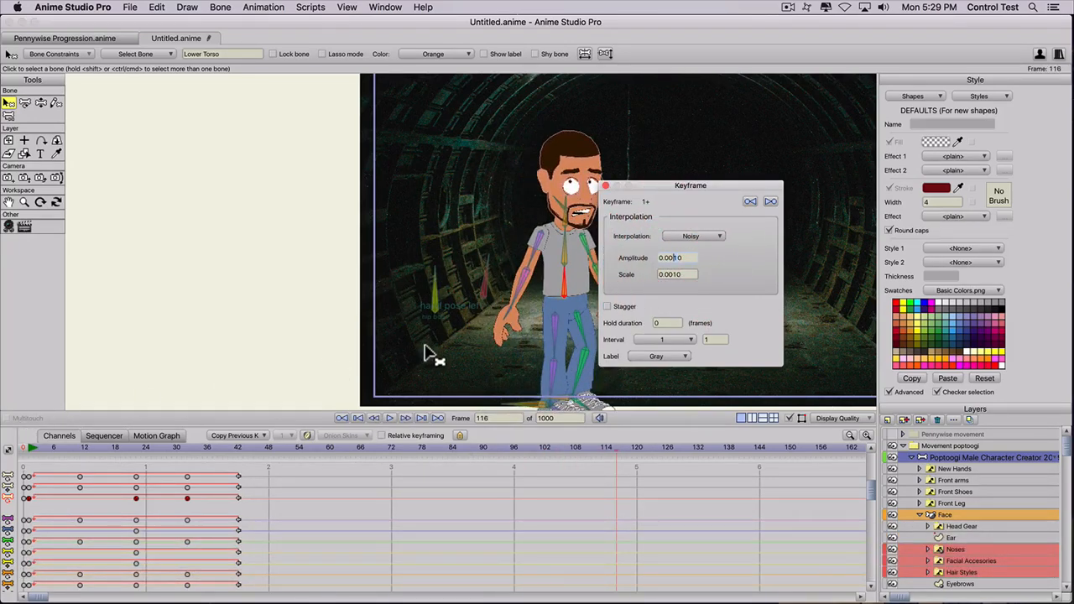
text(3)
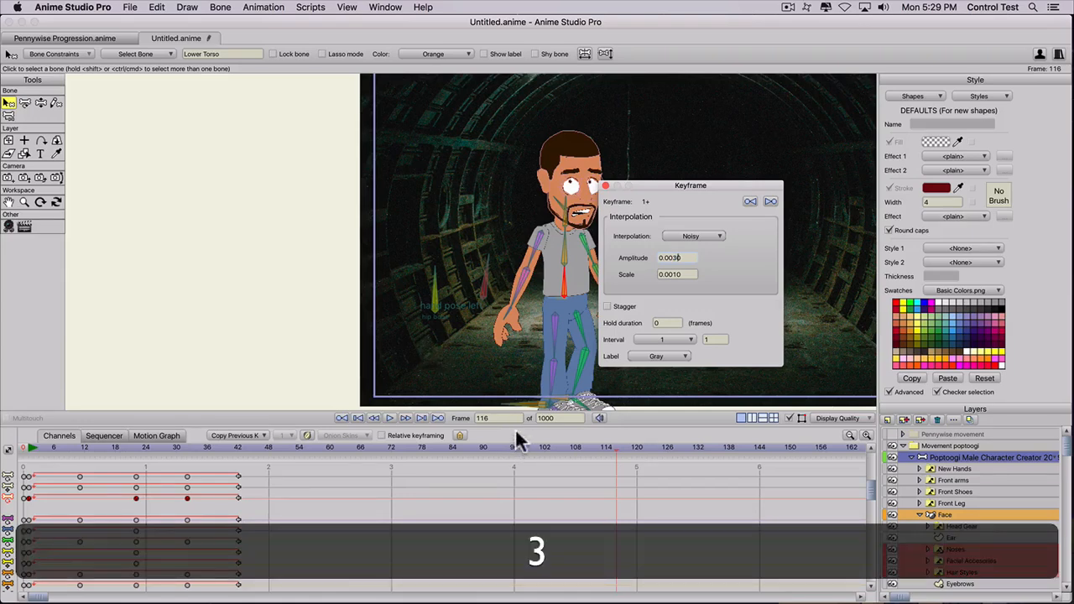
click(31, 448)
key(space)
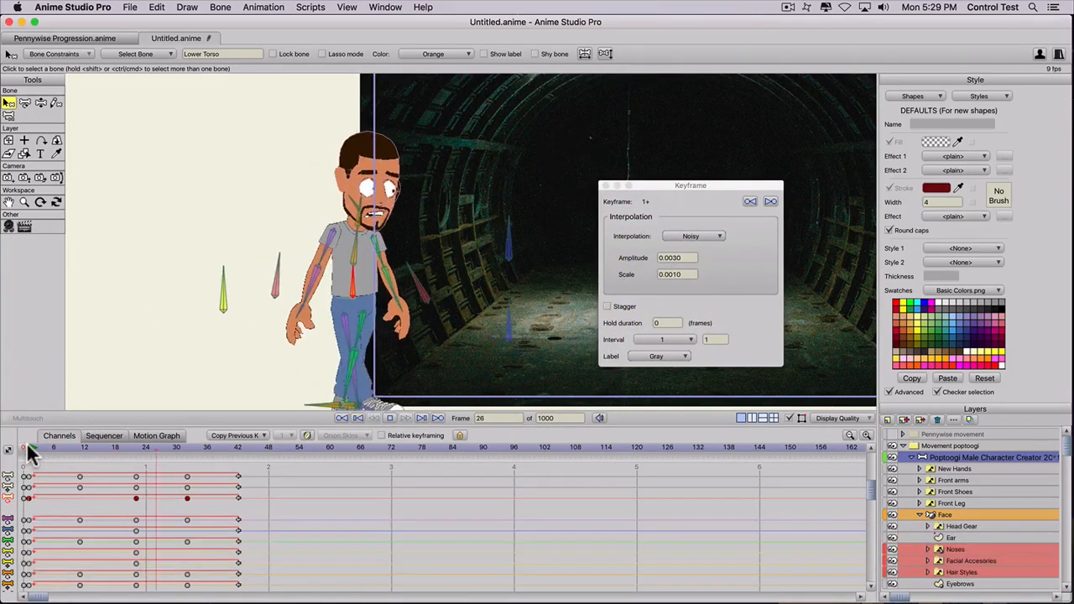
double_click(688, 275)
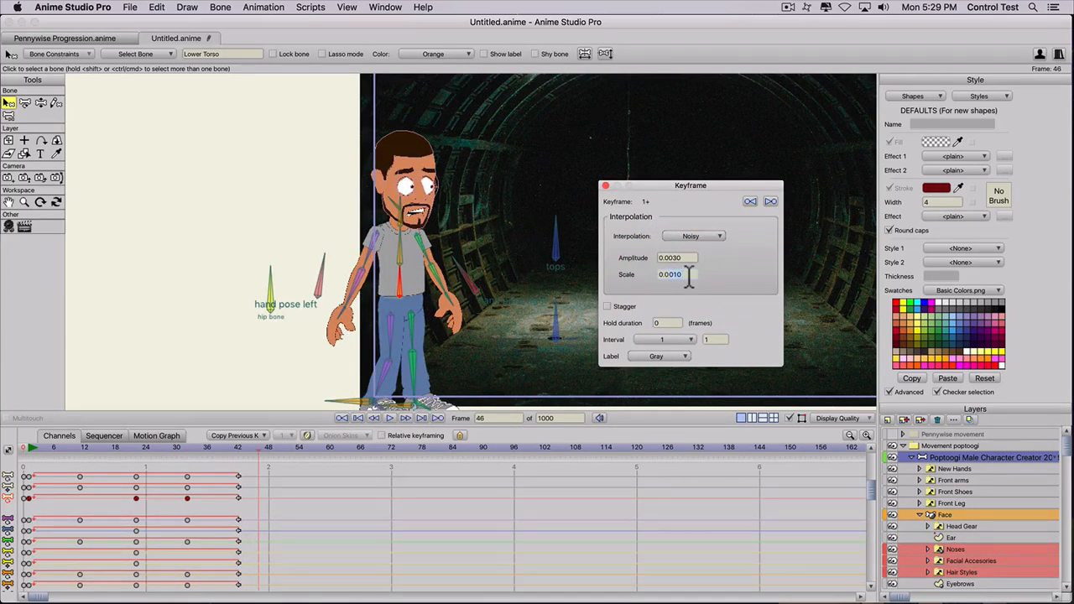
text(0.02)
drag(26, 449, 176, 447)
key(space)
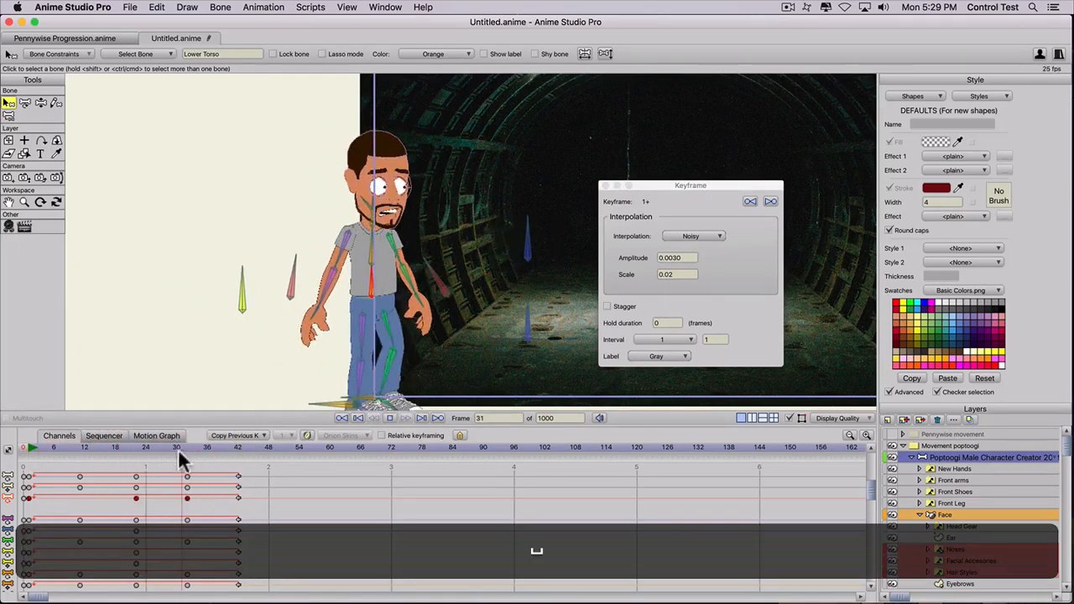
key(space)
Step: Play the animation from frame 210 to check the body motion after the character stops, keeping the keyframe settings clear of the character
drag(38, 597, 97, 594)
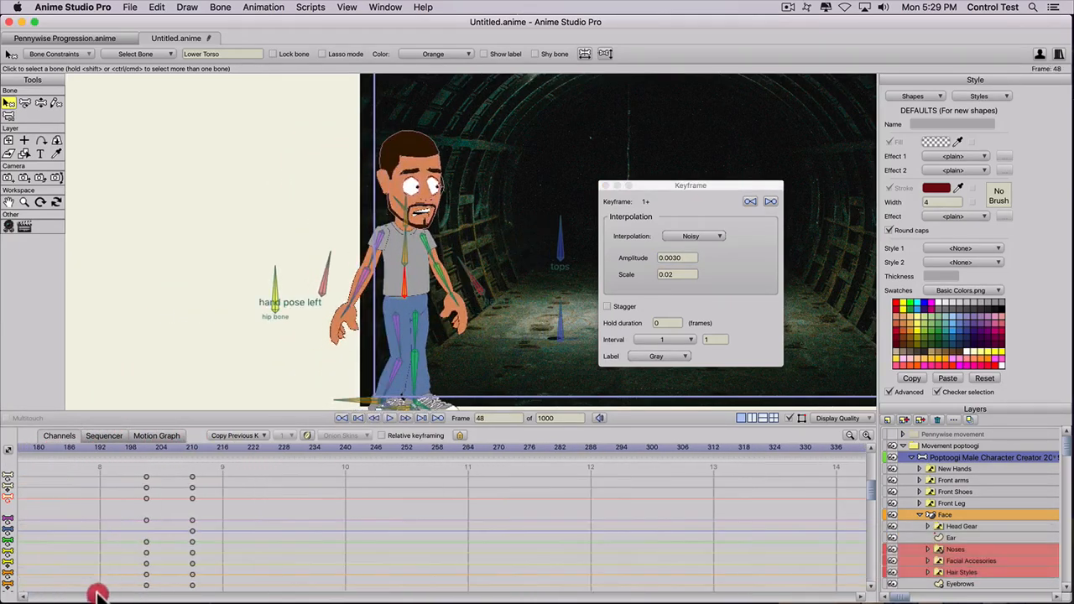
click(192, 446)
key(space)
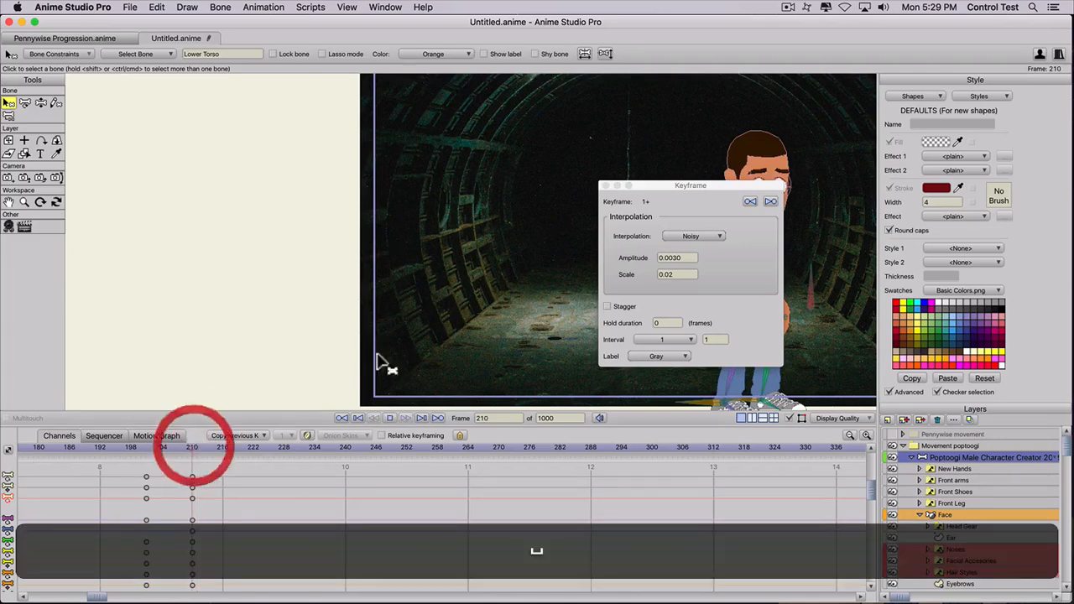
drag(674, 188, 530, 212)
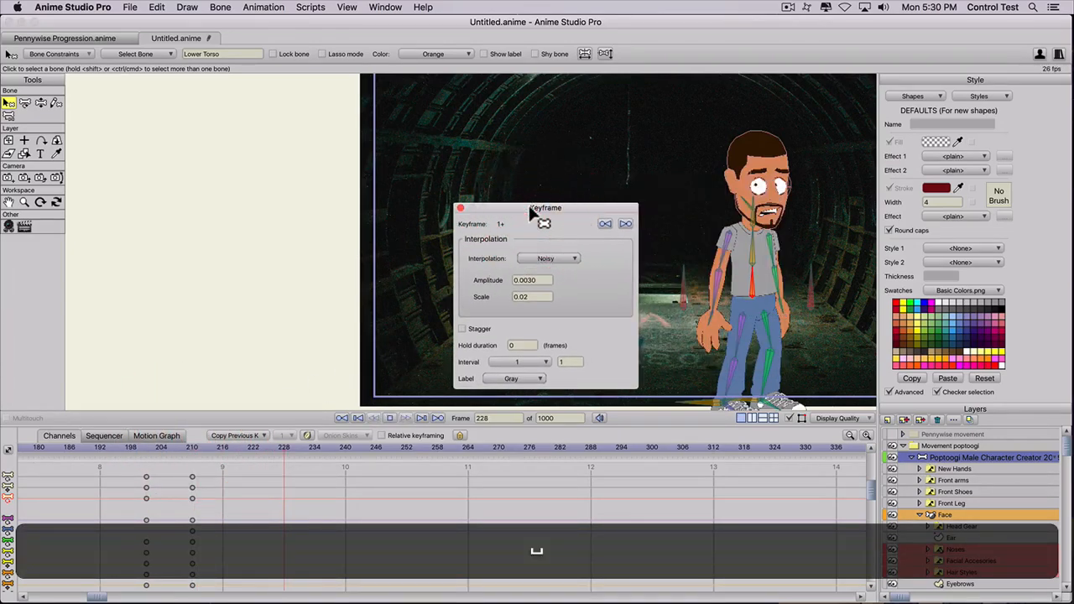
key(space)
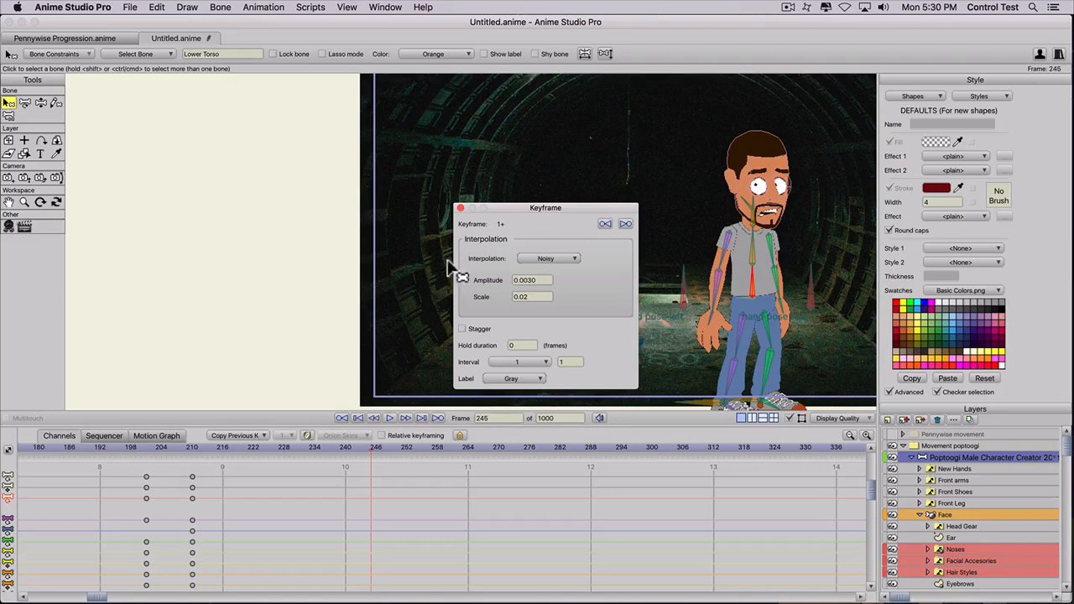
Step: Limit the playback range to about frames 194 to 235 and play that section of the animation
drag(680, 291, 489, 294)
drag(512, 208, 690, 191)
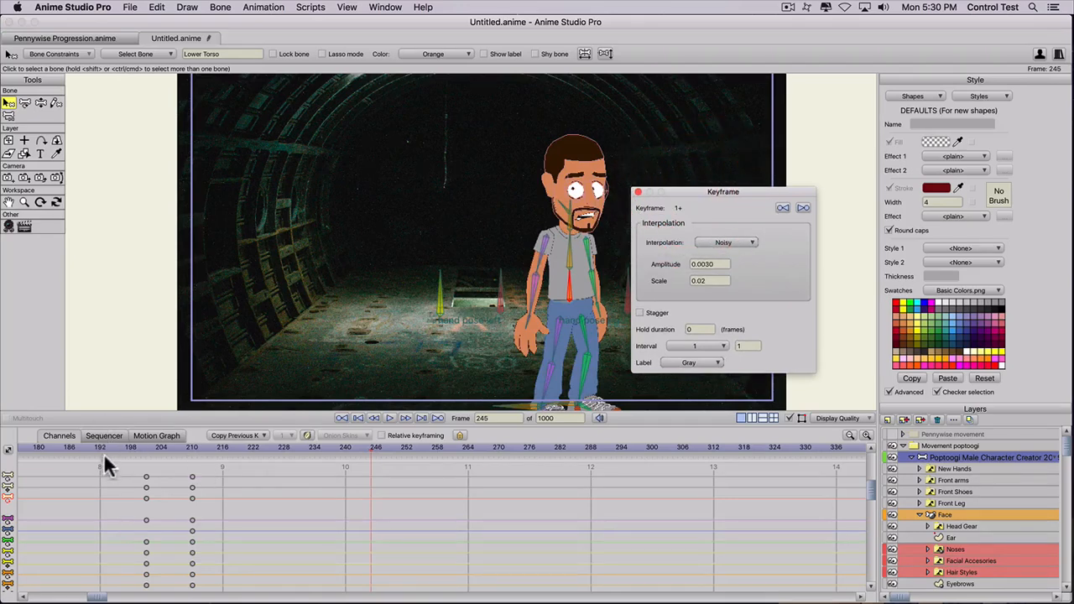
key(alt)
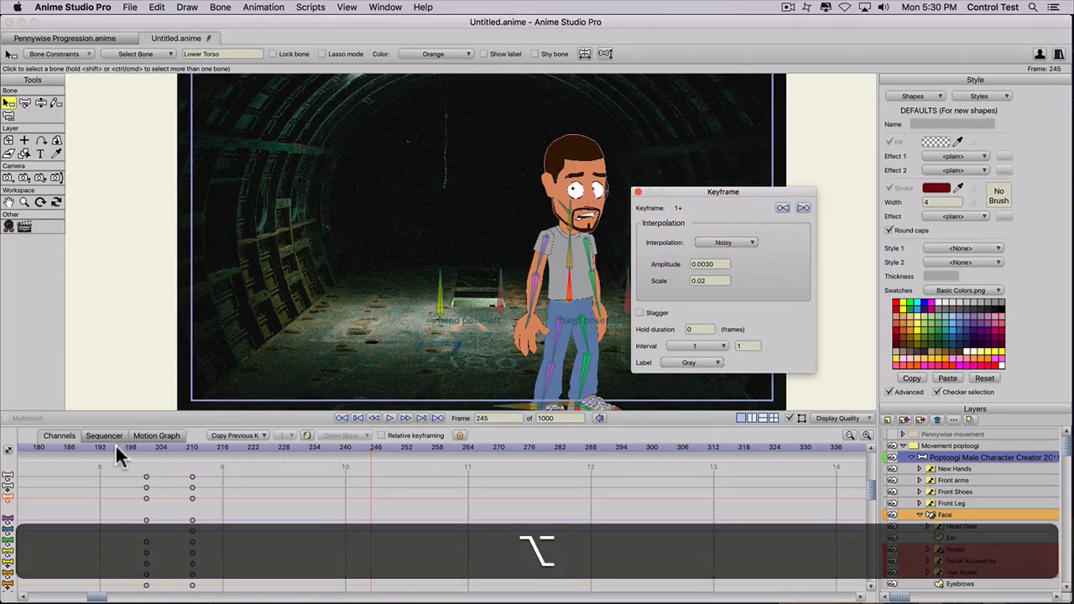
click(116, 444)
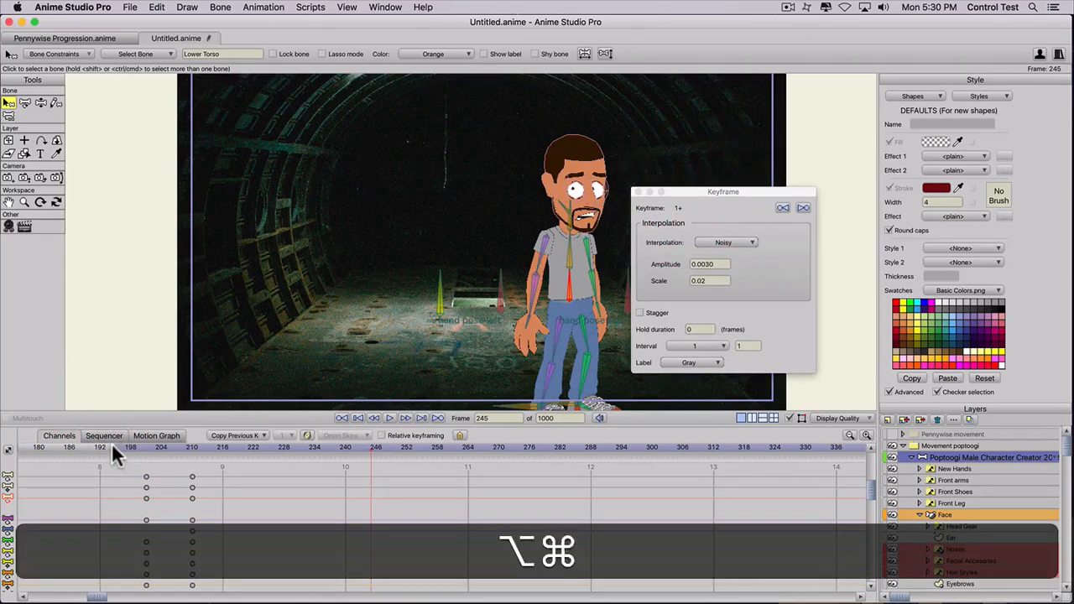
key(alt+super+z)
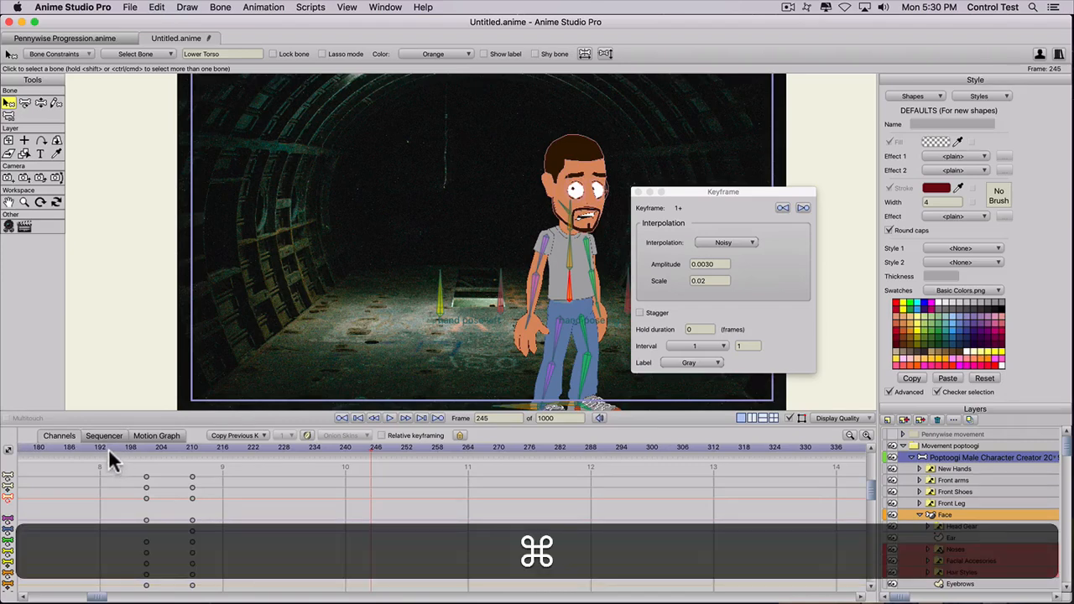
super+click(109, 447)
super+click(319, 447)
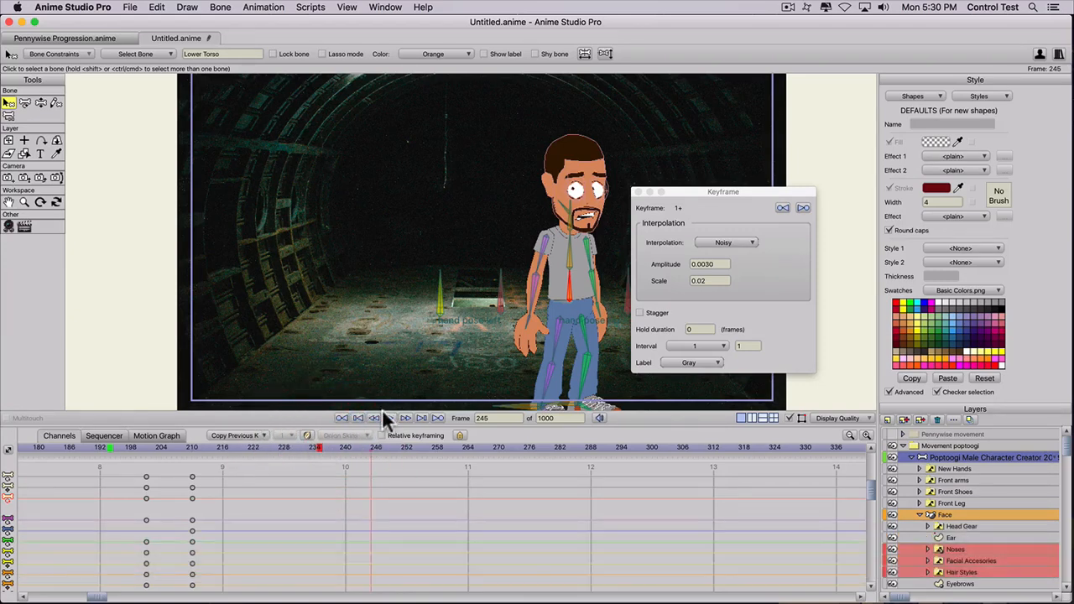
click(389, 418)
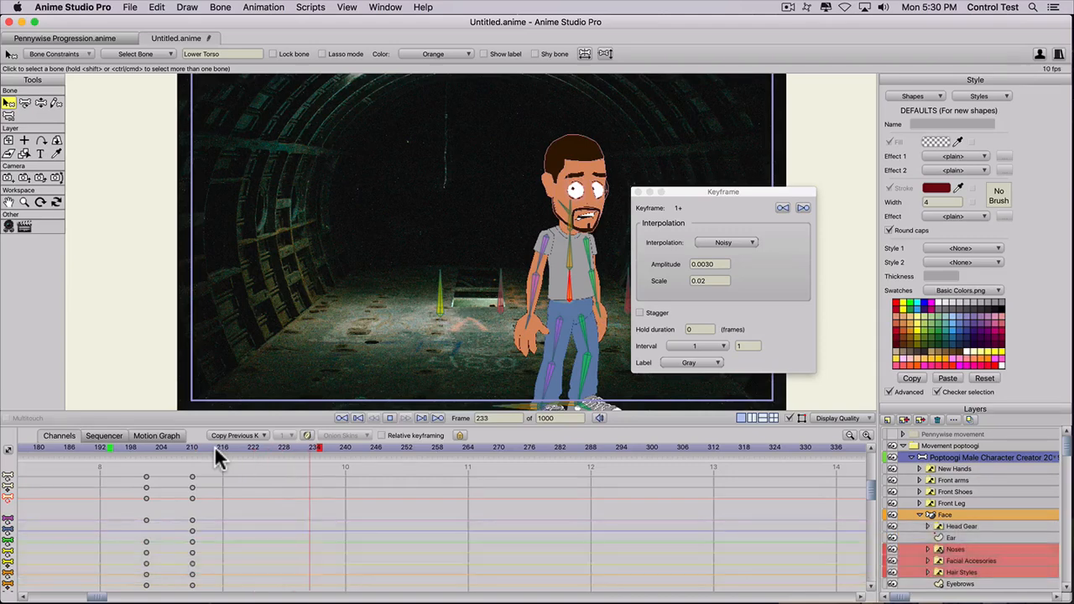
Step: Set the Lower Torso keyframes at frames 201 and 210 to Noisy interpolation and extend the playback range's end to frame 264
click(217, 448)
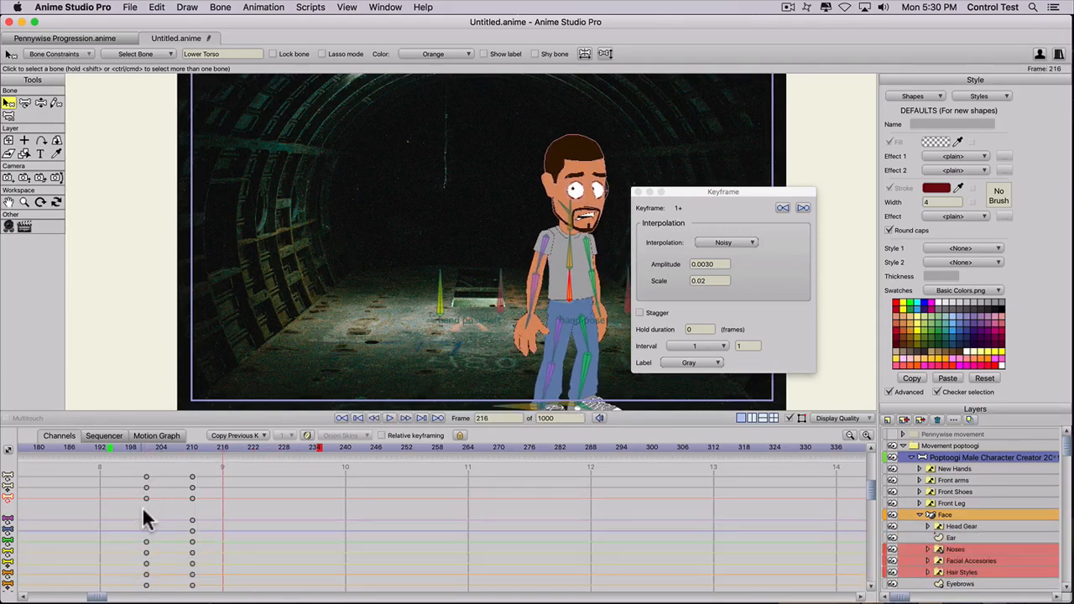
drag(143, 508, 210, 491)
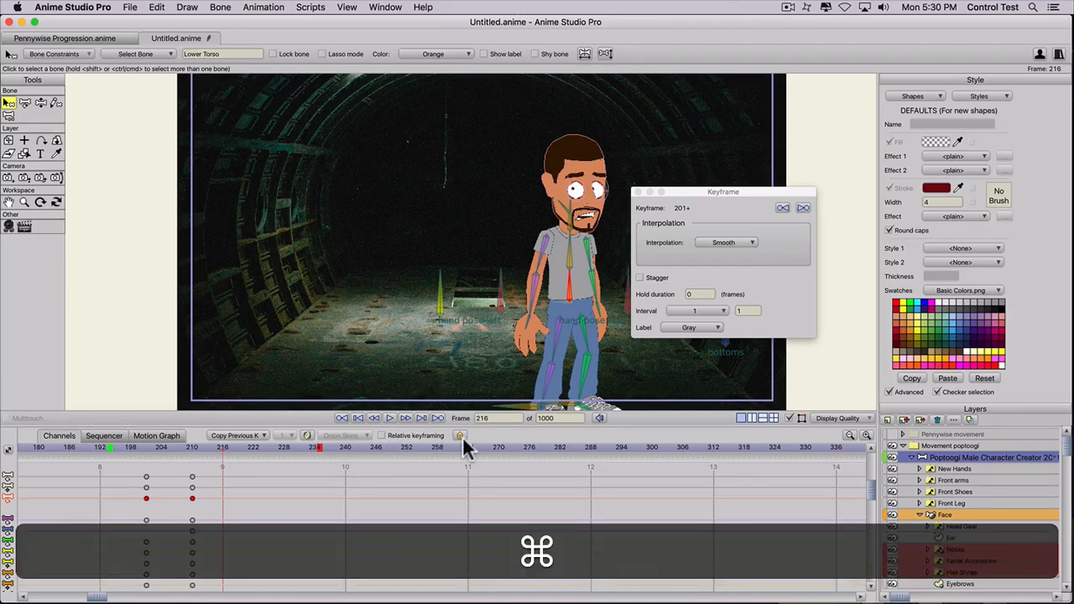
super+click(470, 452)
right_click(145, 496)
click(158, 498)
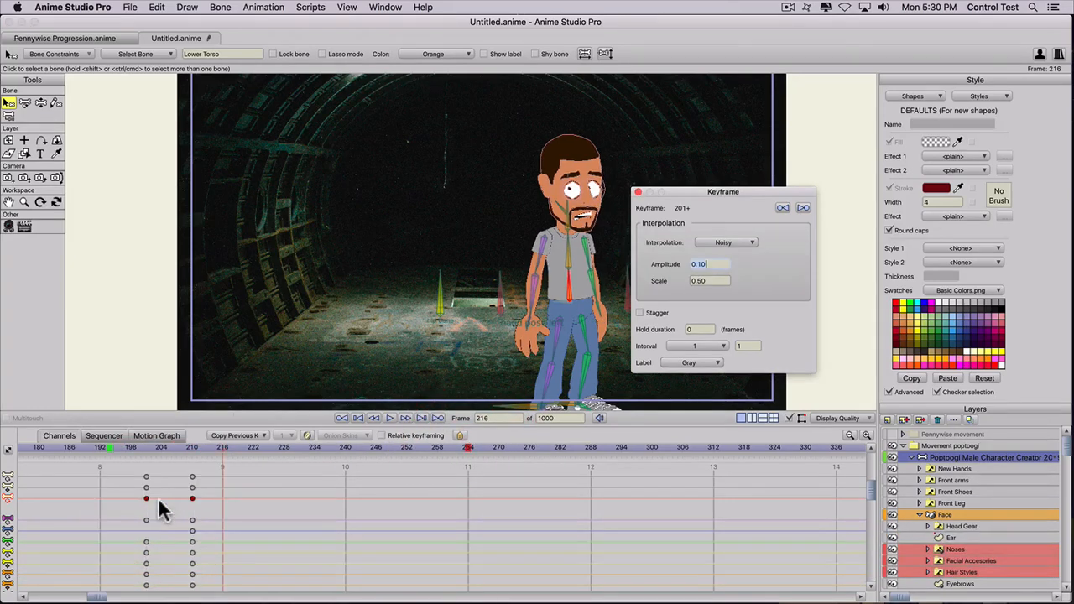
click(167, 449)
drag(167, 449, 340, 442)
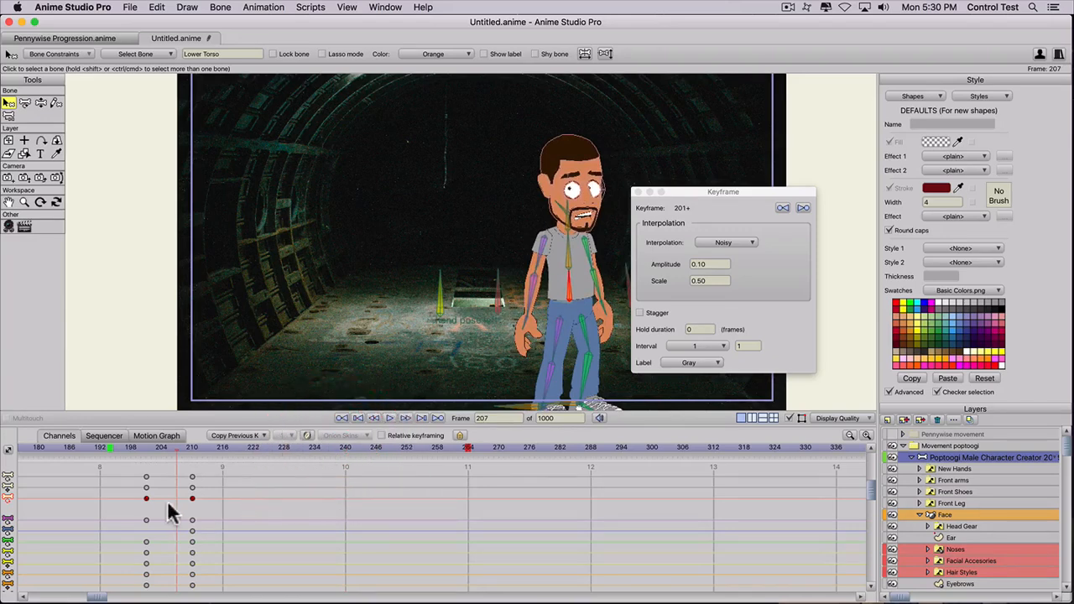
Step: Set the noise amplitude of the Lower Torso keyframes at frames 201 and 210 to 0.002 and preview the motion
click(703, 264)
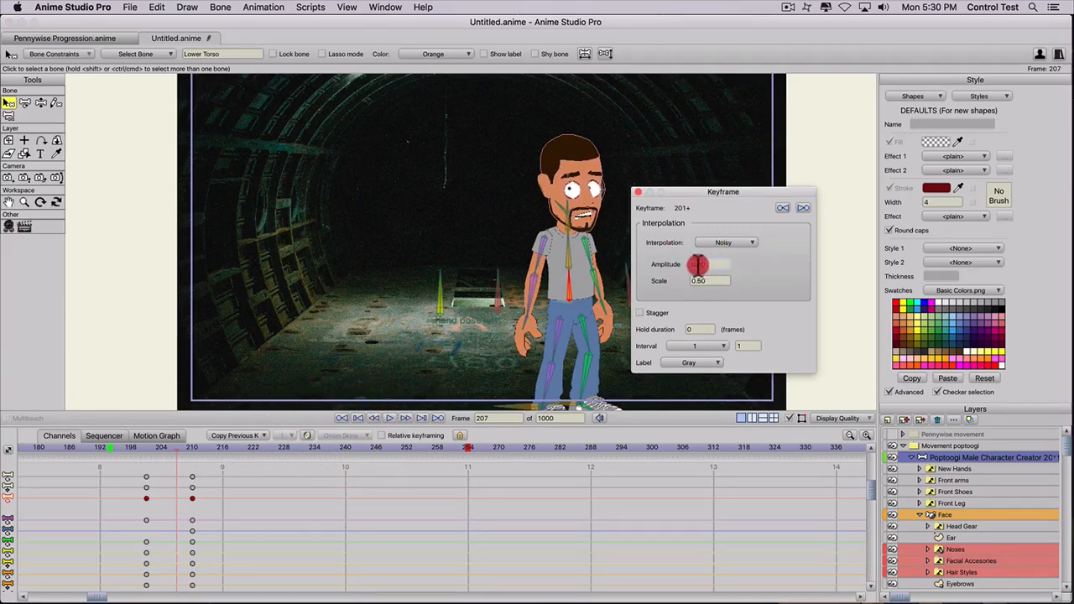
text(0.002)
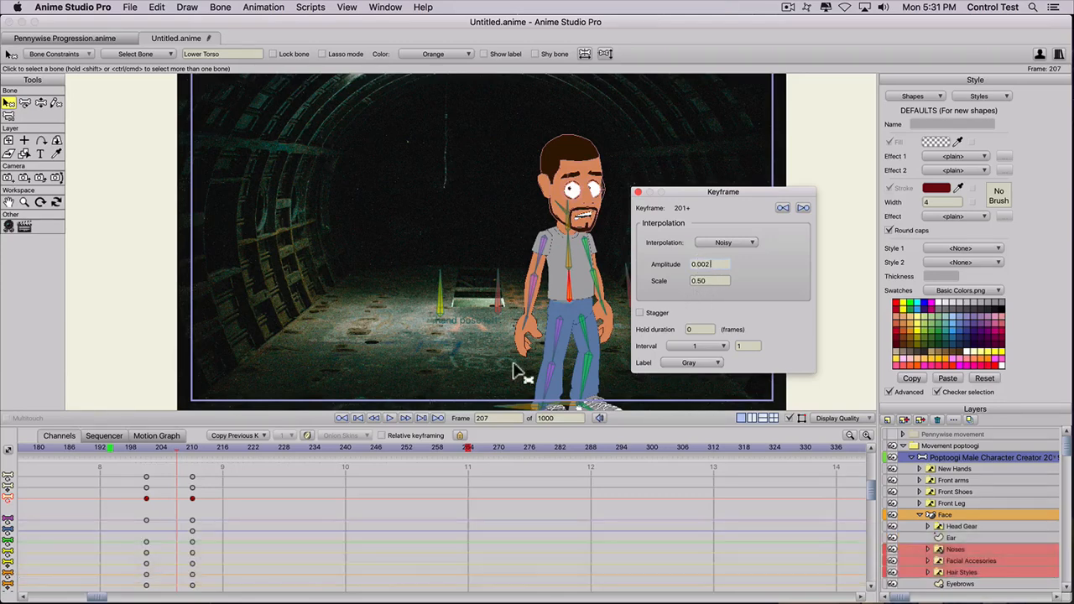
drag(144, 447, 314, 447)
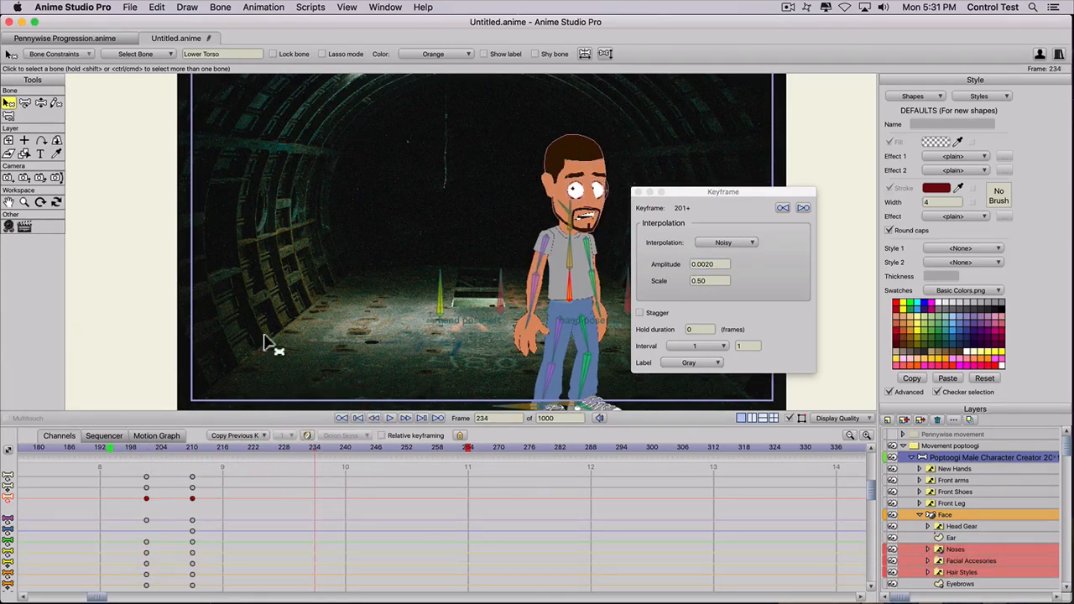
click(148, 445)
key(space)
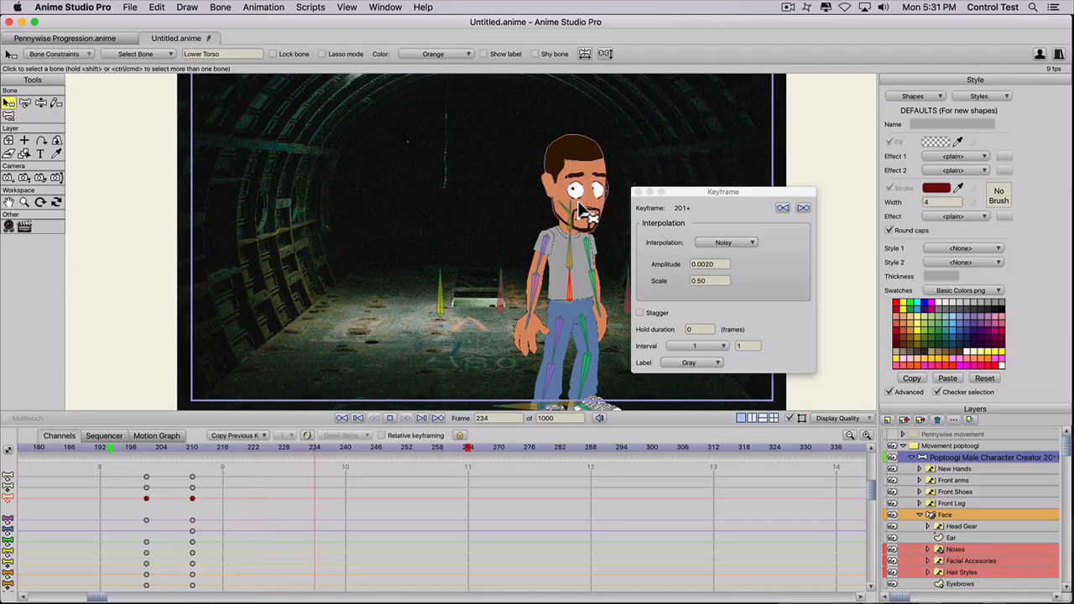
key(space)
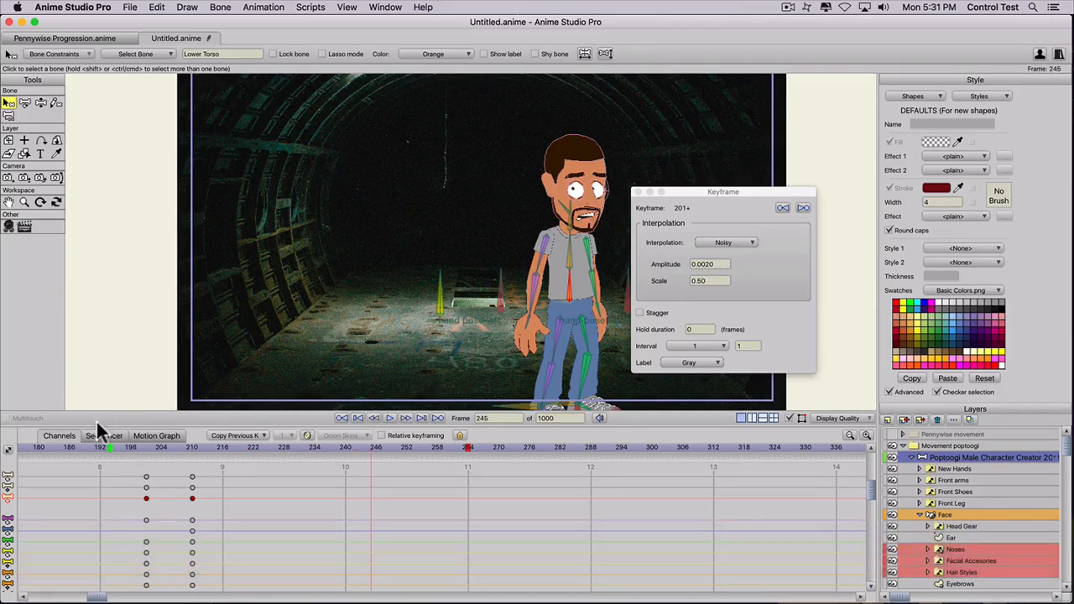
Step: Set the noise amplitude of the Lower Torso keyframes at frames 201 and 210 to 0.004 and play the section through frame 264
click(707, 264)
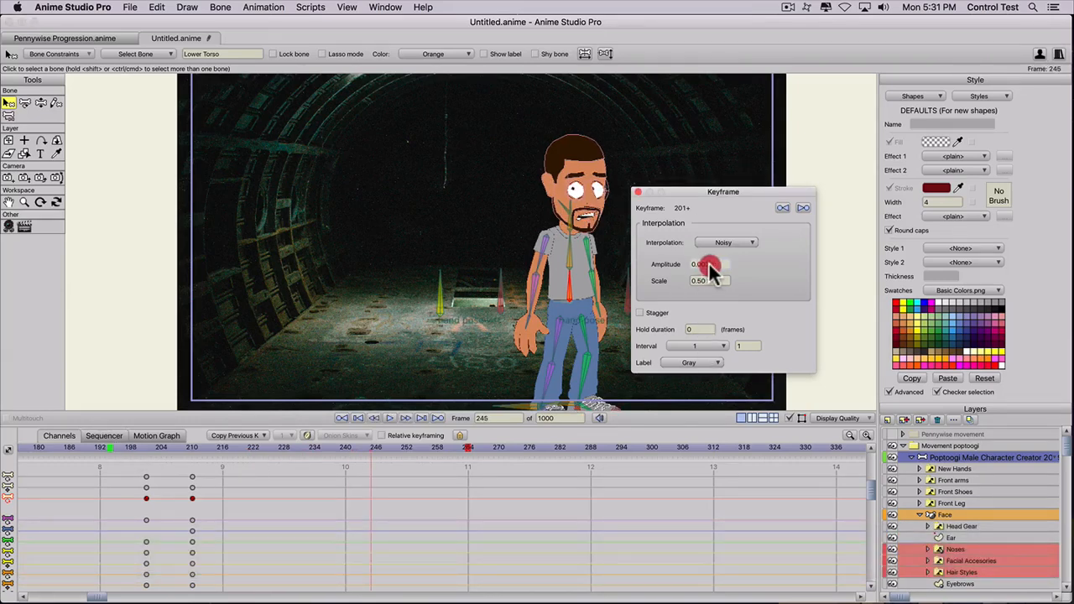
text(40)
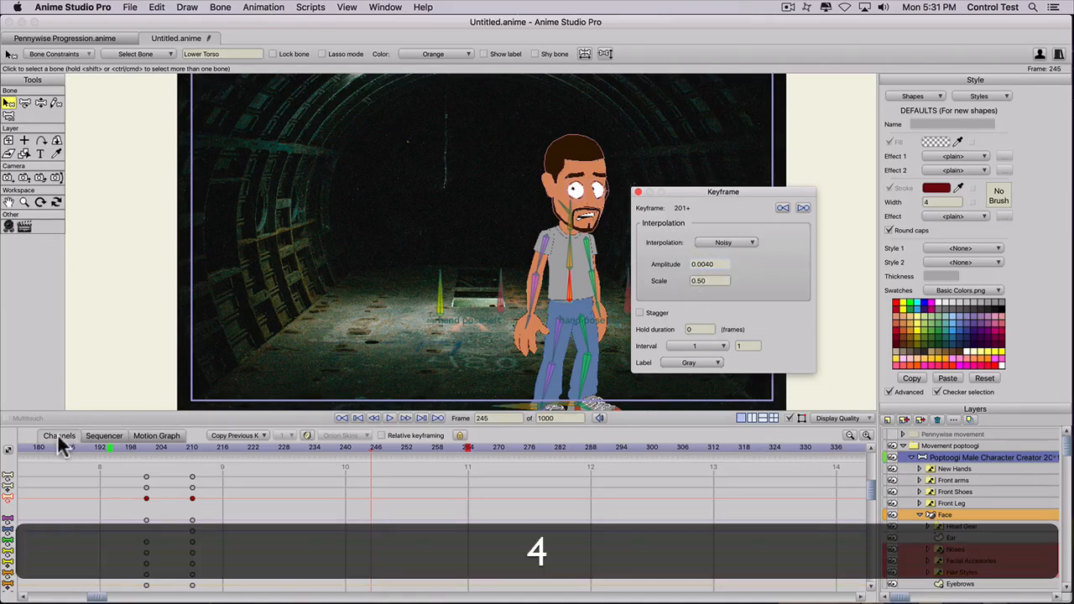
drag(134, 447, 284, 448)
click(135, 448)
key(space)
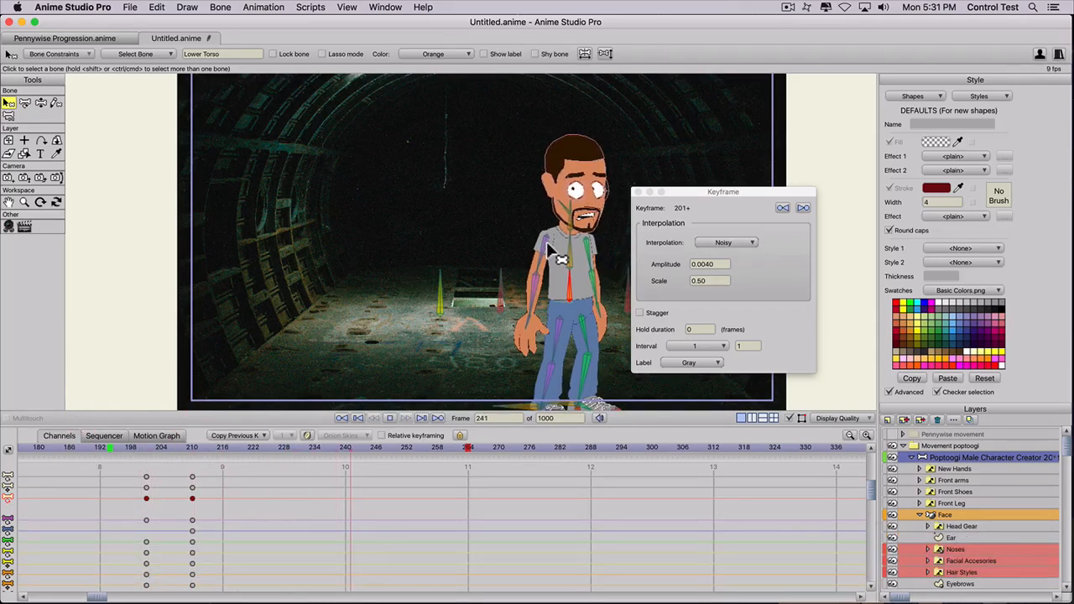
key(space)
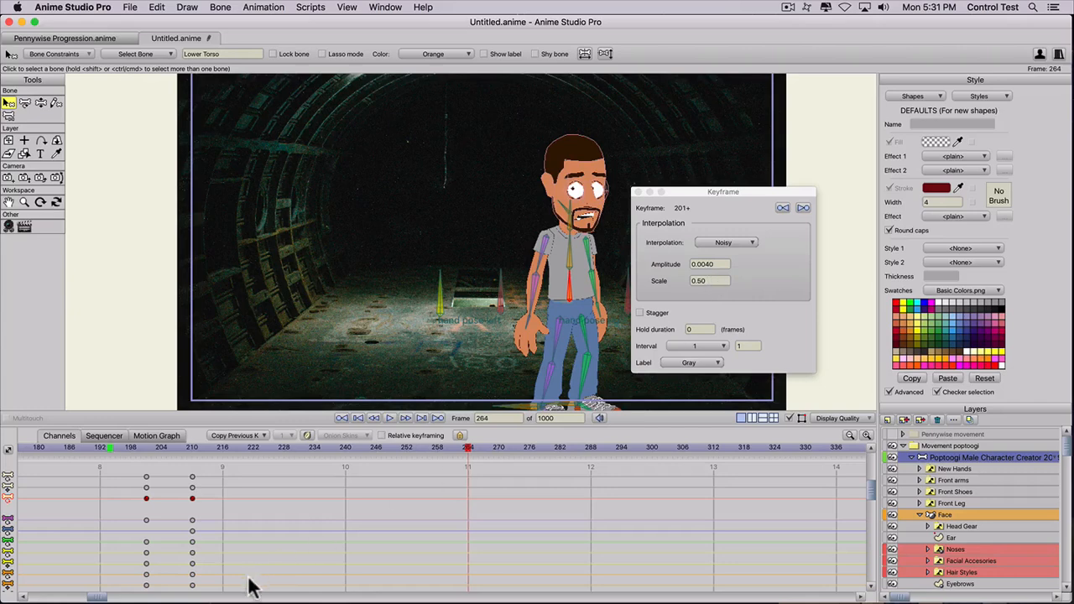
Step: Set the noise amplitude of the Lower Torso keyframes at frames 1, 22 and 32 to 0.004 and adjust their noise scale
drag(104, 596, 25, 597)
drag(204, 501, 25, 501)
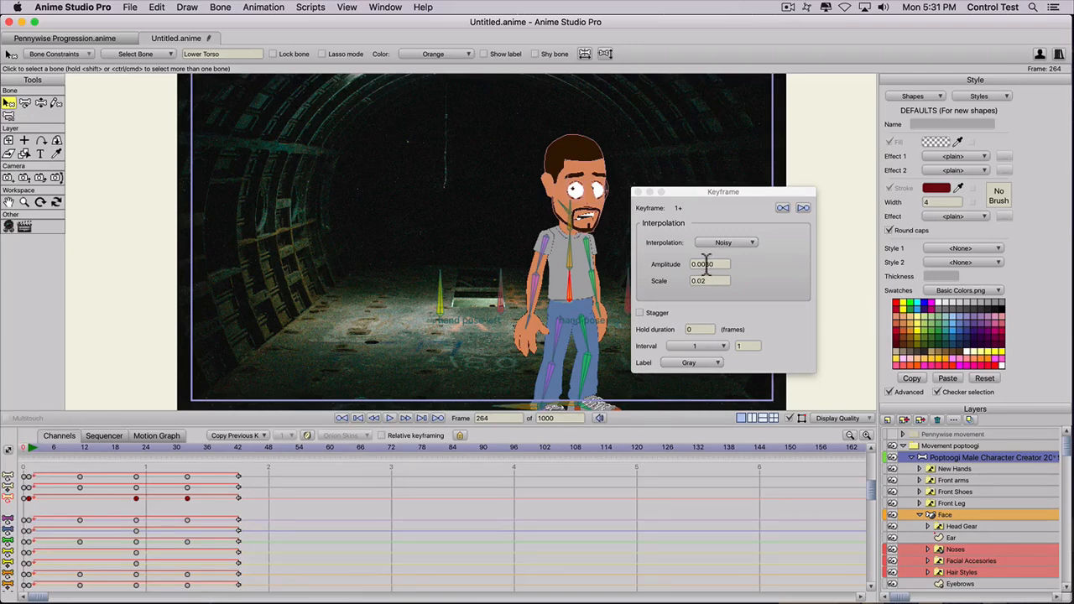
click(707, 264)
text(4)
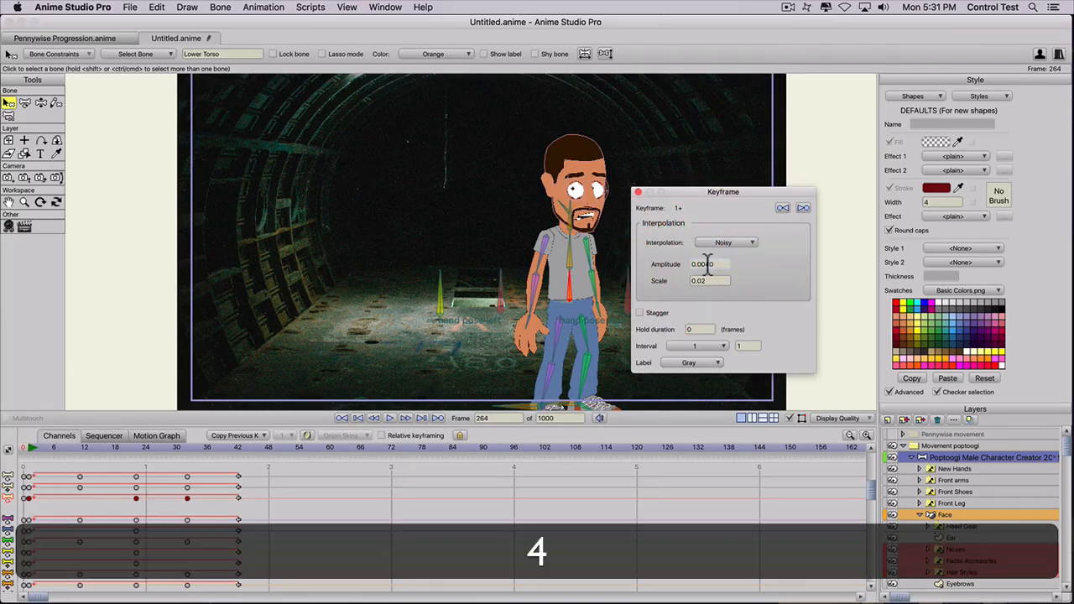
click(701, 281)
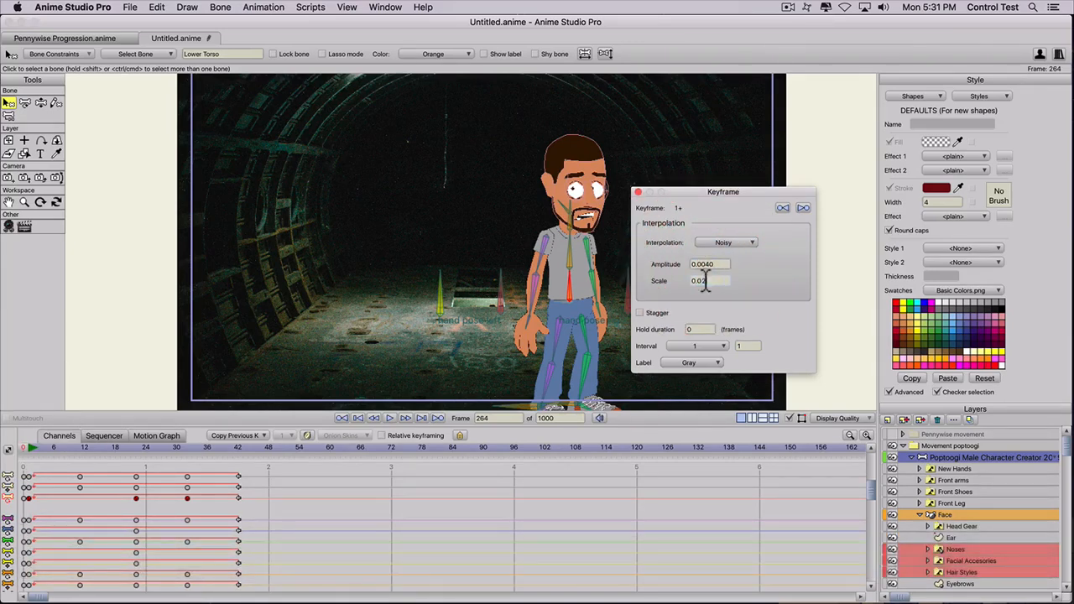
text(5)
click(722, 261)
click(638, 193)
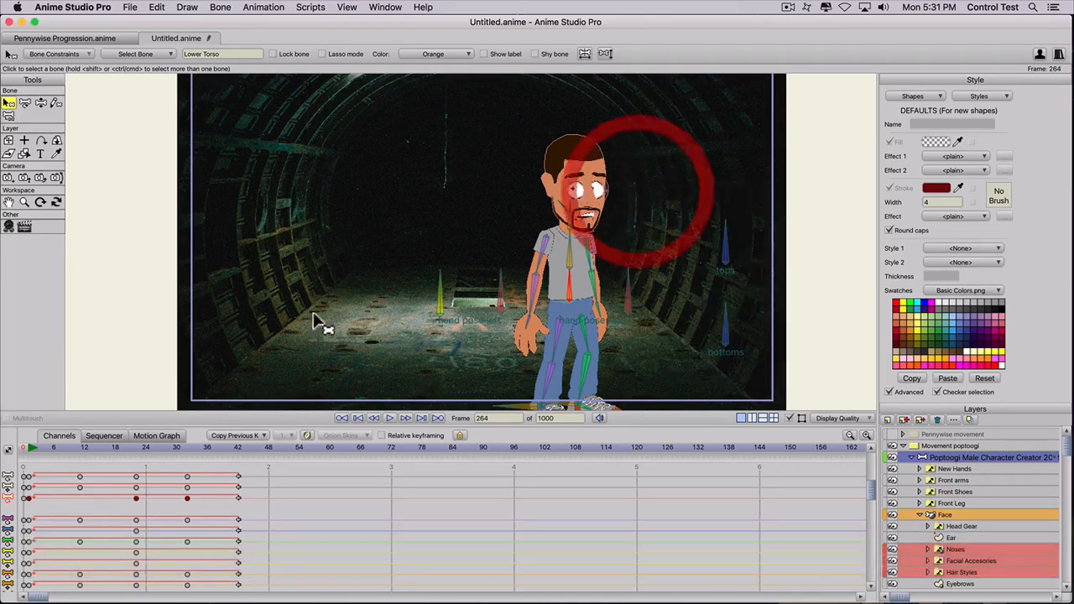
Step: Preview the limited section once and clear both ends of the playback range
click(25, 447)
key(space)
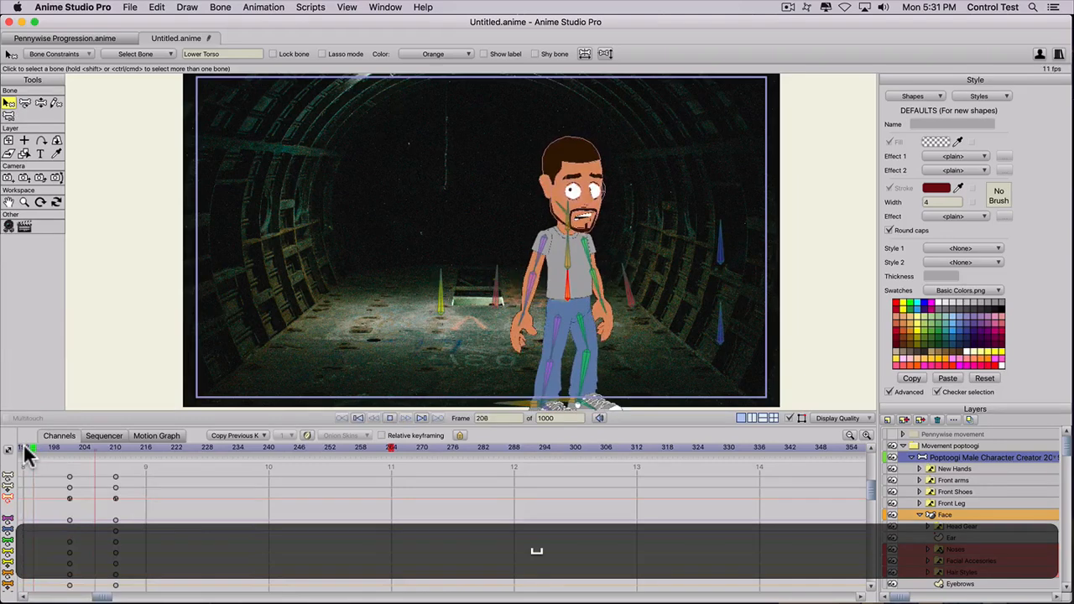
key(space)
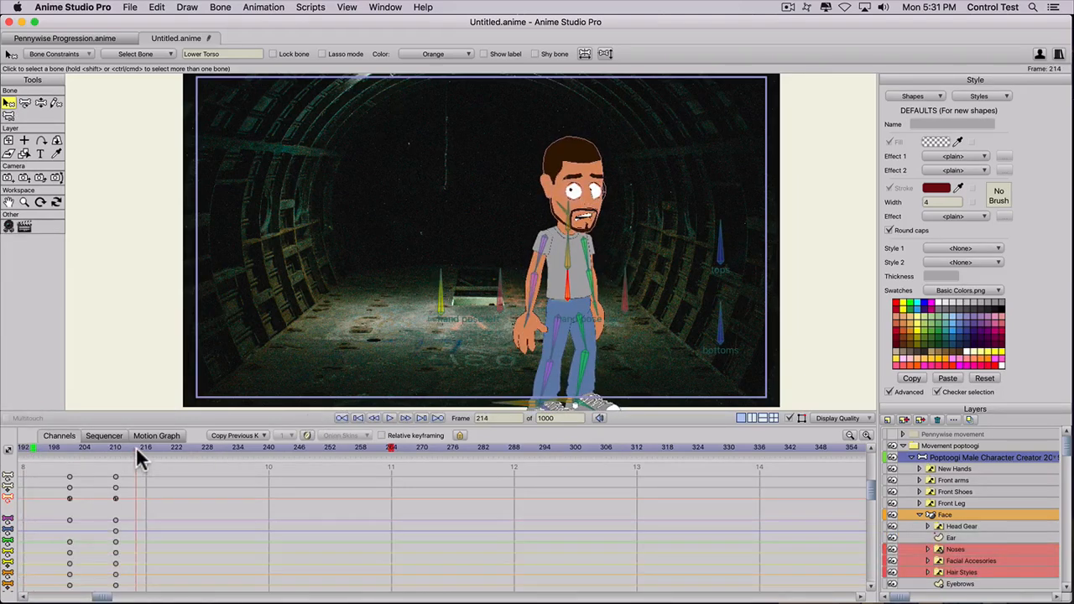
super+click(32, 448)
super+right_click(390, 447)
Step: Play the whole animation from frame 0 with the area outside the camera frame in view
scroll(350, 447, up, 1)
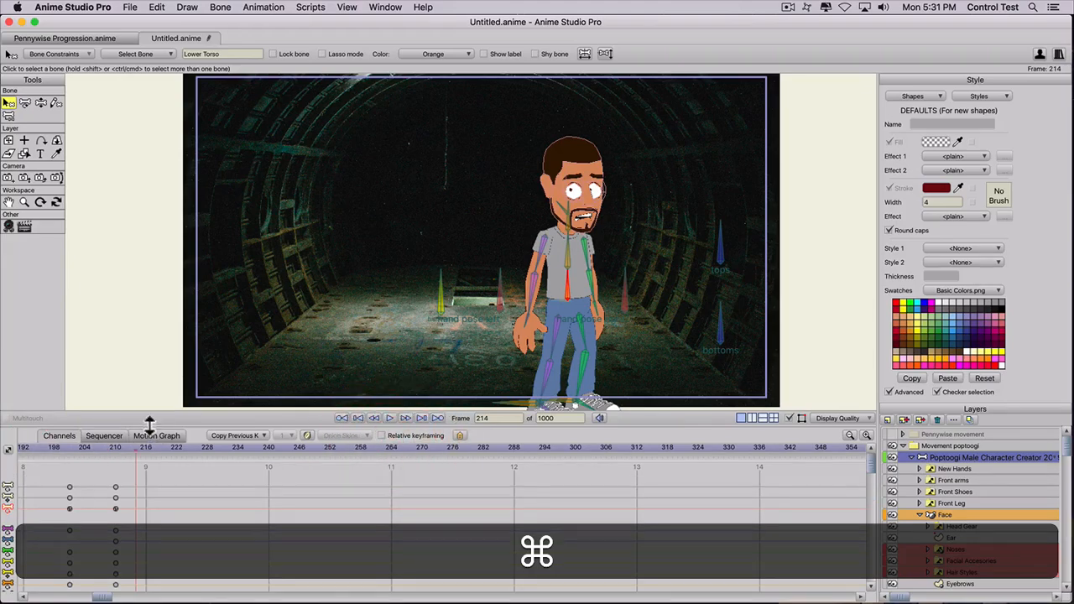
scroll(175, 355, up, 1)
scroll(175, 358, down, 7)
scroll(222, 365, up, 1)
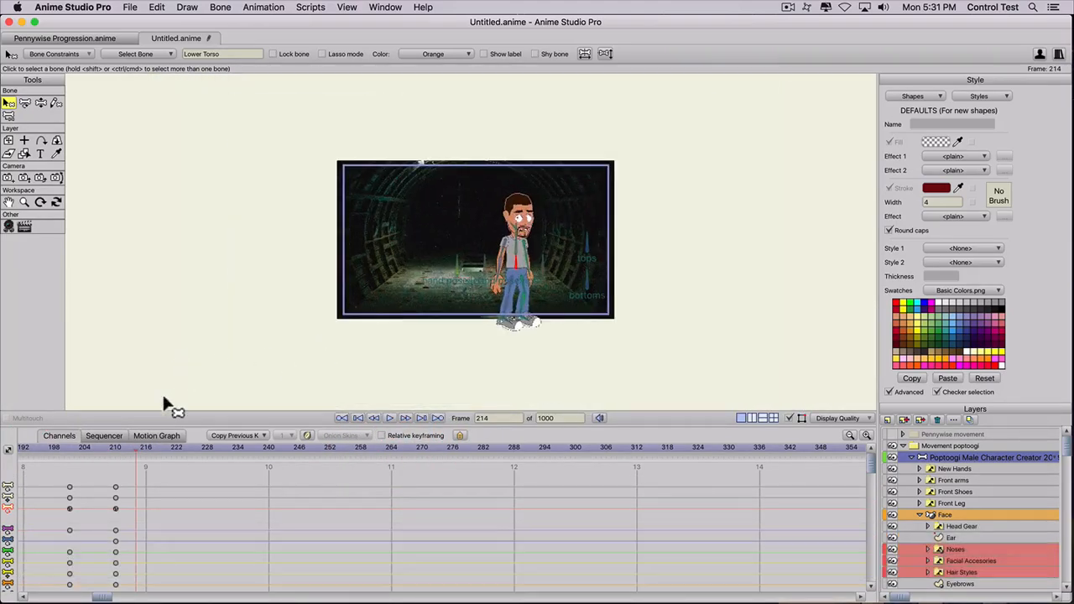
click(359, 417)
key(space)
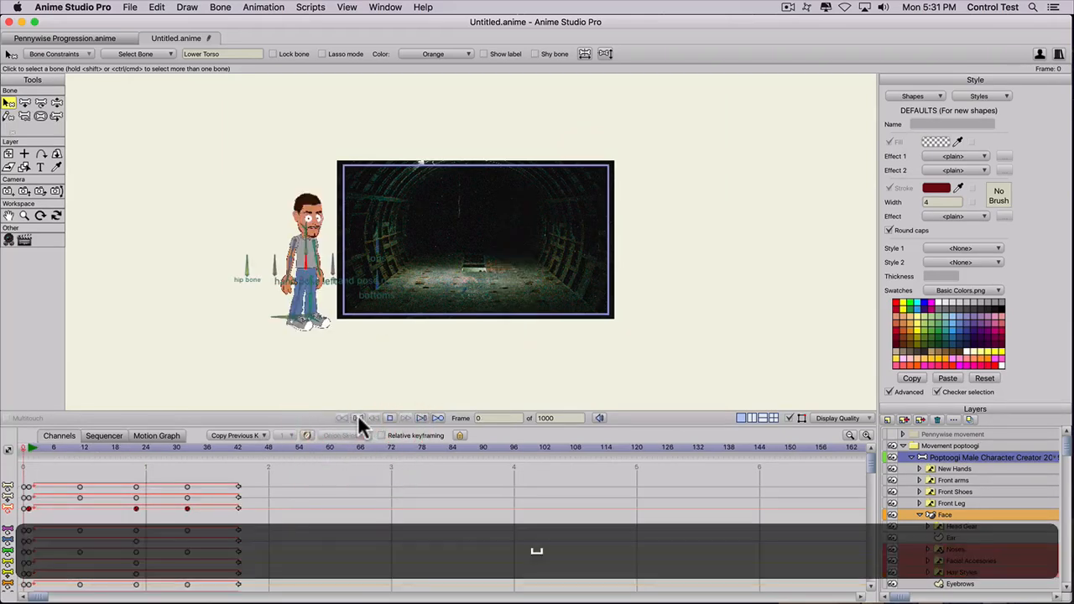
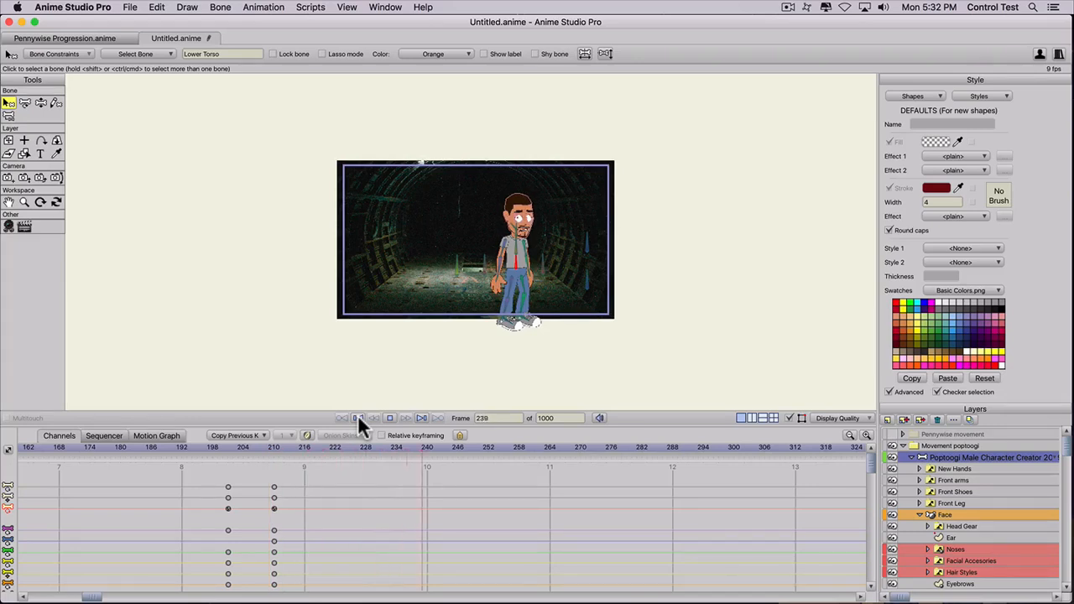
key(space)
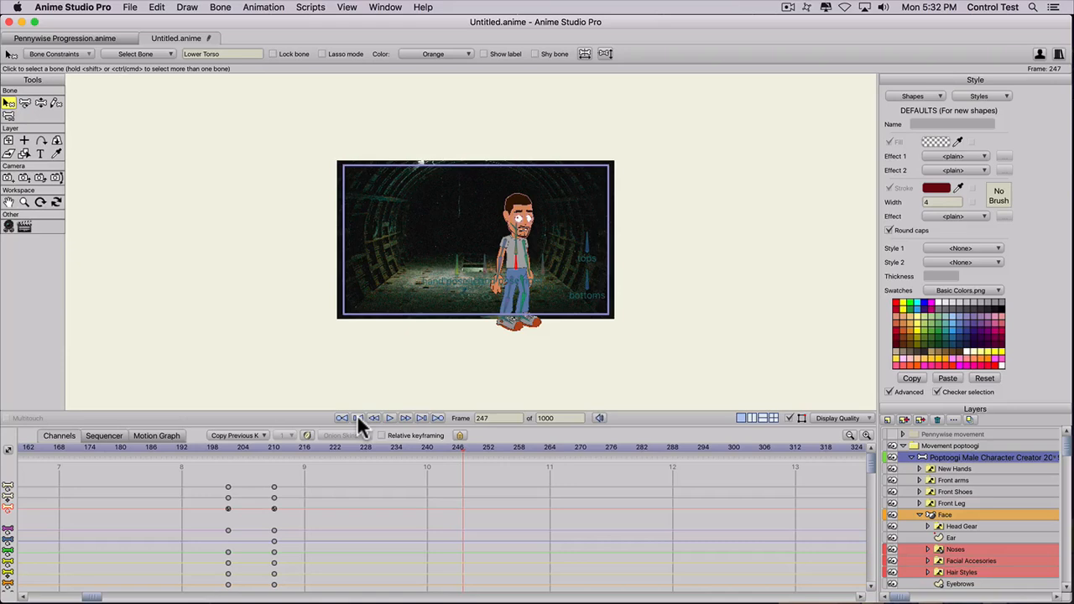
Step: Replay the walk from the start past frame 240 to check the sneakers' colour
drag(97, 598, 34, 598)
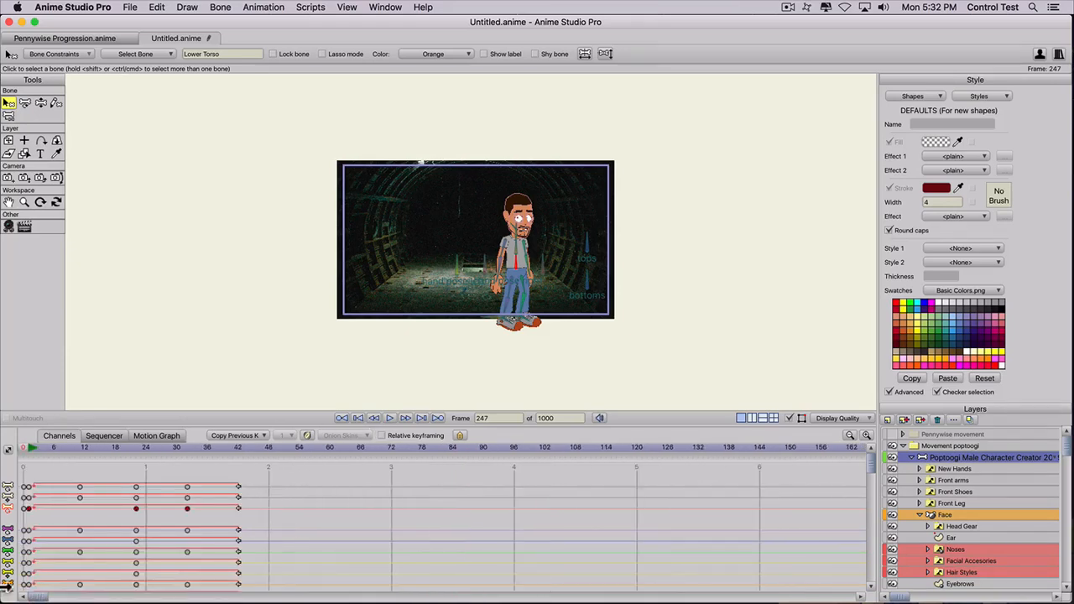
click(25, 448)
key(space)
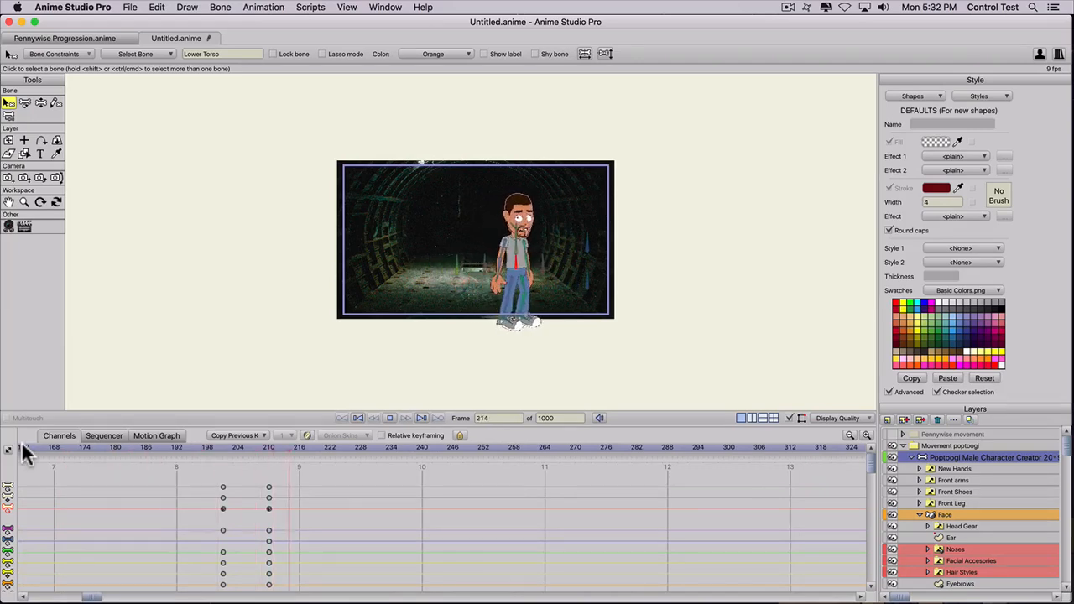
key(space)
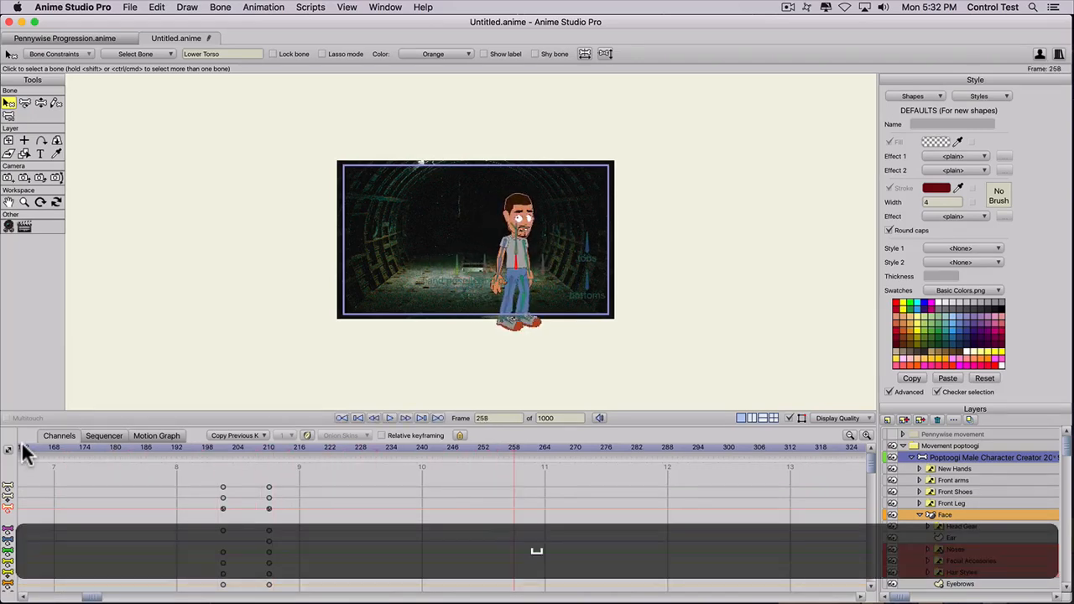
Step: On the Sneaker layer under Front Shoes at frame 0, delete the colour keyframes of the second Shoe color accent style
drag(91, 597, 5, 592)
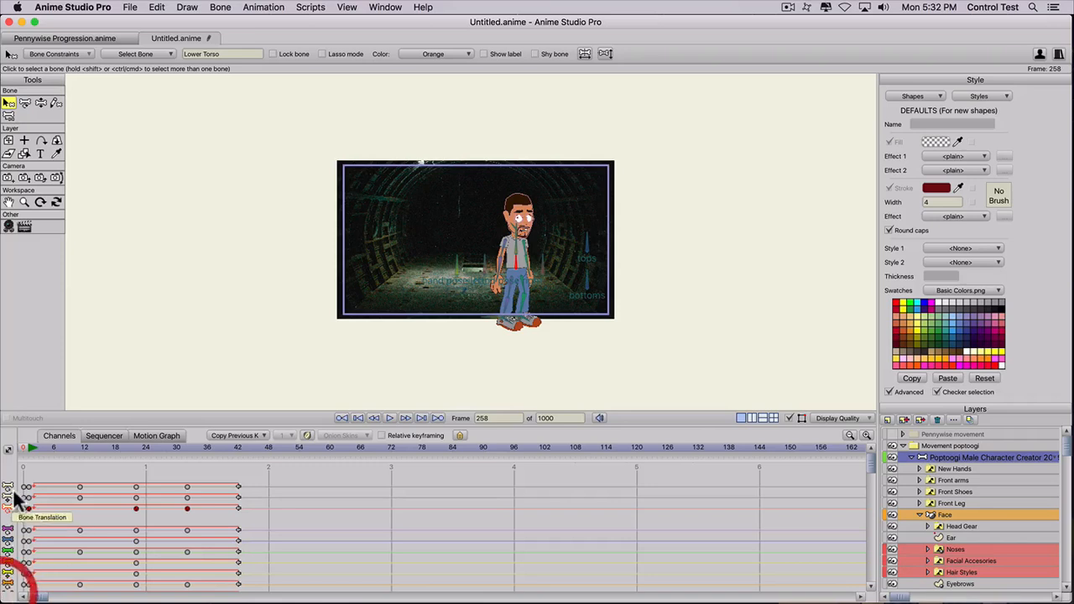
click(18, 448)
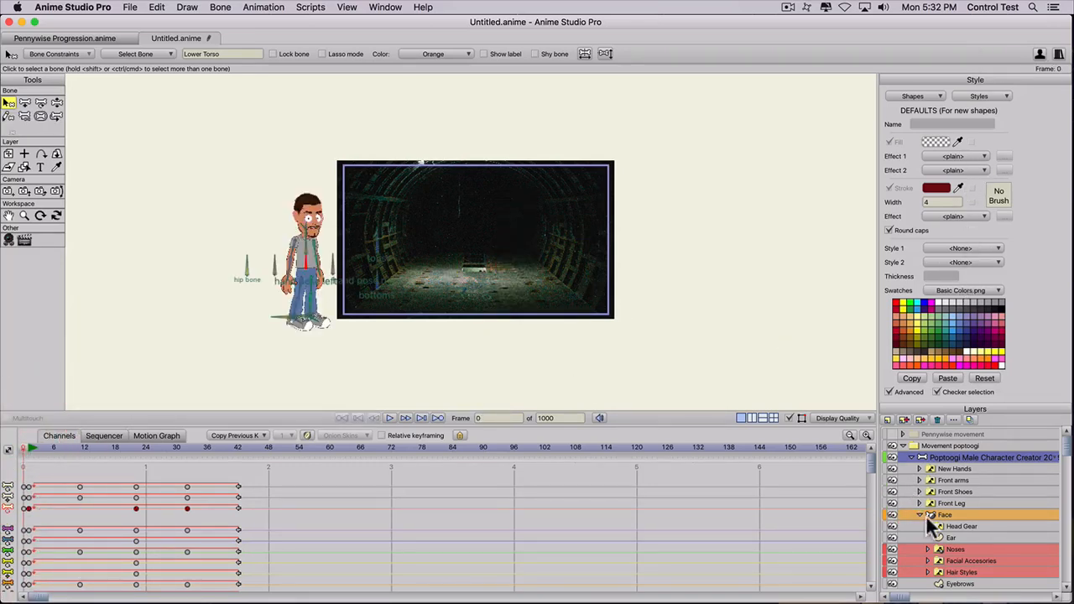
click(919, 492)
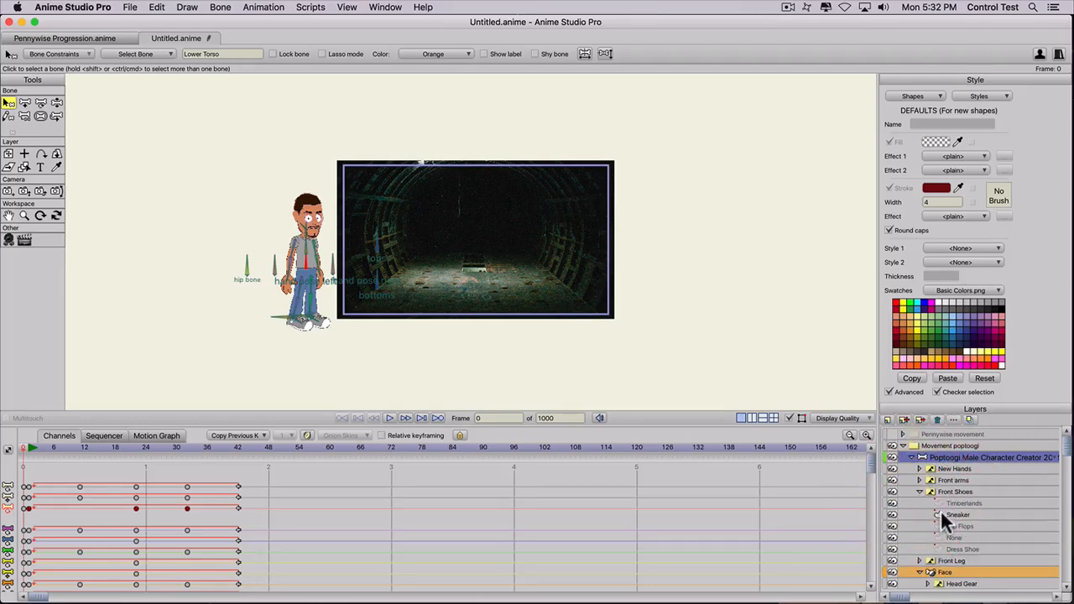
click(949, 515)
click(978, 96)
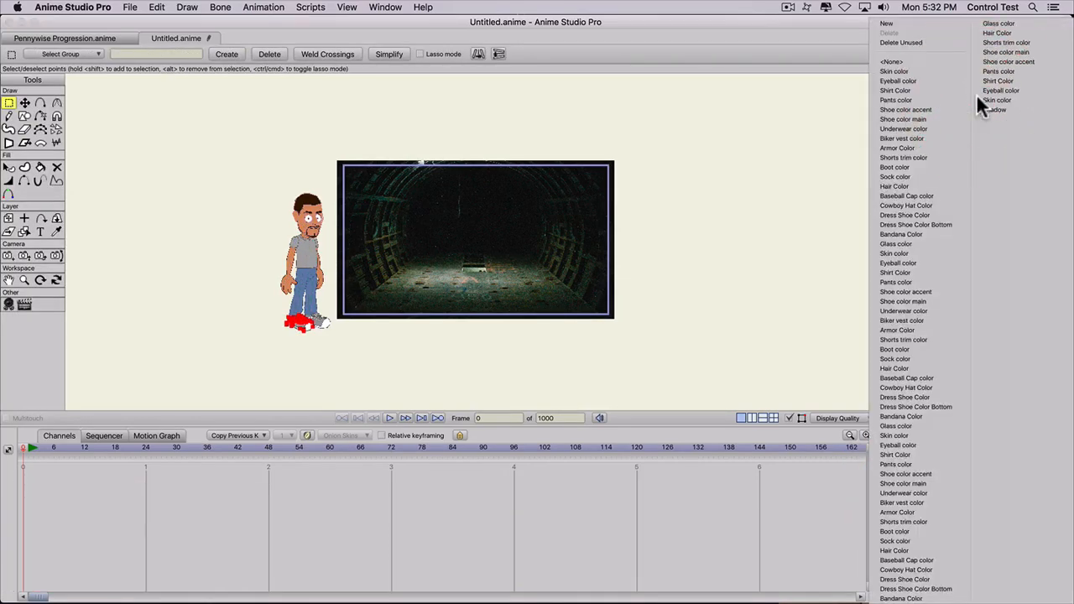
click(888, 40)
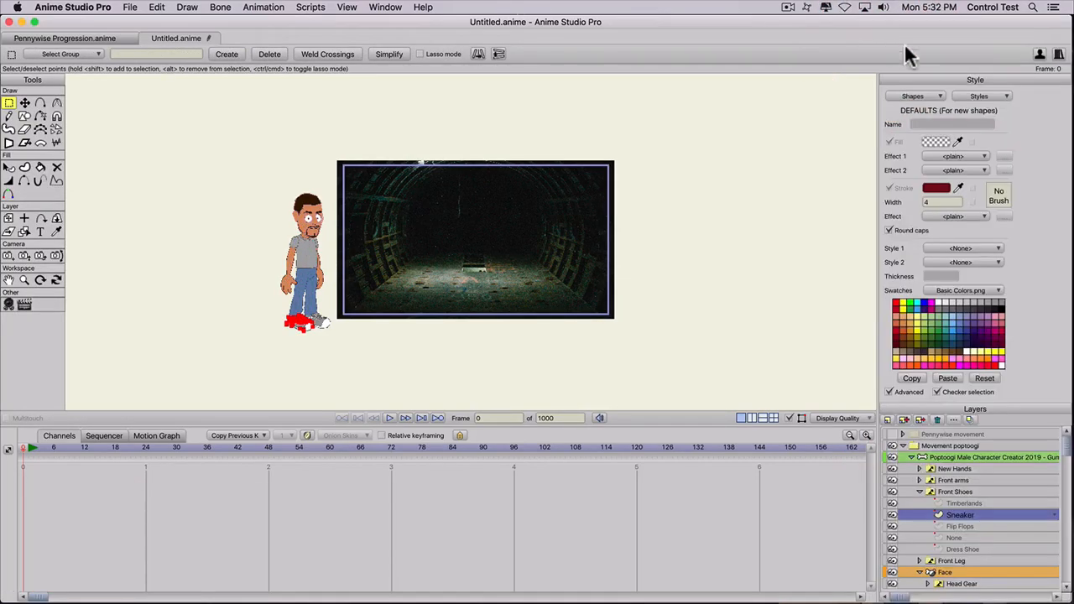
click(978, 96)
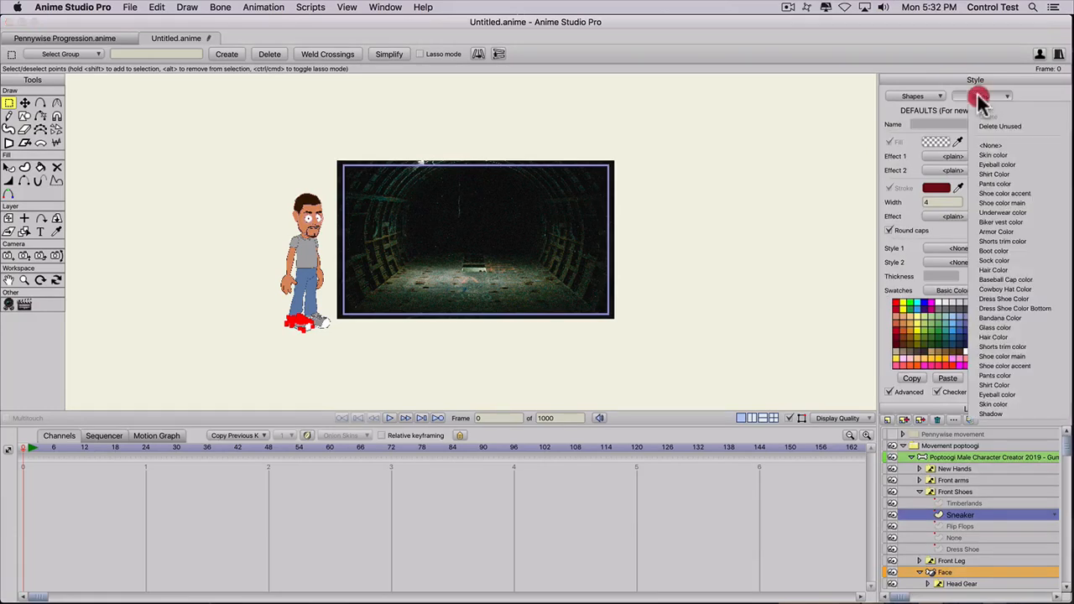
click(984, 366)
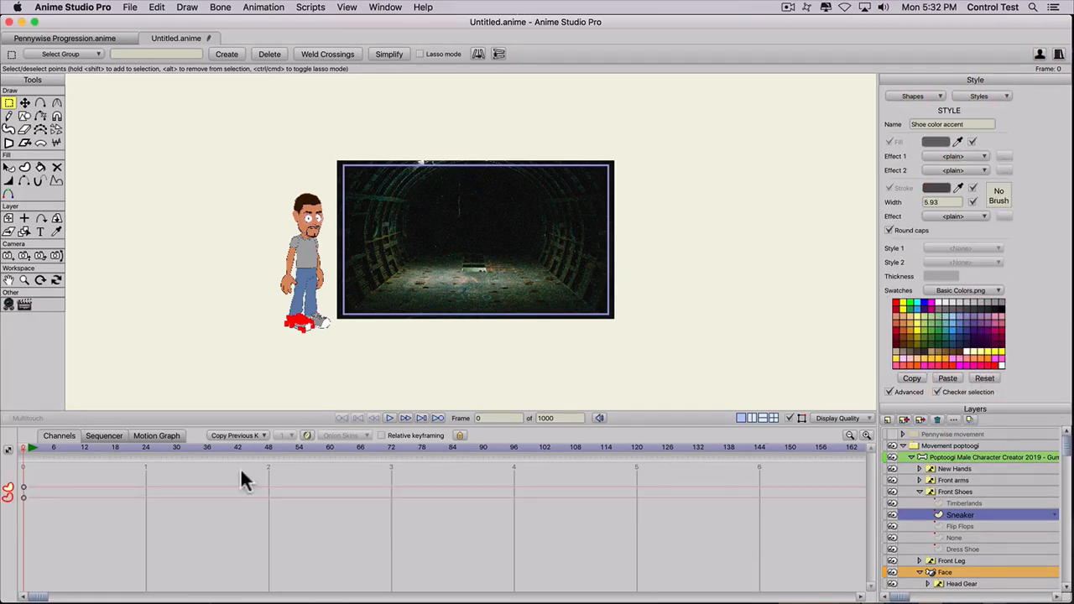
key(BackSpace)
click(12, 495)
Step: Inspect the second Shoe color main style for colour keyframes and play the animation from about frame 126 to recheck the sneakers
click(966, 92)
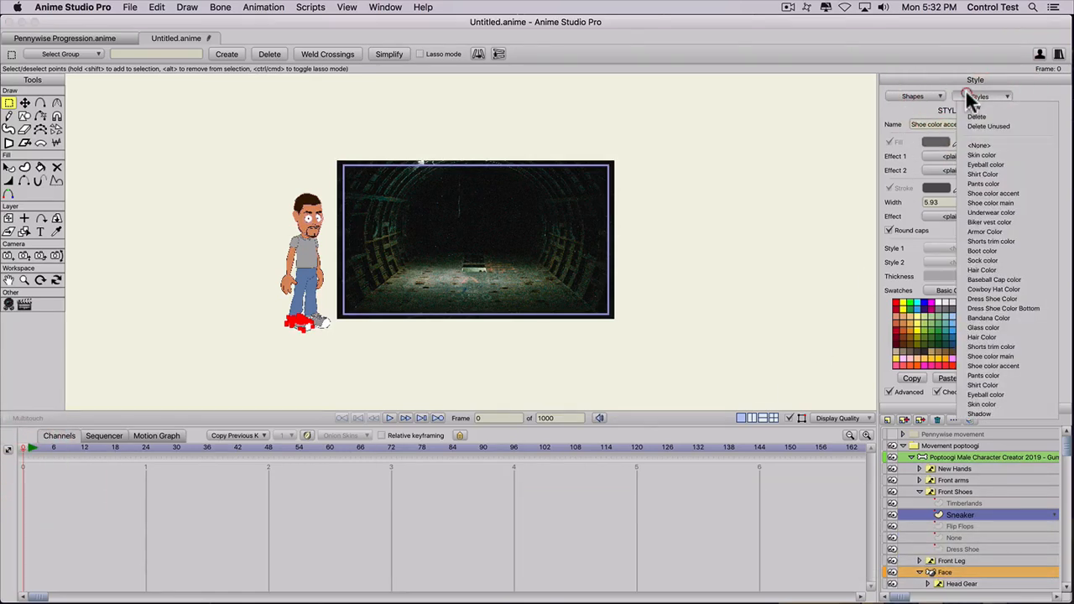
click(979, 356)
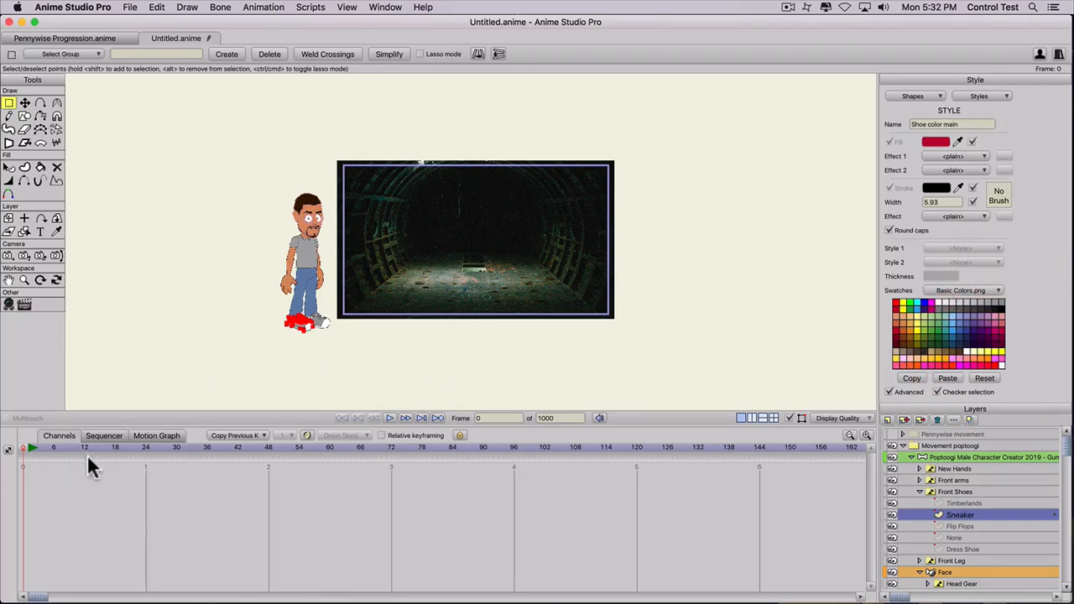
drag(26, 453, 831, 447)
click(509, 447)
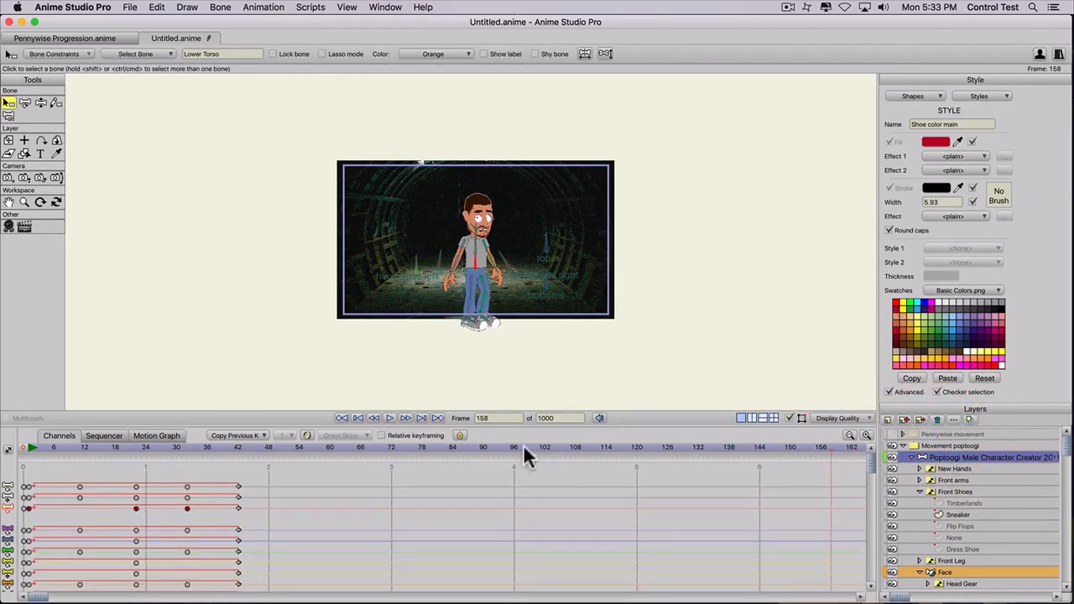
click(669, 447)
key(space)
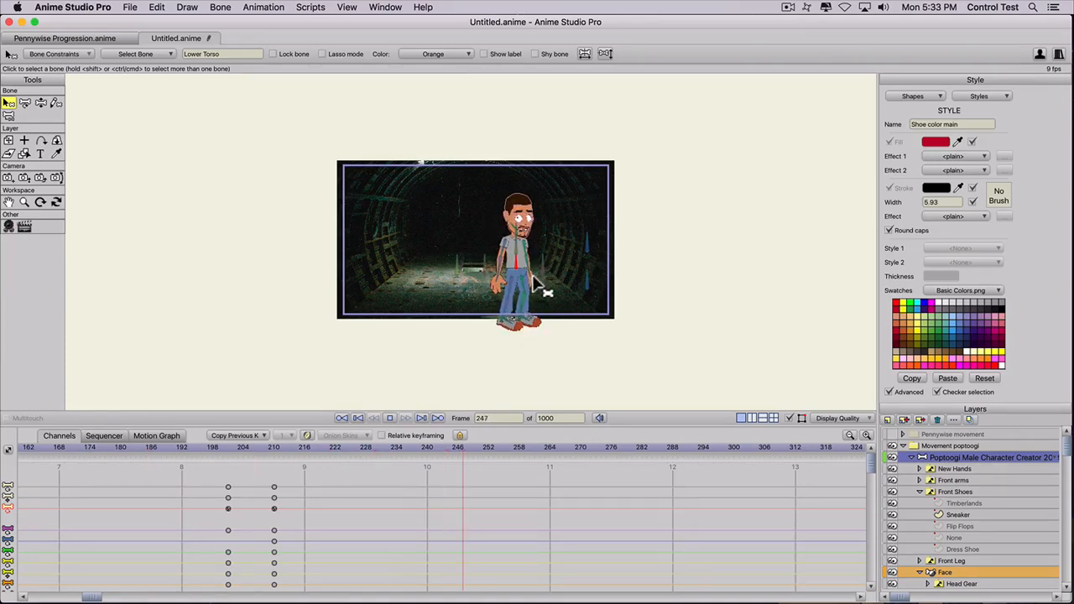
key(space)
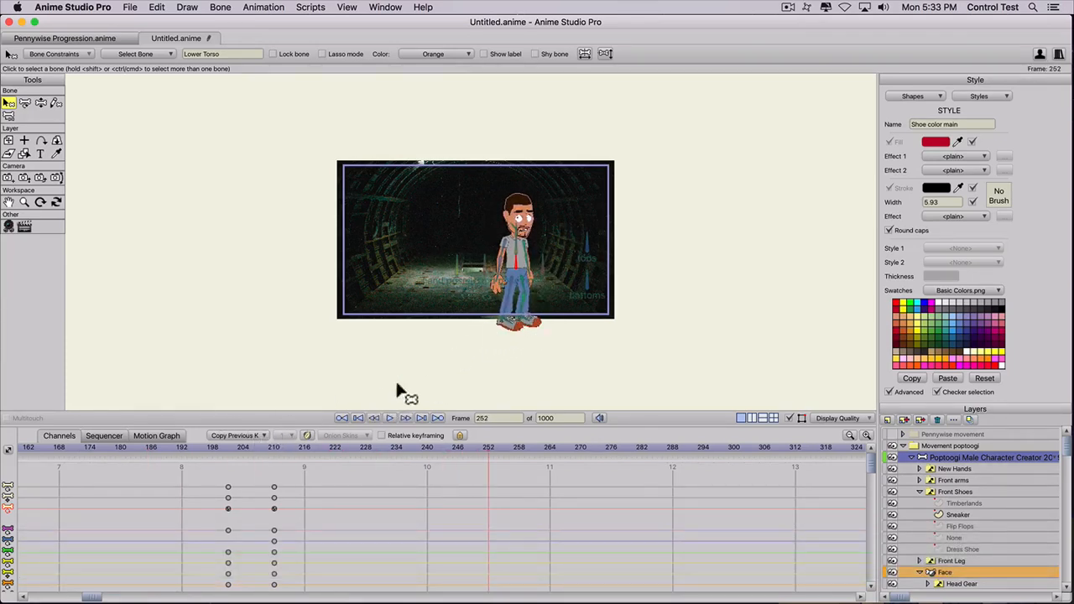
Step: Delete the first Shoe color accent style's fill and line colour keyframes around frames 240 and 288, and scrub the timeline to check the sneakers
drag(472, 451, 348, 467)
click(476, 458)
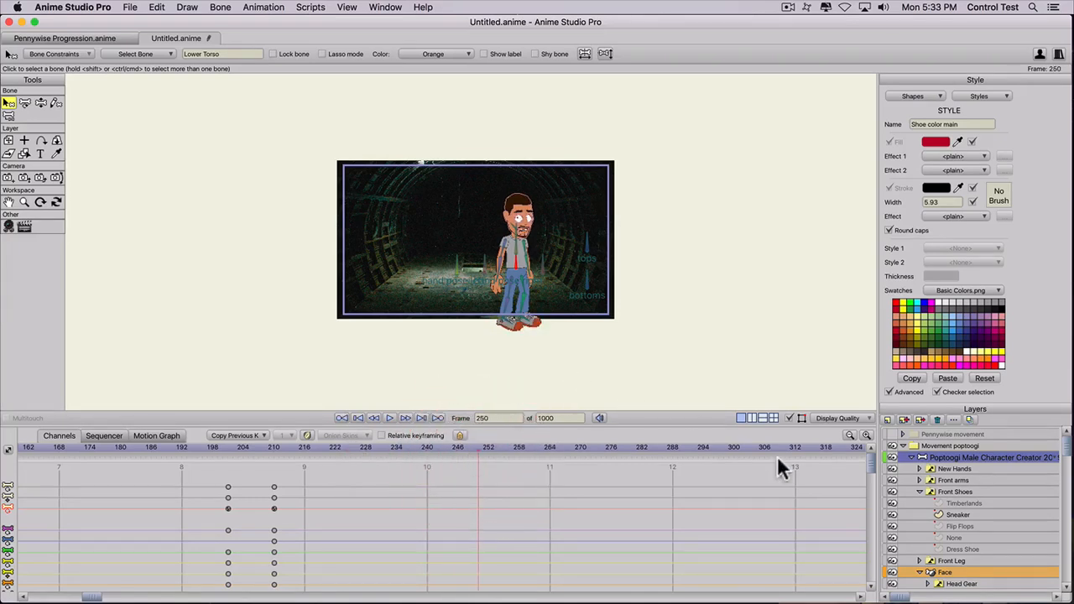
click(980, 96)
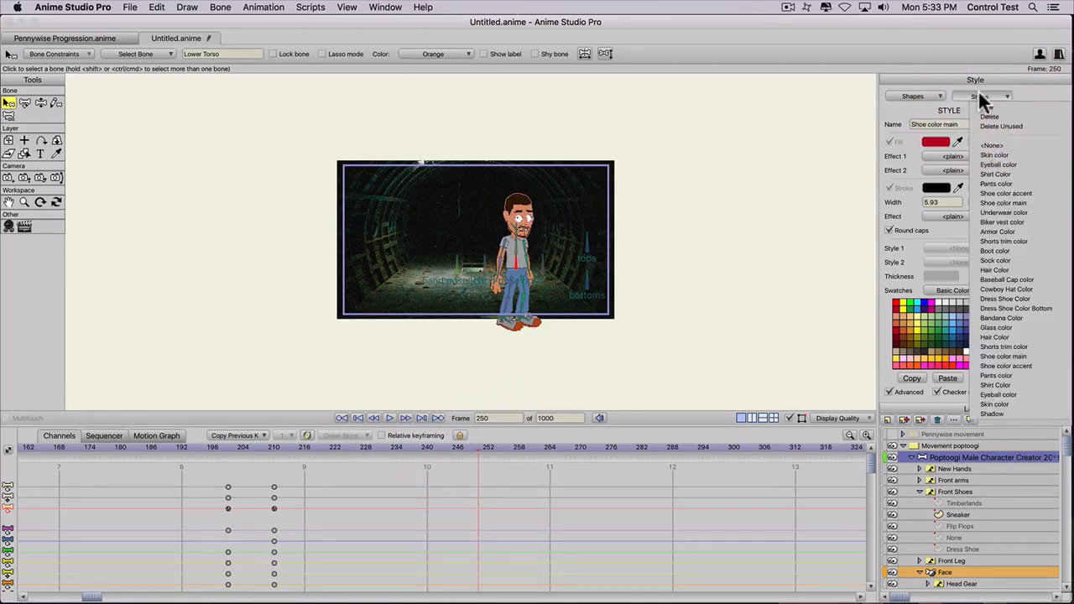
click(982, 194)
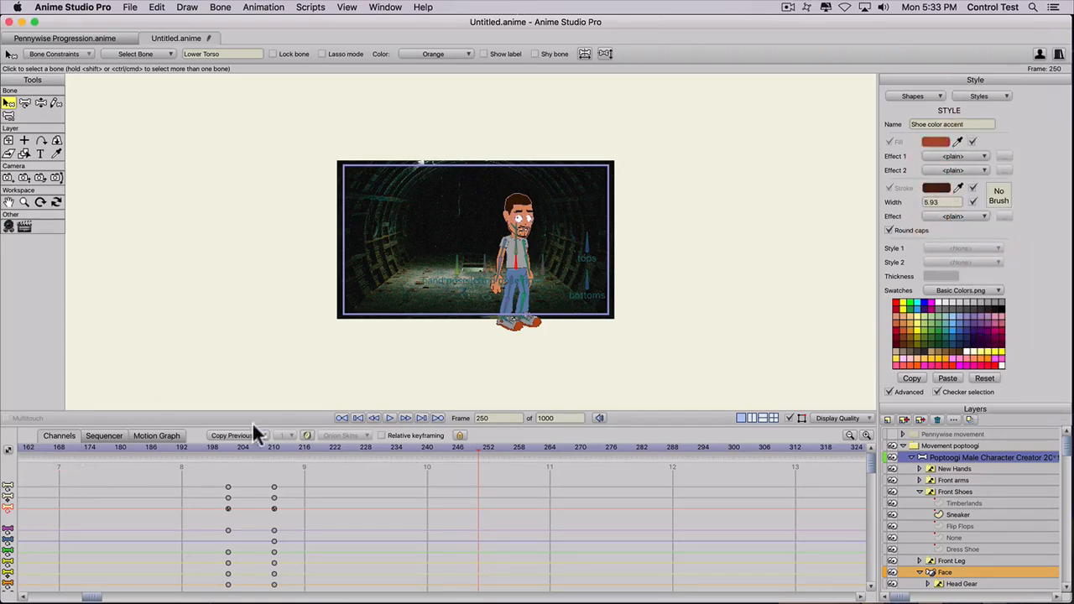
click(936, 513)
click(8, 490)
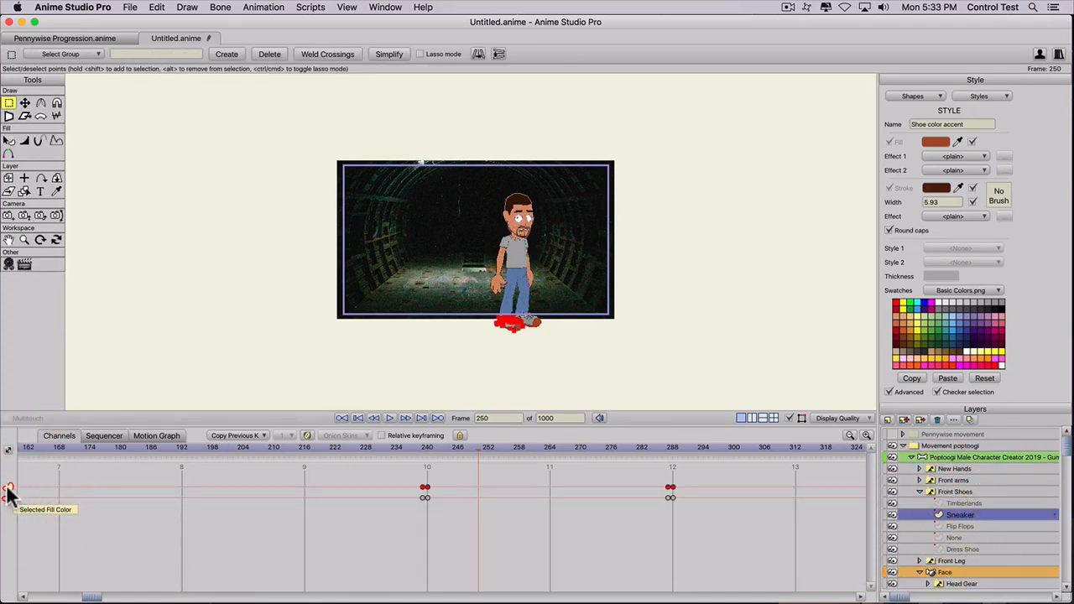
click(9, 490)
key(BackSpace)
key(BackSpace)
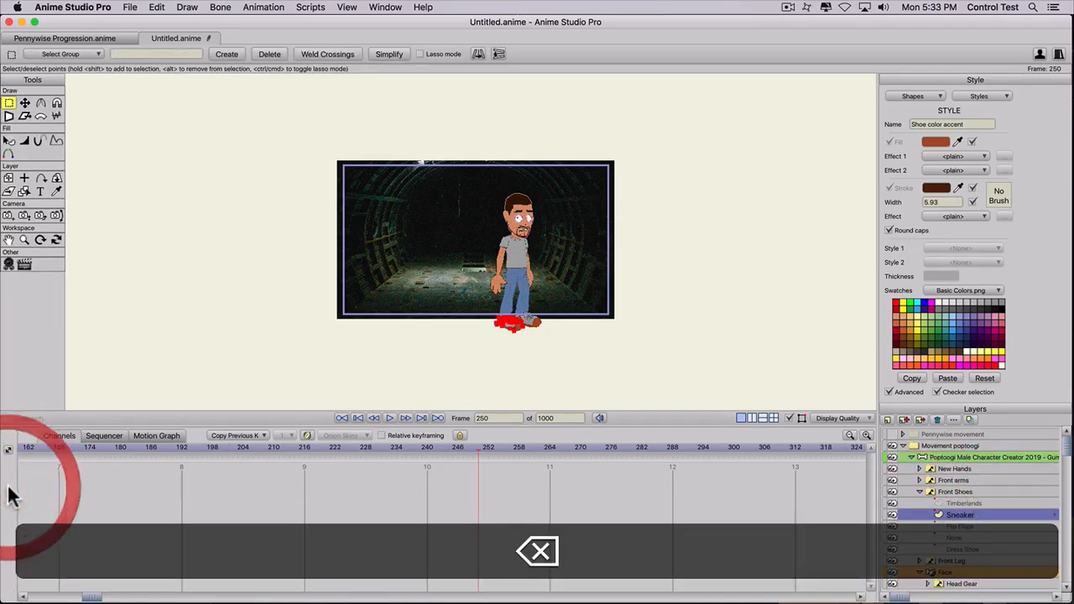
drag(54, 446, 501, 455)
click(120, 449)
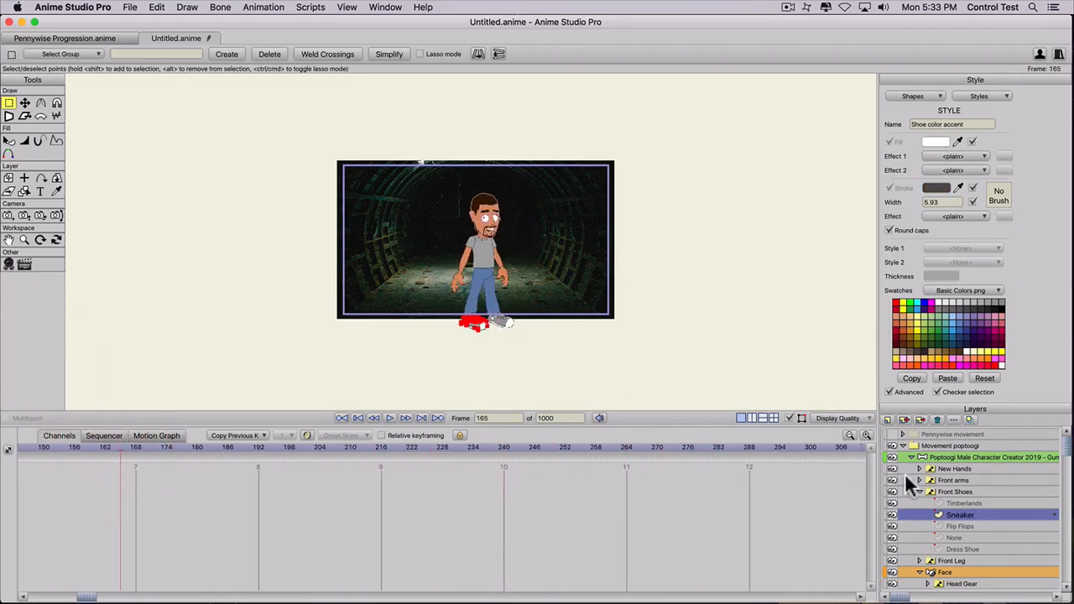
Step: Collapse the Poptoogi character layer, move to frame 180 and make the Pennywise movement group visible
click(913, 456)
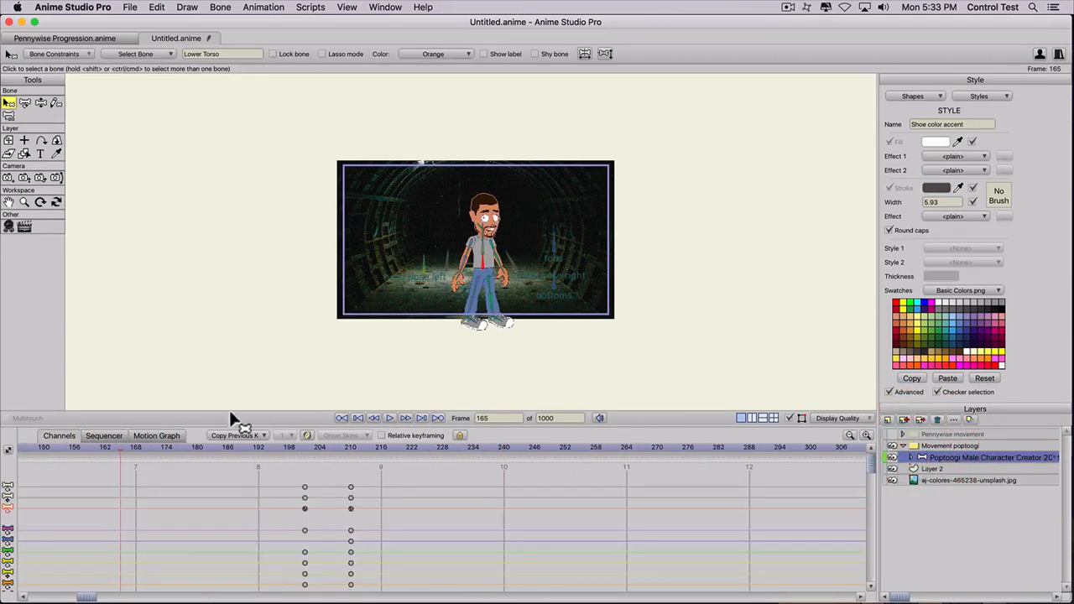
click(195, 446)
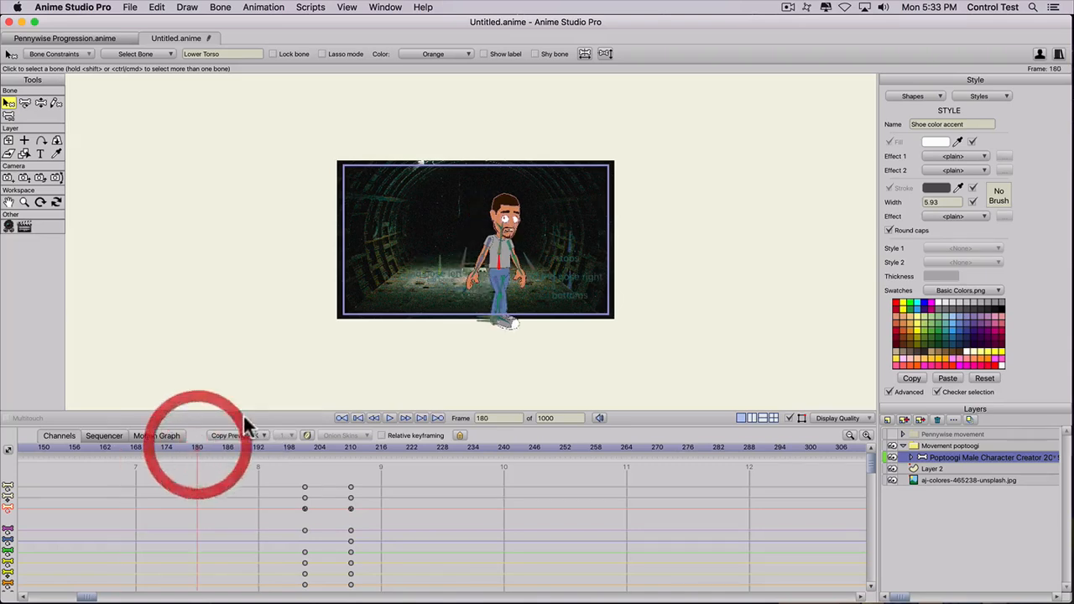
click(892, 434)
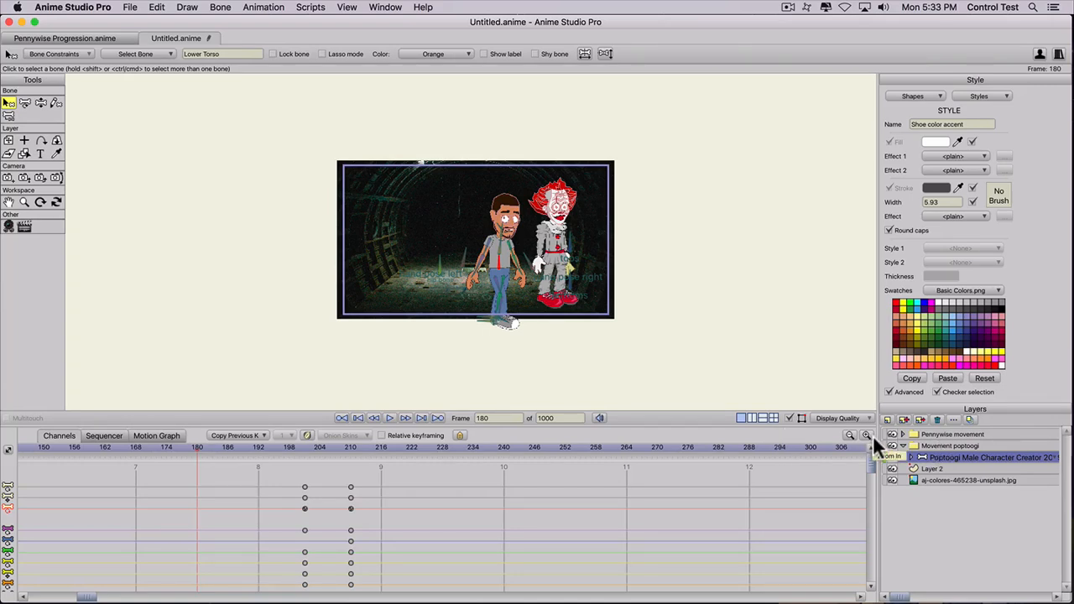
Step: Expand the Pennywise movement group, collapse the Movement poptoogi group and hide it
scroll(869, 435, down, 1)
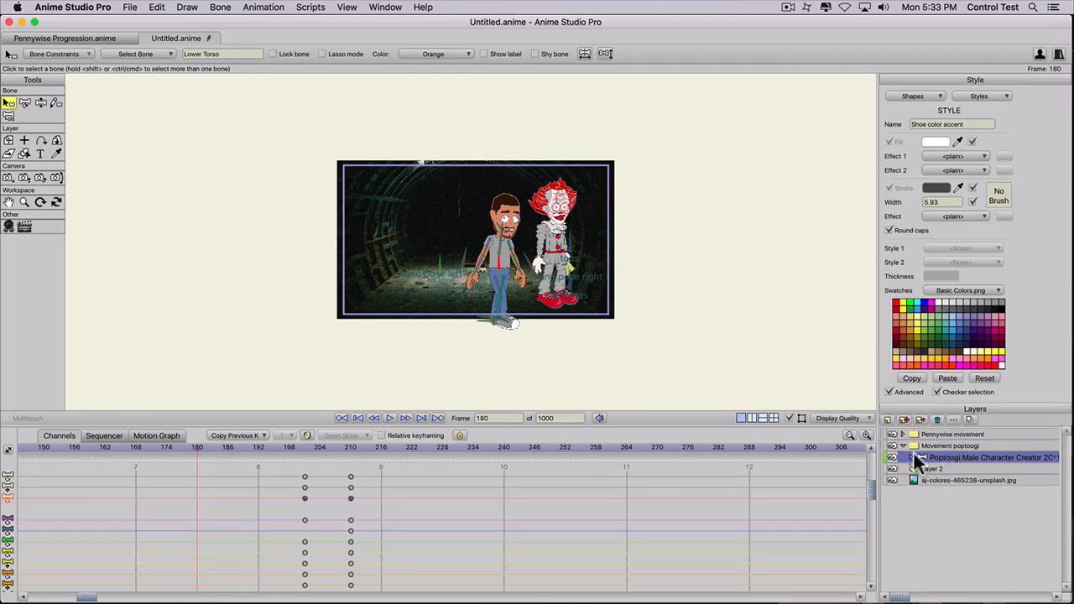
click(904, 434)
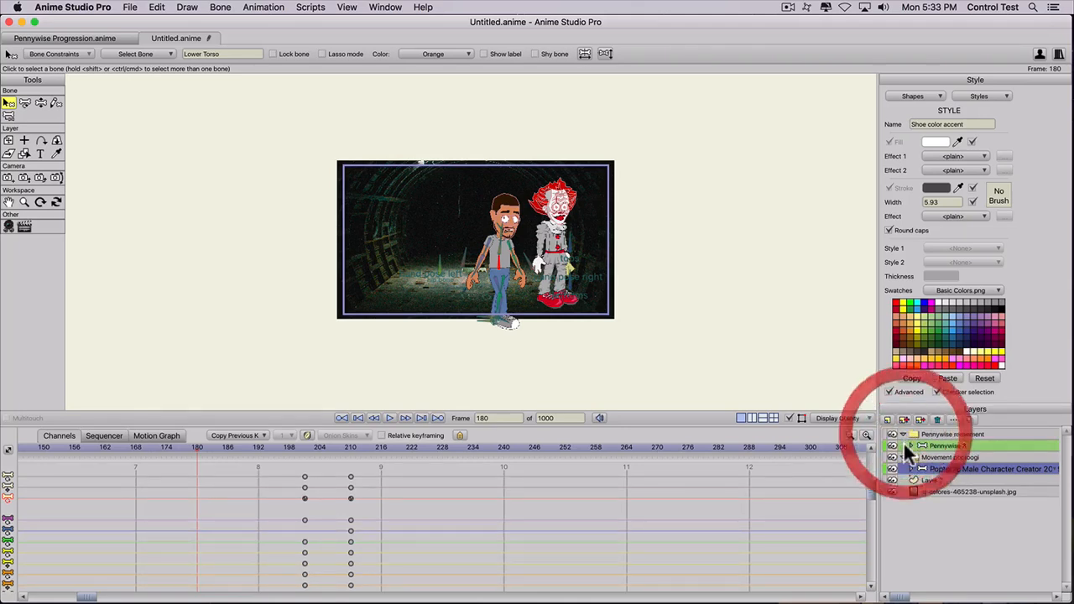
click(907, 457)
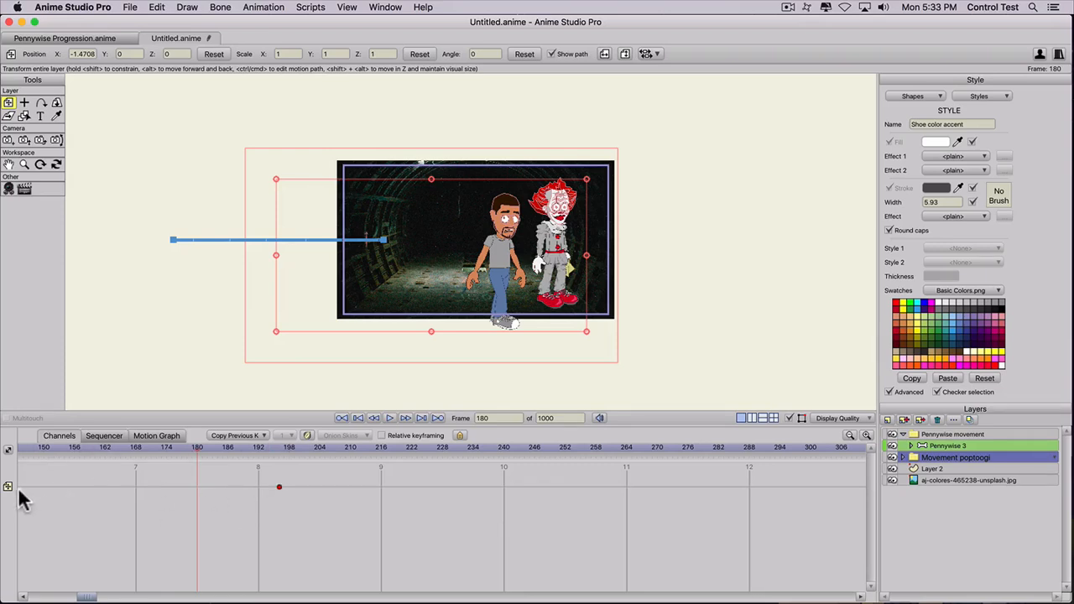
key(BackSpace)
click(924, 434)
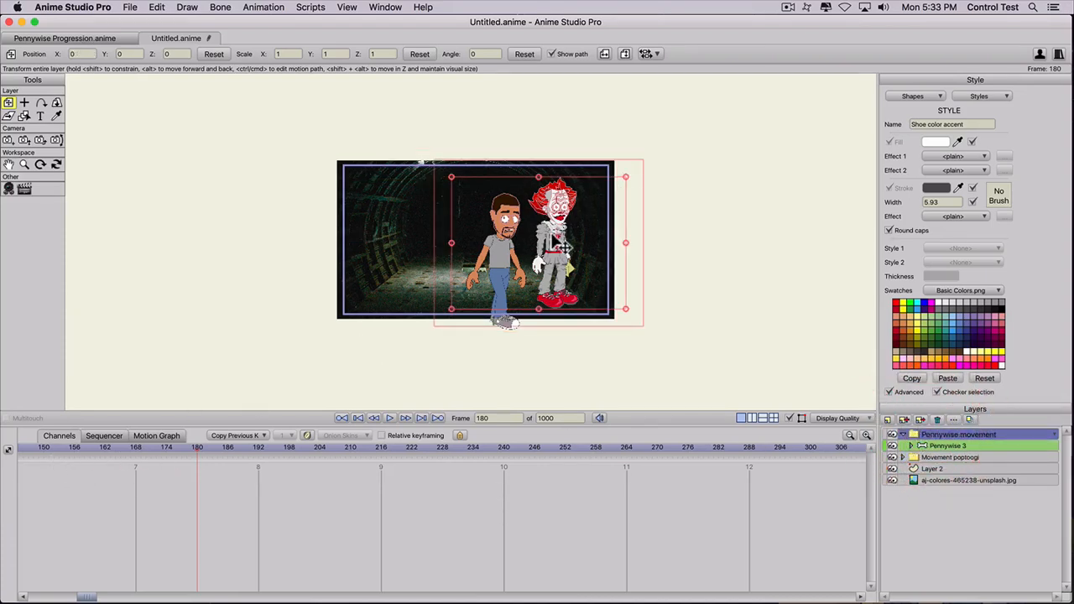
click(892, 457)
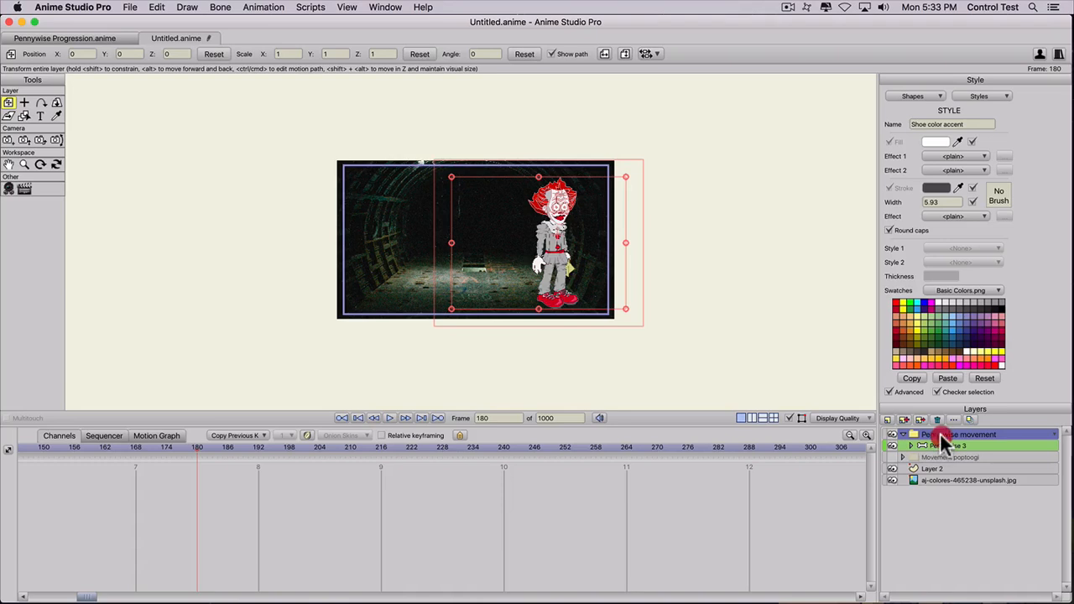
click(892, 446)
click(900, 445)
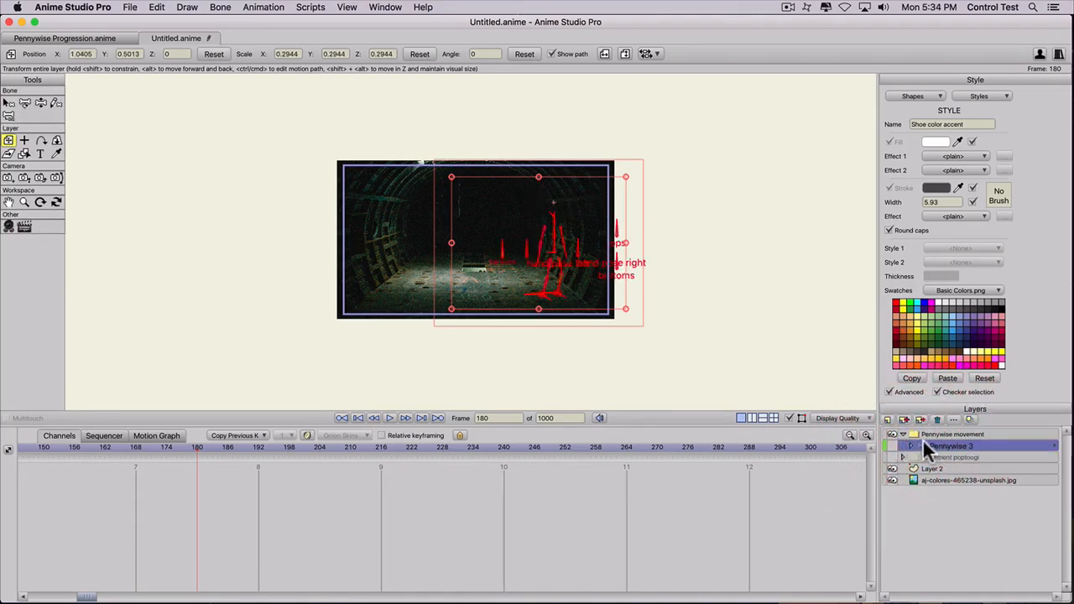
click(895, 447)
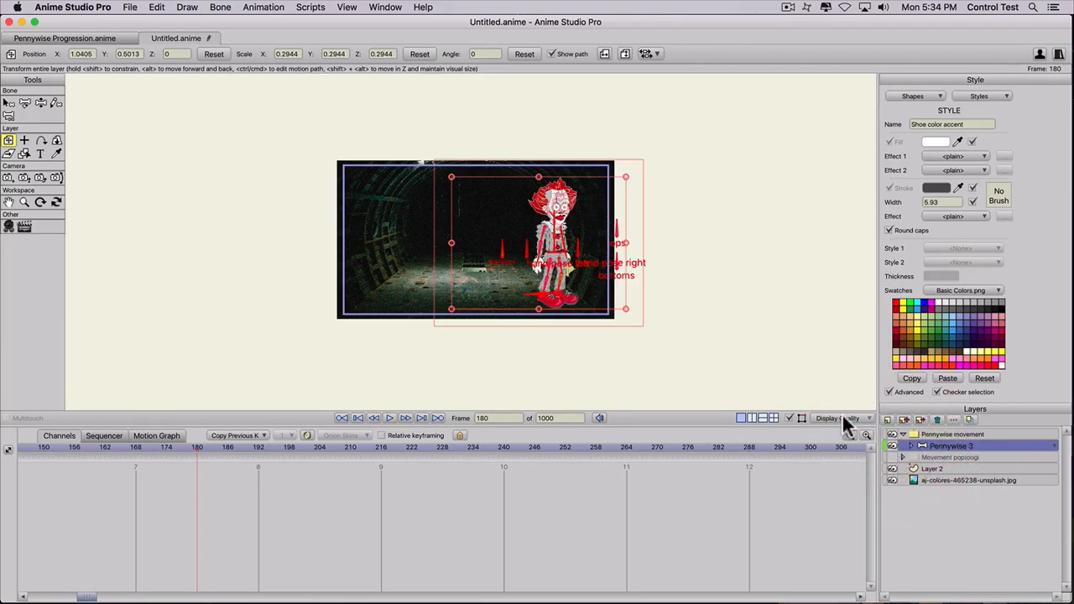
scroll(588, 301, up, 3)
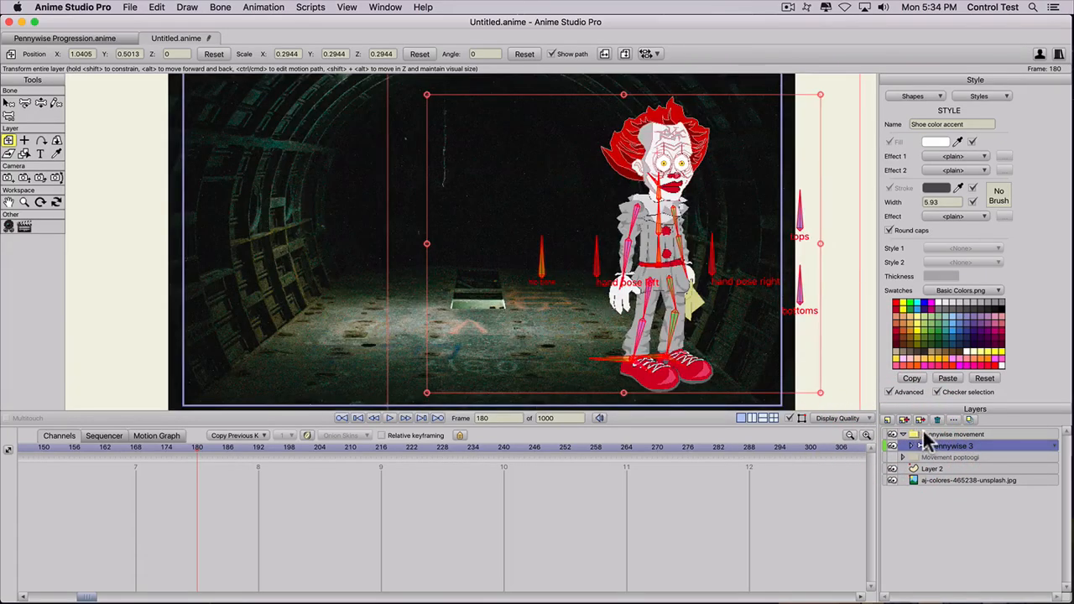
click(926, 435)
drag(584, 252, 403, 252)
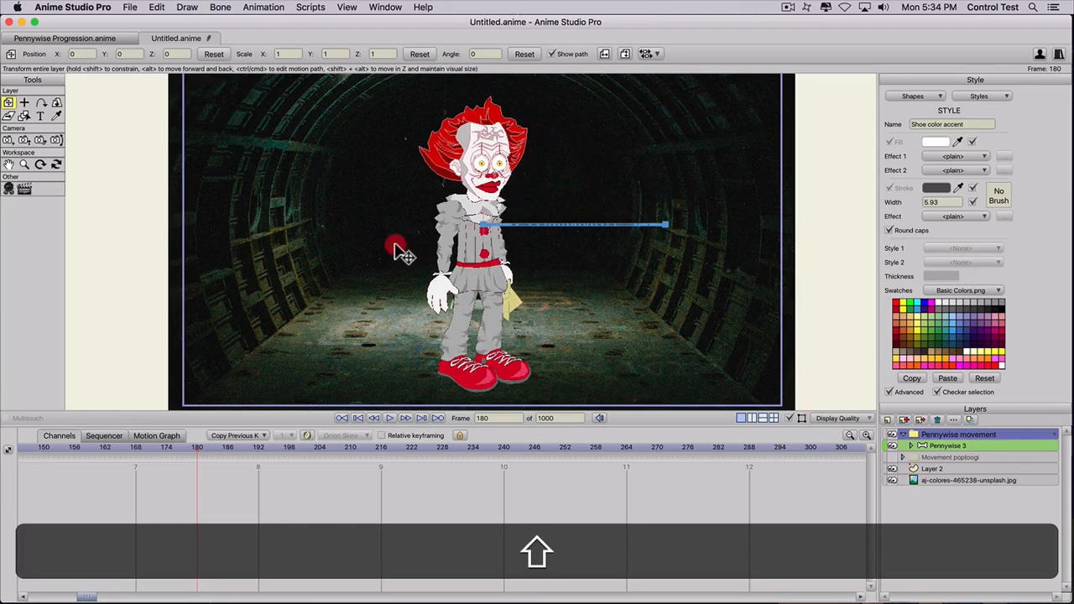
key(super+shift+z)
key(super+shift+z)
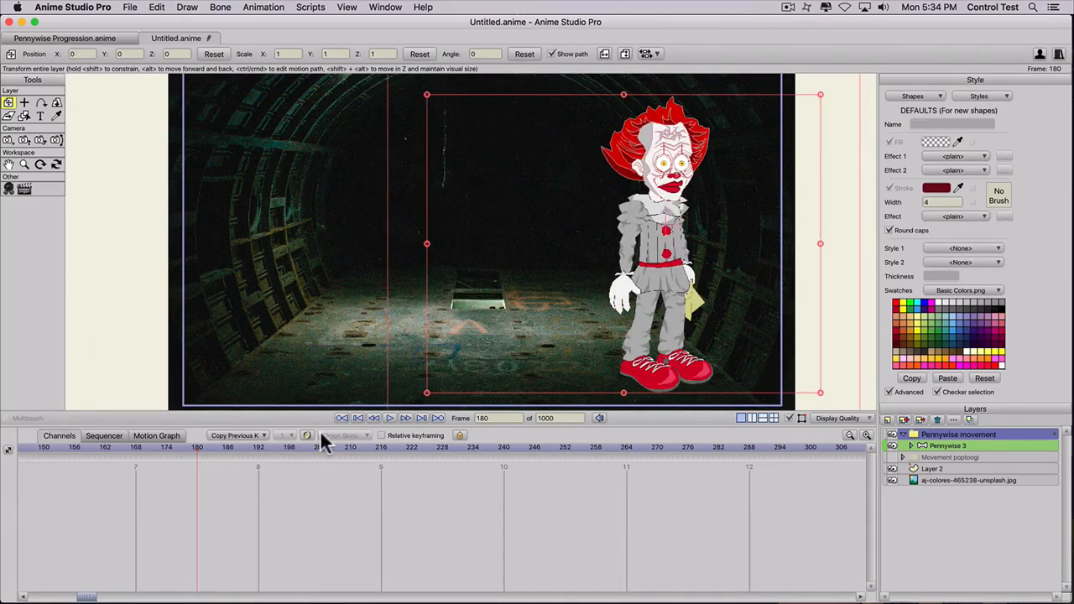
Step: At frame 0, shift the Pennywise movement group horizontally to the middle of the tunnel, to about X -1.12
click(360, 418)
key(shift)
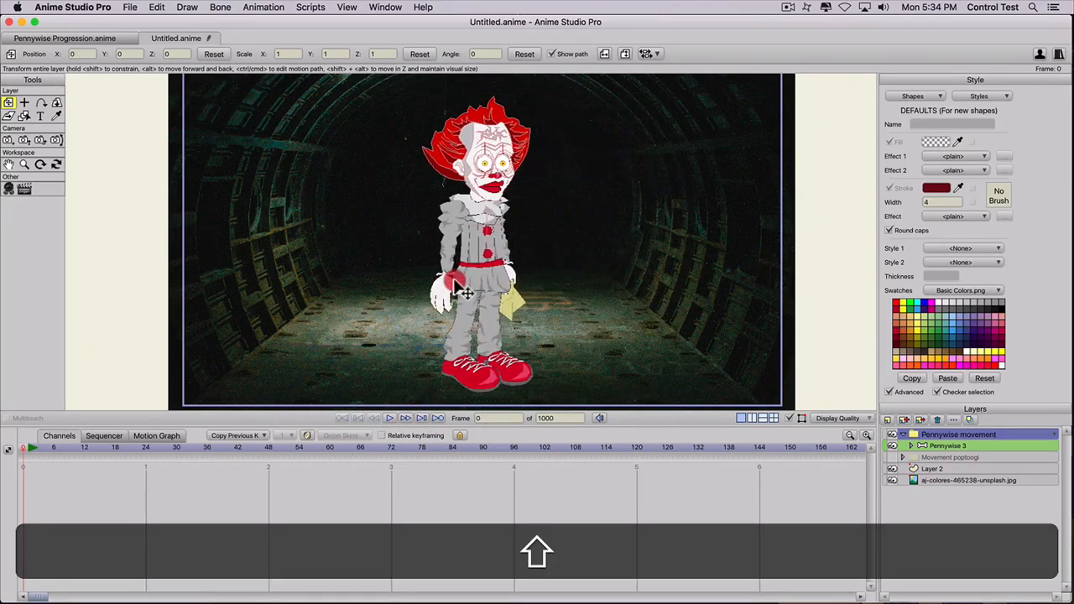
Step: On the Pennywise 3 layer at frame 1, manipulate the bones to bring the feet closer together and adjust the arms
click(926, 445)
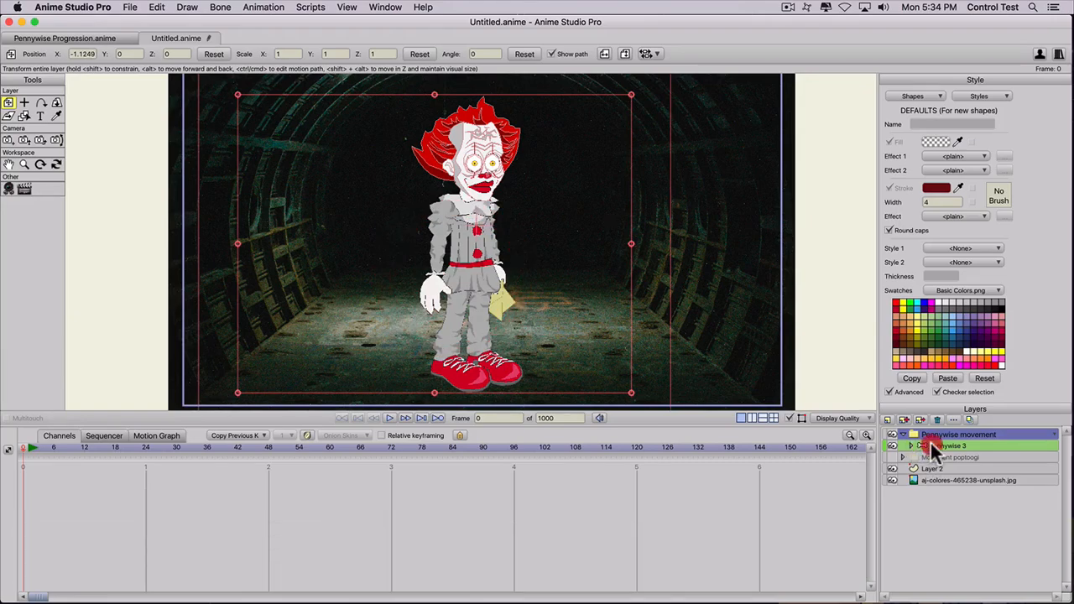
scroll(322, 242, up, 1)
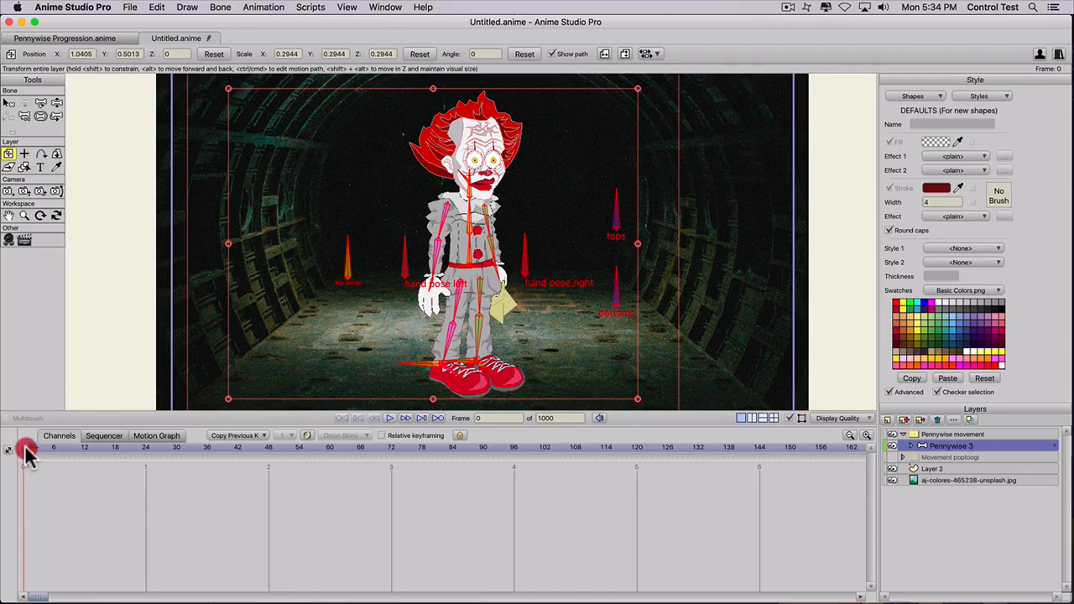
click(27, 450)
key(z)
drag(440, 361, 470, 368)
click(436, 353)
key(z)
key(super+z)
key(super+z)
key(super+z)
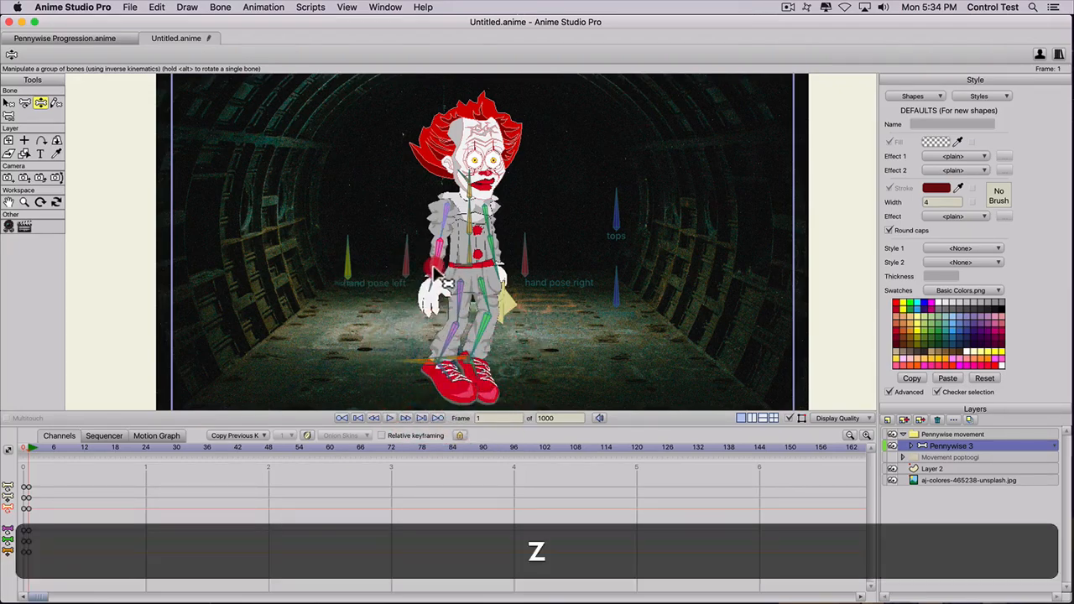
drag(499, 263, 498, 262)
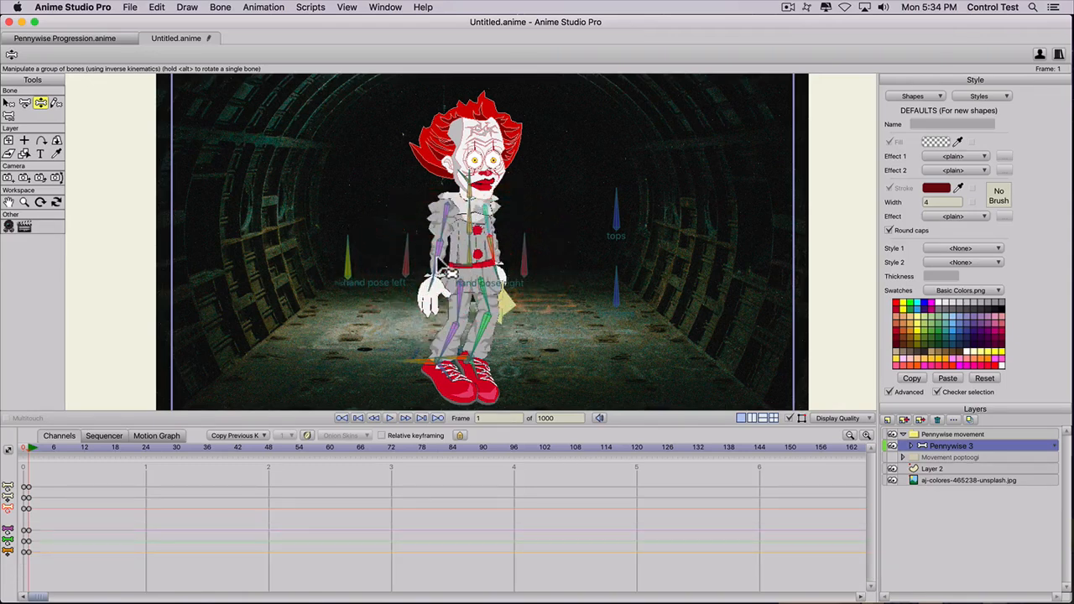
Step: Select all of Pennywise 3's bones and freeze their pose at frame 1 and again at frame 24
key(super+a)
key(super+f)
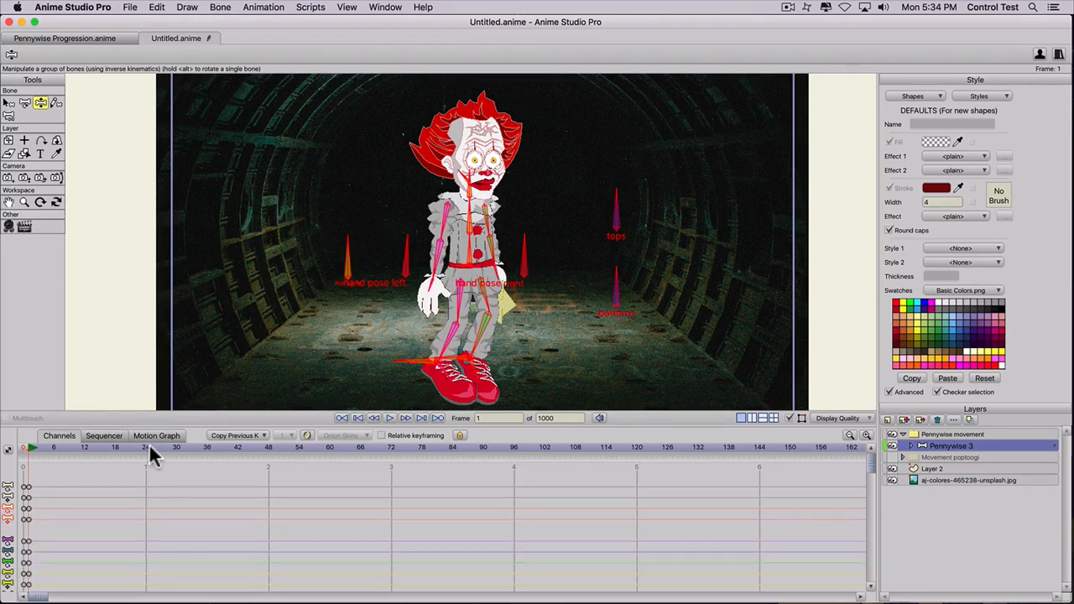
click(144, 444)
key(super+a)
key(super+f)
Step: At frame 12, raise the Pennywise 3 layer straight up to about Y 0.70 with the Transform Layer tool
click(84, 446)
scroll(256, 361, down, 1)
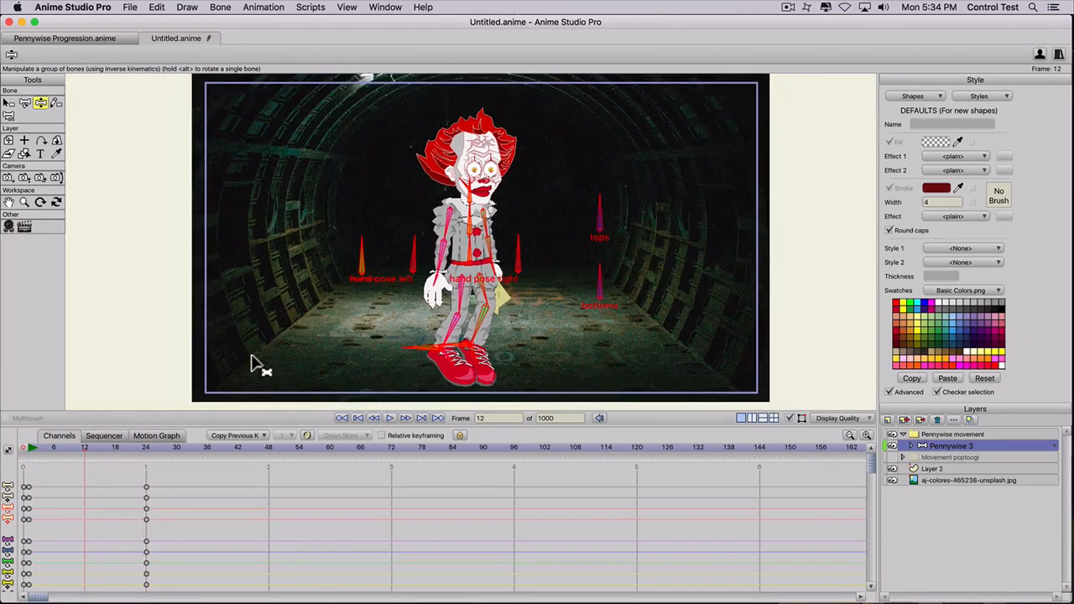
click(10, 141)
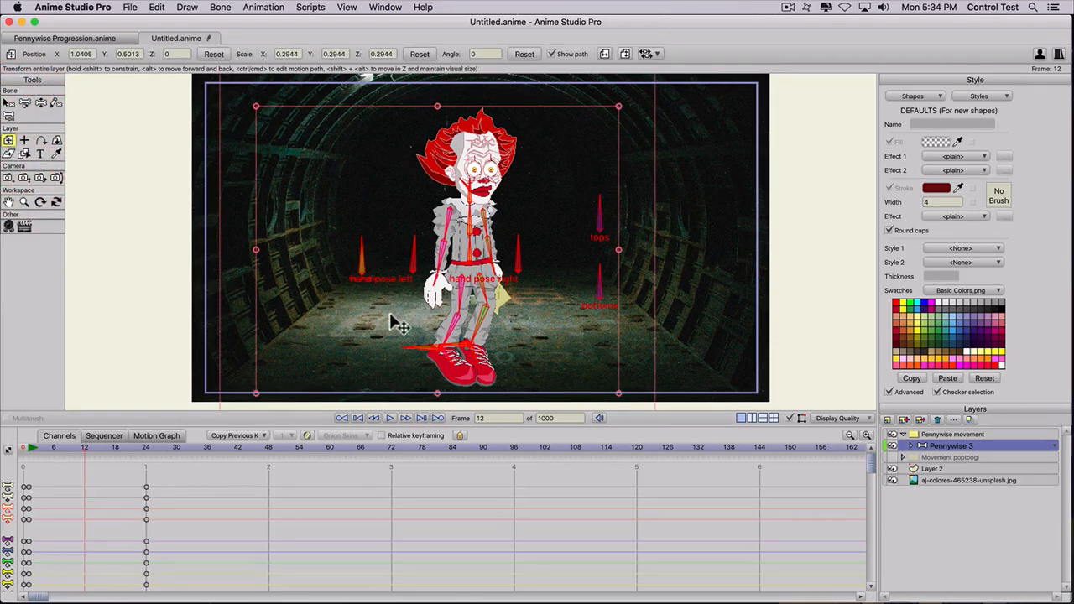
drag(473, 307, 473, 276)
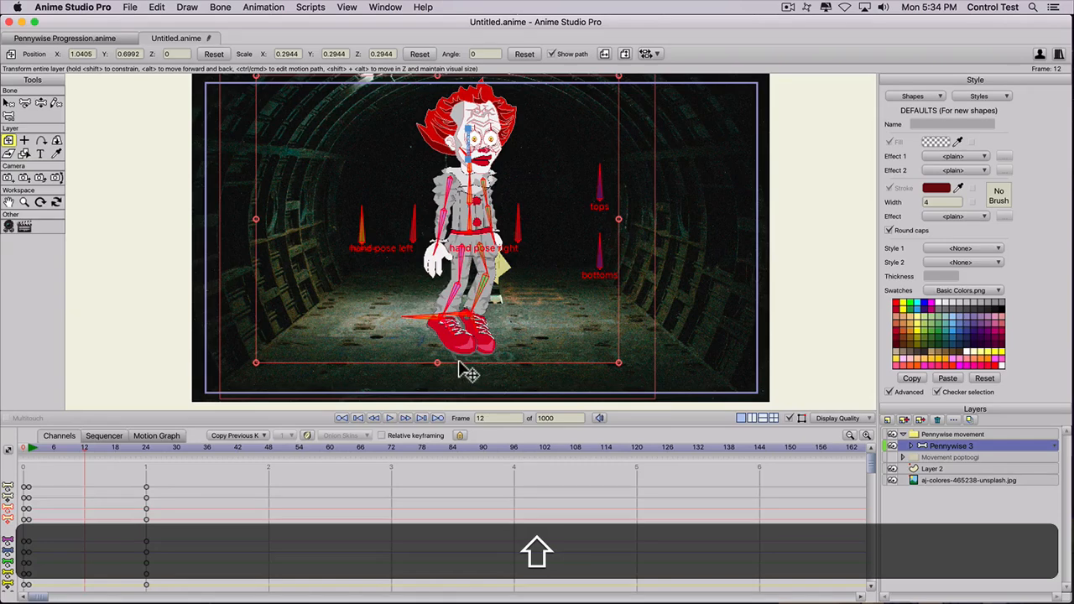
Step: At frame 12, manipulate Pennywise 3's bones to pose the legs, arms and upper body in the raised position
key(z)
mouse_move(444, 317)
mouse_down()
mouse_move(473, 340)
mouse_move(470, 317)
mouse_up()
mouse_move(451, 241)
mouse_down()
mouse_move(439, 227)
mouse_move(490, 218)
mouse_move(443, 217)
mouse_up()
drag(472, 188, 471, 162)
Step: Copy Pennywise 3's Layer Translation keyframe from frame 0 and paste it at frame 24
mouse_move(38, 446)
mouse_down()
mouse_move(159, 459)
mouse_move(28, 459)
mouse_up()
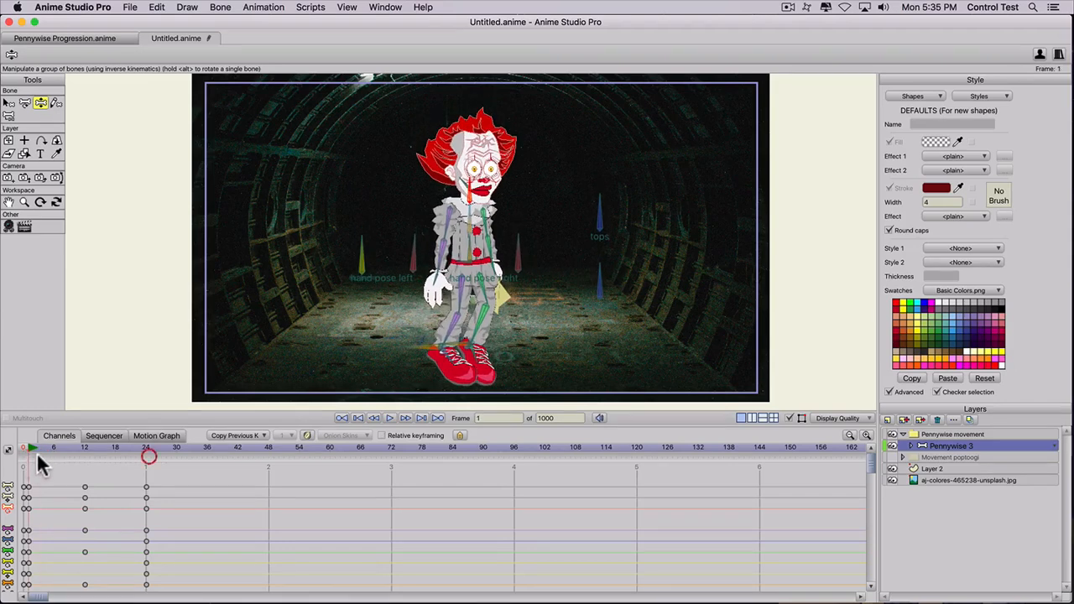
scroll(26, 509, down, 3)
click(23, 587)
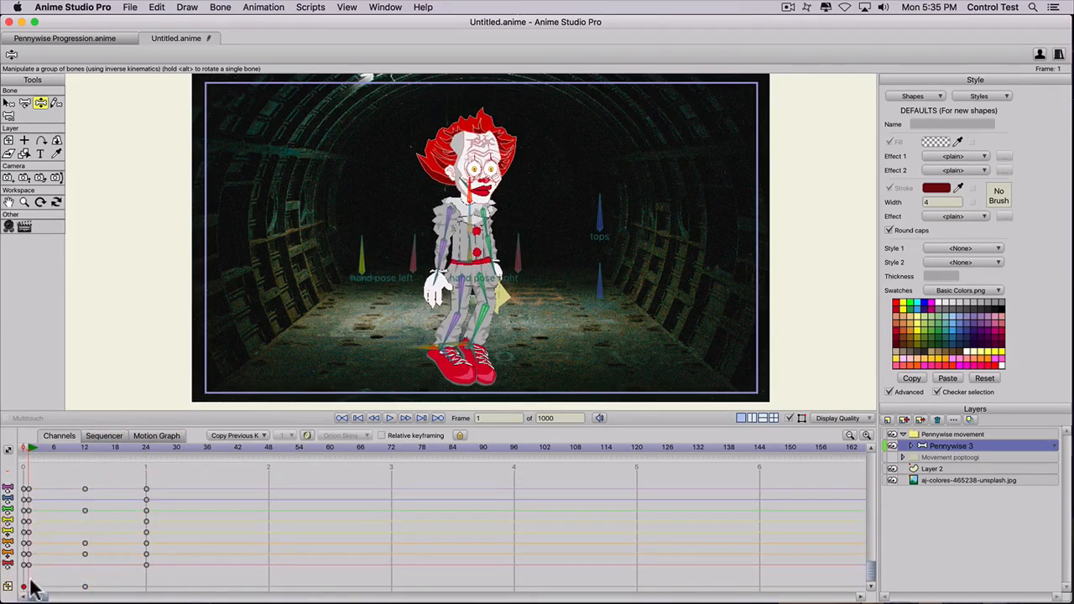
key(super+c)
click(146, 448)
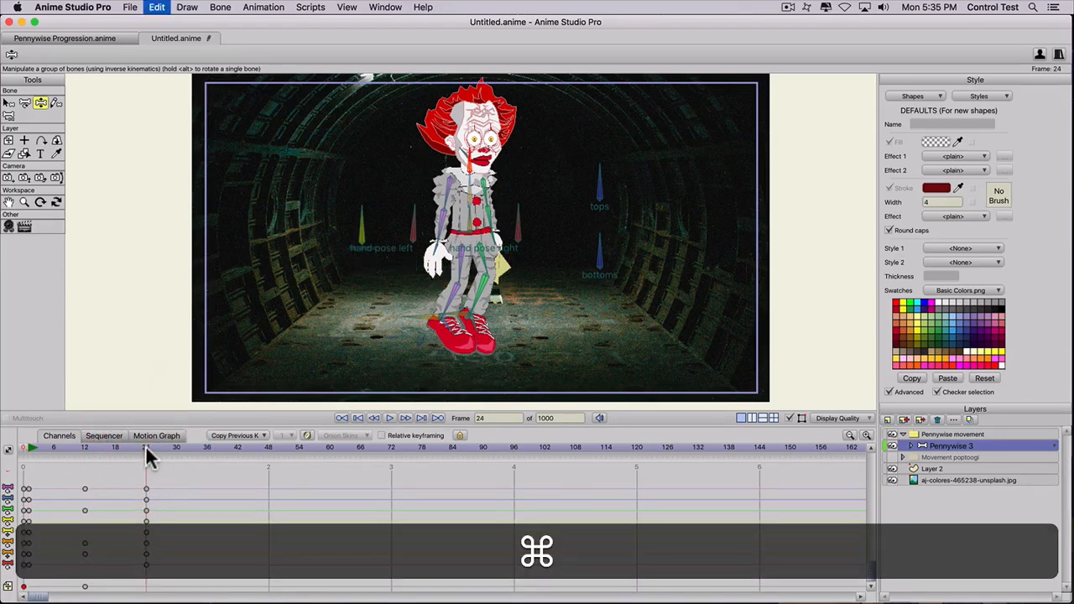
key(super+v)
Step: At frame 6, manipulate Pennywise 3's bones to draw the feet together, swing the arms inward and adjust the upper body
click(27, 448)
mouse_move(27, 451)
mouse_down()
mouse_move(88, 460)
mouse_move(34, 450)
mouse_move(53, 454)
mouse_up()
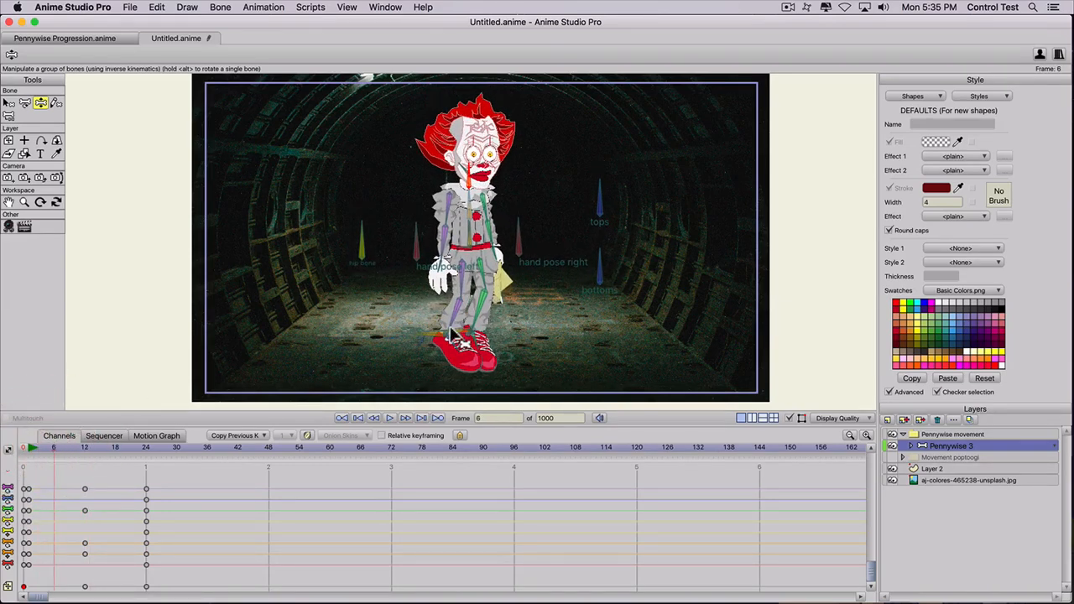
key(z)
mouse_move(449, 340)
mouse_down()
mouse_move(443, 332)
mouse_move(474, 340)
mouse_move(465, 328)
mouse_up()
drag(446, 234, 486, 233)
drag(470, 173, 470, 172)
Step: At frame 18, manipulate Pennywise 3's bones to swing the arms outward and spread the feet
drag(26, 451, 116, 443)
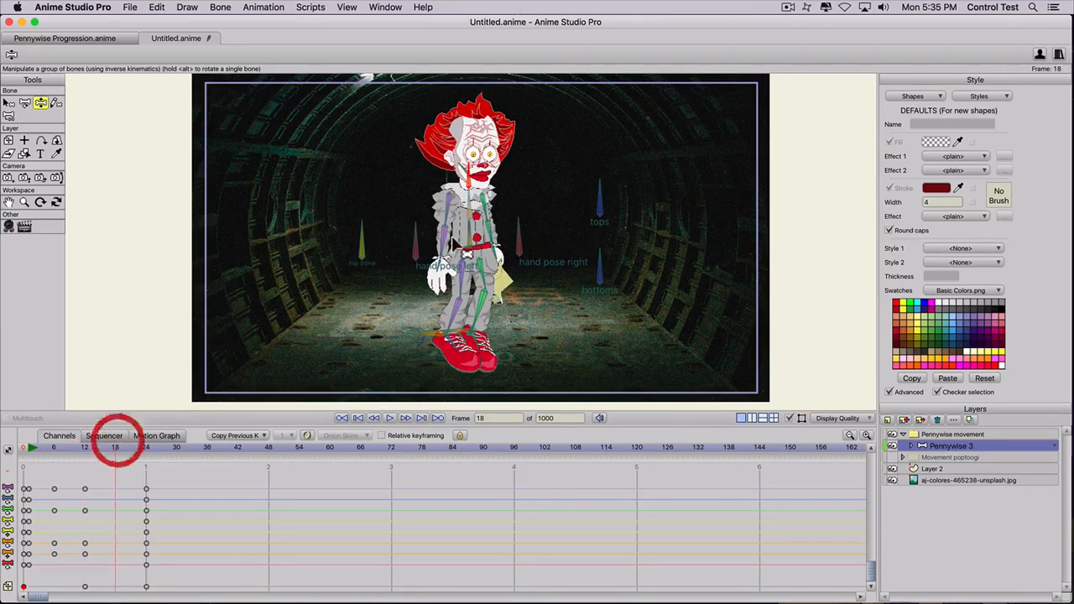
drag(450, 244, 495, 252)
mouse_move(474, 337)
mouse_down()
mouse_move(449, 333)
mouse_move(470, 340)
mouse_move(449, 340)
mouse_move(455, 347)
mouse_up()
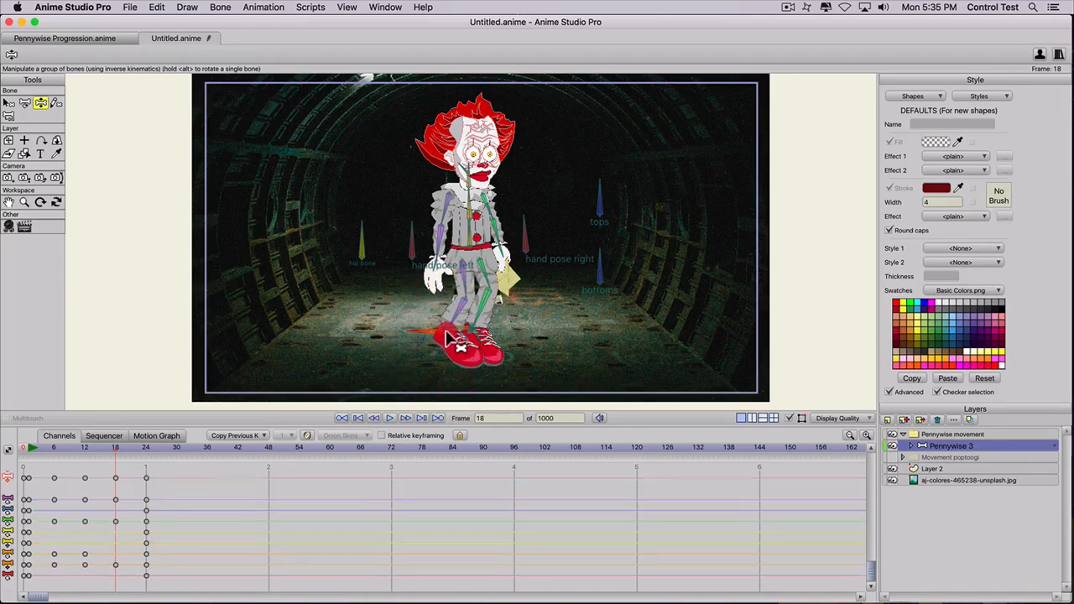
Step: Freeze the pose of all Pennywise 3 bones at frames 6, 12 and 18
drag(29, 450, 53, 450)
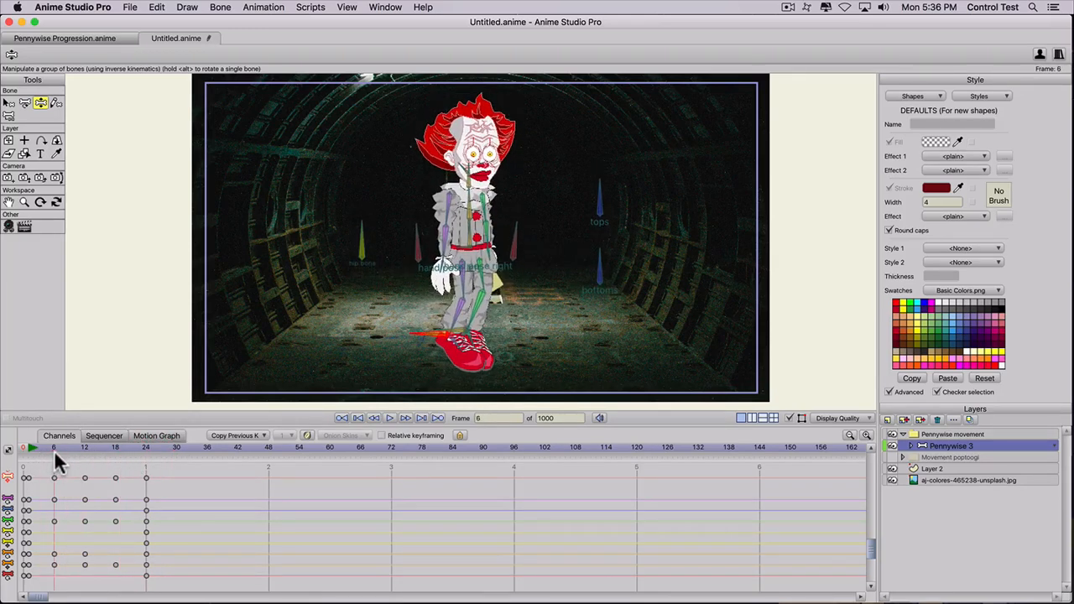
key(super+a)
key(super+f)
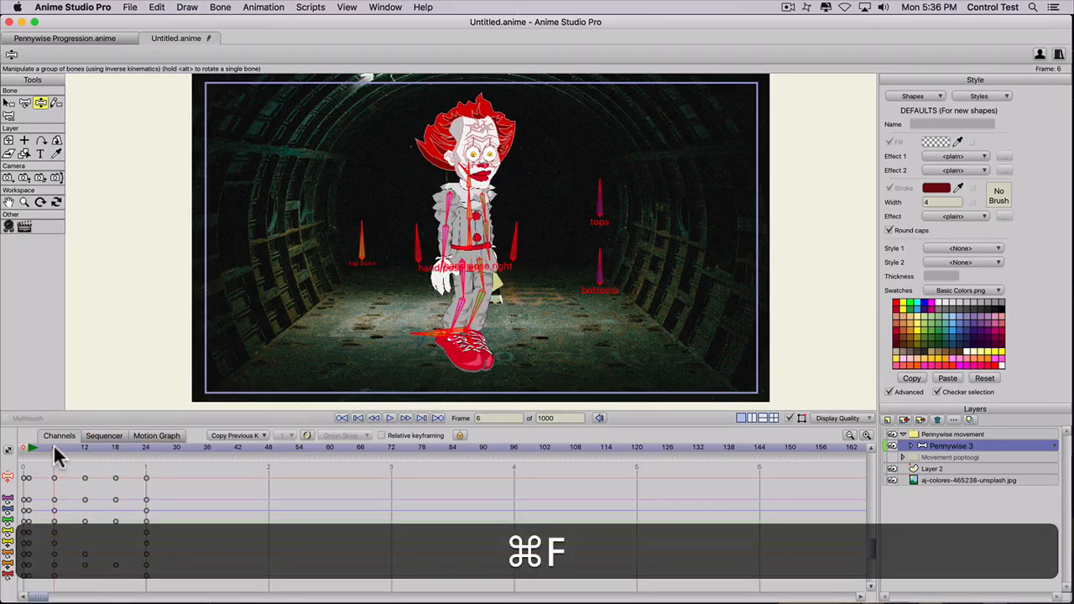
click(84, 447)
key(super+a)
key(super+f)
key(super+a)
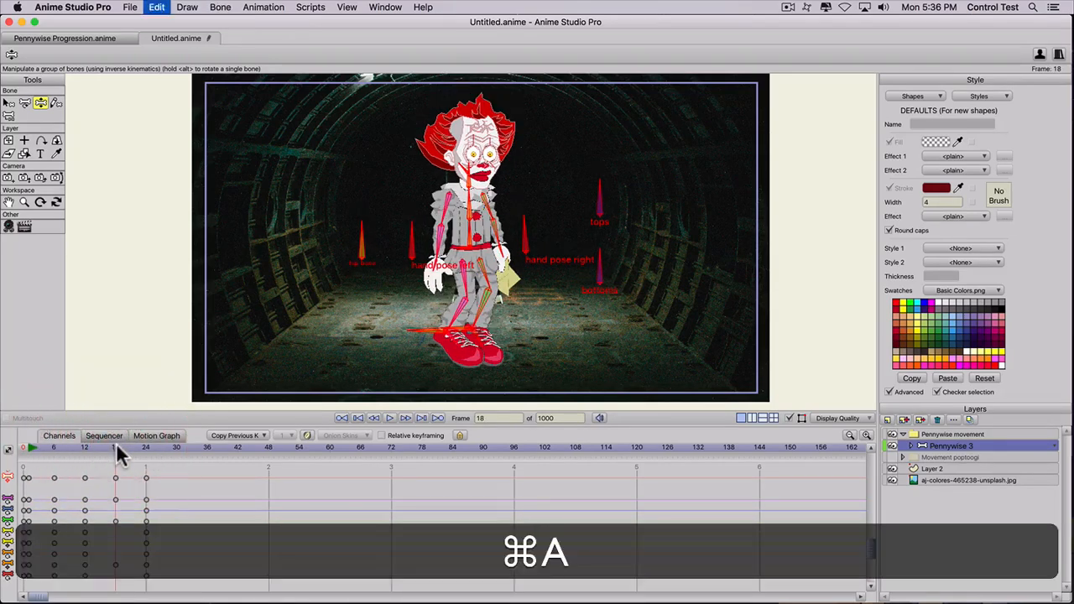
key(super+f)
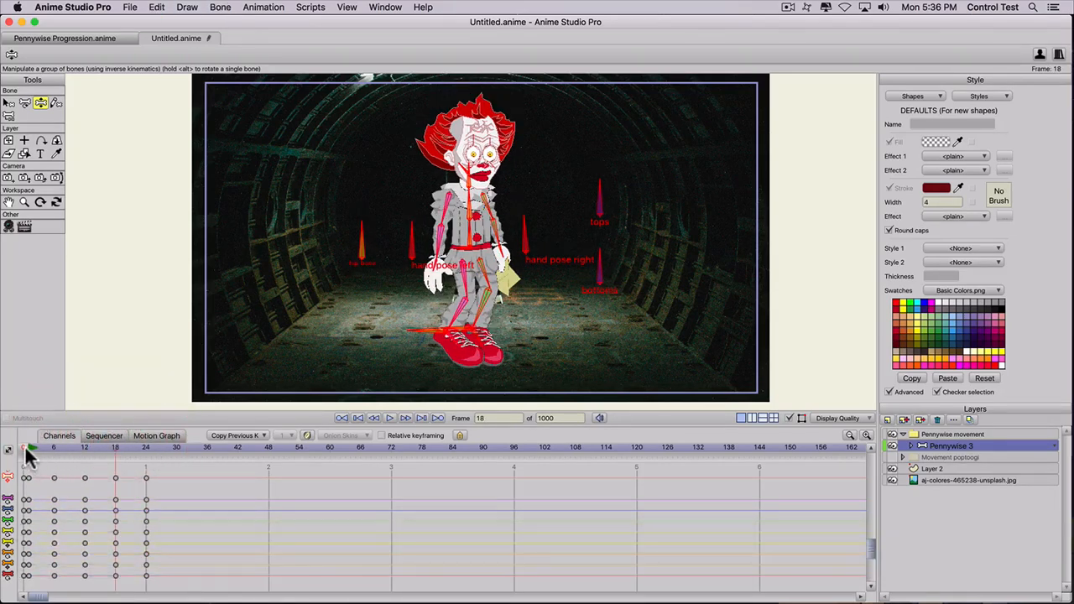
Step: Set Pennywise 3's bone keyframes at frame 24 to Cycle interpolation, relative, cycling back 22 frames to frame 2
click(27, 446)
drag(135, 484, 148, 521)
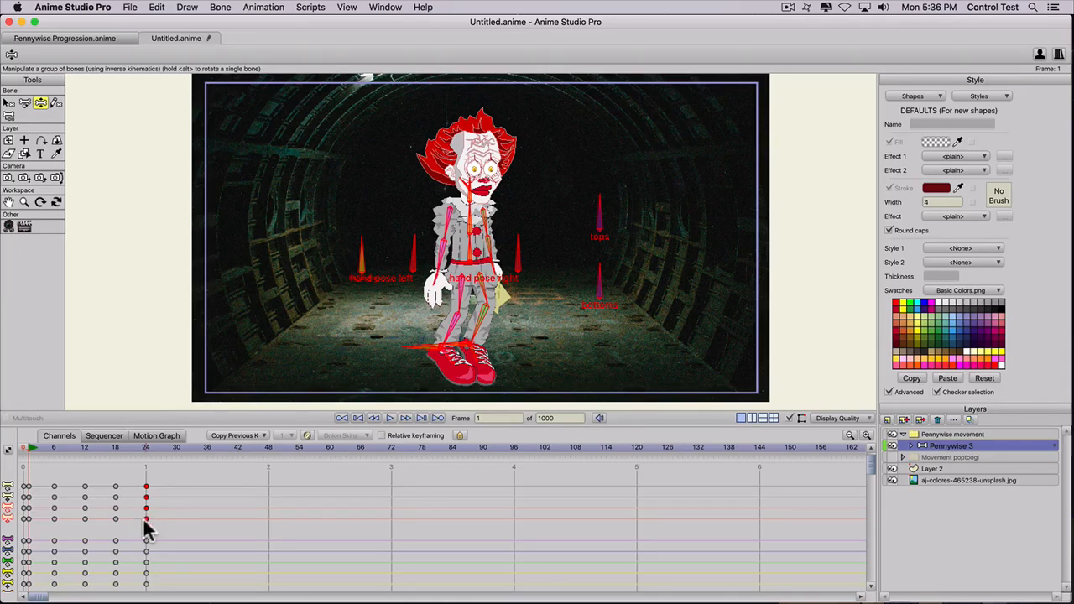
right_click(144, 517)
click(158, 508)
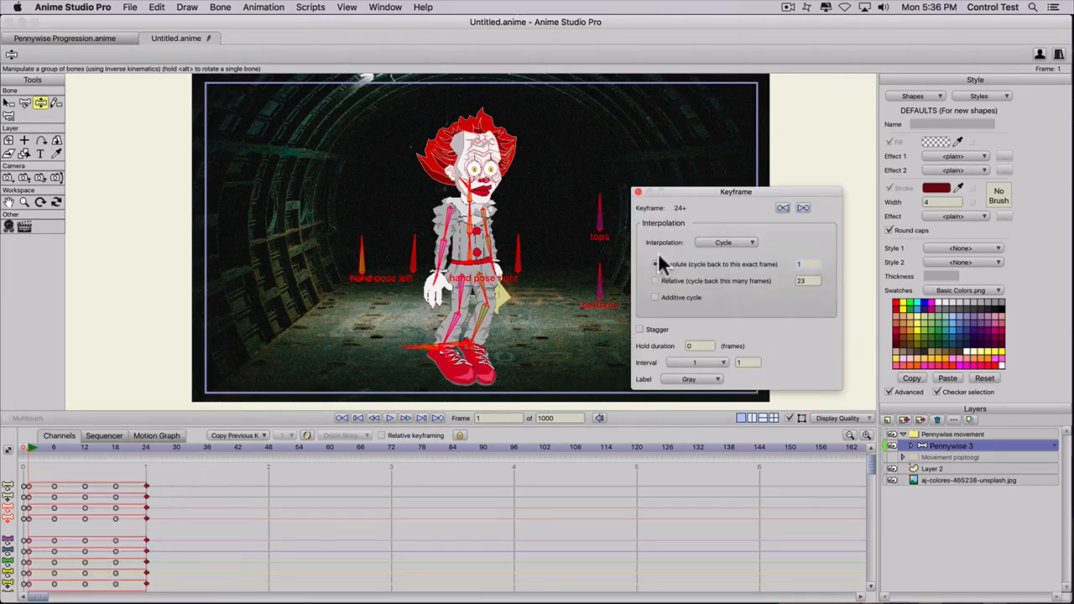
click(656, 281)
click(802, 281)
text(2)
click(804, 264)
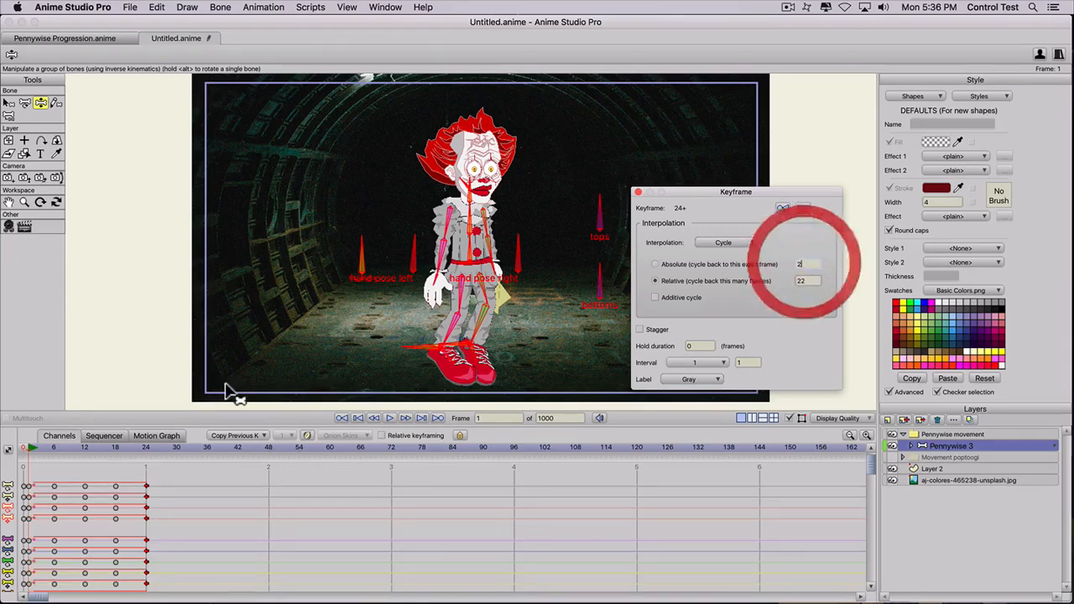
Step: Play the animation from the first frames to check Pennywise's looping bone motion
click(33, 441)
key(space)
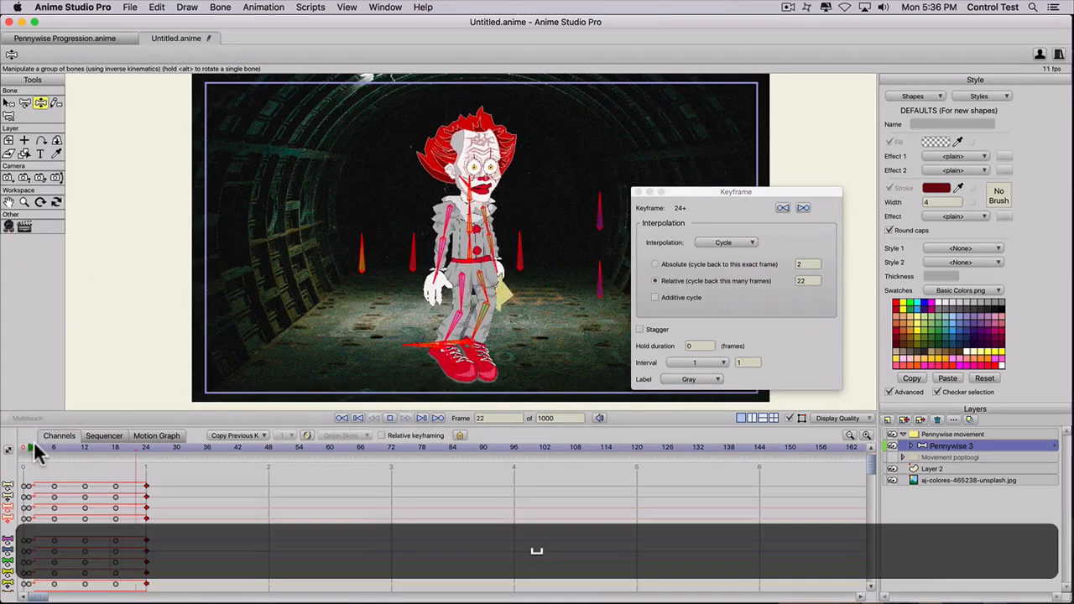
key(space)
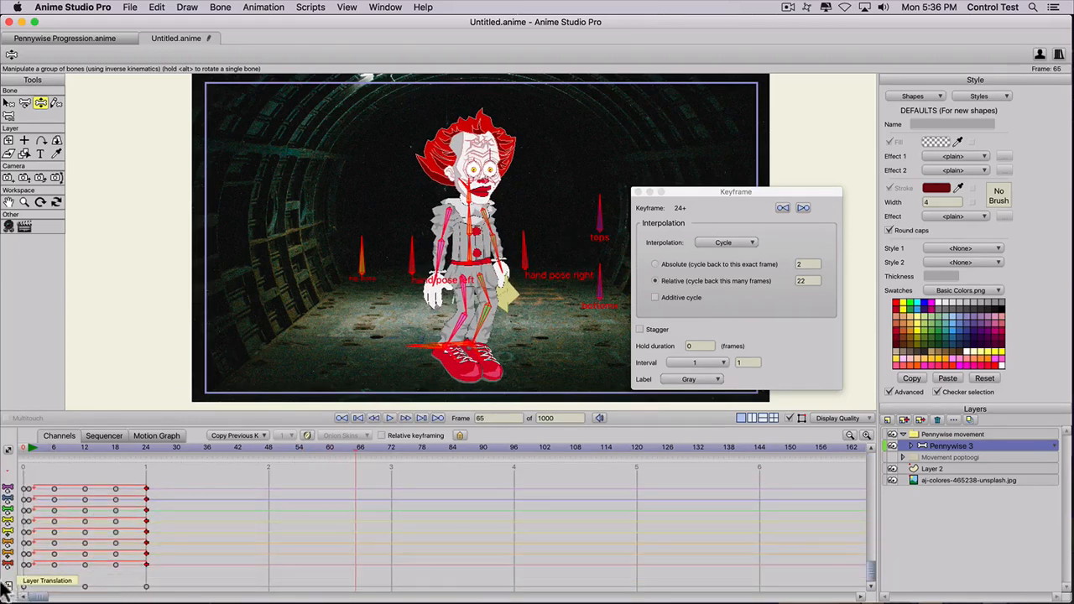
Step: Set Pennywise 3's layer translation keyframe at frame 24 to Cycle interpolation, relative, cycling back 22 frames
click(144, 586)
right_click(144, 585)
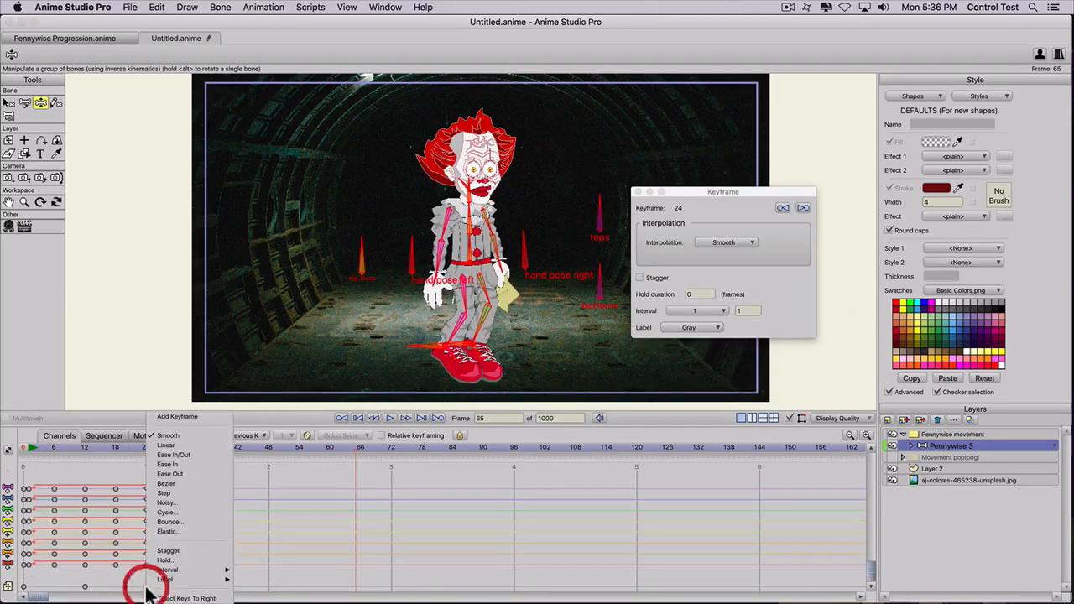
click(167, 512)
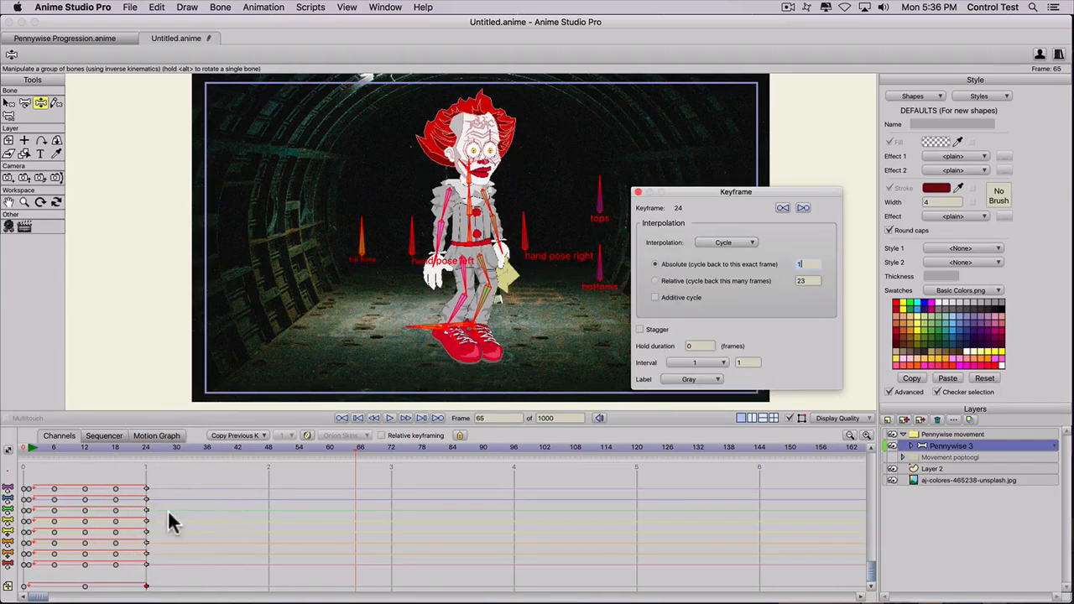
key(Tab)
text(22)
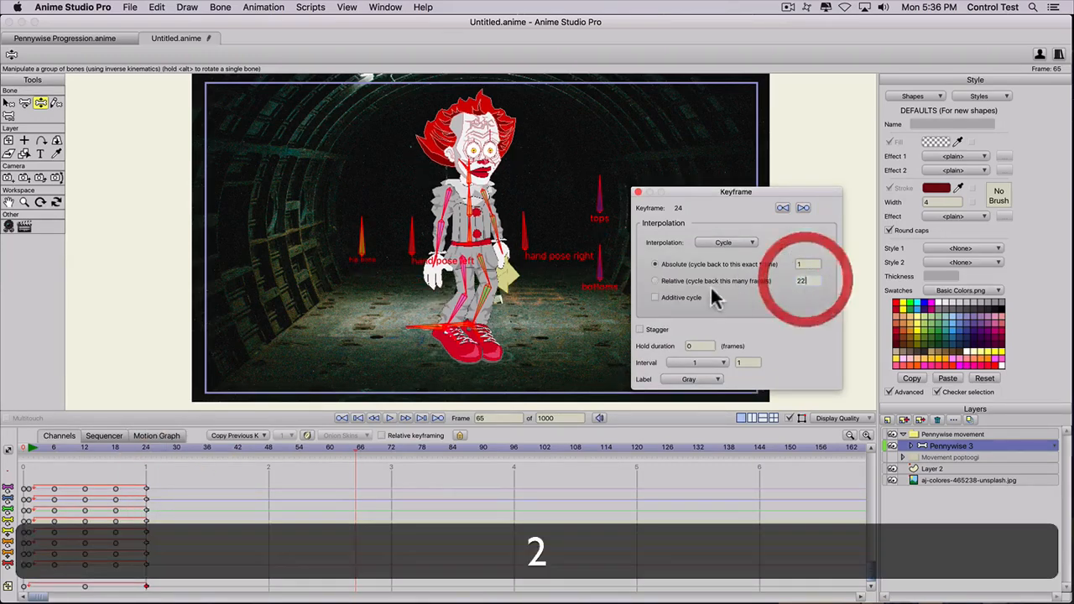
Step: Play the animation from frame 3 to check the cycled layer translation, and close the Keyframe window
click(66, 447)
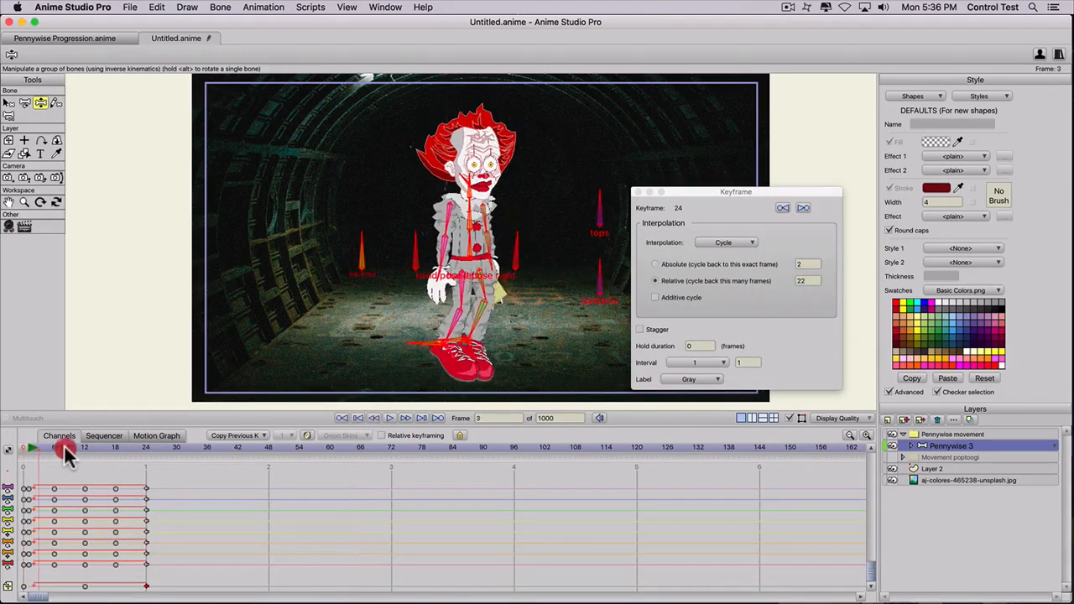
key(space)
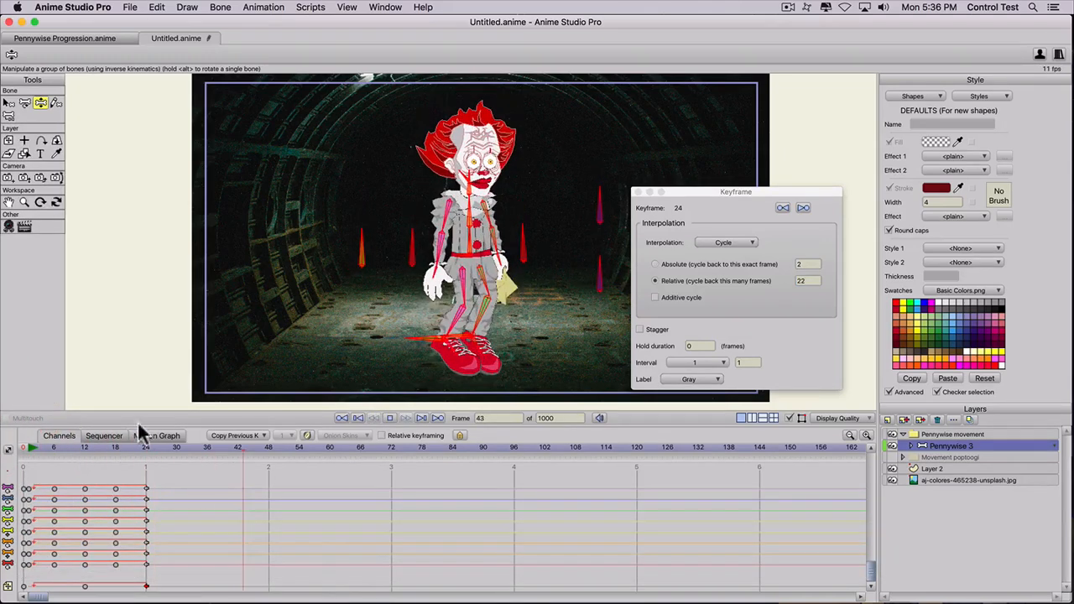
click(636, 192)
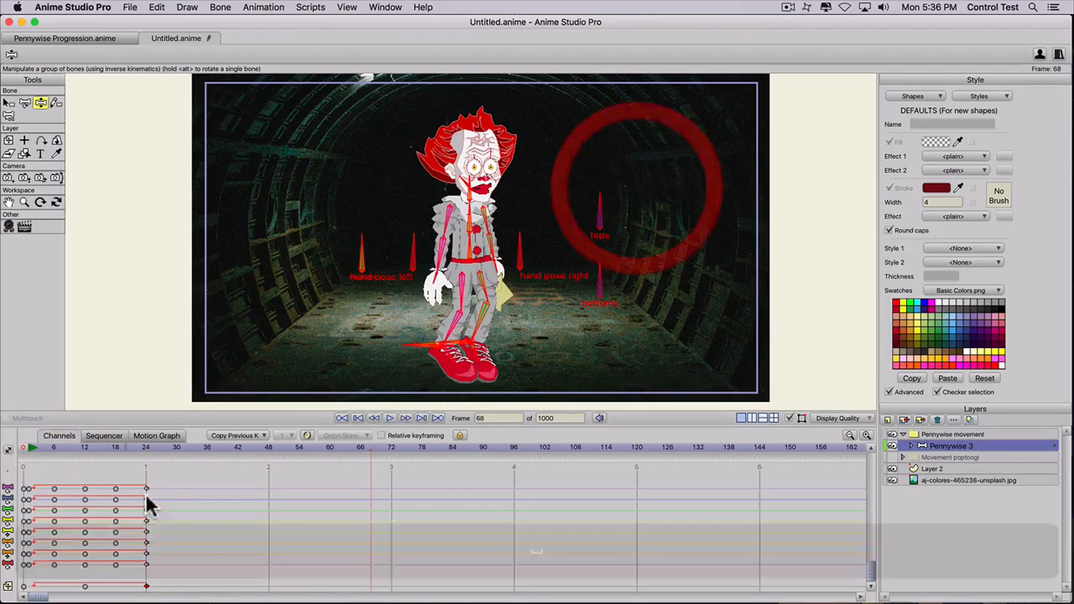
Step: Try to stretch Pennywise 3's selected bone keyframes so the cycle ends at frame 96, play the result and undo the stretch
scroll(165, 479, up, 1)
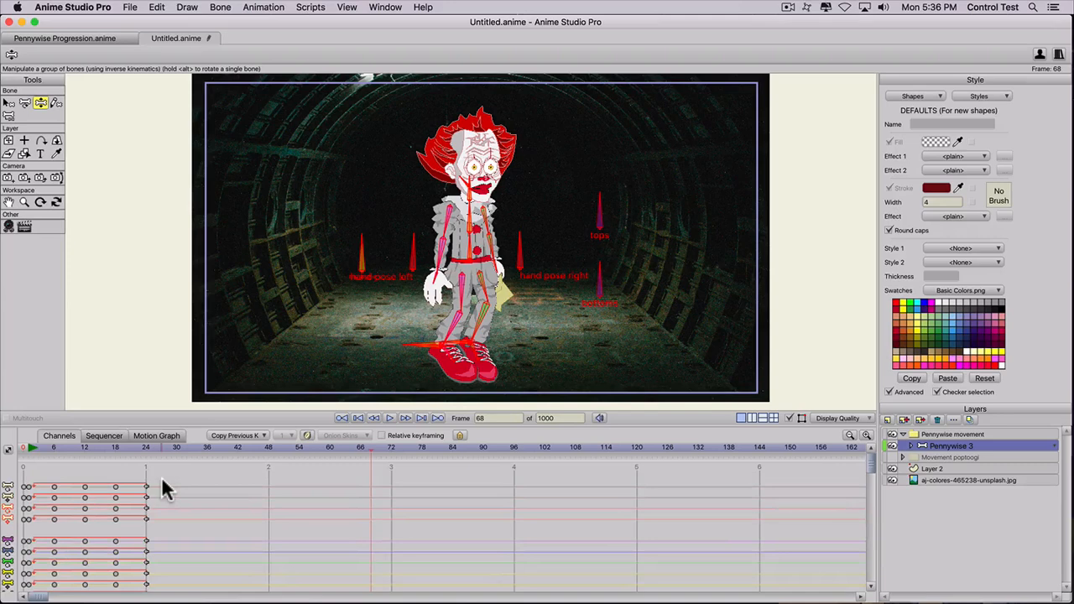
drag(169, 471, 26, 516)
key(alt)
drag(144, 489, 513, 487)
click(30, 452)
key(space)
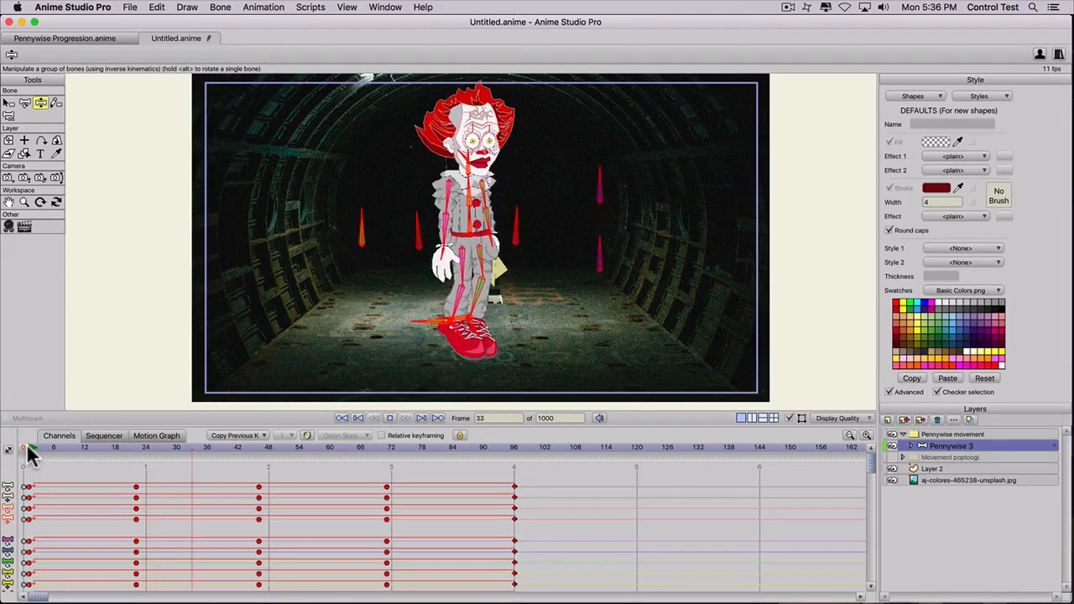
key(space)
key(space)
key(space)
key(super+z)
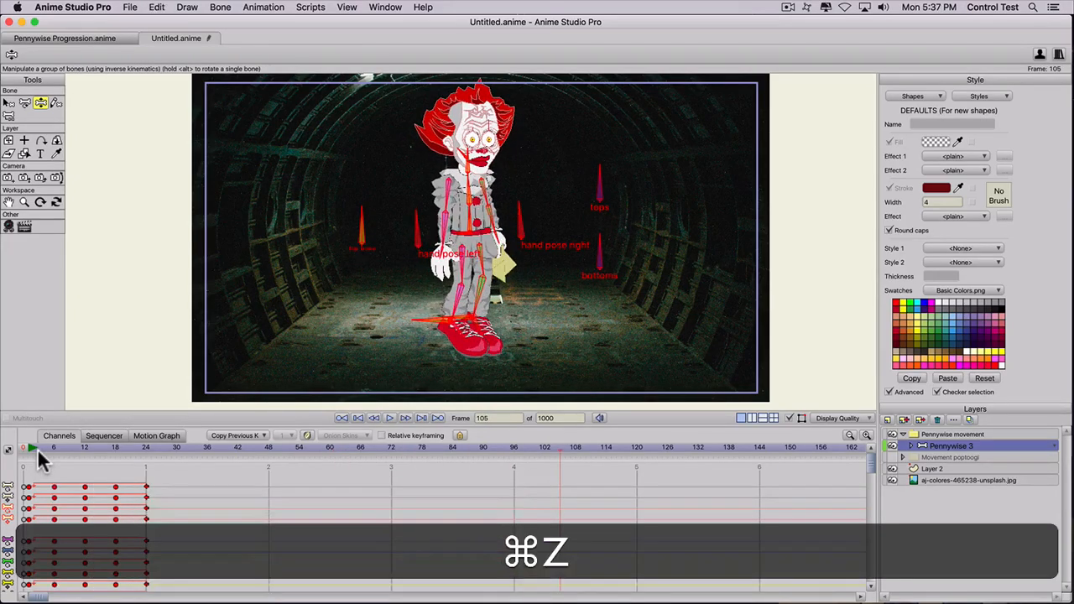
Step: Enlarge the timeline to show all channels, try to move only the frame 24 cycle keyframes to frame 96, and undo it
drag(100, 413, 126, 264)
drag(167, 330, 131, 534)
drag(146, 331, 516, 333)
key(alt+super+z)
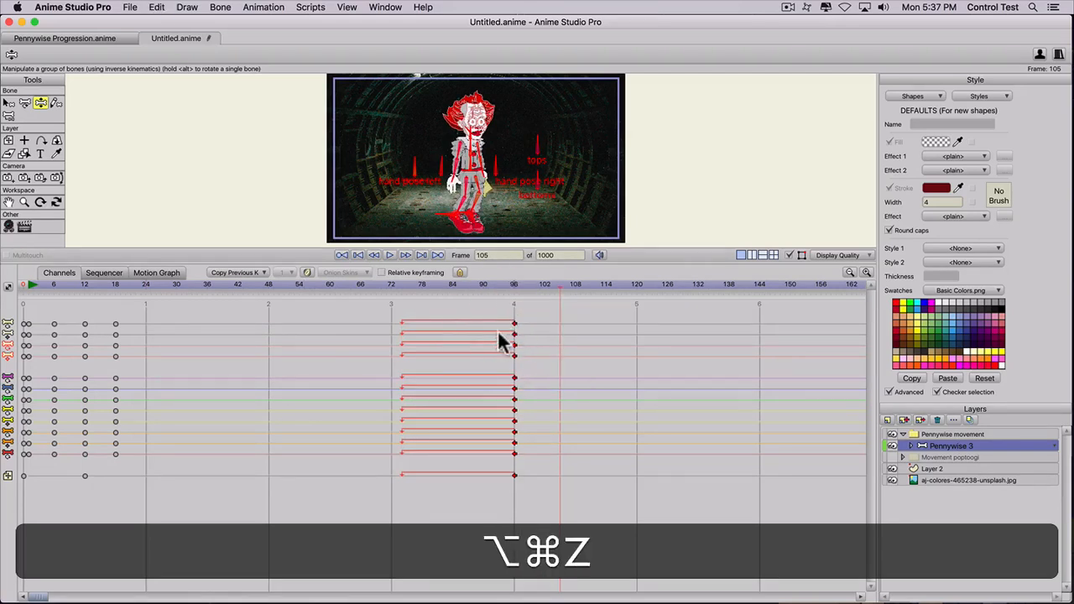
Step: Stretch all of Pennywise 3's bone and layer translation keyframes so the cycle ends at frame 96, and play the result
drag(200, 312, 25, 490)
drag(145, 479, 514, 481)
key(space)
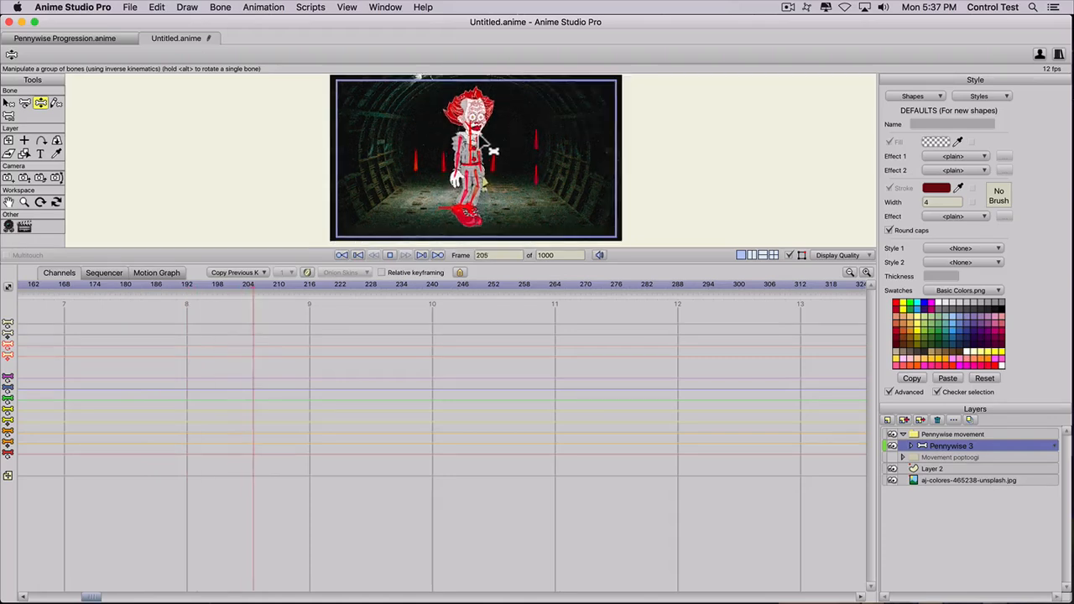
key(space)
Step: Enlarge the canvas to replay the stretched loop from the first frames, and restore a taller timeline
drag(113, 261, 109, 514)
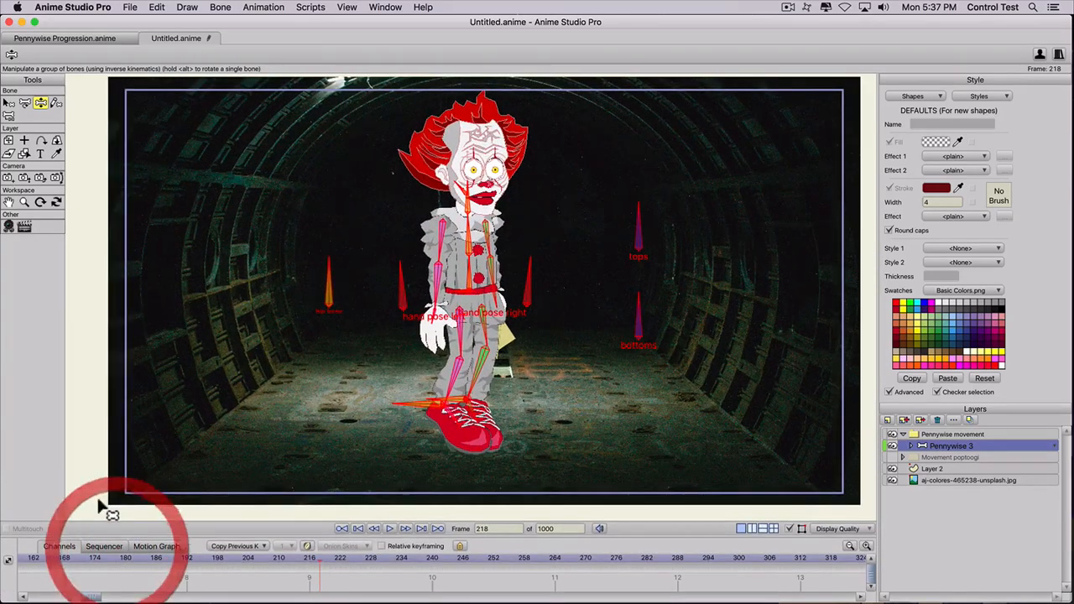
click(356, 522)
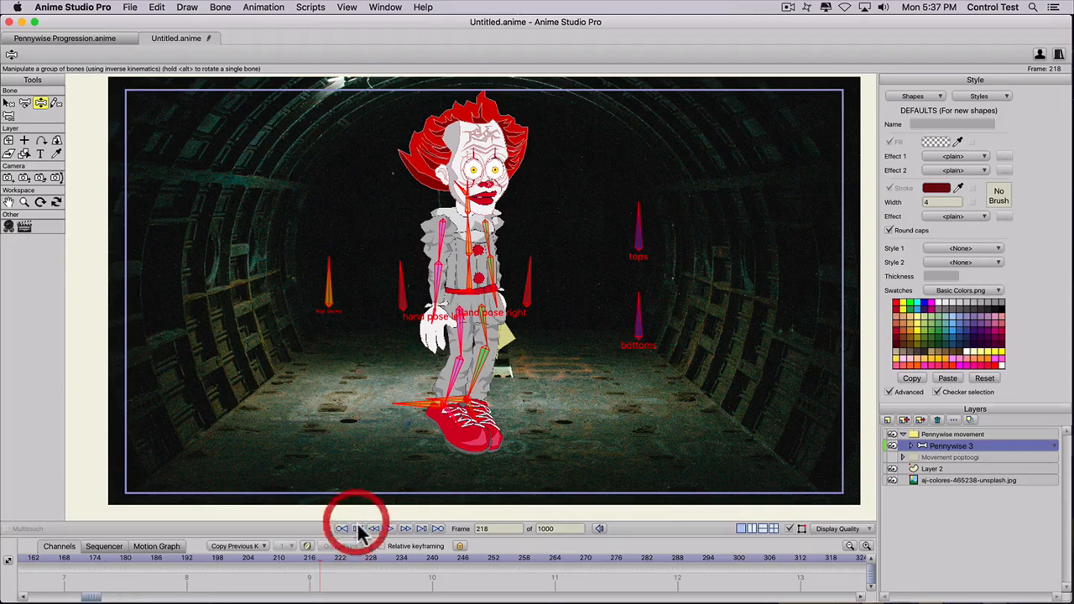
key(space)
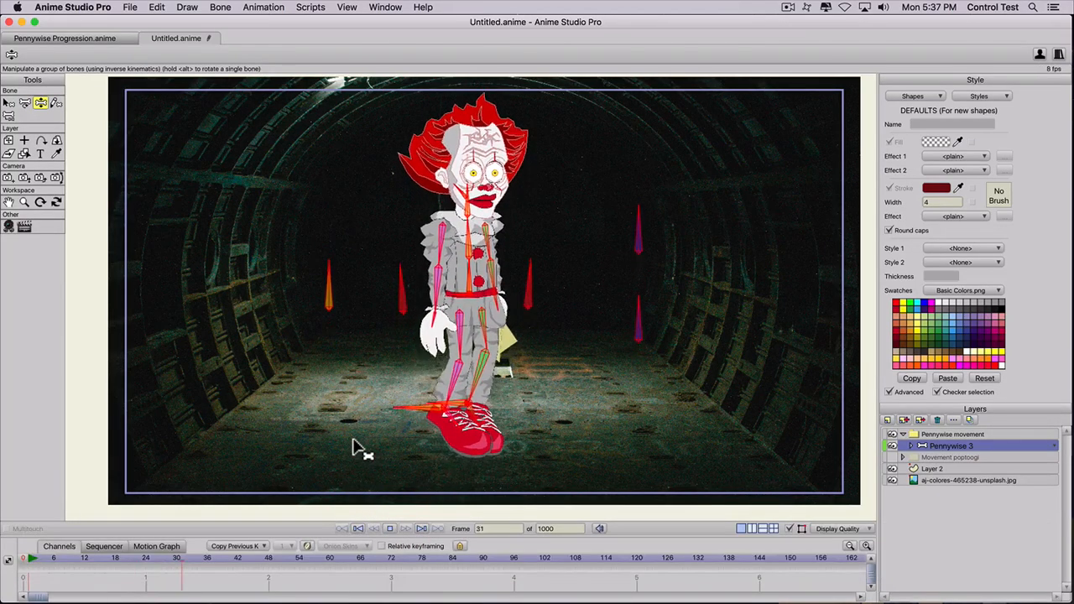
key(space)
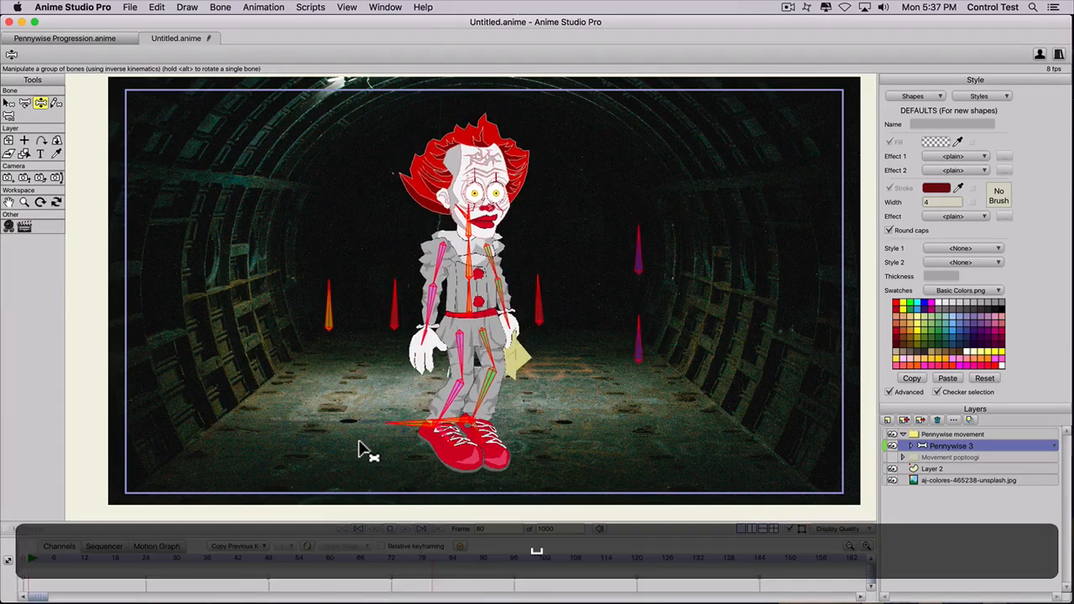
drag(308, 429, 266, 393)
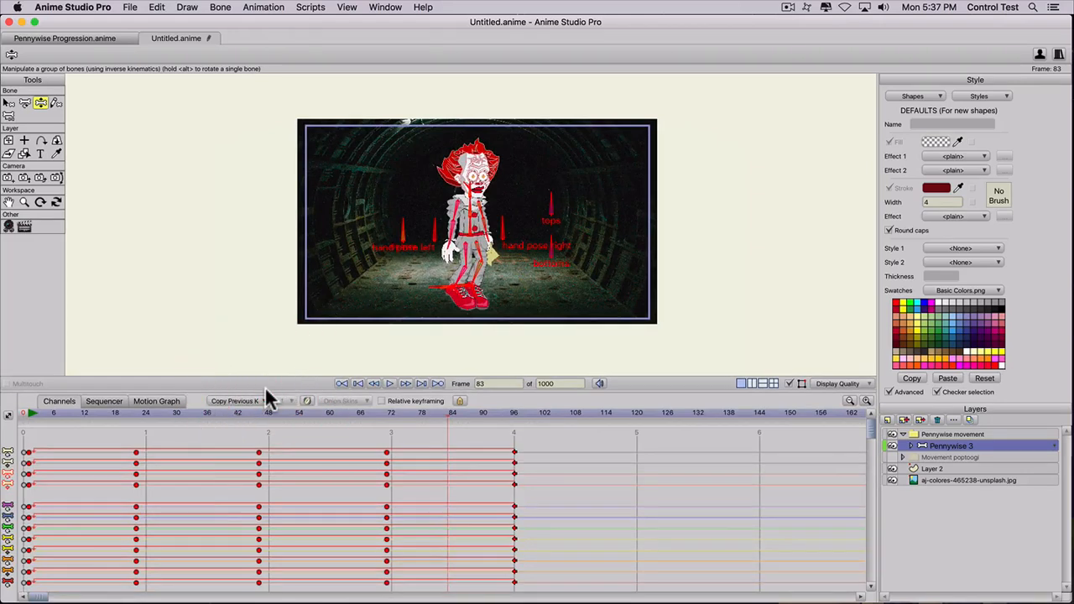
Step: Return to frame 0, collapse the Pennywise movement group and make the Movement poptoogi layer visible
click(21, 414)
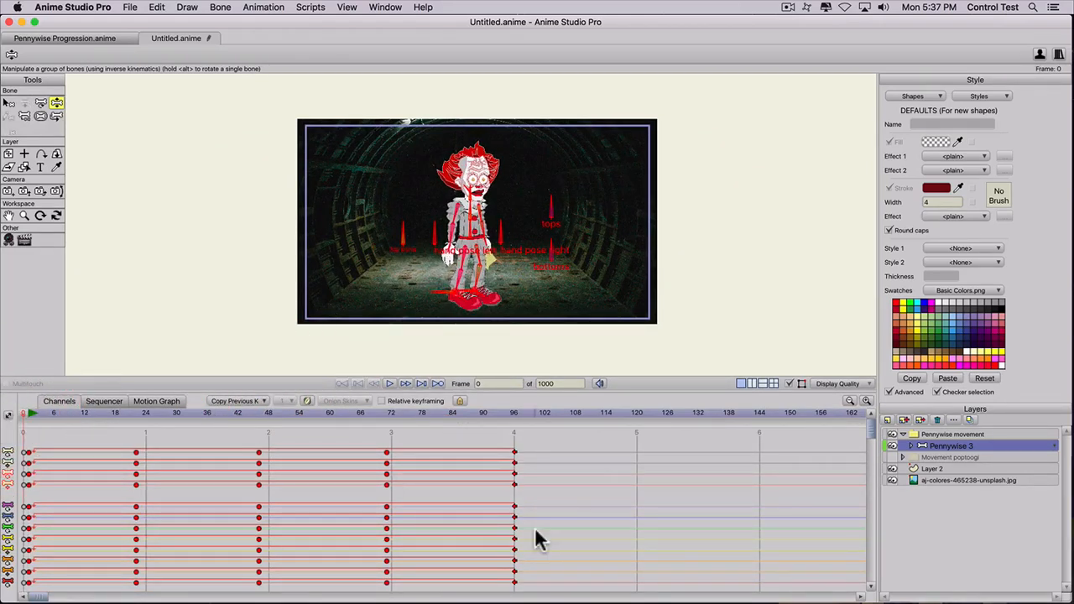
click(903, 434)
click(891, 446)
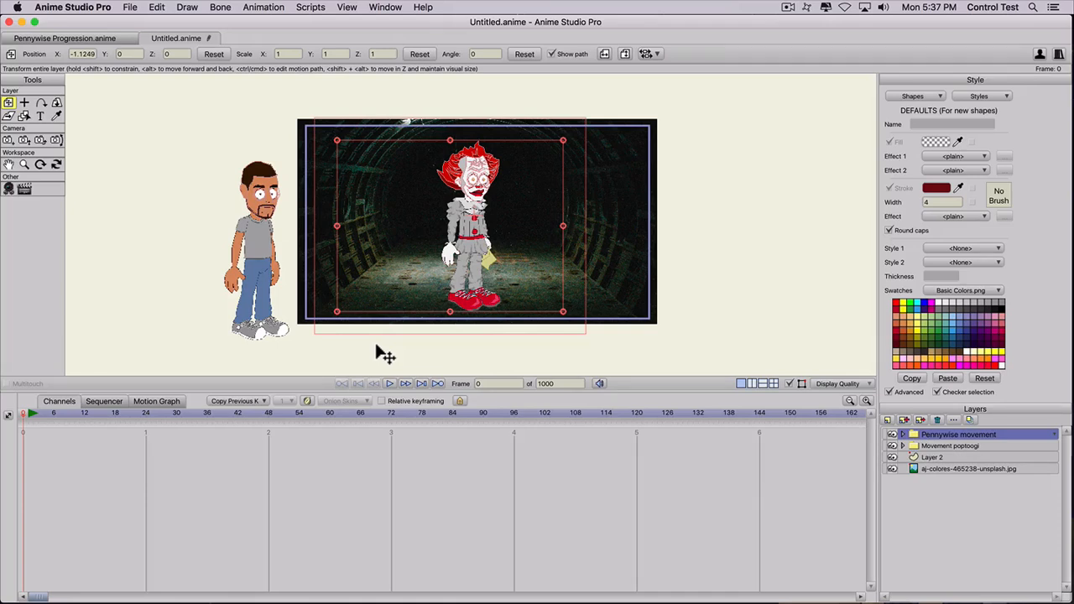
Step: At frame 1, scale the Pennywise movement layer to about 0.577 and move it up to about X -1.10, Y 0.33
click(27, 417)
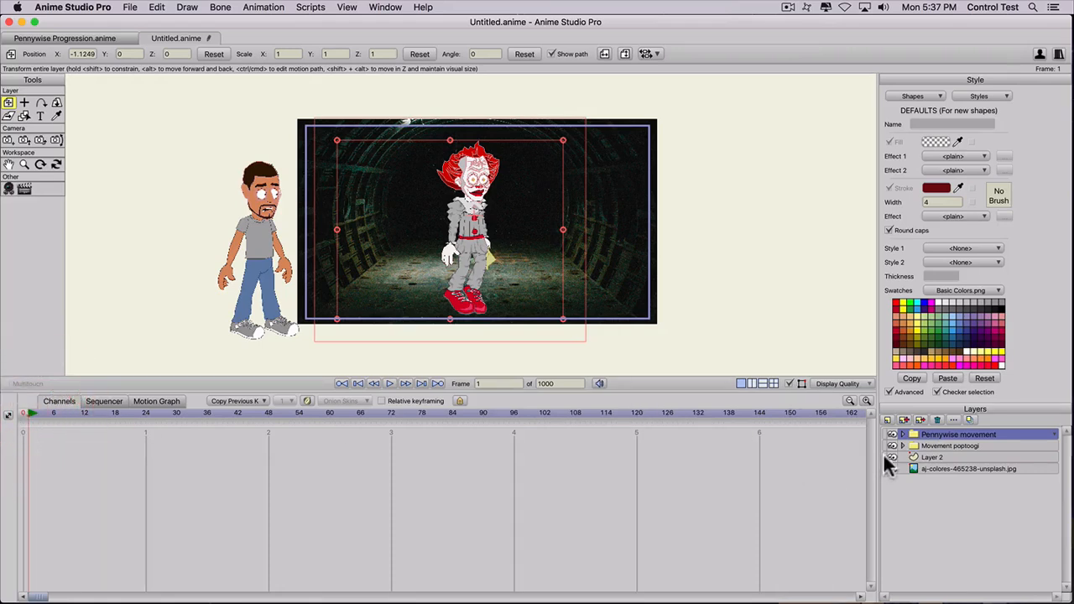
click(928, 434)
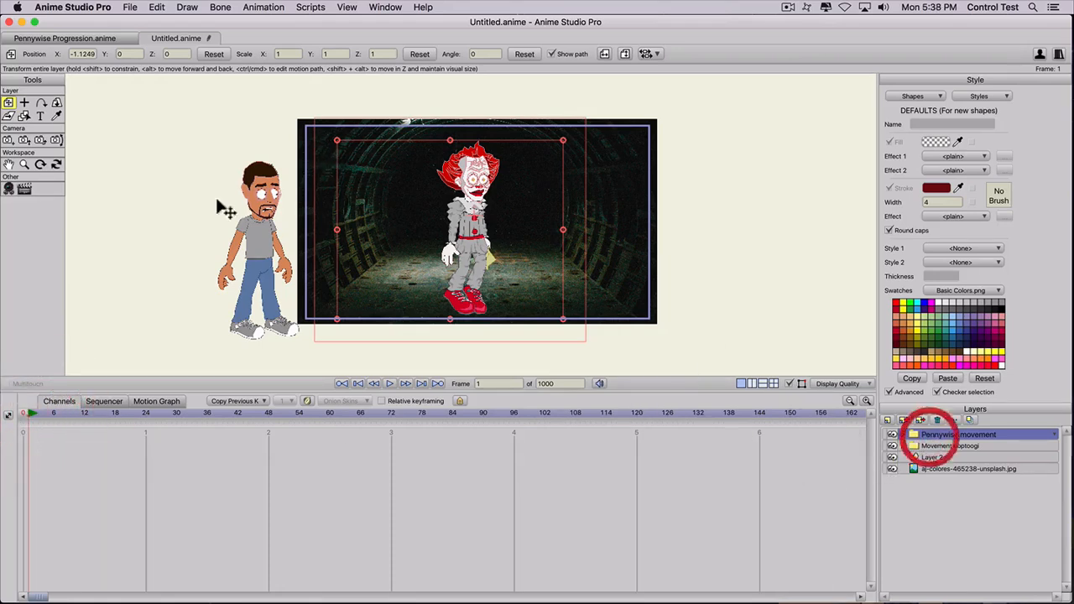
drag(338, 145, 391, 176)
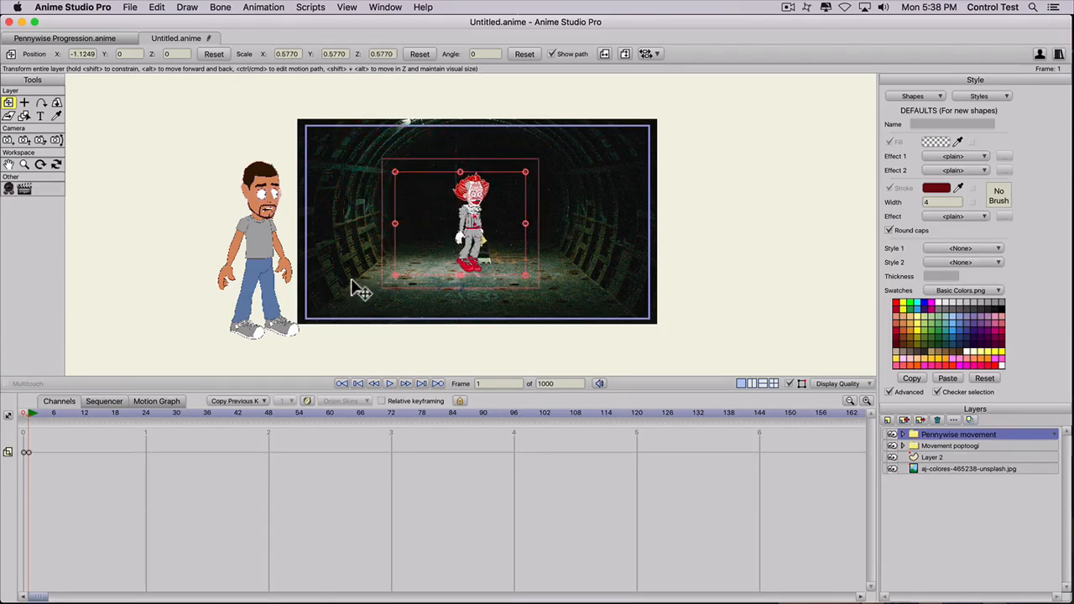
drag(496, 265, 486, 218)
Step: Scrub to frame 170 to check both characters, and move the Pennywise movement layer below Layer 2, directly above the background image
drag(50, 412, 6, 386)
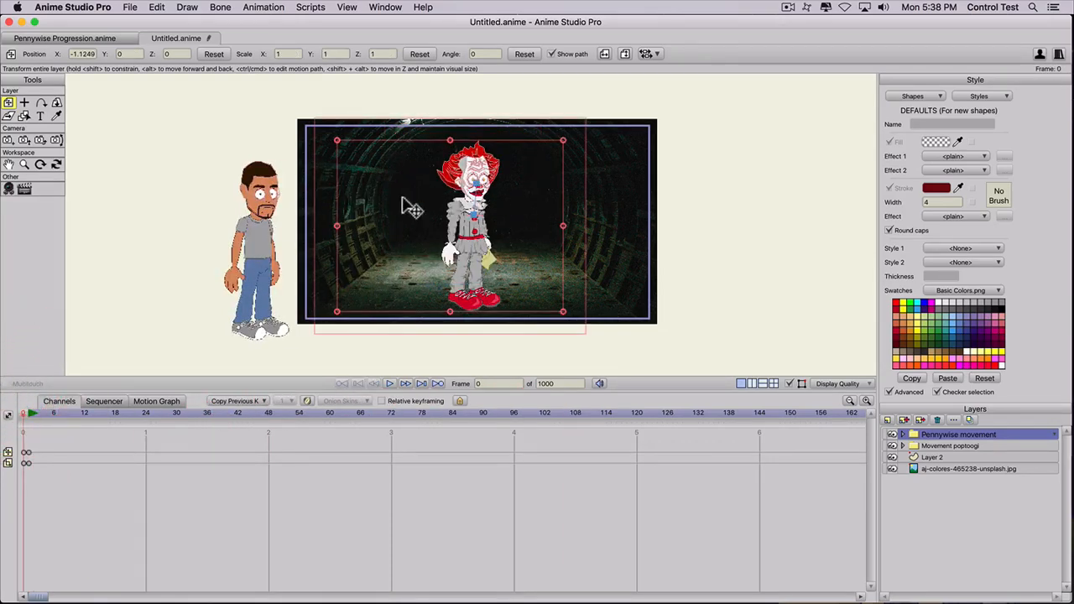
drag(68, 412, 869, 393)
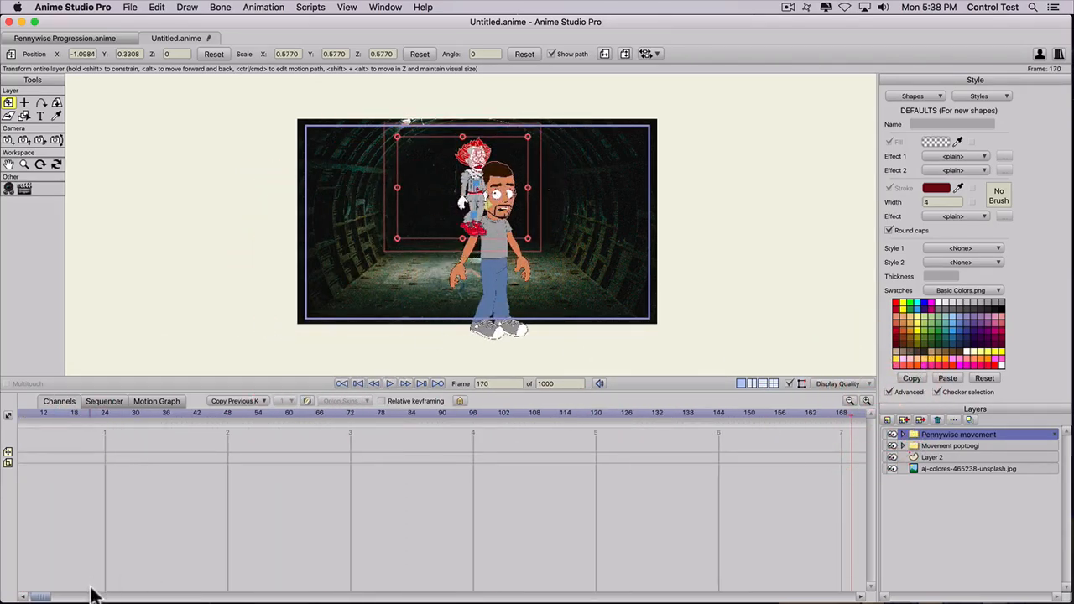
drag(45, 598, 39, 598)
drag(947, 432, 946, 463)
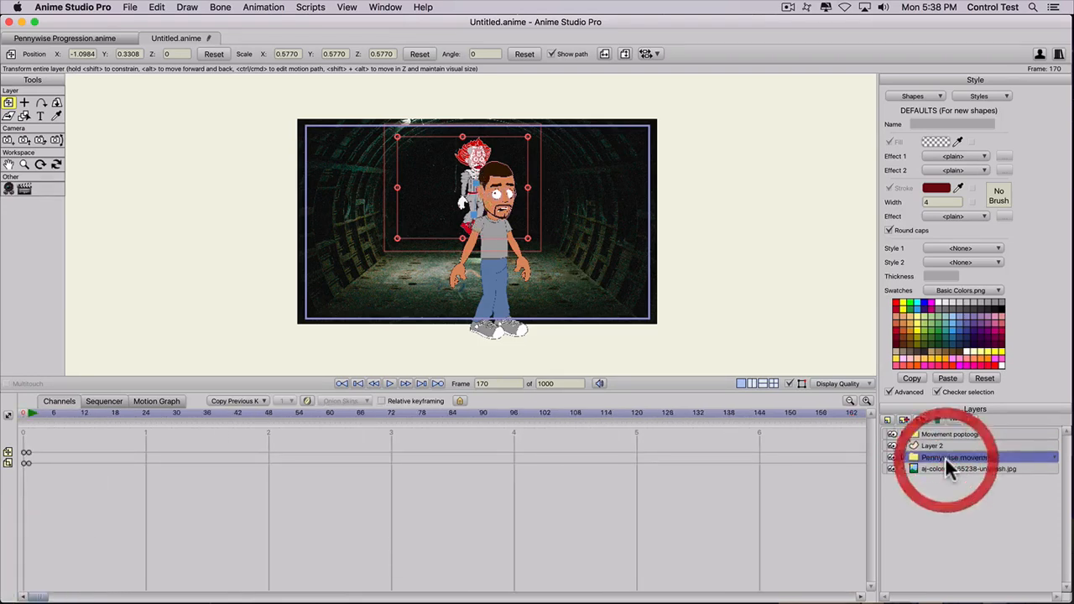
click(7, 417)
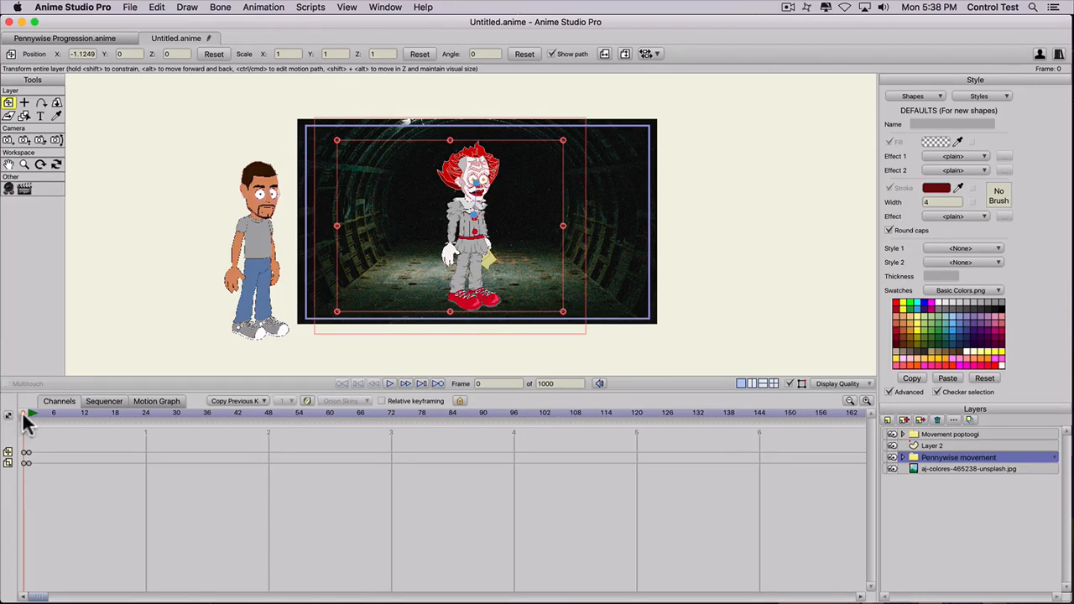
click(27, 416)
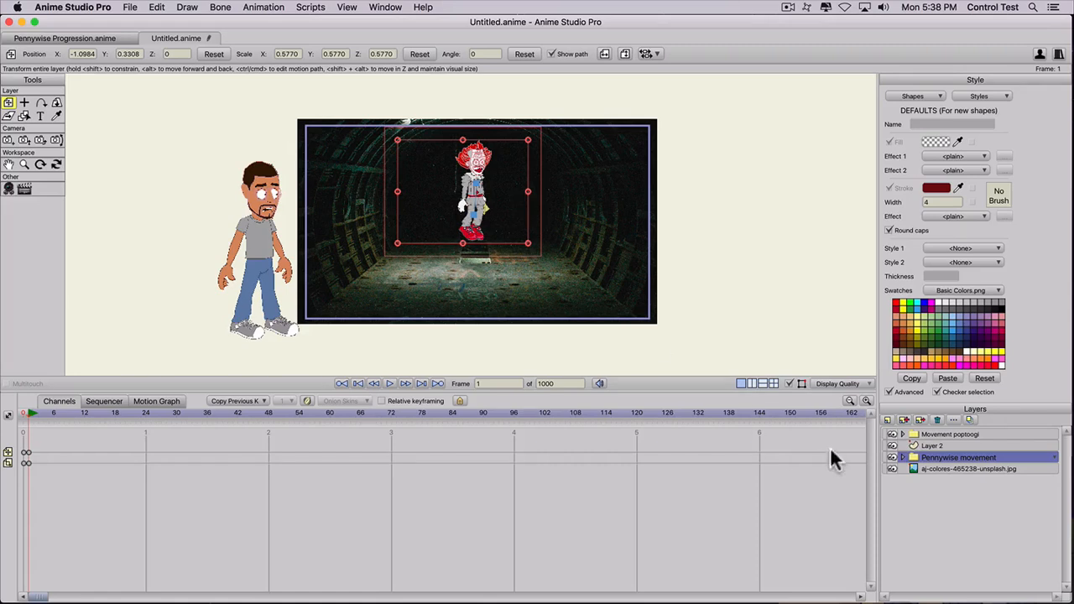
click(886, 419)
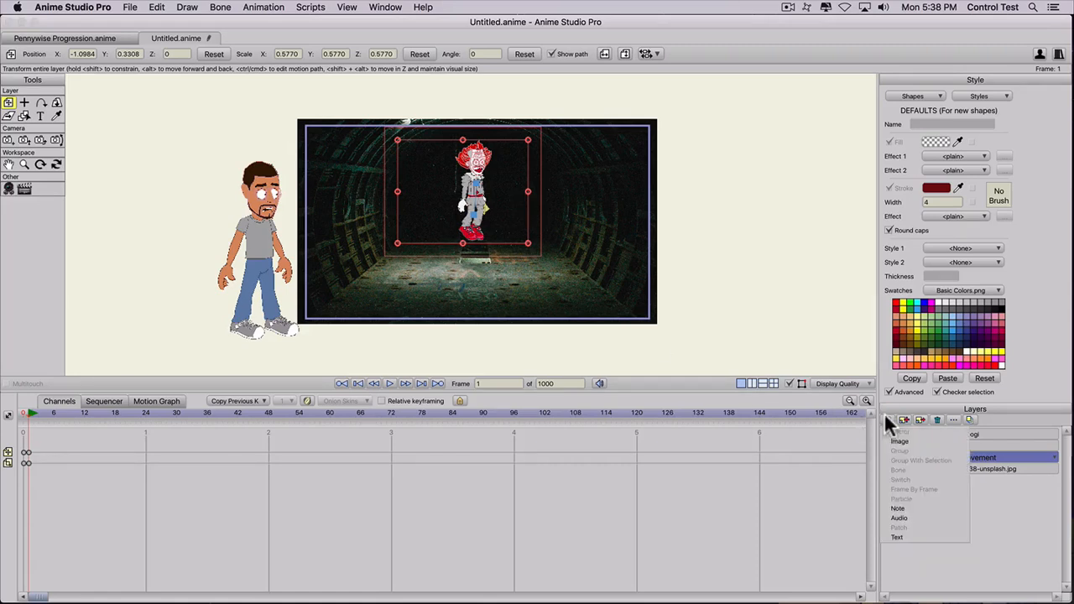
click(16, 417)
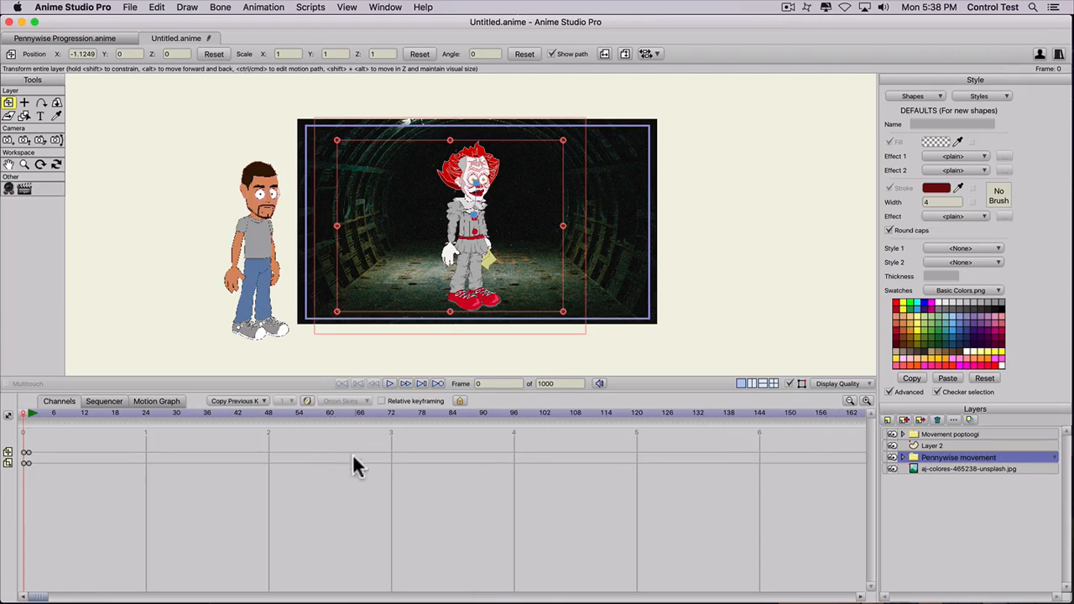
Step: At frame 1, allow animated layer effects for the Pennywise movement layer and set its opacity to 0%
click(27, 413)
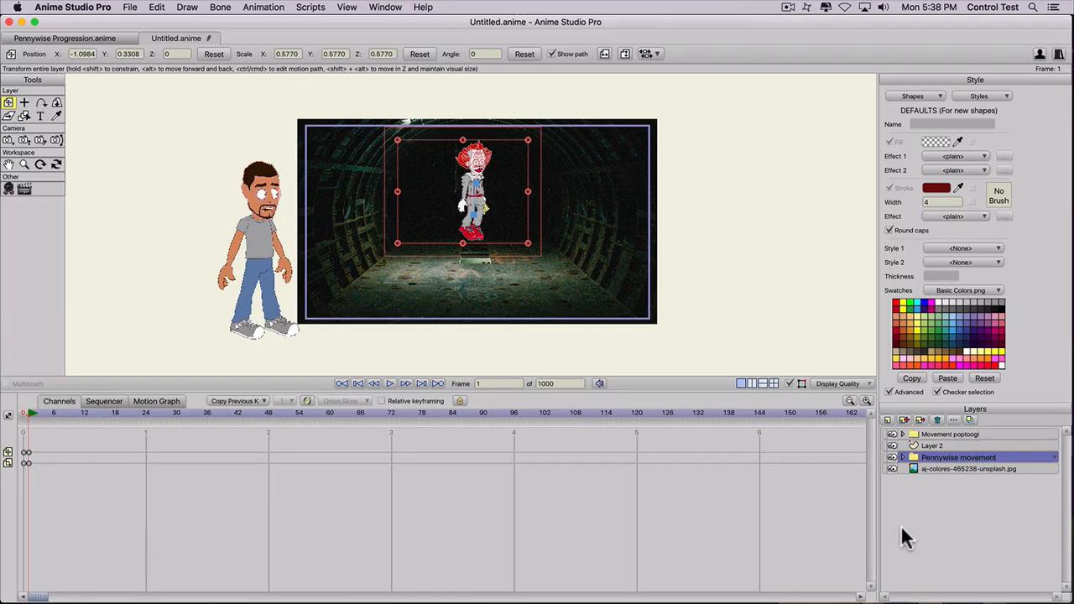
double_click(938, 455)
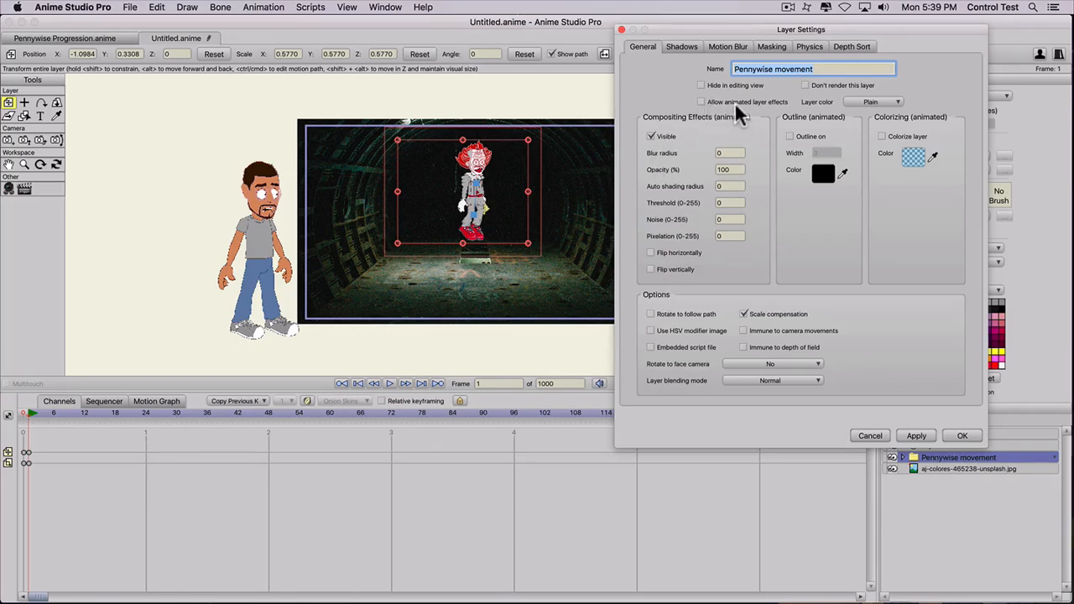
click(701, 102)
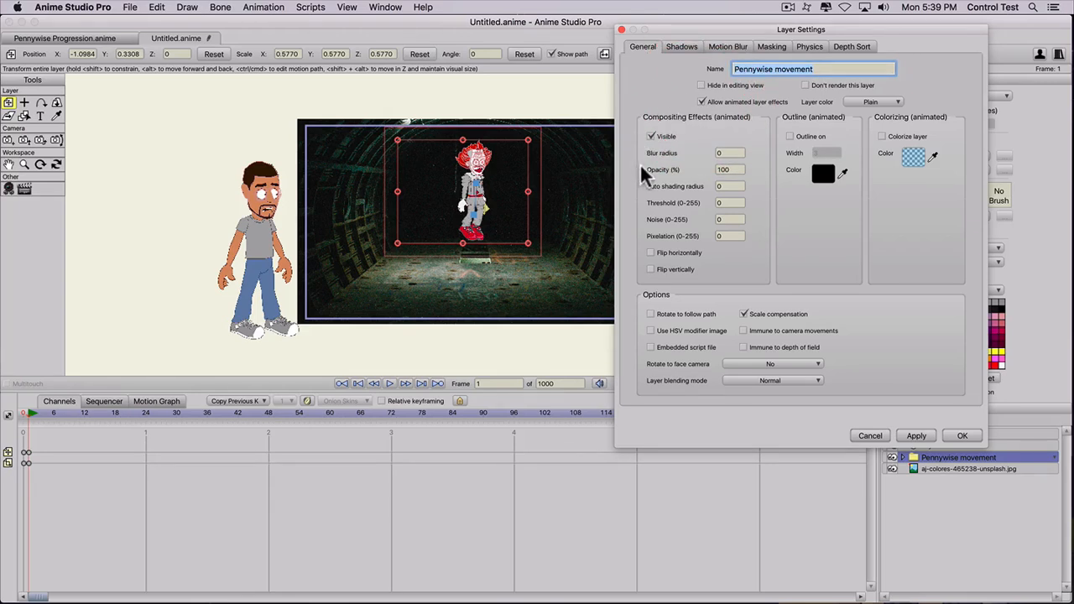
drag(733, 168, 659, 172)
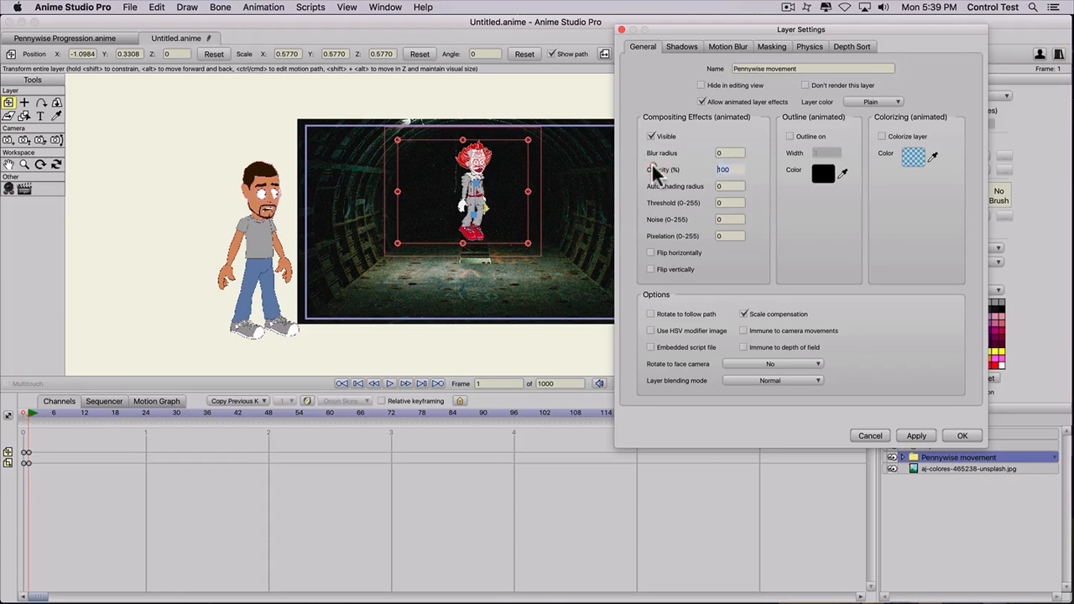
text(0)
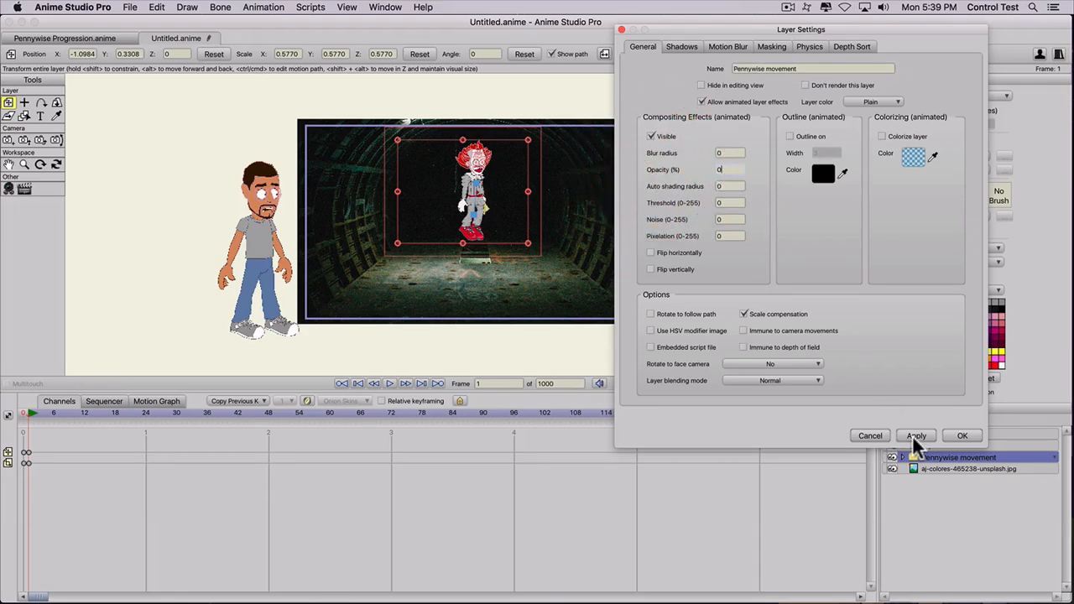
click(917, 436)
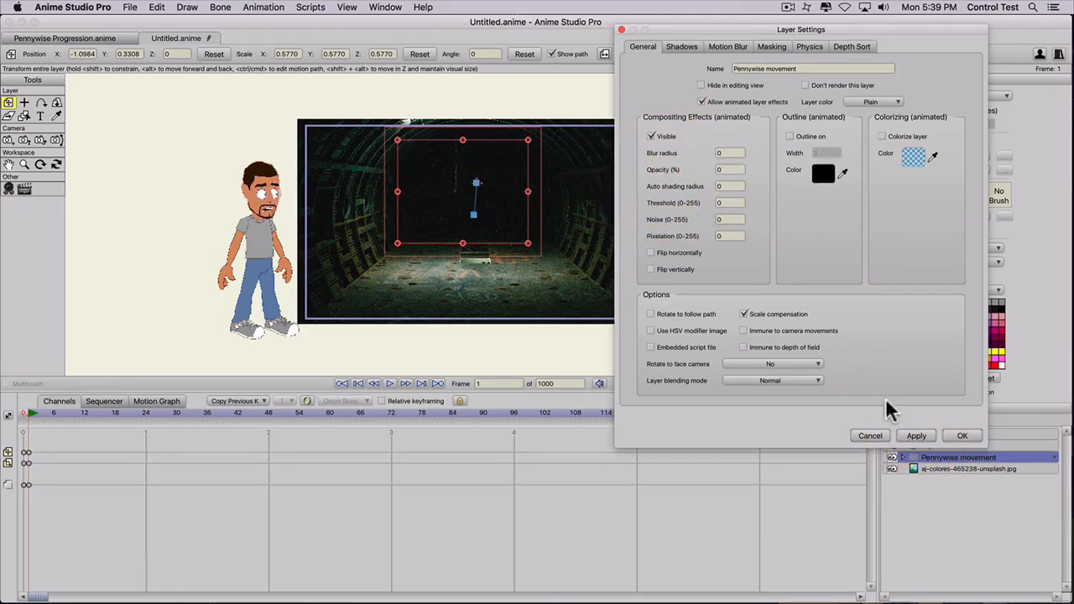
click(959, 435)
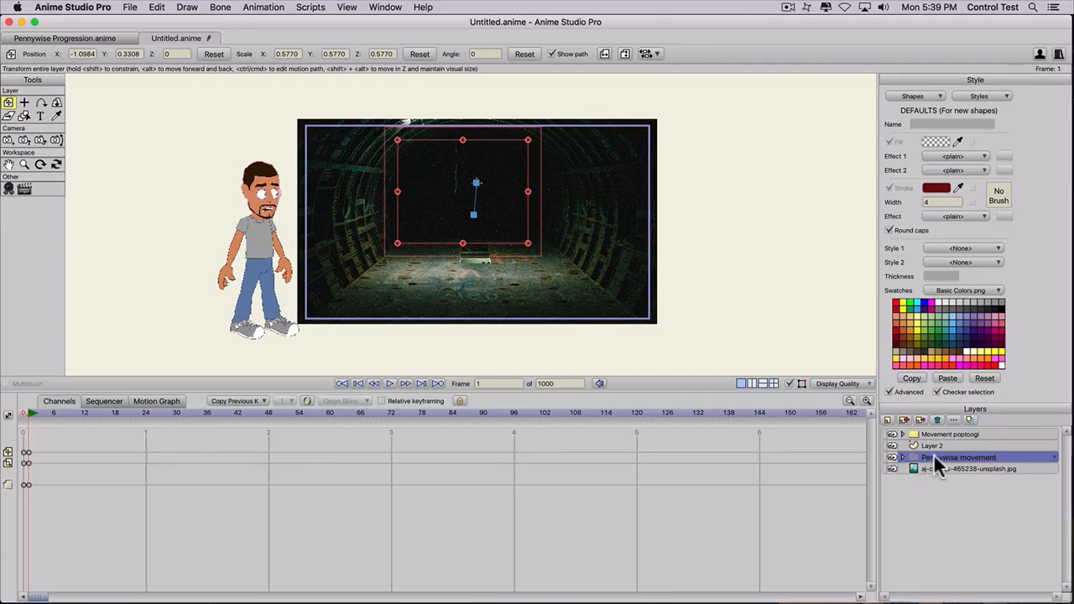
Step: Set the Pennywise movement layer's blur radius to 8 at frame 1
double_click(935, 458)
click(729, 153)
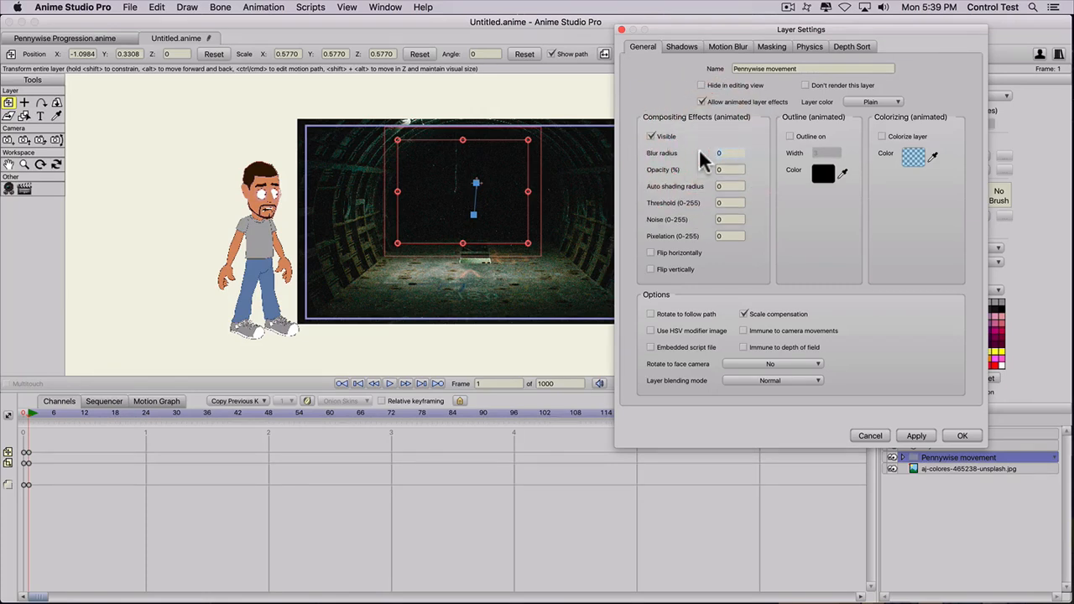
text(8)
click(917, 437)
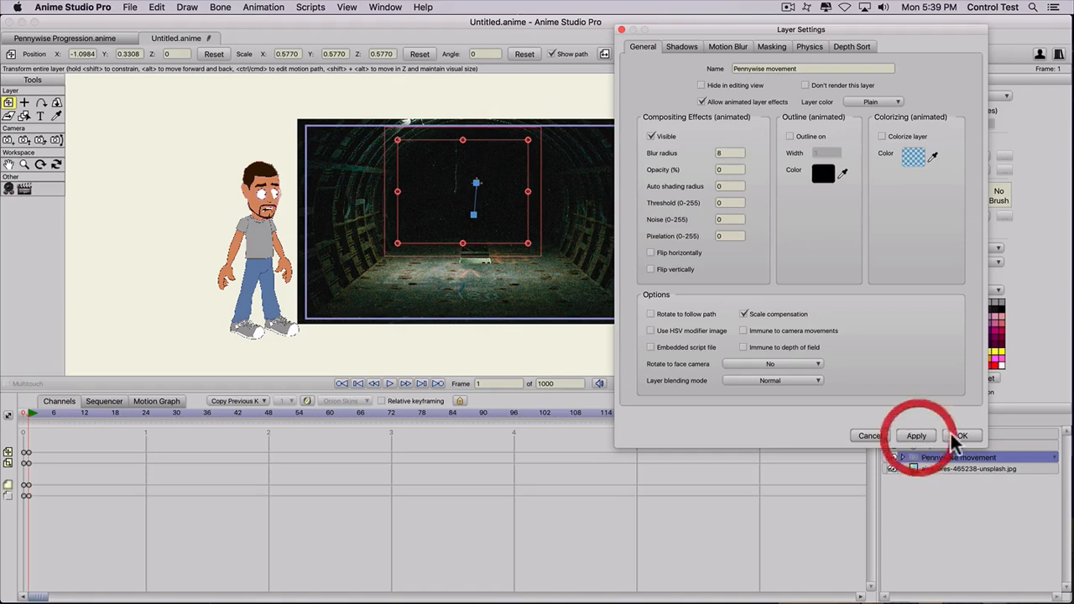
click(960, 437)
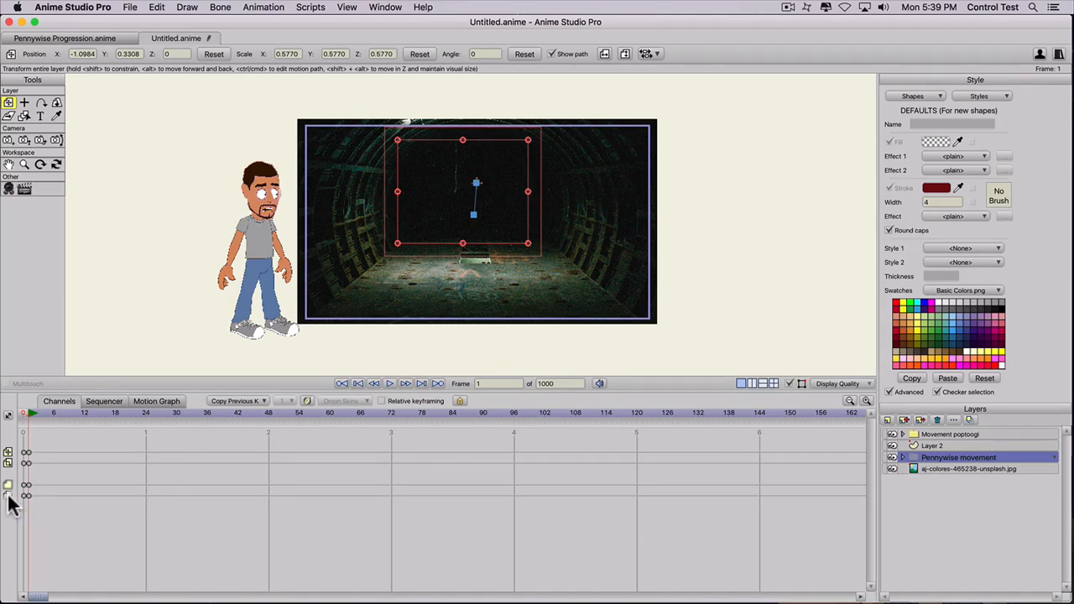
Step: Allow animated layer effects on the tunnel background image, set its blur radius to 8 and render frame 1 to check it
click(939, 469)
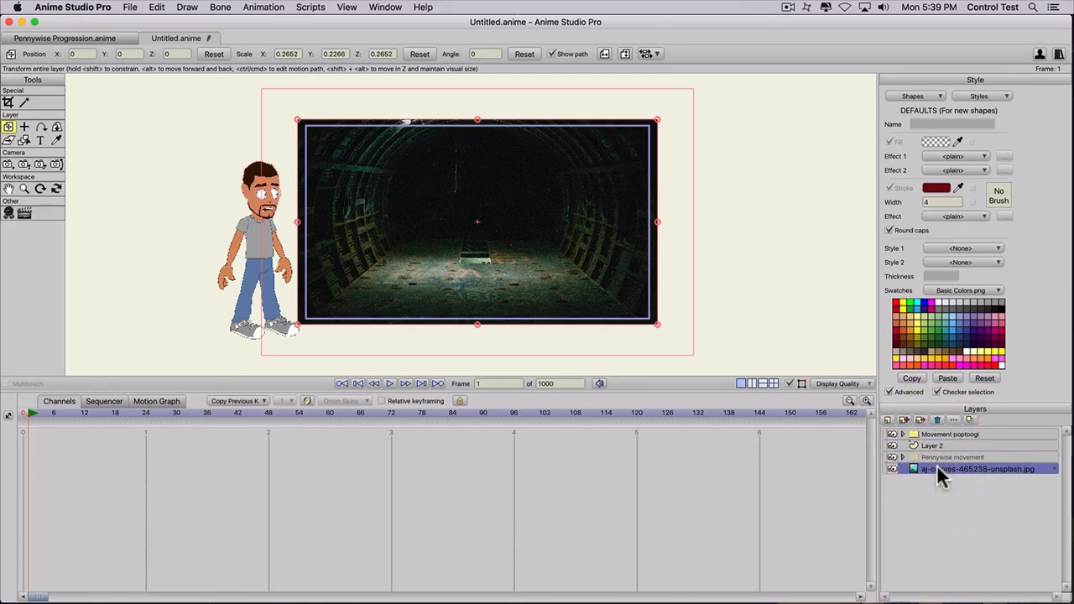
double_click(937, 469)
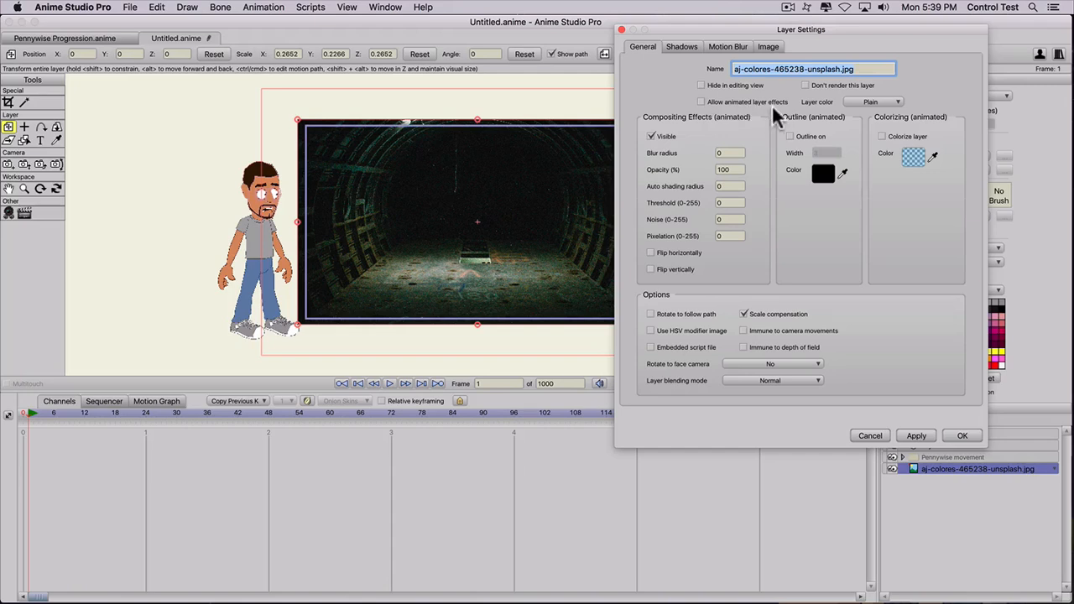
click(701, 102)
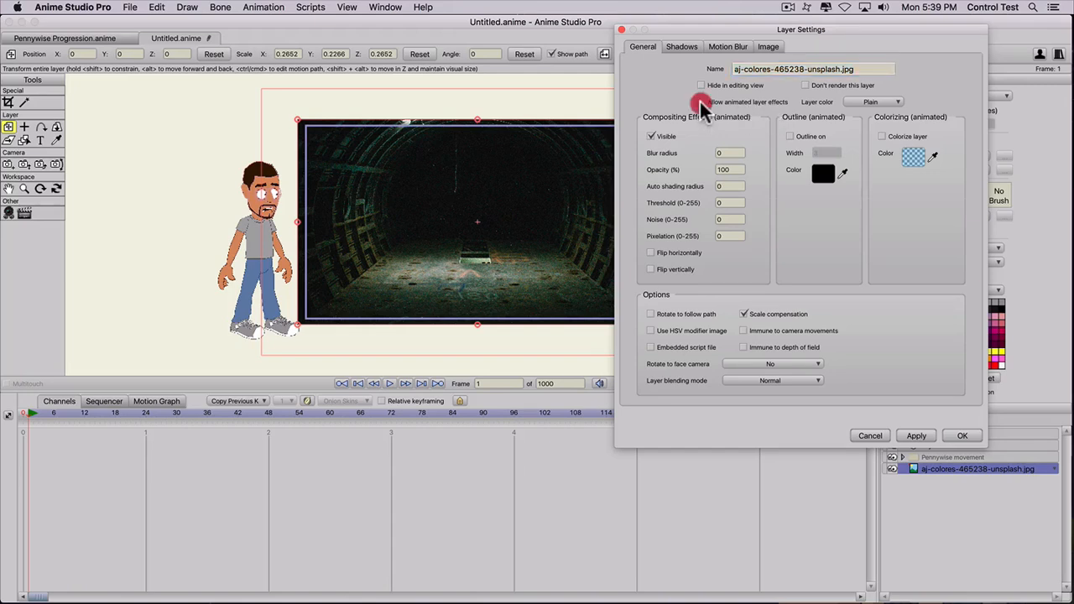
click(724, 153)
click(684, 156)
text(8)
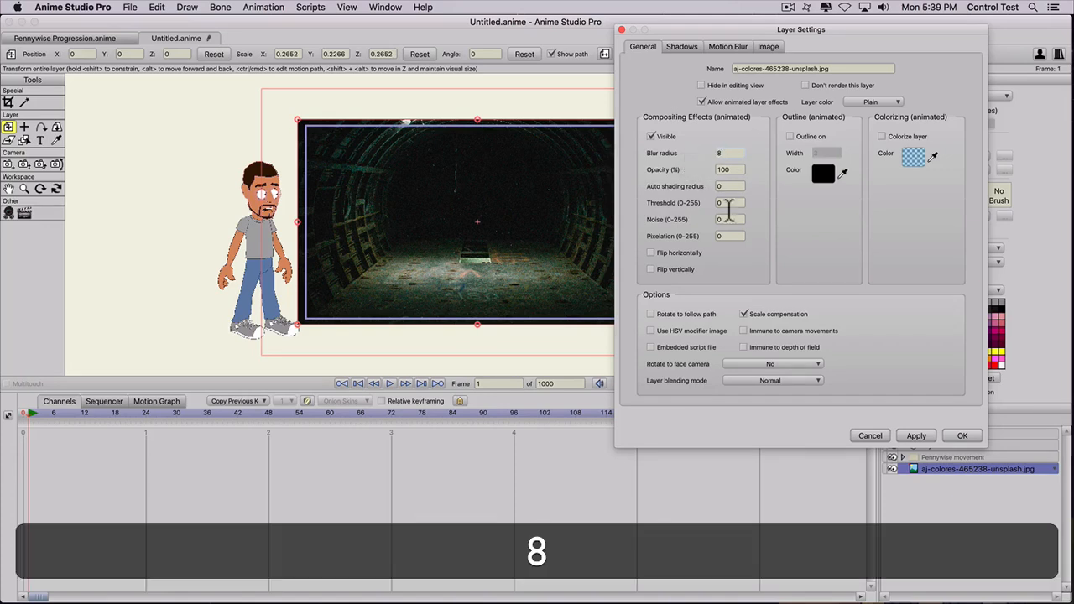
click(960, 436)
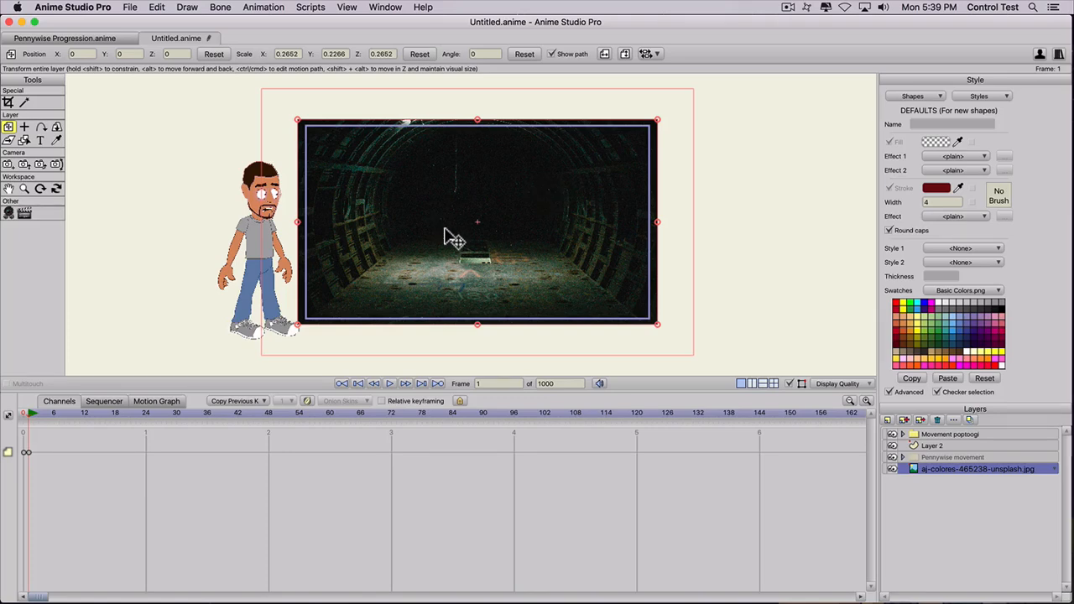
key(super+r)
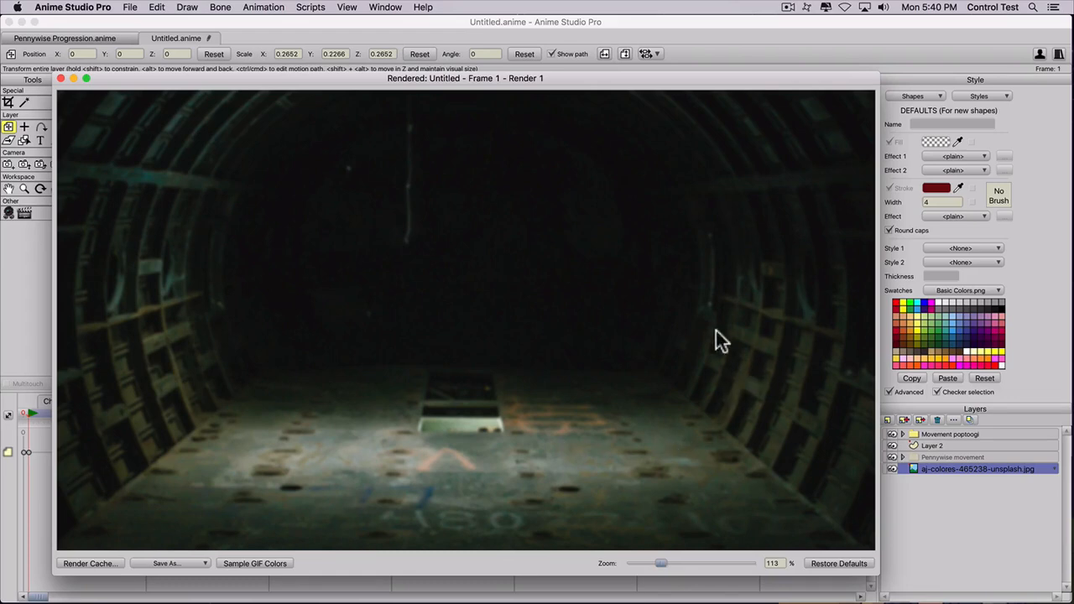
click(60, 78)
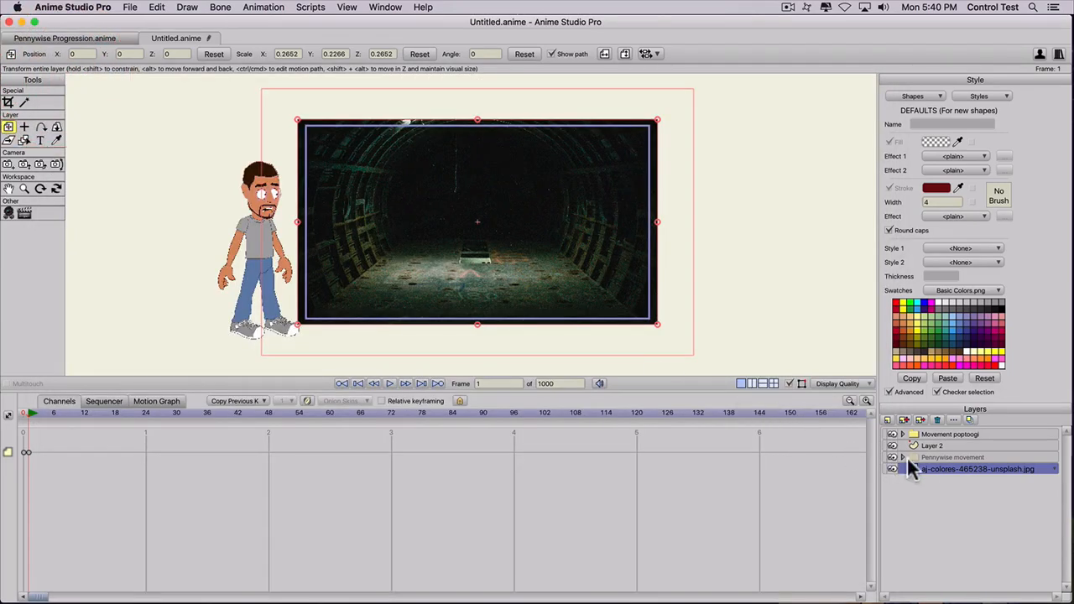
Step: Raise the background image's blur radius to 15 and render frame 1 to check the blur
double_click(932, 470)
click(724, 154)
double_click(703, 153)
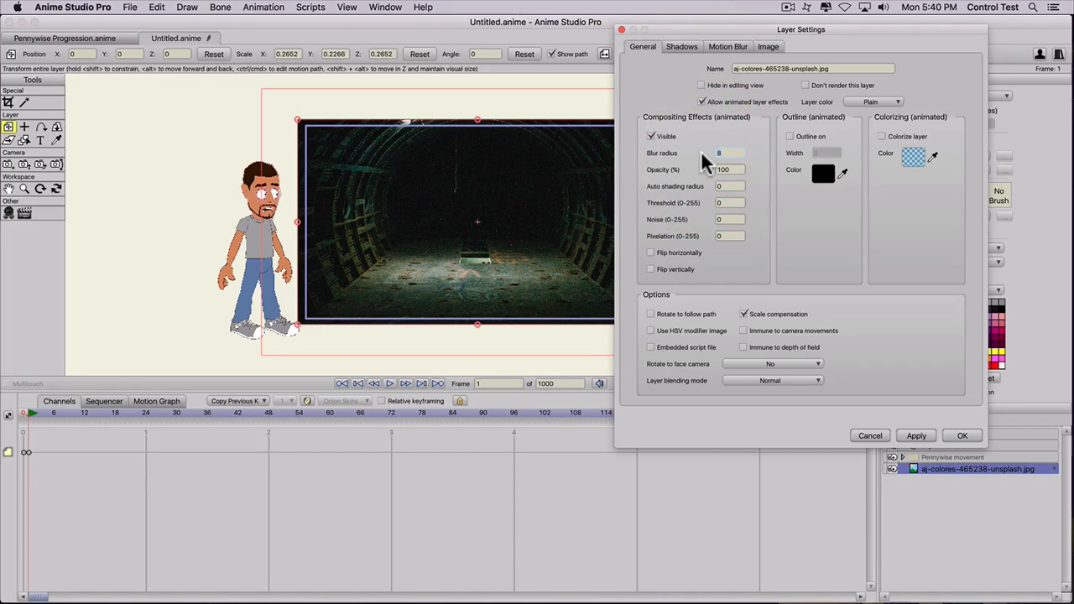
text(15)
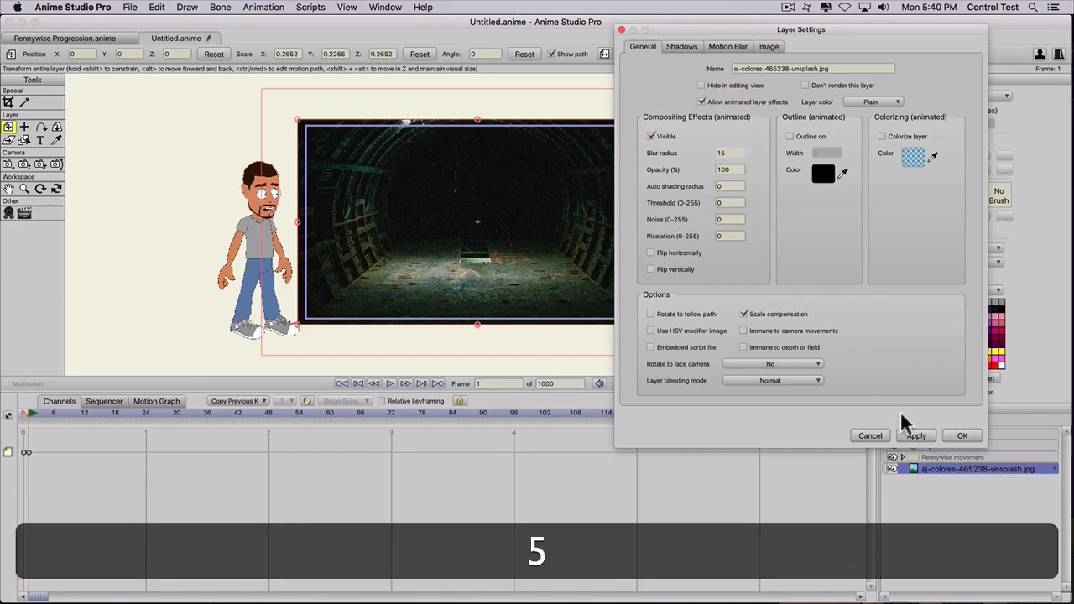
click(917, 435)
click(962, 436)
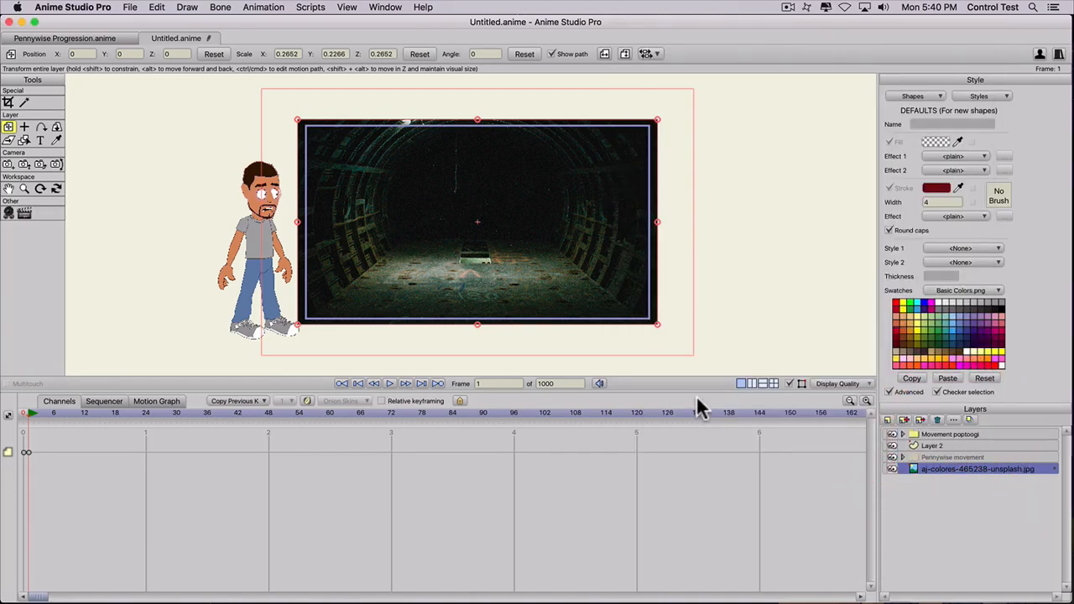
key(super+r)
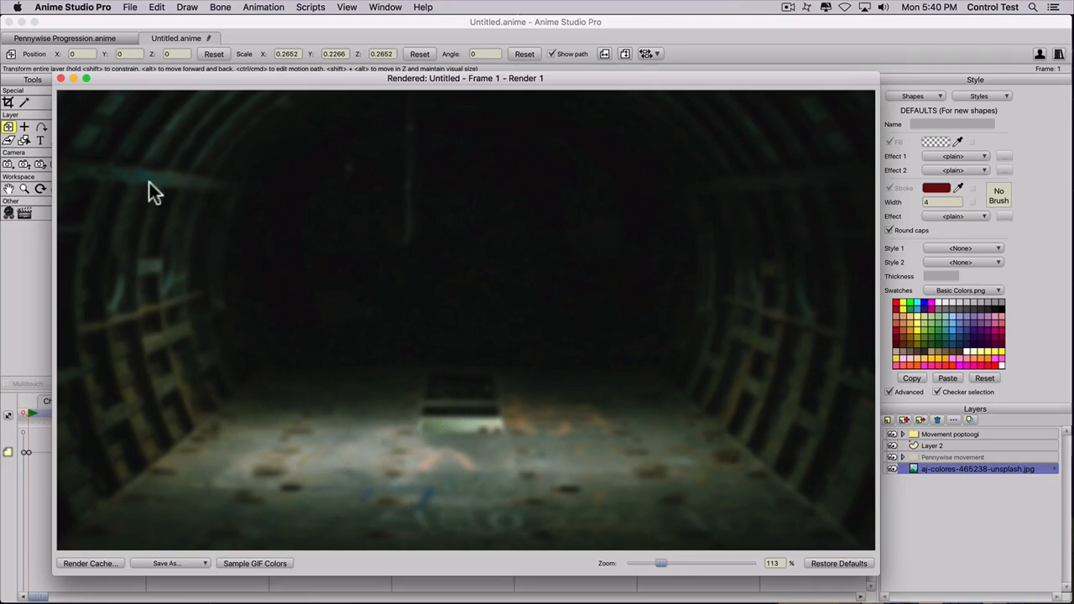
click(61, 78)
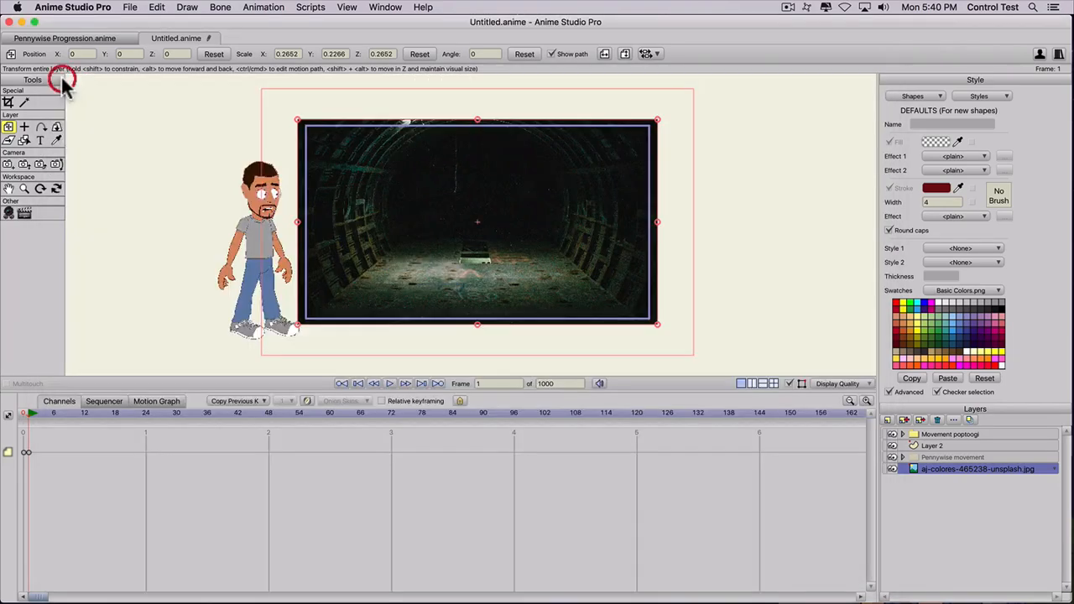
Step: Try a blur radius of 40 on the background image and preview it with a render of frame 1
double_click(936, 469)
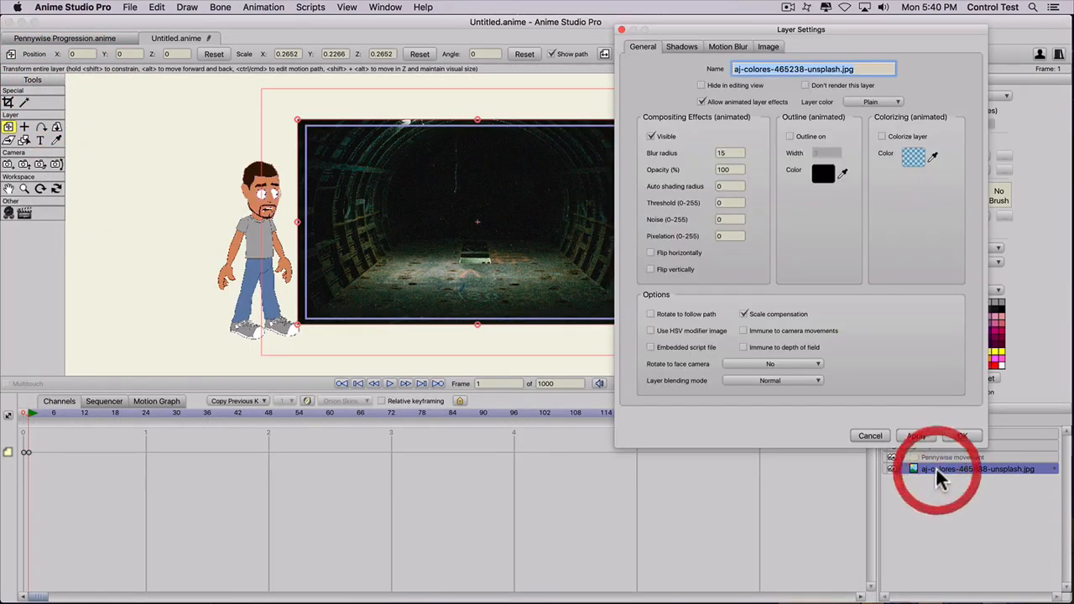
click(655, 153)
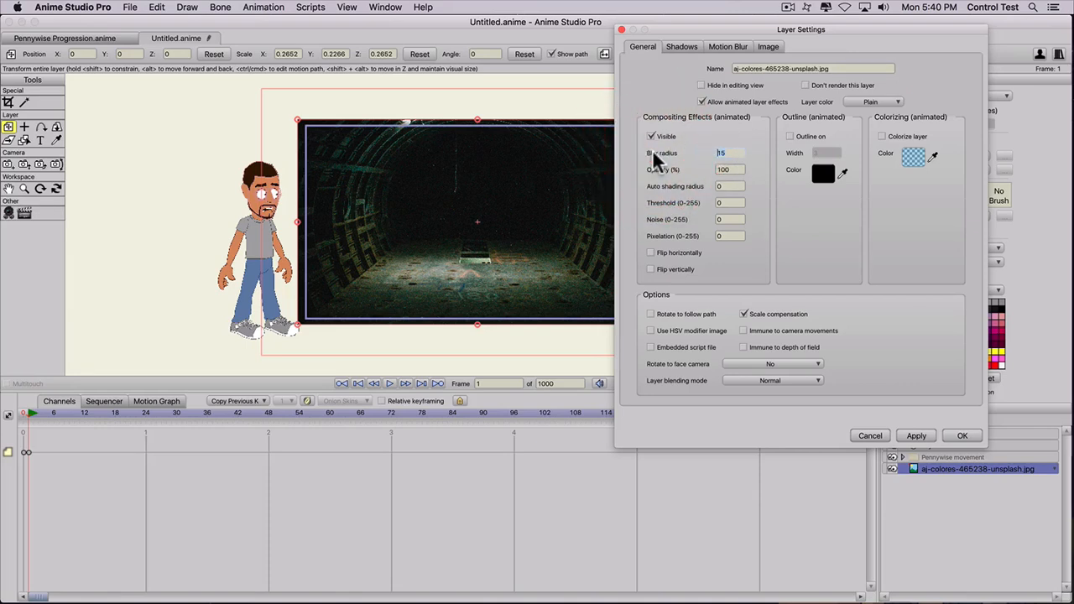
text(40)
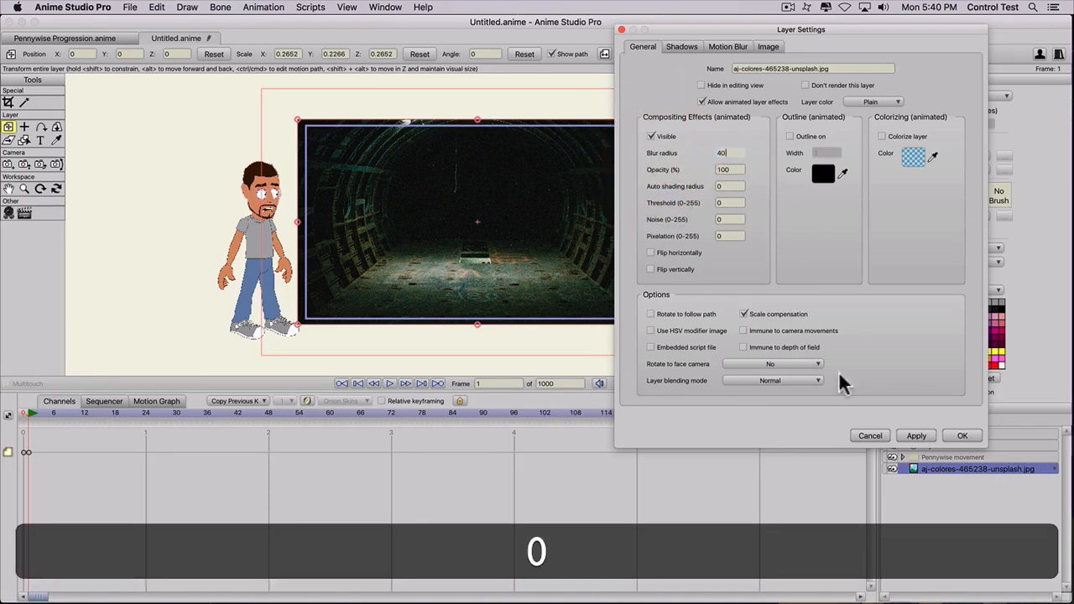
click(916, 436)
click(961, 436)
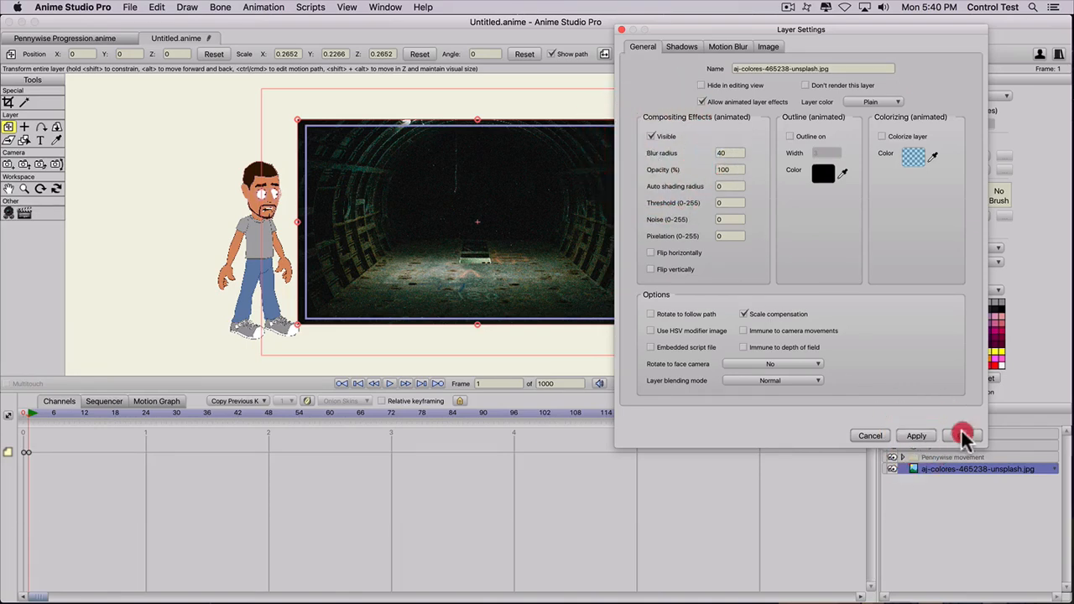
key(super+r)
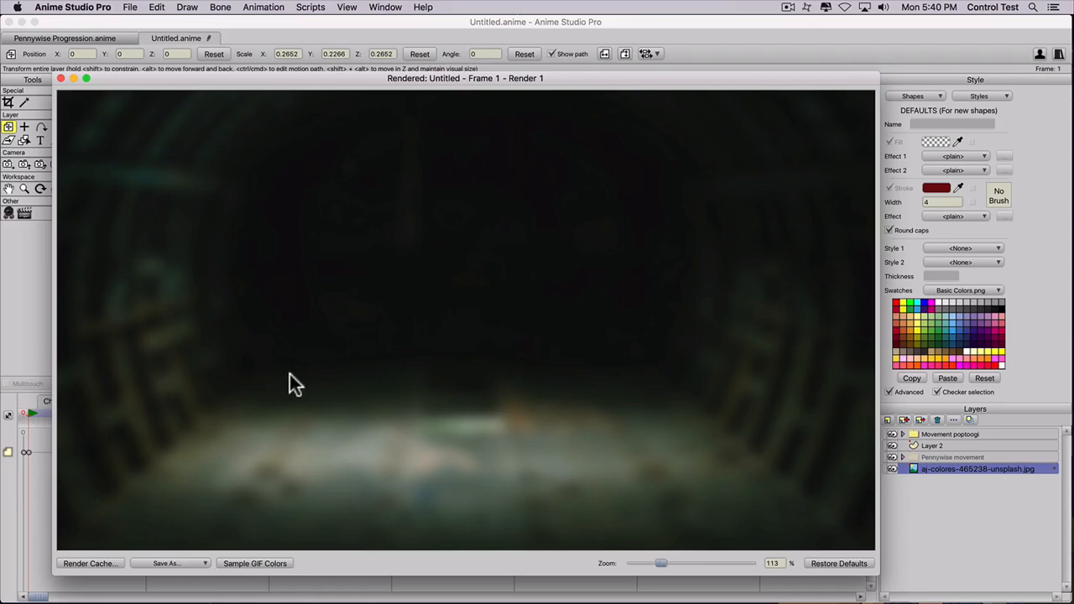
click(61, 78)
Step: Set the background image's blur radius to 30
click(952, 466)
double_click(952, 468)
key(Tab)
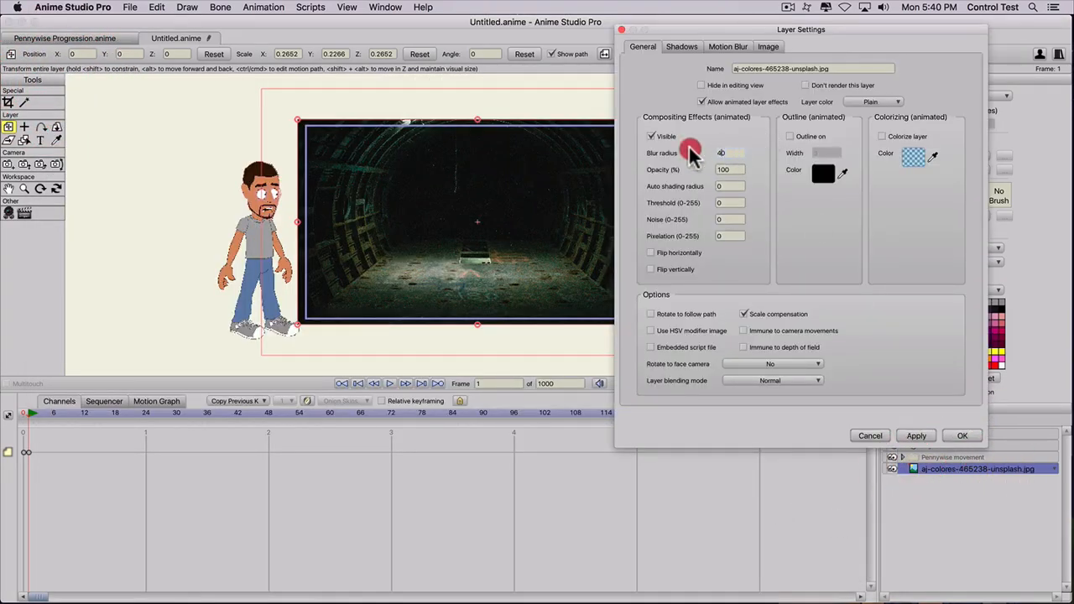
text(30)
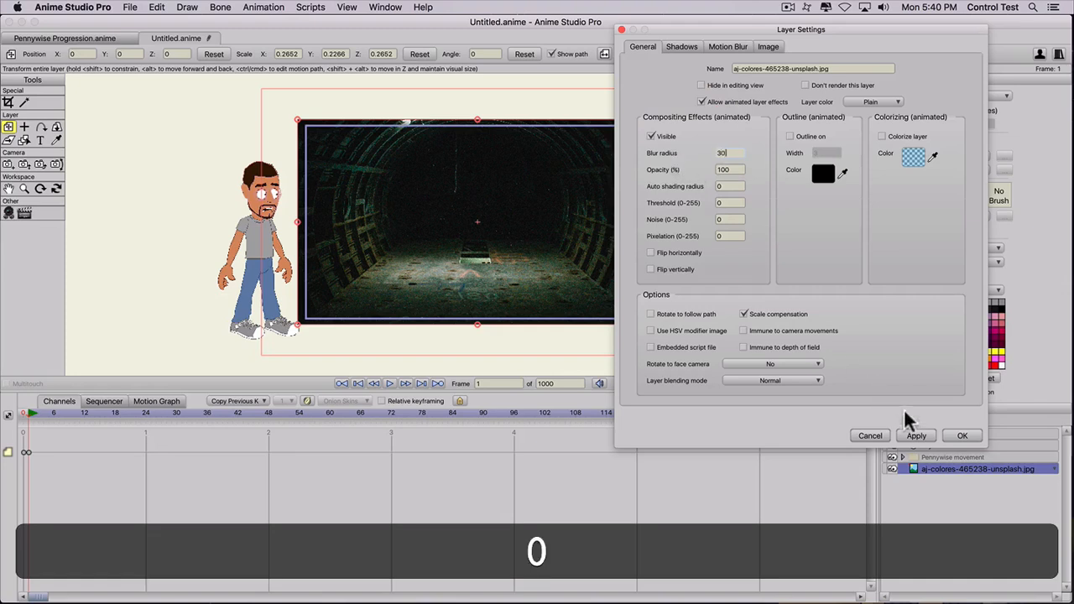
click(920, 439)
click(961, 436)
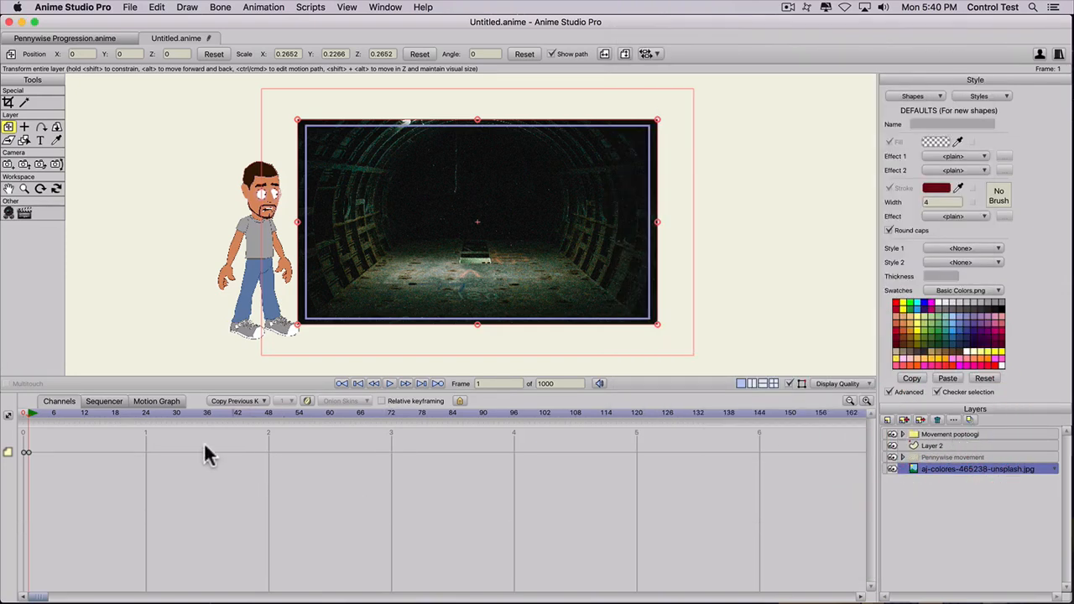
Step: At frame 159, set the Pennywise movement layer's opacity to 1% and render the frame to check the result
drag(32, 415, 624, 421)
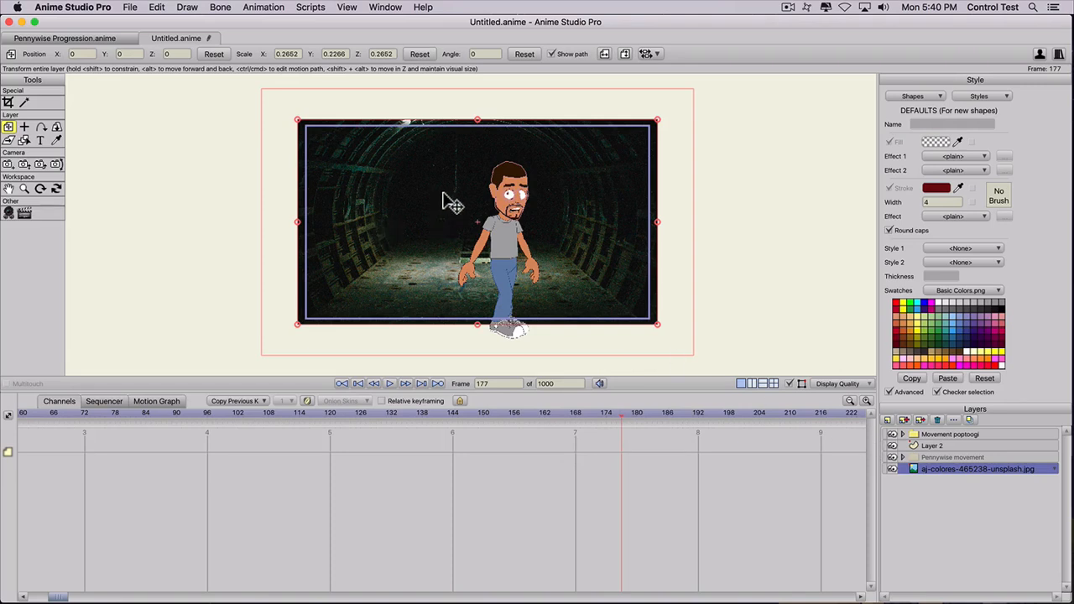
click(465, 411)
drag(466, 413, 529, 413)
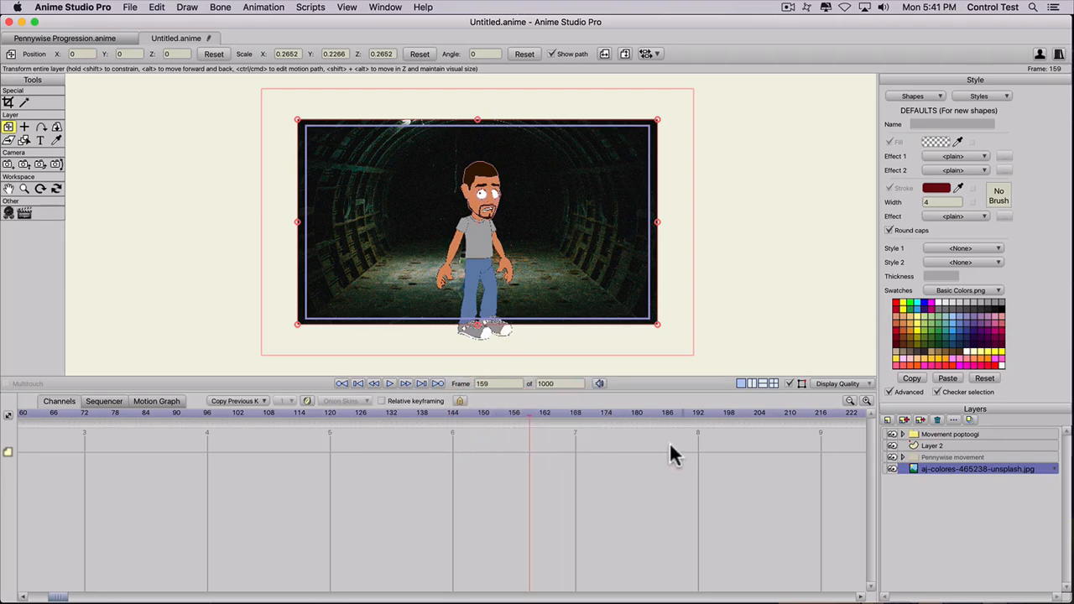
double_click(980, 459)
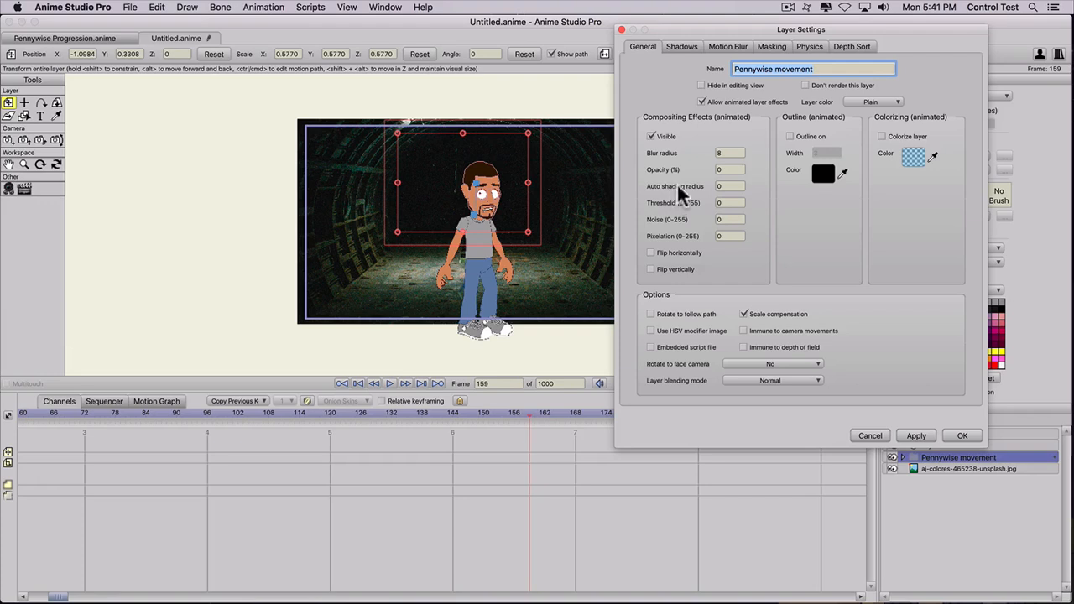
click(721, 170)
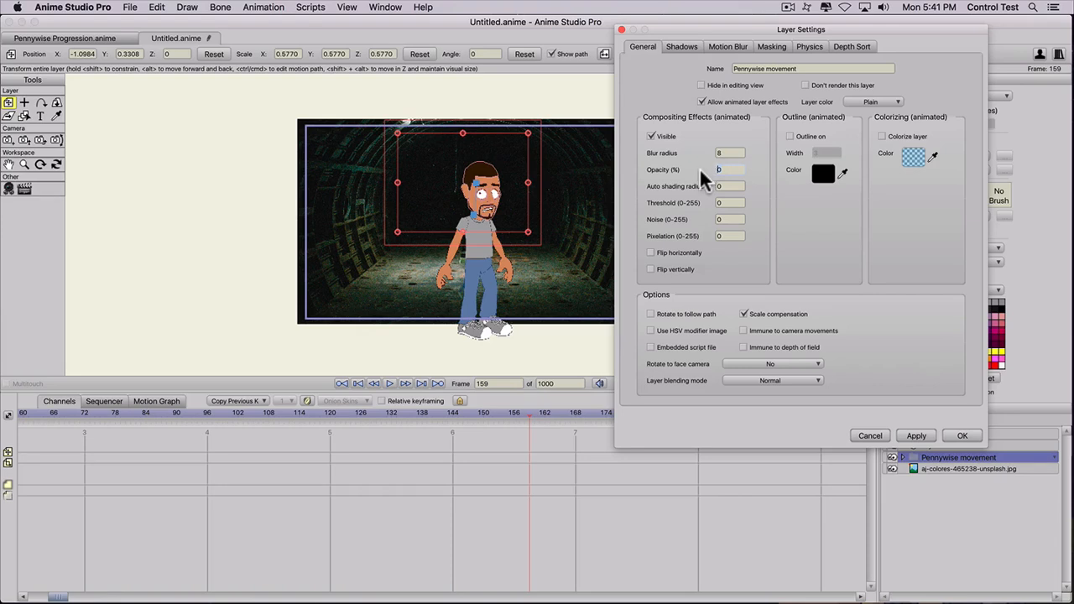
text(1)
click(918, 437)
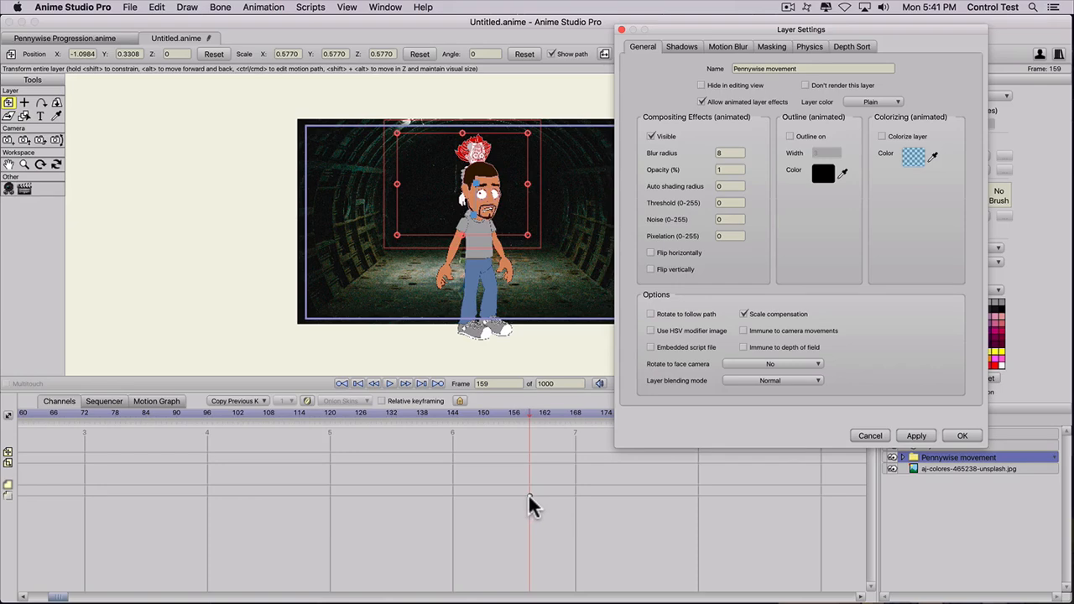
key(super+r)
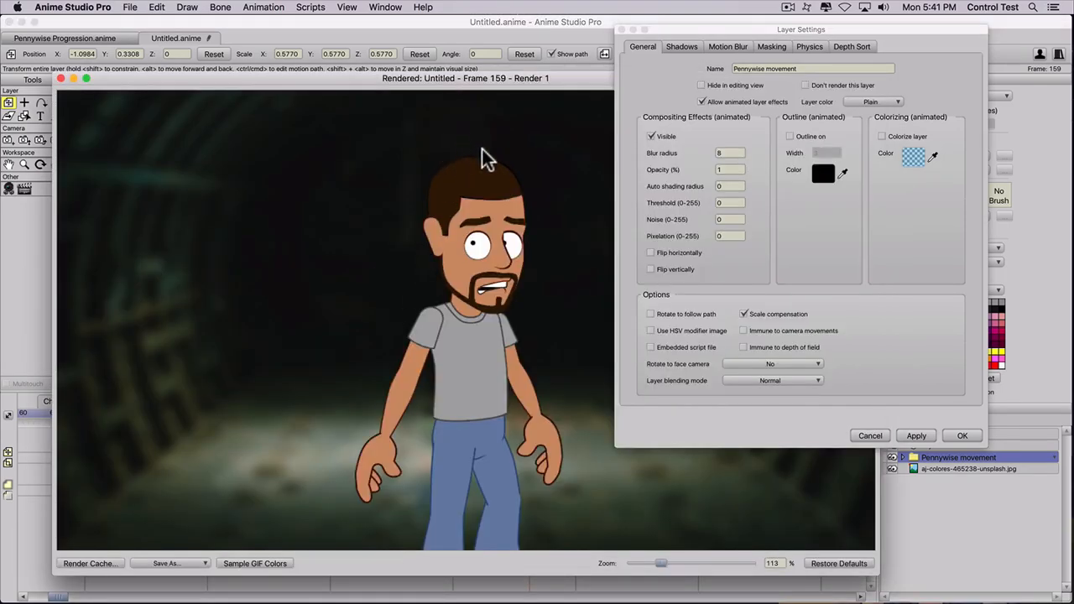
click(620, 30)
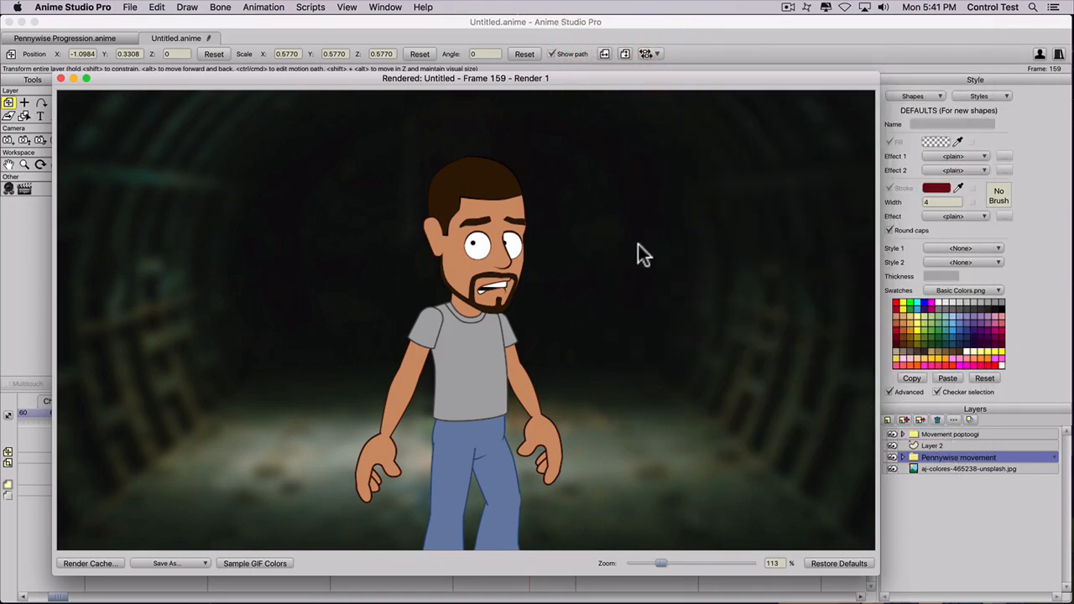
click(61, 78)
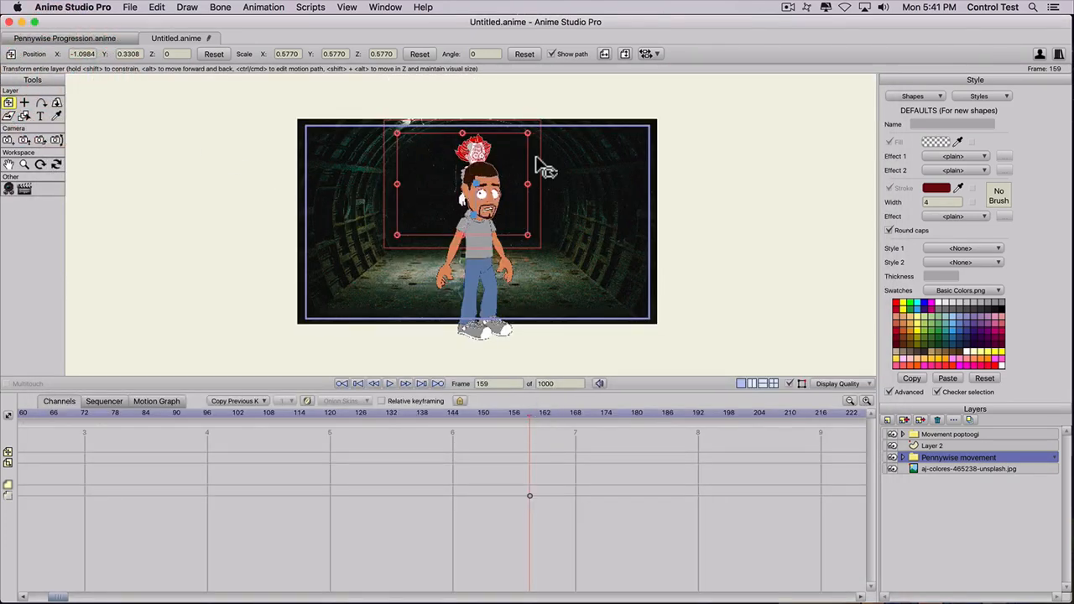
Step: At frame 186, set the Pennywise movement layer's opacity to 90%, and scrub through the fade-in up to frame 190
drag(564, 413, 669, 419)
click(667, 412)
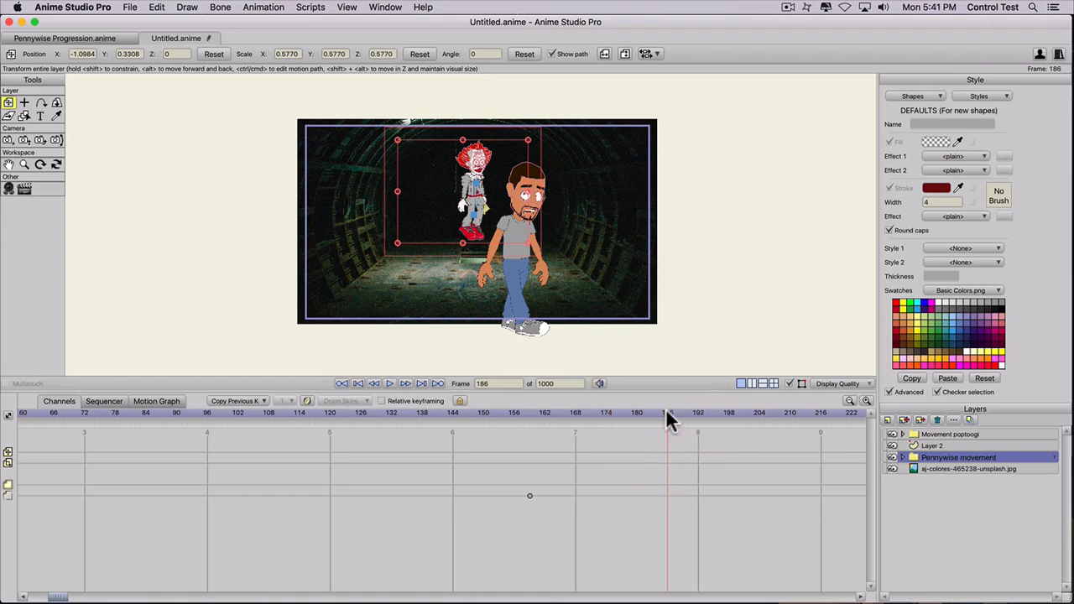
double_click(951, 457)
click(685, 172)
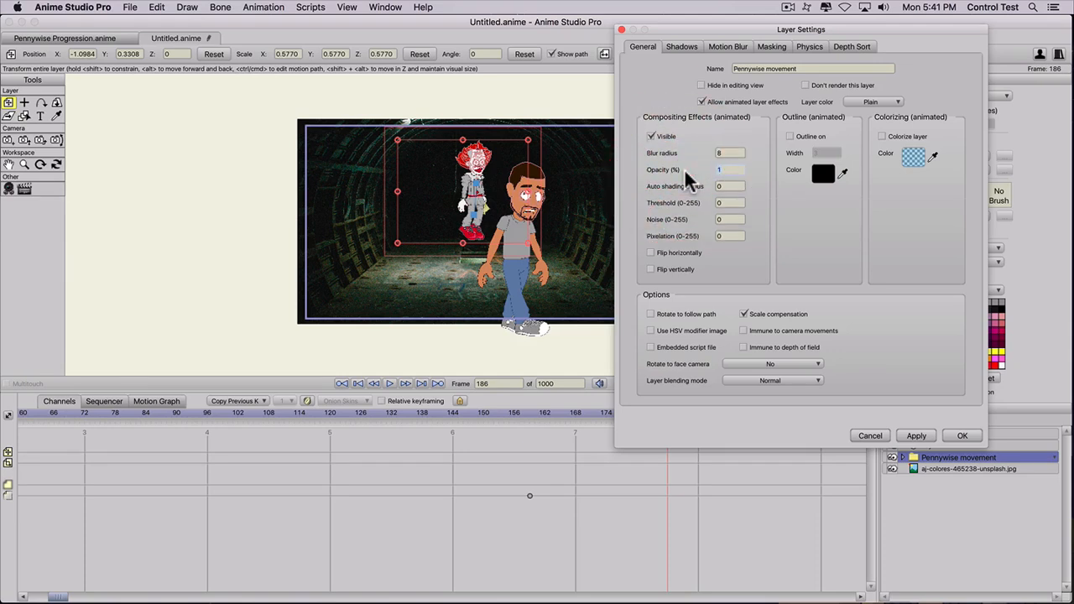
text(90)
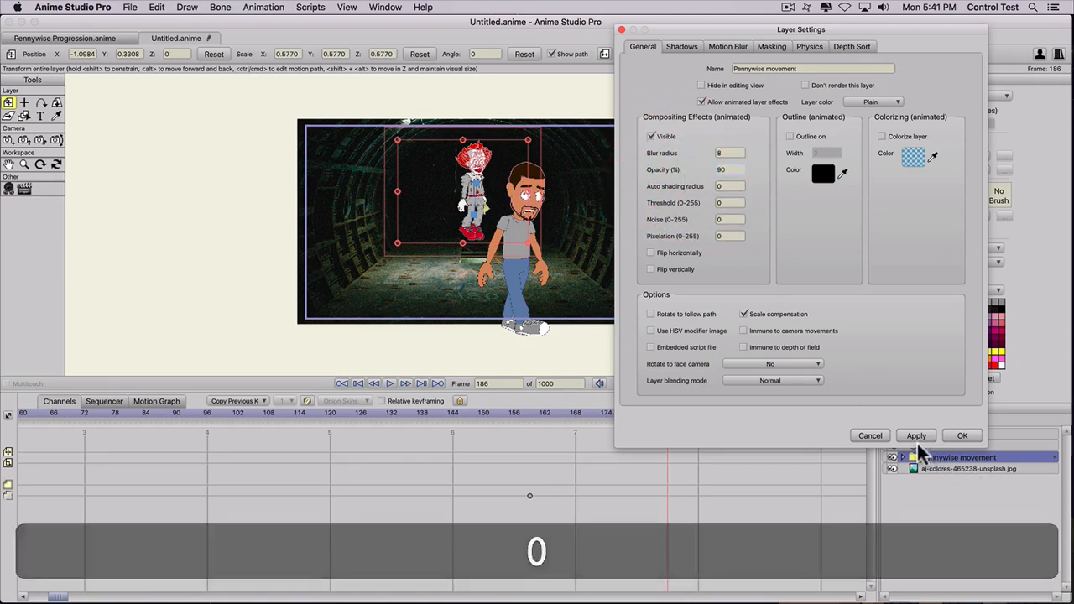
click(959, 435)
drag(522, 410, 688, 439)
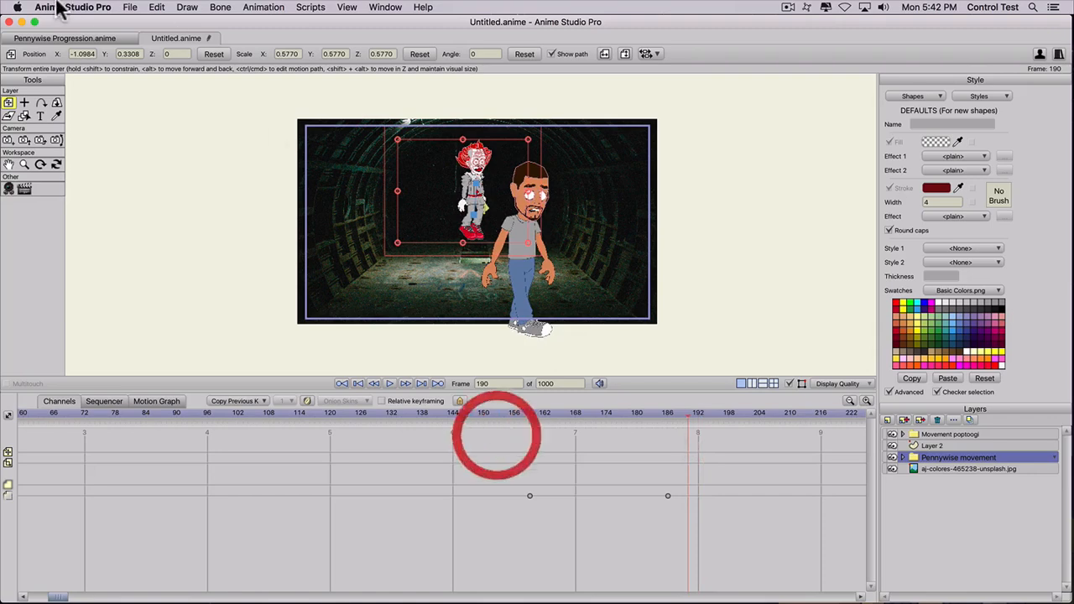
Step: Set up an MP4 export of frames 150 to 195, rendered at half dimensions
click(131, 9)
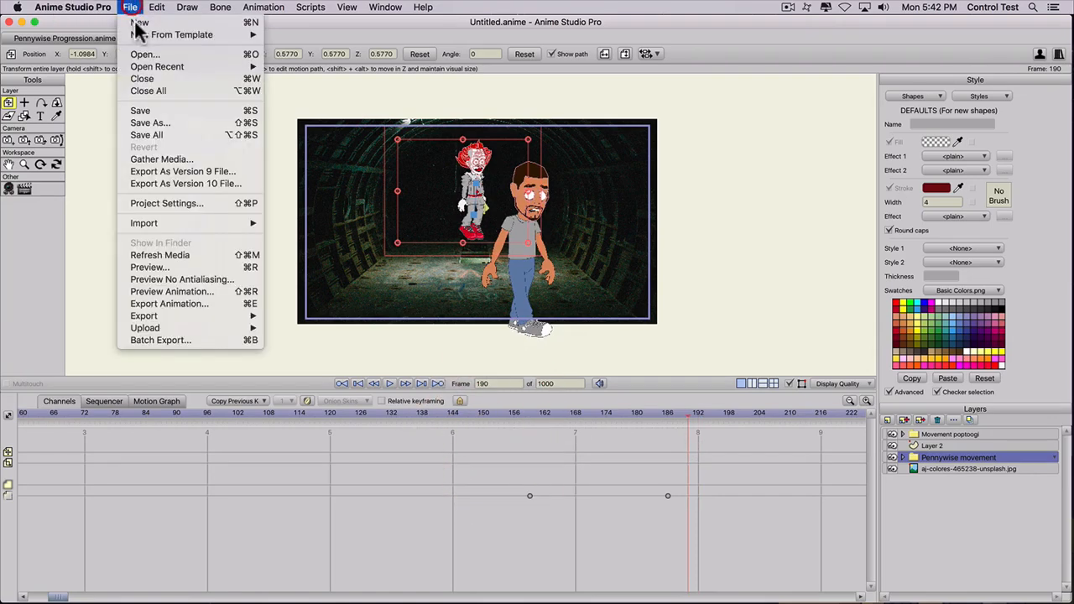
click(167, 302)
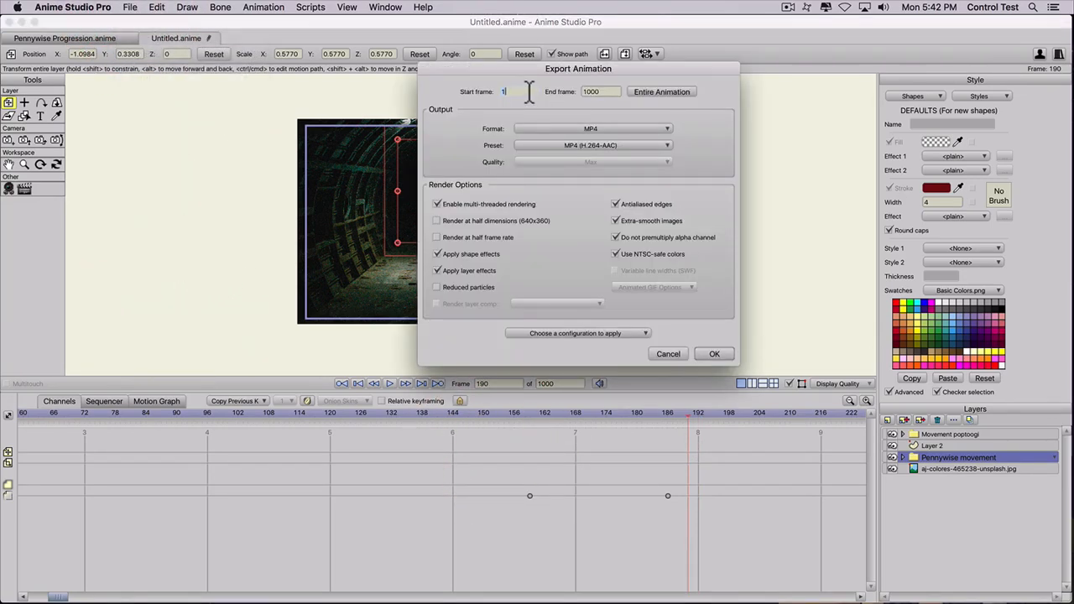
click(474, 93)
text(5)
click(466, 92)
text(150)
click(591, 92)
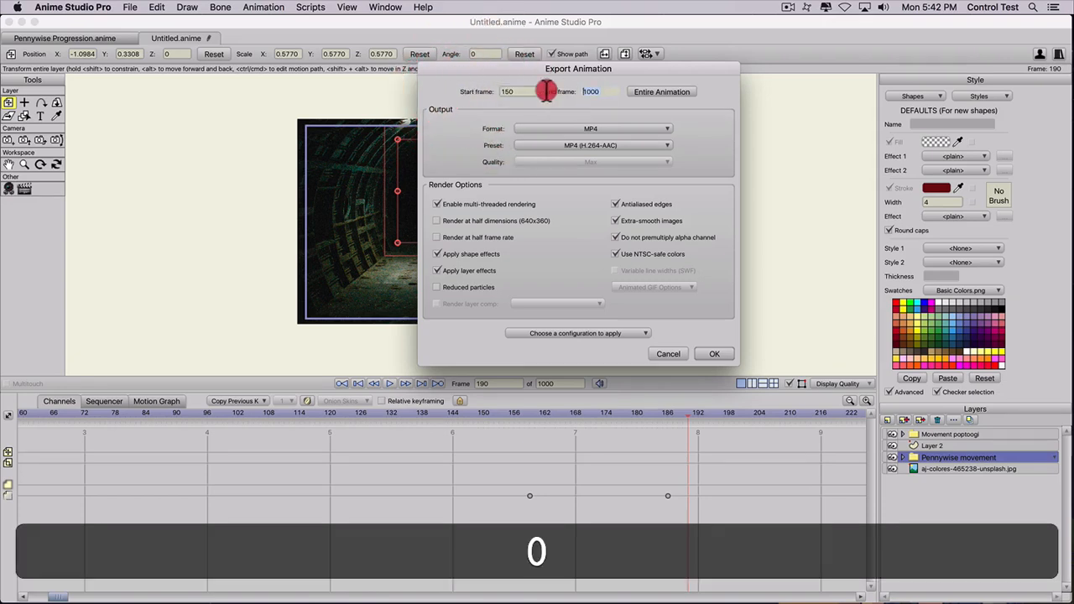
text(1)
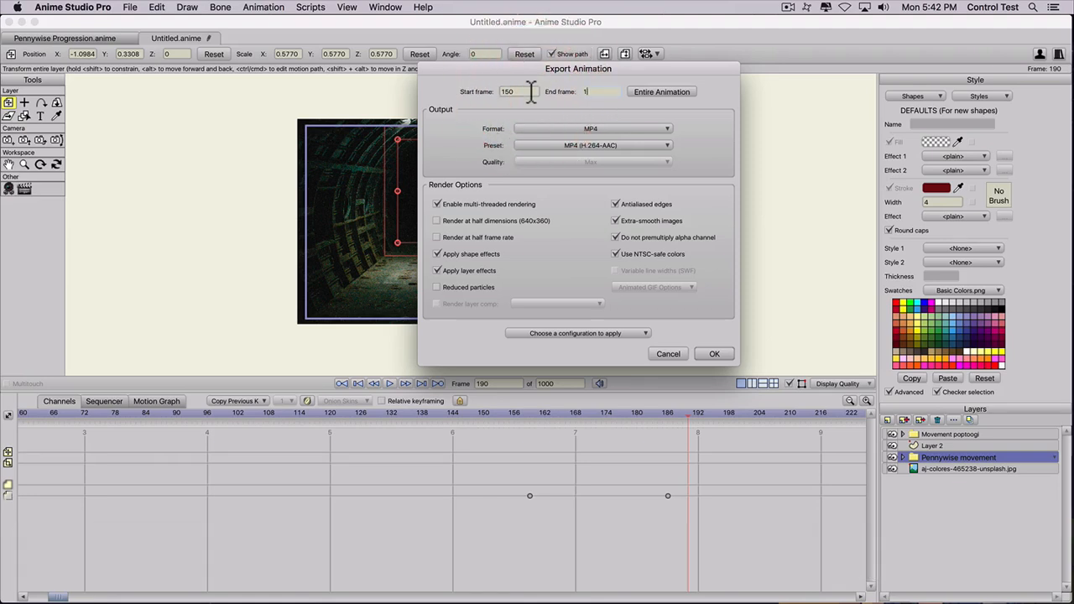
text(95)
click(436, 221)
click(709, 356)
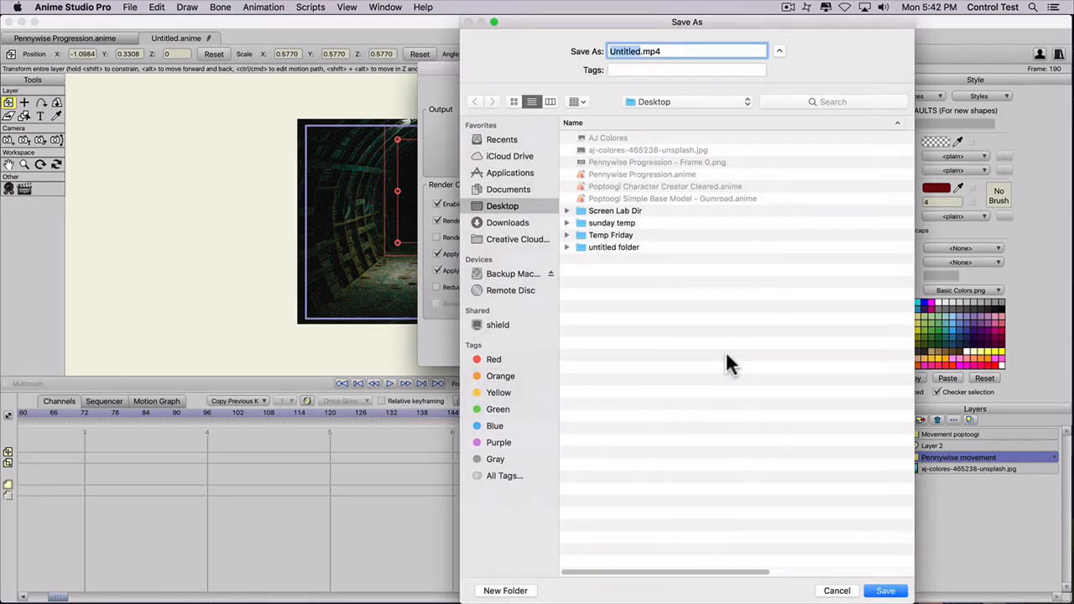
Step: Save the exported animation to the Desktop as Fade in.mp4
key(shift)
text(Fade in)
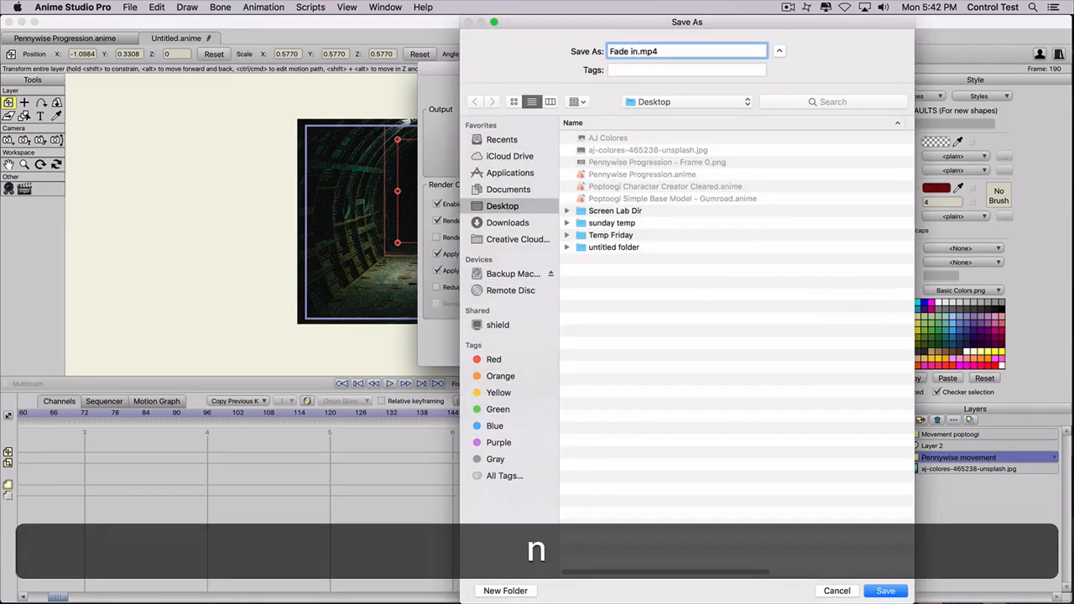
key(Return)
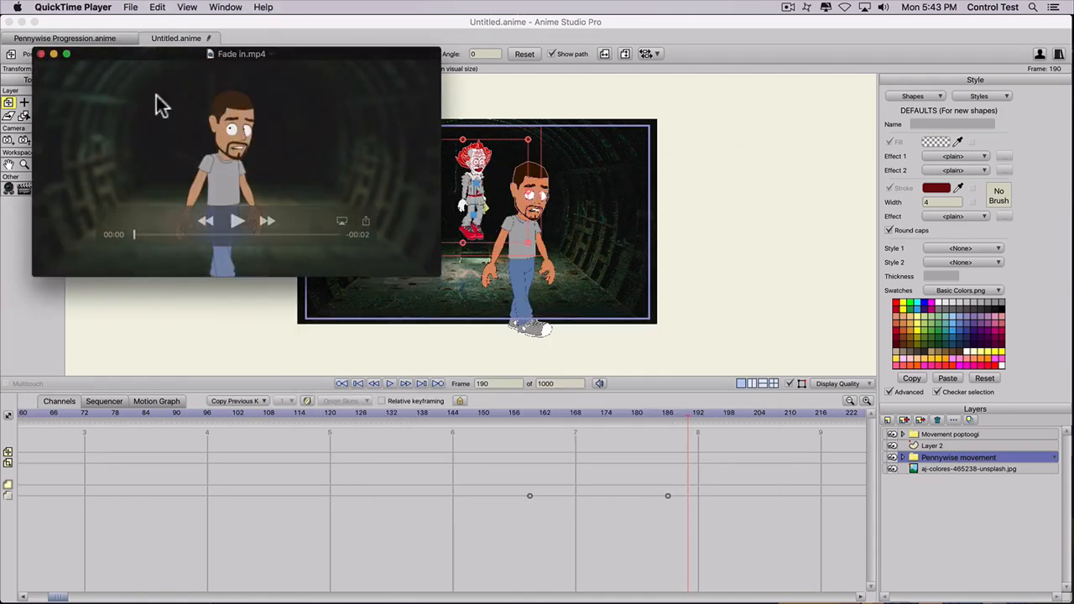
Step: Play the exported Fade in.mp4 clip in QuickTime Player to review the fade-in, and close it
click(233, 224)
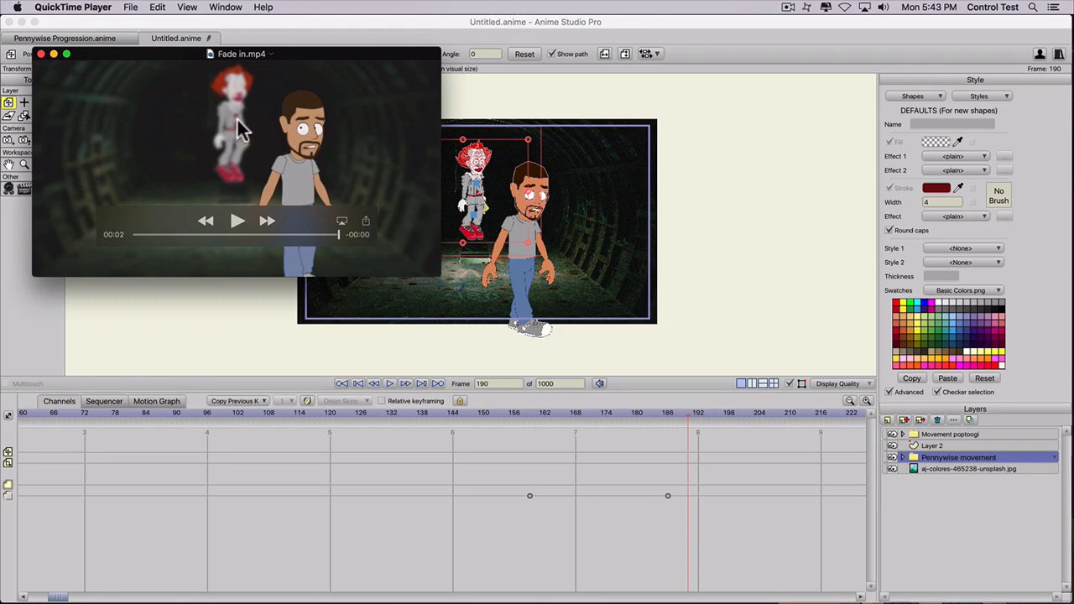
click(236, 222)
click(238, 221)
click(41, 54)
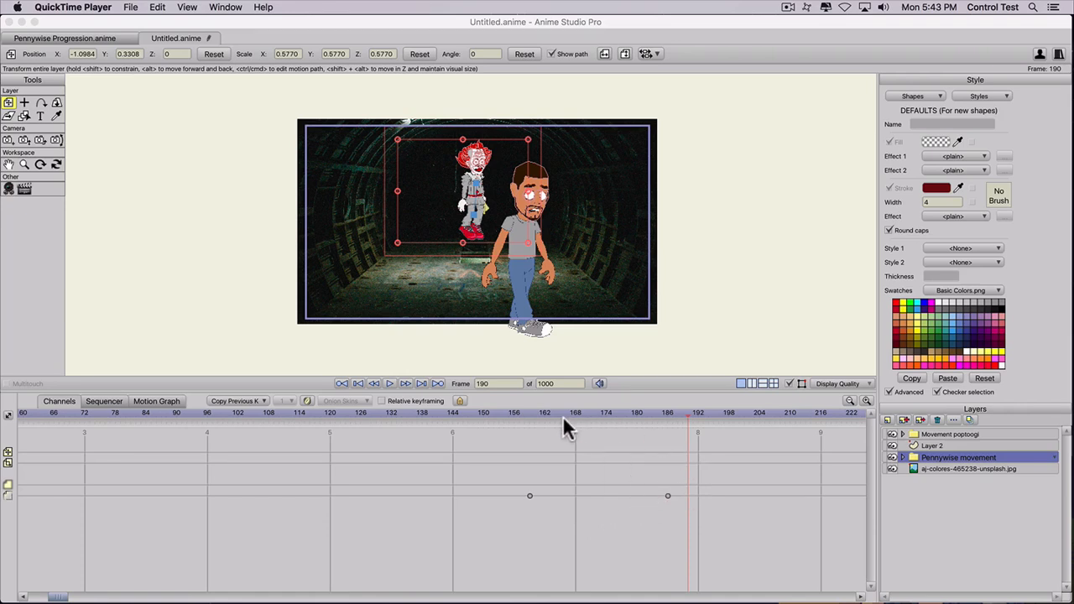
Step: Move the Pennywise movement layer's 90% opacity keyframe to frame 207 and scrub through the longer fade-in
drag(600, 412, 776, 424)
click(667, 497)
drag(667, 492, 776, 495)
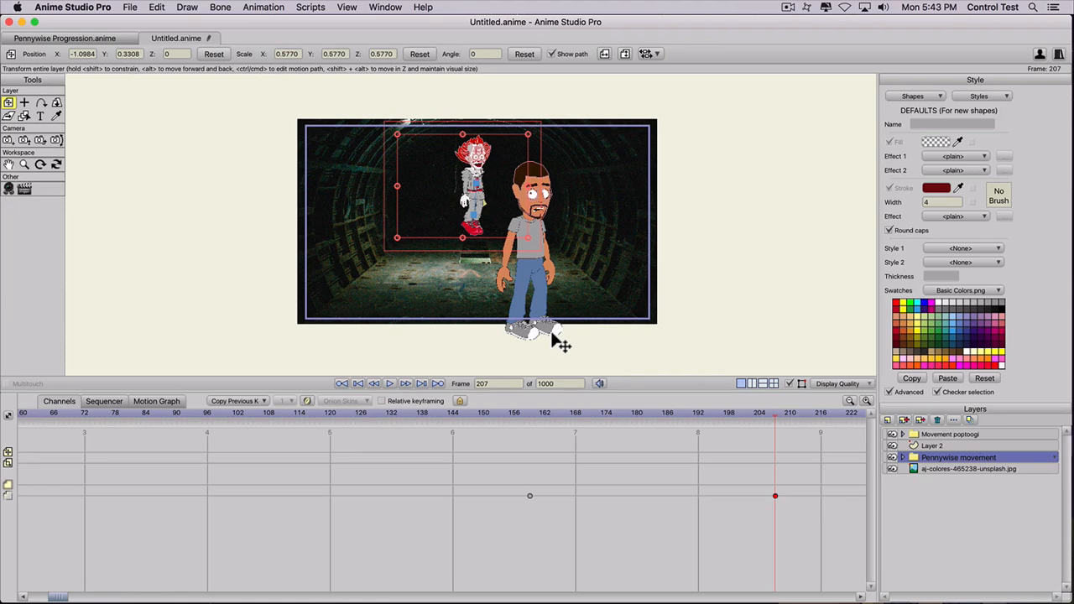
drag(481, 412, 770, 420)
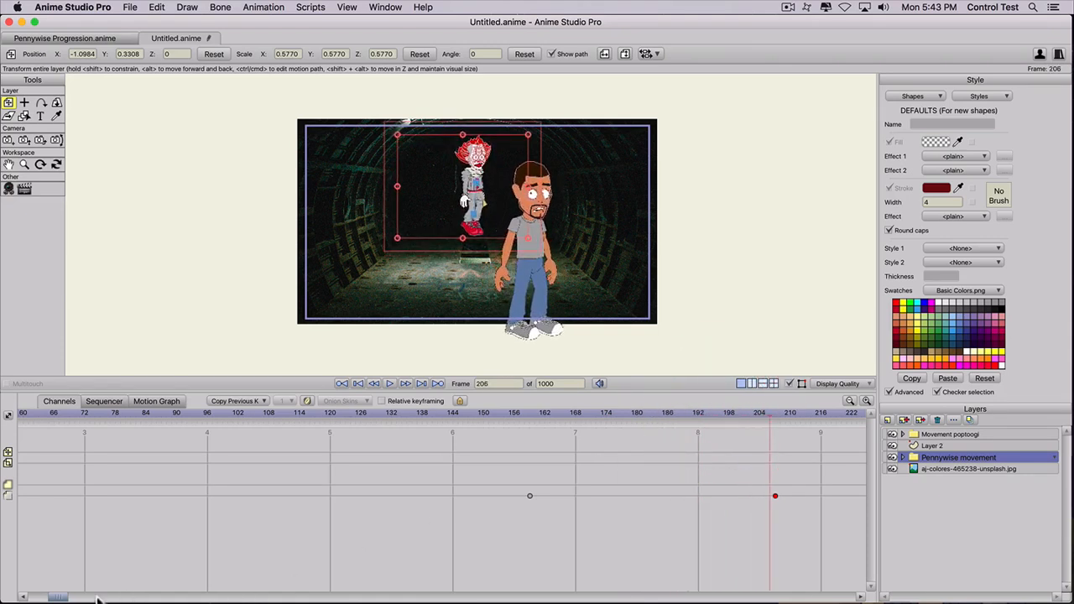
Step: At frame 224, add laugh 3.aiff from the sunday temp folder as an audio layer
drag(57, 597, 76, 593)
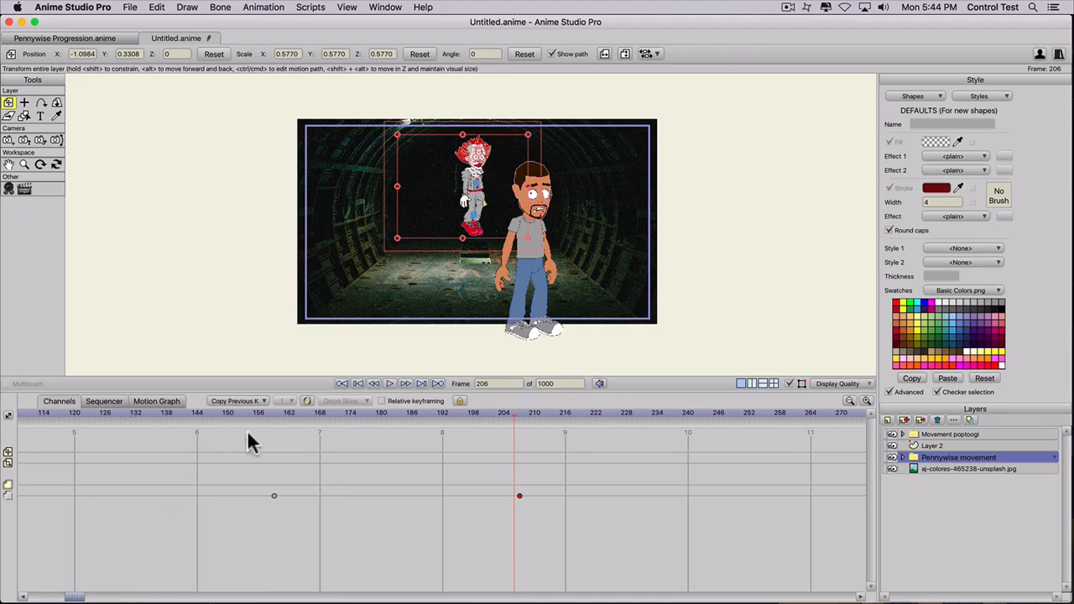
drag(239, 415, 535, 419)
click(888, 419)
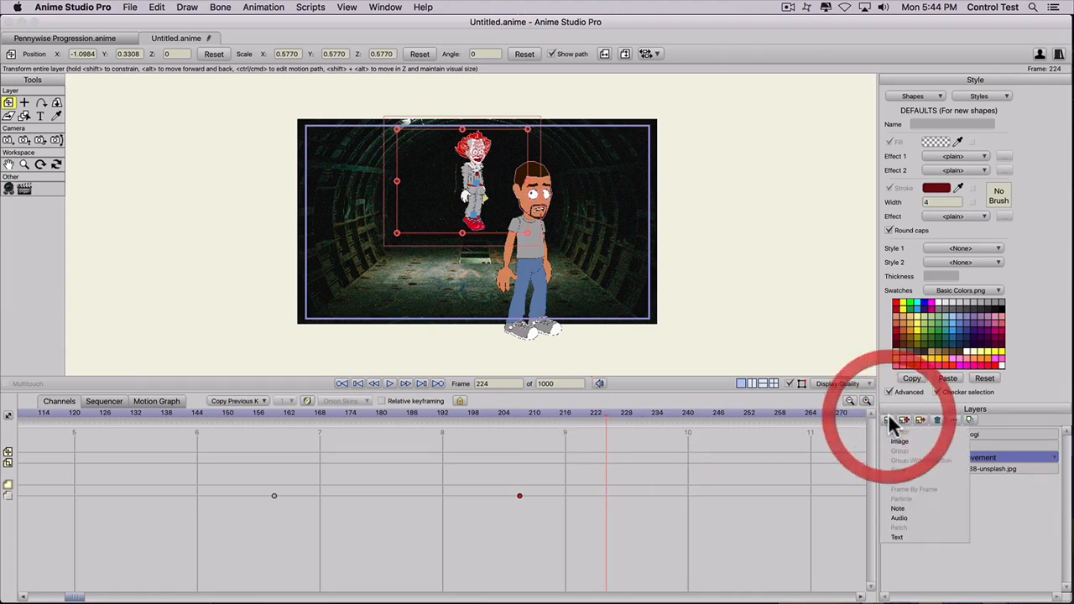
click(898, 517)
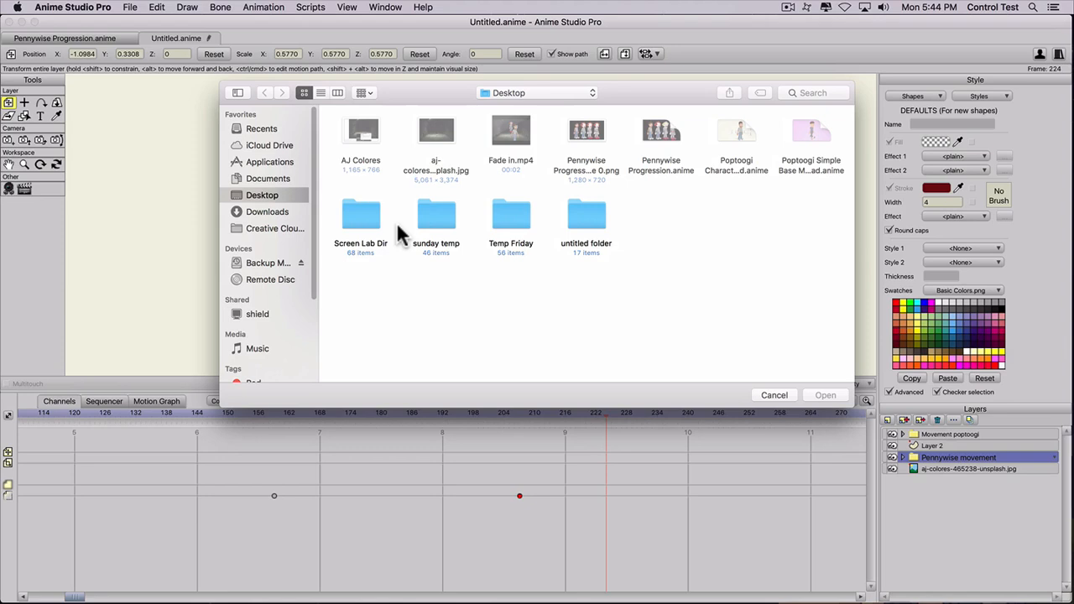
double_click(430, 223)
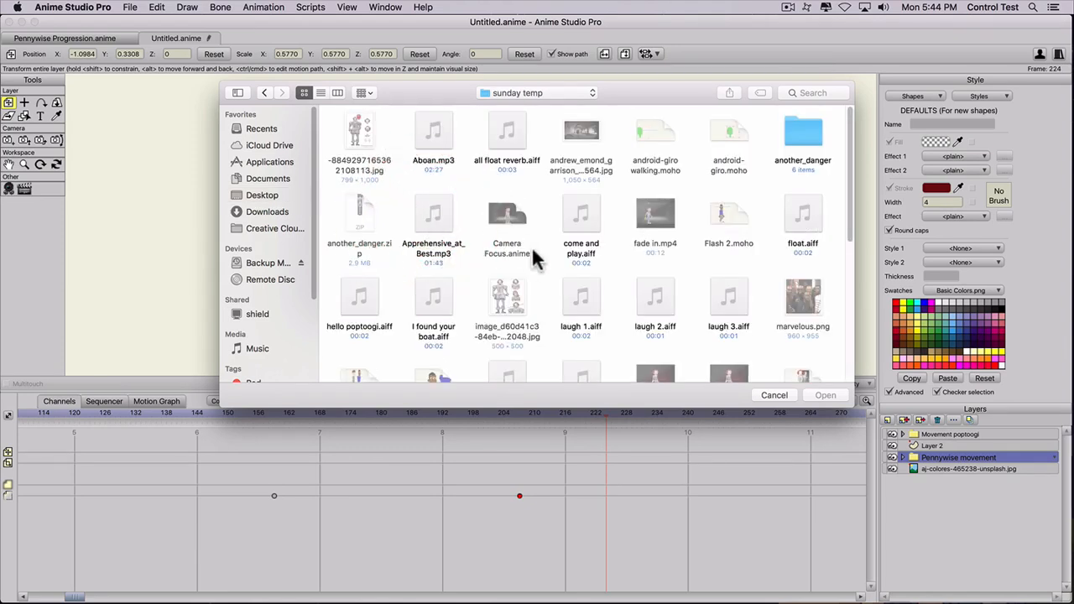
scroll(662, 302, down, 2)
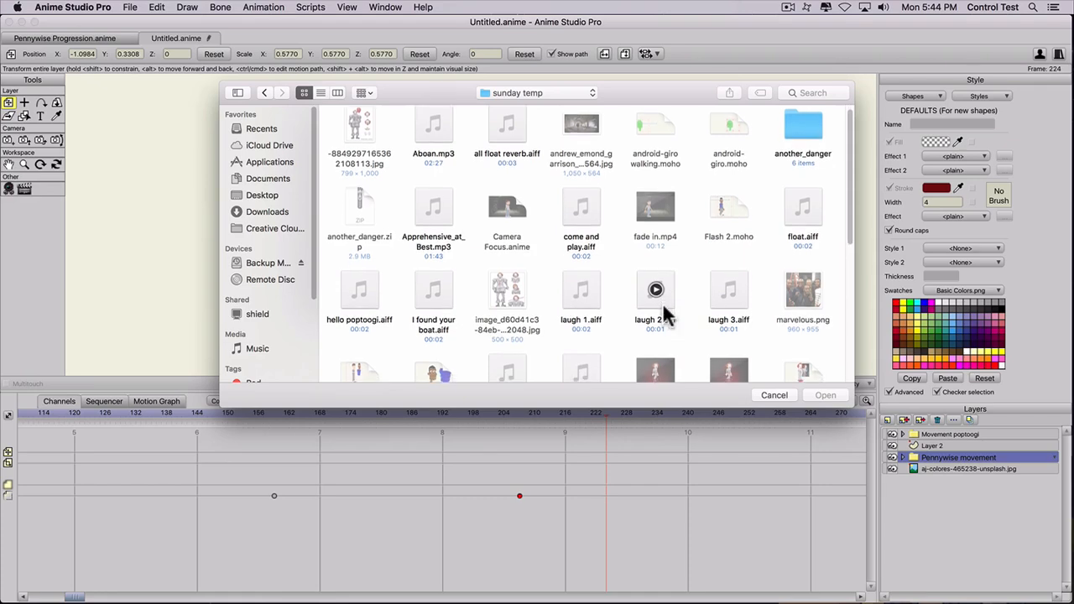
click(719, 270)
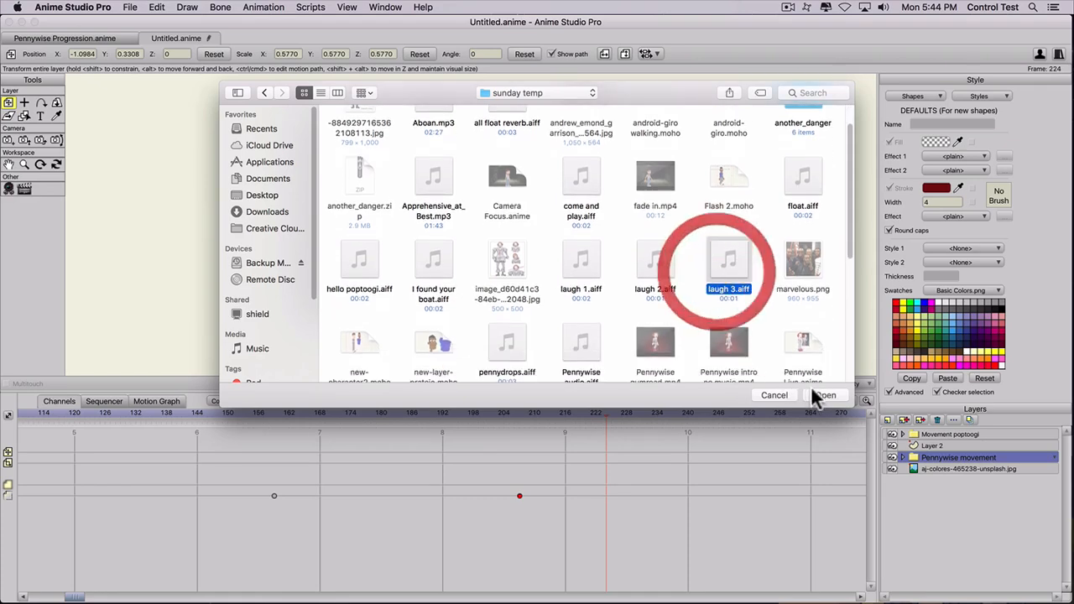
click(825, 395)
Step: Play the laugh audio, scrub through its waveform to frame 232, and go to frame 228 where the laugh starts
key(space)
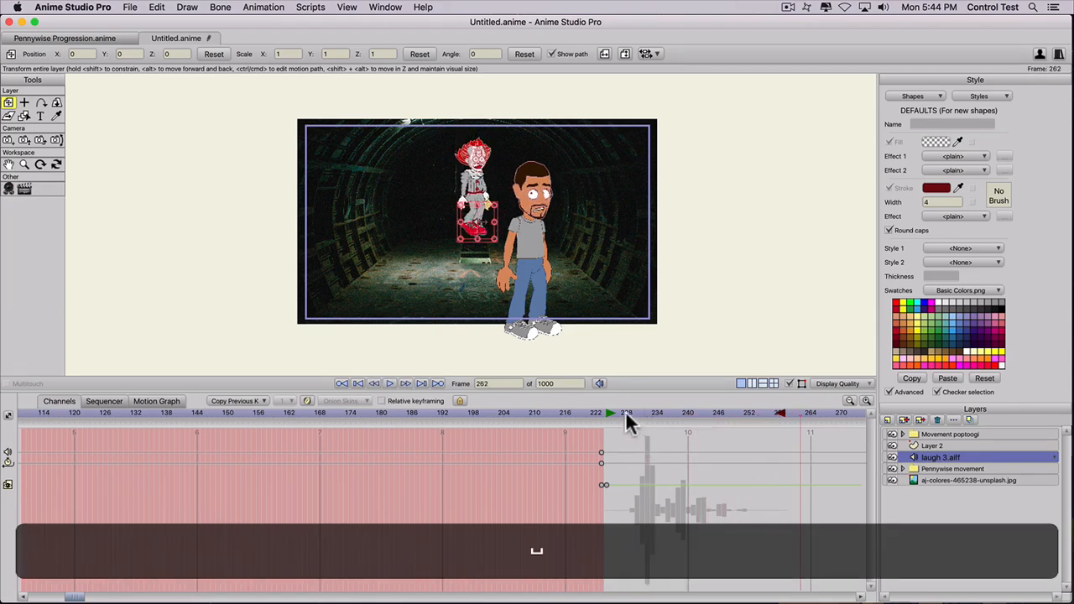
drag(611, 408, 529, 411)
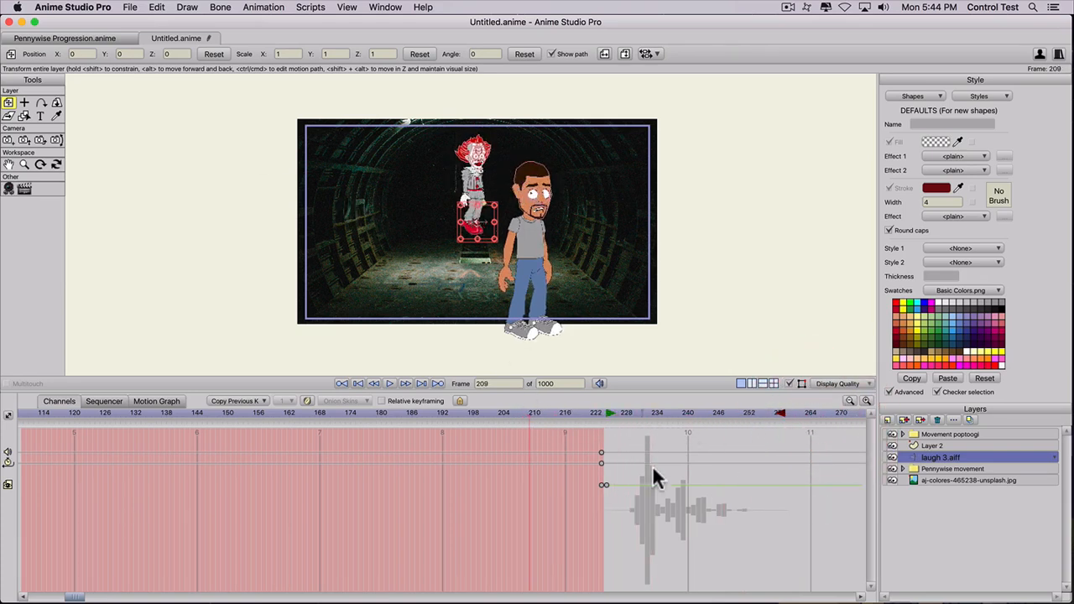
drag(622, 410, 648, 422)
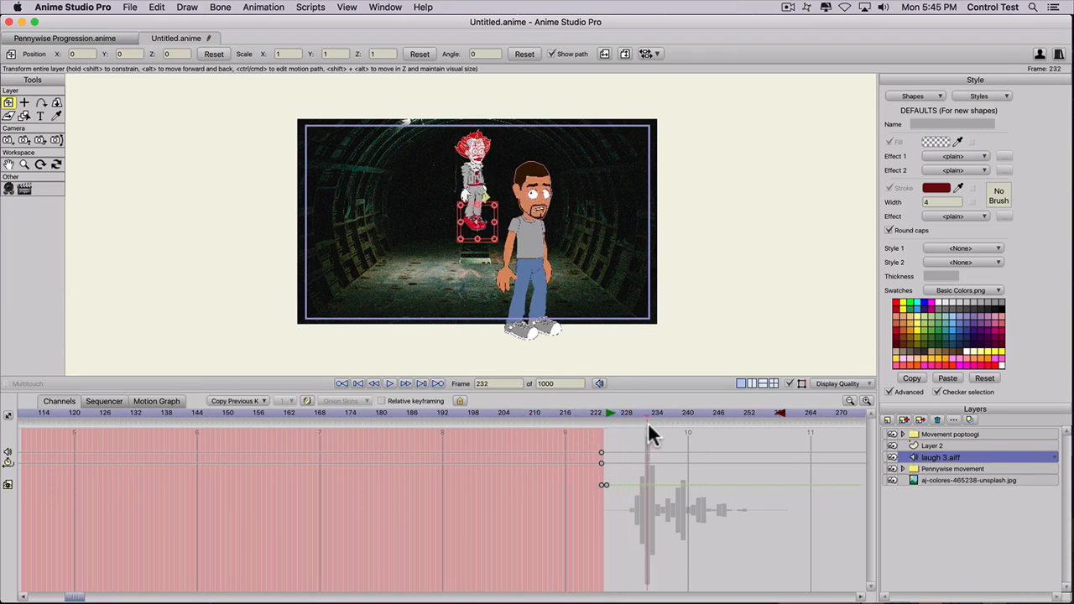
click(648, 422)
click(625, 409)
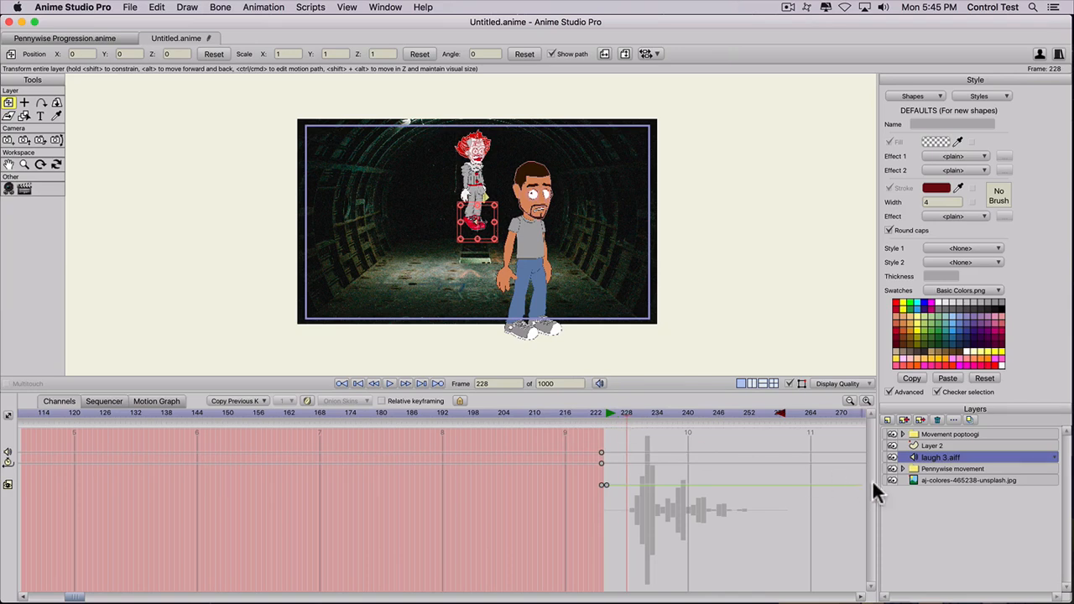
Step: Try to key the Pennywise movement layer's blur radius at 8 on frame 228
click(937, 468)
double_click(937, 468)
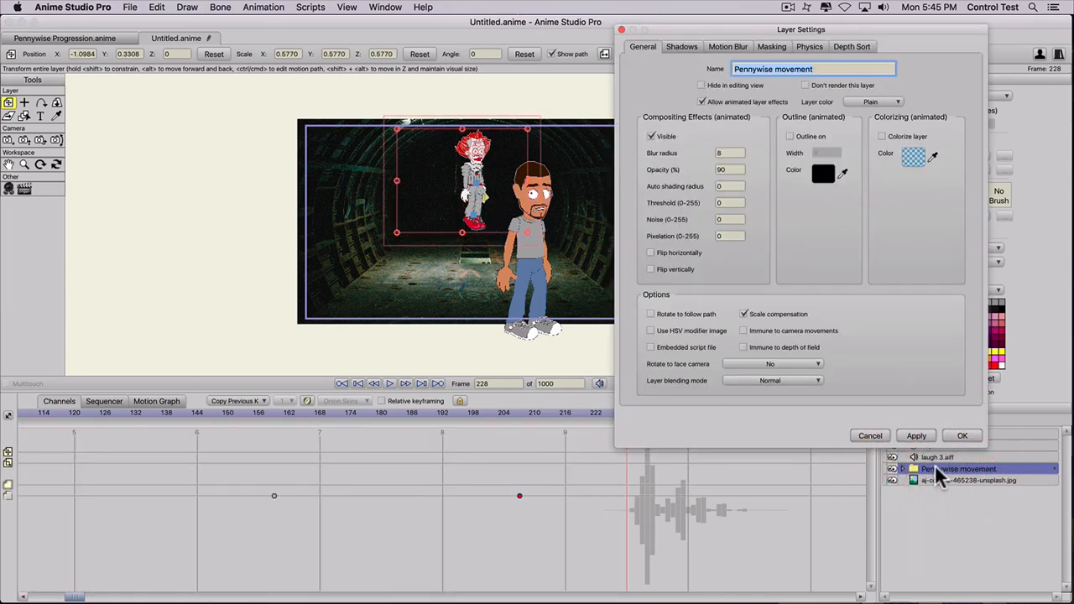
click(721, 153)
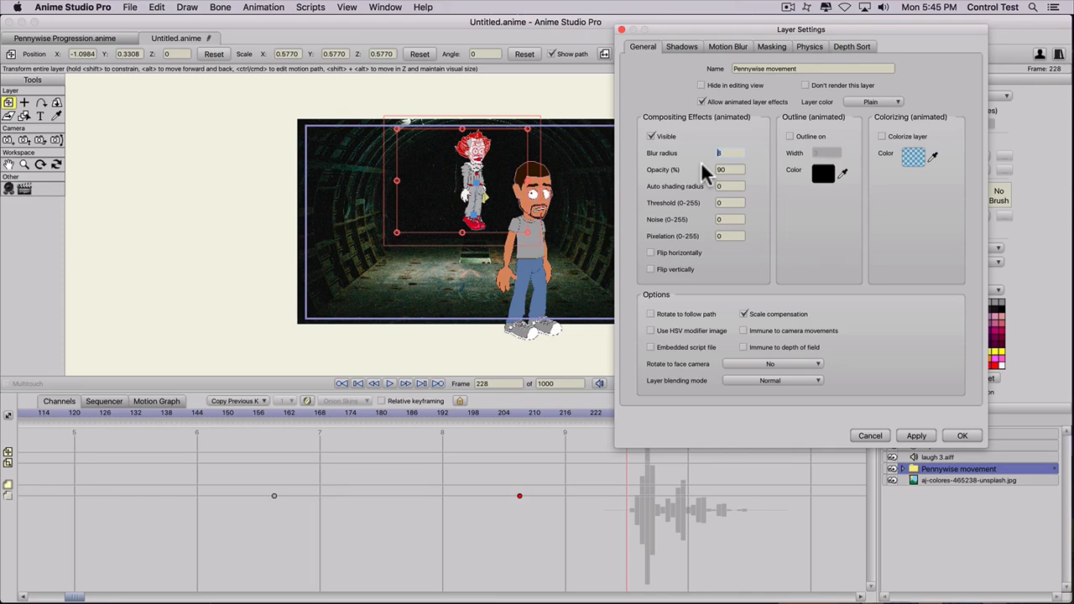
text(8)
click(916, 436)
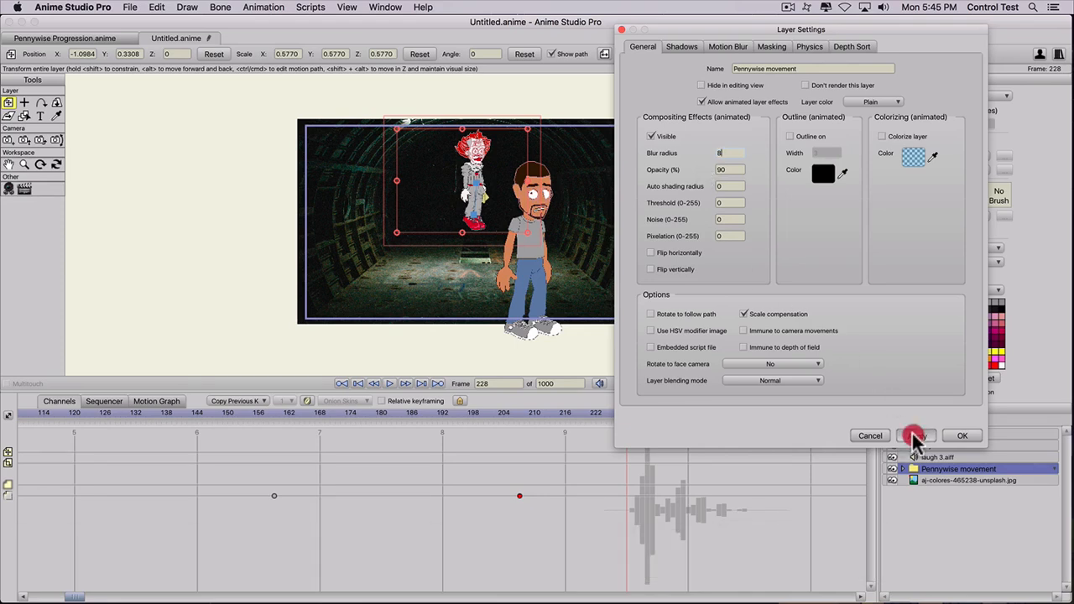
click(963, 435)
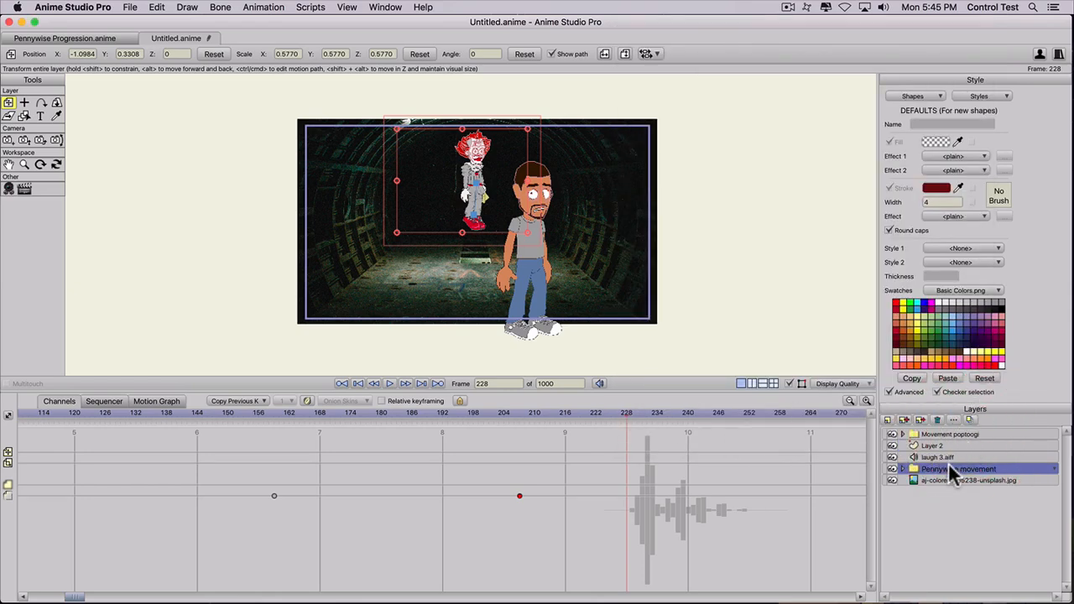
Step: Key the Pennywise movement layer's blur radius at 9 on frame 228
double_click(951, 464)
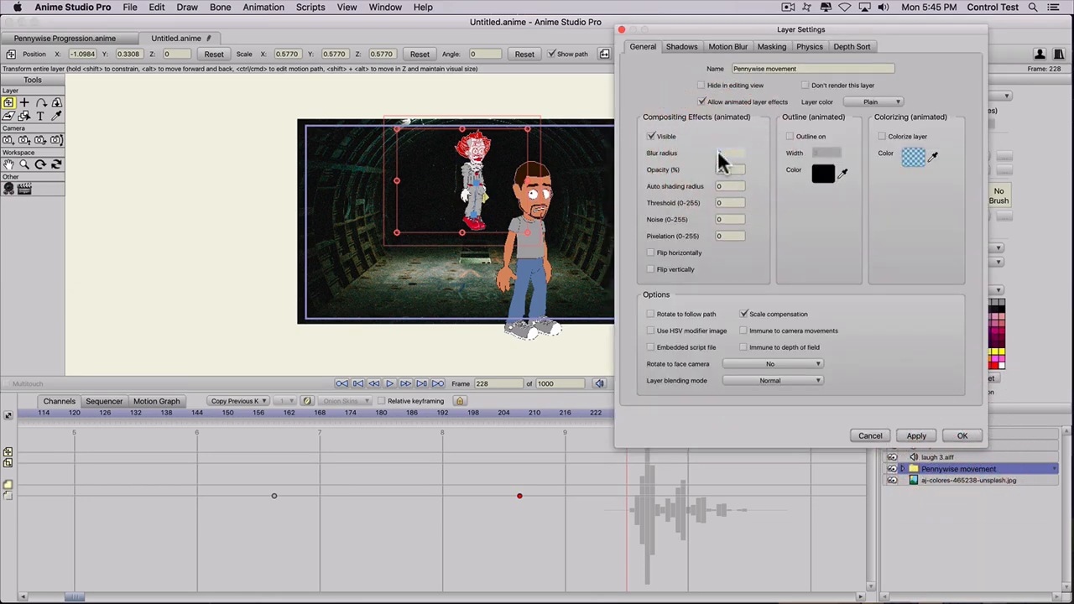
text(9)
click(914, 437)
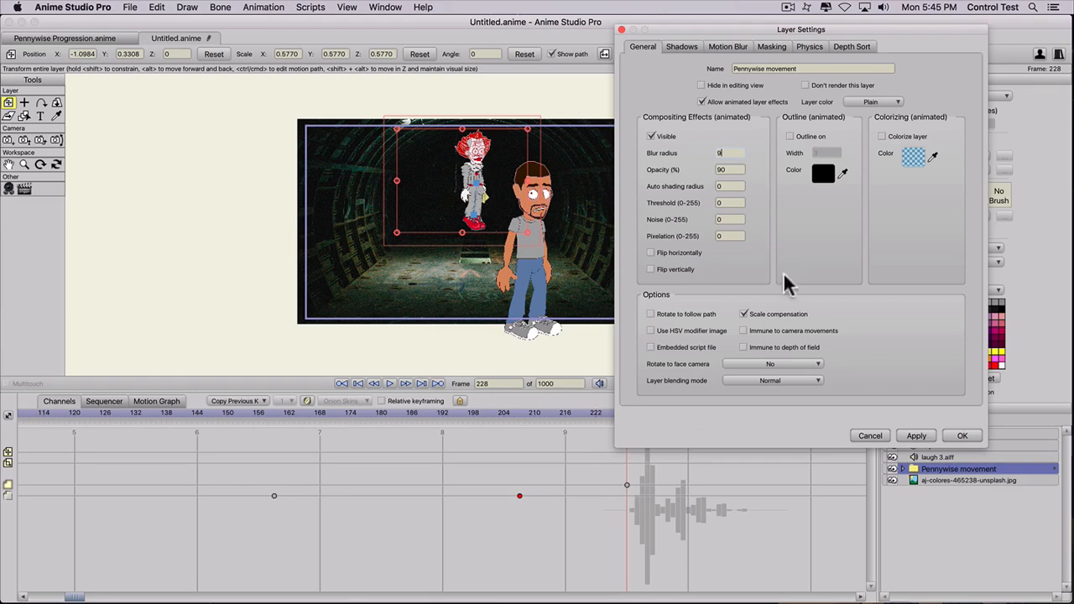
Step: Try changing the Pennywise movement layer's blur radius back to 8 on frame 228
click(718, 154)
text(8)
click(730, 170)
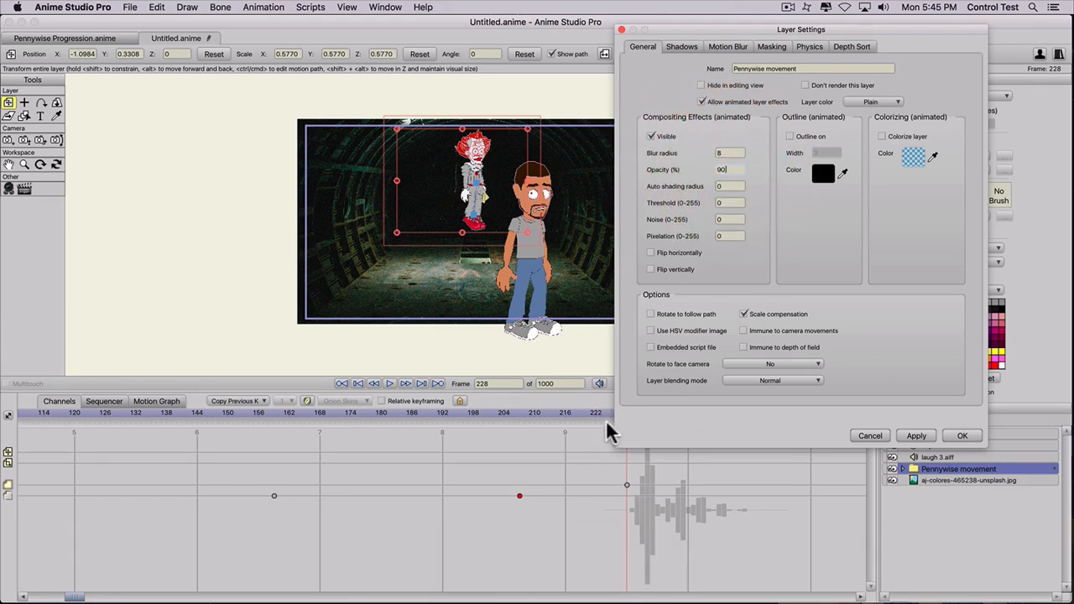
Step: At frame 231, set the Pennywise movement layer's blur radius to 0
drag(665, 25, 696, 27)
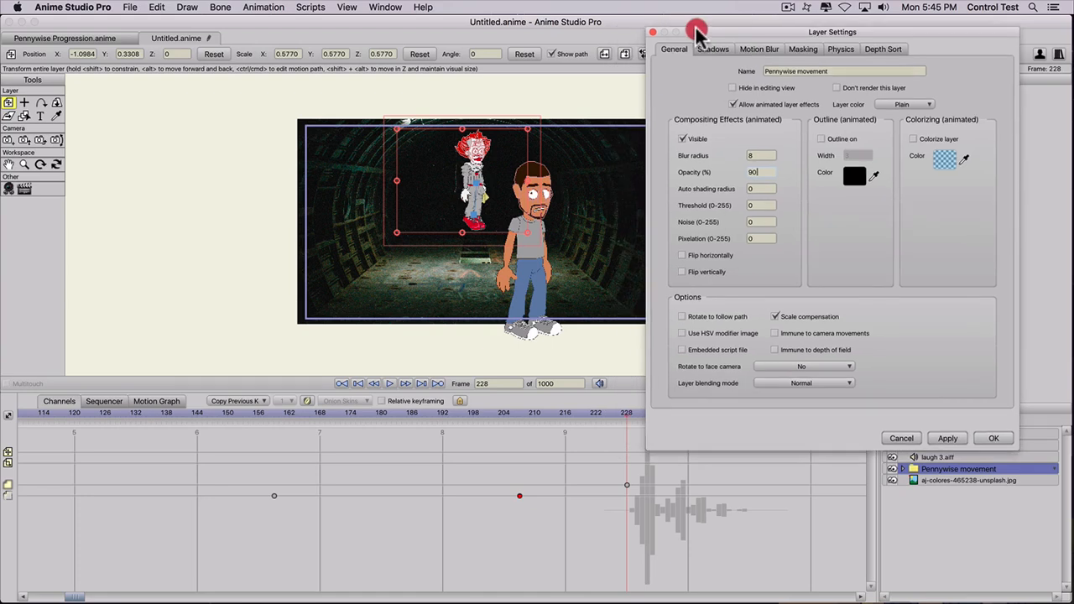
click(631, 415)
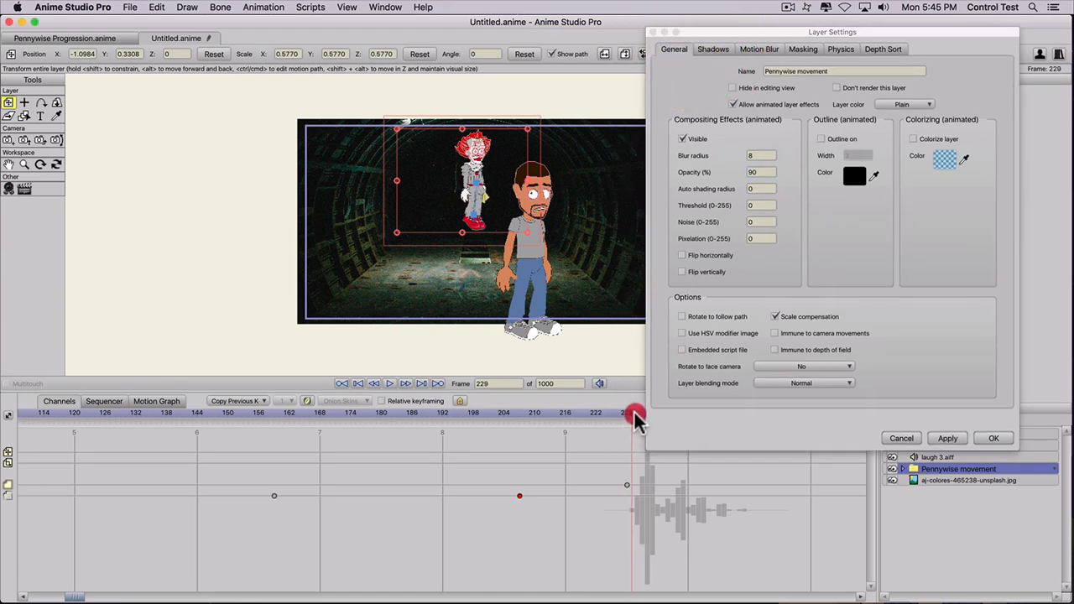
drag(634, 416, 643, 420)
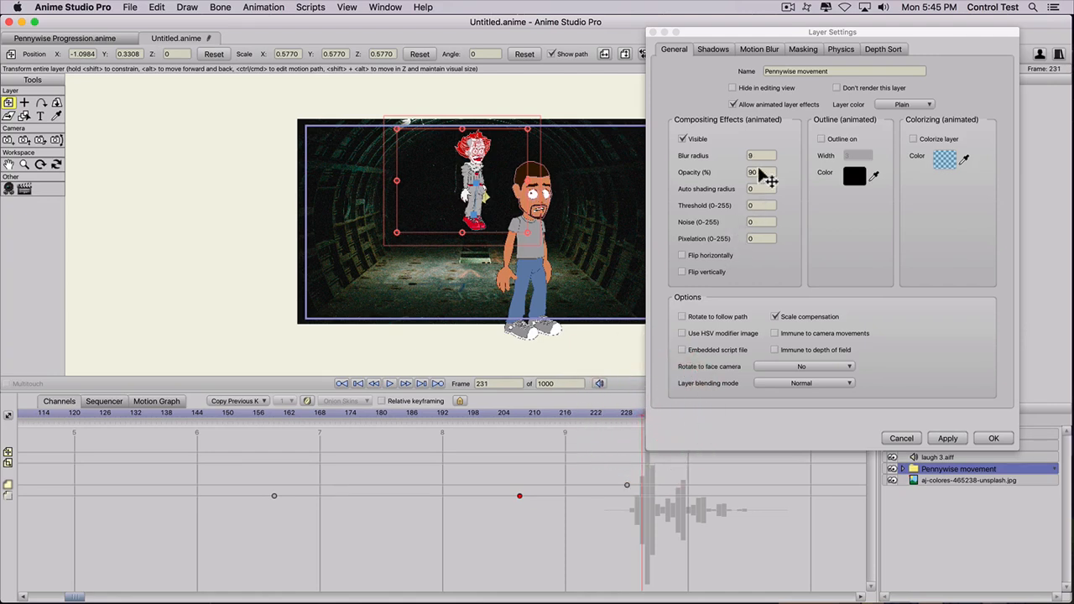
scroll(758, 157, up, 1)
click(739, 155)
text(0)
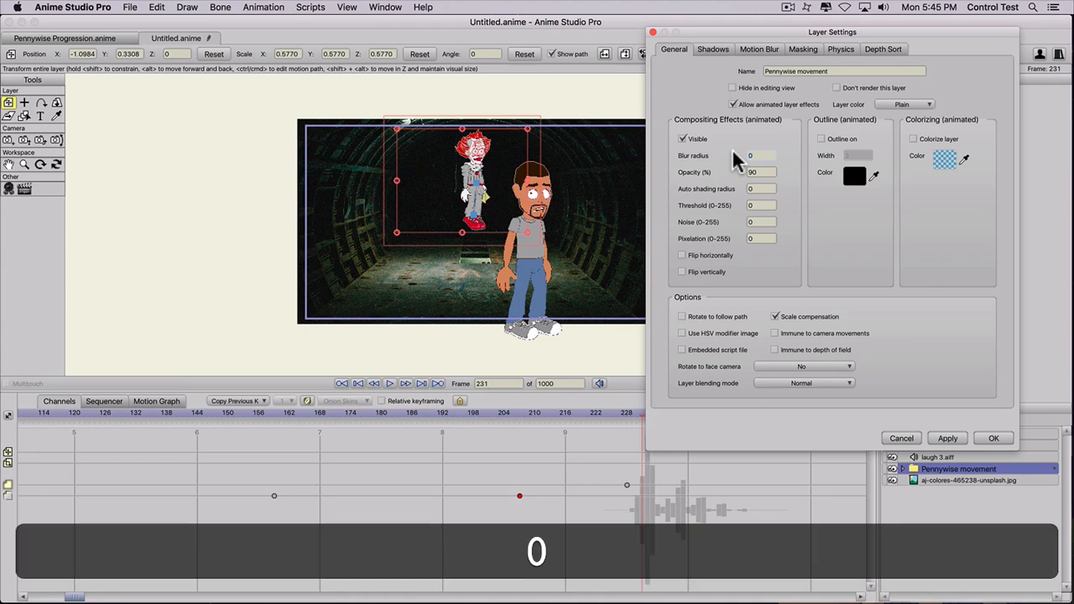
click(949, 438)
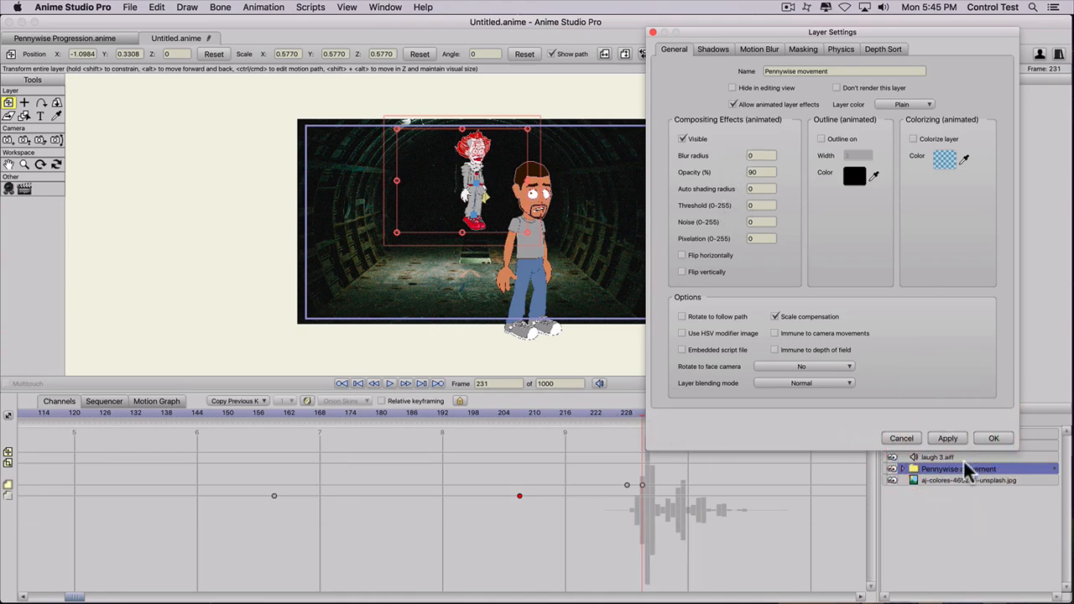
Step: Key the tunnel background image's blur radius at 31 on frame 228
click(626, 413)
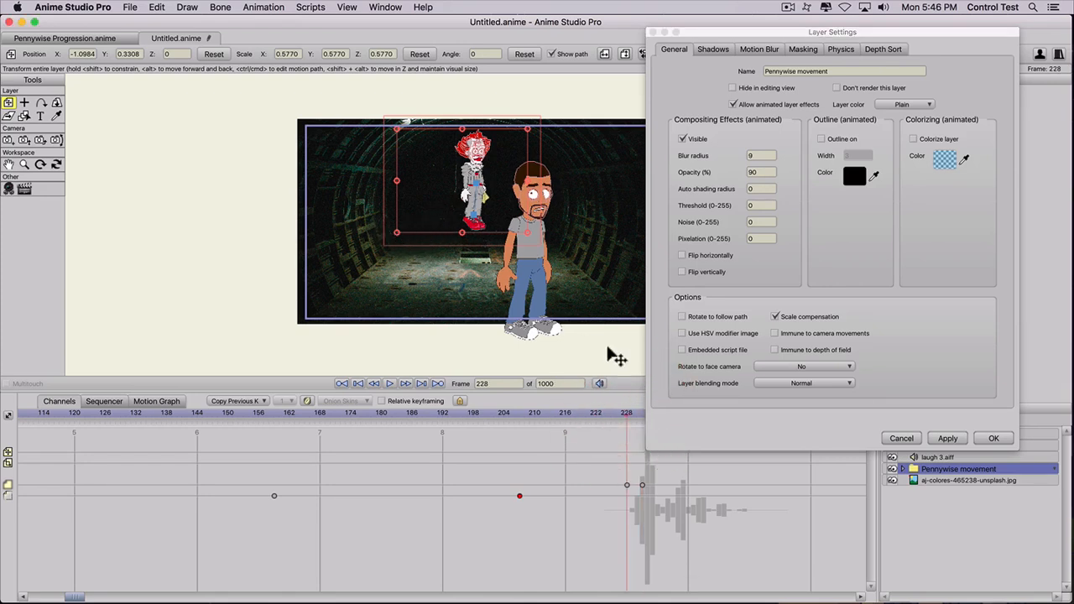
click(933, 481)
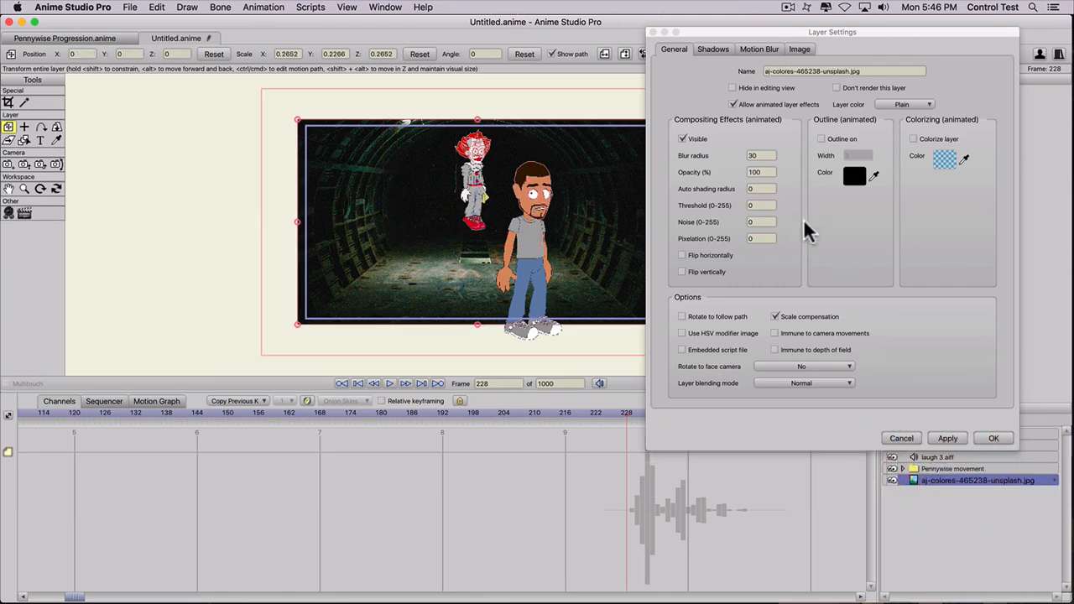
drag(756, 156, 718, 150)
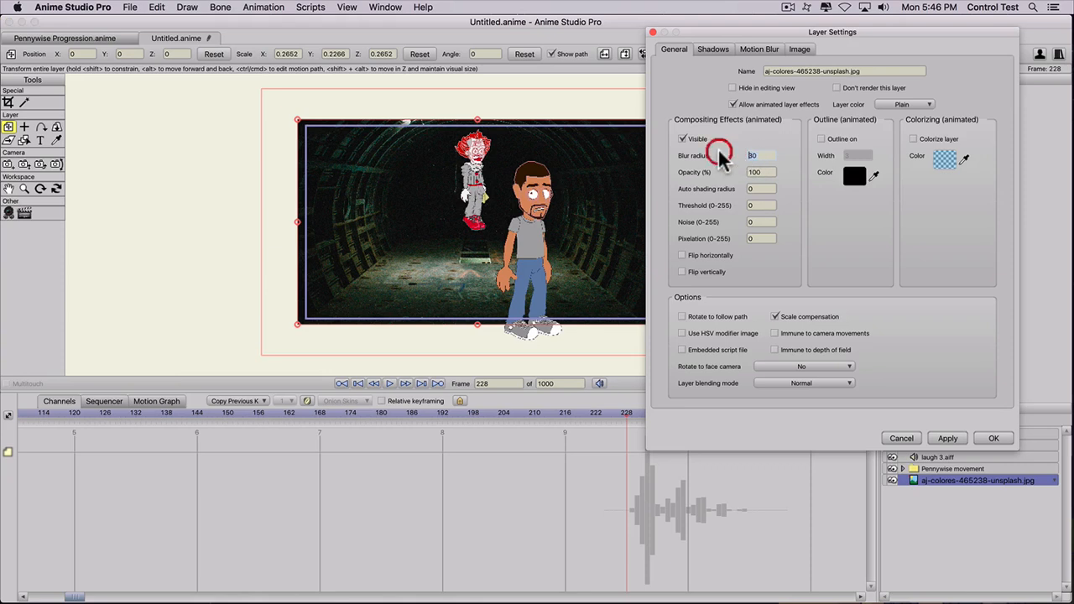
text(31)
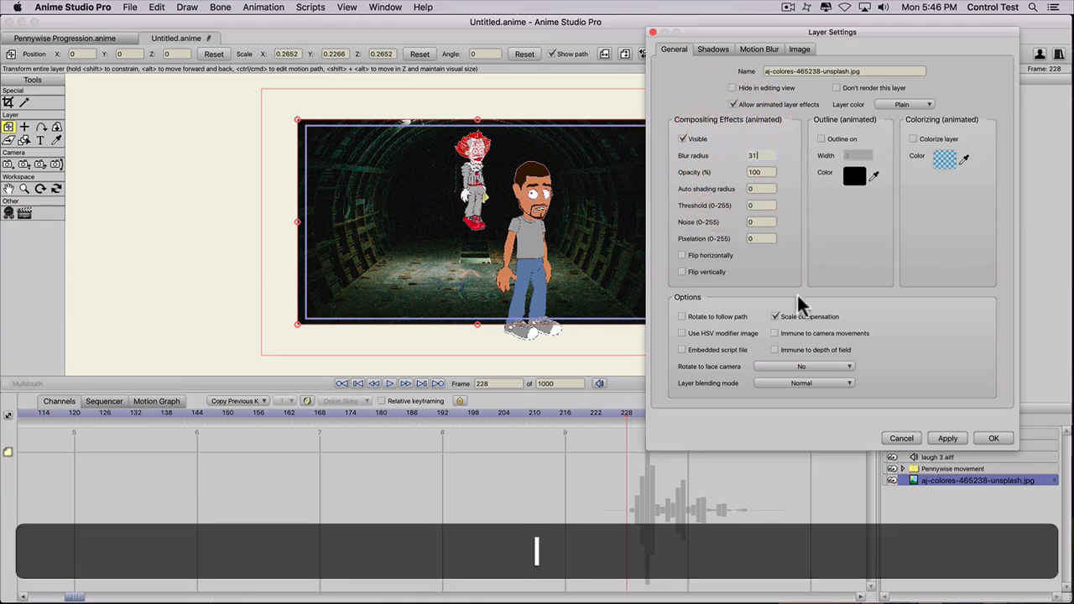
click(946, 438)
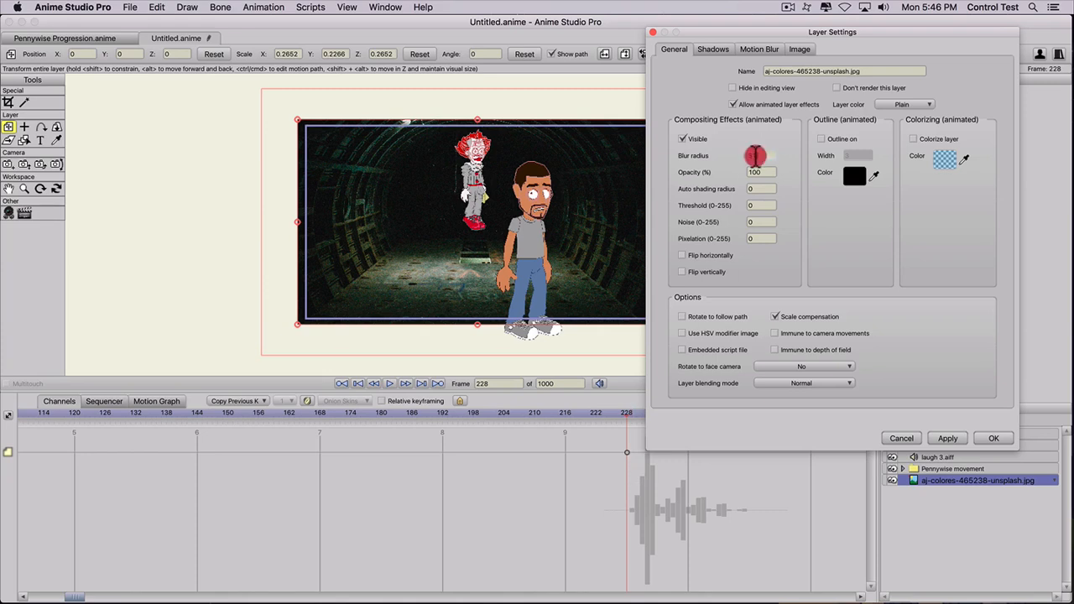
Step: Try changing the tunnel background image's blur radius to 30 on frame 228
double_click(753, 156)
text(30)
click(760, 171)
Step: Key the tunnel background image's blur radius at 0 on frame 231
click(631, 414)
drag(633, 411, 643, 425)
drag(771, 155, 720, 153)
text(0)
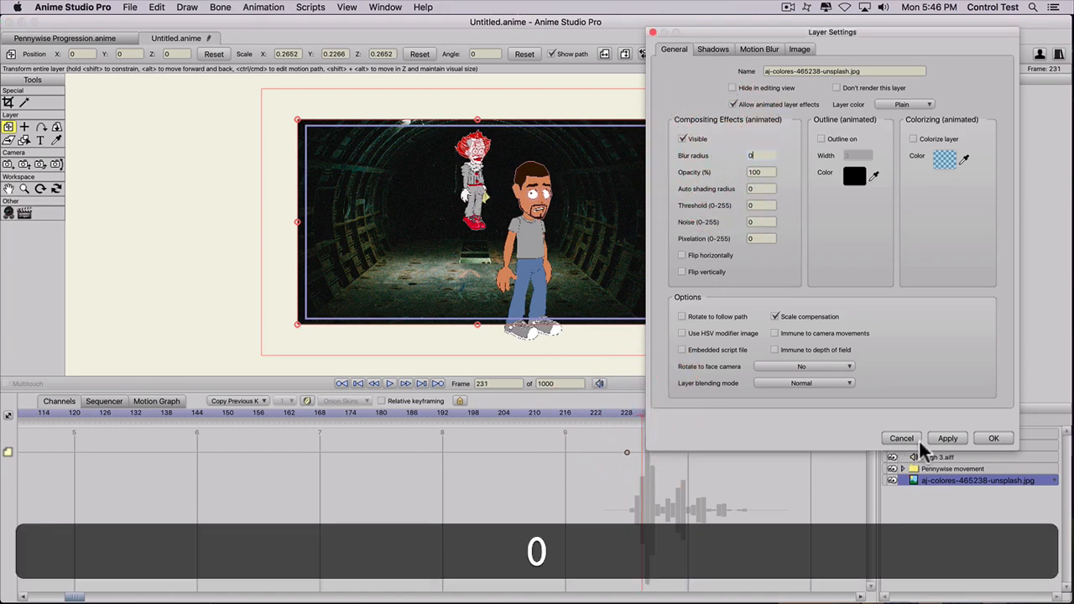
click(942, 438)
Step: Compare the tunnel background image's blur radius on frames 228 and 231
click(627, 414)
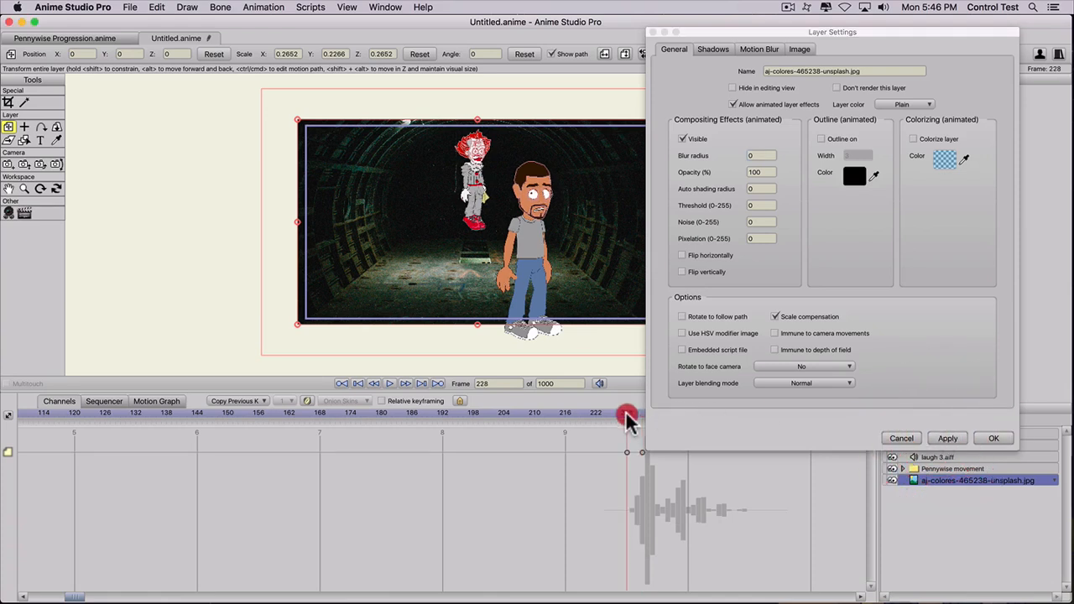
drag(630, 422, 642, 419)
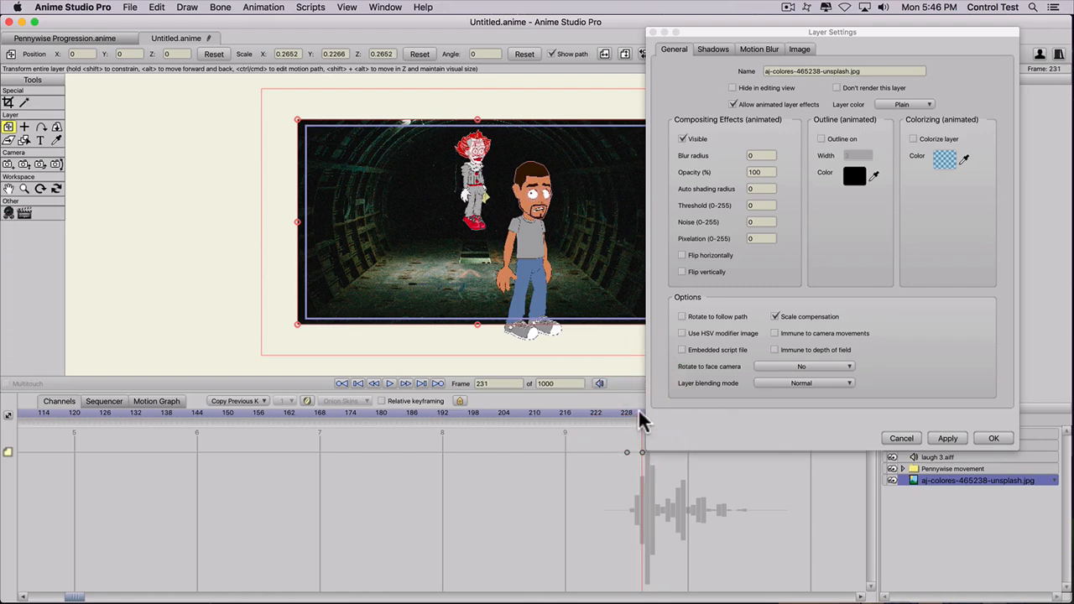
click(627, 417)
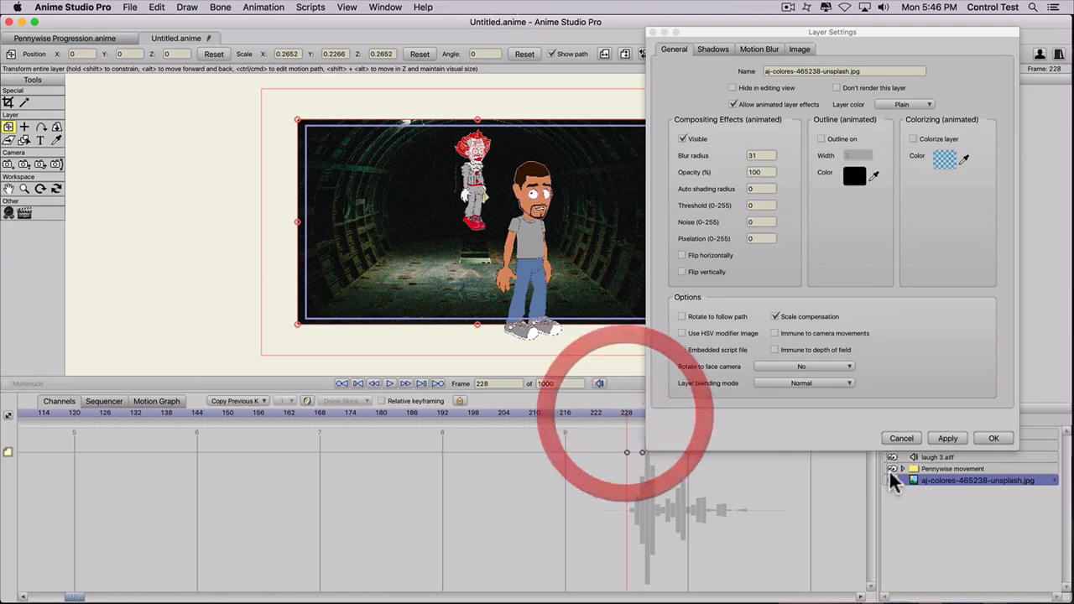
Step: Try to key the Movement poptoogi layer's blur radius at 1 on frame 228
drag(832, 32, 752, 23)
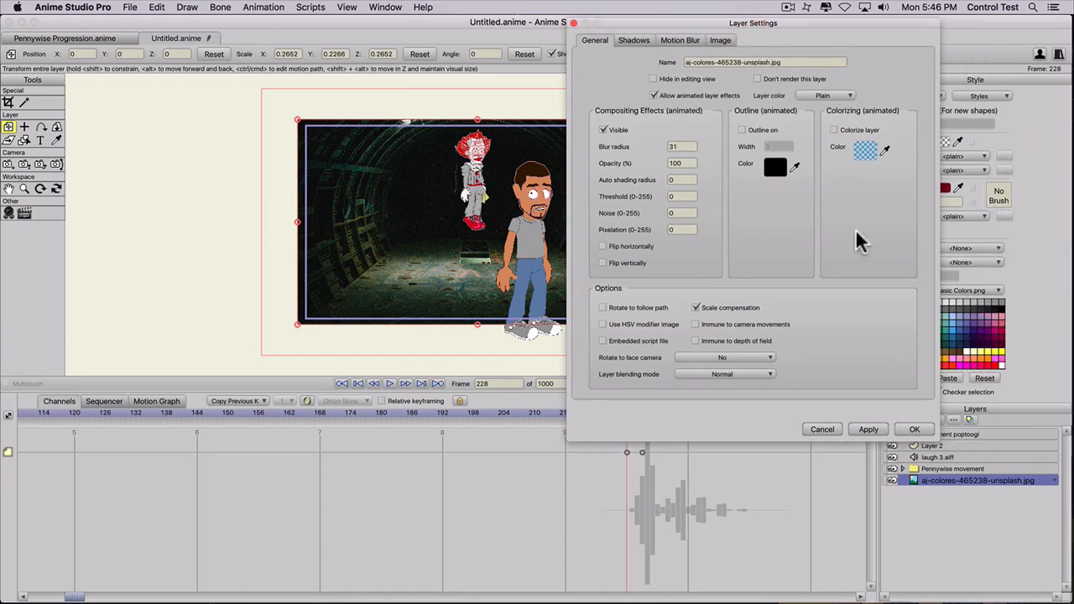
click(957, 435)
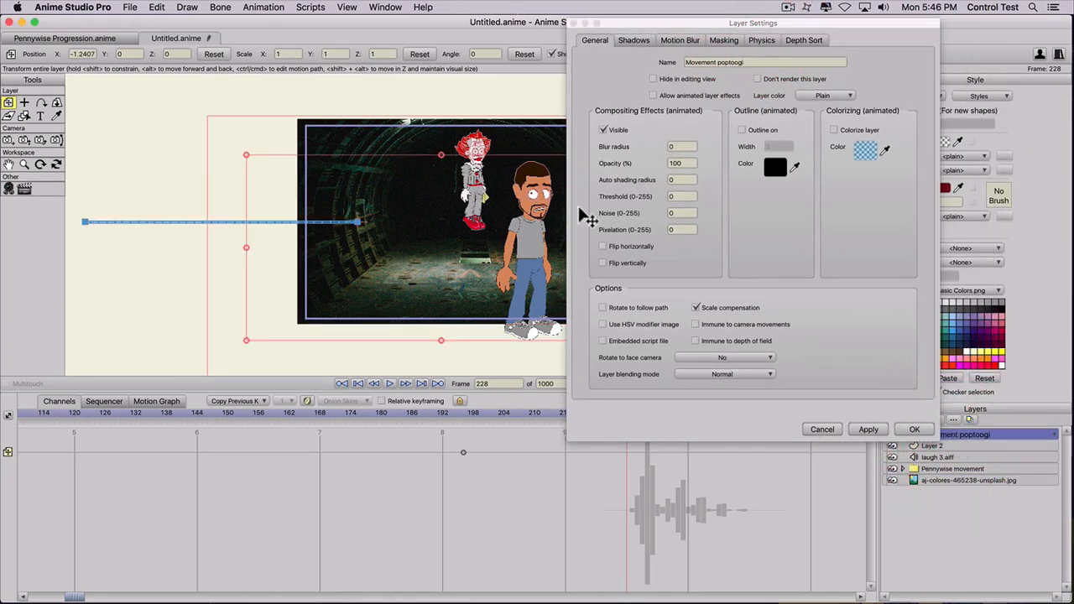
drag(657, 24, 765, 38)
click(629, 413)
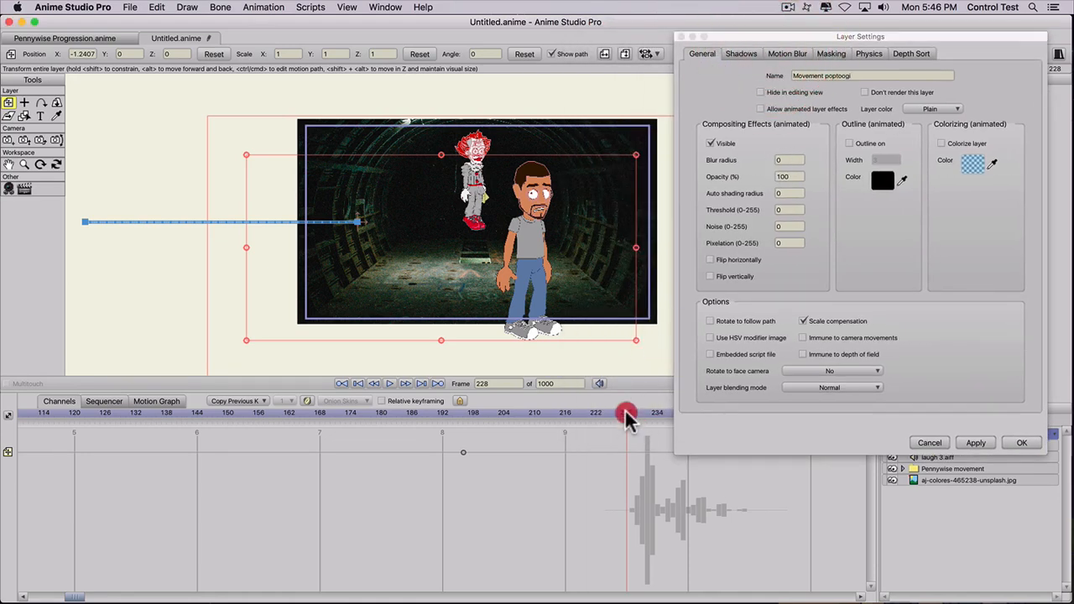
click(627, 413)
click(743, 157)
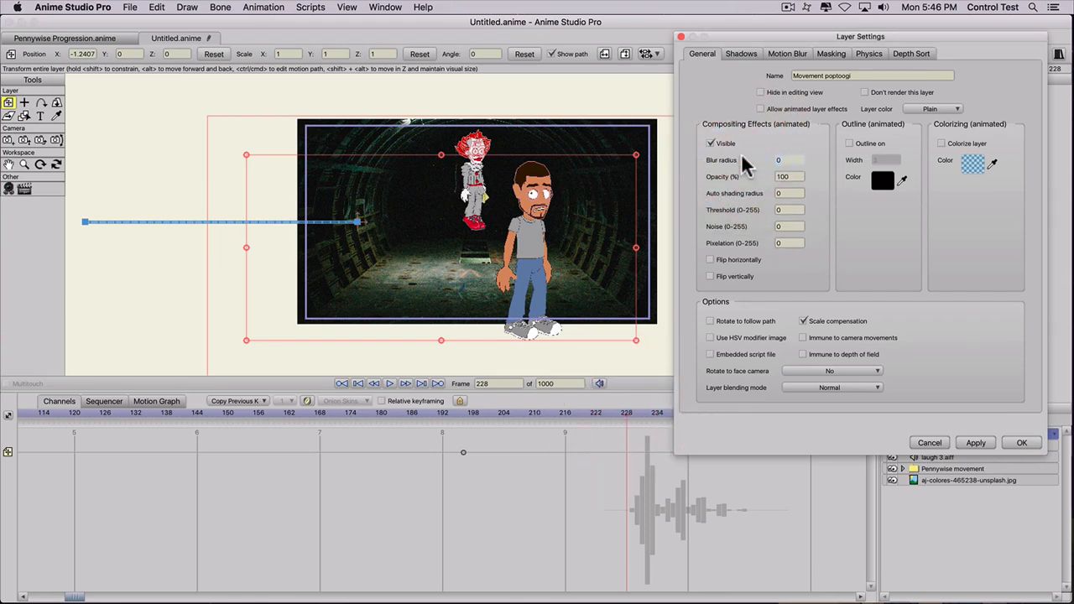
text(1)
click(975, 443)
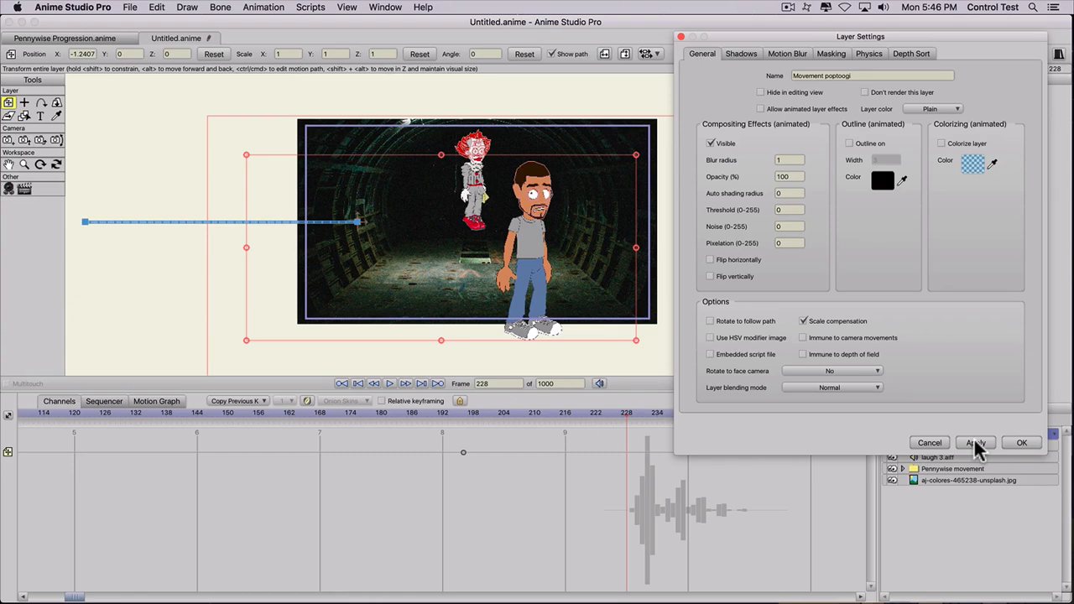
Step: Try to allow animated layer effects on the Movement poptoogi layer
mouse_move(859, 37)
mouse_down()
mouse_move(693, 39)
mouse_move(839, 40)
mouse_up()
click(565, 517)
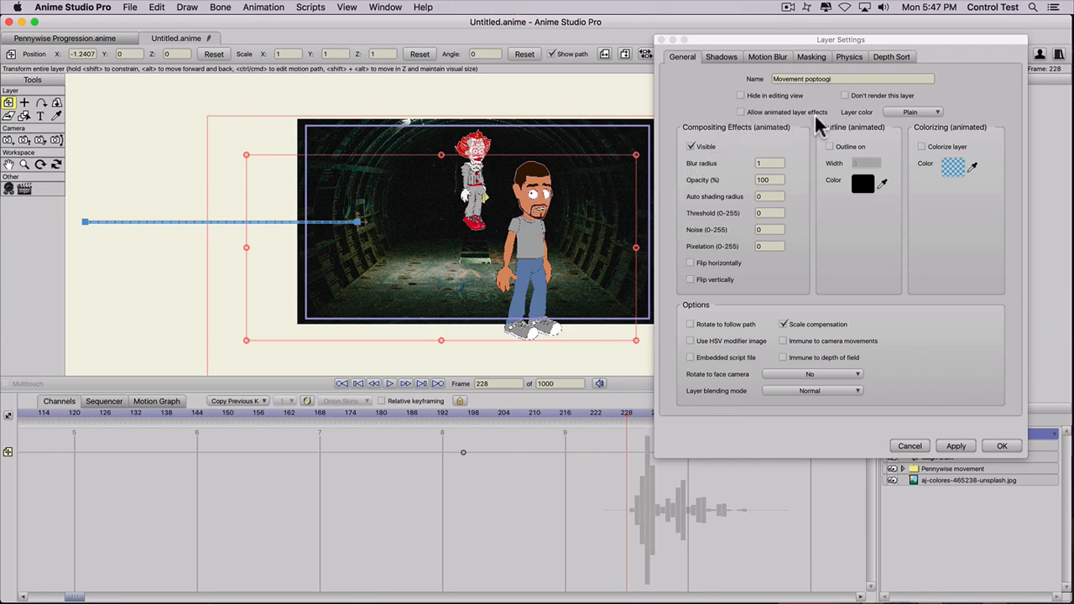
click(741, 111)
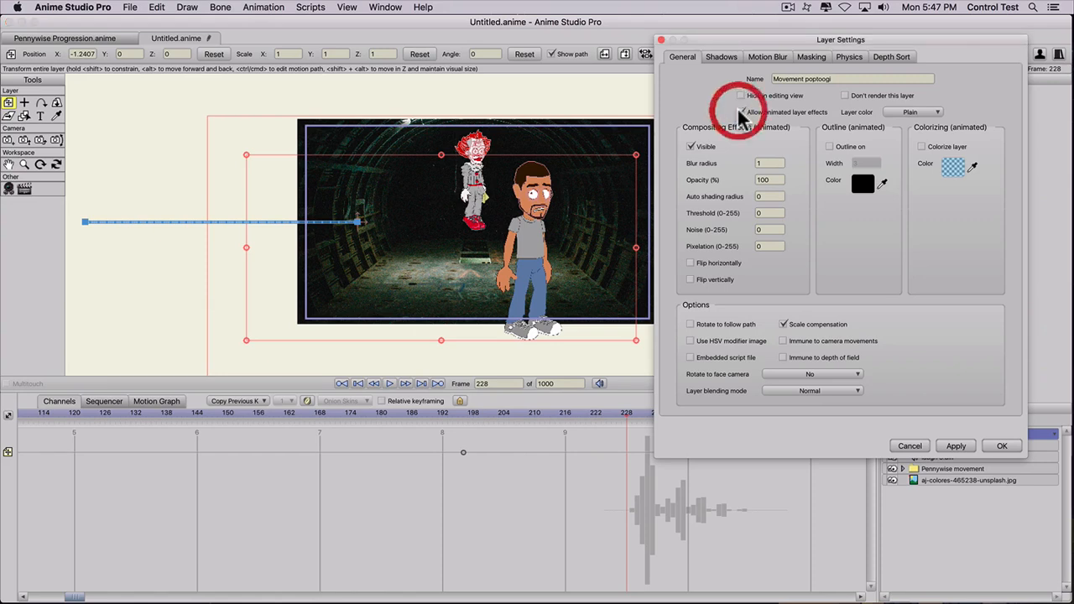
click(625, 413)
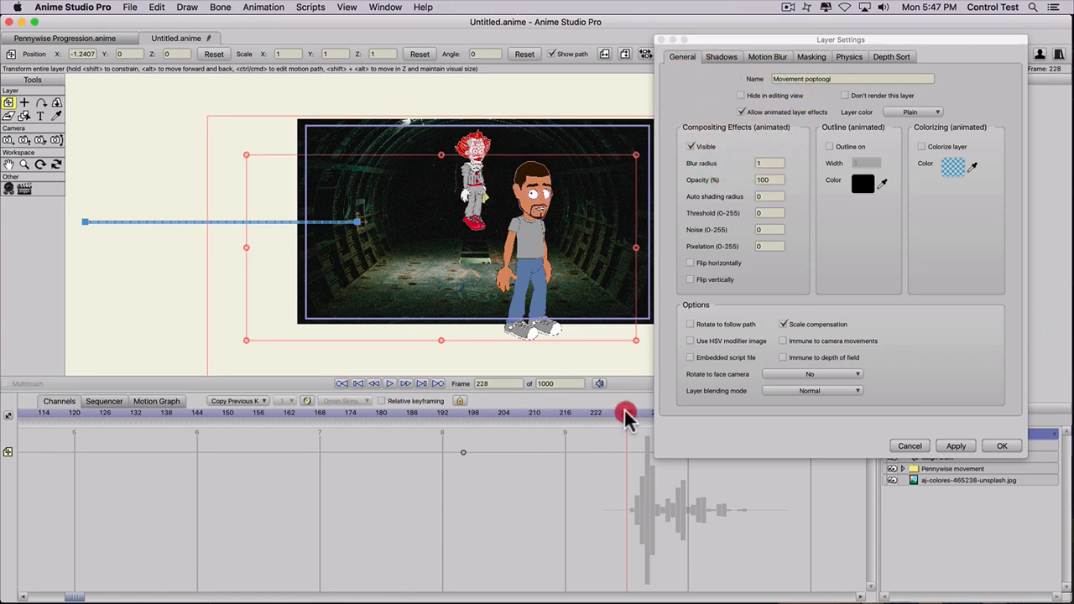
Step: Reapply the Movement poptoogi layer's blur radius on frame 228, first as 0 and then as 1
click(945, 481)
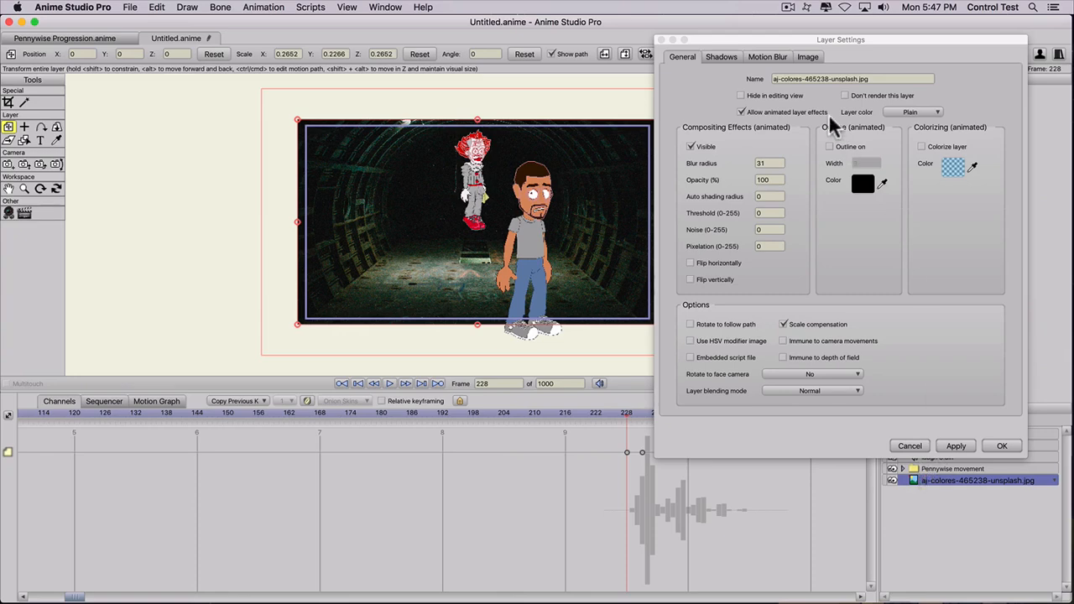
drag(854, 40, 282, 93)
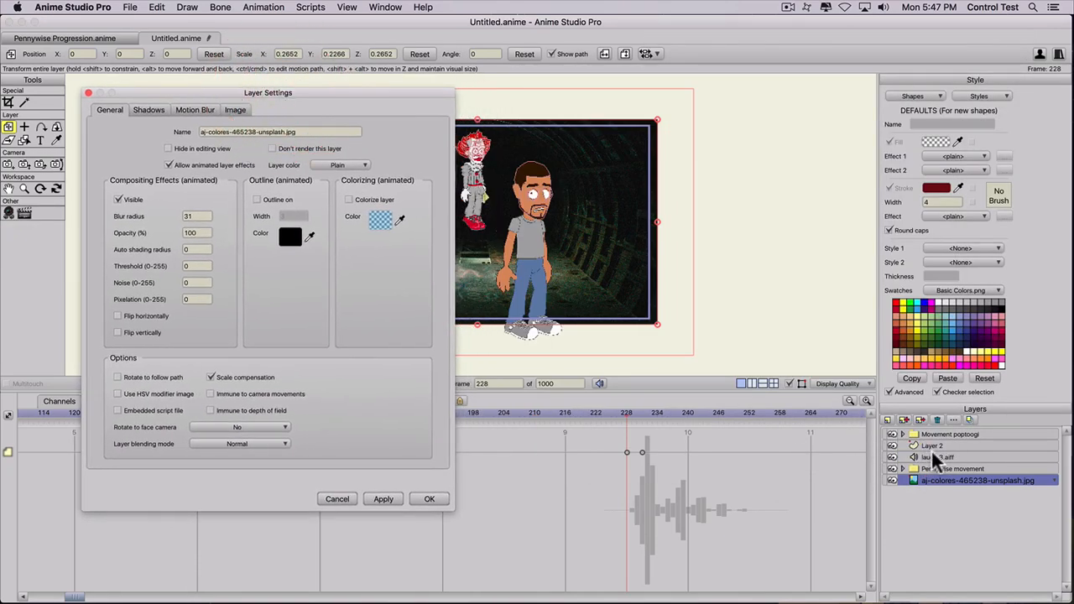
click(930, 436)
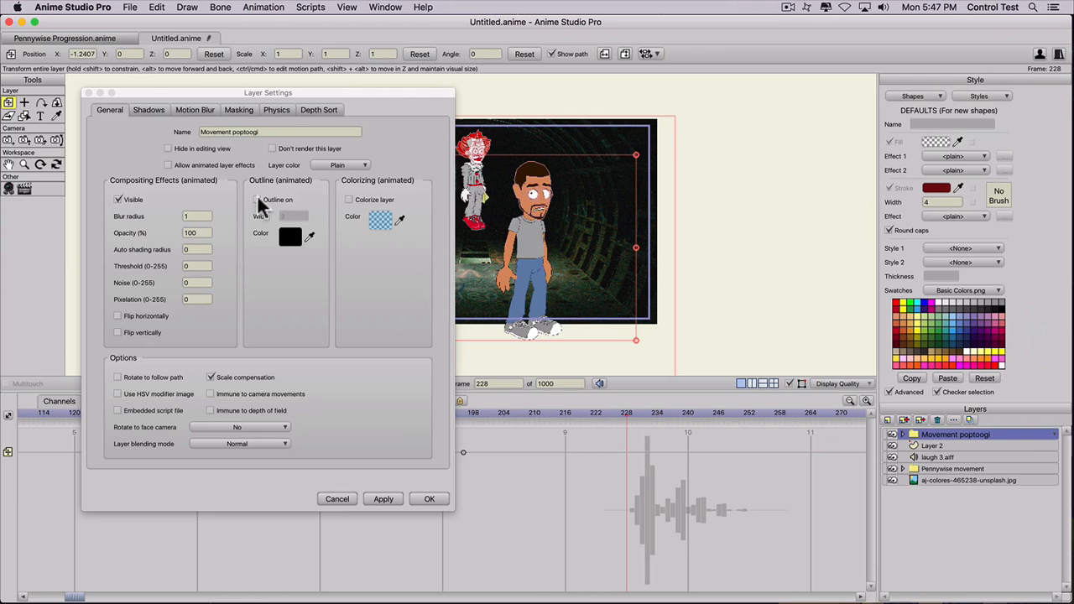
click(187, 217)
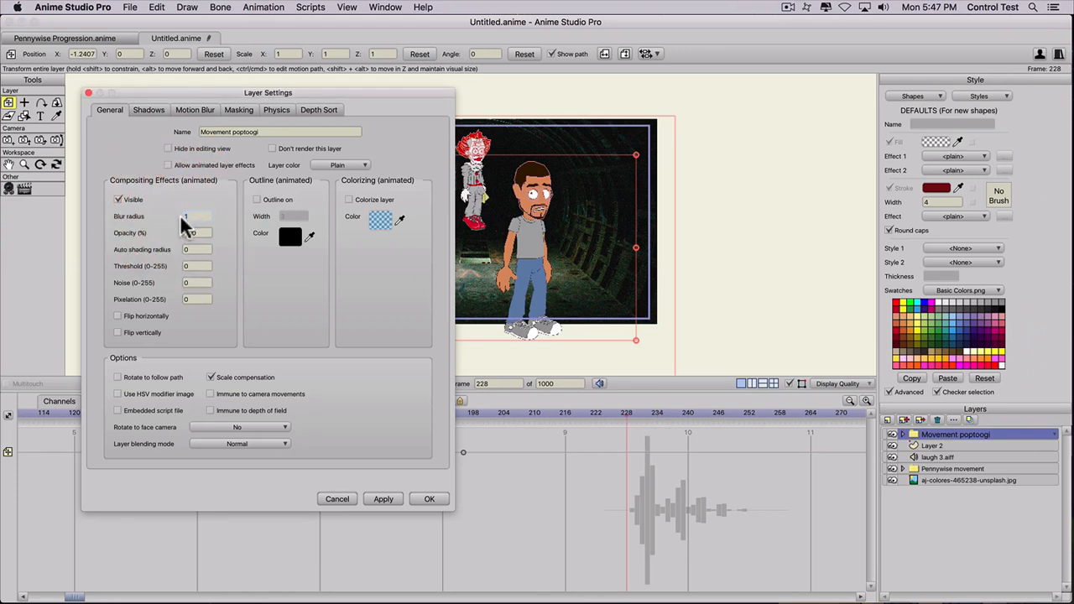
text(0)
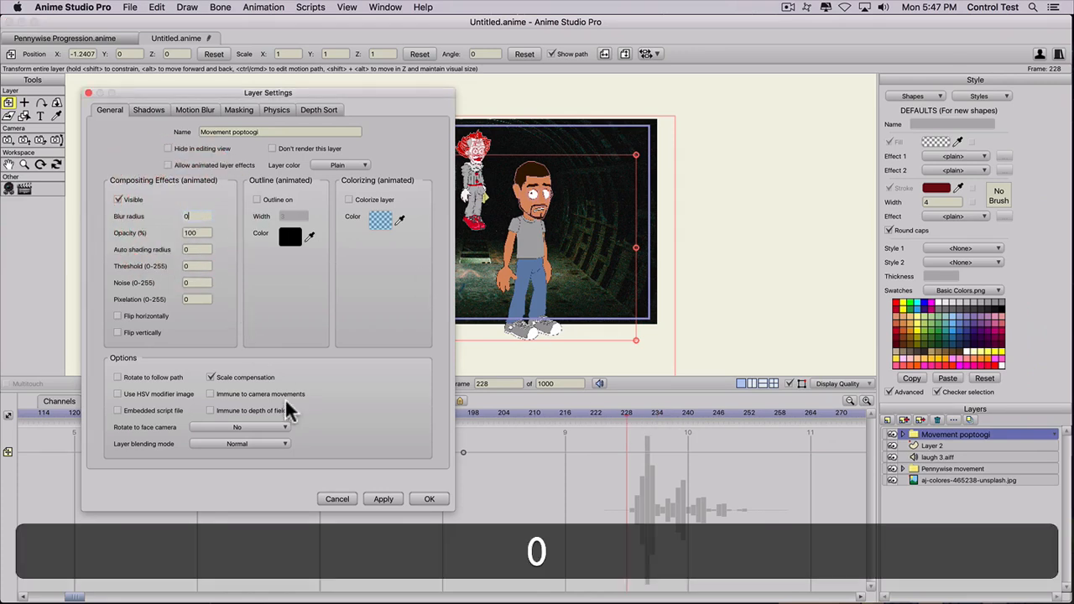
click(384, 499)
click(184, 218)
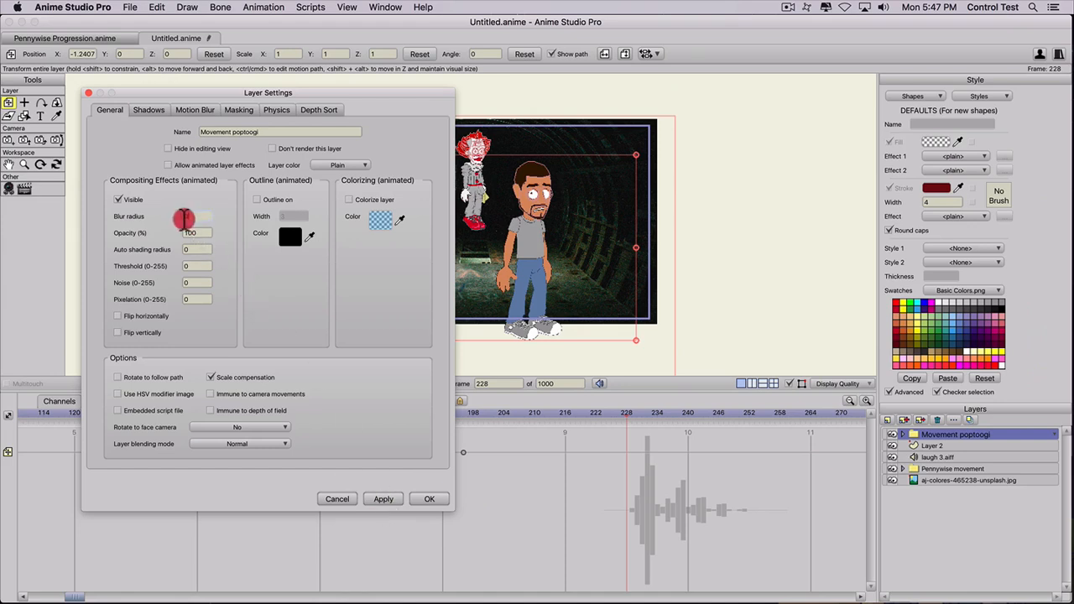
text(1)
click(384, 499)
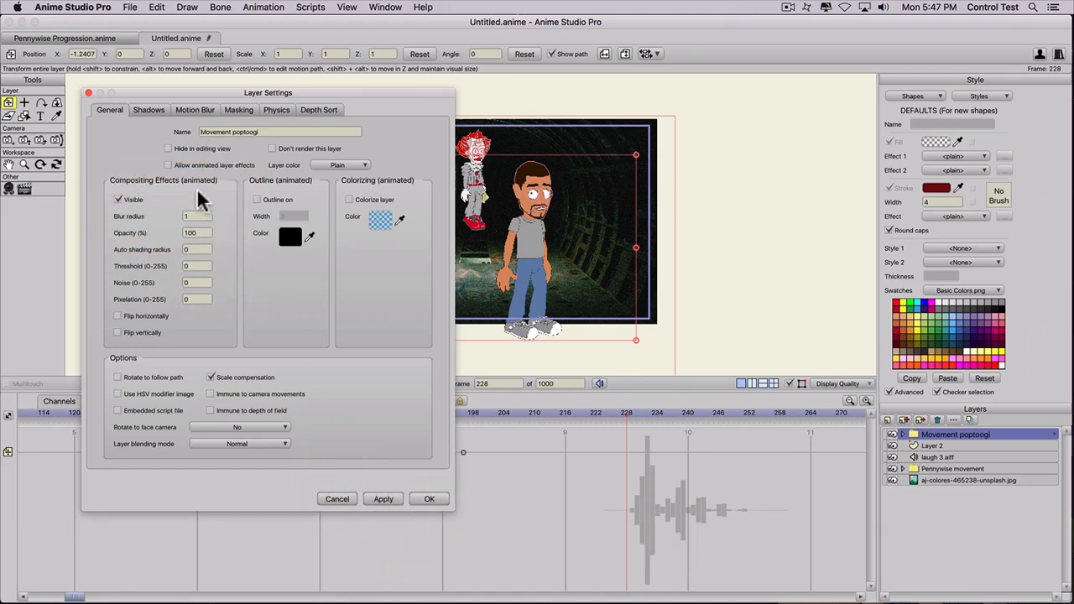
Step: Allow animated layer effects on the Movement poptoogi layer and set its blur radius to 0 on frame 0
click(169, 165)
click(344, 502)
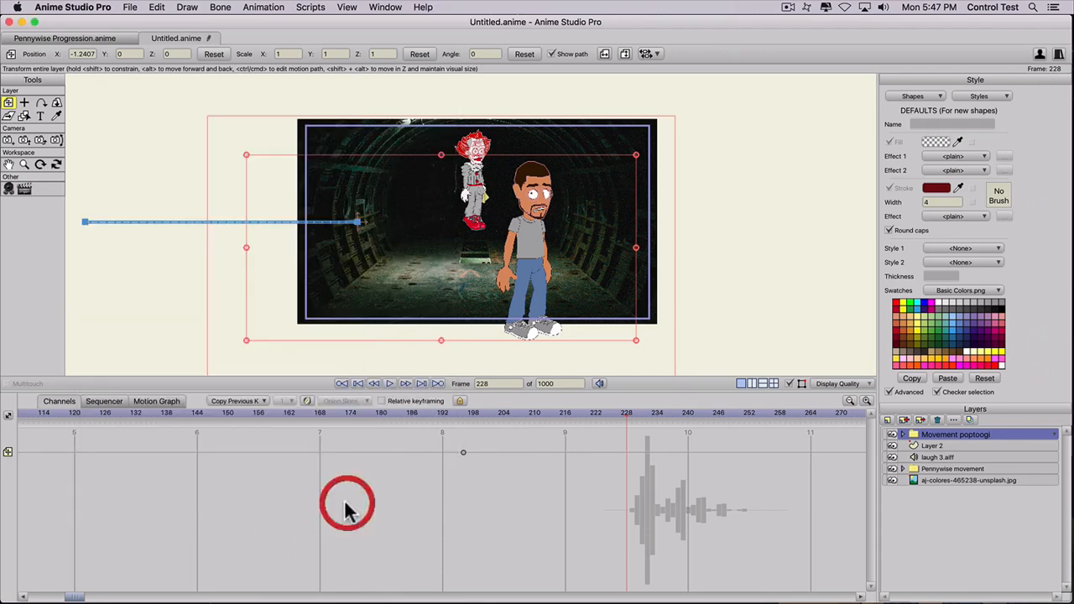
click(360, 387)
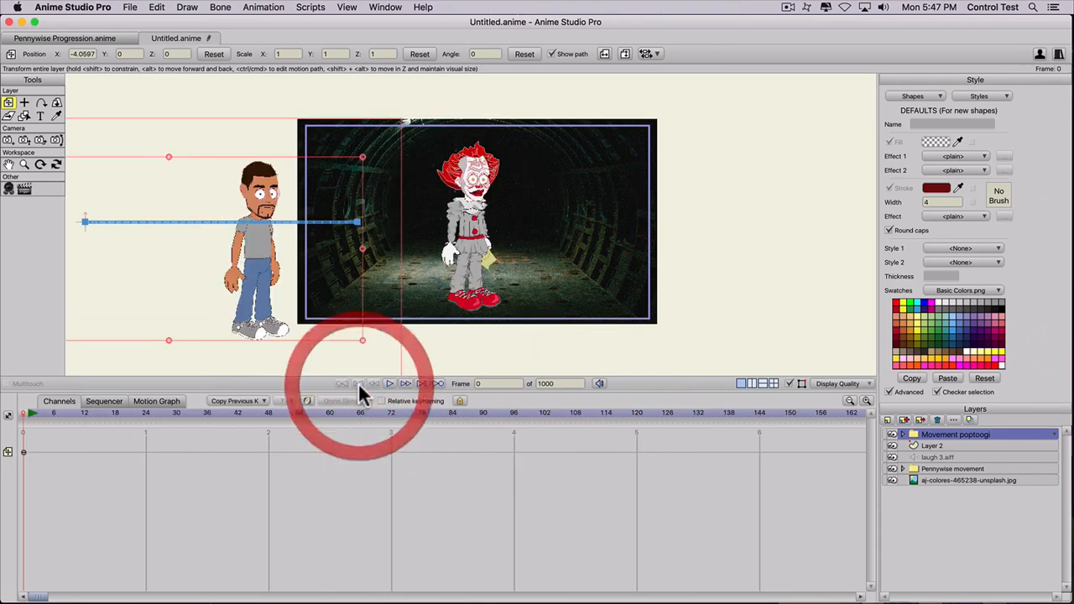
double_click(938, 445)
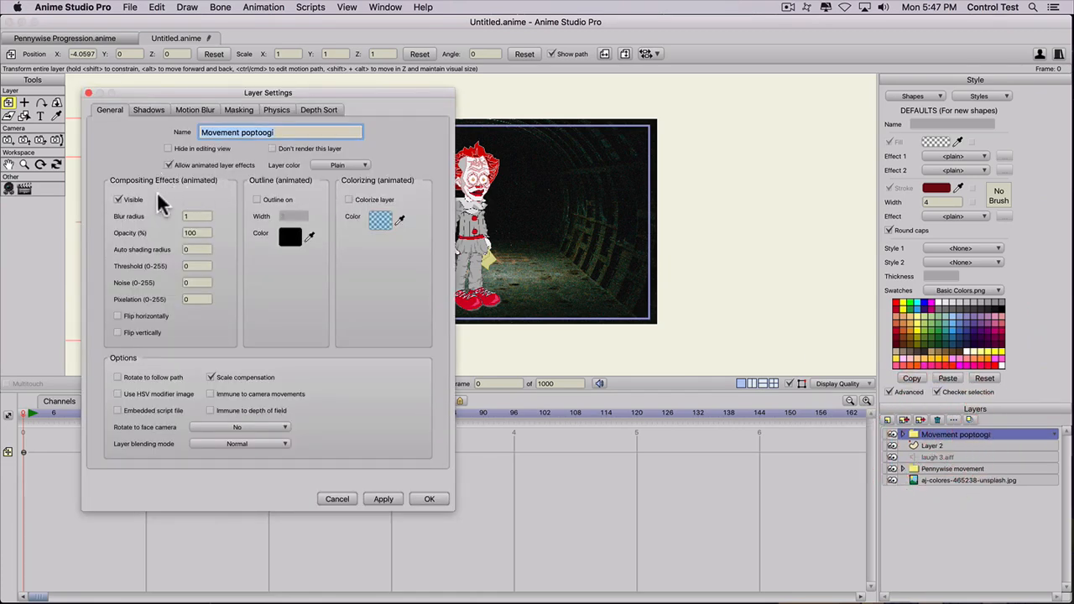
click(191, 216)
text(0)
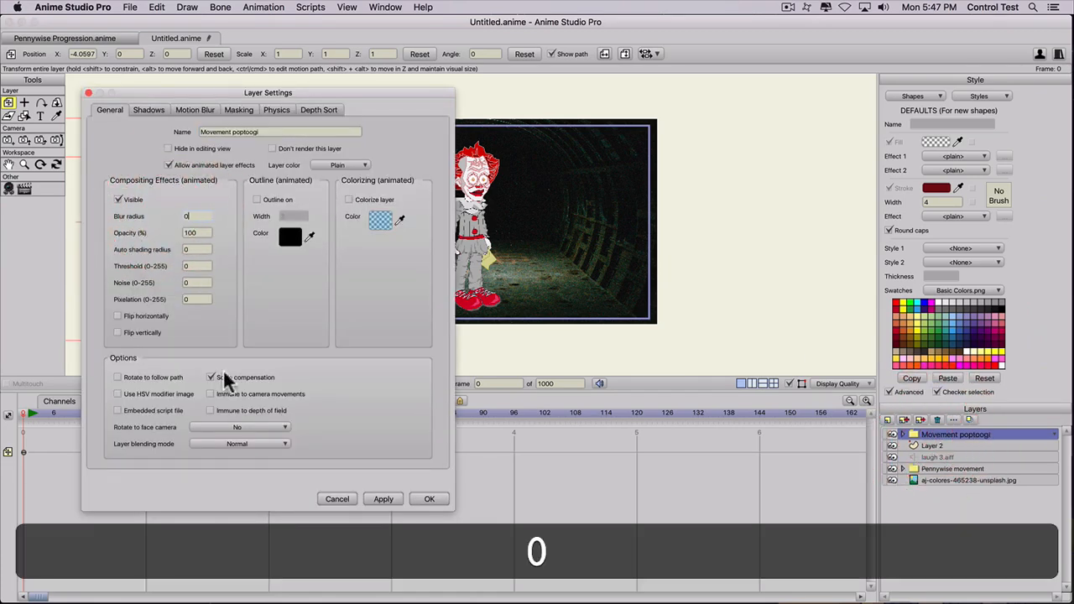
click(377, 499)
click(433, 499)
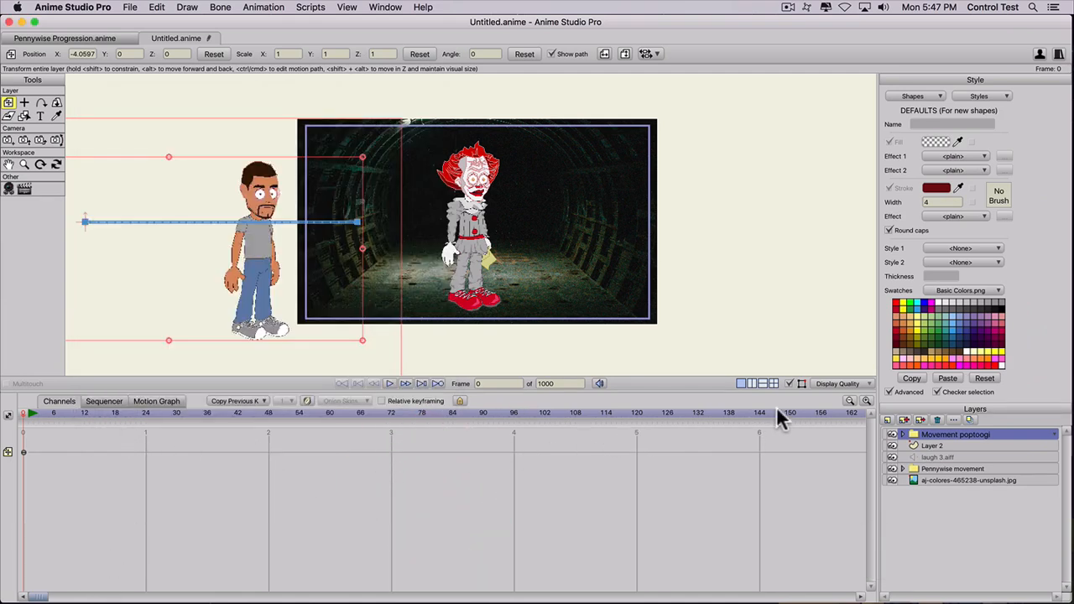
Step: Key the Movement poptoogi layer's blur radius at 1 on frame 228
click(798, 415)
drag(40, 597, 98, 592)
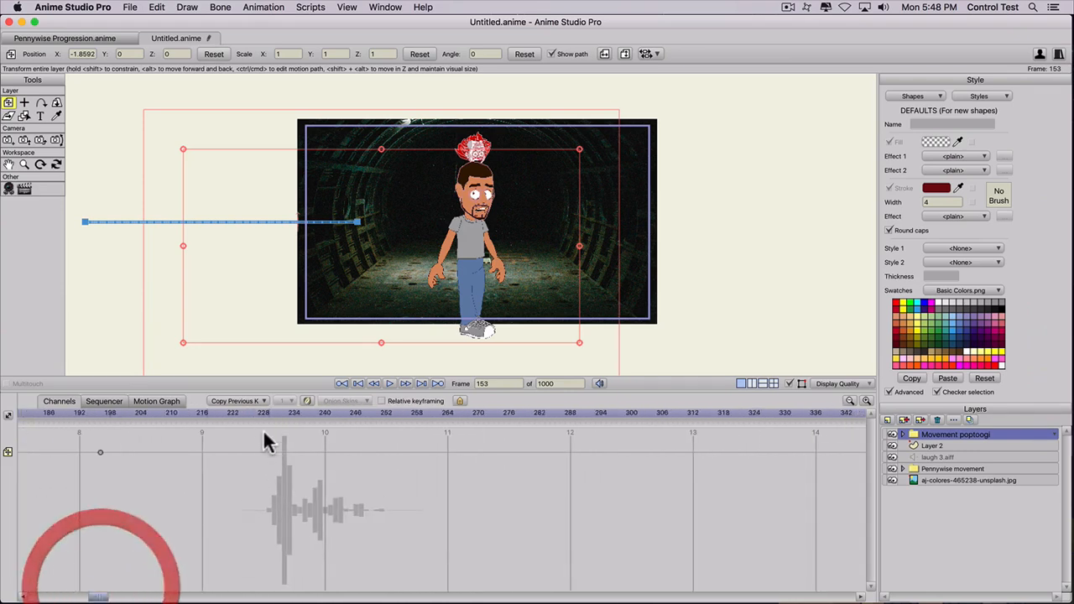
mouse_move(264, 412)
mouse_down()
mouse_move(280, 412)
mouse_move(265, 411)
mouse_up()
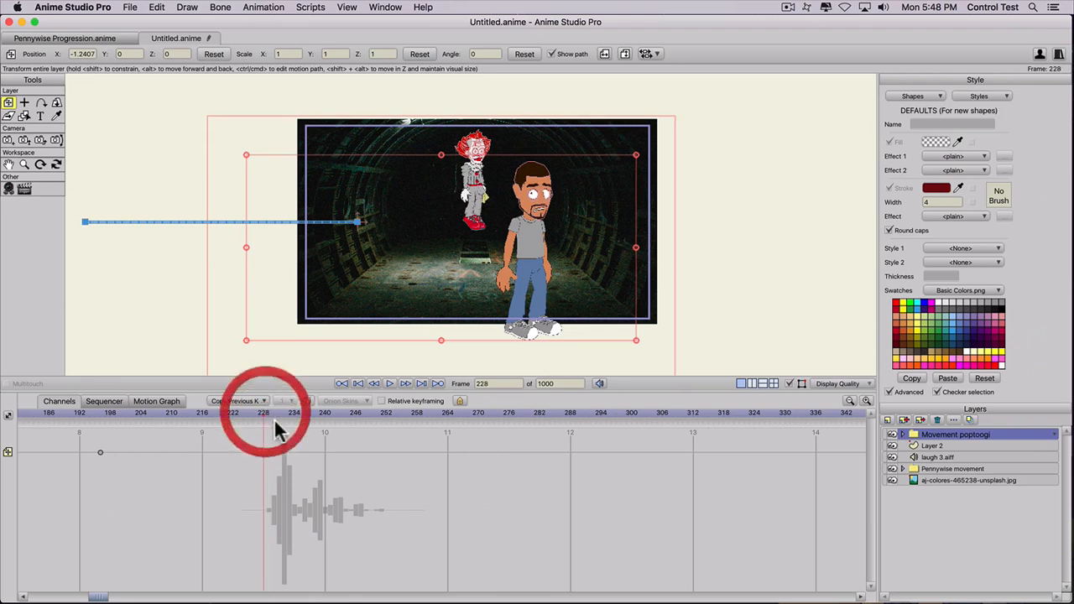
double_click(940, 443)
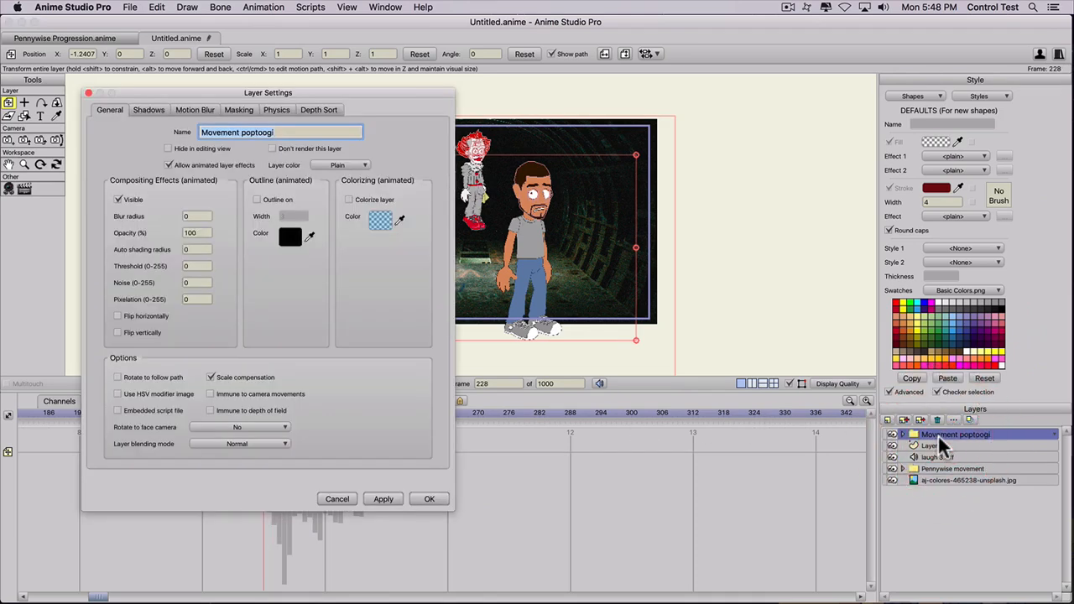
click(188, 217)
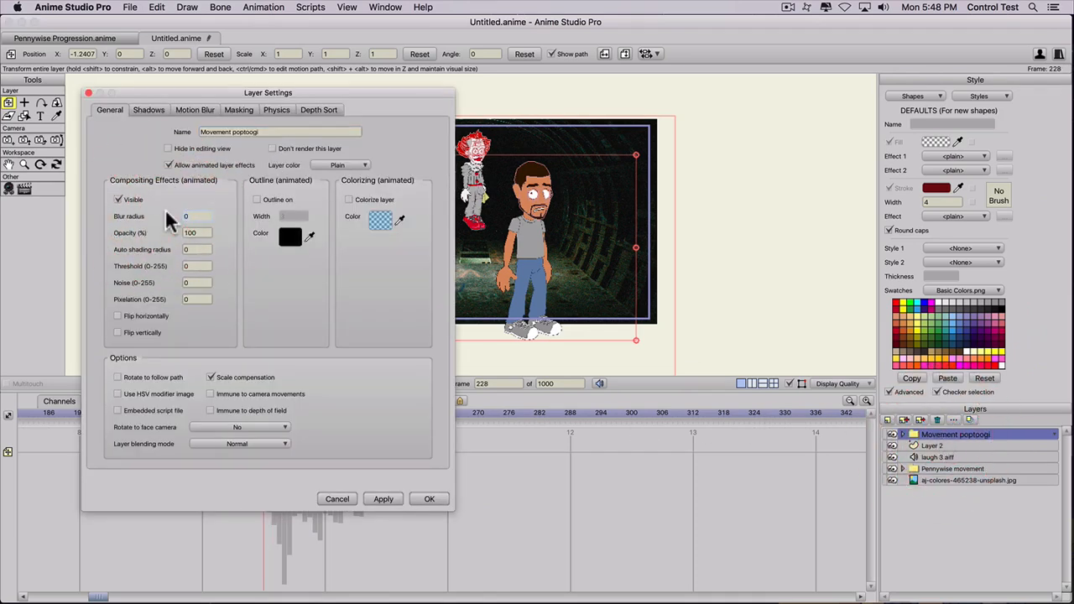
text(1)
click(380, 502)
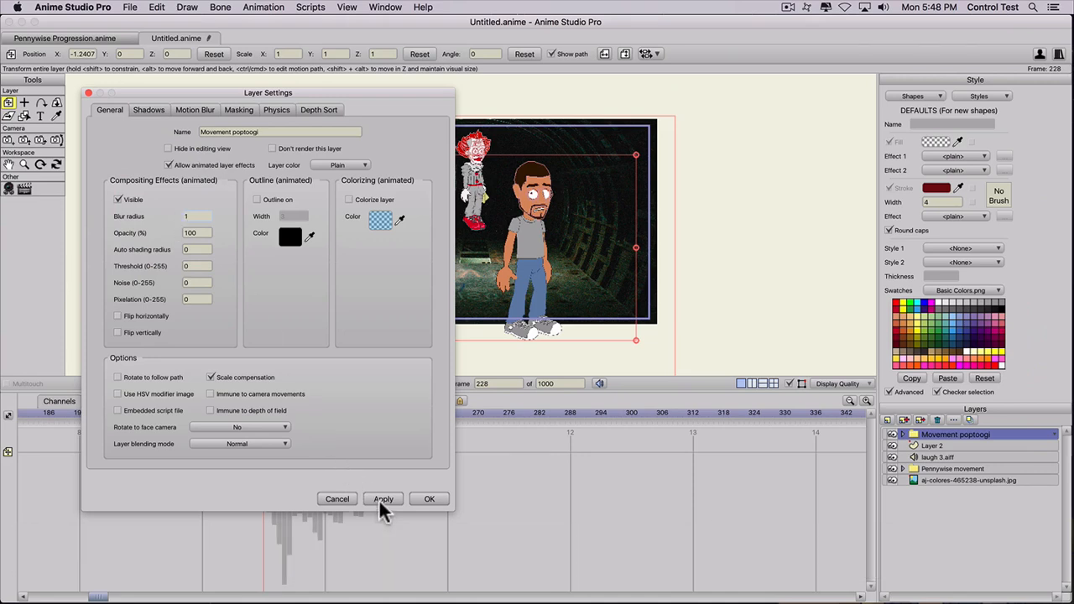
click(382, 504)
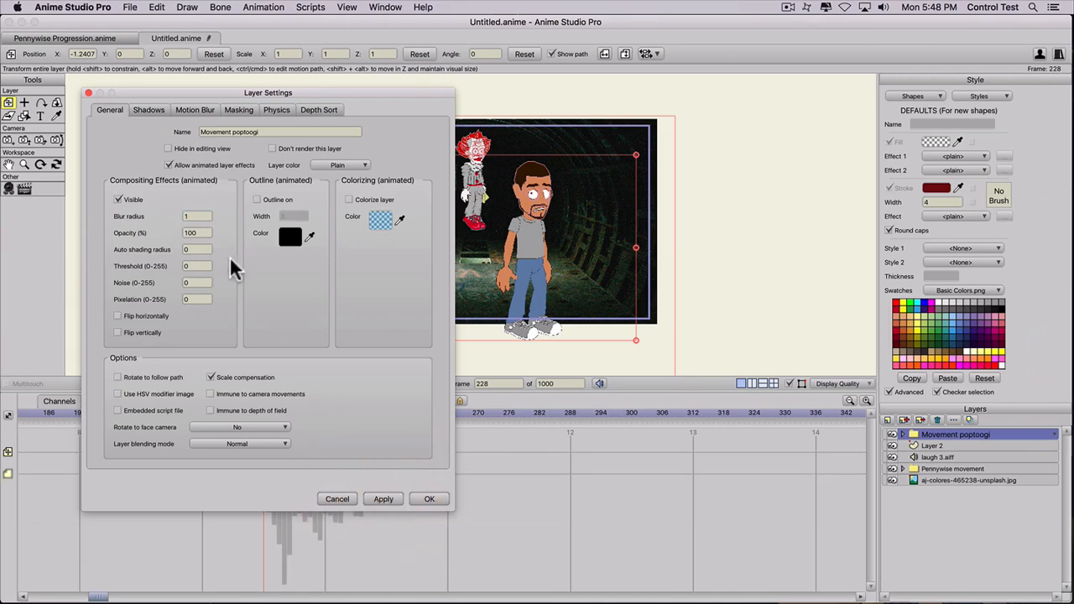
Step: Set the Movement poptoogi layer's blur radius to 0 on frame 228
drag(196, 218, 173, 216)
text(0)
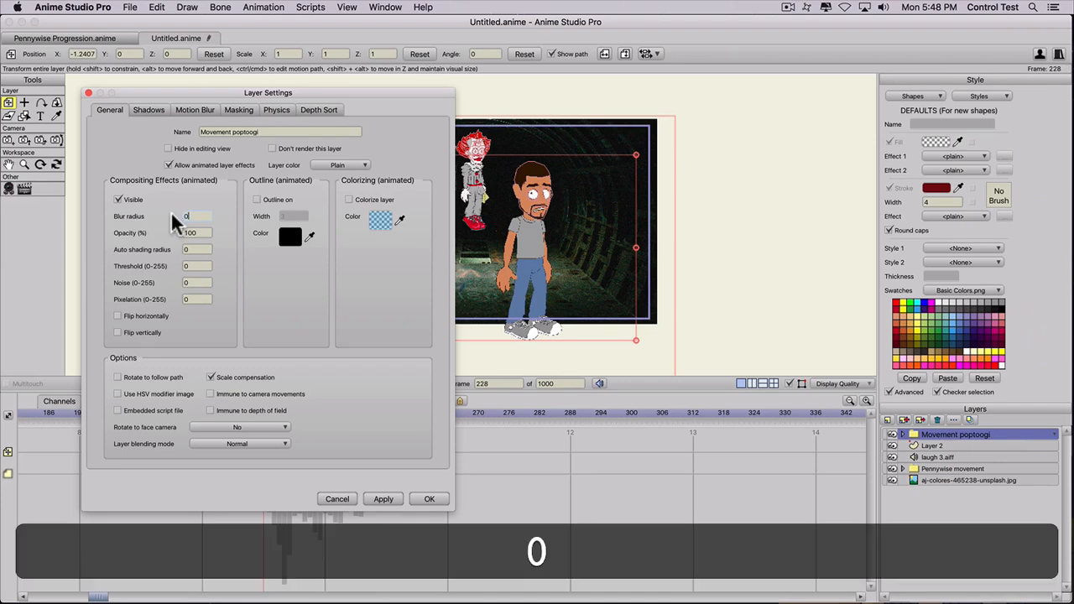
drag(155, 93, 481, 129)
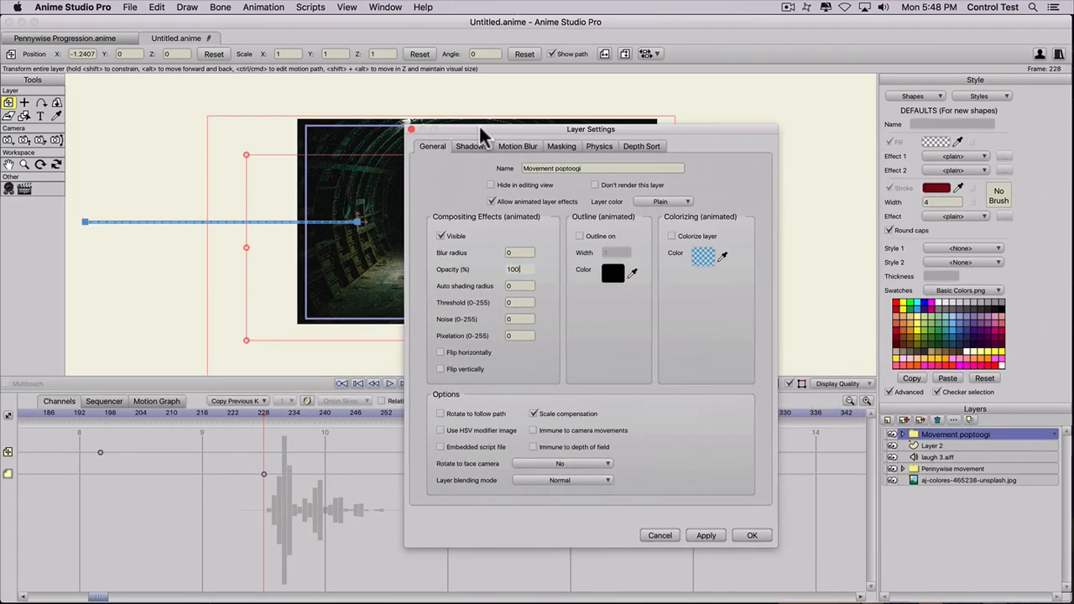
Step: Key the Movement poptoogi layer's blur radius at 8 on frame 231 and accept the layer settings
click(267, 420)
drag(267, 419, 280, 419)
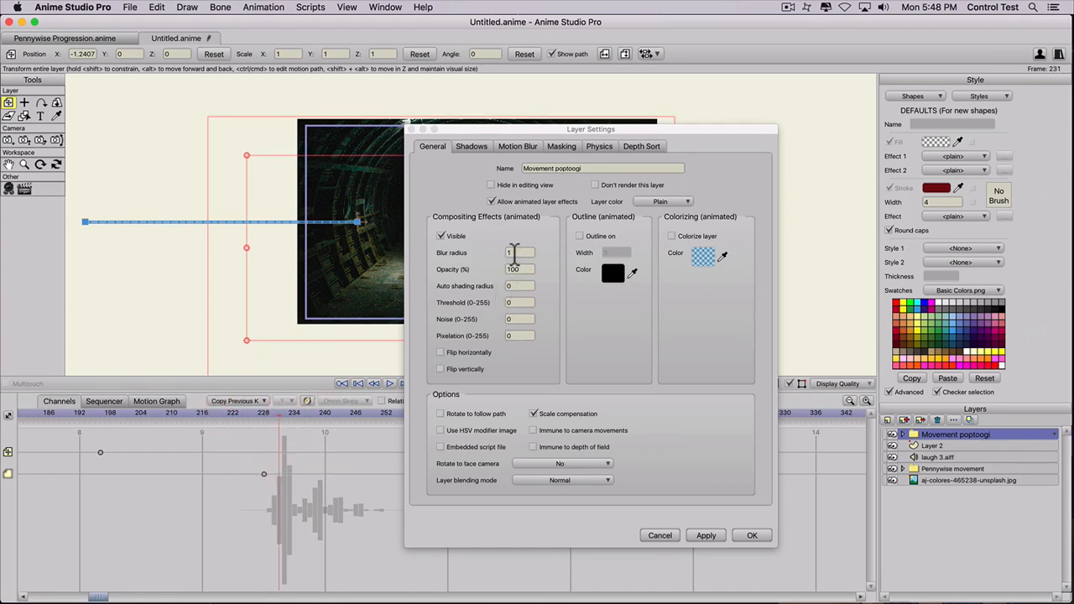
click(513, 253)
drag(513, 251, 497, 251)
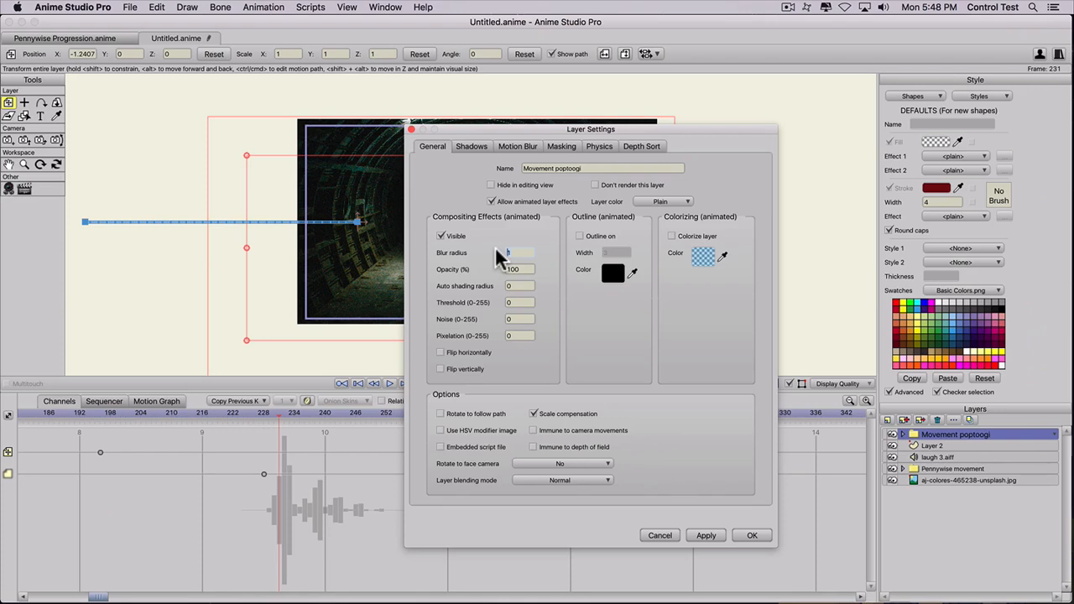
text(8)
click(704, 535)
click(749, 535)
Step: Export frames 216 to 264 as an MP4 video named laugh
drag(254, 413, 356, 429)
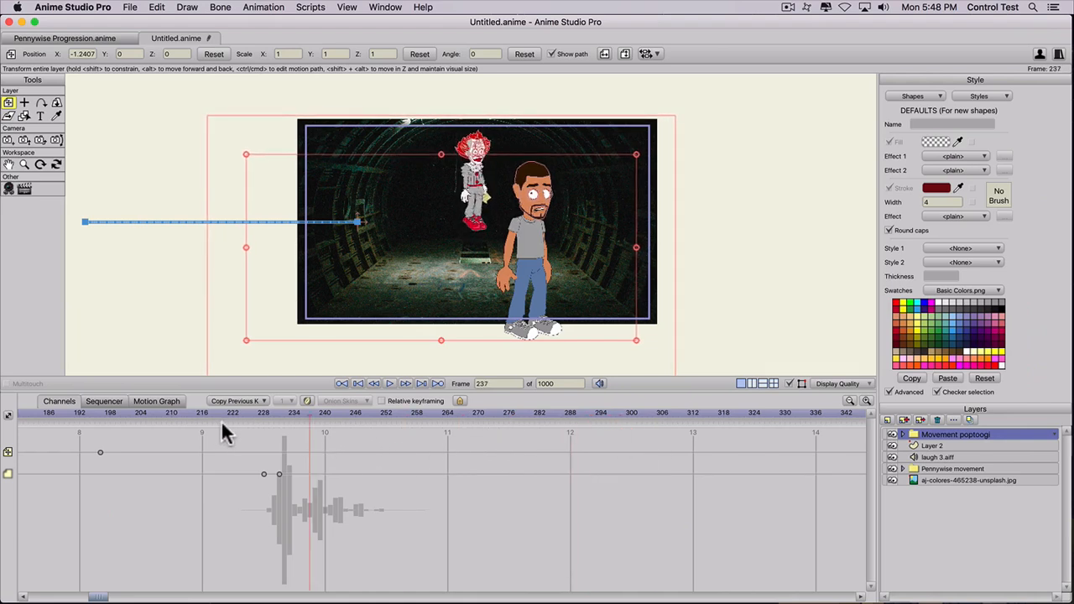
mouse_move(195, 415)
mouse_down()
mouse_move(139, 412)
mouse_move(202, 412)
mouse_up()
click(130, 7)
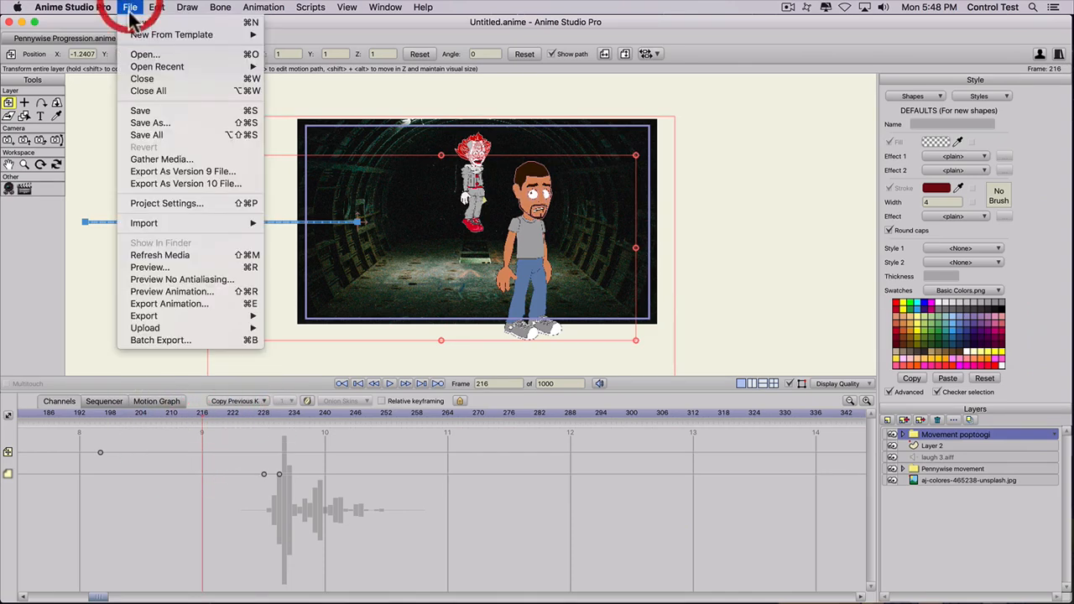
click(152, 304)
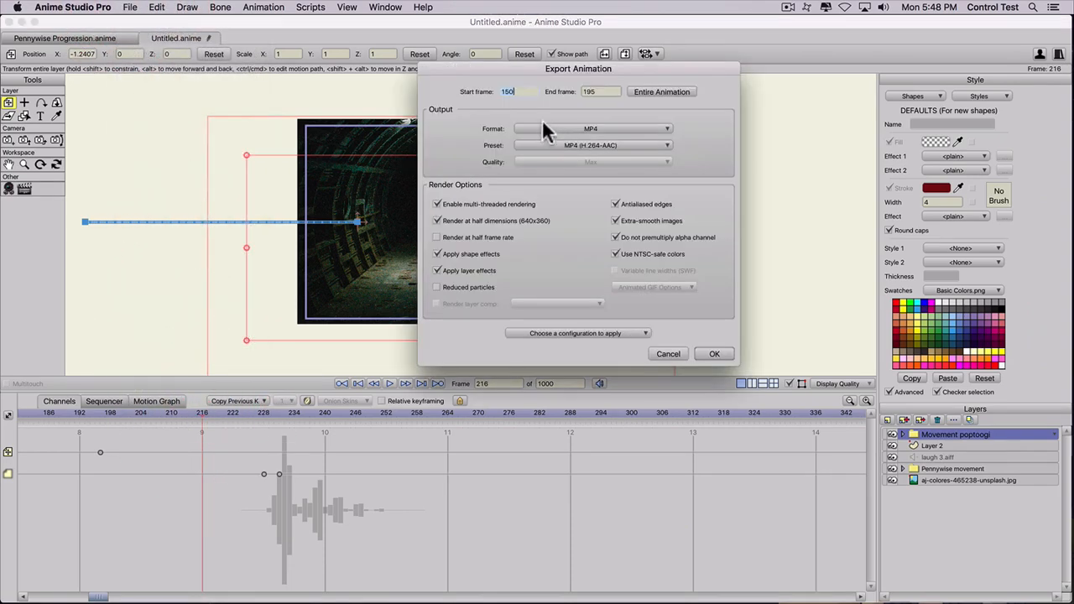
text(216)
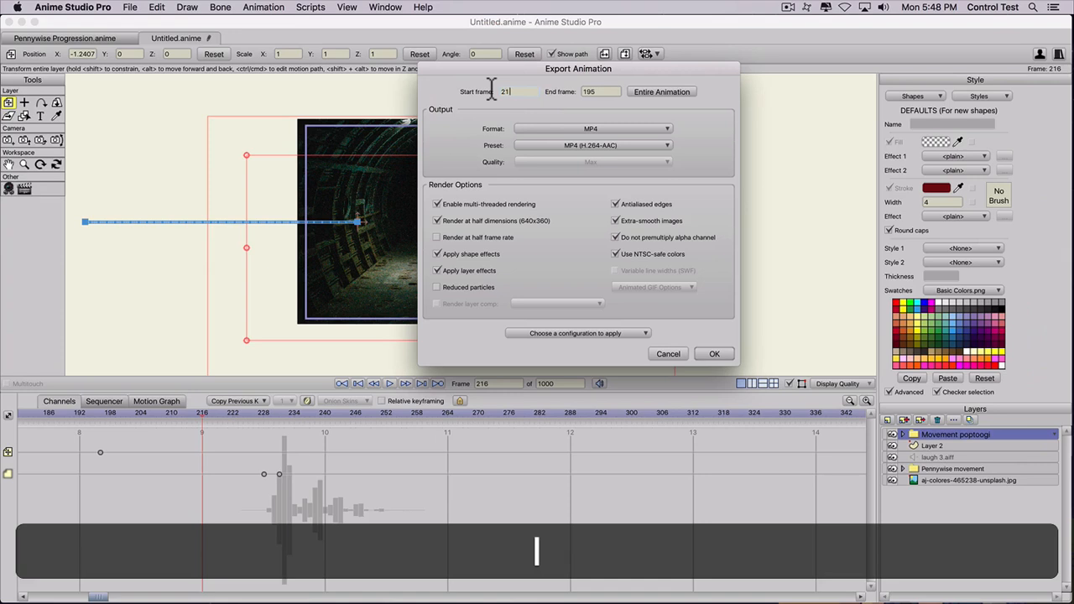
click(616, 93)
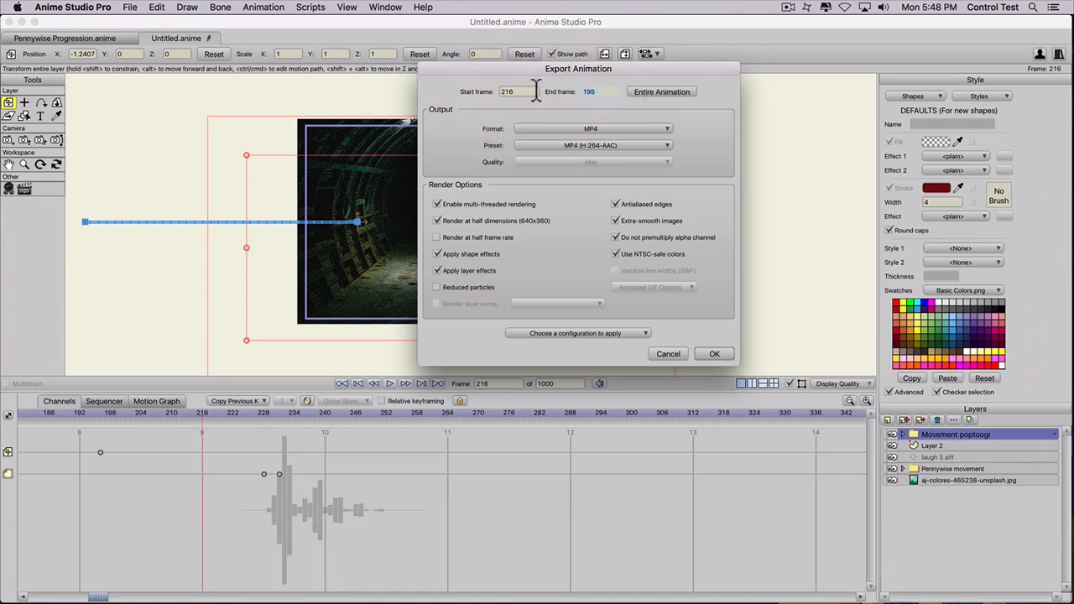
text(264)
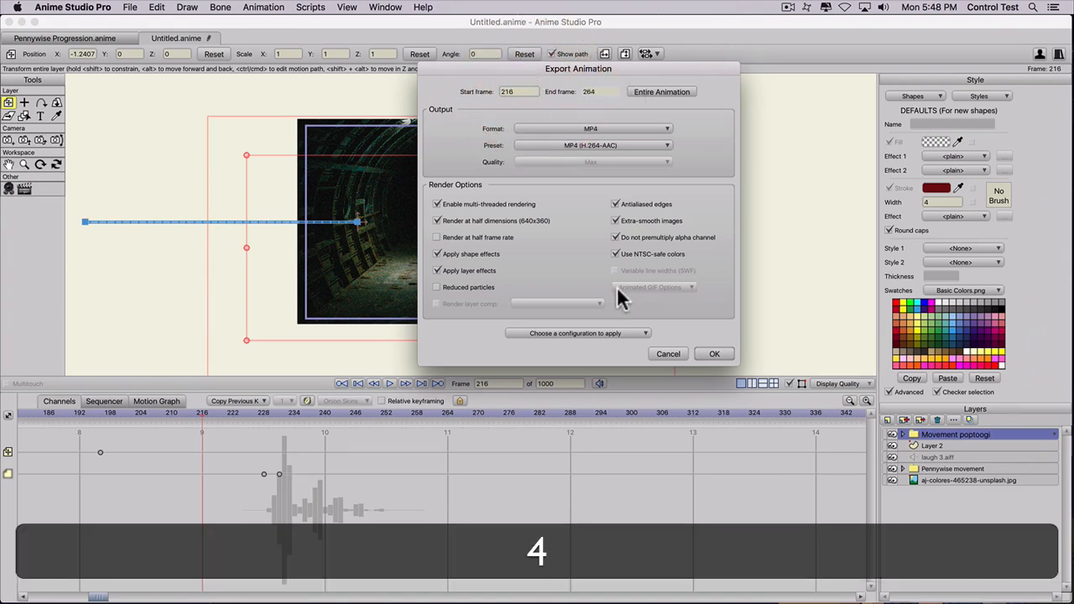
click(712, 354)
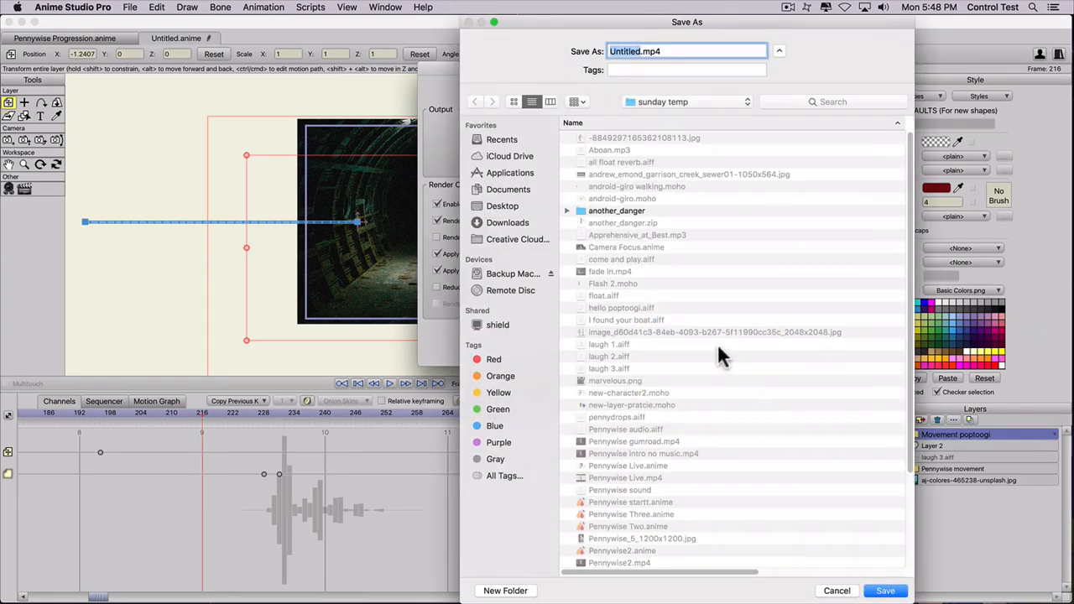
text(laugh)
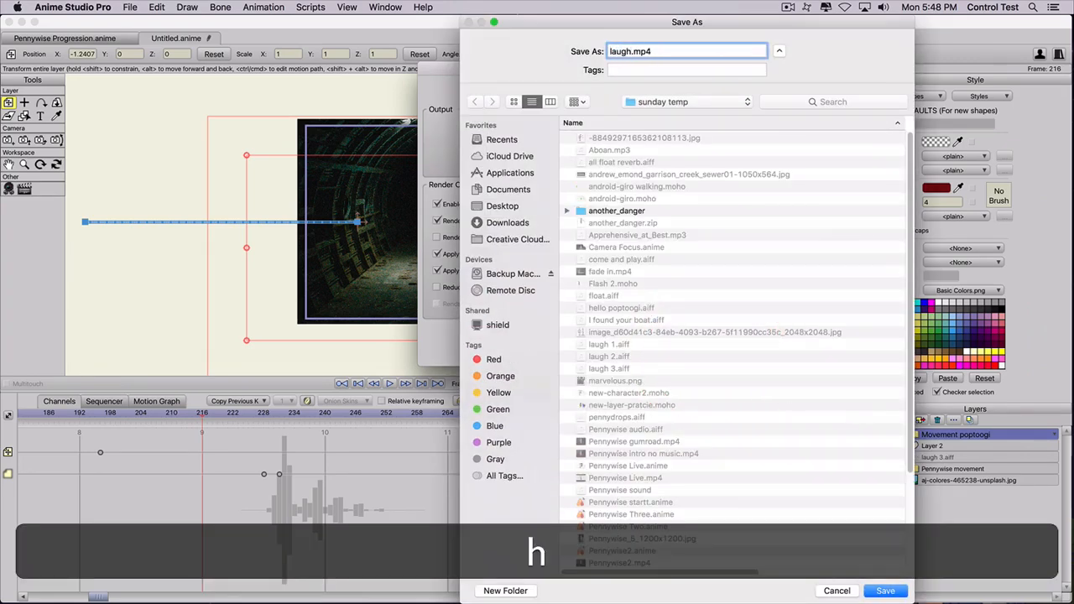
key(super+d)
key(super+Return)
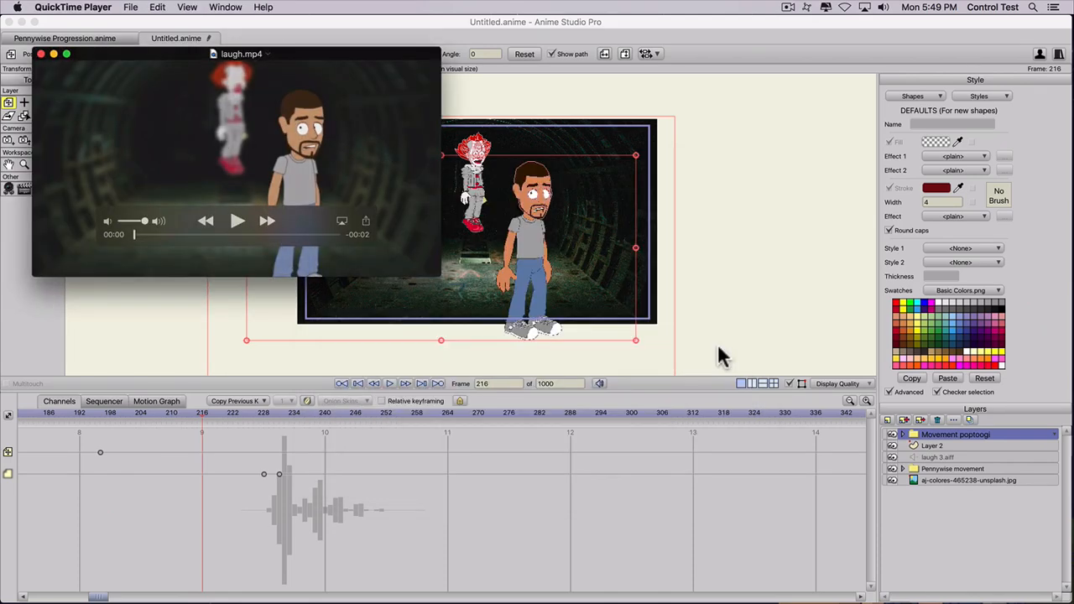
Step: Enlarge and play the exported laugh.mp4 in QuickTime Player to check the focus shift, and close it
drag(440, 276, 830, 496)
click(428, 410)
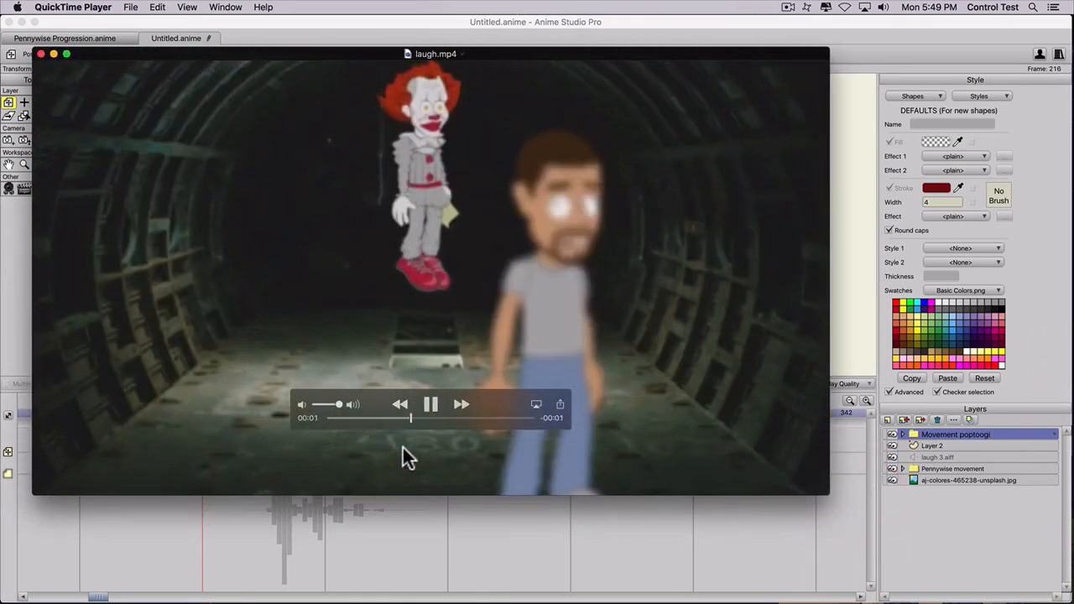
mouse_move(352, 417)
mouse_down()
mouse_move(294, 418)
mouse_move(399, 411)
mouse_move(343, 406)
mouse_up()
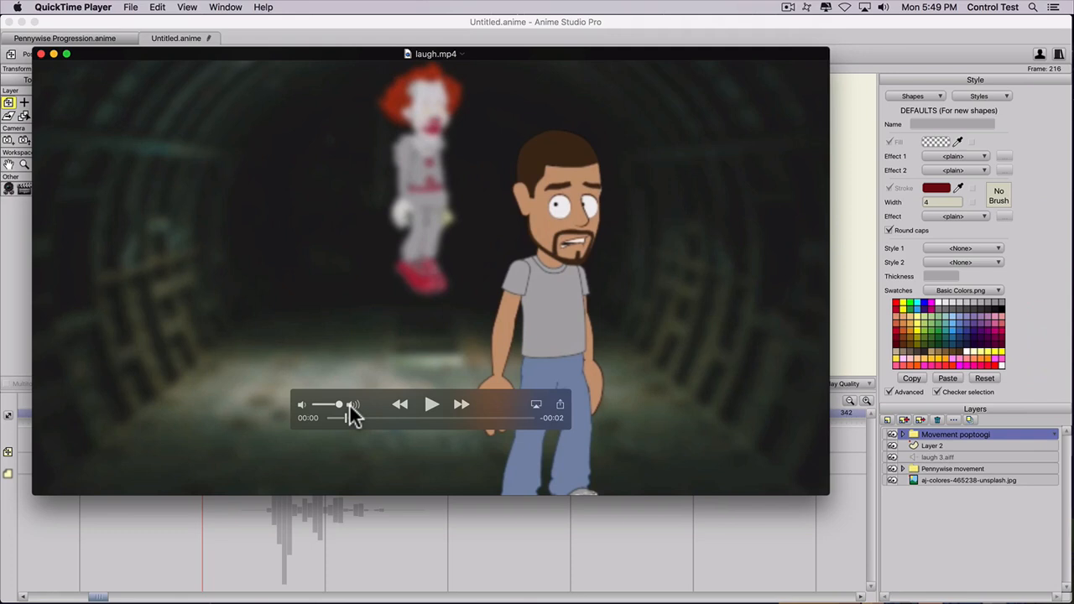
click(40, 55)
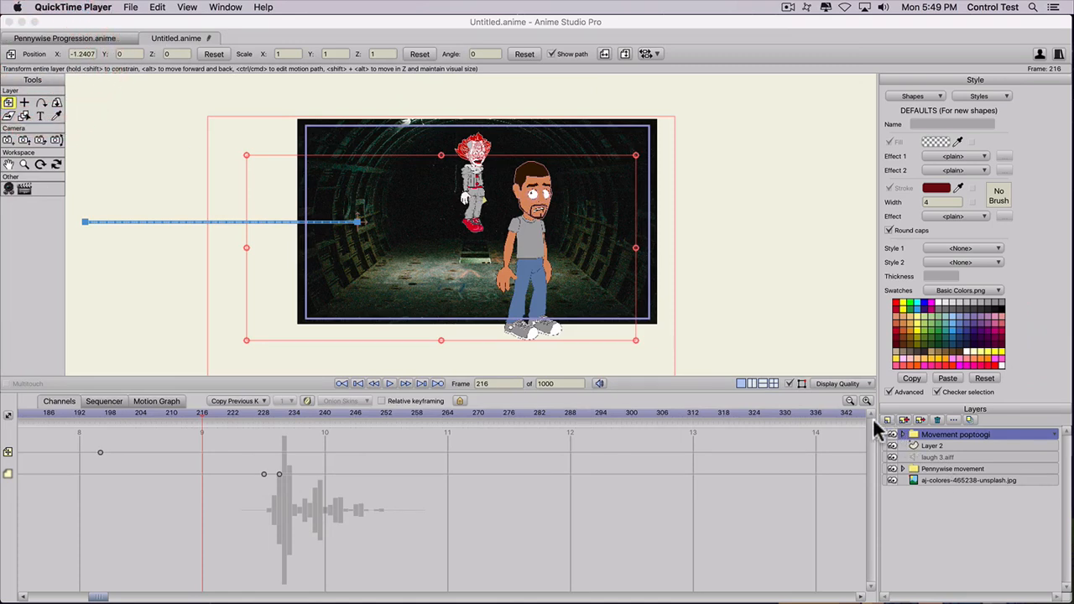
Step: Return the animation to frame 0 so that a new group layer can be added
drag(96, 598, 2, 590)
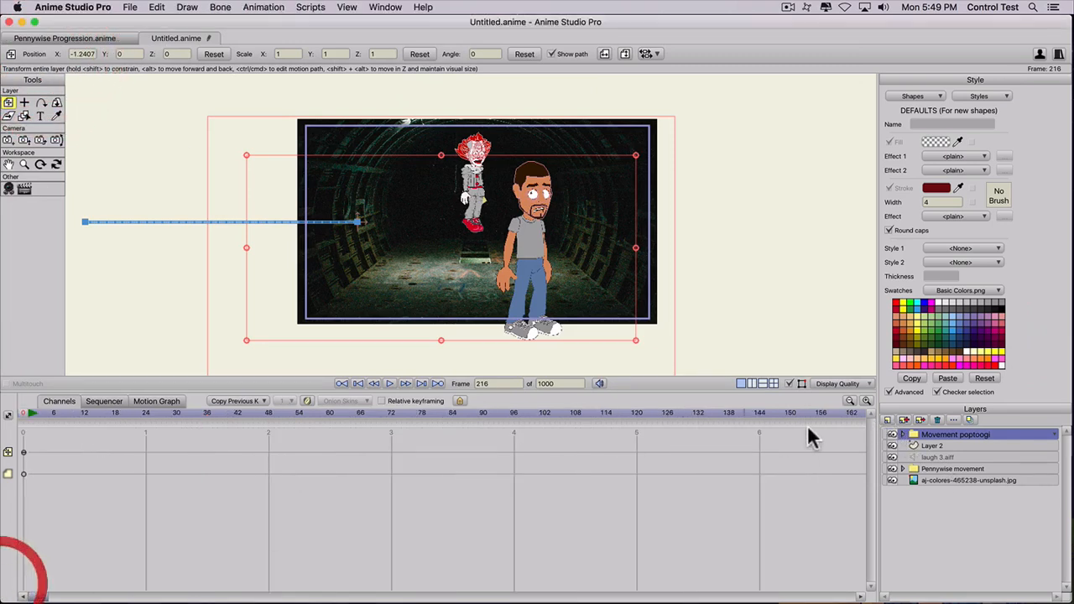
click(889, 420)
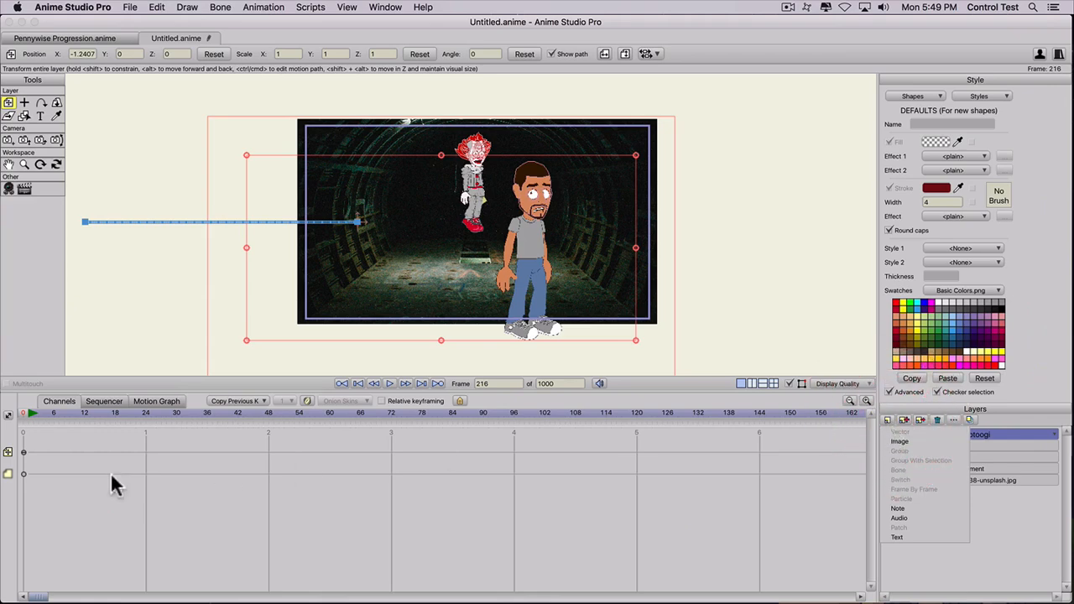
click(372, 392)
click(374, 383)
click(888, 420)
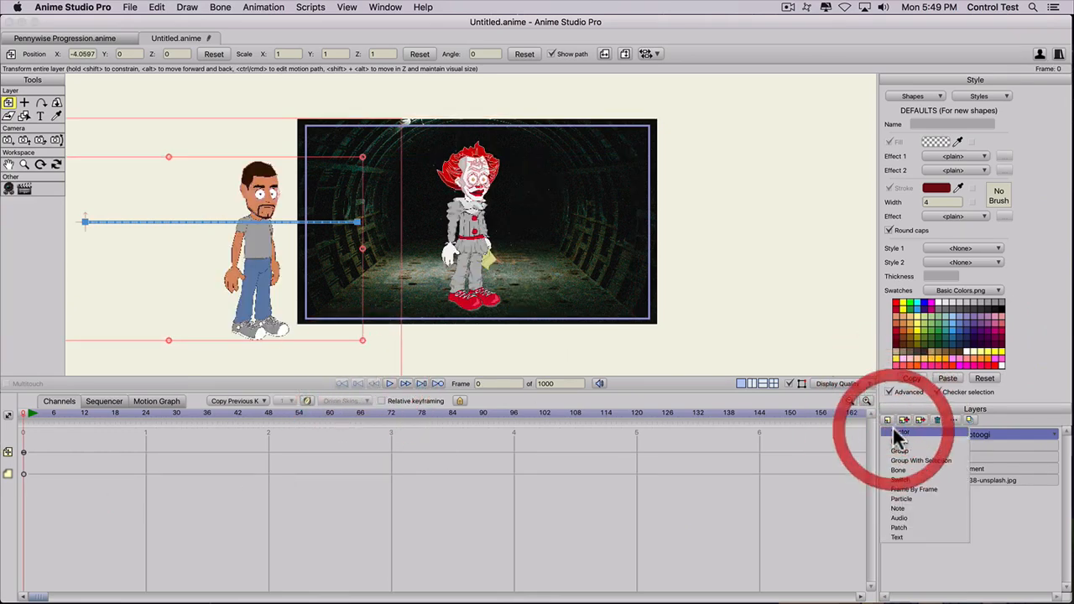
click(897, 433)
key(super+z)
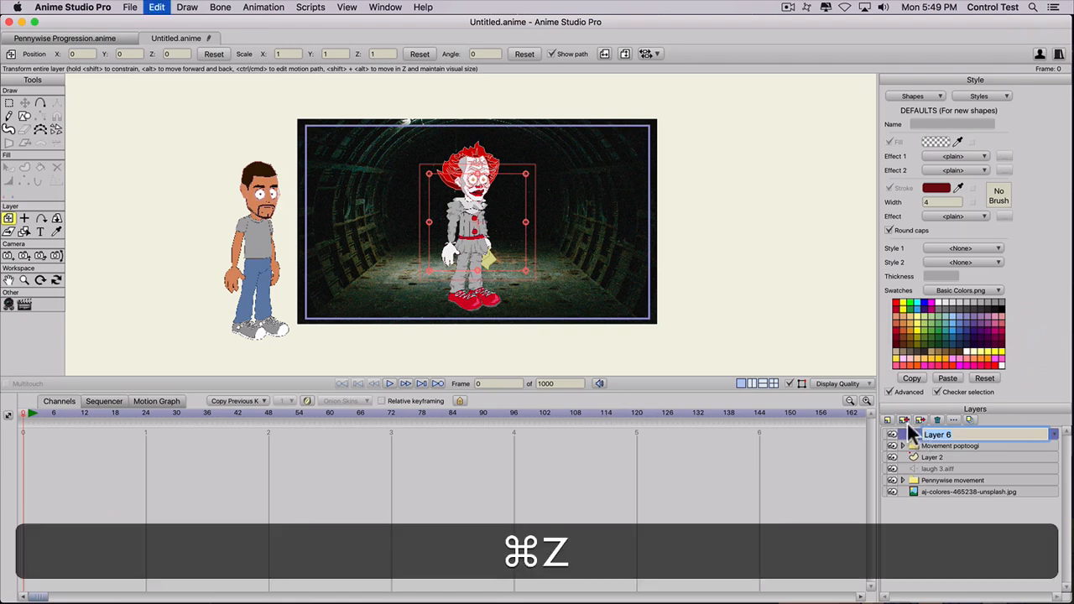
Step: Add a group layer above the other layers and name it Camera shake
click(885, 420)
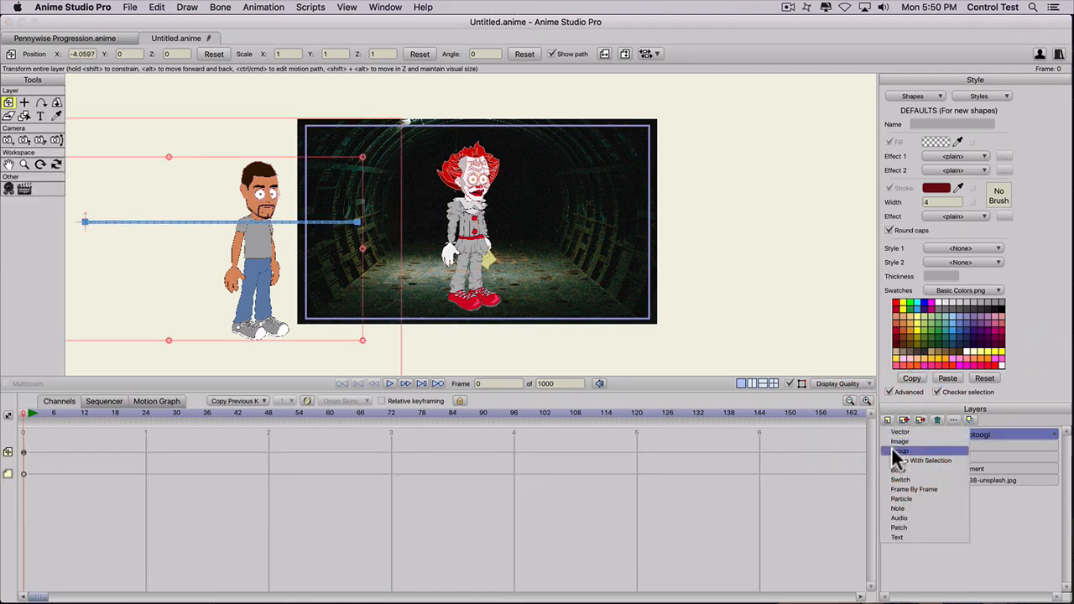
click(892, 451)
double_click(935, 433)
text(Ca)
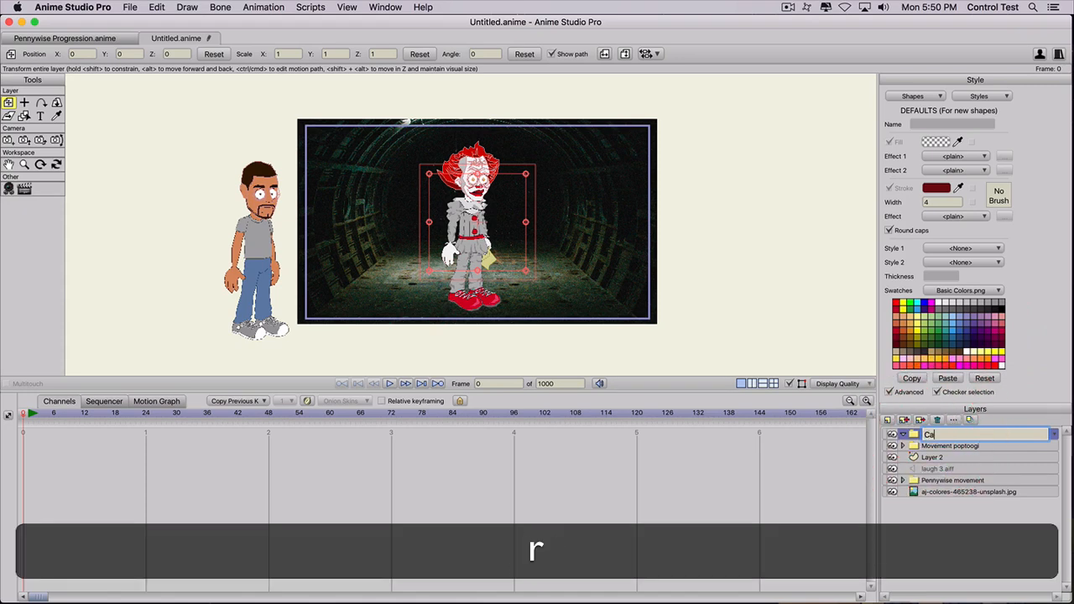
text(rmr)
key(BackSpace)
key(BackSpace)
key(BackSpace)
text(m)
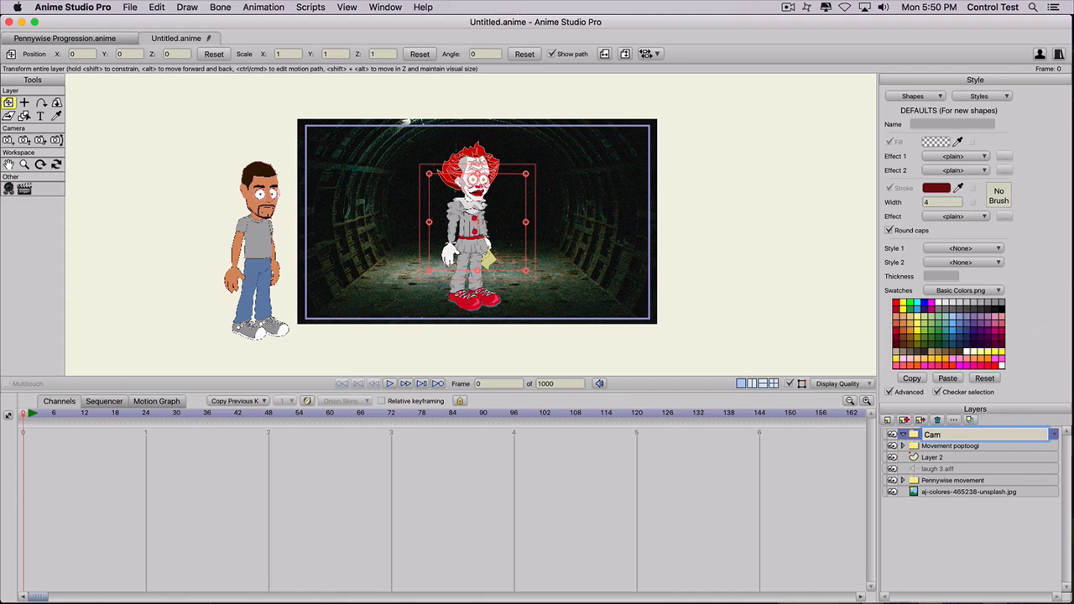
text(era shake)
key(Return)
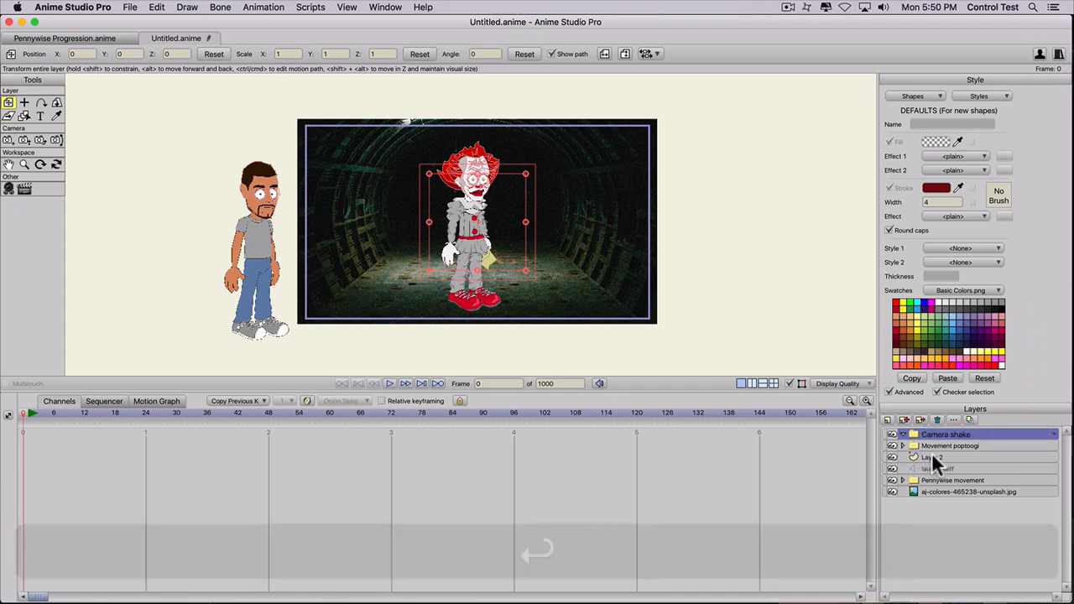
Step: Move all layers from Movement poptoogi down to the tunnel background image into the Camera shake group
click(934, 443)
shift+click(939, 492)
drag(934, 443, 929, 434)
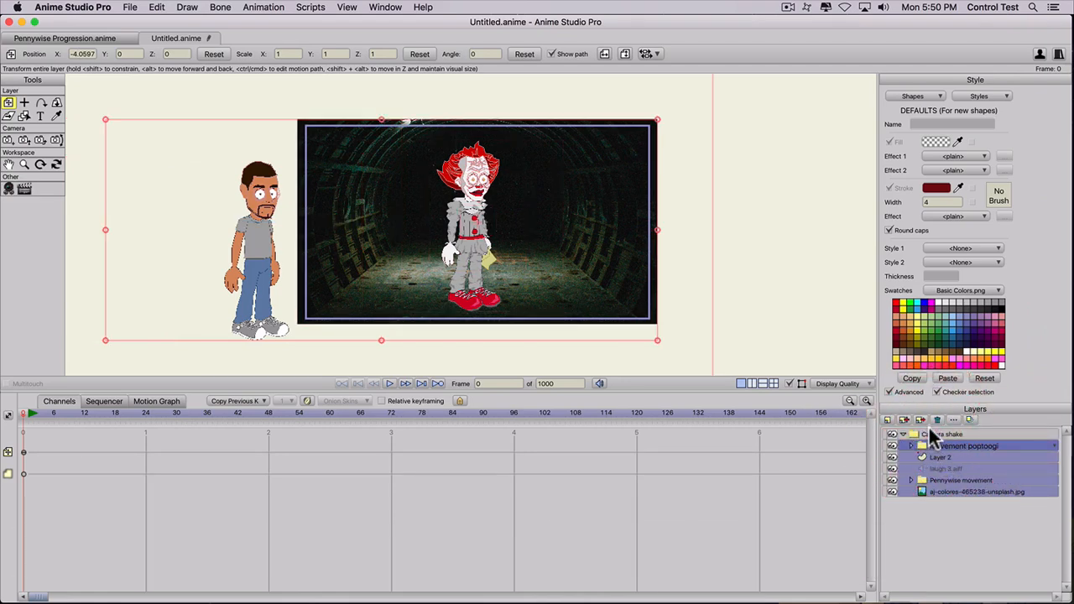
Step: Key the Camera shake group's position on frame 1 and give that keyframe Noisy interpolation
click(929, 434)
click(25, 417)
drag(25, 413, 28, 414)
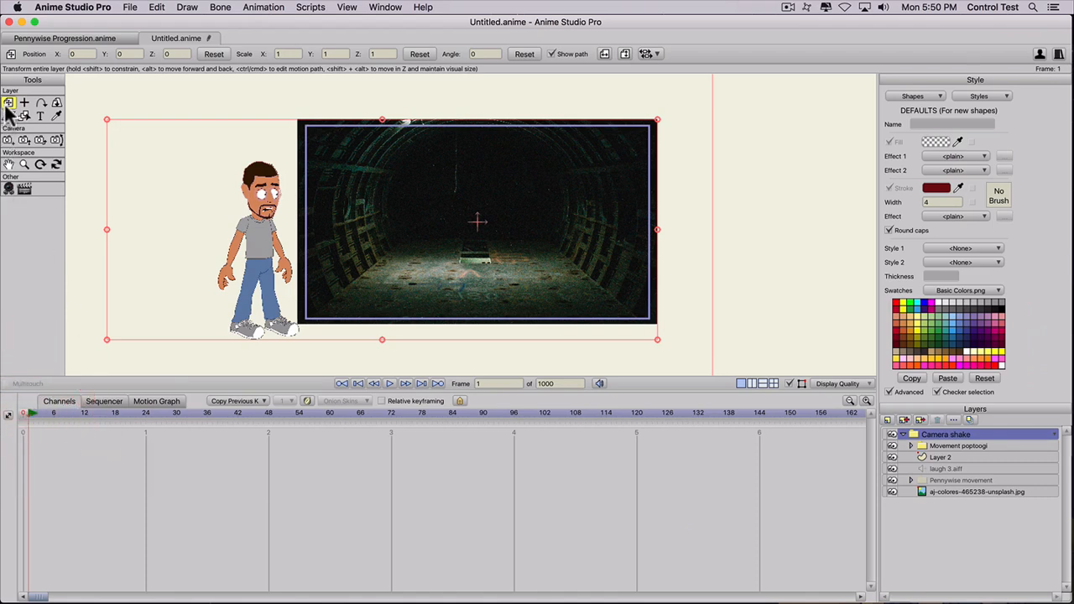
click(420, 233)
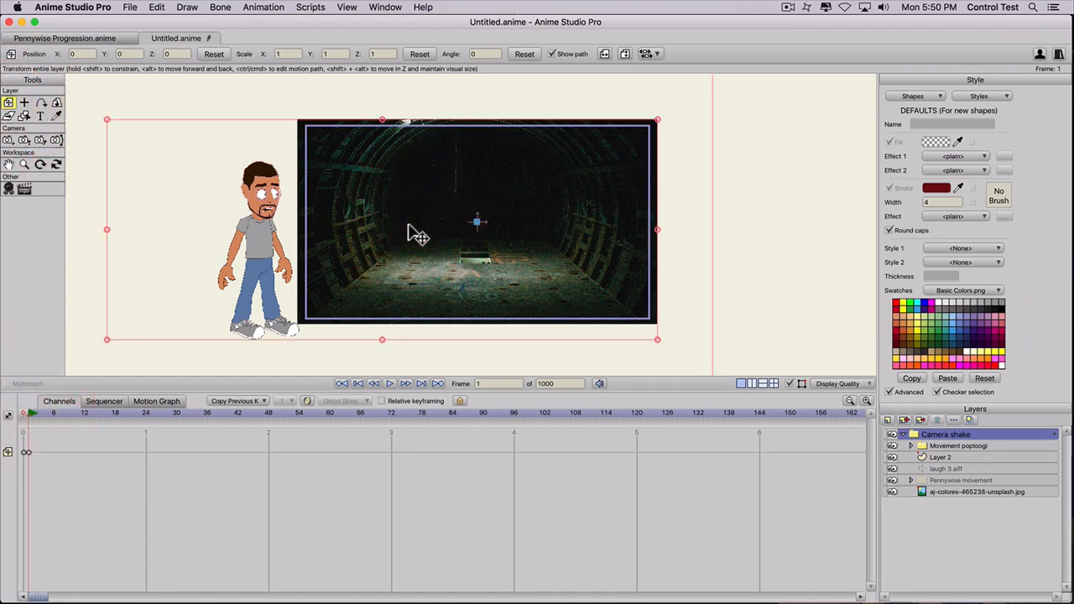
click(30, 456)
right_click(31, 457)
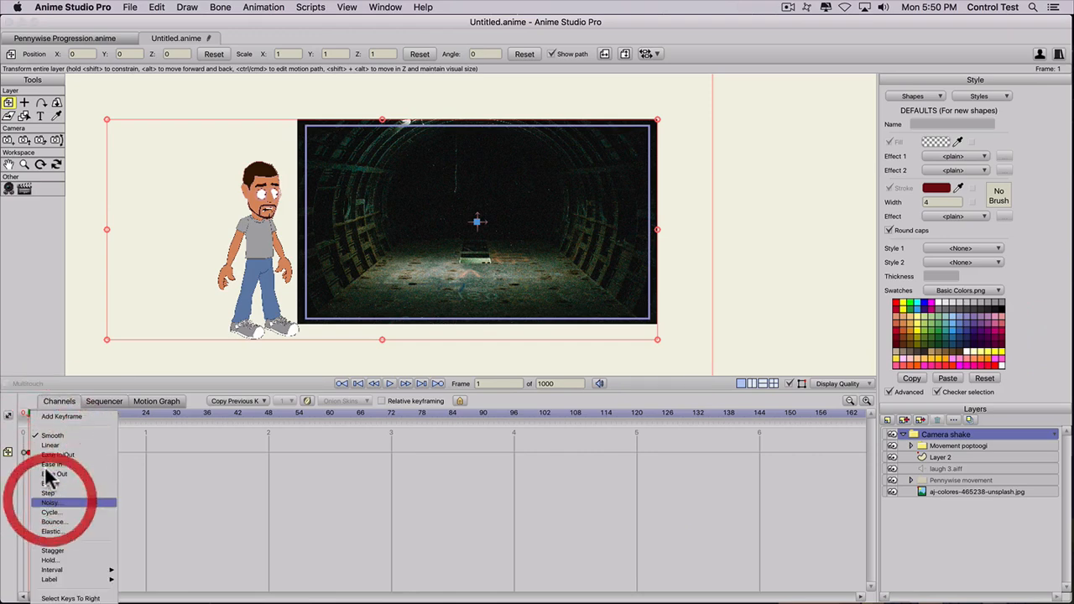
click(51, 501)
Step: Set the noisy keyframe's amplitude to 0.002
click(701, 265)
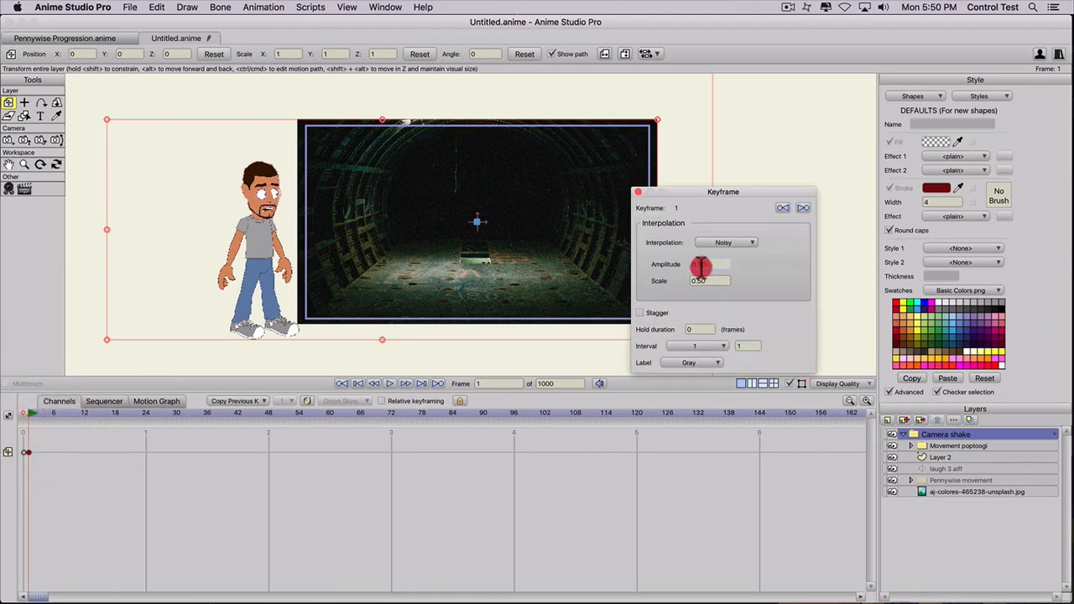
click(700, 264)
click(703, 264)
text(02)
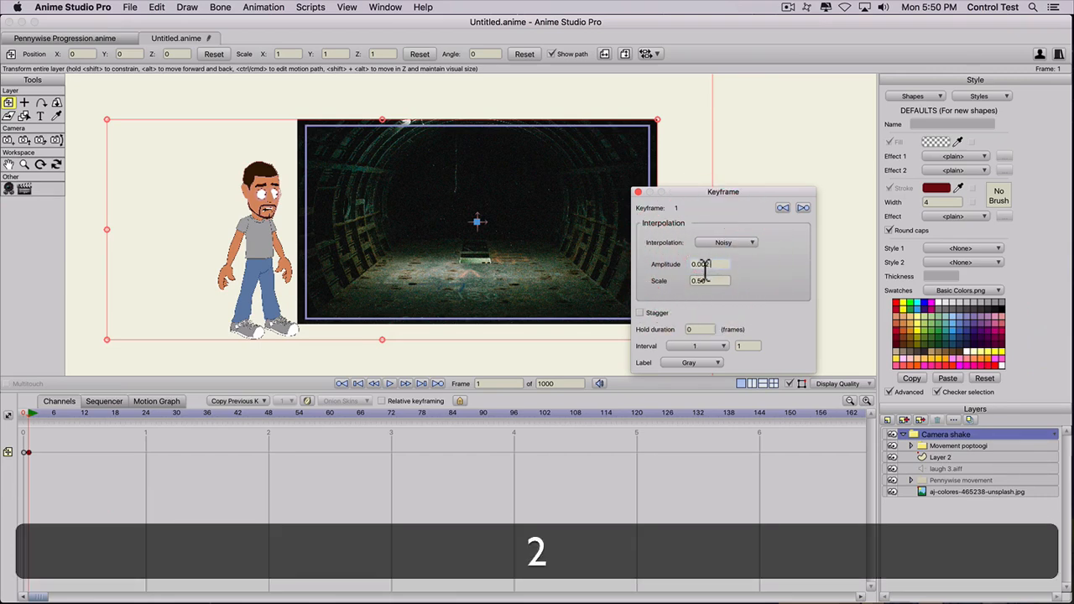
Step: Play the animation through the laugh section to check the camera shake, and close the keyframe settings
click(51, 413)
drag(70, 417, 226, 413)
key(space)
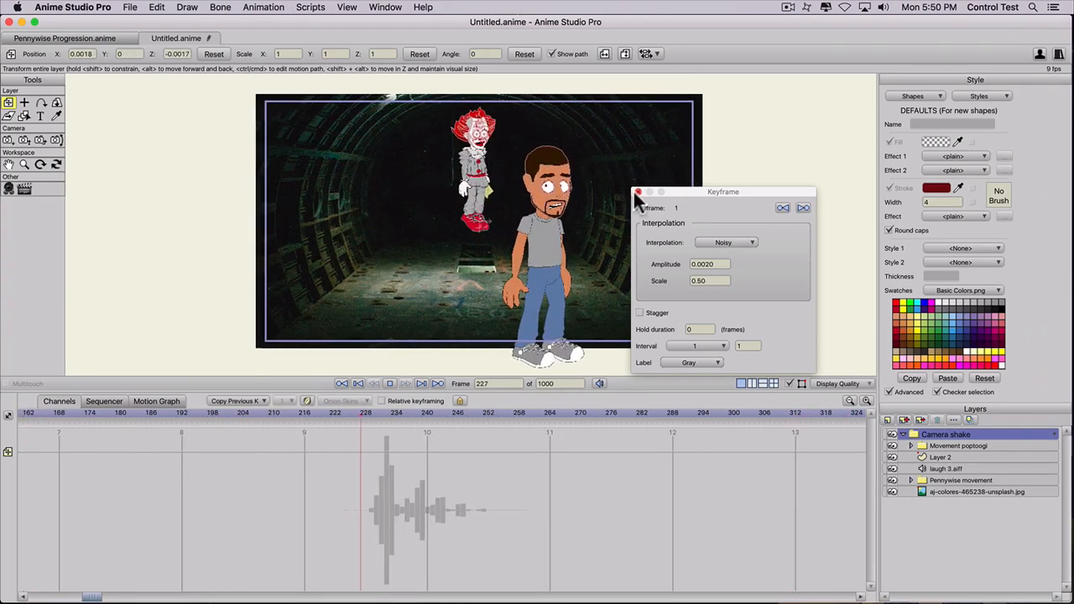
key(space)
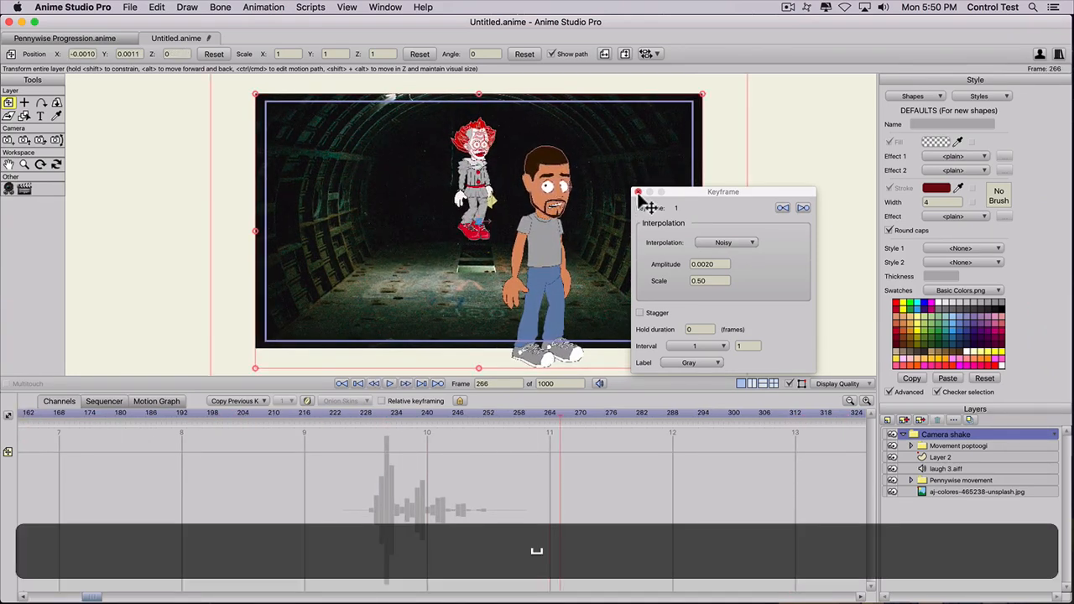
click(639, 194)
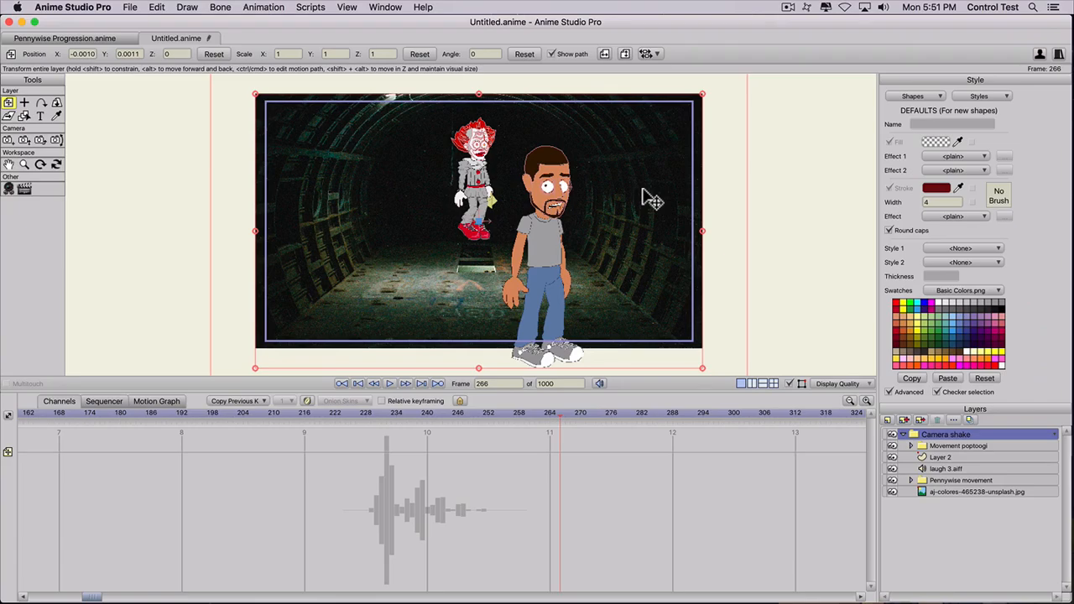
key(shift+super)
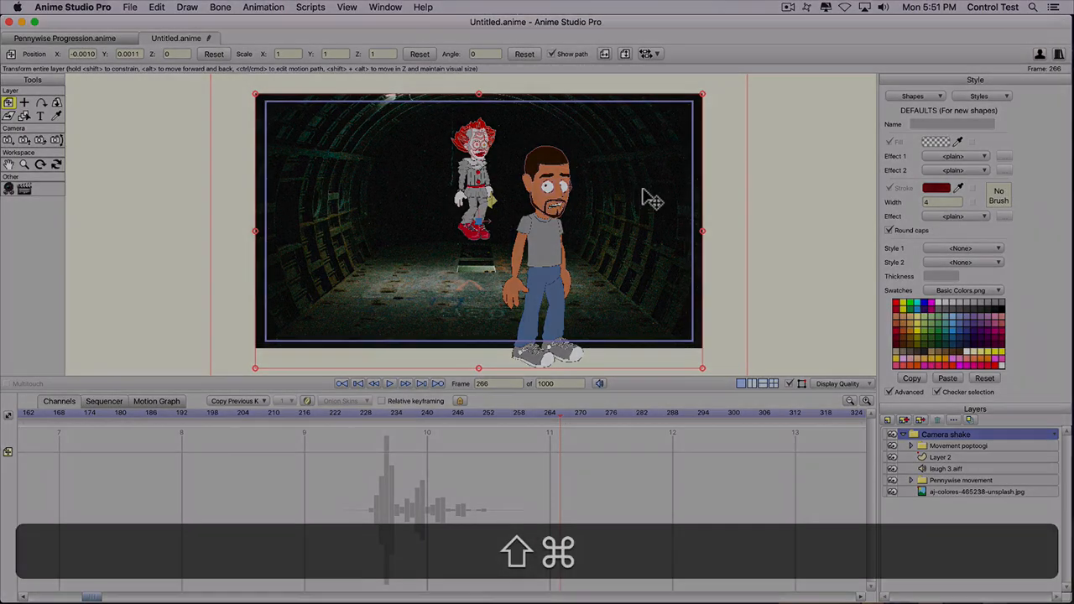